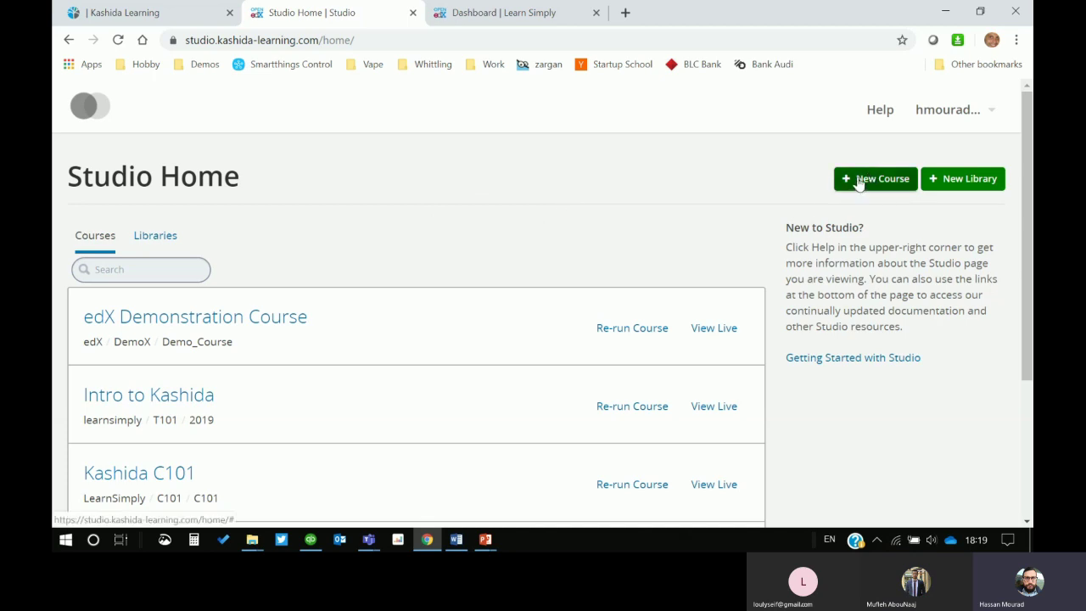
Step: Open the Test 3 course page from the Learn Simply dashboard
click(521, 14)
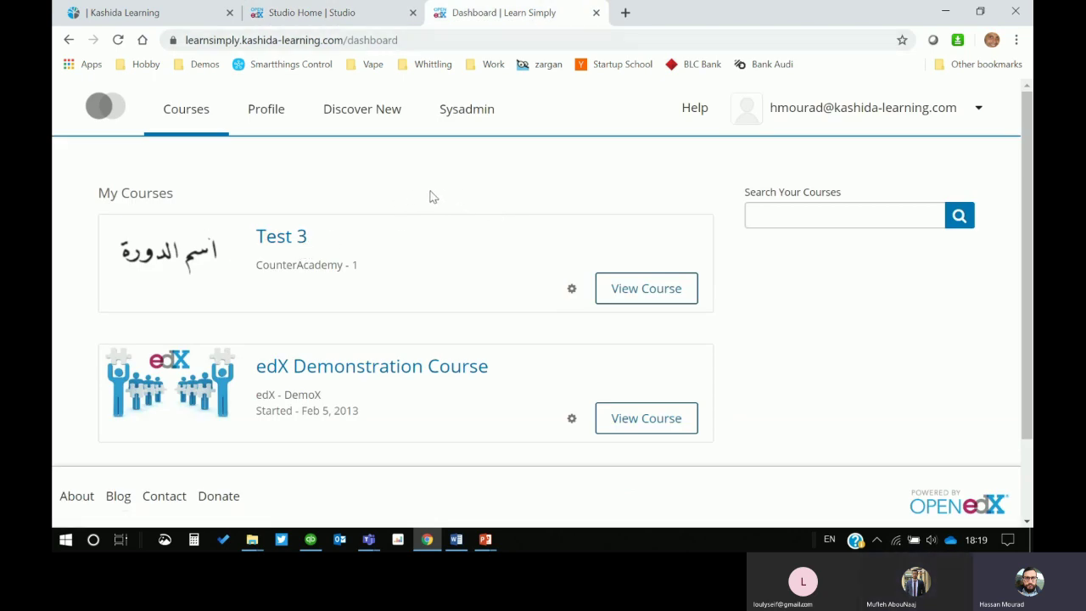
click(283, 241)
click(622, 290)
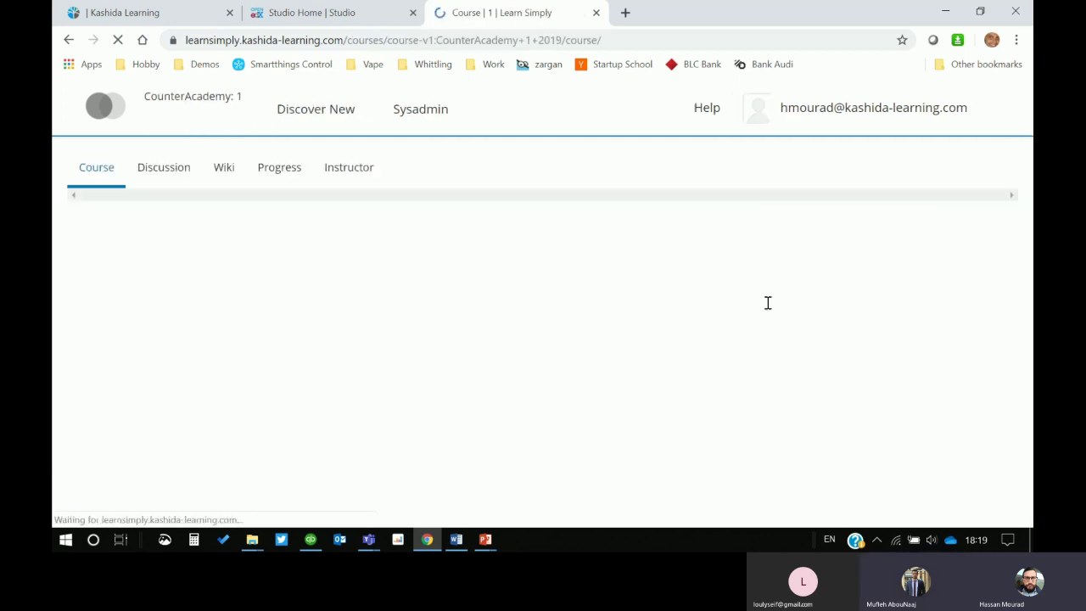
Step: Review the Test 3 page, visit its Instructor tab, then return to the Course tab
scroll(878, 302, down, 1)
scroll(878, 302, up, 1)
scroll(882, 307, down, 4)
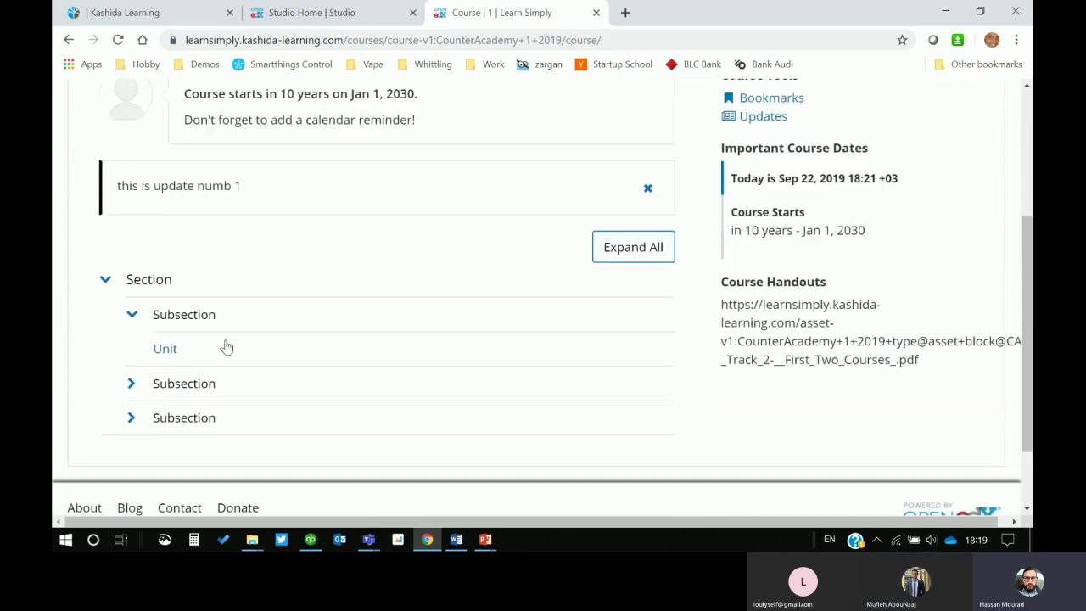
scroll(201, 267, up, 1)
scroll(235, 284, up, 3)
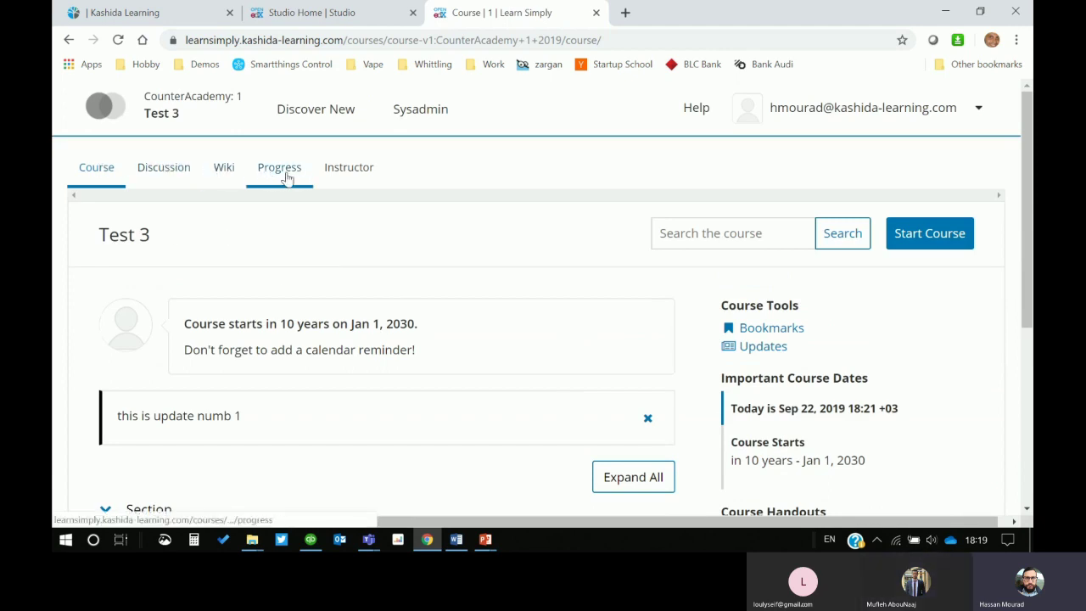
click(348, 174)
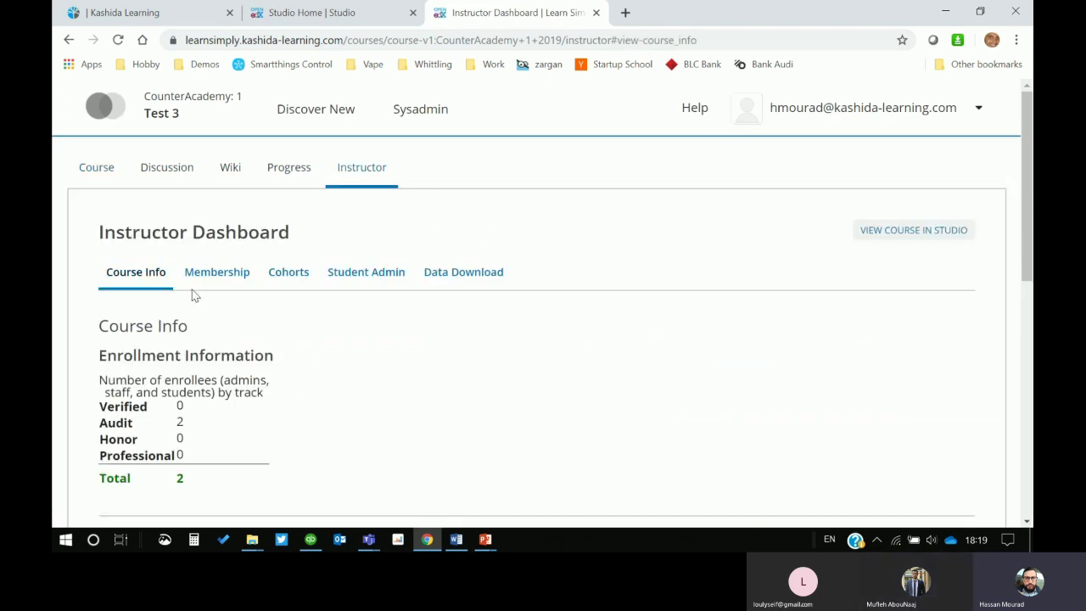
click(96, 176)
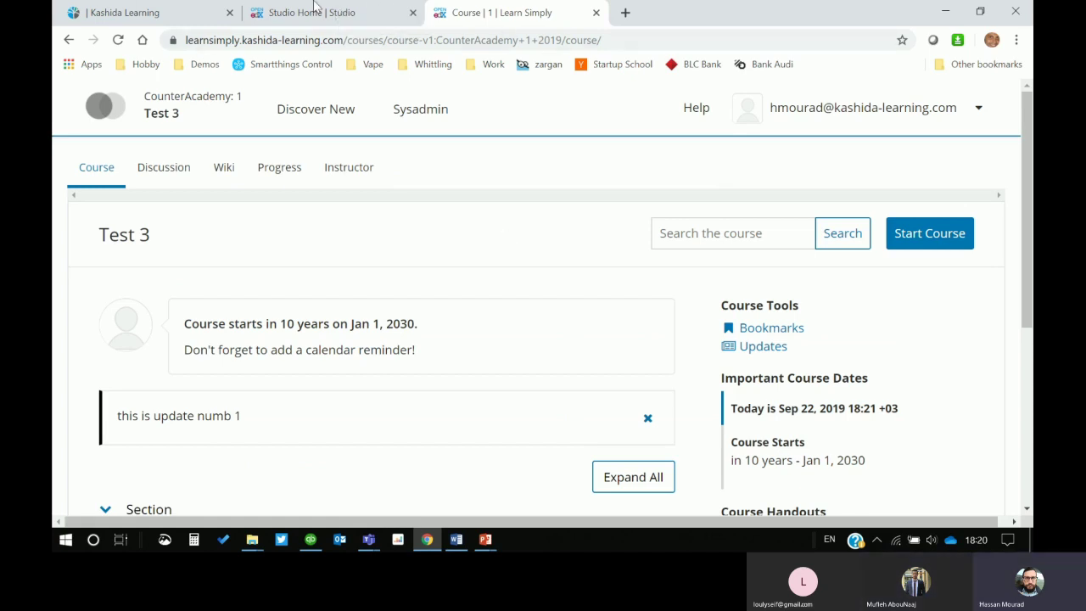
Step: Start a new Studio course and name it 'CA Course 1'
click(310, 10)
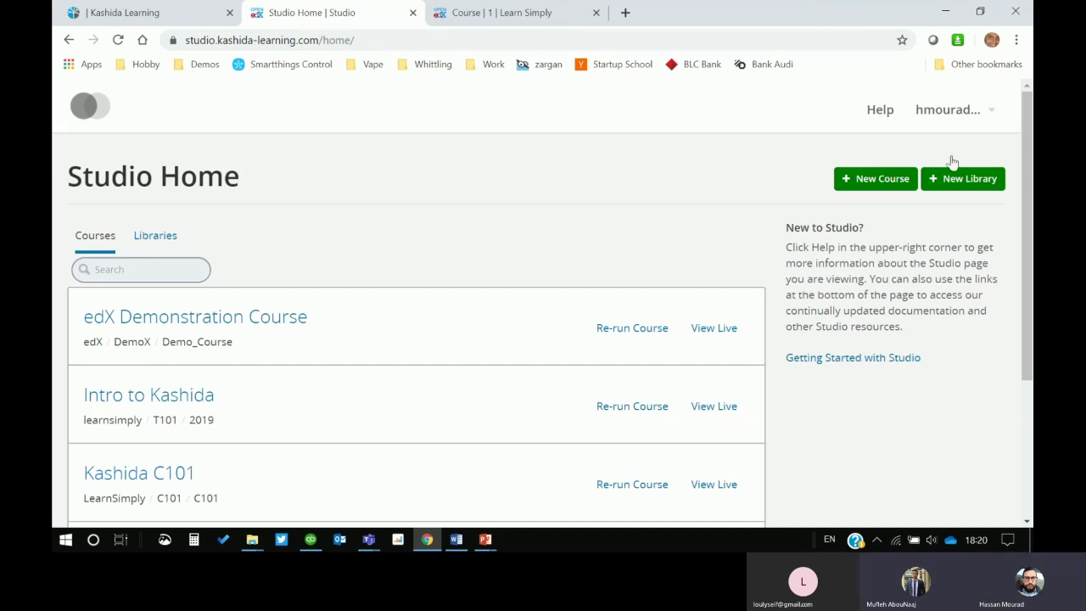
click(872, 180)
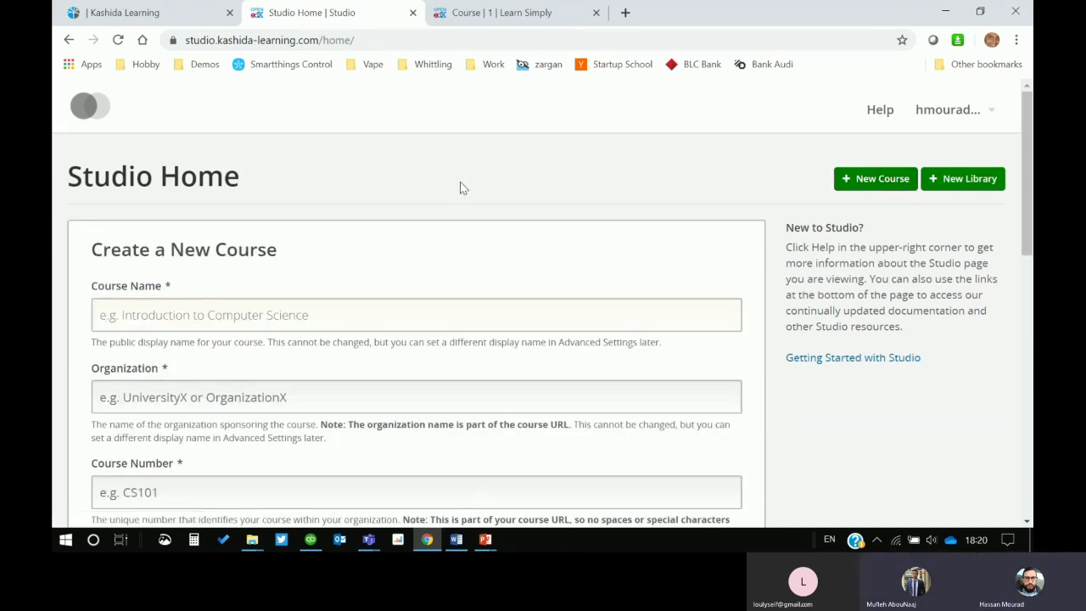
scroll(509, 149, down, 2)
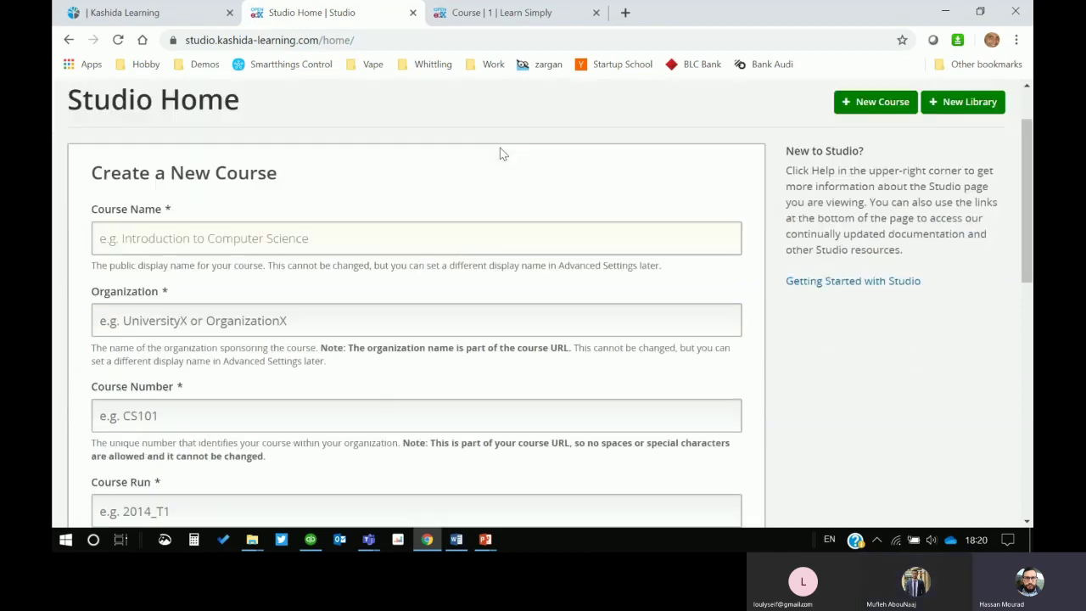
click(194, 161)
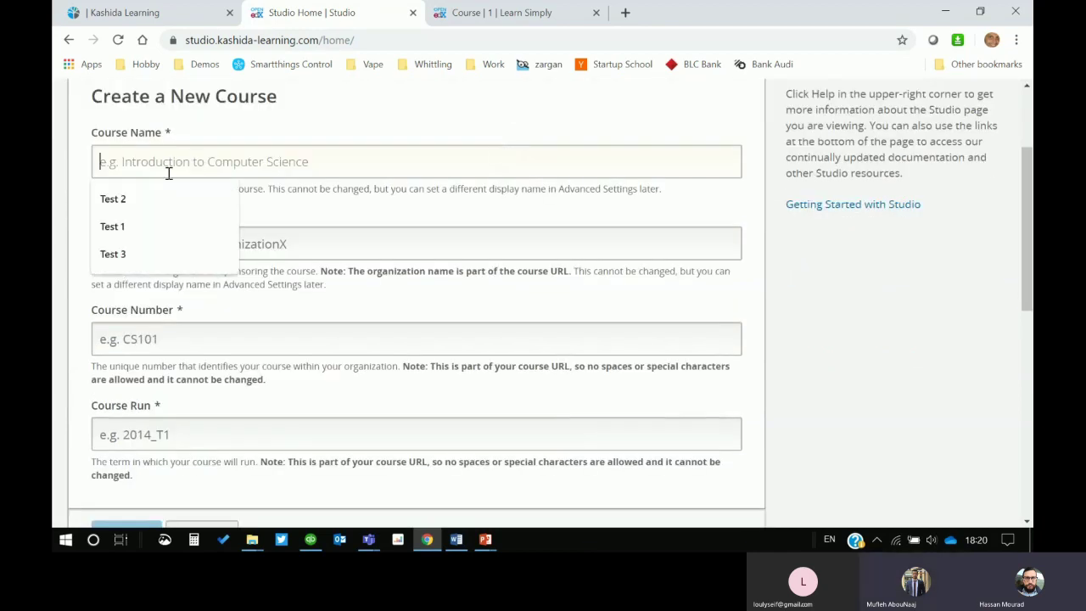
text(Ca)
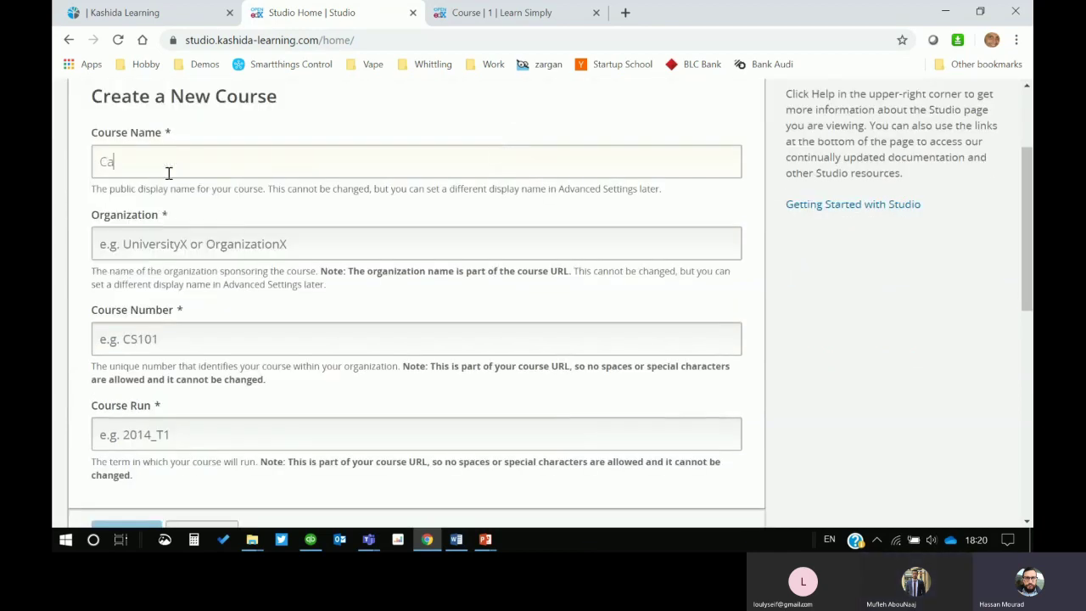
key(BackSpace)
text(A Course )
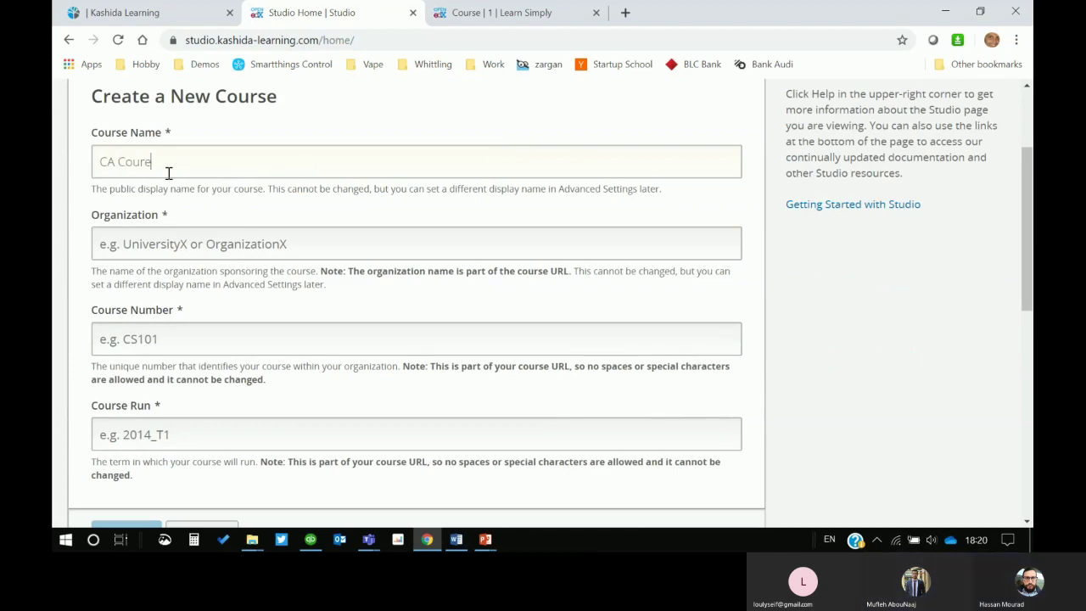
text(1)
Step: Enter organization Counter_Academy, course number Courseno1 and course run 2019
click(257, 242)
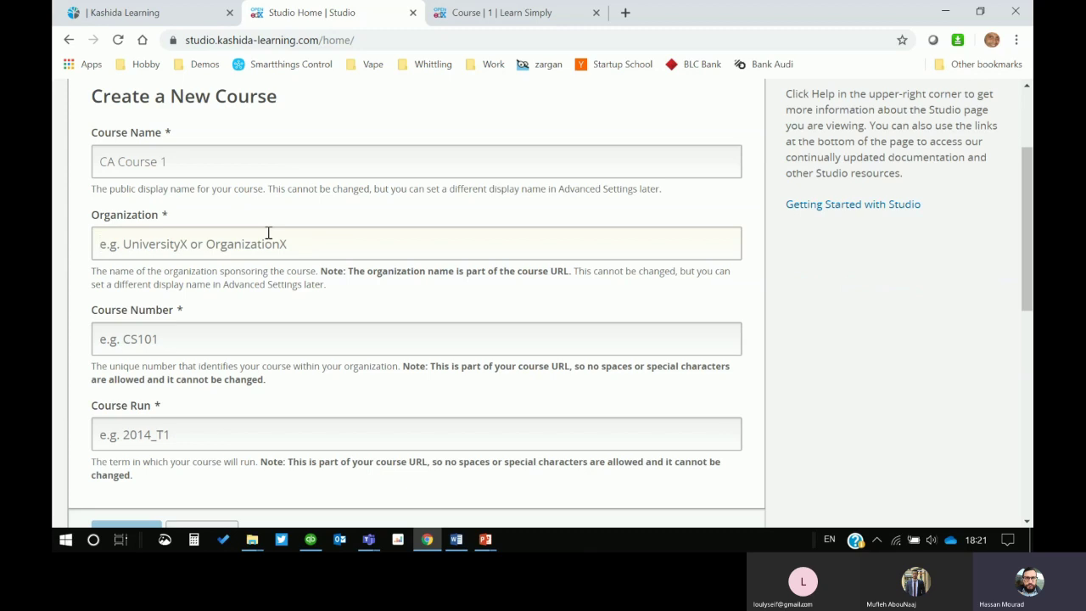
text(C)
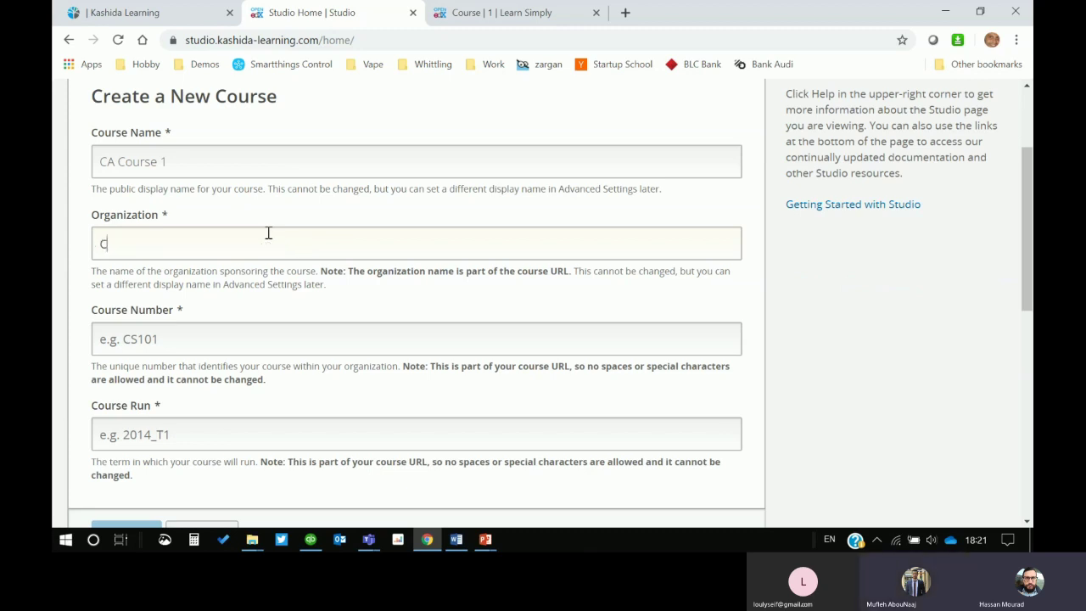
text(ounter_Academy)
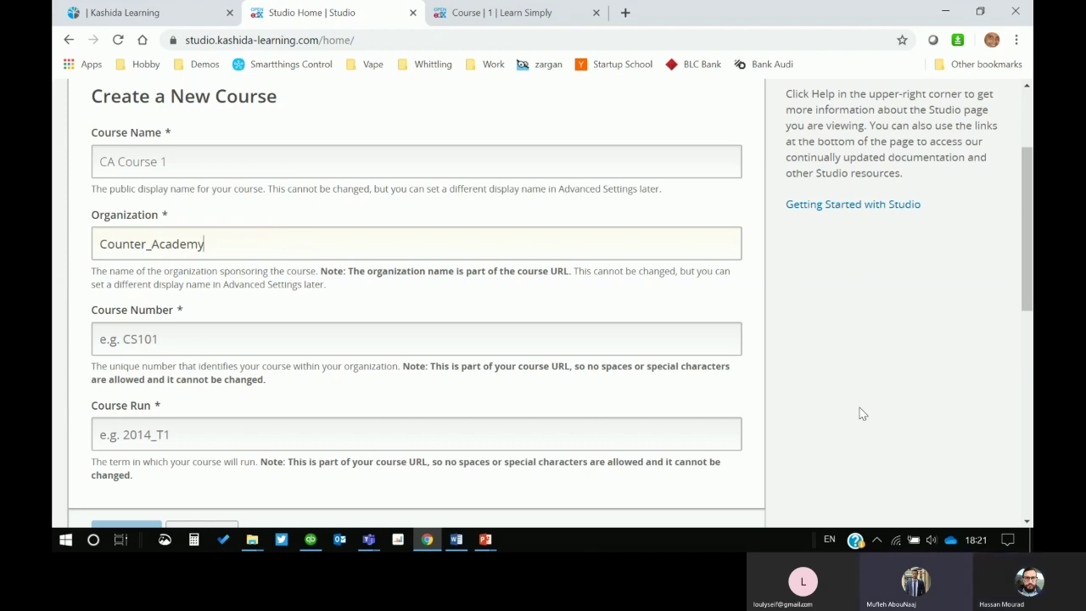
scroll(473, 332, down, 1)
click(172, 262)
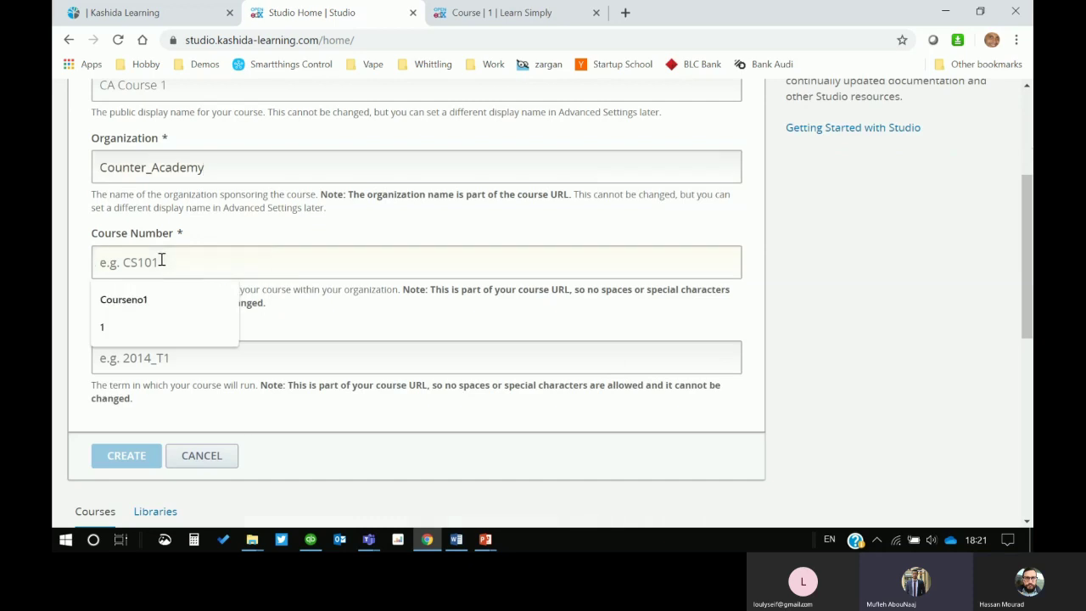
click(118, 308)
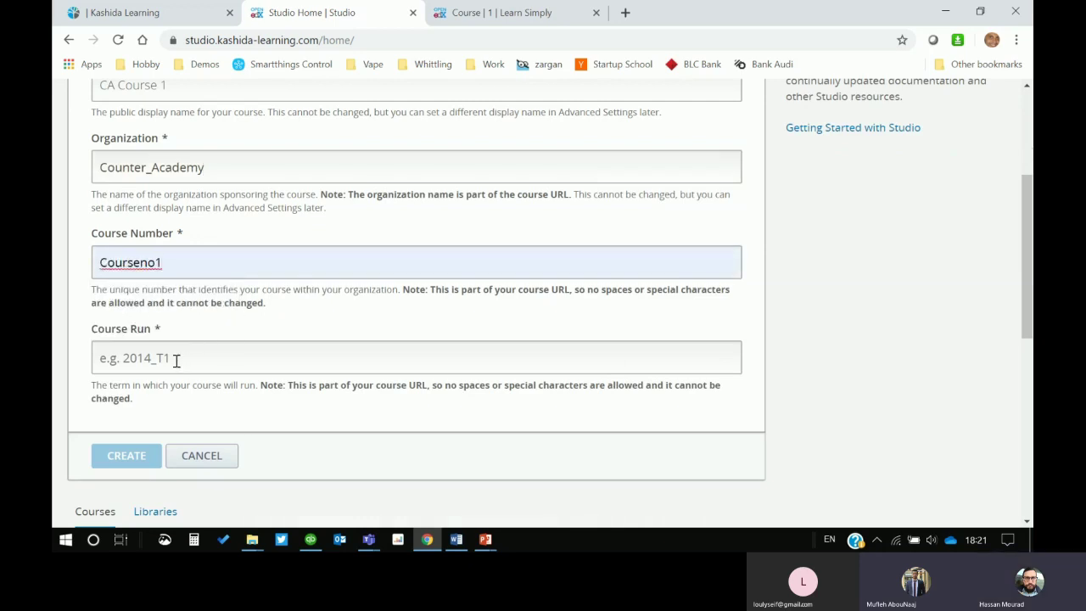
click(179, 354)
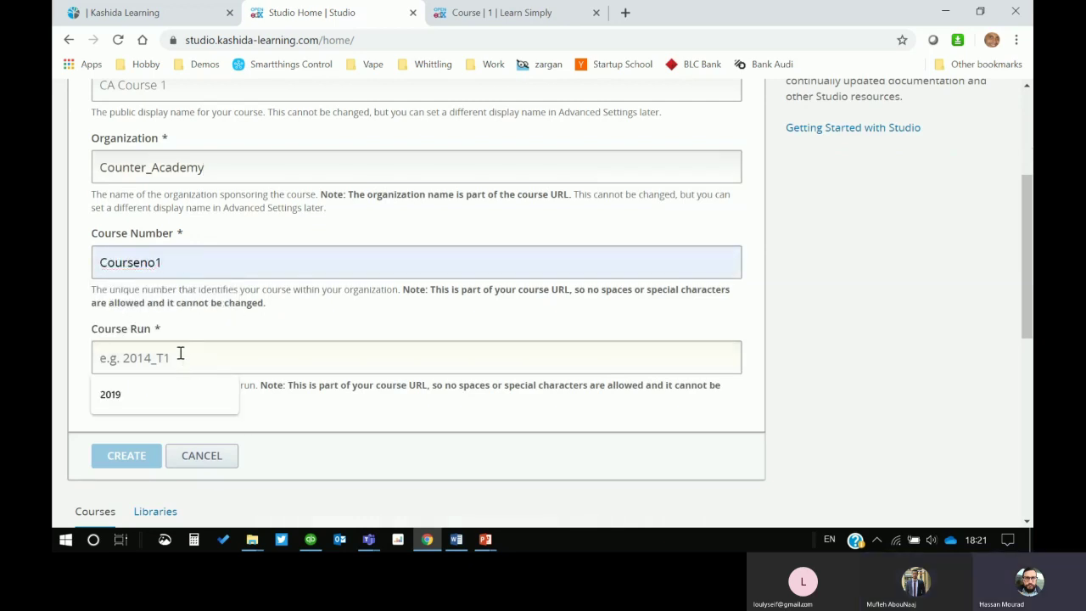
text(1)
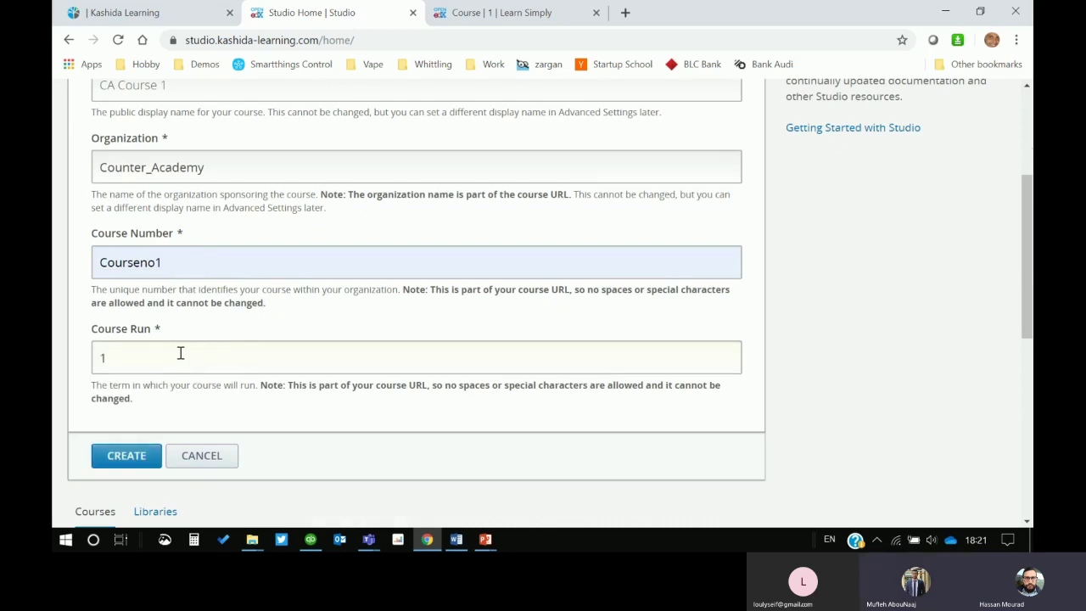
key(BackSpace)
text(2019)
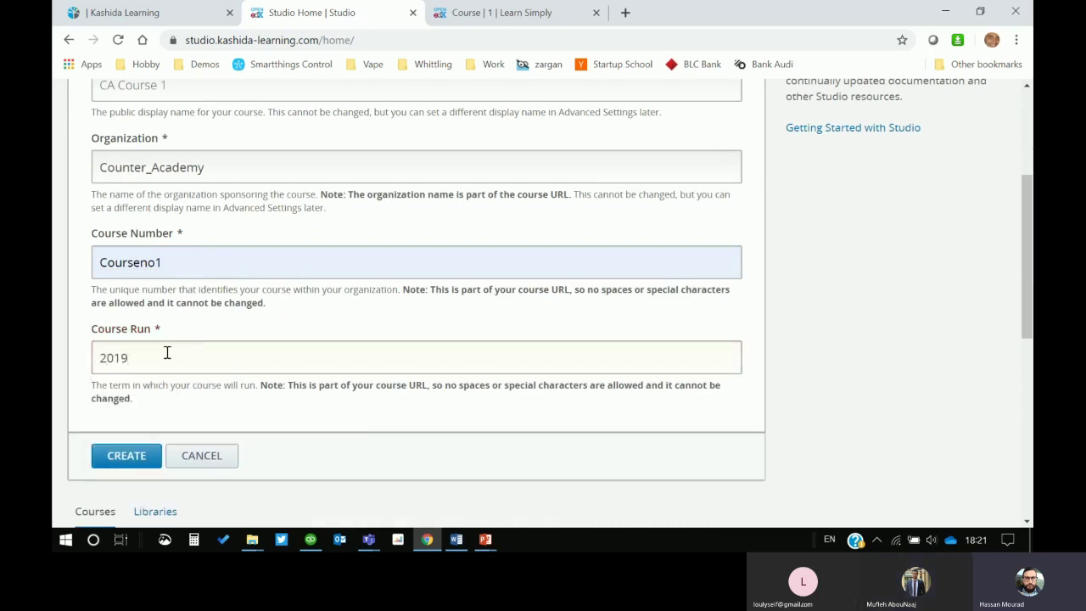
click(829, 410)
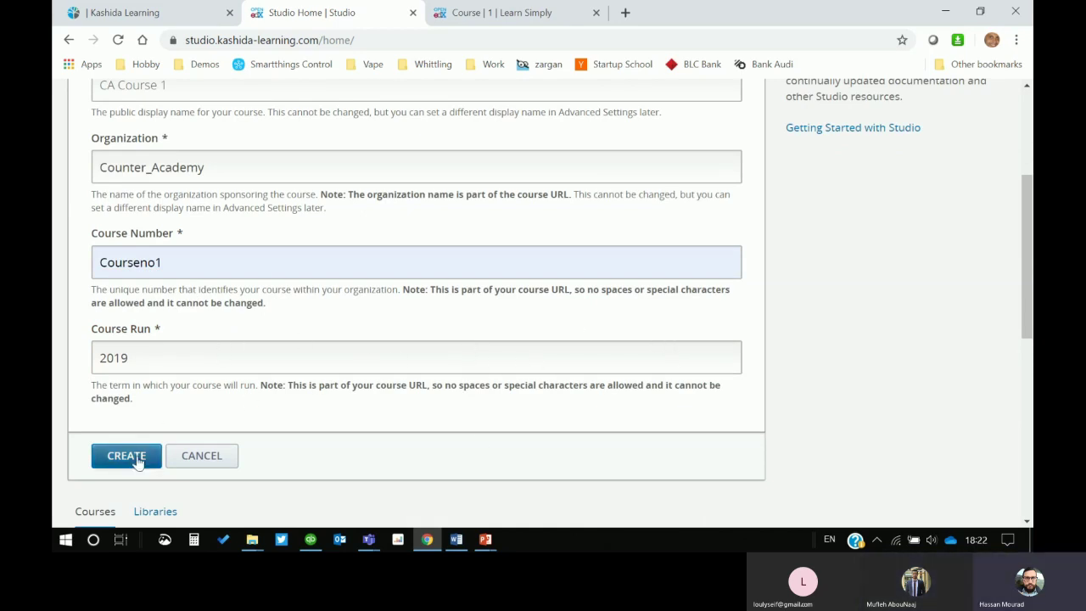
Step: Change the run to 2019_q1 and create CA Course 1, landing on its empty outline
scroll(520, 439, up, 3)
scroll(511, 432, down, 4)
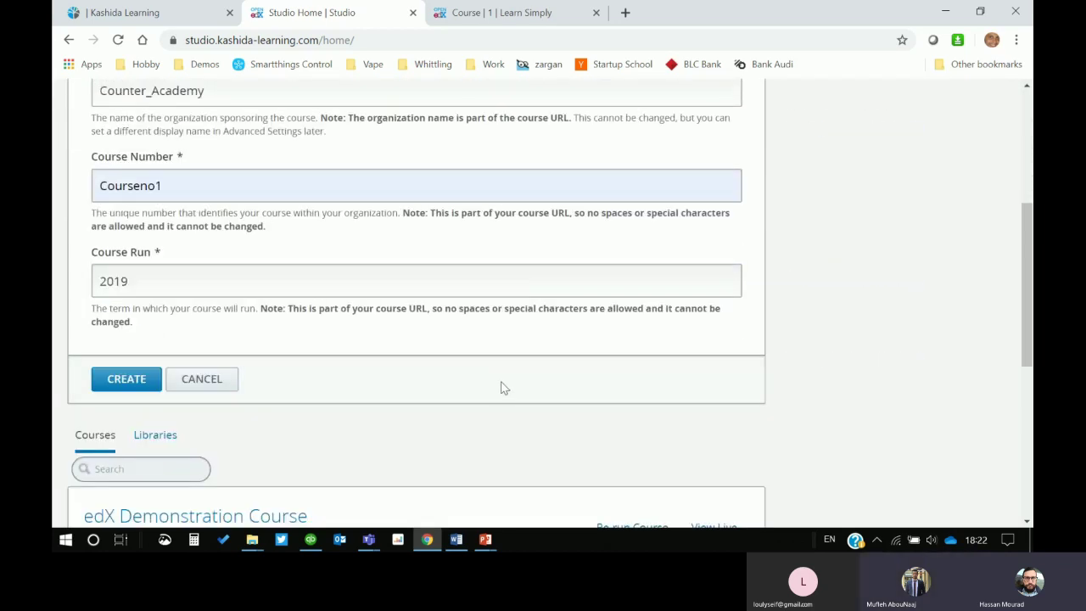
click(152, 287)
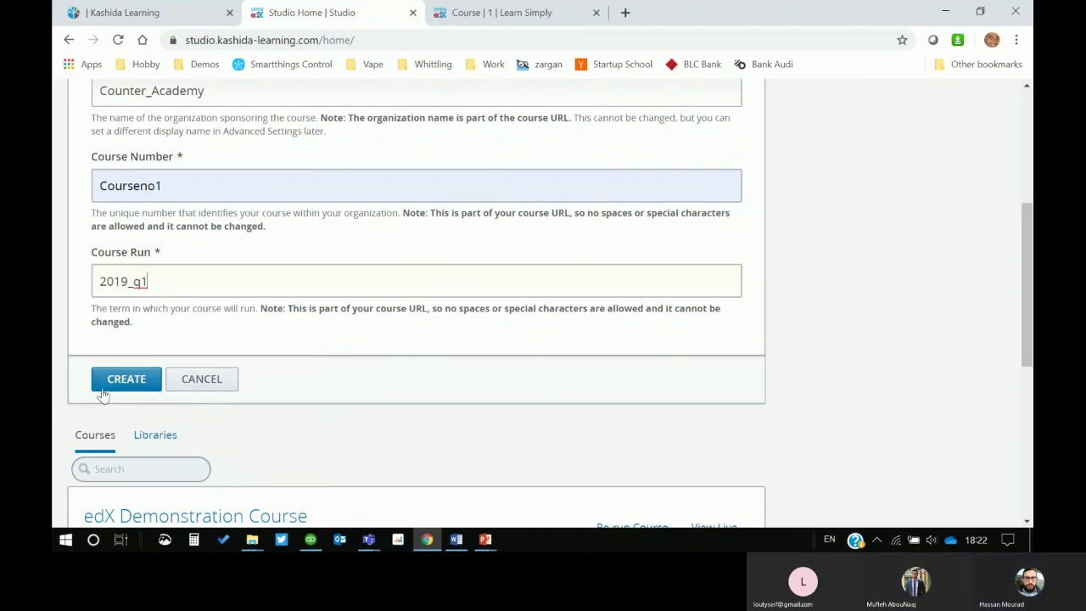
click(136, 386)
click(126, 388)
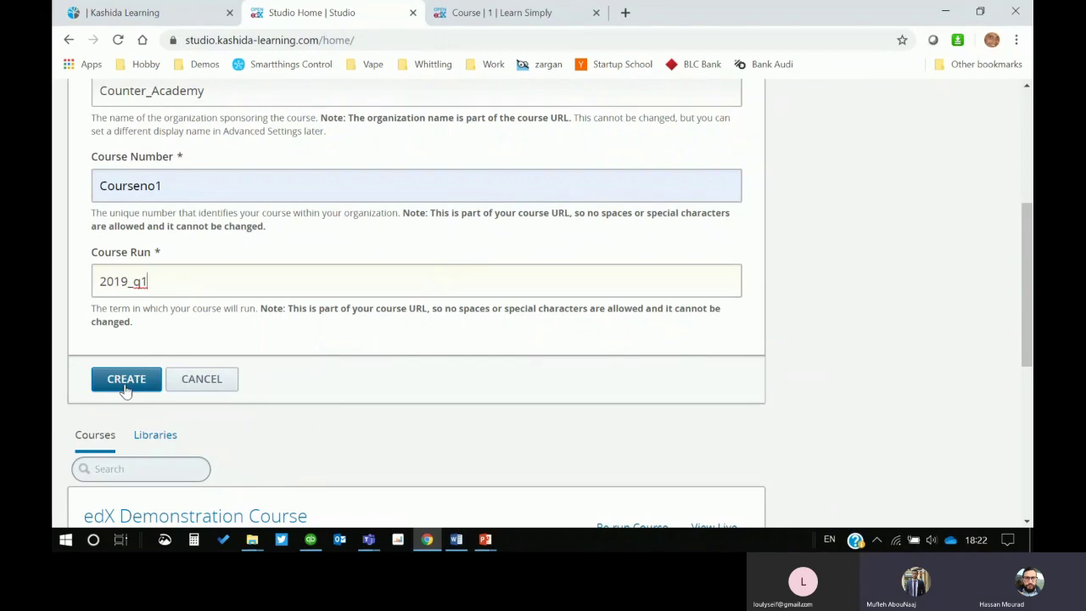
scroll(359, 399, up, 1)
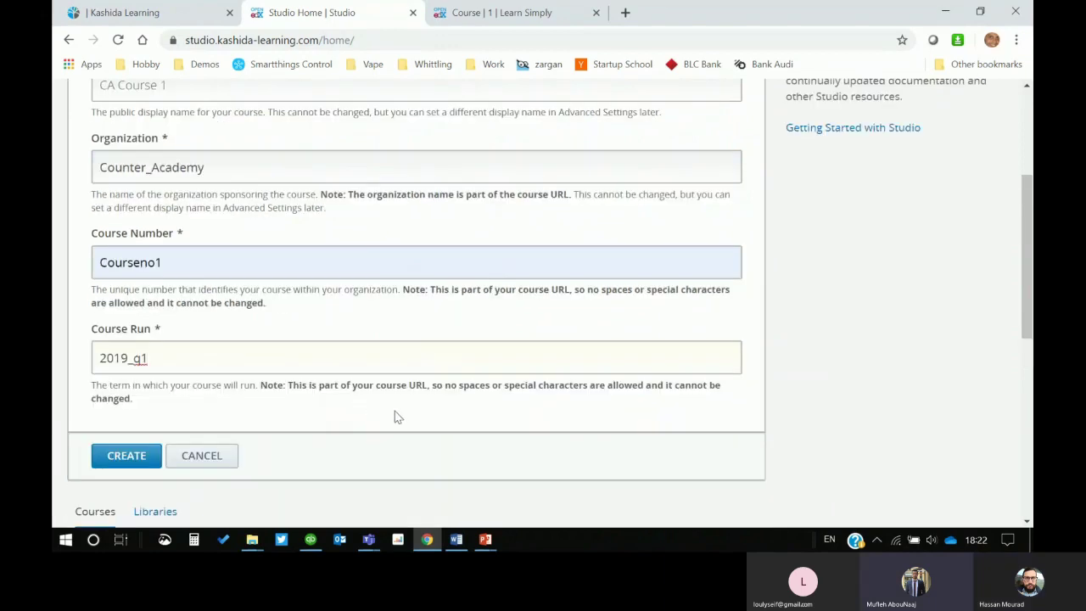
scroll(407, 416, up, 3)
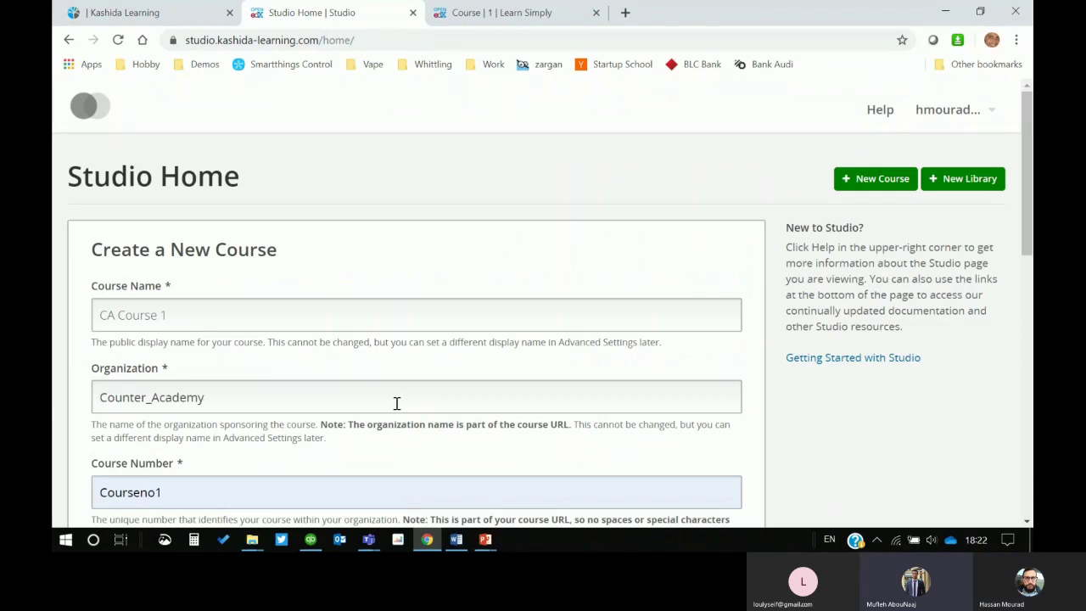
scroll(397, 405, down, 4)
scroll(356, 414, up, 1)
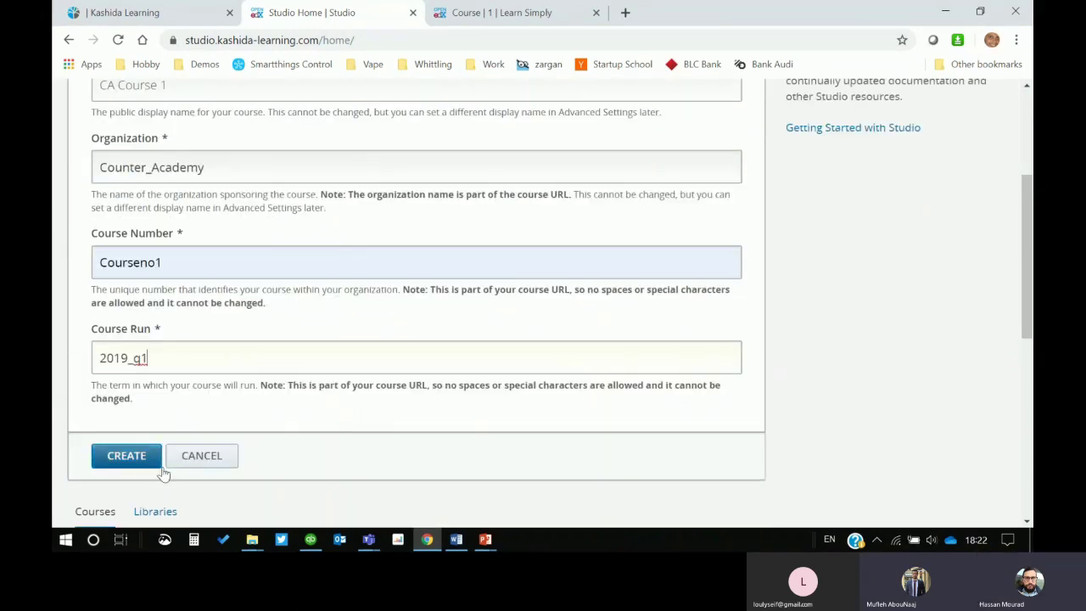
click(126, 459)
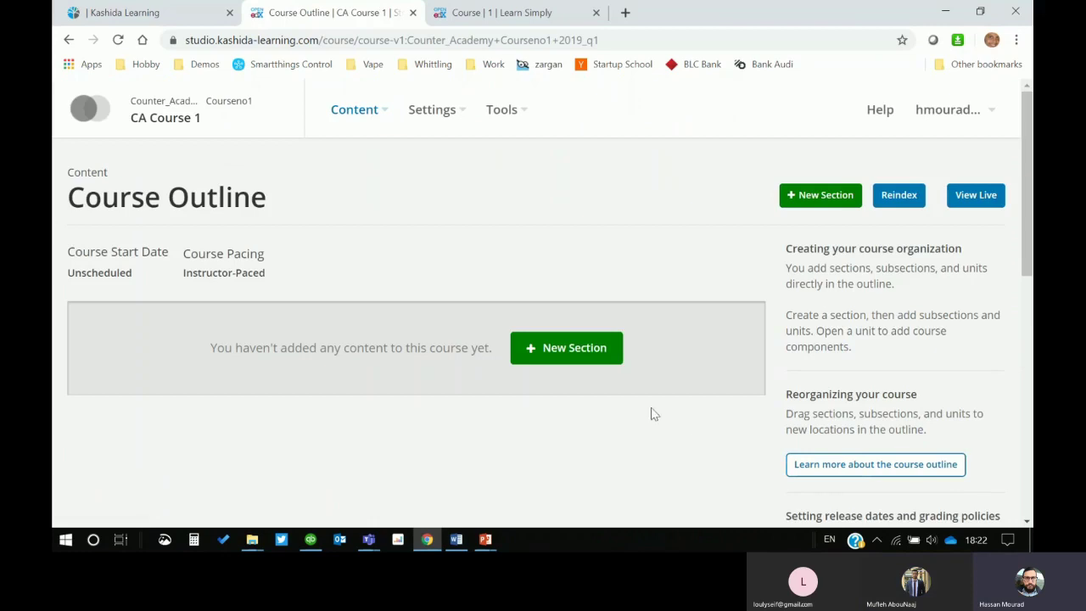
Step: Open CA Course 1's Schedule & Details settings page
click(457, 118)
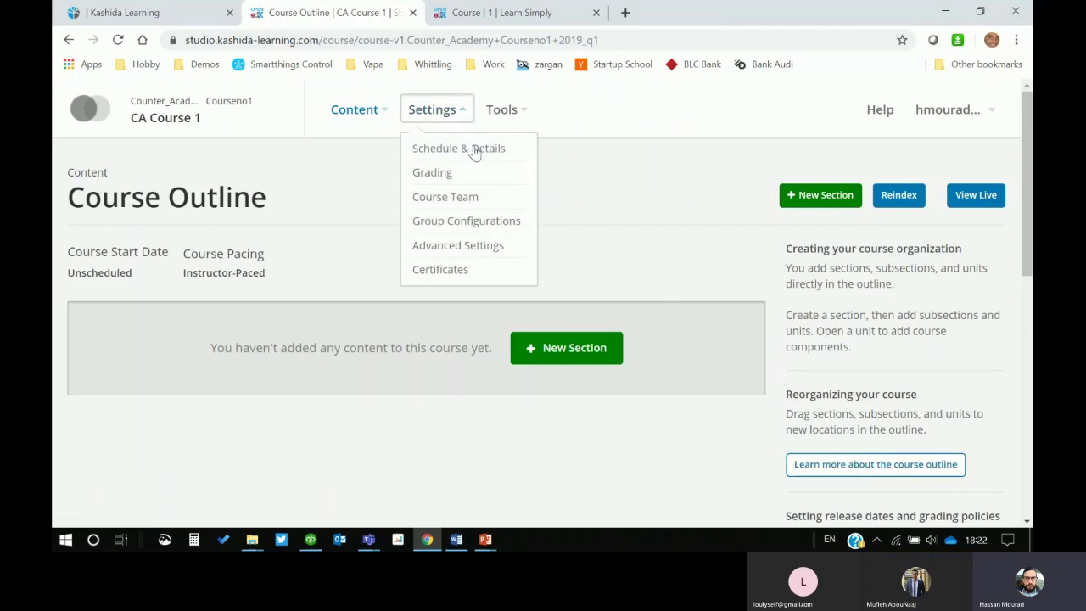
click(474, 150)
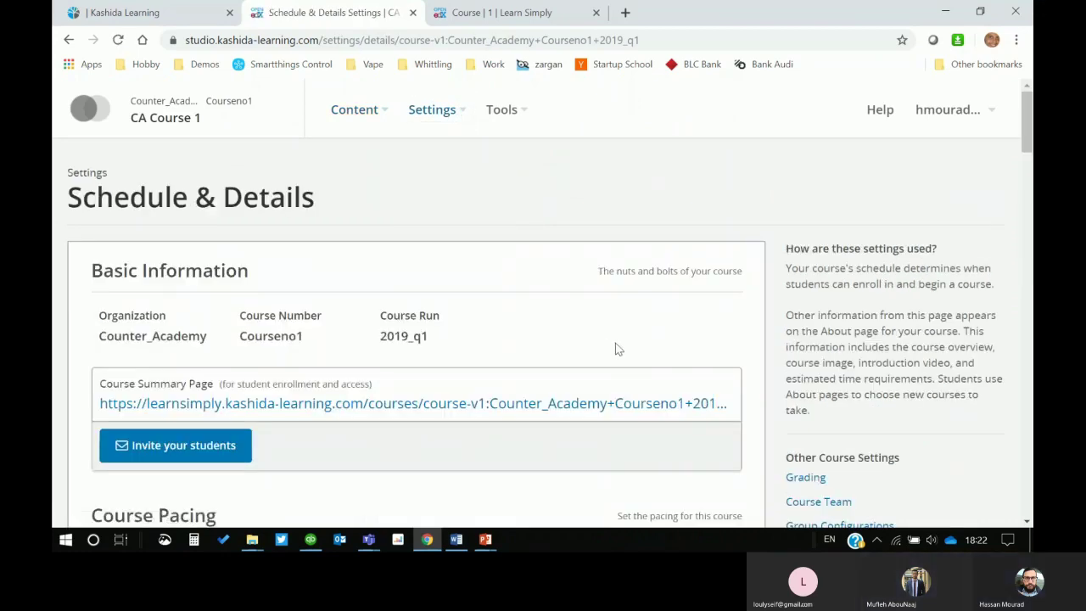
scroll(616, 349, down, 1)
scroll(354, 315, down, 2)
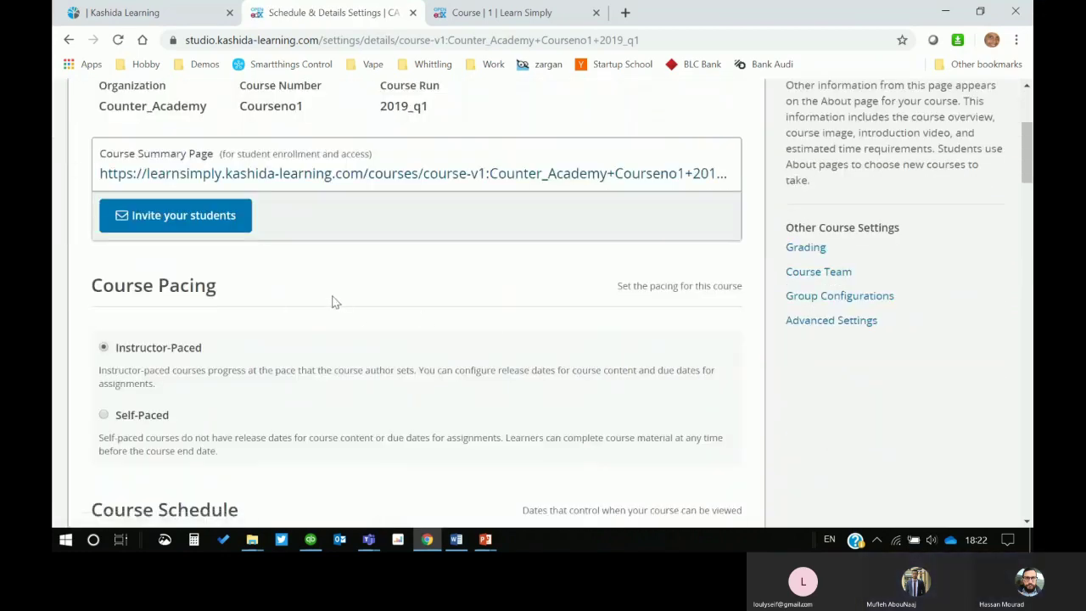
scroll(333, 302, up, 2)
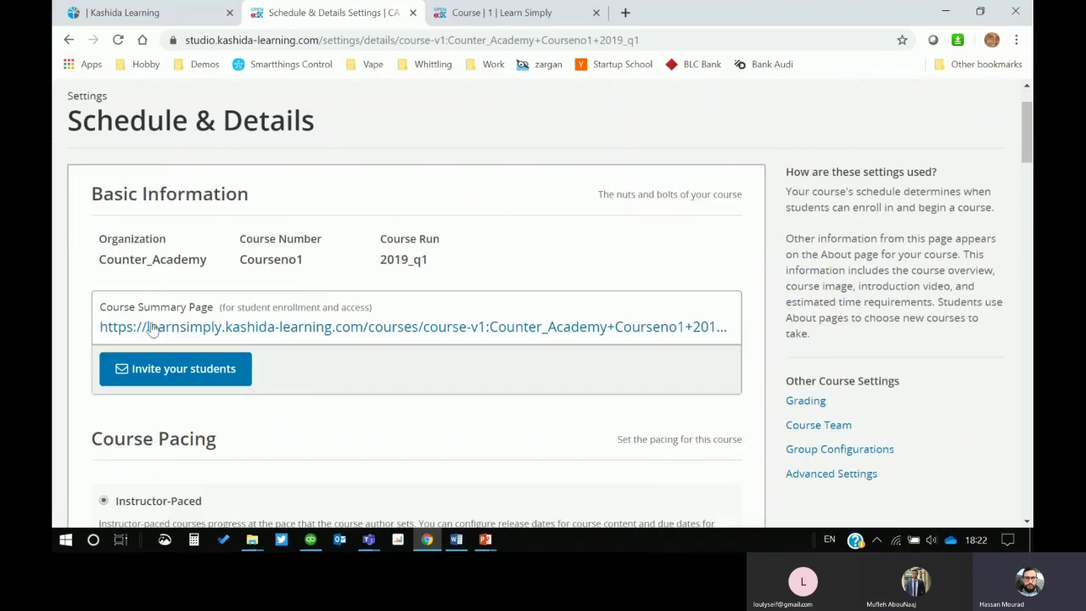
scroll(230, 371, down, 2)
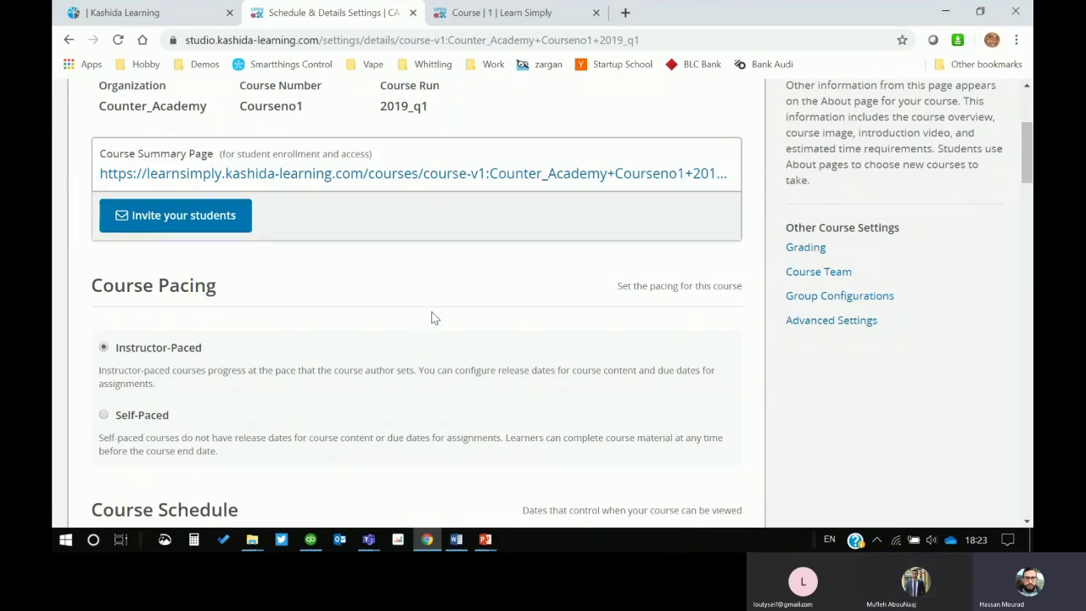
scroll(437, 318, down, 1)
scroll(447, 307, down, 1)
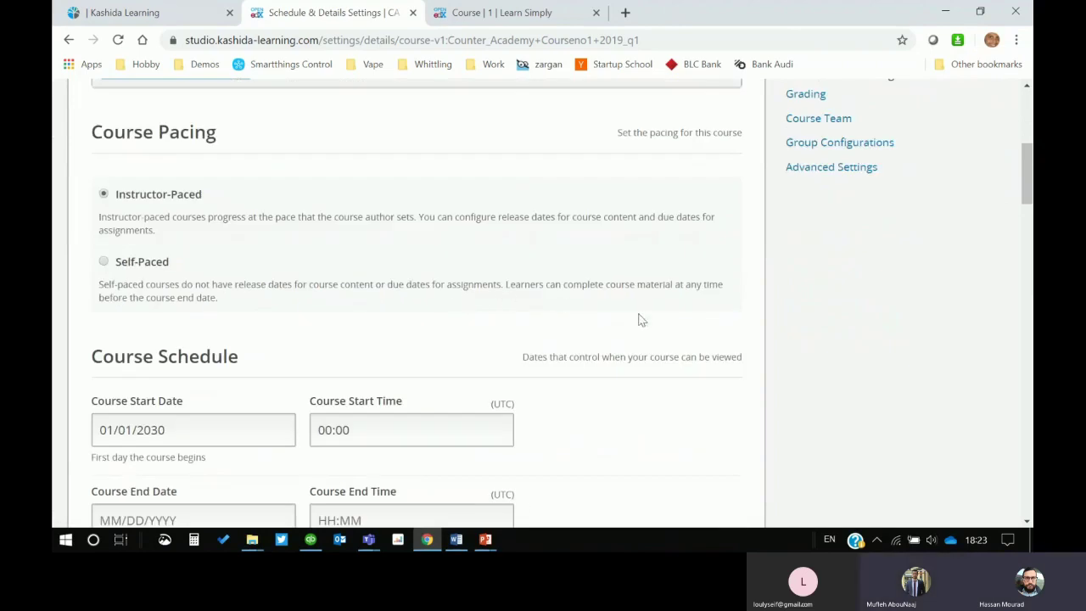
scroll(781, 338, down, 2)
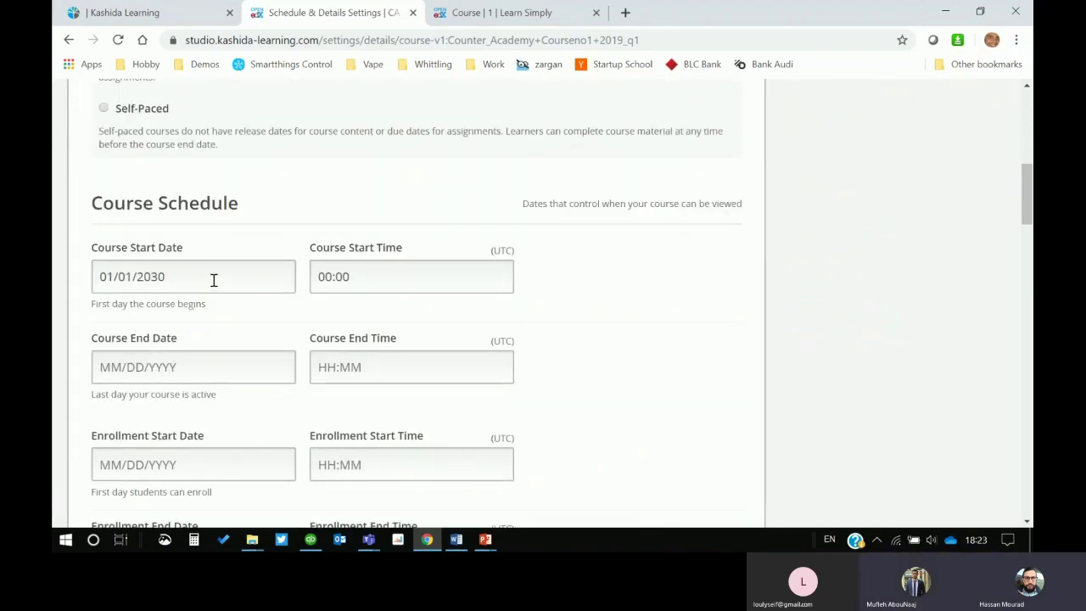
Step: Set the course start date to 01/10/2019 and end date to 30/09/2020
click(223, 280)
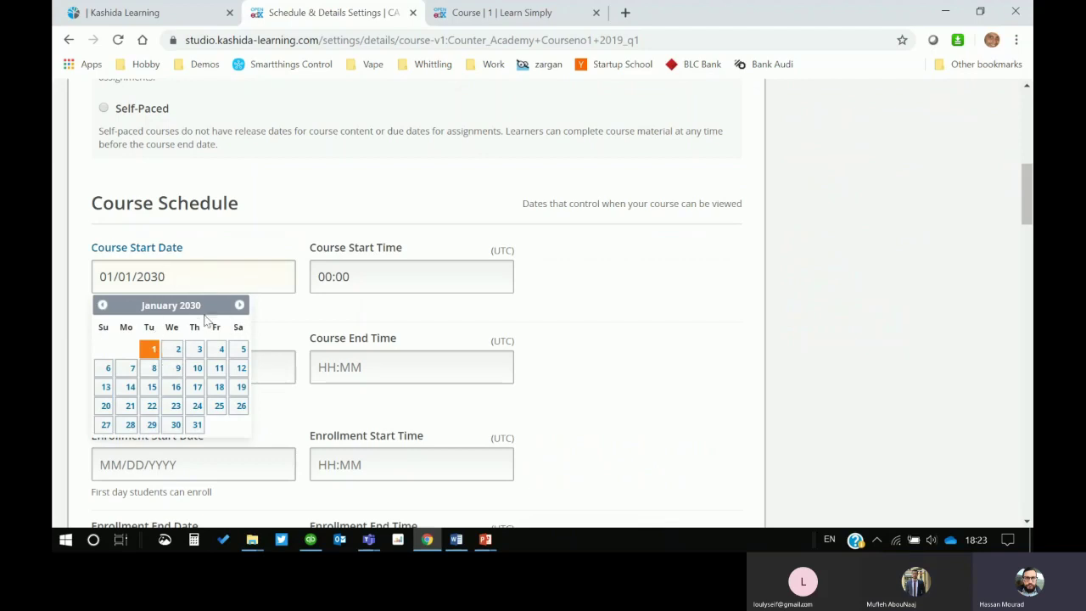
drag(169, 279, 117, 274)
text(19)
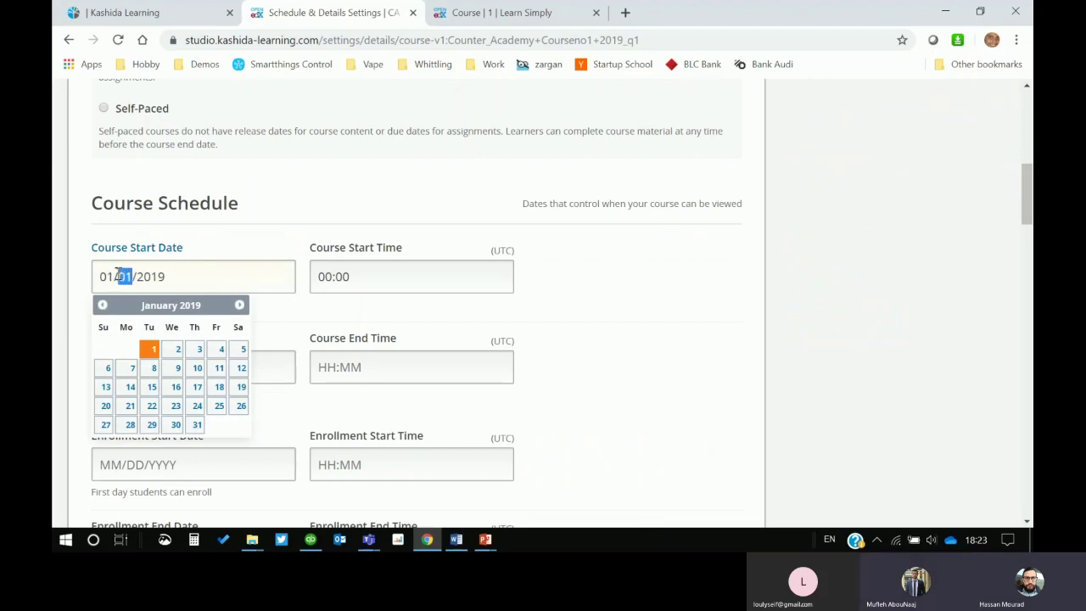
text(10)
click(613, 289)
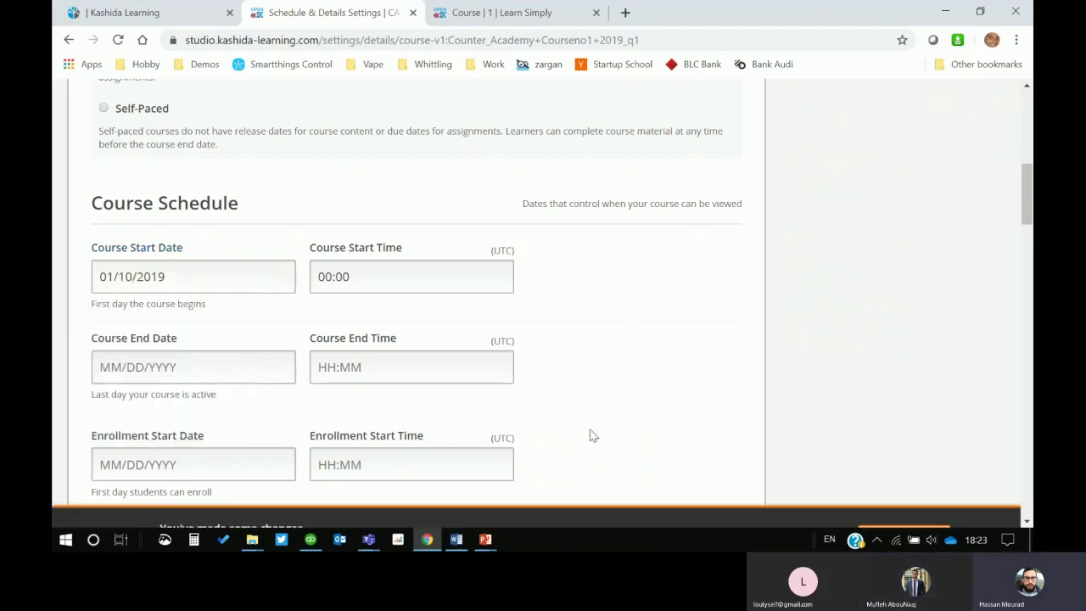
scroll(315, 368, down, 1)
click(226, 283)
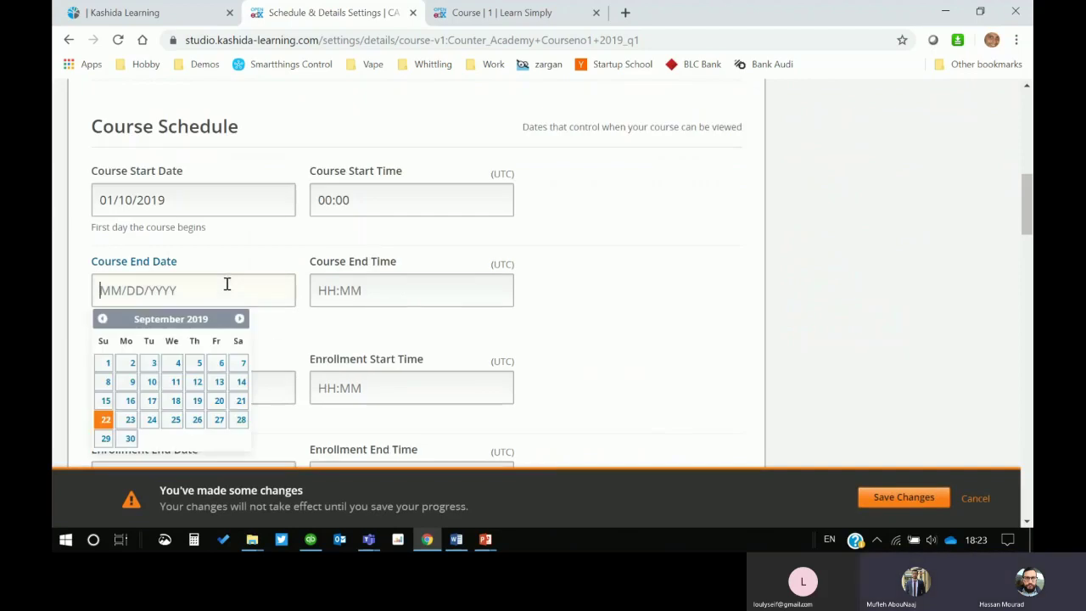
text(30/09/202)
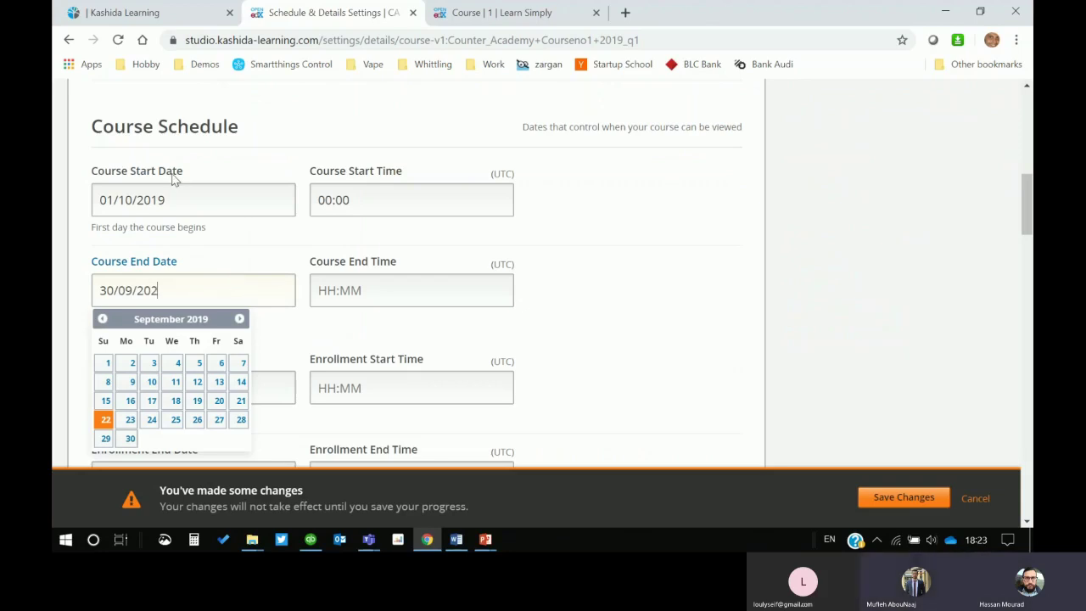
text(0)
click(666, 271)
Step: Look at the enrollment start date and leave it unchanged
scroll(636, 365, down, 1)
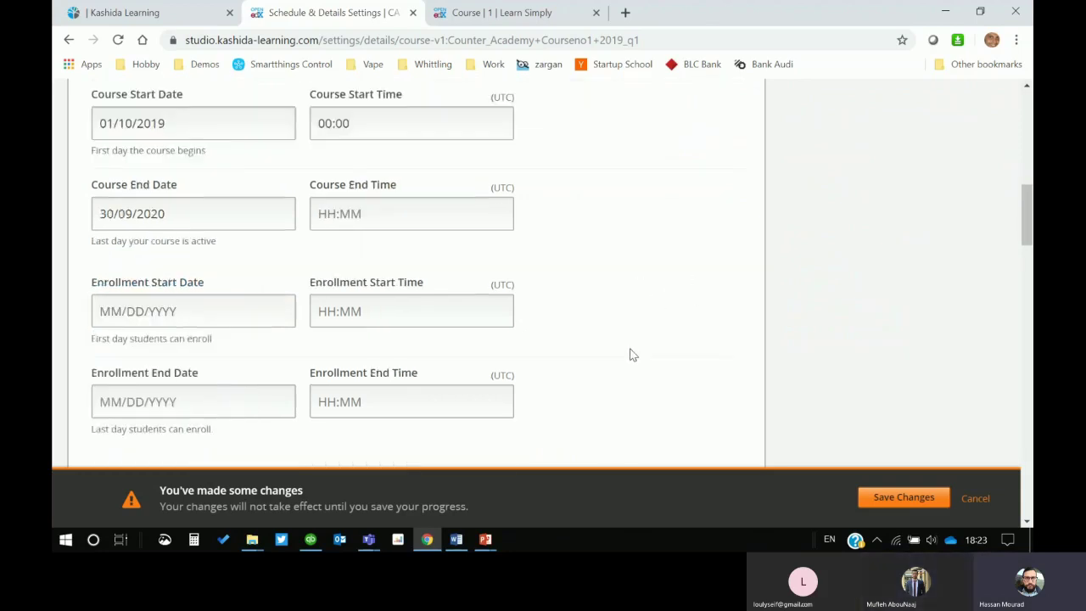
scroll(630, 354, down, 1)
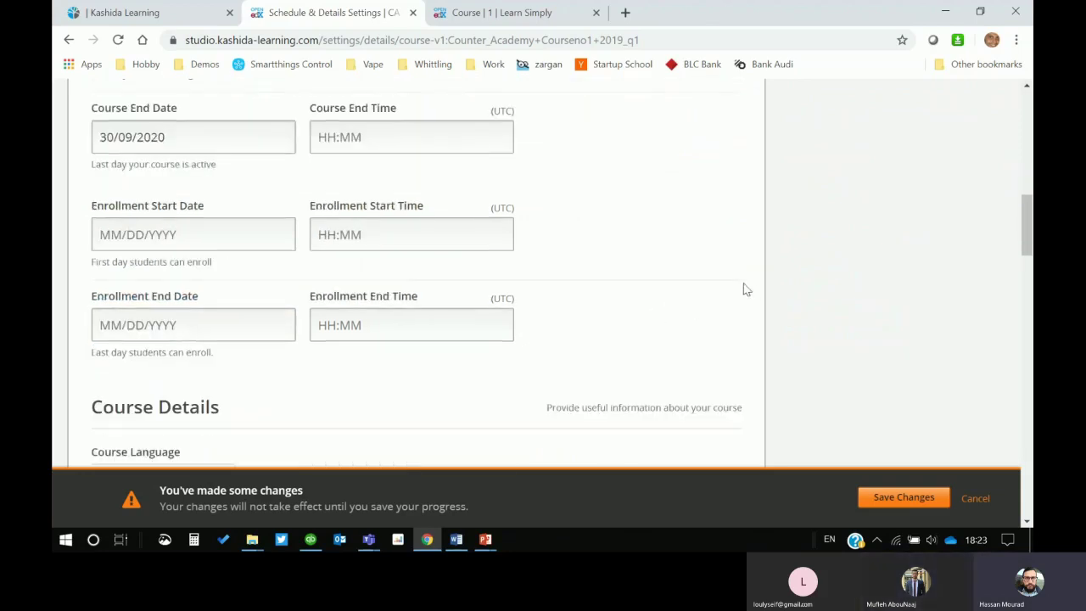
click(117, 230)
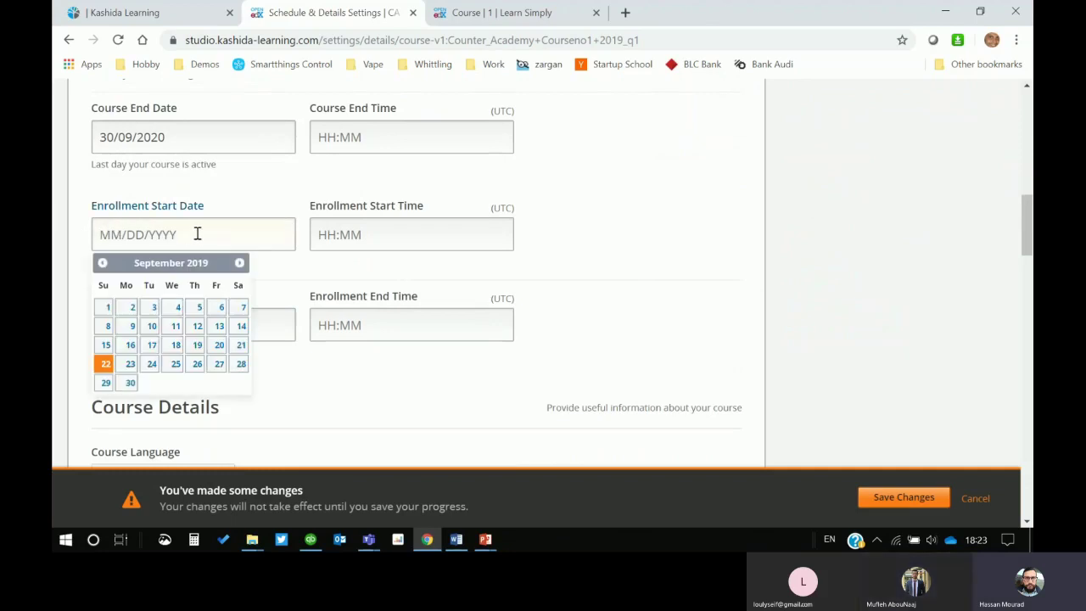
click(669, 269)
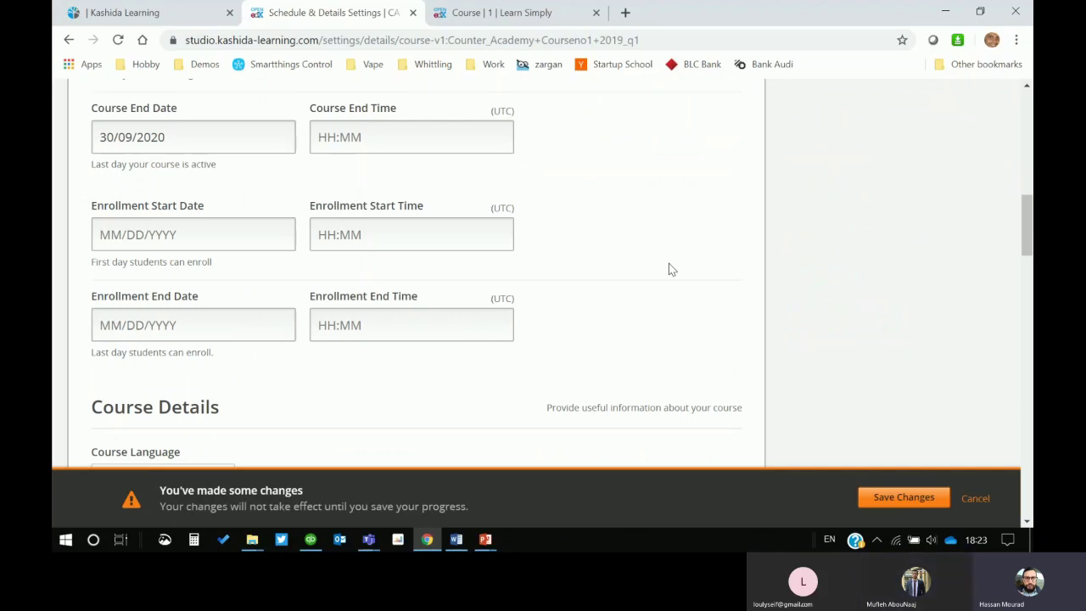
scroll(583, 287, down, 3)
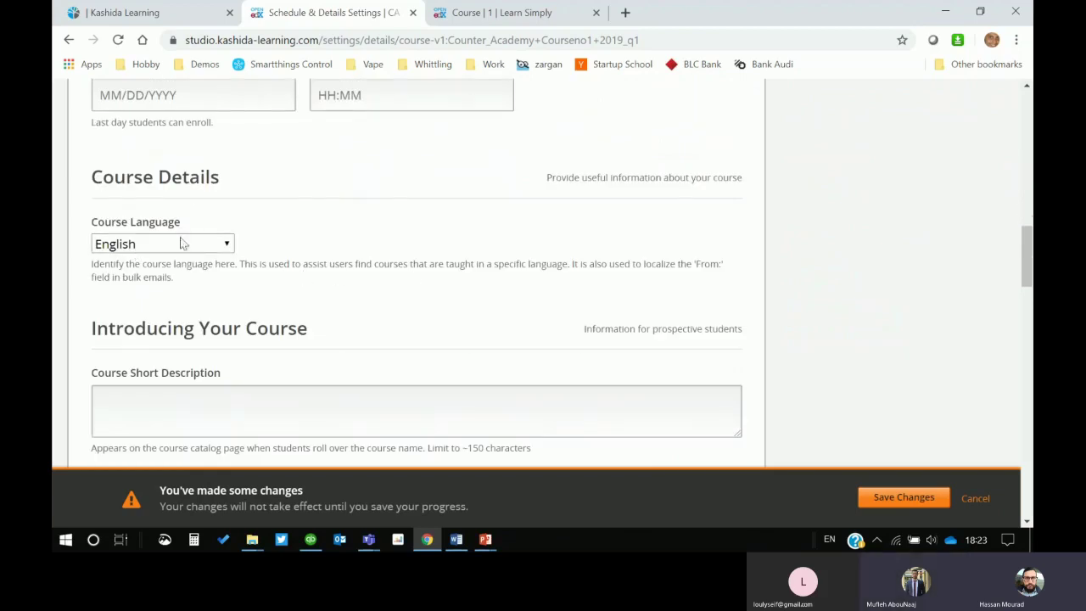
scroll(294, 241, down, 1)
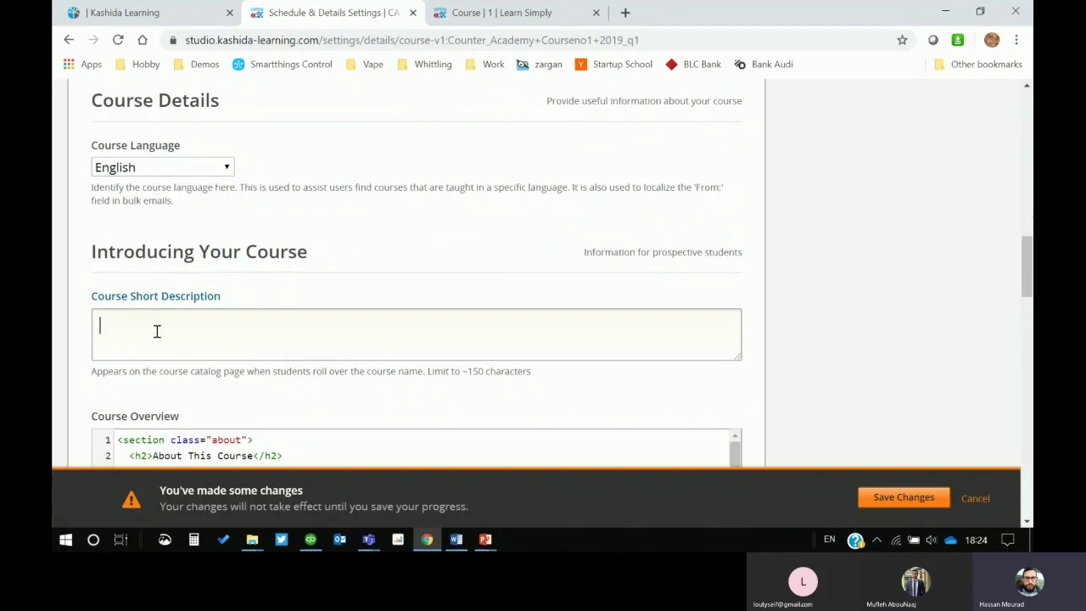
Step: Enter 'This is the course description' as the course short description
scroll(157, 331, down, 1)
text(This )
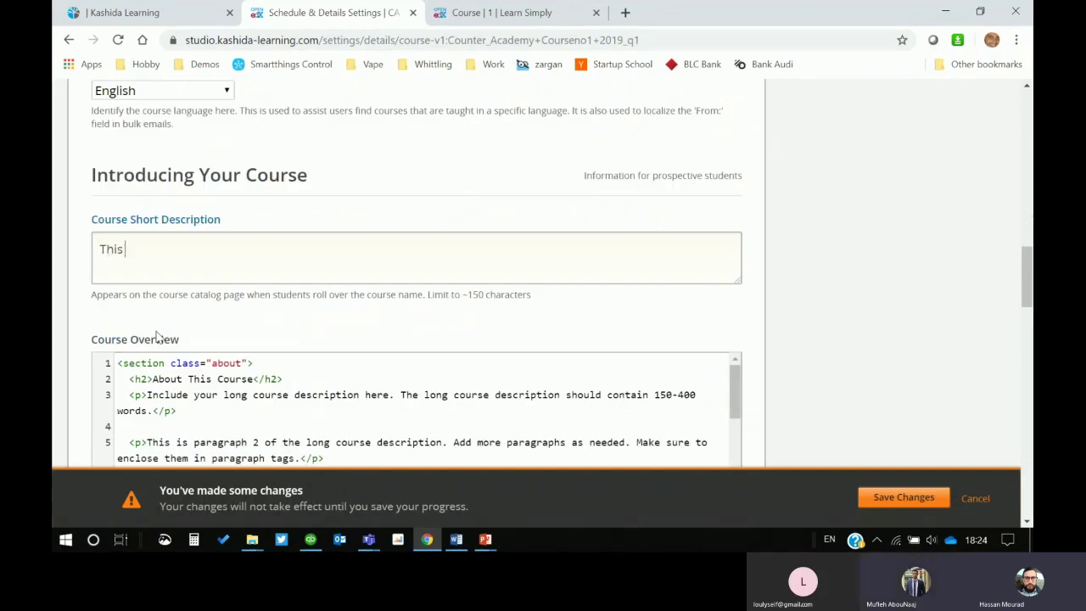
text(is the course descrop)
key(BackSpace)
key(BackSpace)
text(o)
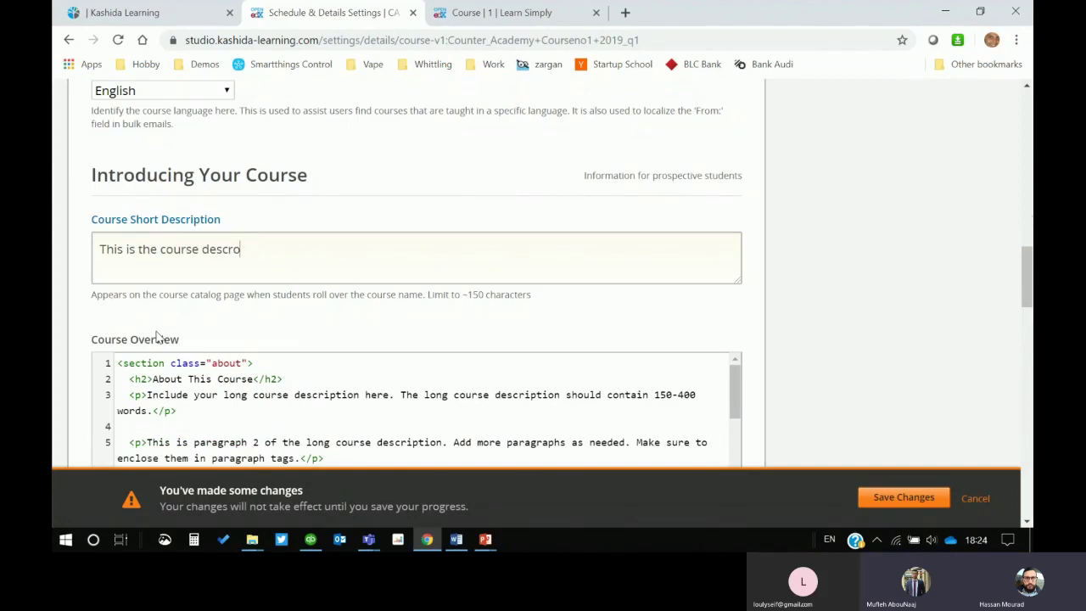
key(BackSpace)
text(iption)
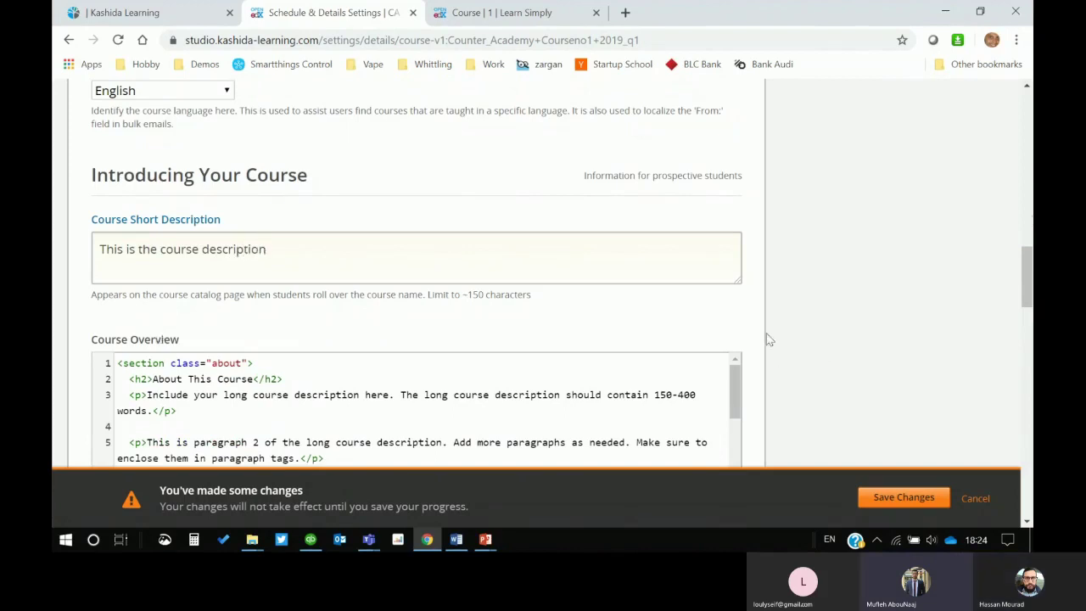
scroll(235, 302, up, 2)
Step: Set the course language to Arabic, then change it back to English
click(227, 244)
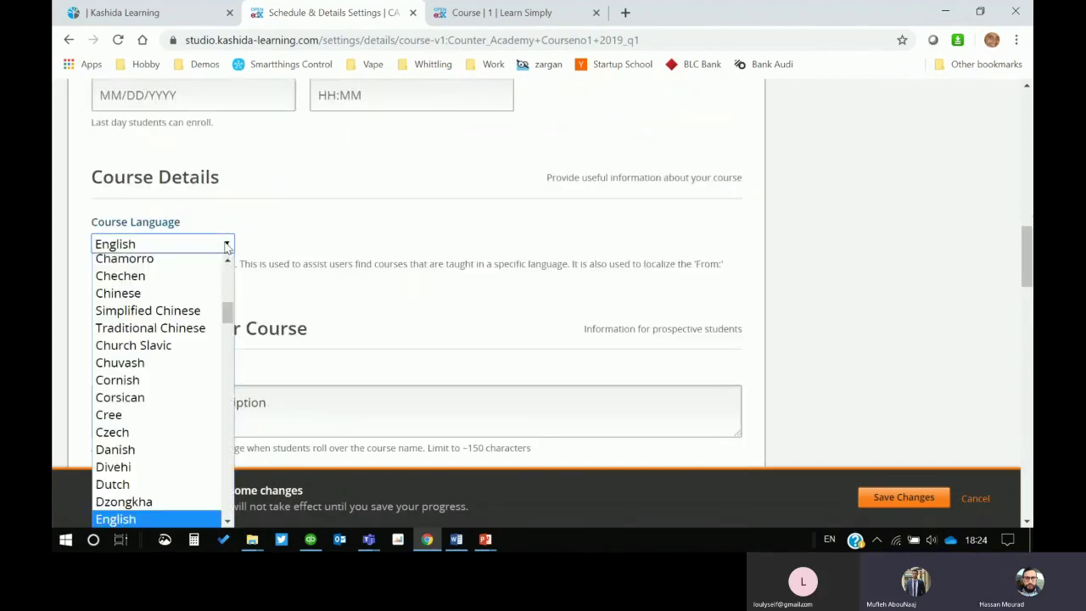
drag(227, 311, 227, 277)
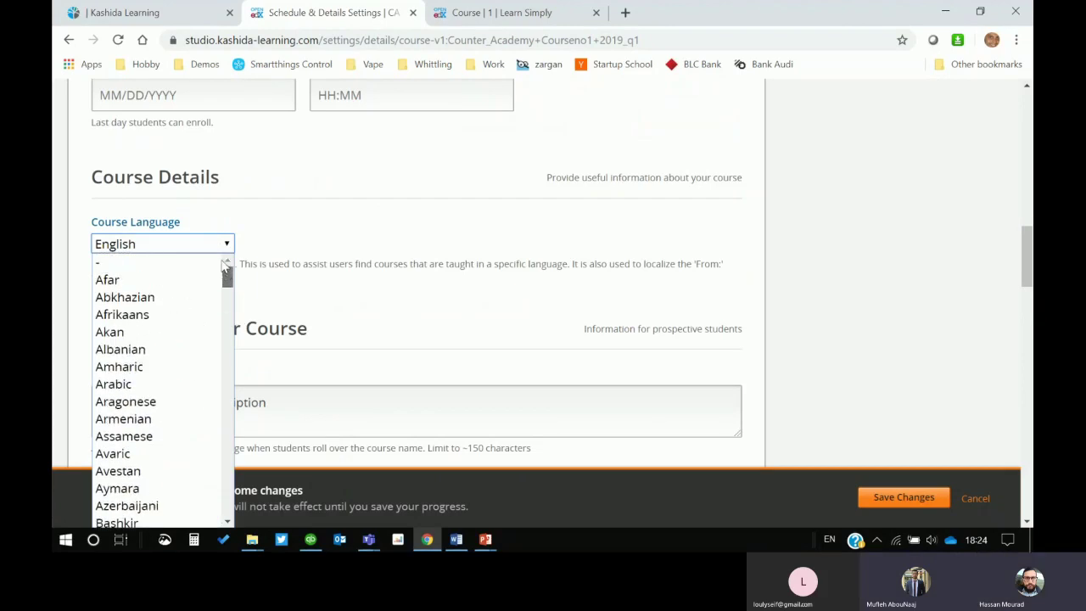
click(143, 386)
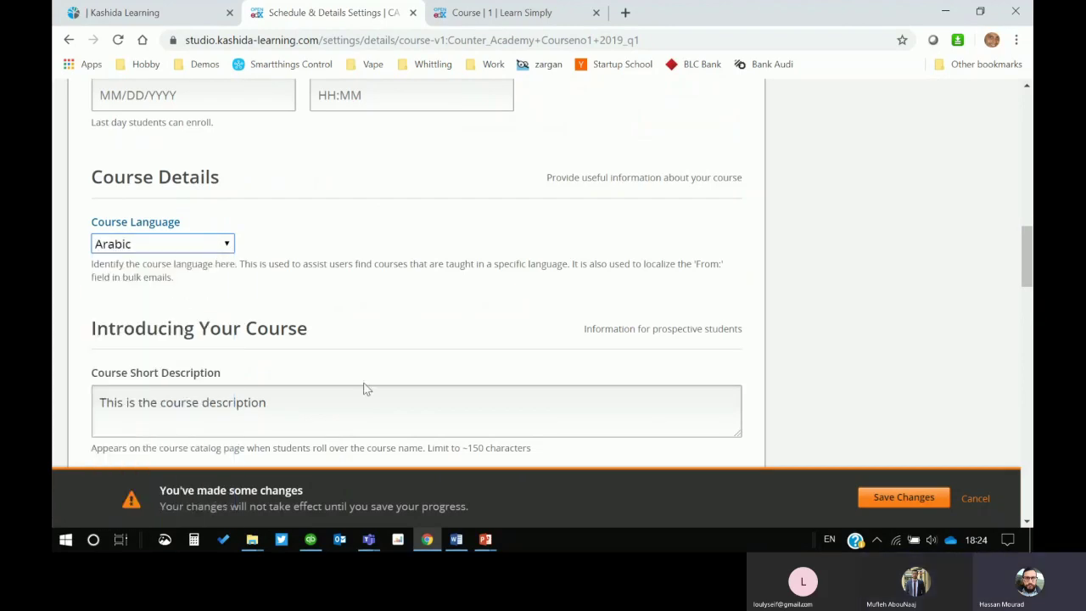
click(206, 249)
key(e)
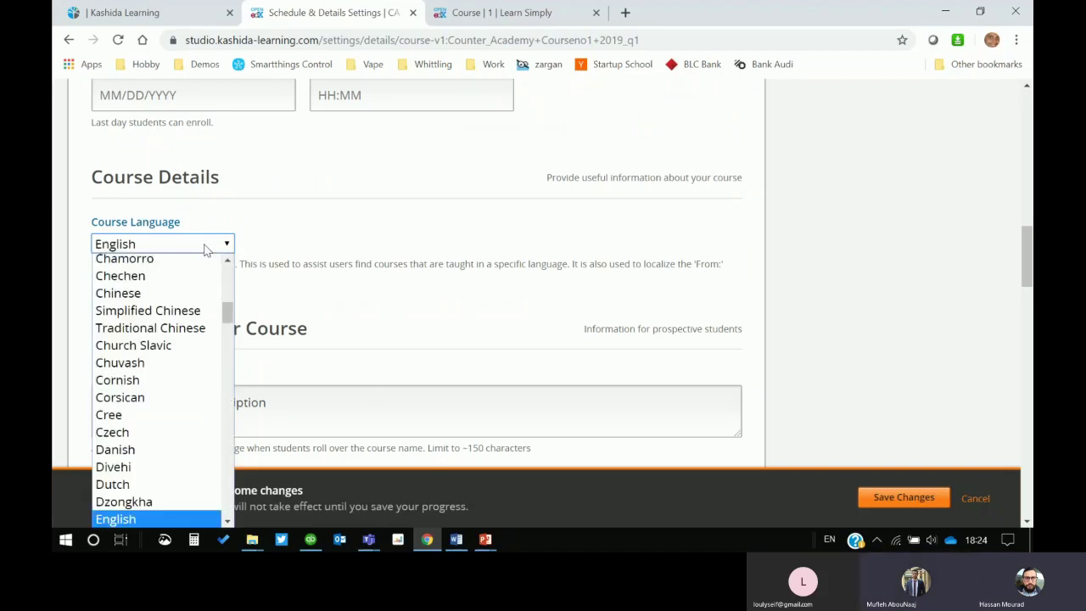
key(Return)
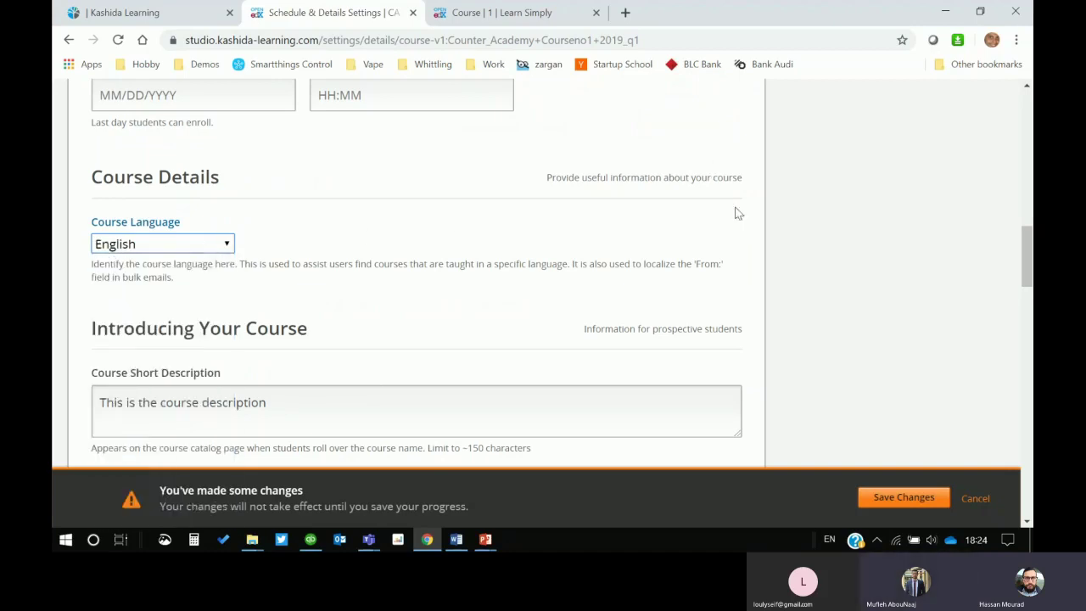
scroll(801, 253, down, 1)
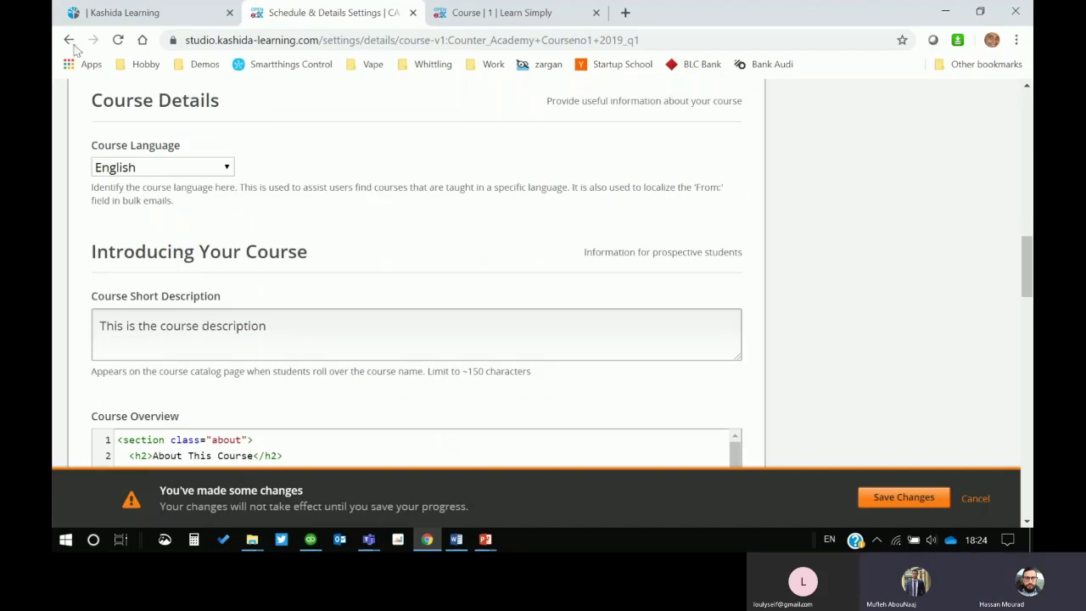
click(174, 13)
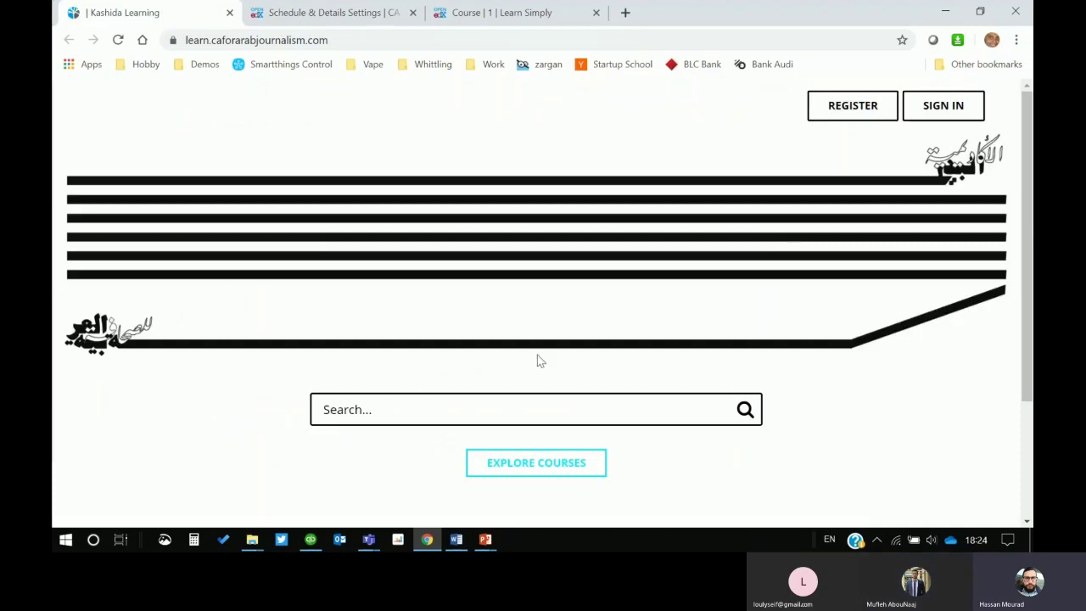
scroll(594, 348, down, 1)
scroll(611, 343, down, 1)
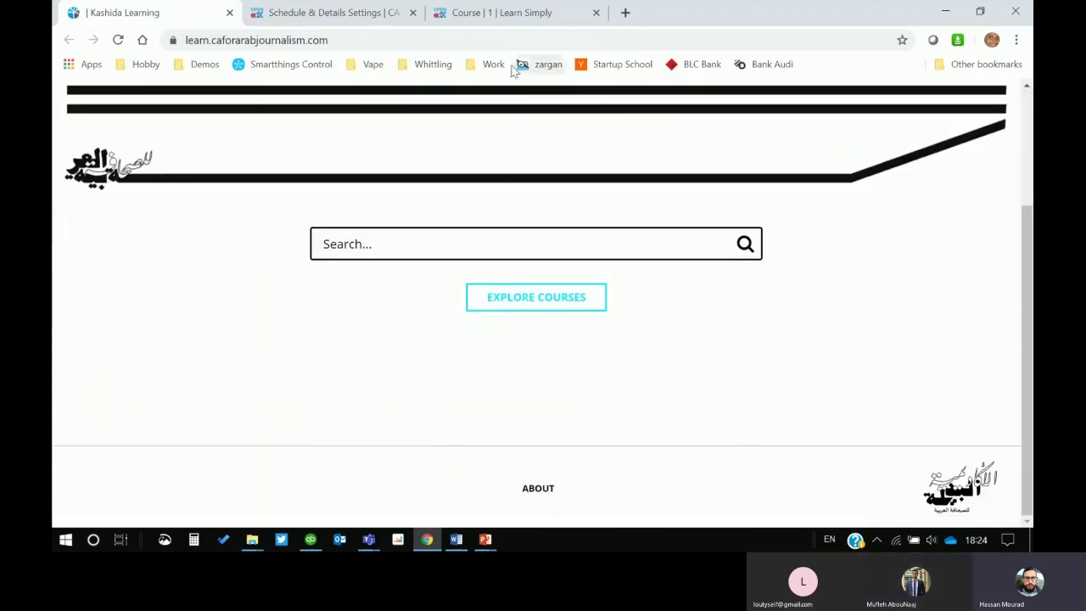
click(520, 11)
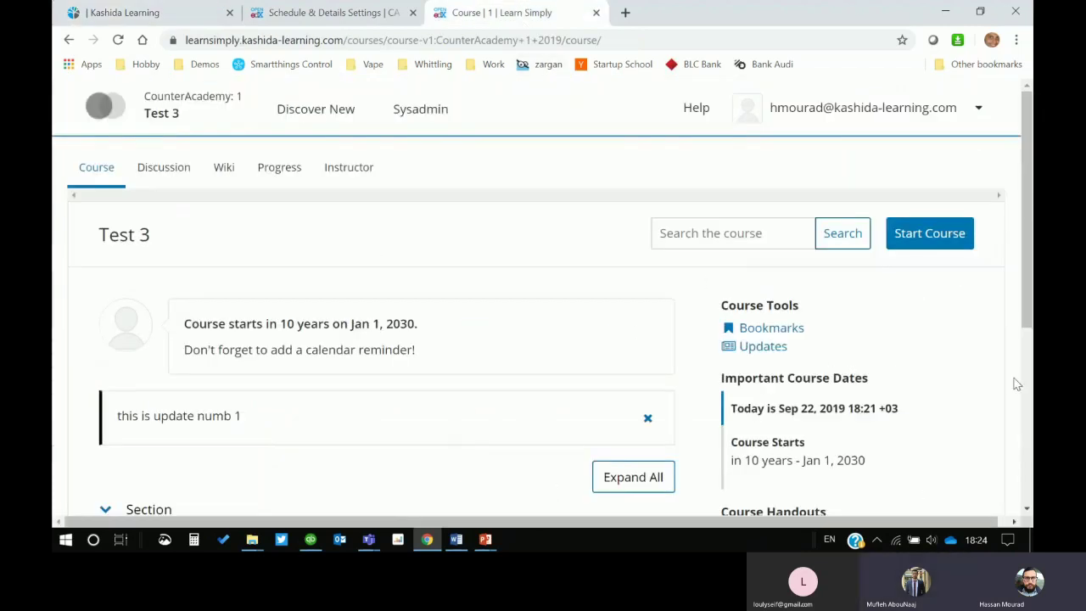
click(139, 20)
scroll(413, 283, up, 2)
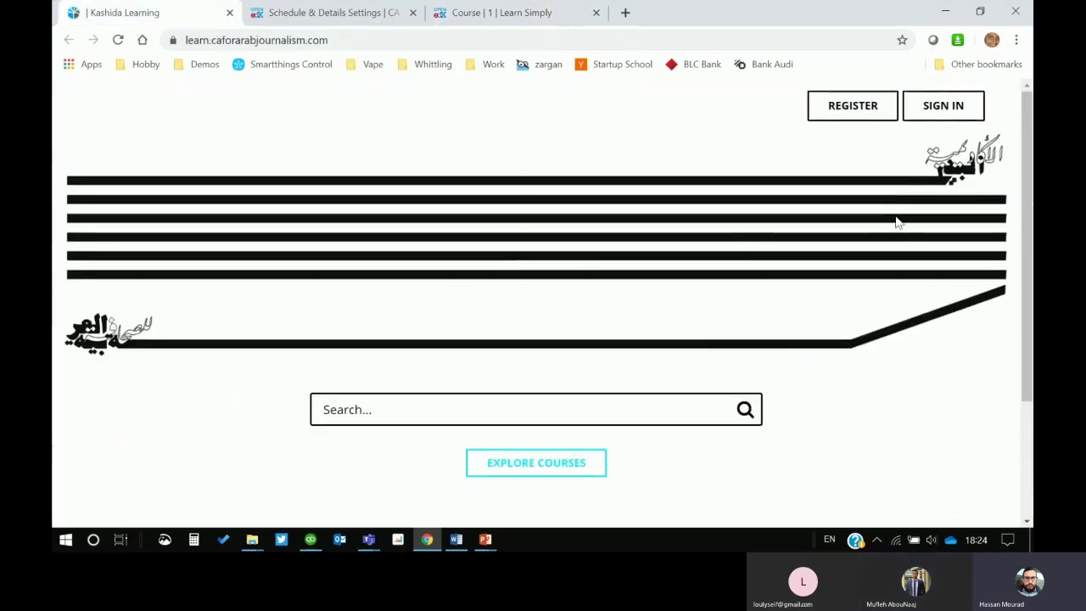
click(337, 13)
scroll(342, 222, down, 1)
scroll(407, 194, up, 2)
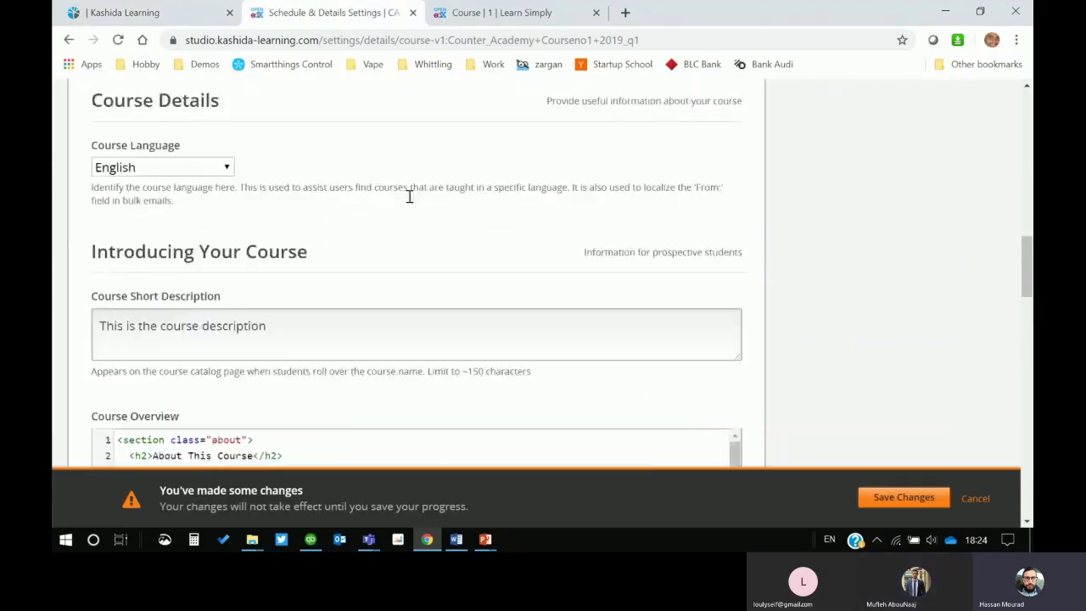
scroll(798, 269, up, 8)
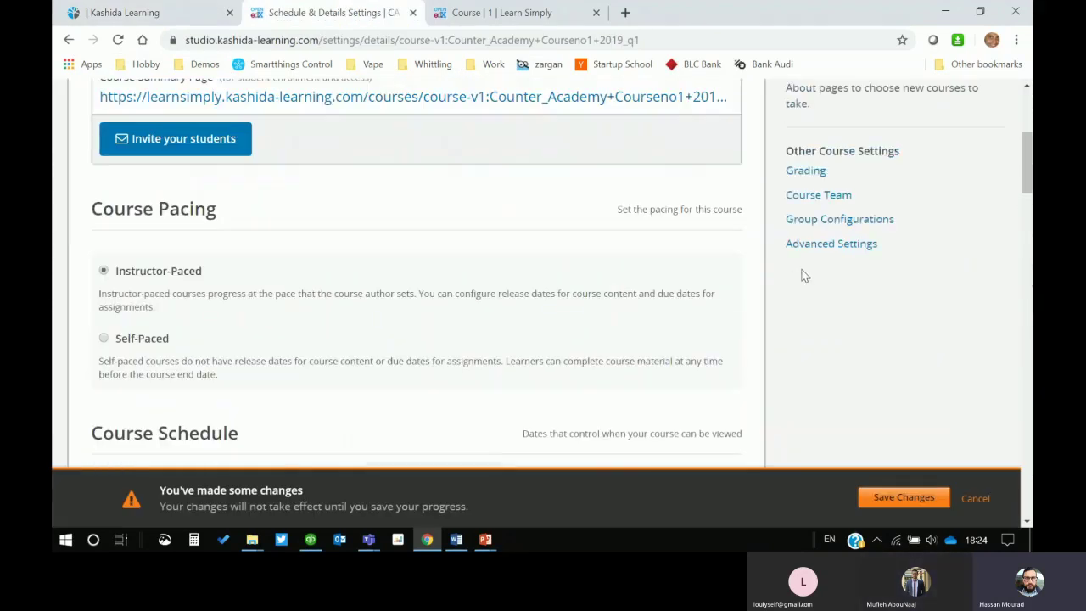
scroll(815, 293, down, 15)
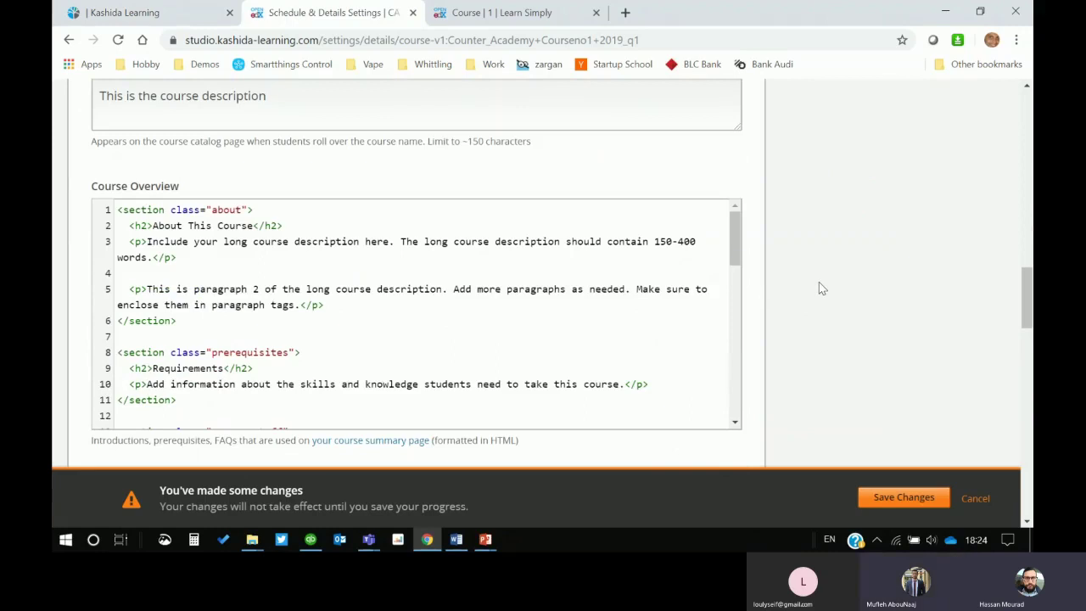
scroll(752, 286, down, 1)
scroll(764, 286, up, 1)
scroll(314, 250, down, 4)
scroll(385, 252, down, 6)
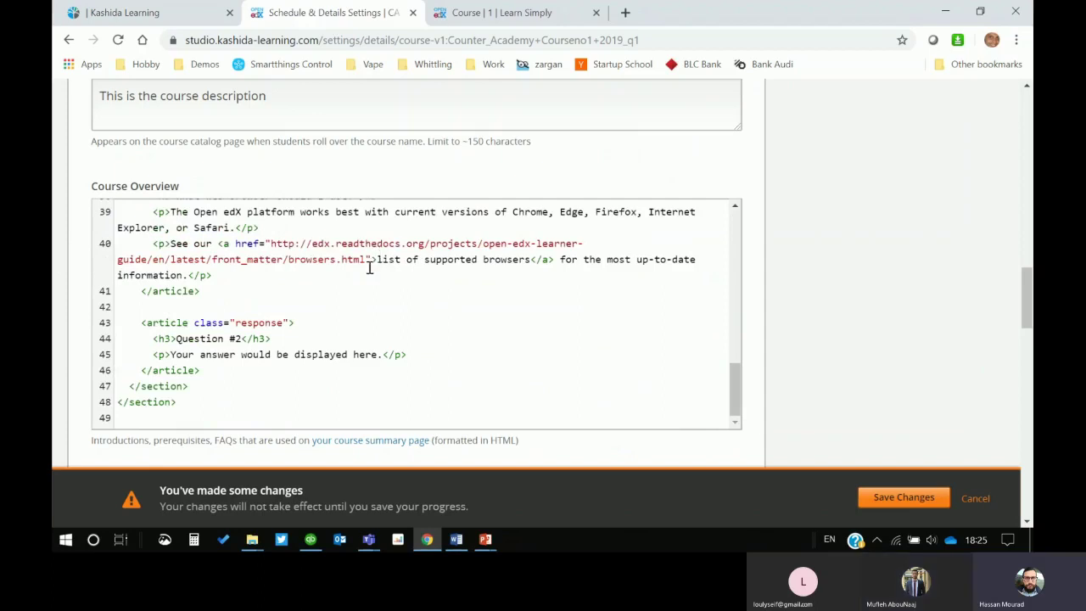
scroll(502, 353, down, 4)
scroll(501, 344, up, 5)
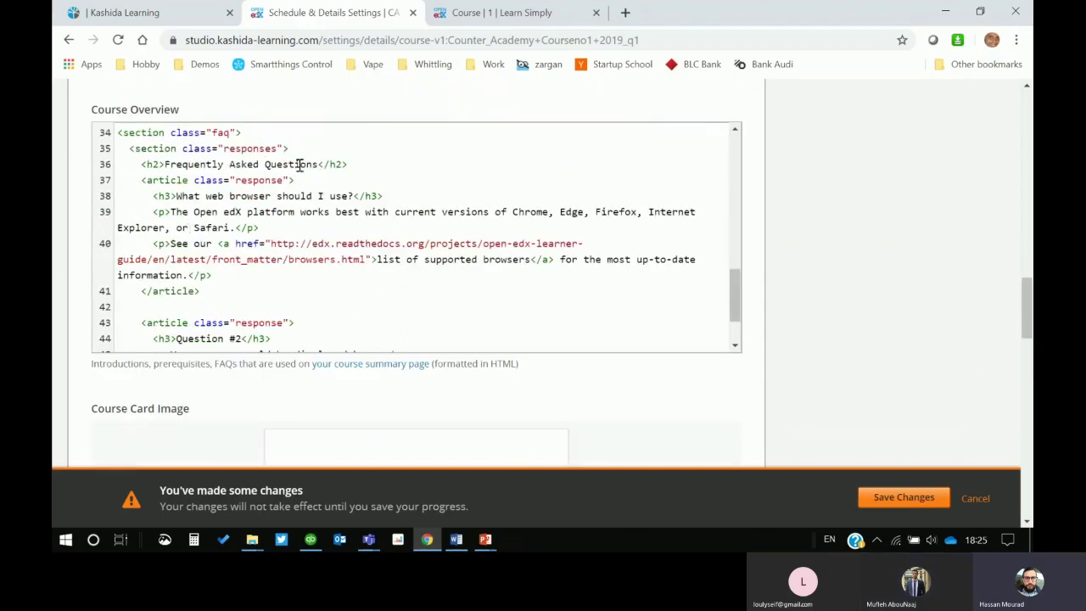
scroll(301, 306, up, 3)
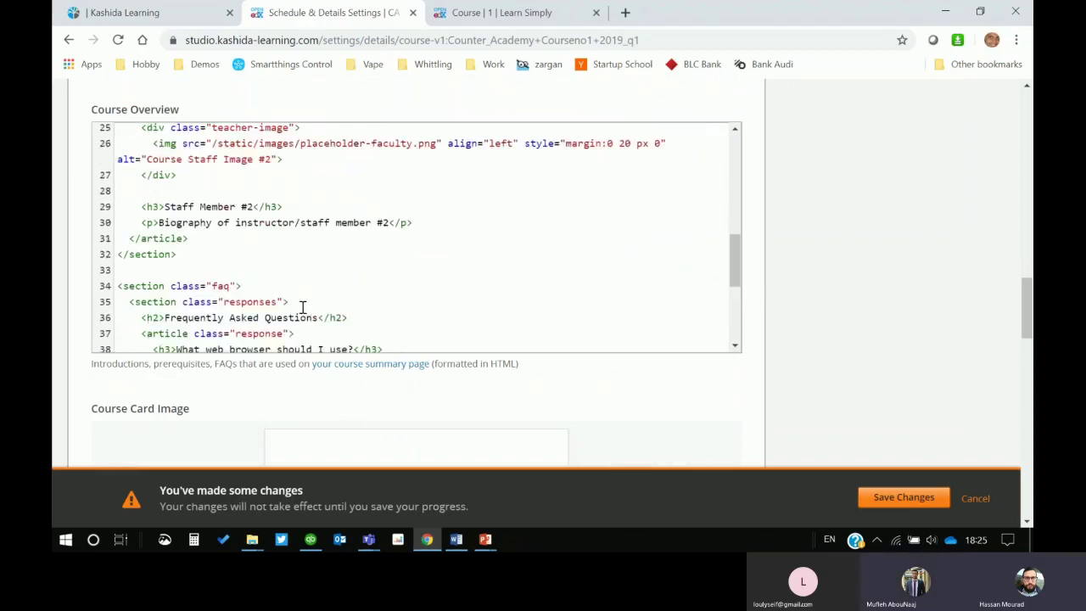
scroll(302, 306, down, 5)
scroll(312, 296, down, 3)
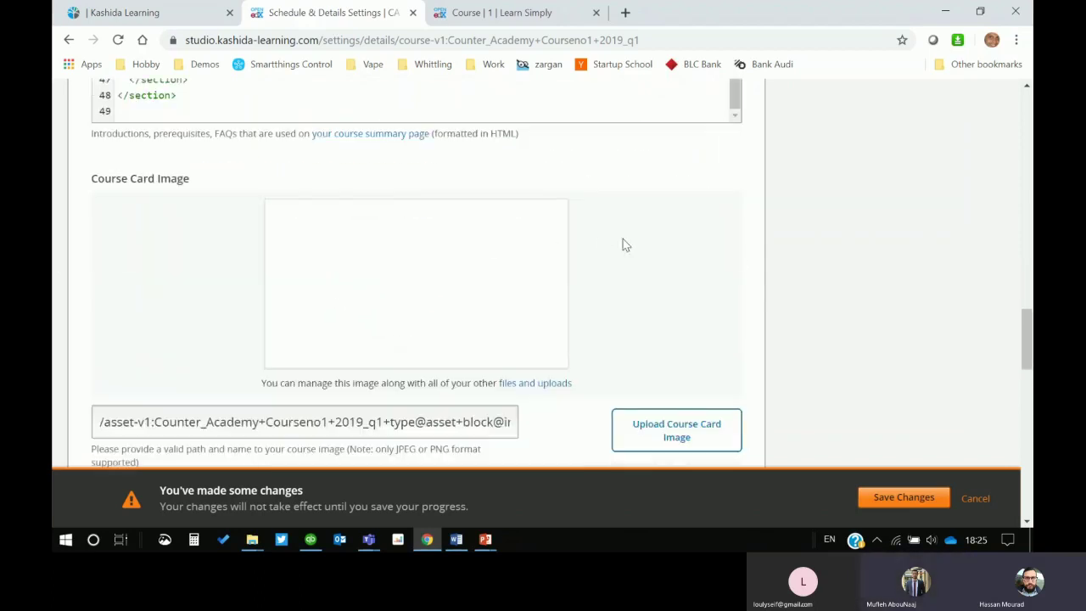
scroll(816, 316, down, 1)
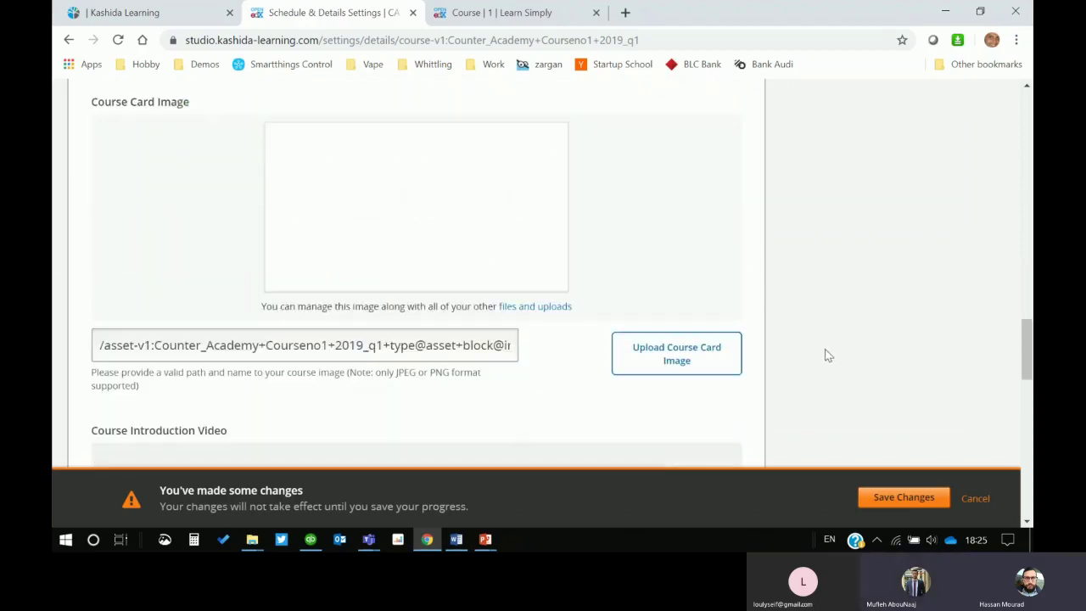
scroll(781, 335, up, 5)
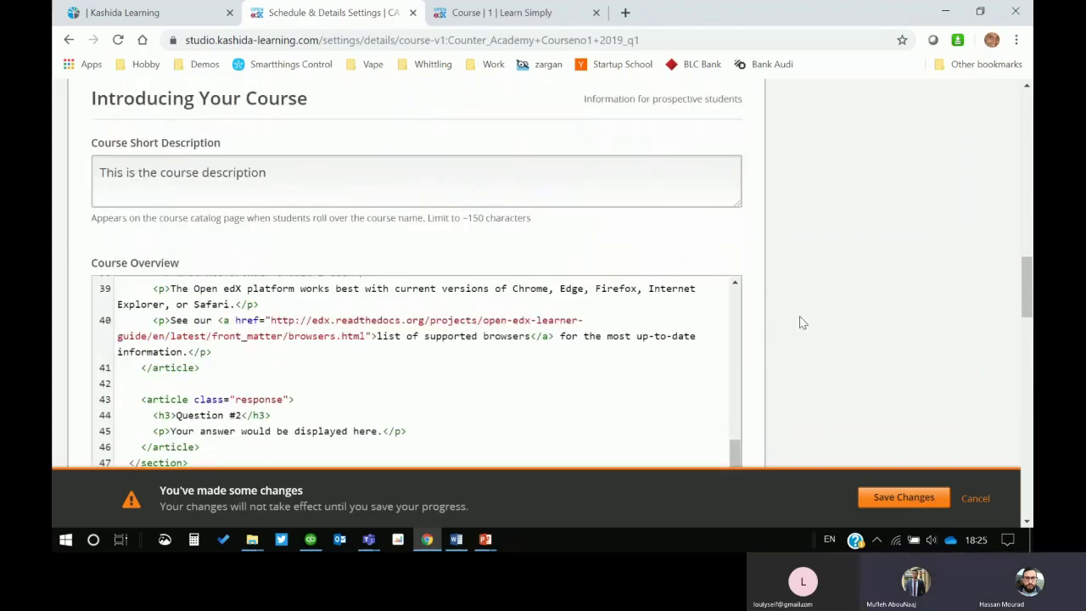
scroll(799, 323, down, 1)
scroll(261, 293, up, 2)
scroll(262, 293, up, 8)
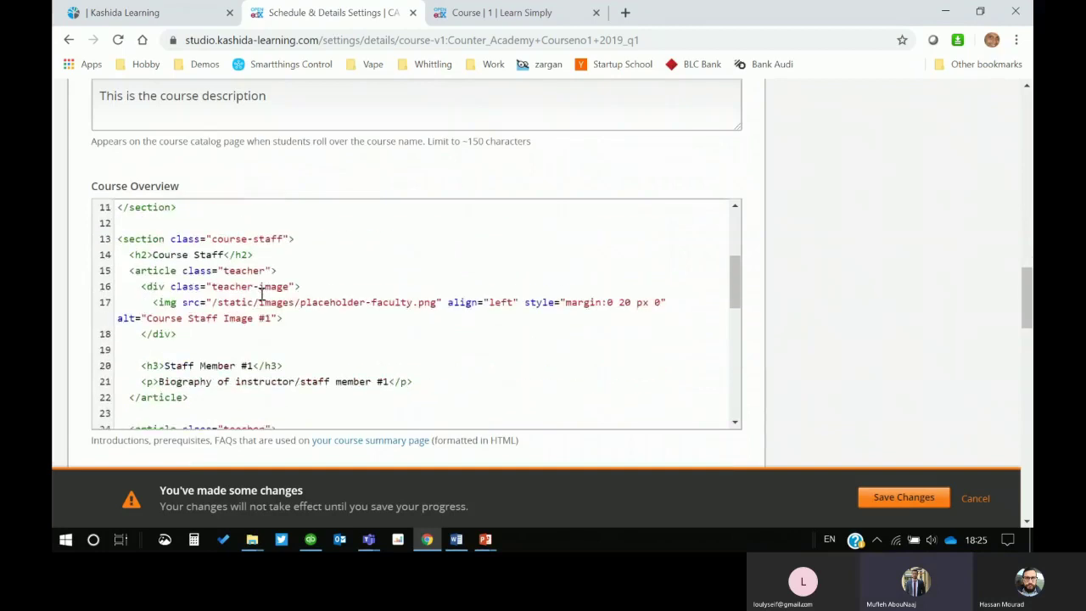
scroll(933, 294, up, 3)
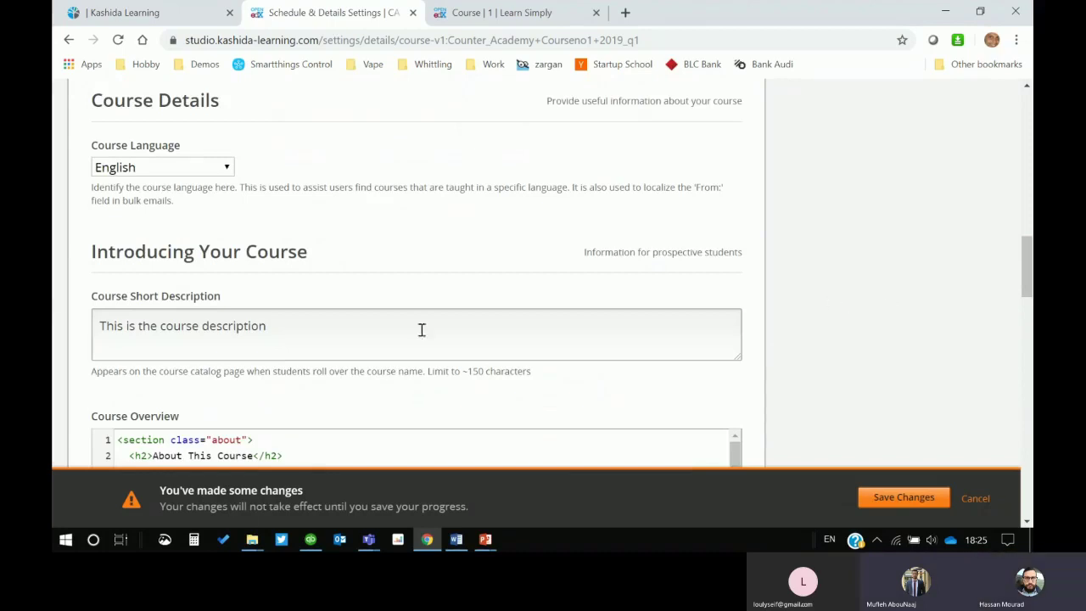
drag(275, 322, 97, 332)
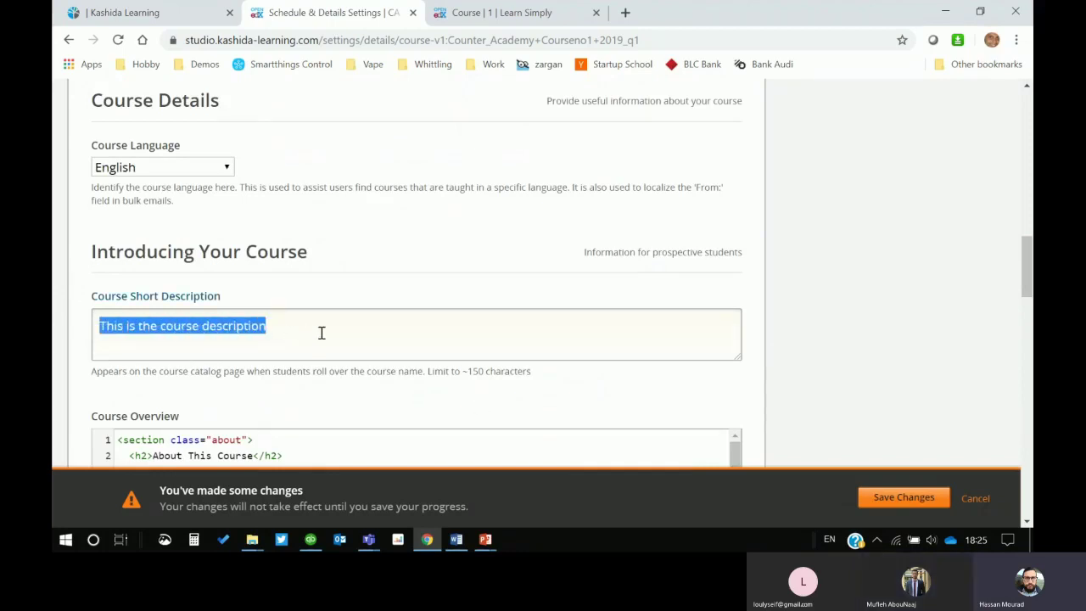
scroll(931, 341, down, 2)
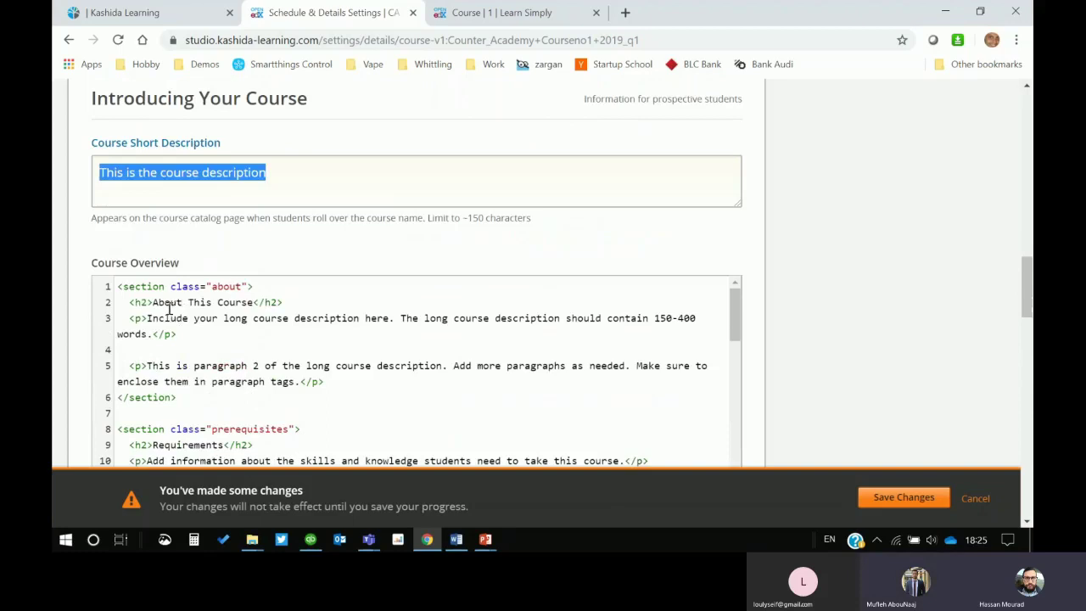
click(119, 285)
key(ctrl+a)
scroll(386, 382, down, 3)
scroll(386, 447, down, 5)
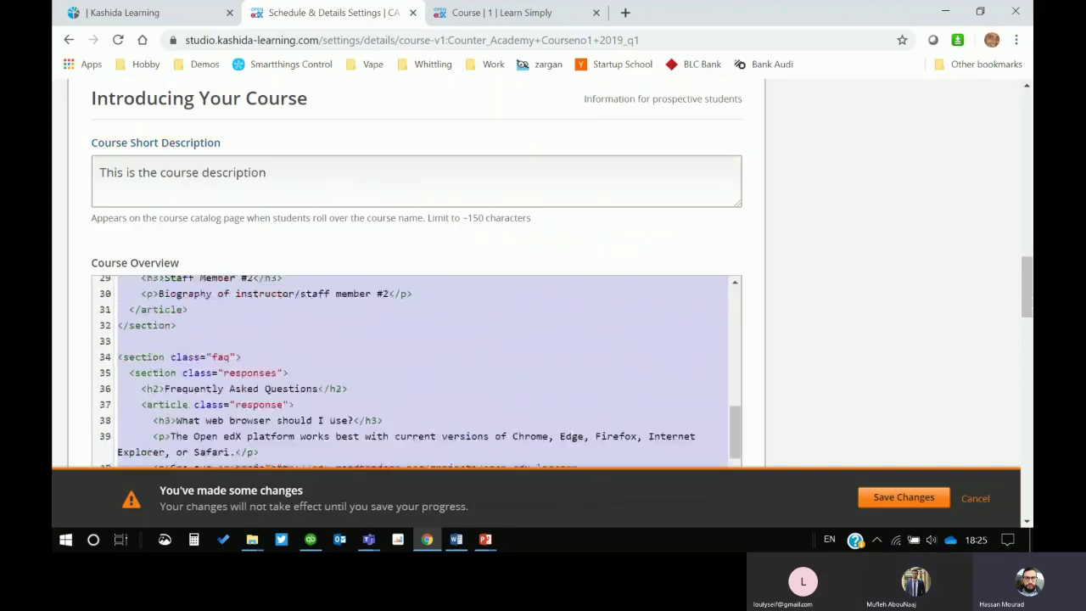
scroll(827, 363, down, 4)
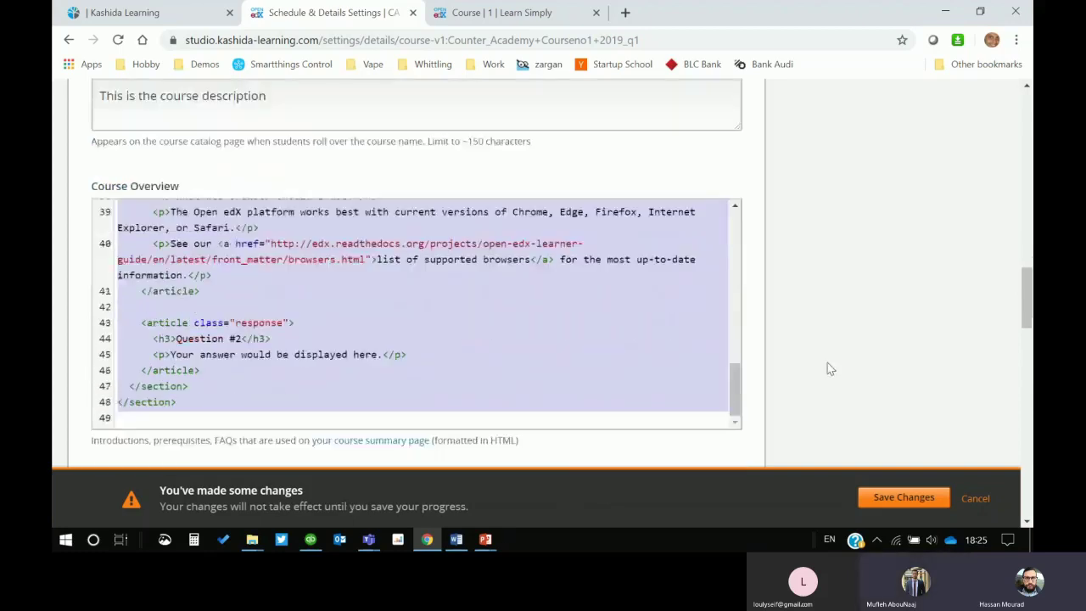
scroll(534, 295, up, 1)
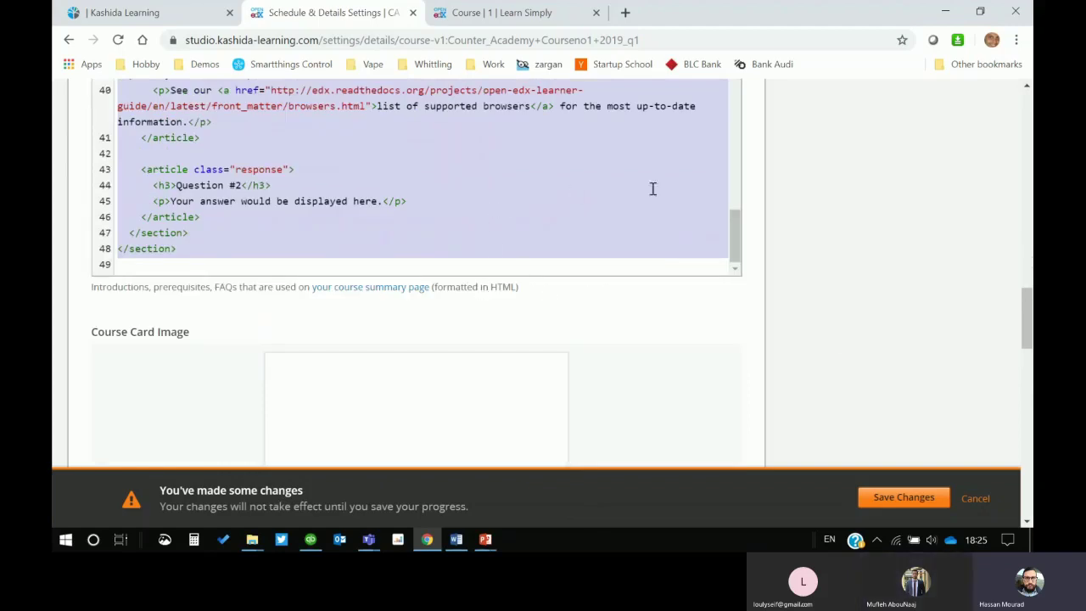
scroll(896, 235, up, 2)
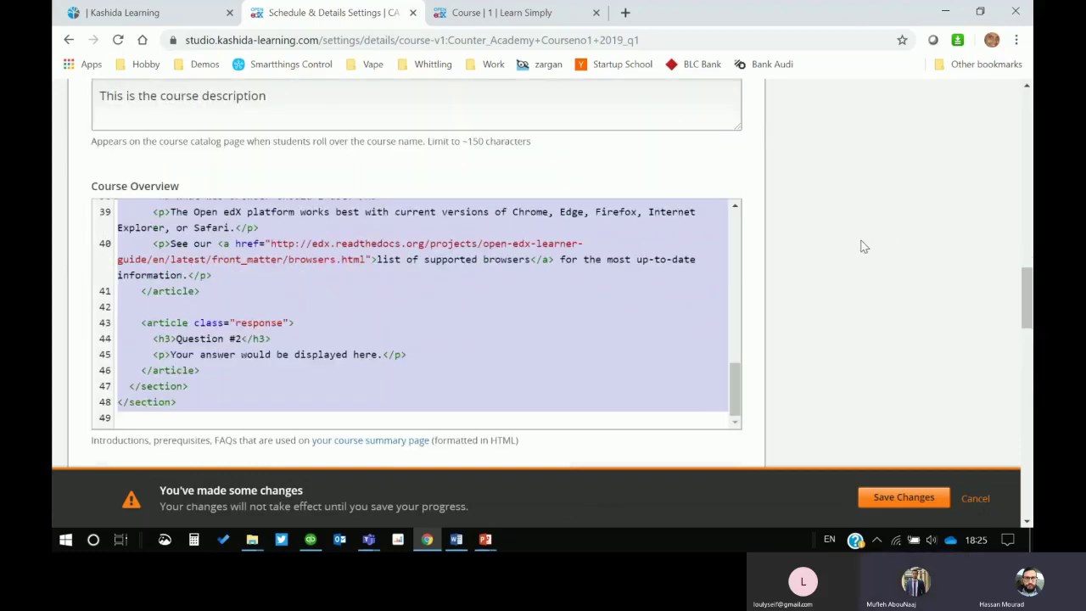
click(855, 241)
scroll(573, 306, up, 10)
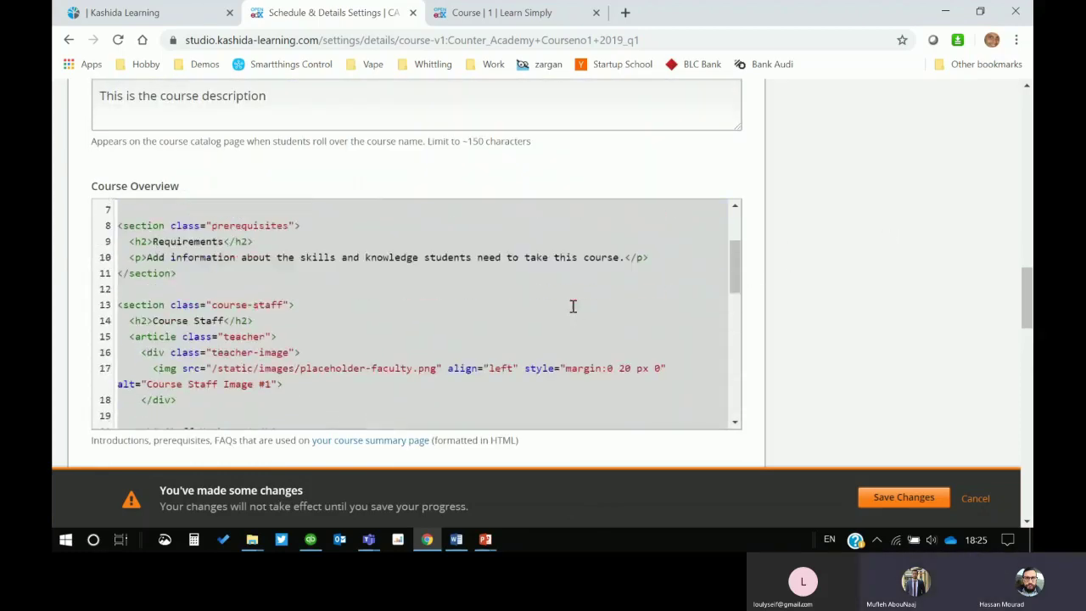
click(593, 270)
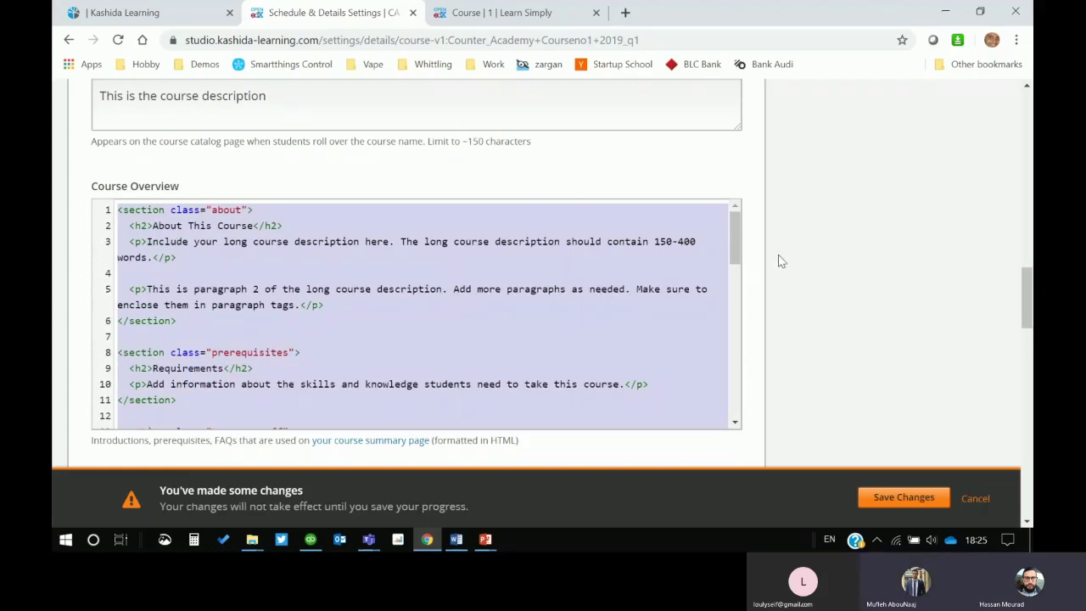
scroll(780, 263, down, 3)
scroll(780, 262, down, 2)
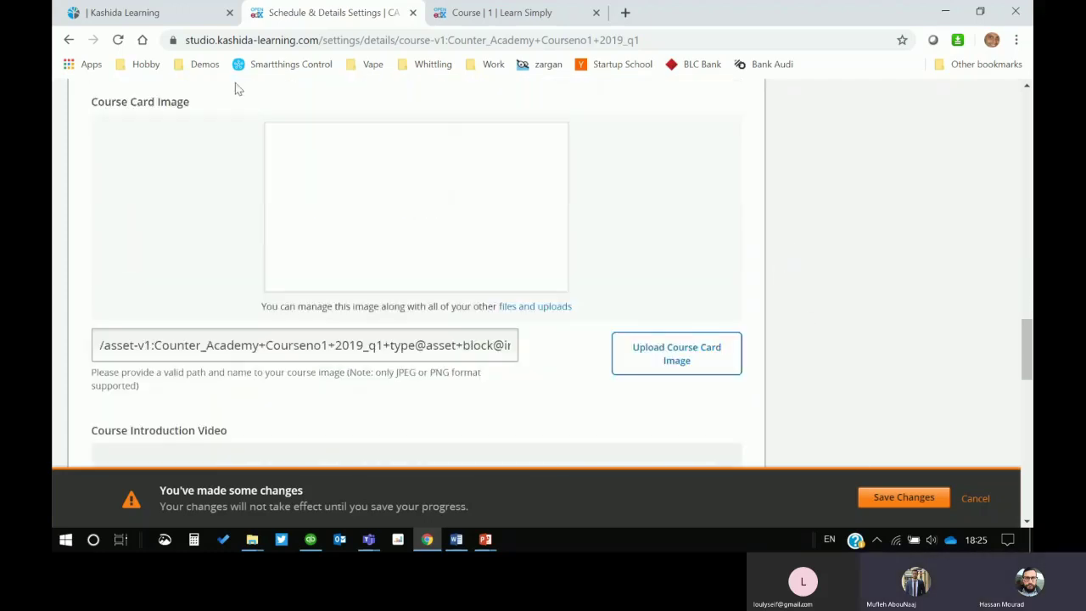
click(647, 359)
click(398, 307)
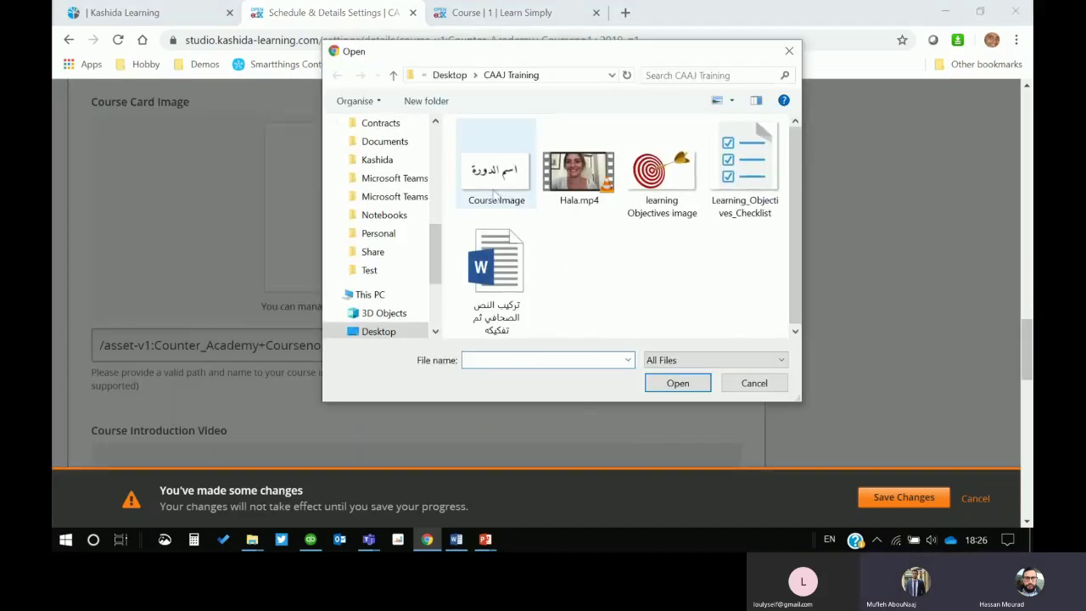
click(496, 174)
click(678, 383)
click(390, 370)
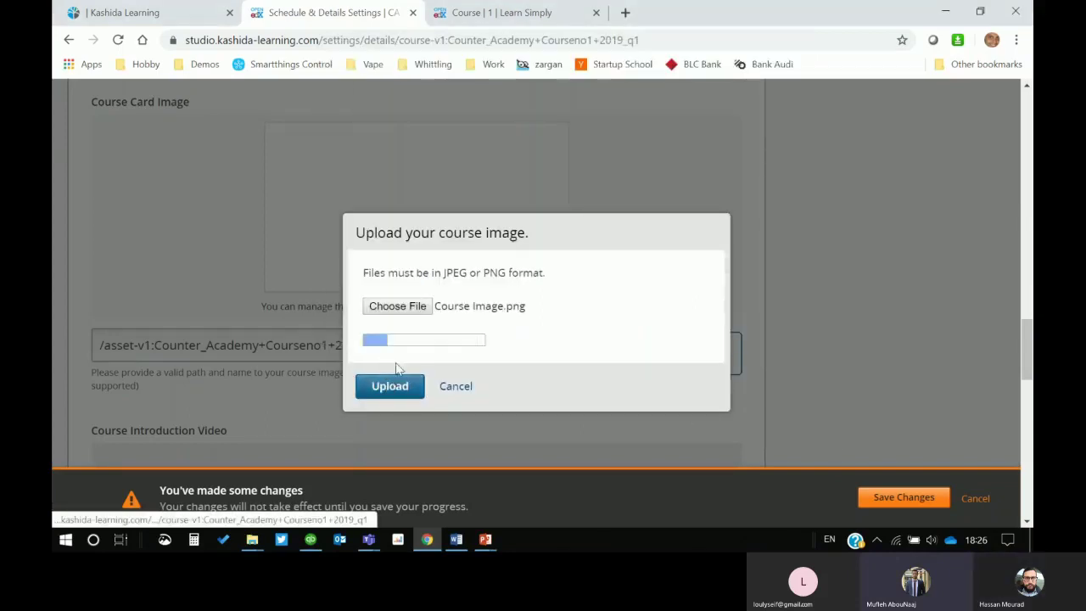
click(456, 383)
scroll(878, 284, down, 1)
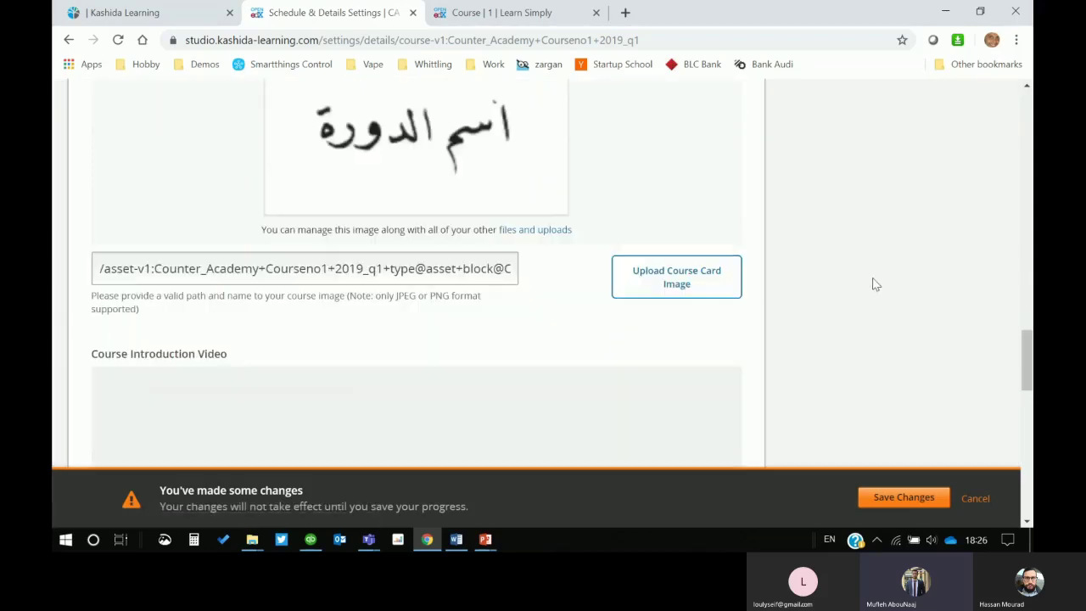
scroll(875, 284, down, 3)
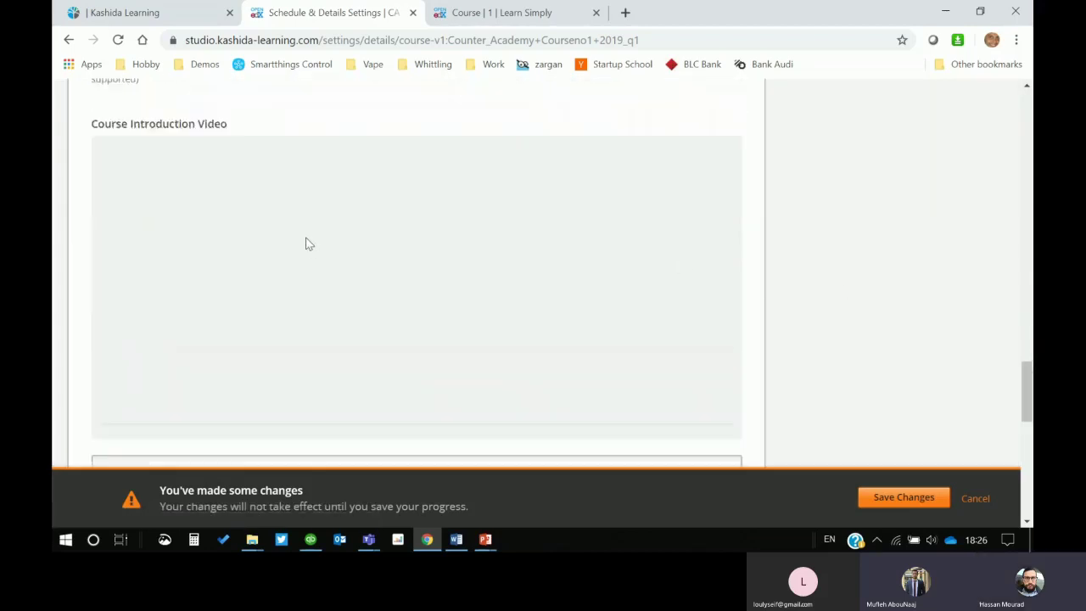
scroll(309, 244, up, 1)
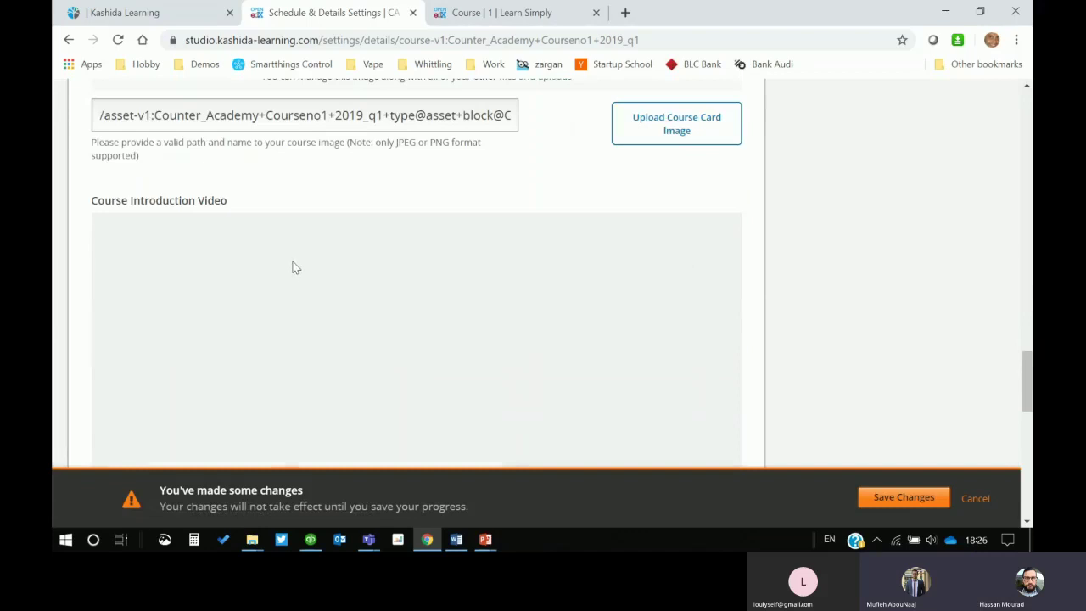
scroll(373, 257, down, 3)
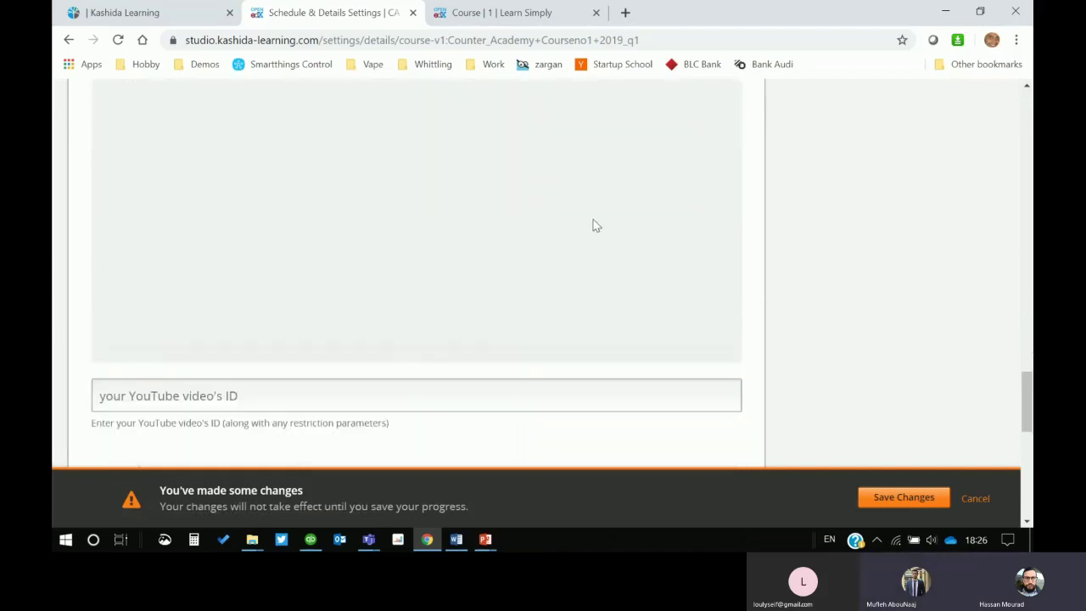
scroll(594, 226, down, 4)
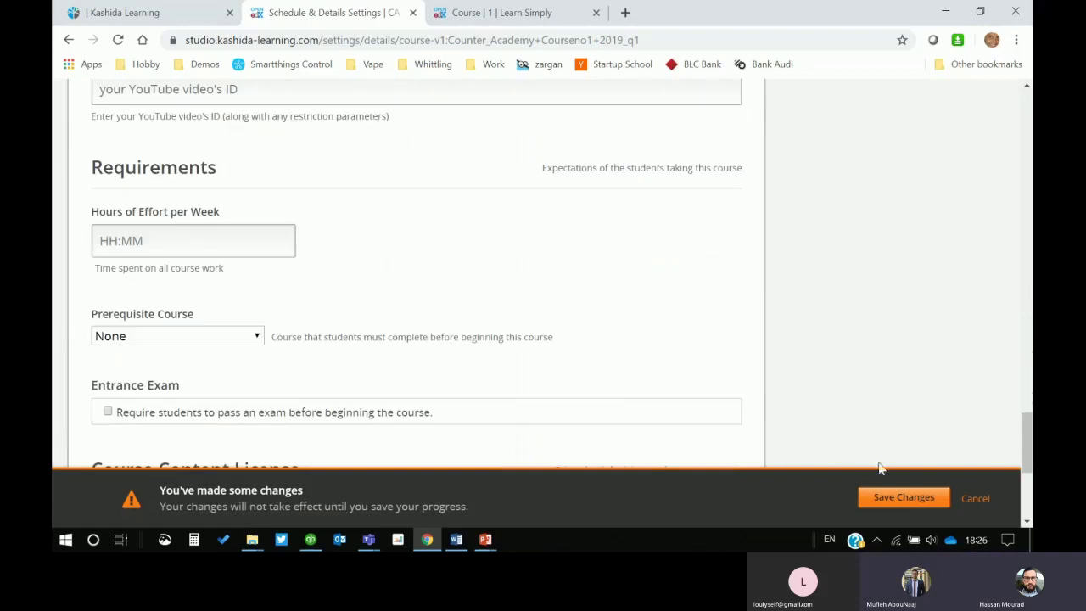
Step: Set hours of effort per week to 10:00 and leave the prerequisite course as None
scroll(399, 259, down, 1)
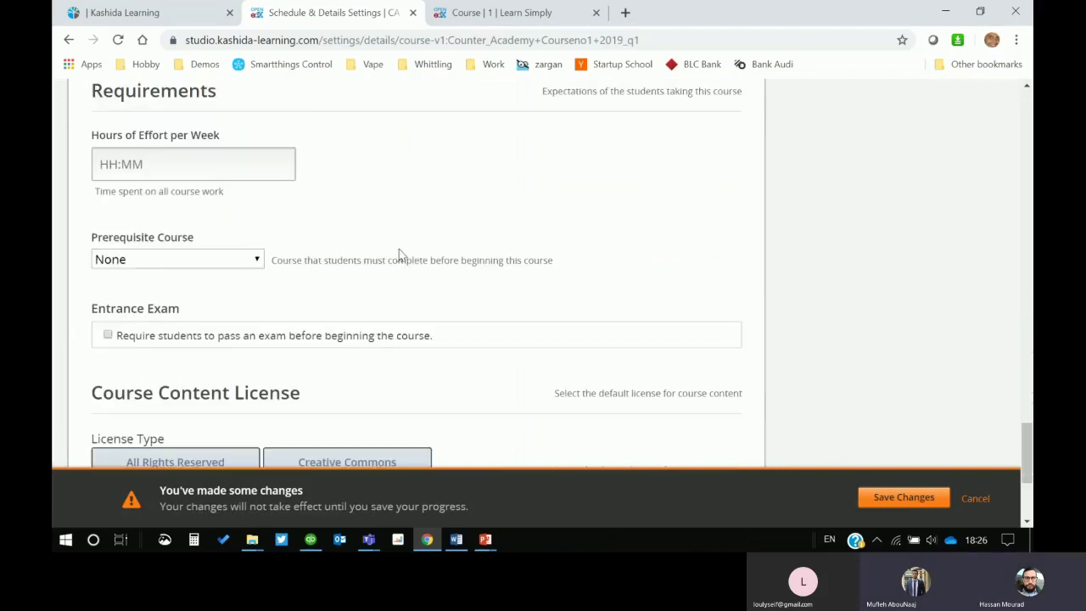
click(148, 162)
text(10:00)
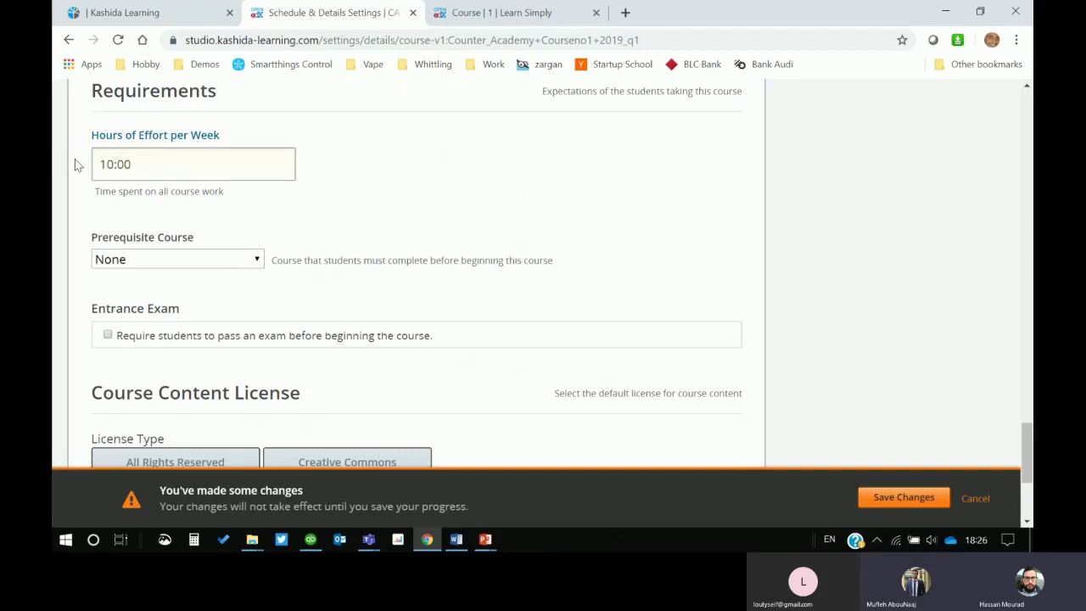
click(522, 202)
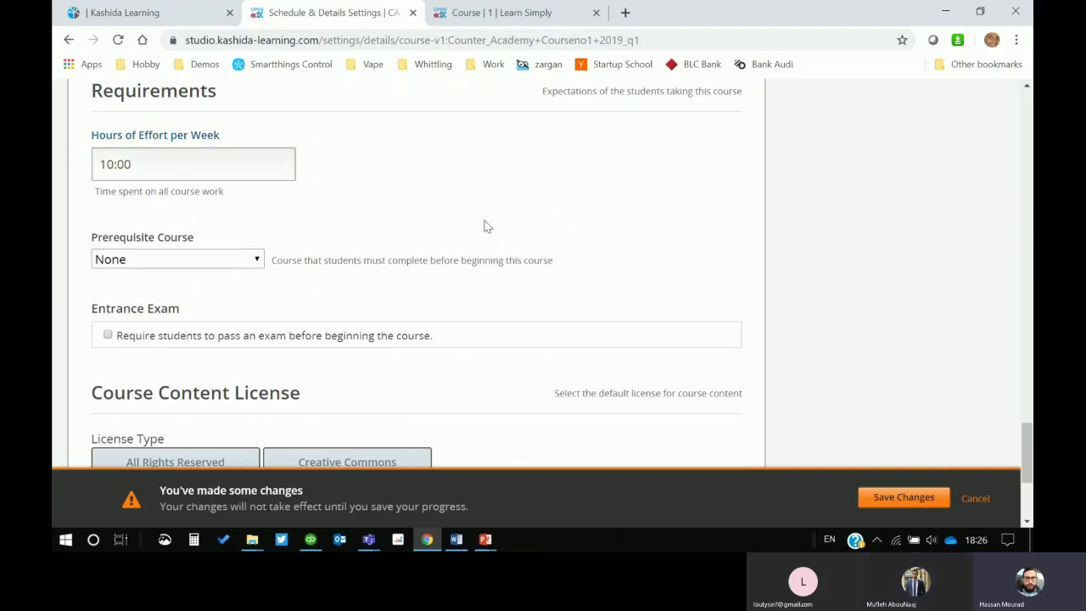
click(238, 263)
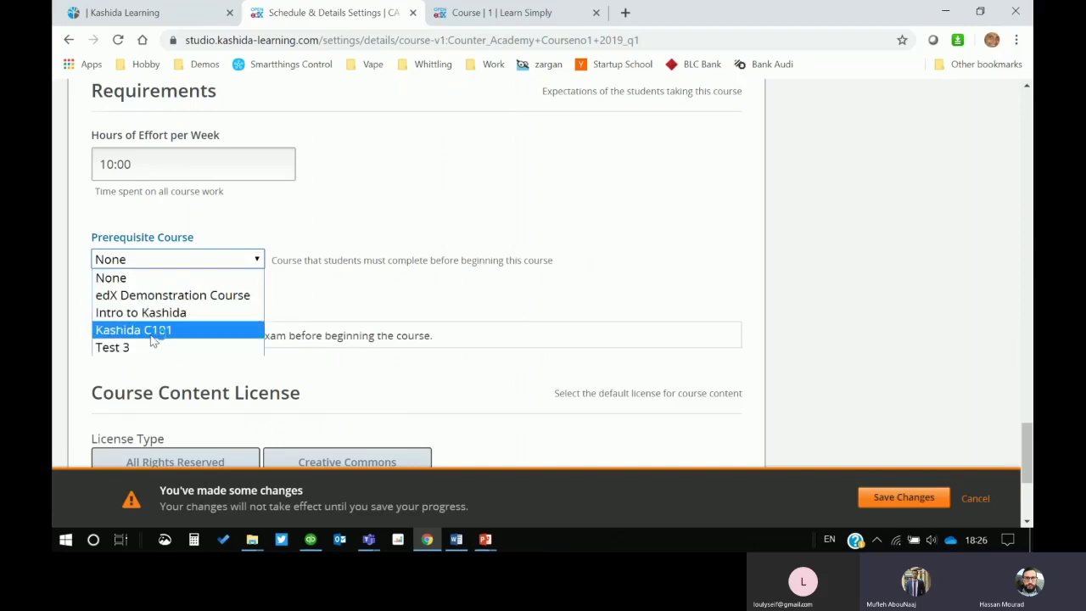
click(328, 232)
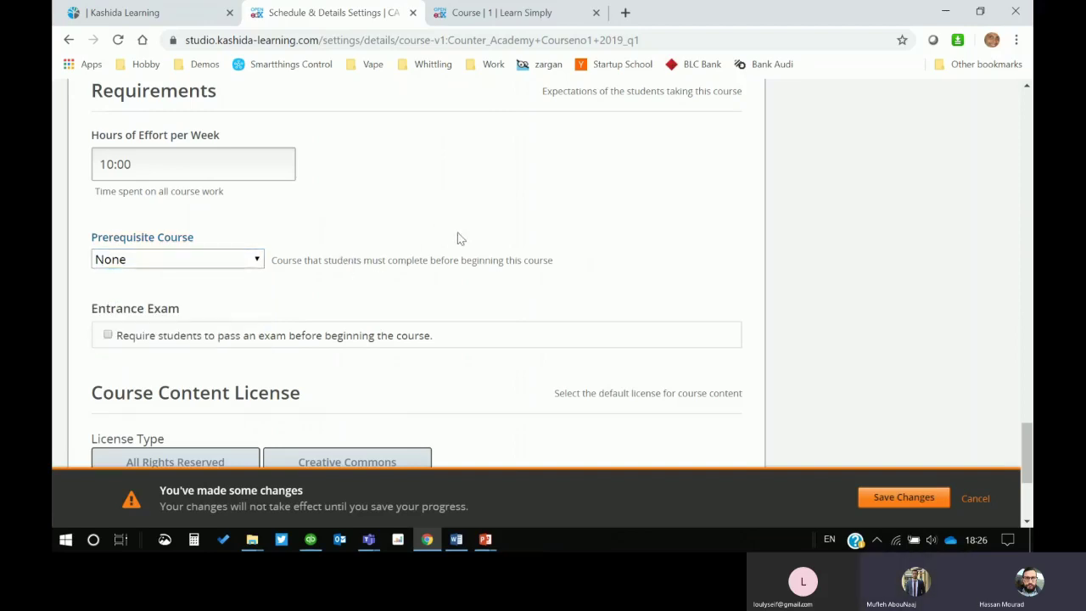
Step: Save the Schedule & Details changes
scroll(495, 257, down, 1)
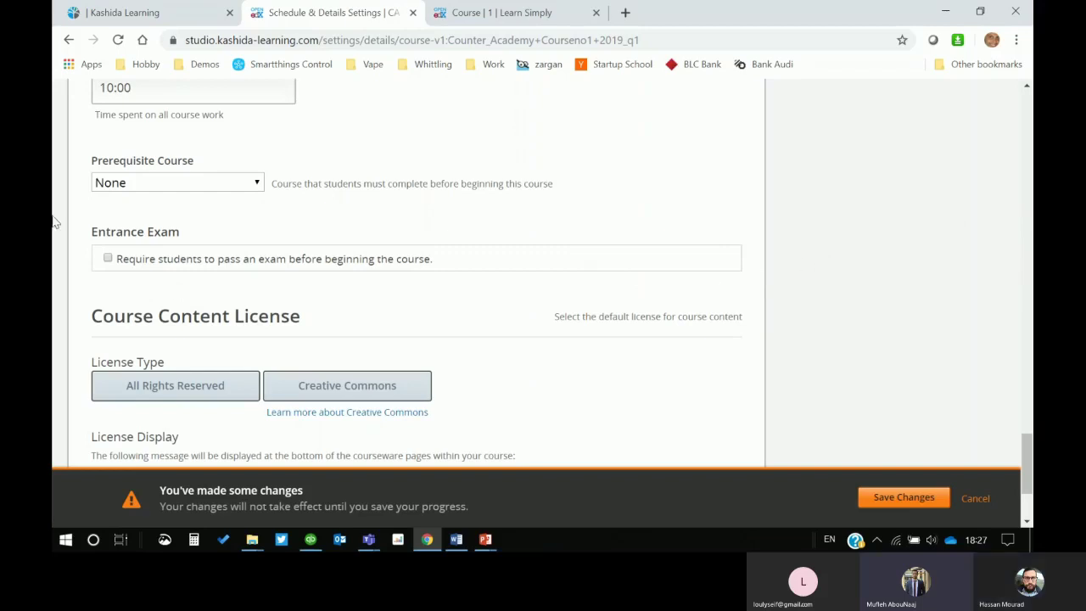
scroll(371, 254, down, 2)
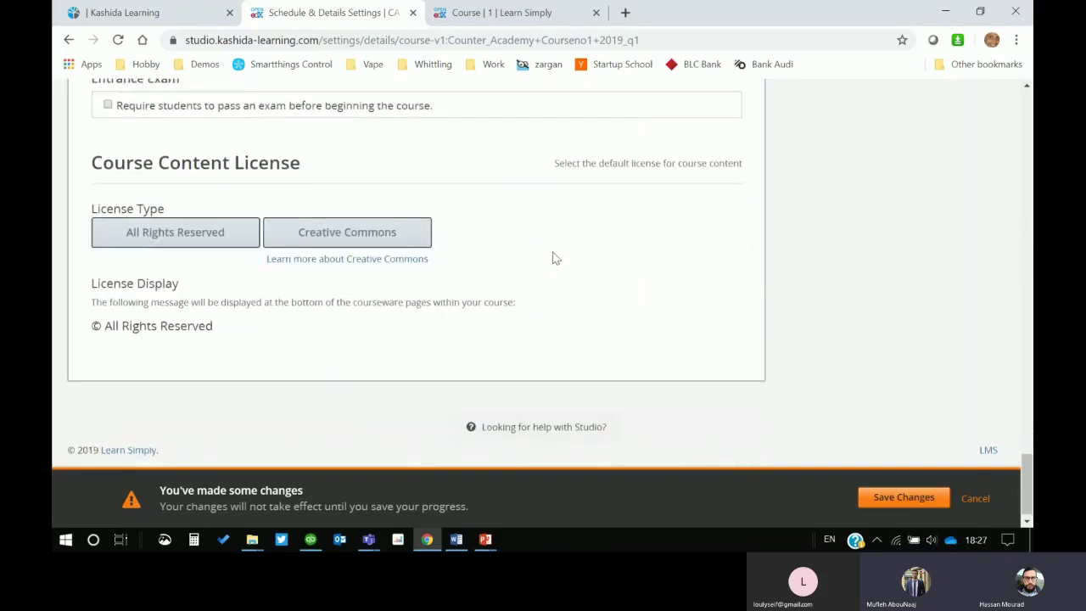
scroll(840, 356, up, 2)
click(898, 499)
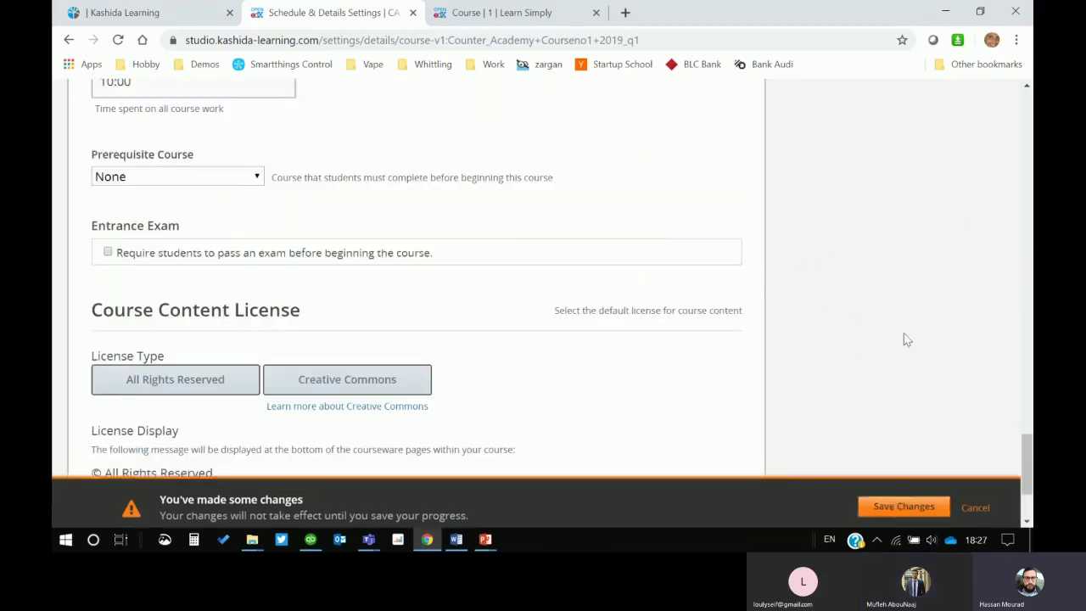
scroll(895, 305, up, 5)
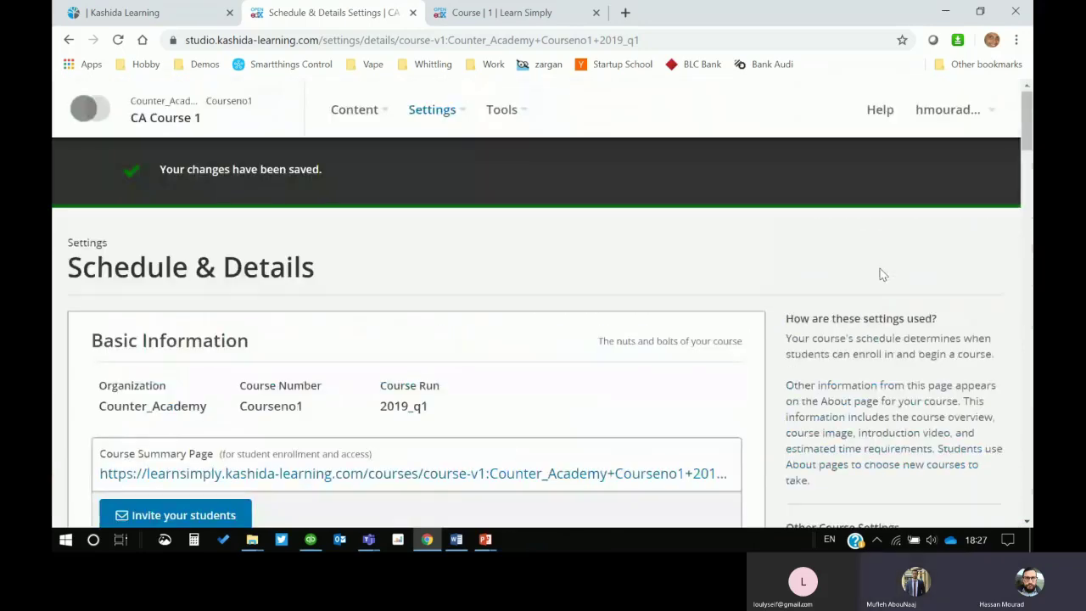
click(464, 111)
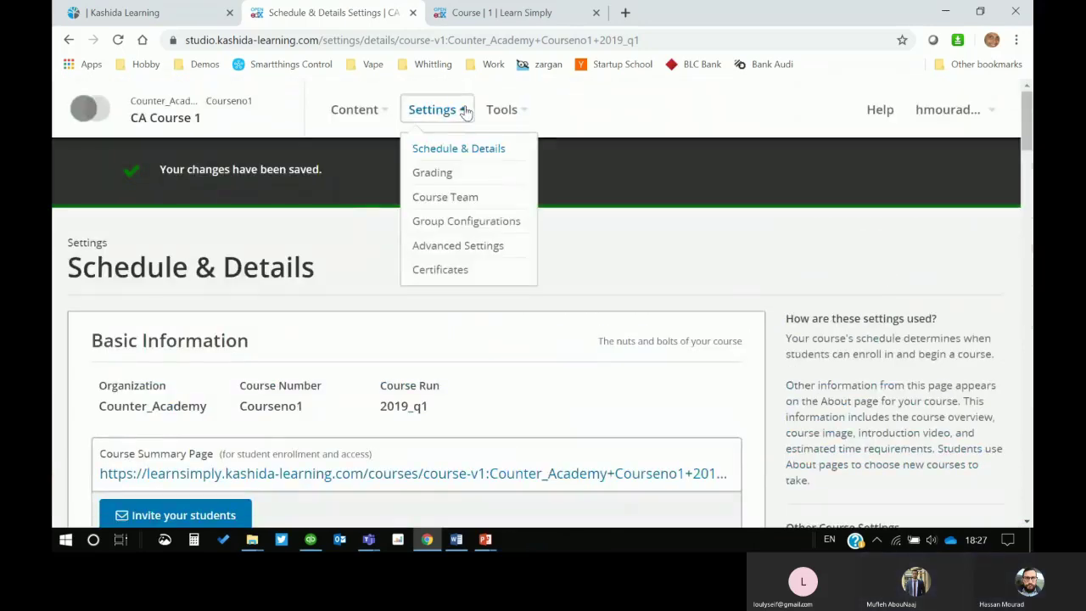
mouse_move(485, 541)
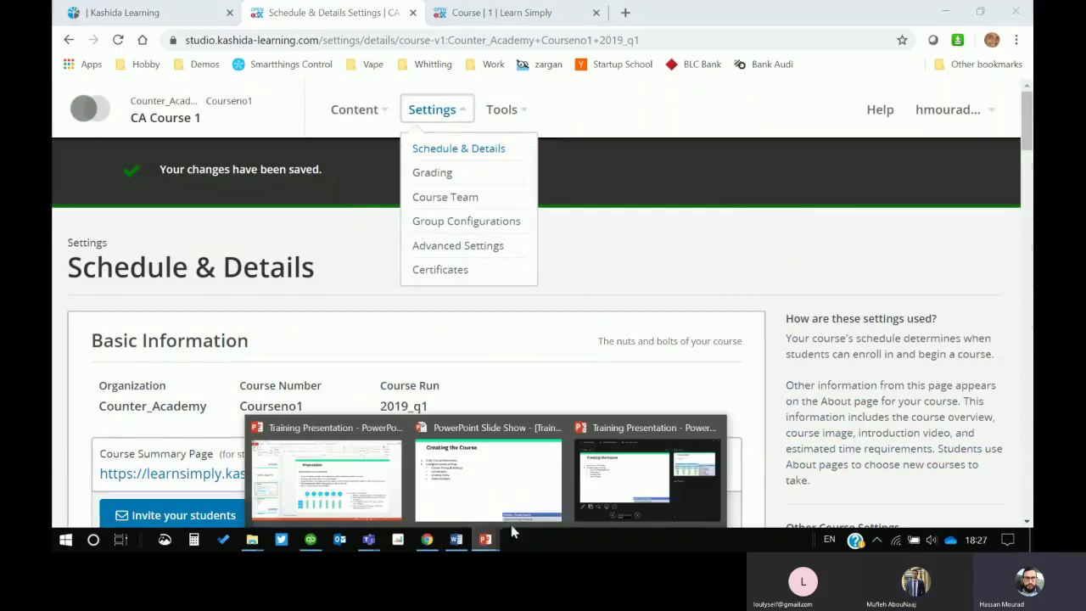
click(452, 475)
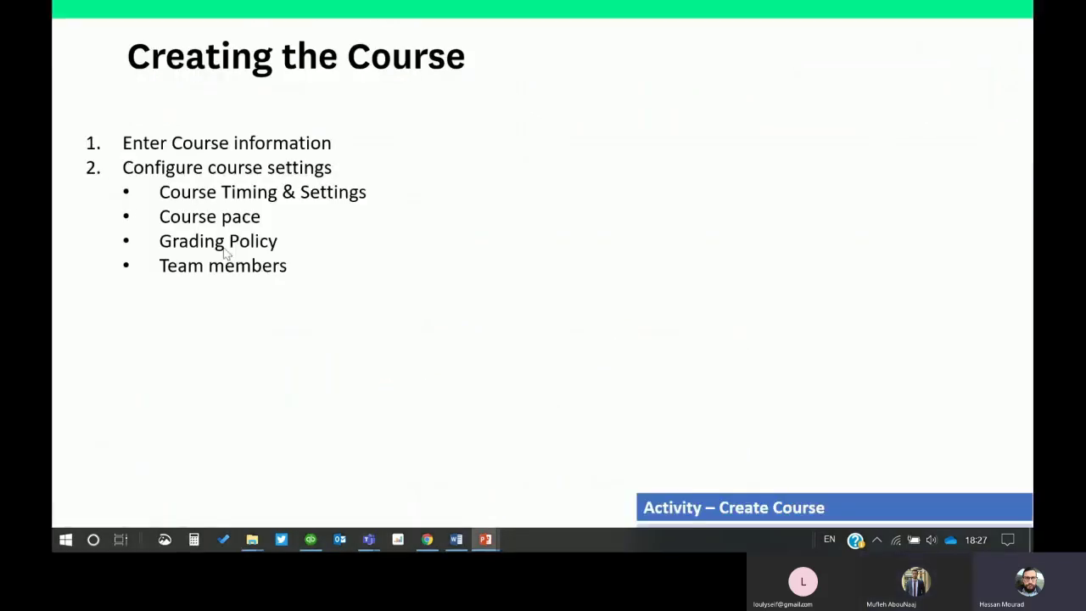
click(166, 270)
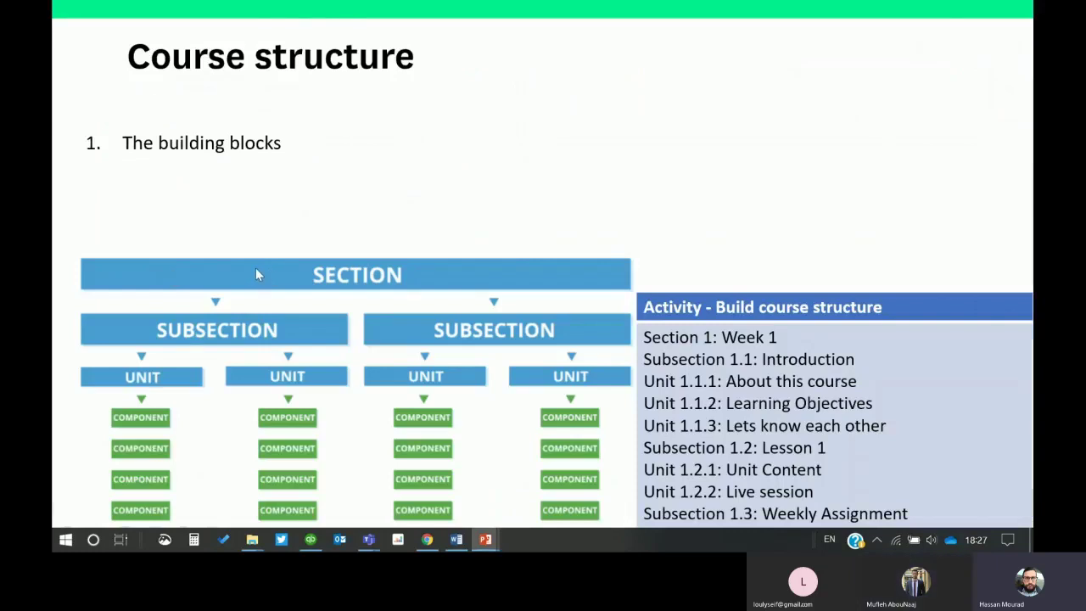
key(Escape)
click(153, 272)
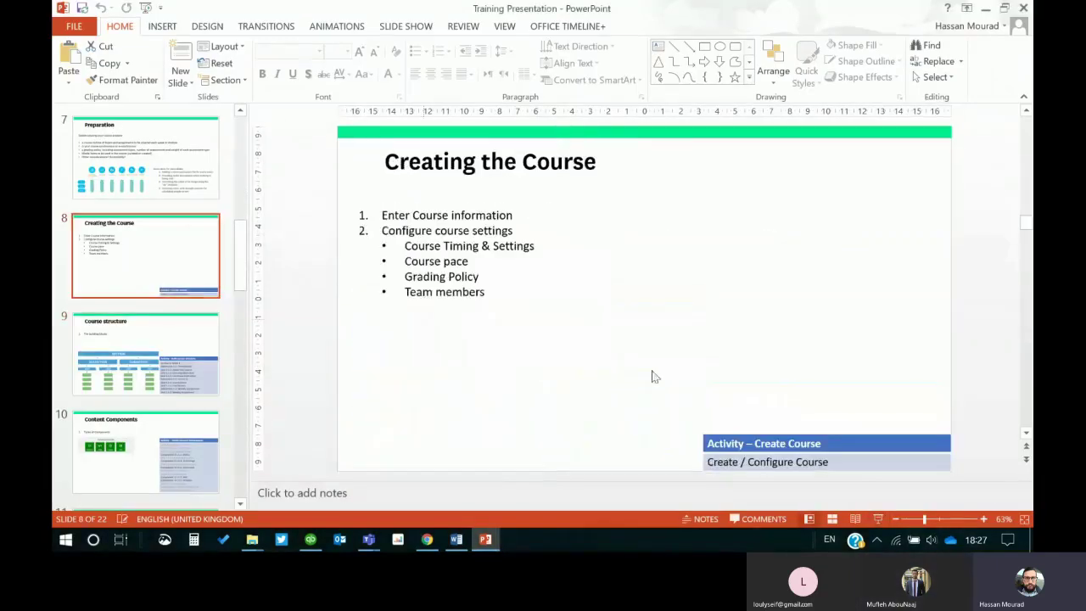
click(878, 519)
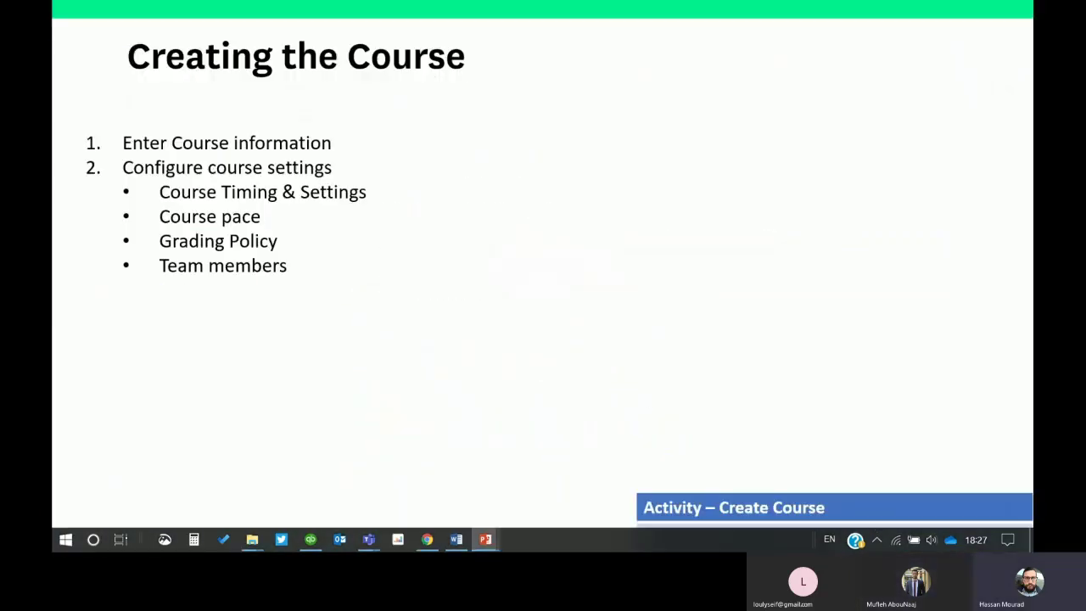
click(426, 540)
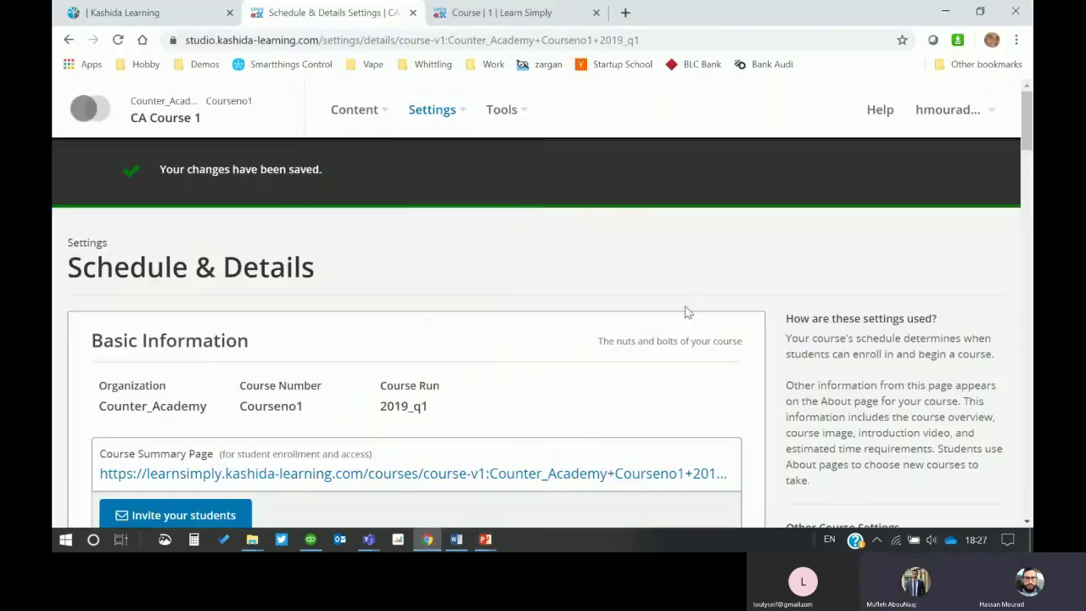
Step: On the Course Team page, add a colleague by choosing their e-mail from autofill
click(457, 113)
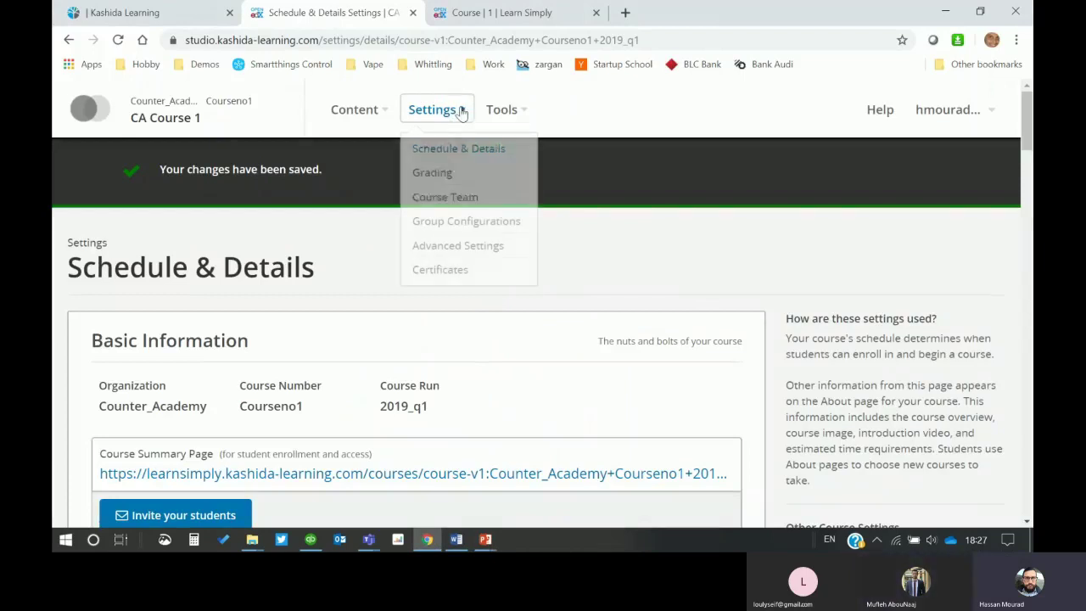
click(431, 207)
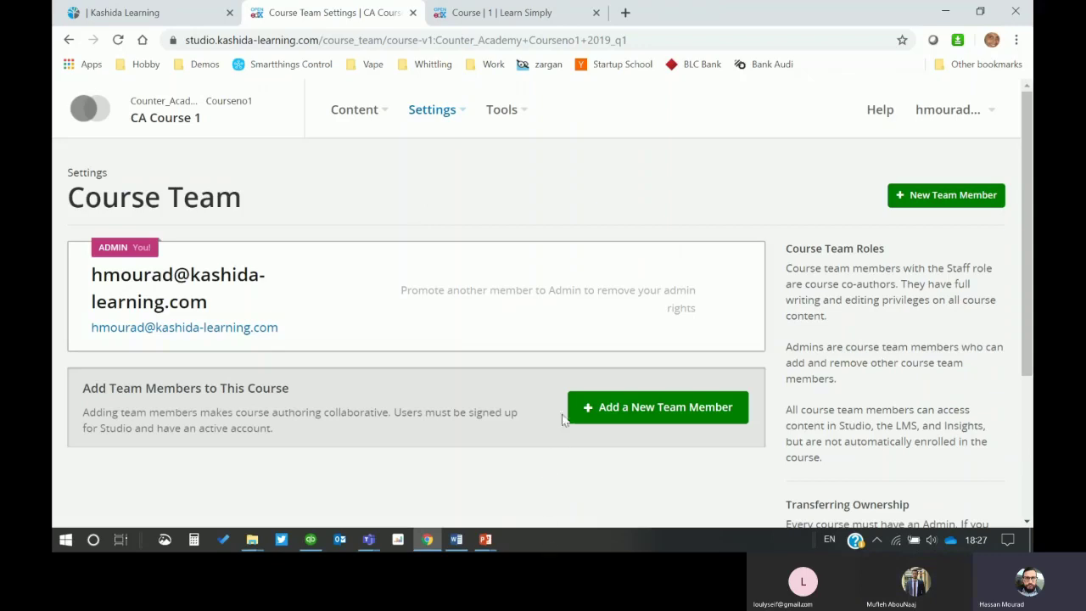
click(620, 414)
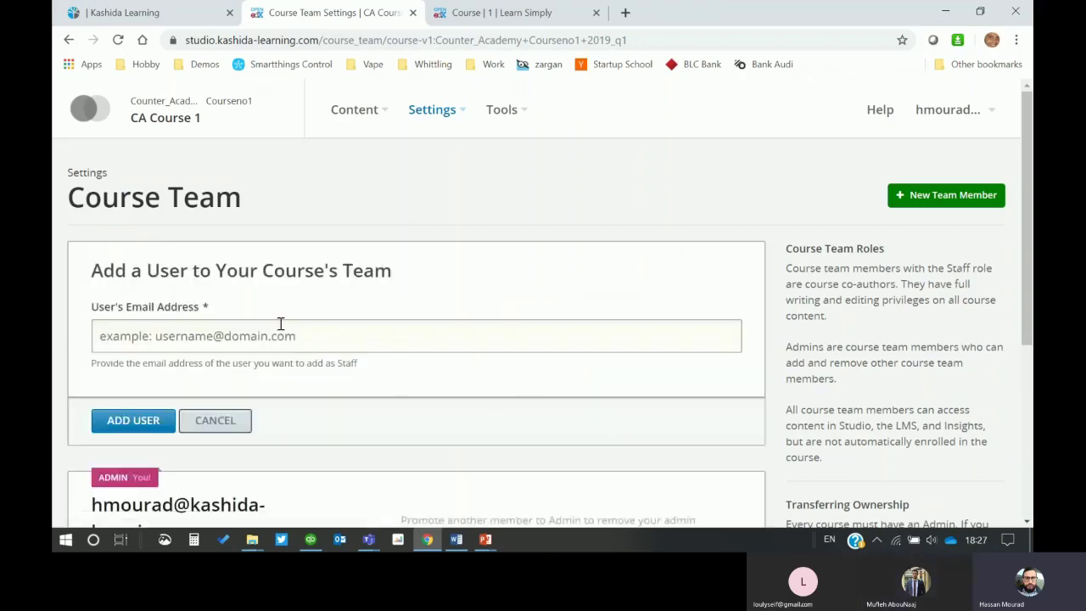
text(mufleh)
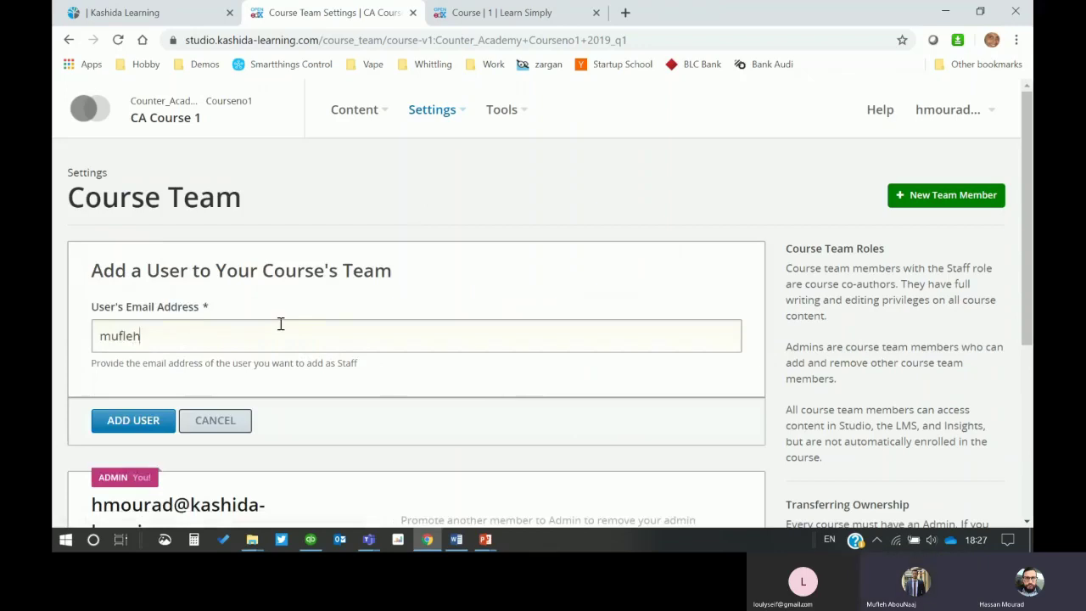
key(BackSpace)
key(BackSpace)
key(BackSpace)
key(BackSpace)
key(BackSpace)
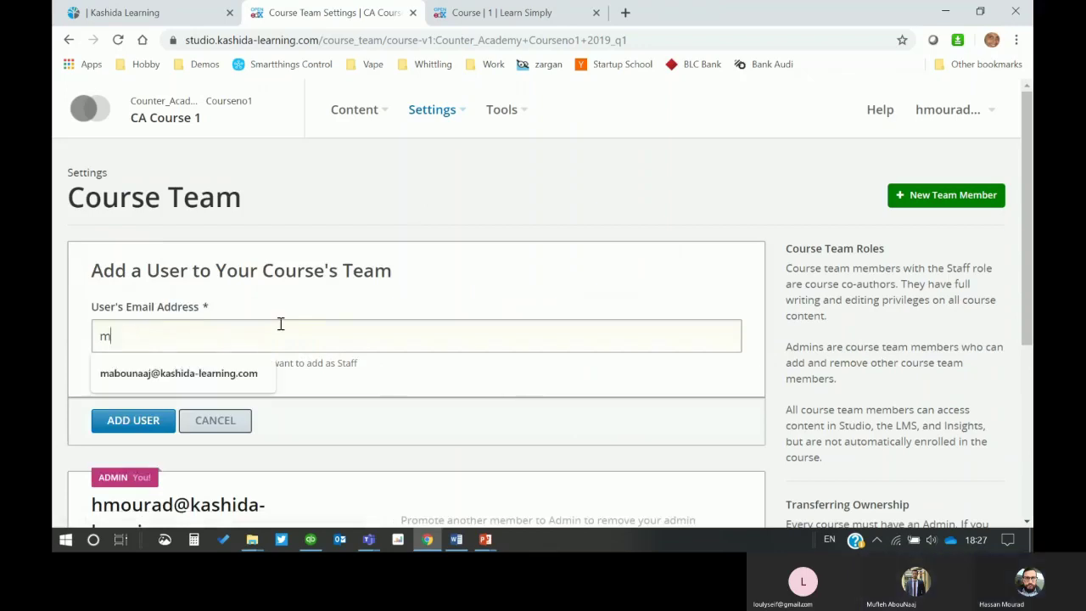
key(Down)
key(Return)
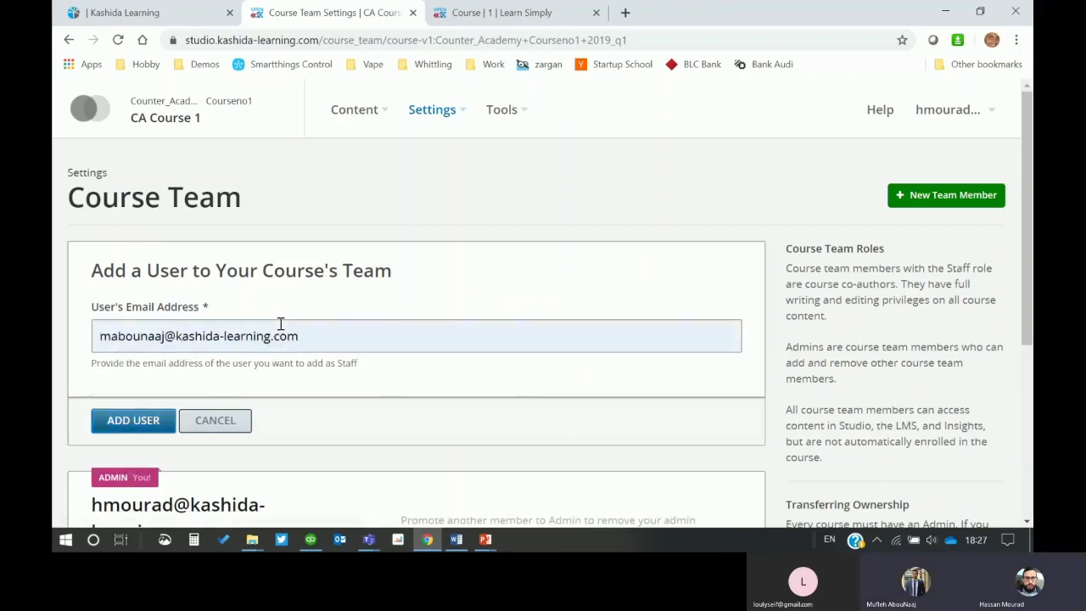
click(123, 421)
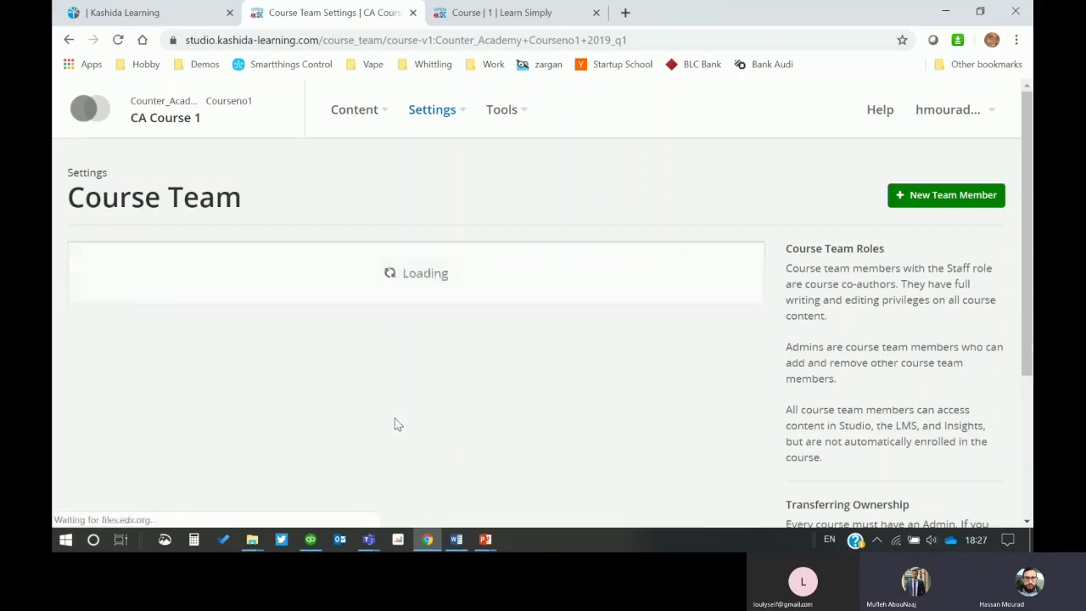
Step: Grant the new team member admin rights, then go to the CA Course 1 outline
scroll(738, 357, down, 2)
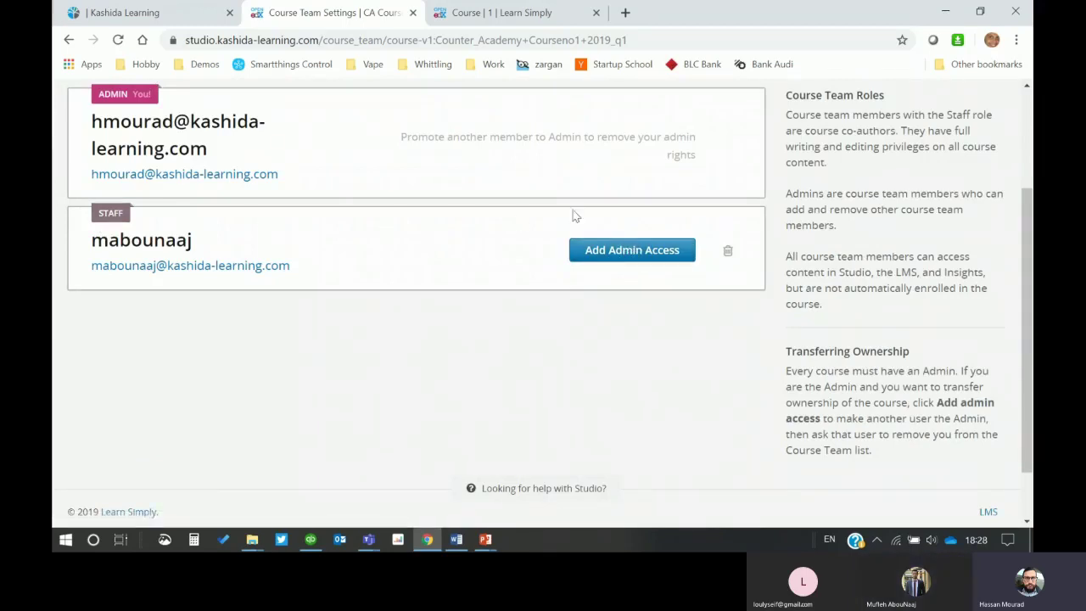
click(631, 248)
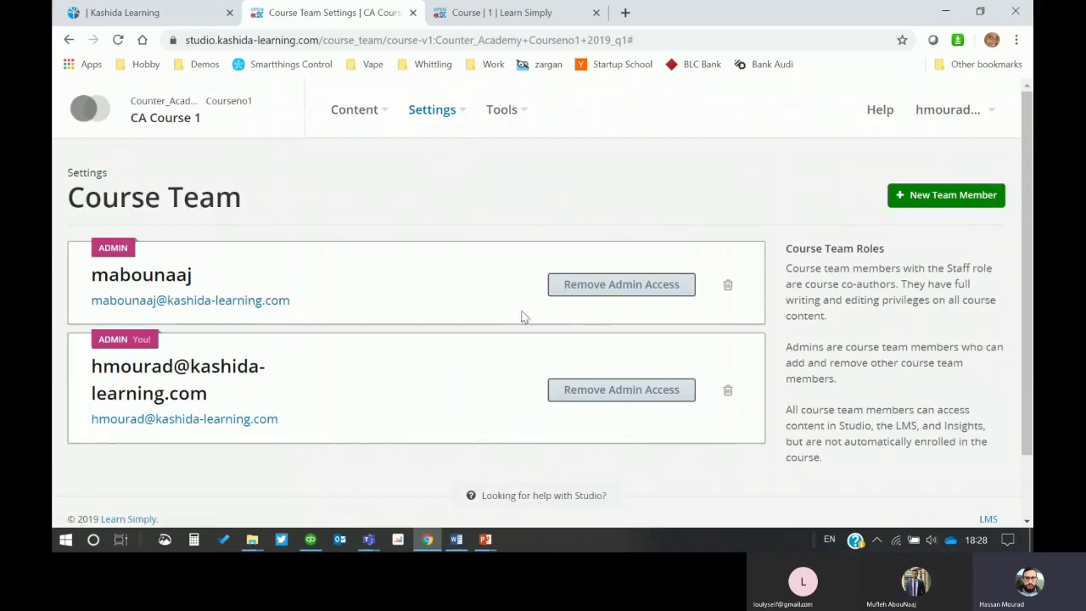
click(354, 117)
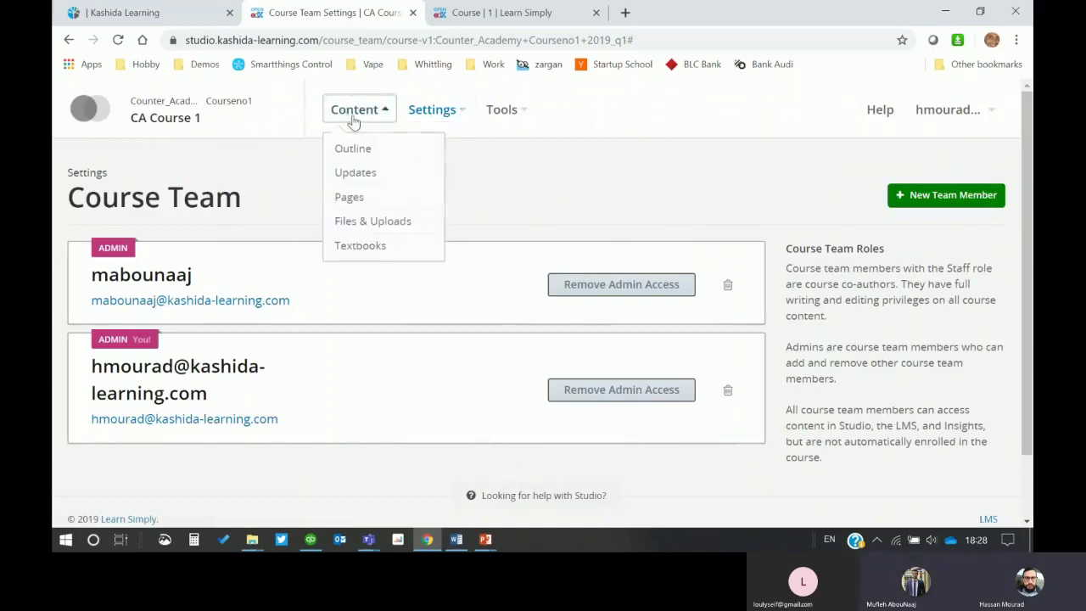
click(179, 124)
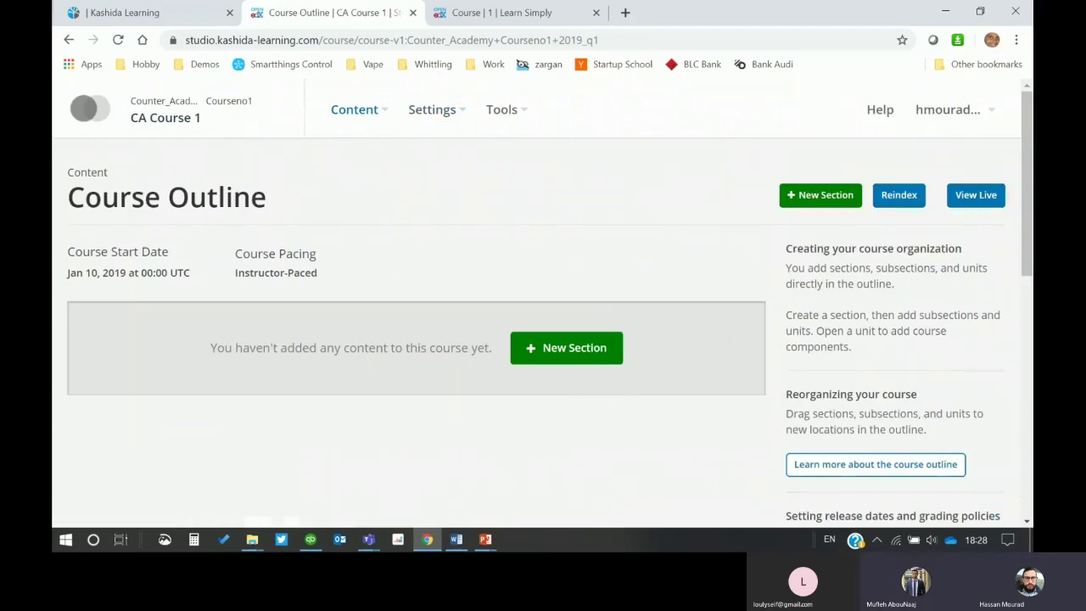
Step: Advance the slide show to the Course structure slide, end it, and minimize PowerPoint
click(490, 544)
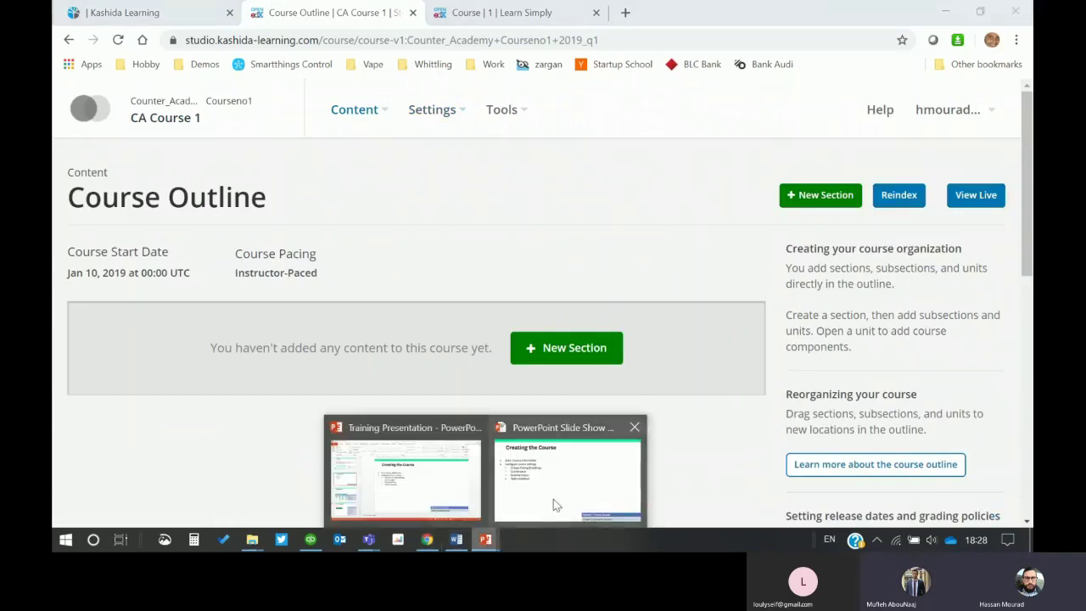
click(556, 504)
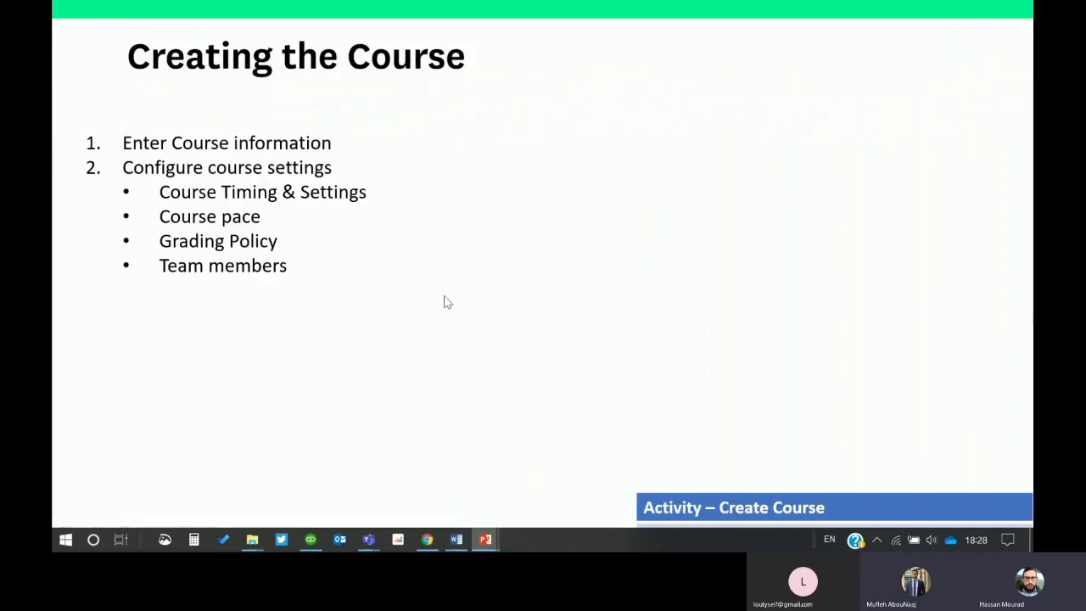
click(447, 302)
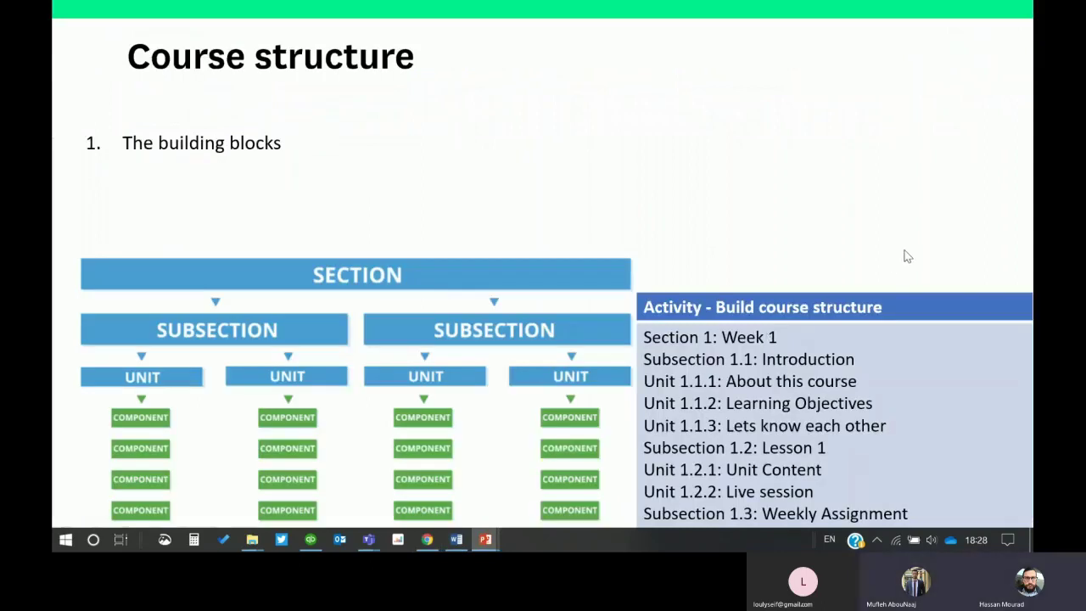
key(Escape)
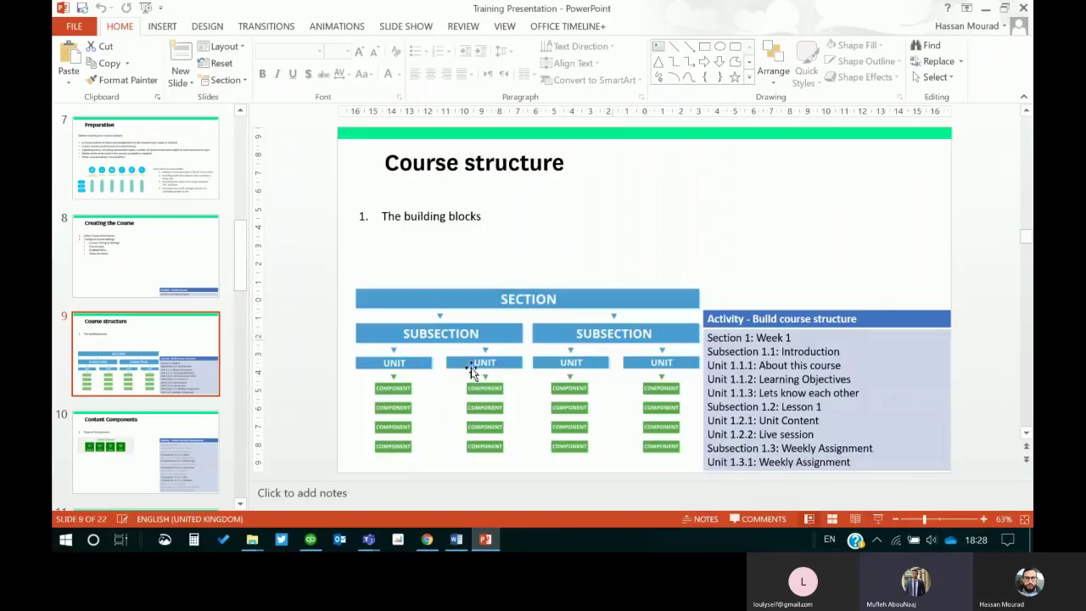
click(485, 539)
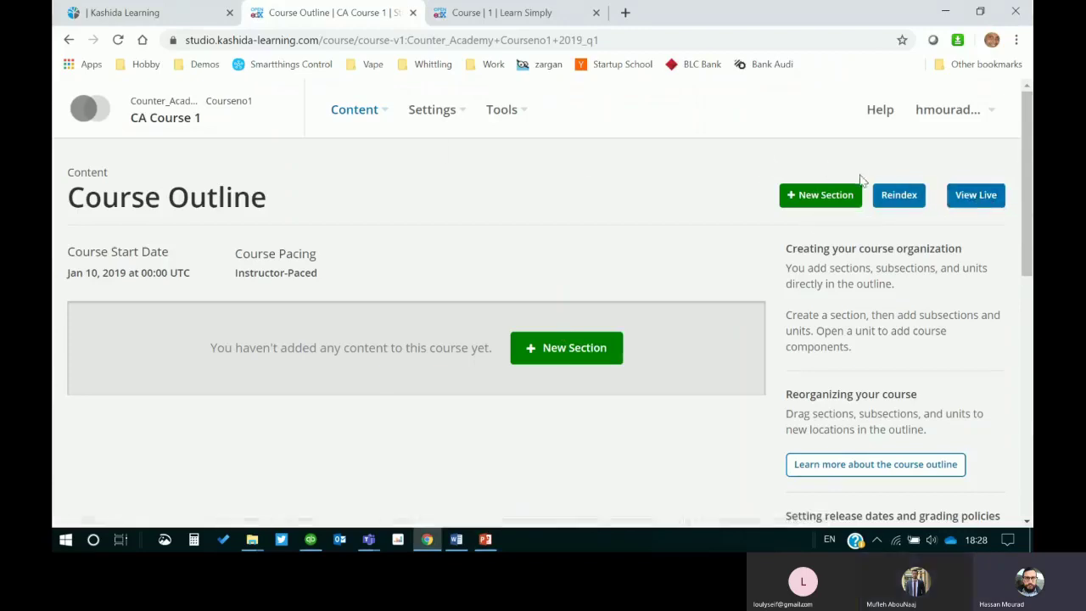
Step: Open CA Course 1 live in the LMS and preview it as a Learner
click(976, 197)
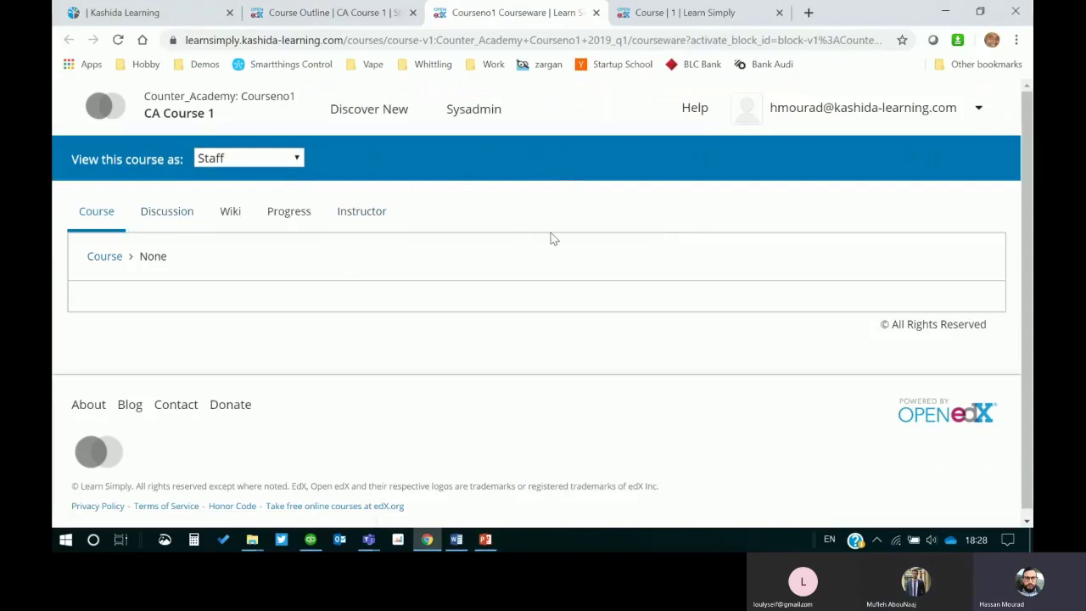
scroll(550, 236, down, 1)
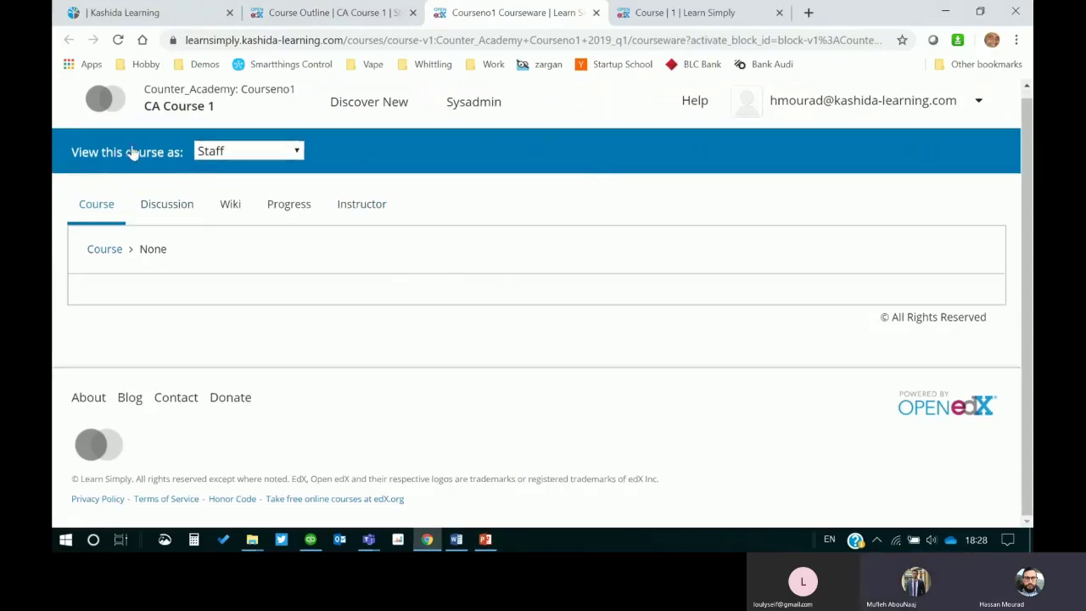
click(298, 156)
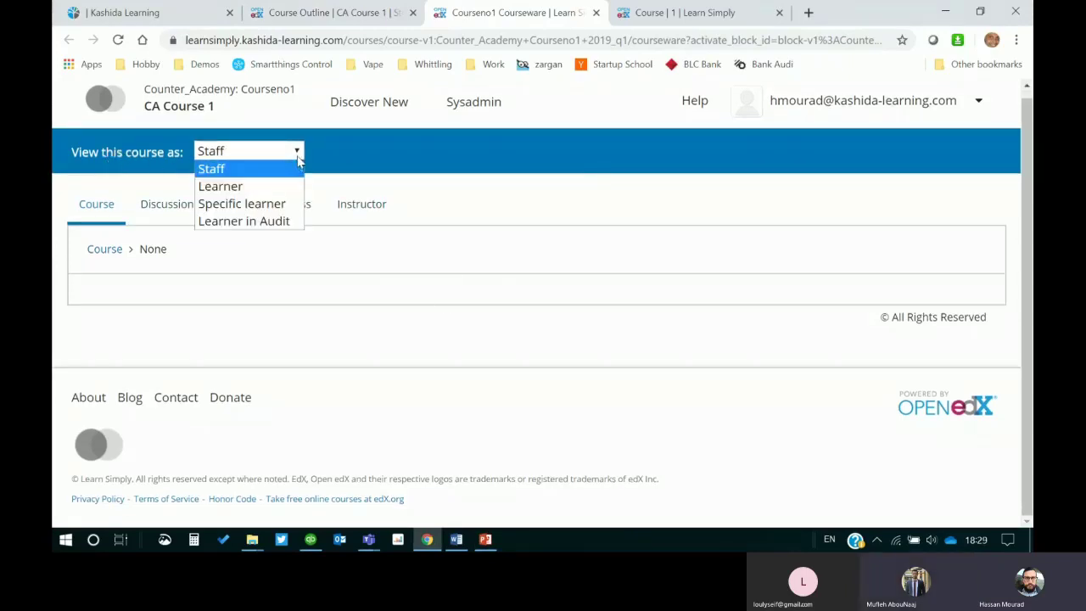
click(224, 187)
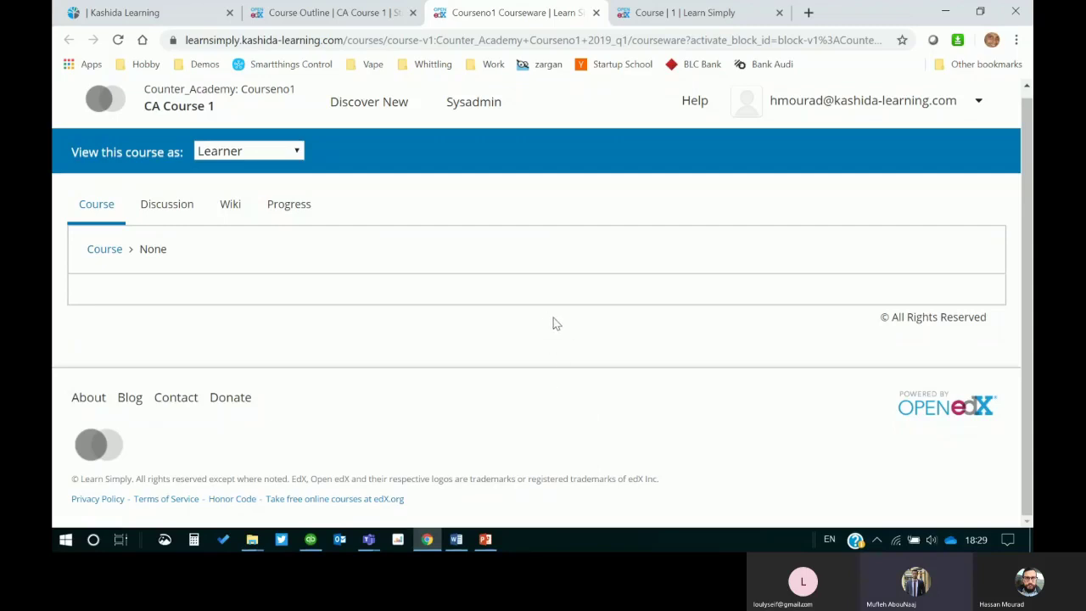
Step: As Learner, view CA Course 1's Discussion, Progress and Course home pages, then close the LMS preview tab
click(280, 152)
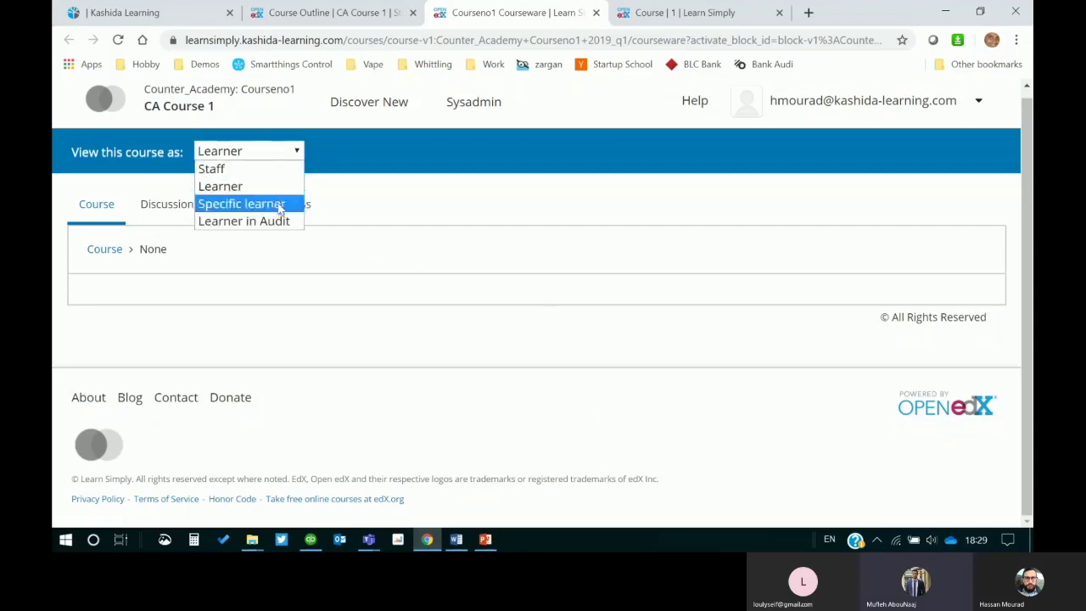
click(213, 186)
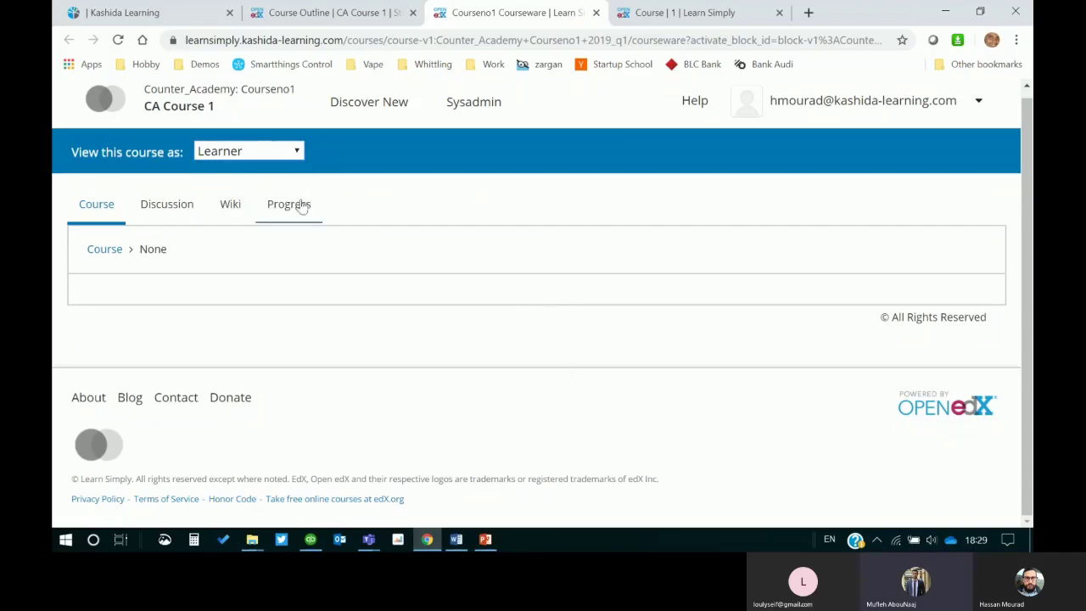
click(162, 209)
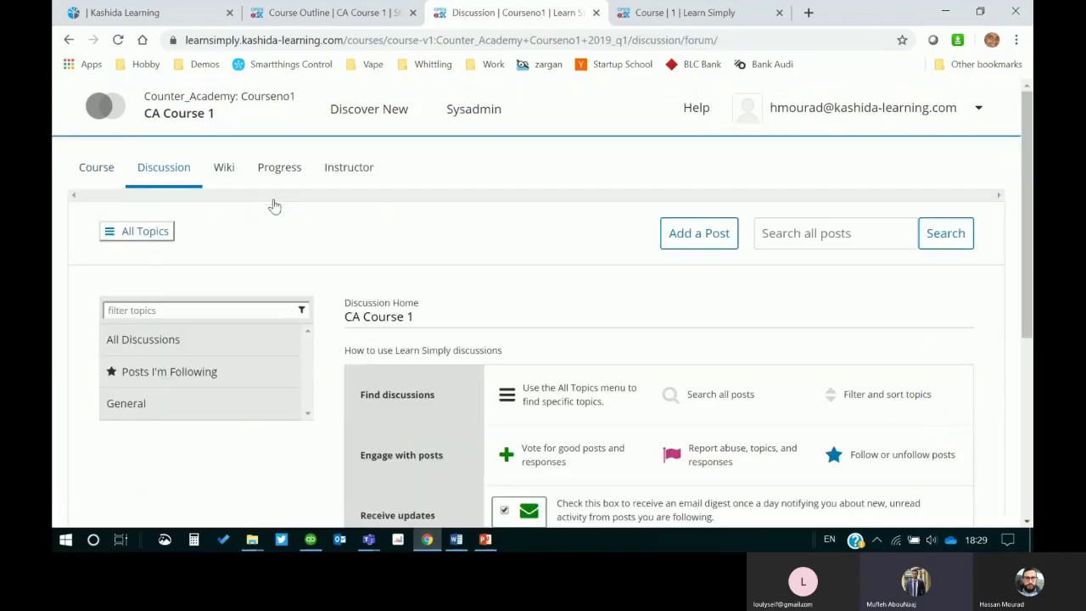
click(267, 169)
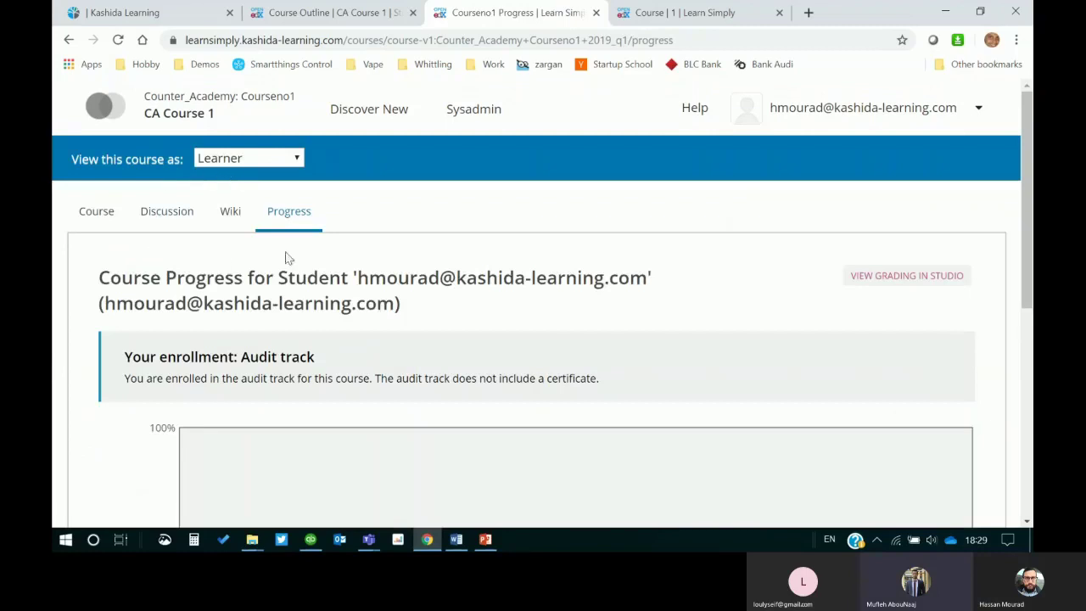
click(81, 212)
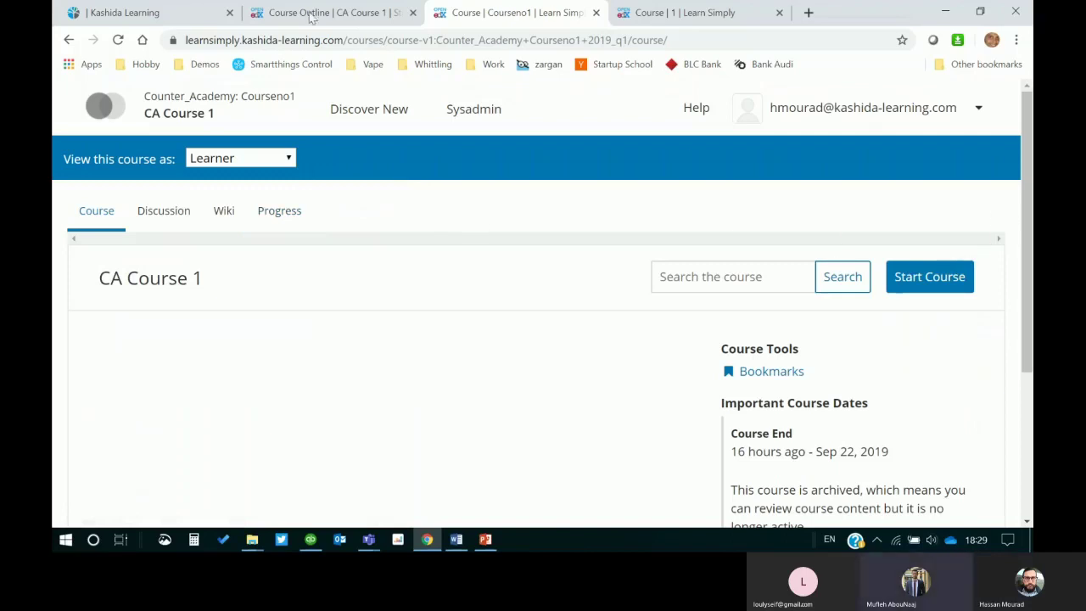
click(596, 13)
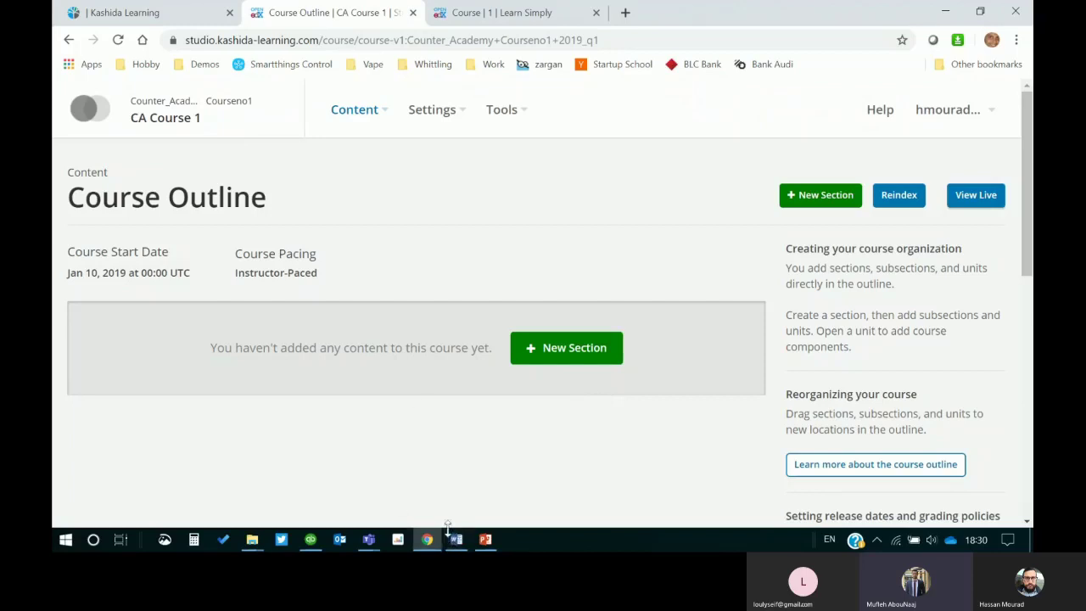
Step: Bring up the Teams call and mute then unmute the microphone
click(369, 543)
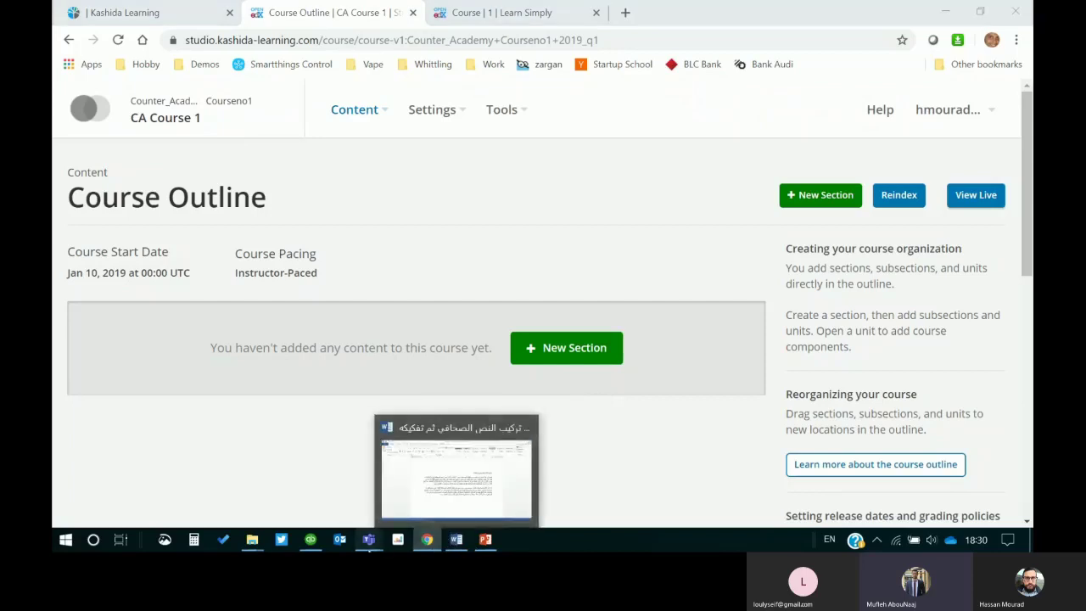
click(442, 482)
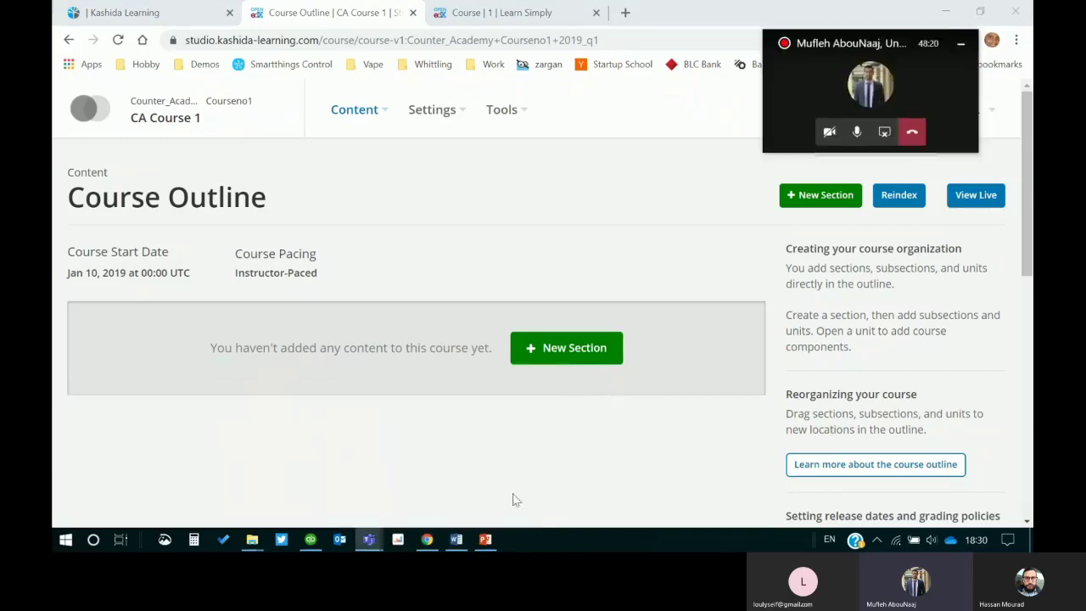
click(858, 133)
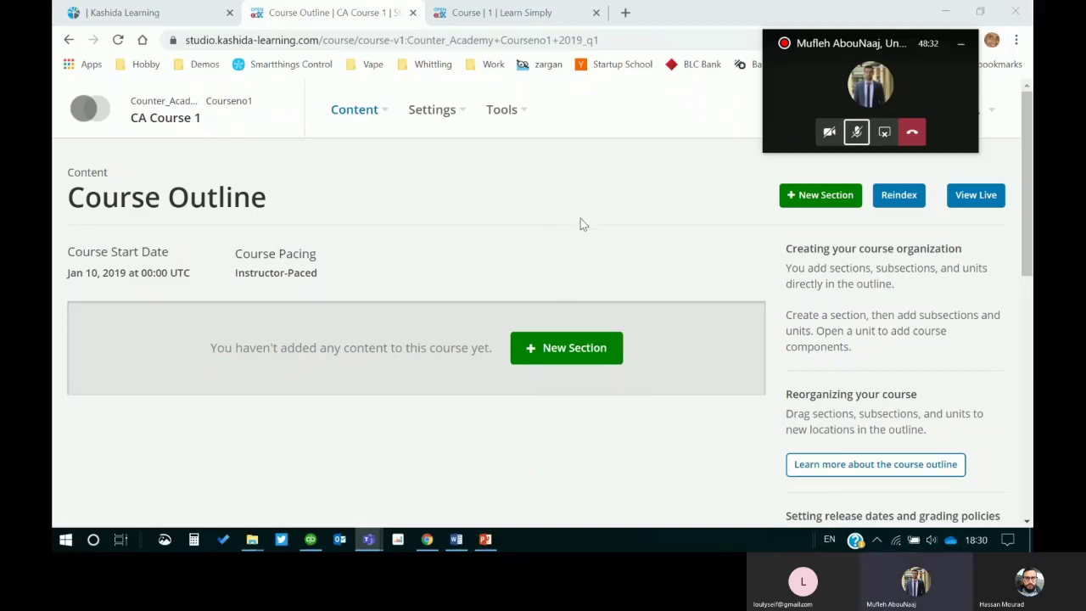
click(856, 131)
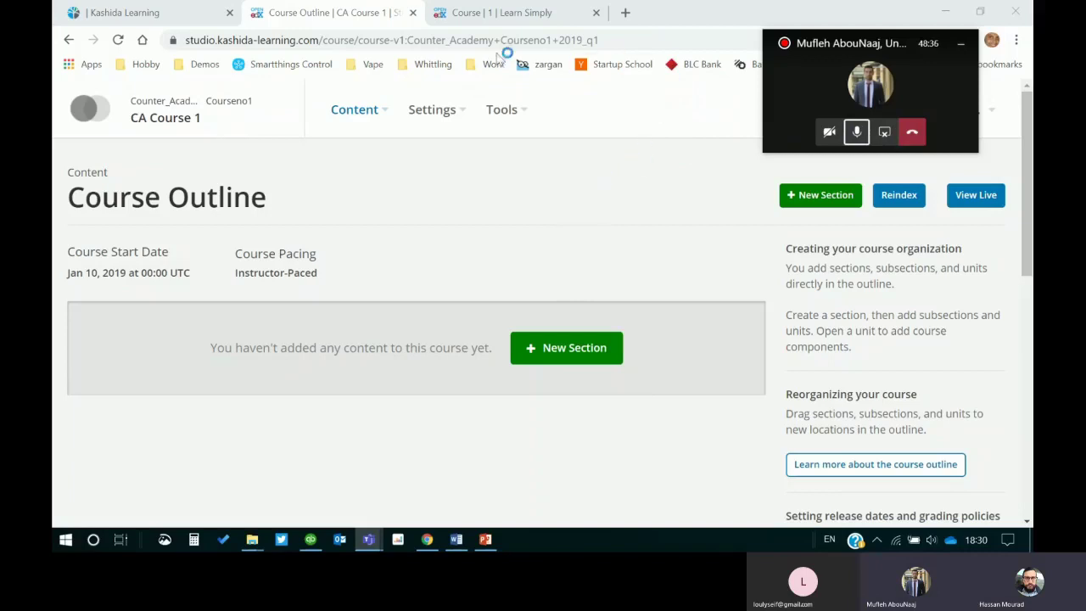
Step: Start the Training Presentation slide show from slide 9, Course structure
click(961, 43)
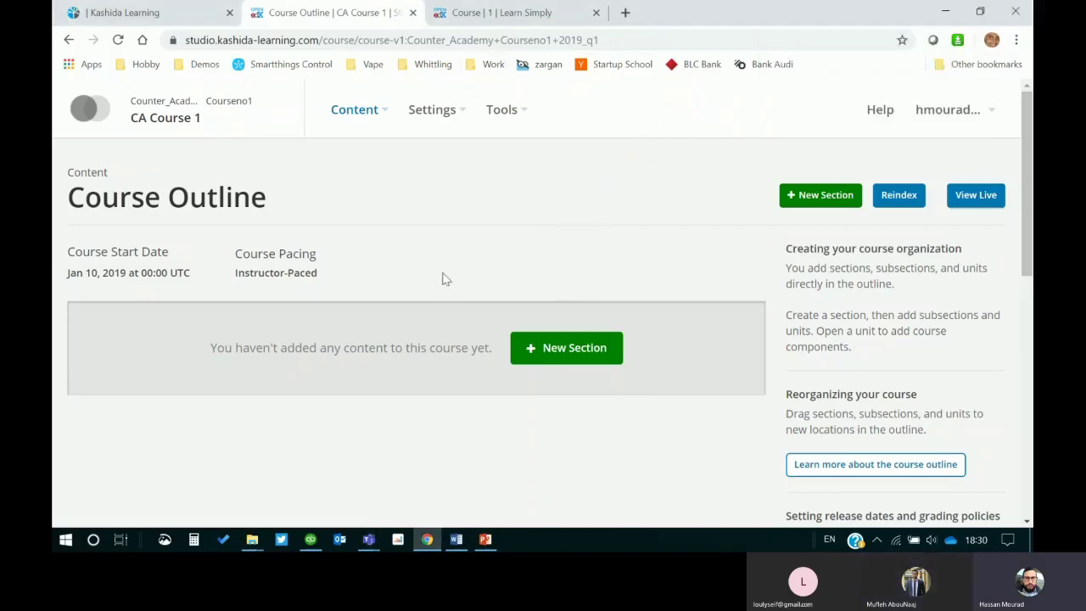
click(485, 539)
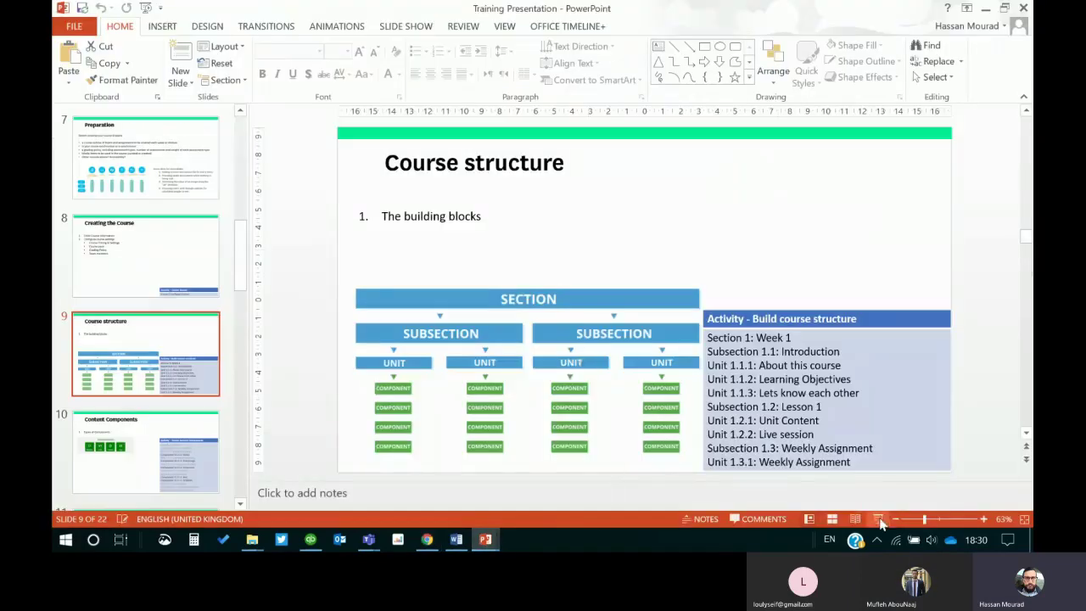
click(879, 519)
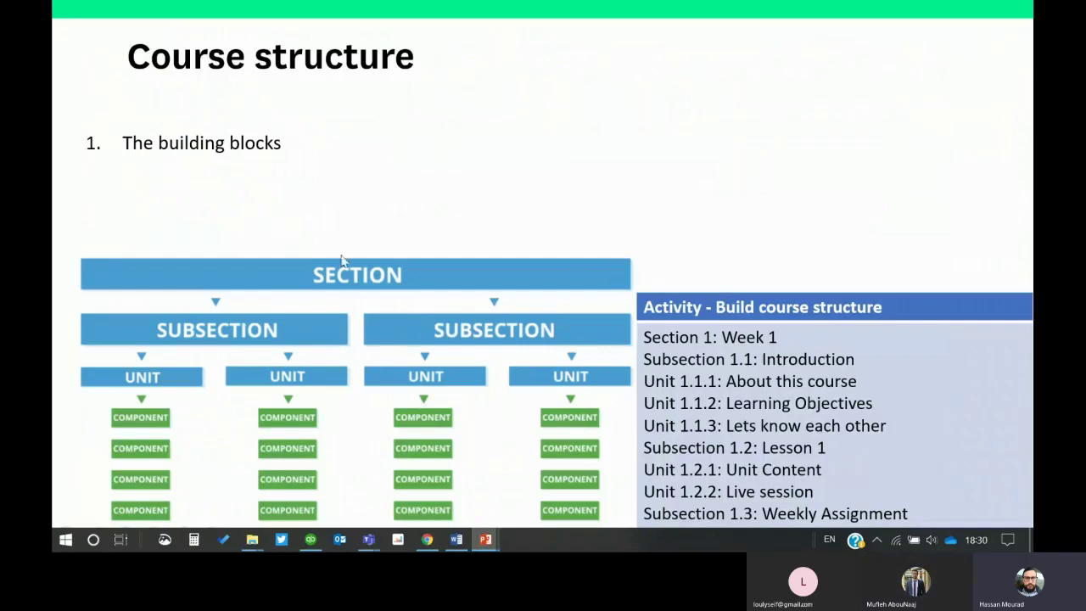
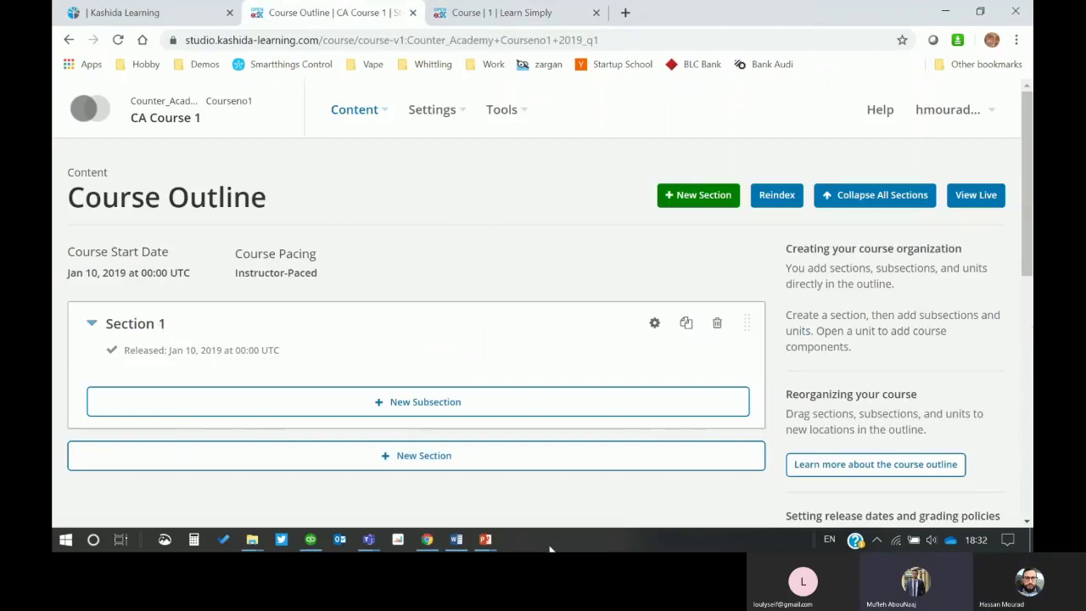
Step: Bring up slide 9, Course structure, in PowerPoint and leave the full-screen slide show
click(486, 539)
click(594, 483)
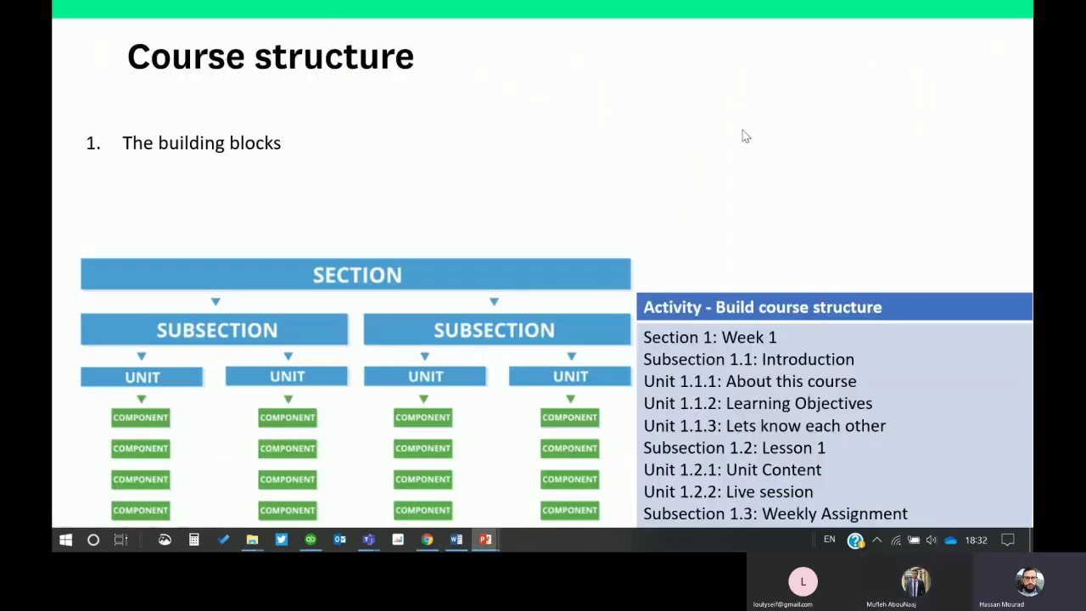
key(Escape)
Step: Rename Section 1 to 'Week 1' in the course outline
click(427, 539)
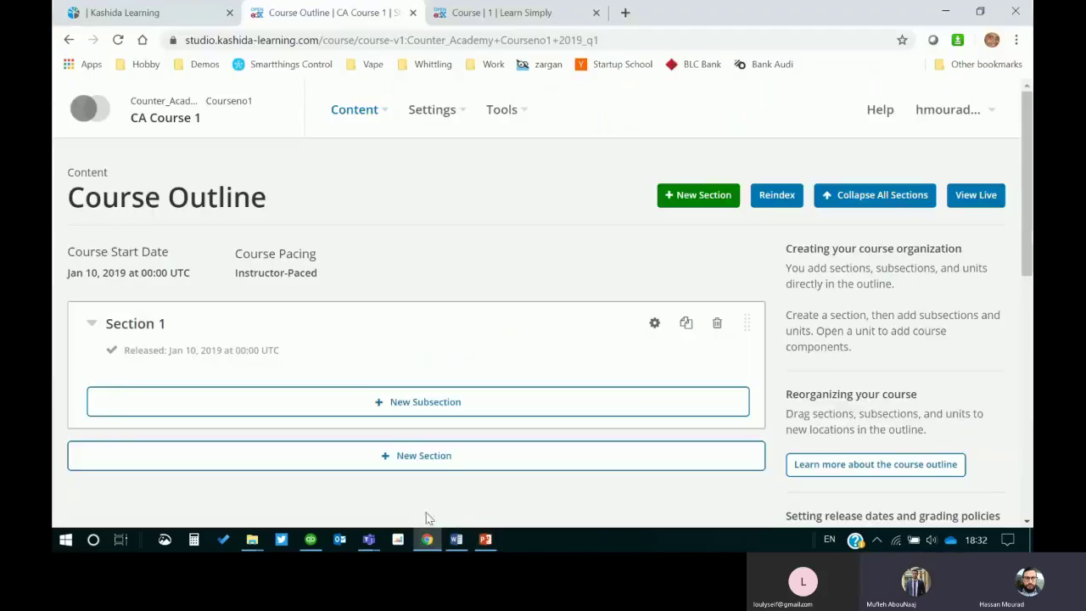
click(181, 325)
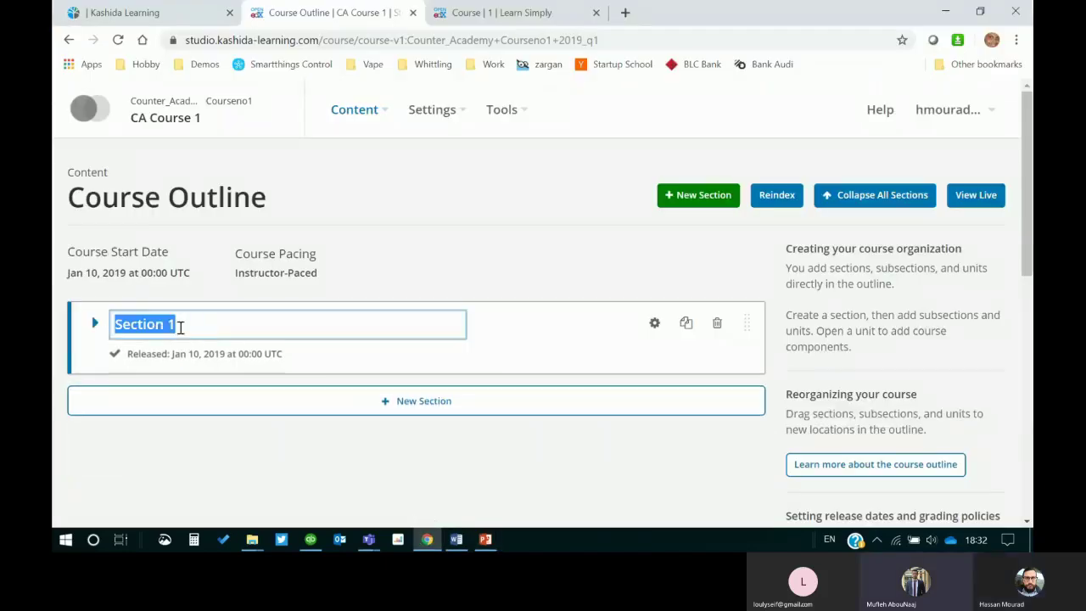
text(Week 1)
click(440, 258)
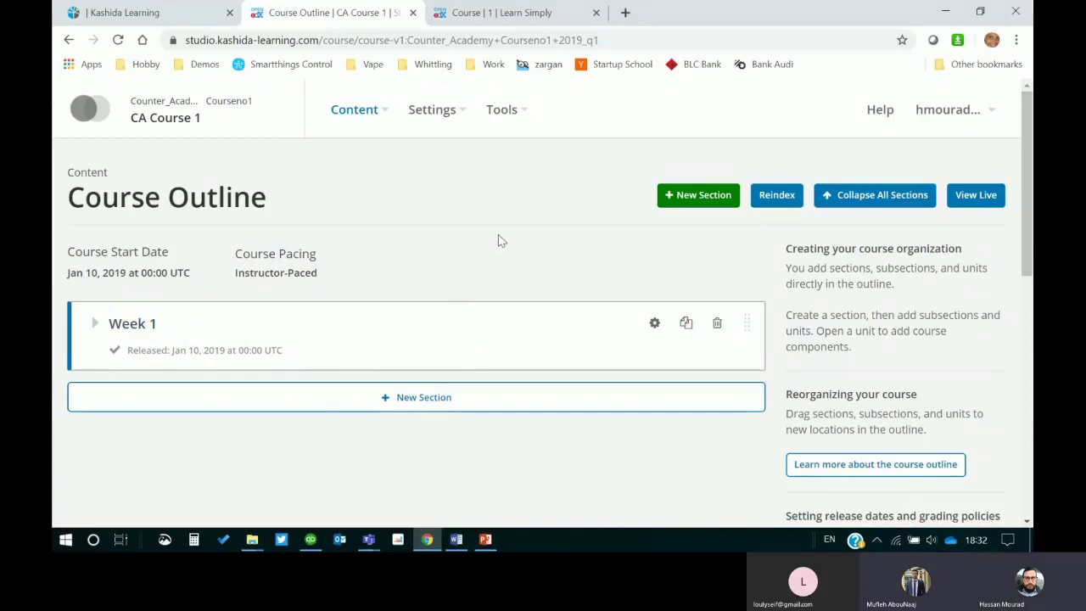
click(95, 324)
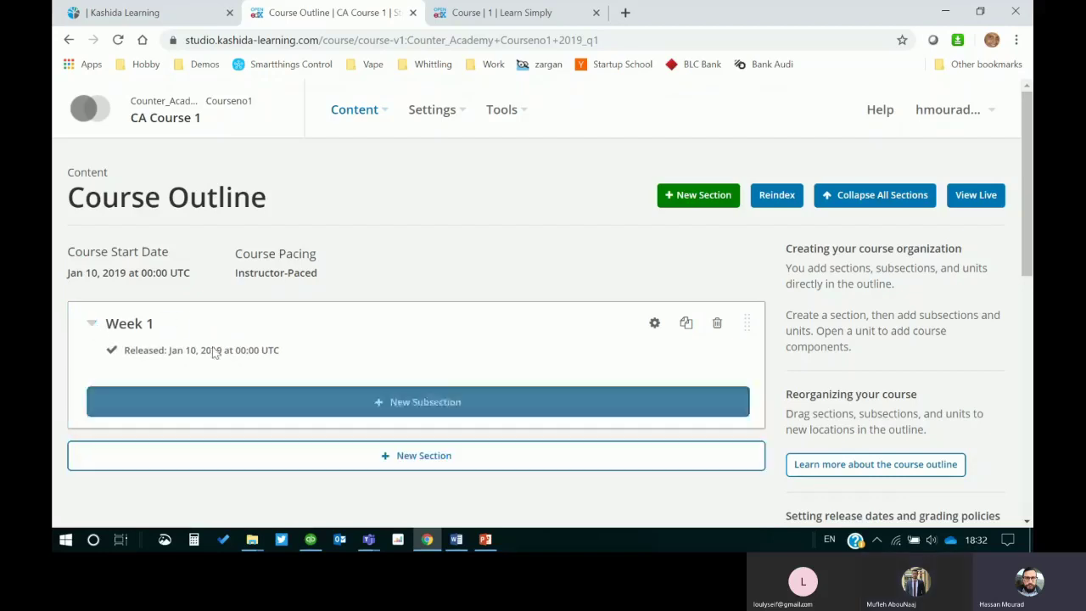
click(91, 324)
Step: Add a new section named 'Week 2', then return to the structure slide
click(420, 399)
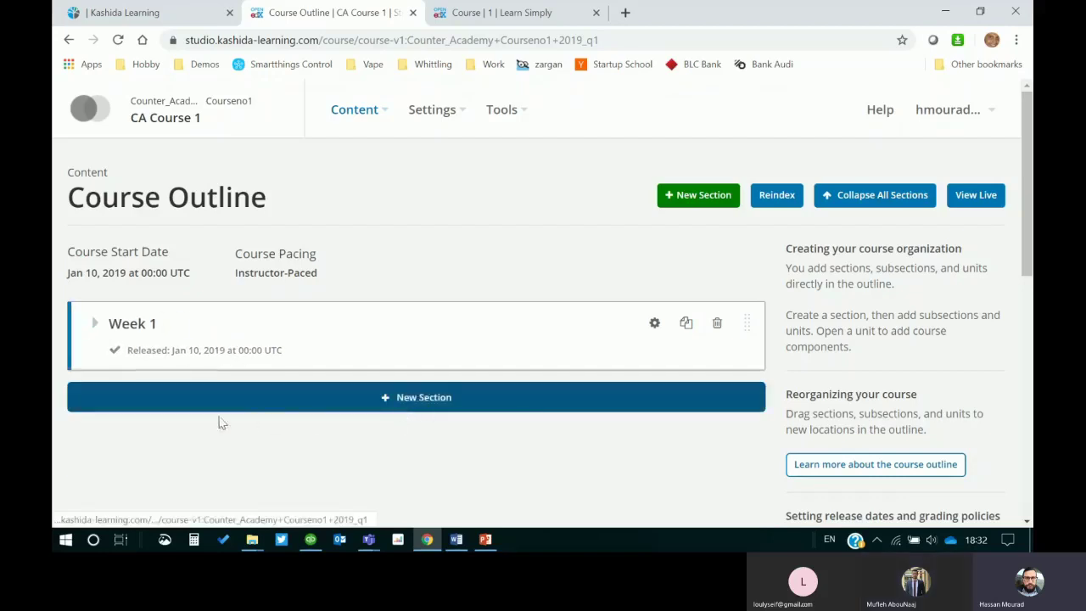
text(Week)
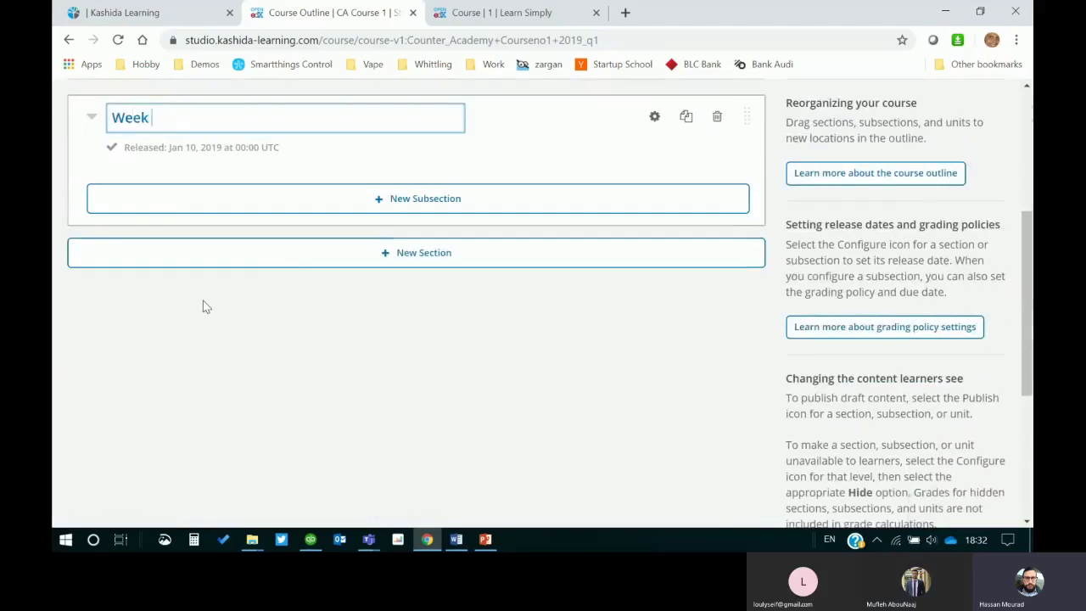
text( 2)
key(Return)
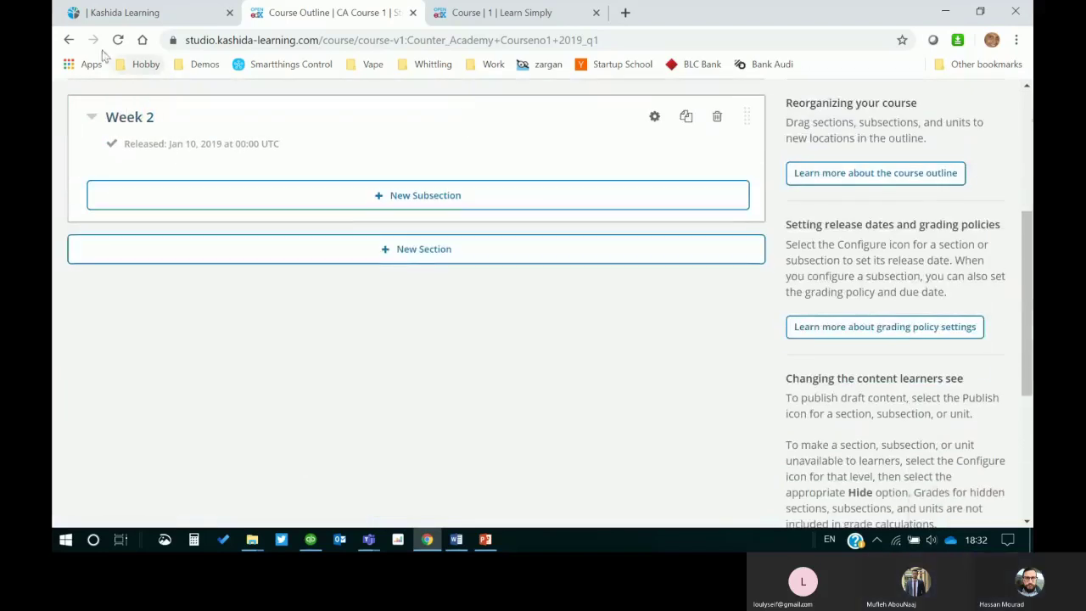
click(86, 117)
scroll(235, 300, up, 4)
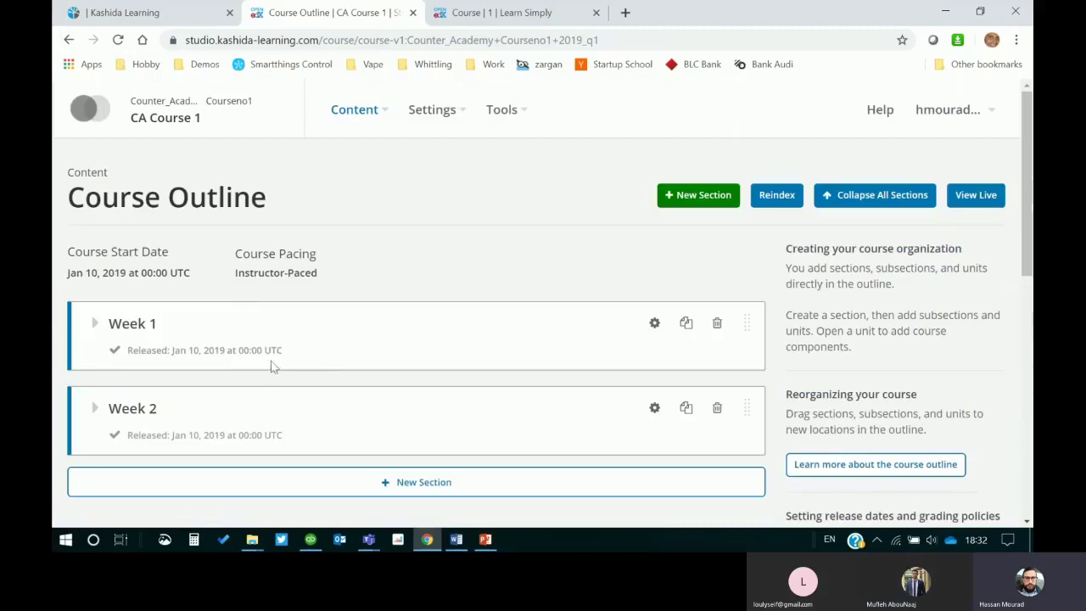
click(95, 326)
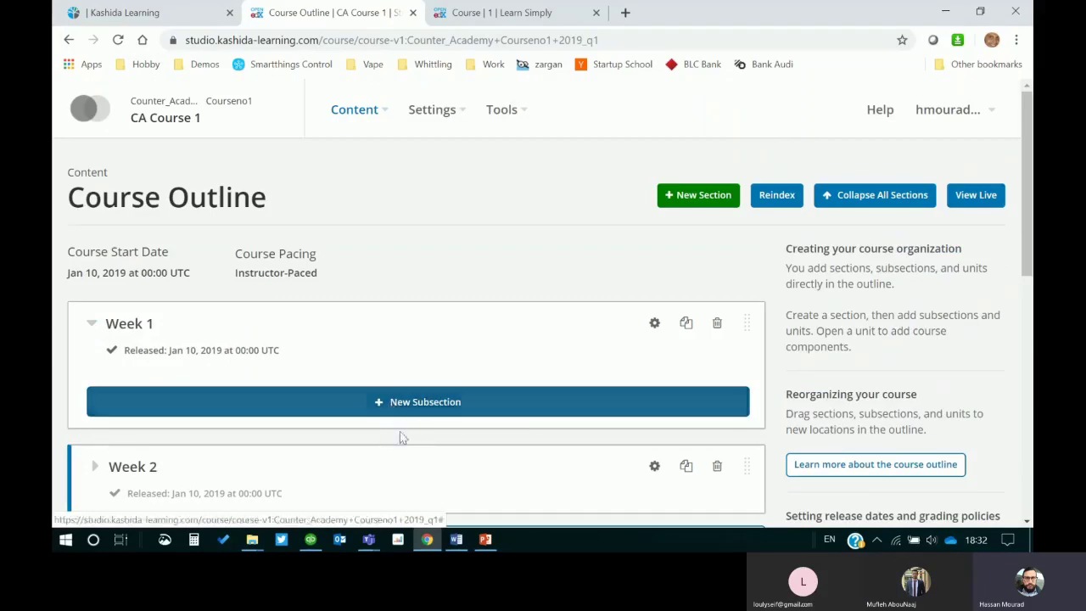
click(485, 539)
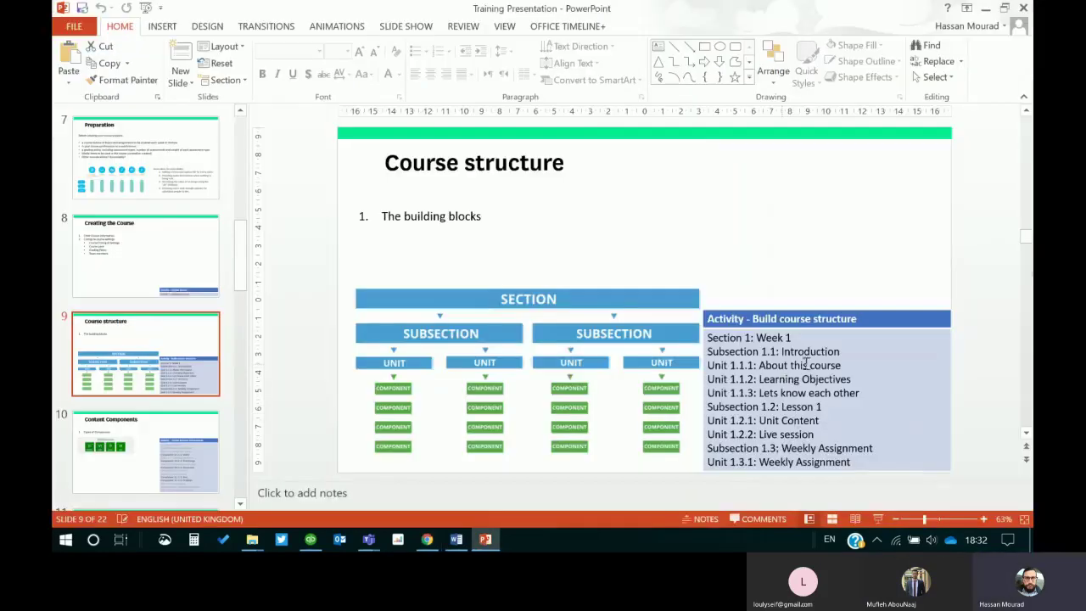
Step: Add a subsection named Introduction under Week 1
click(985, 9)
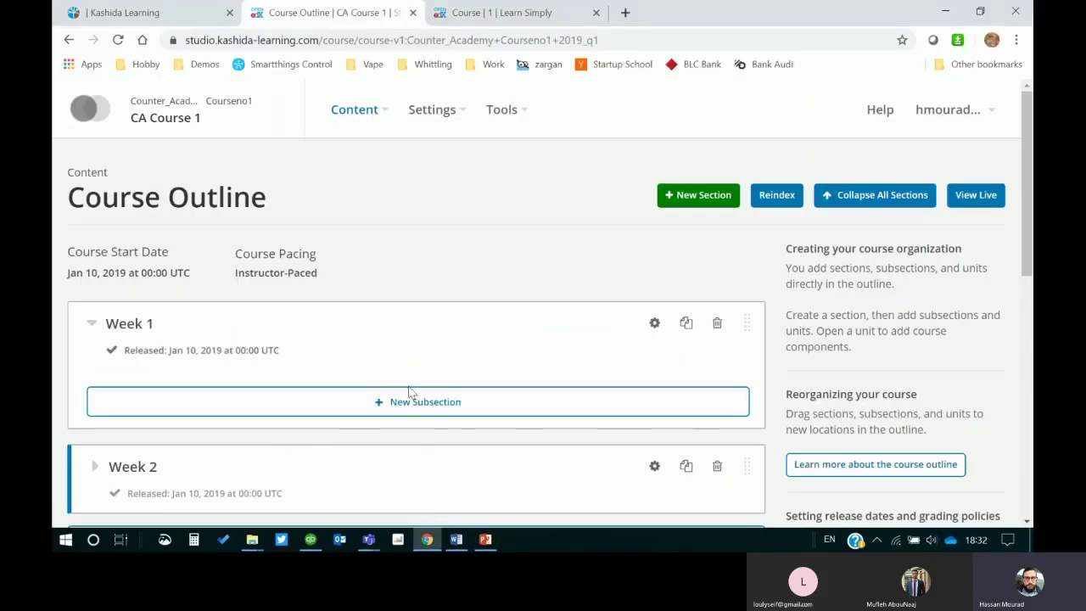
click(212, 419)
text(Introduction)
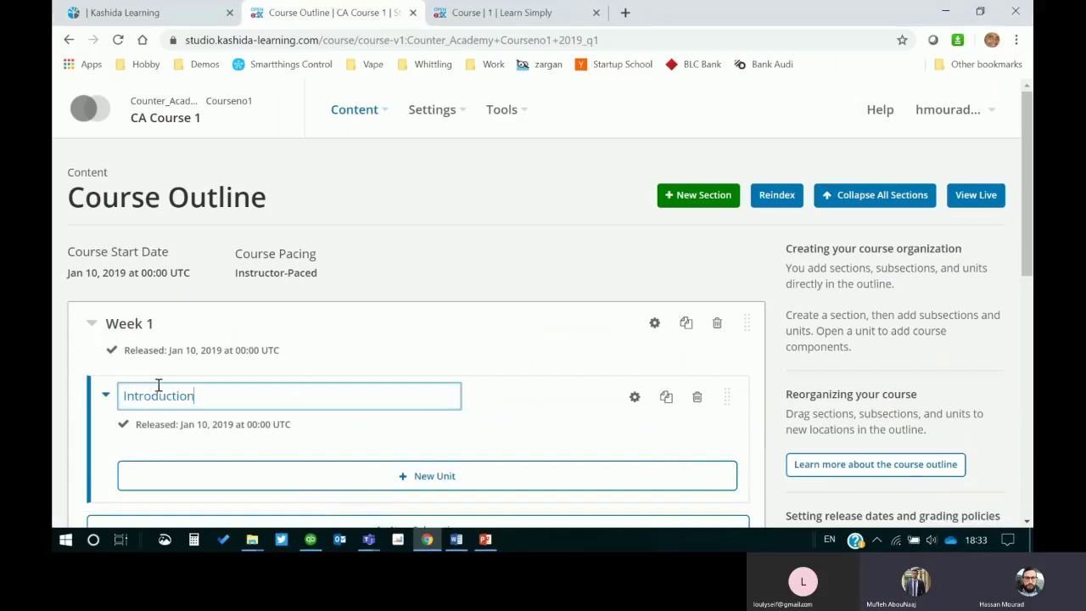
key(Return)
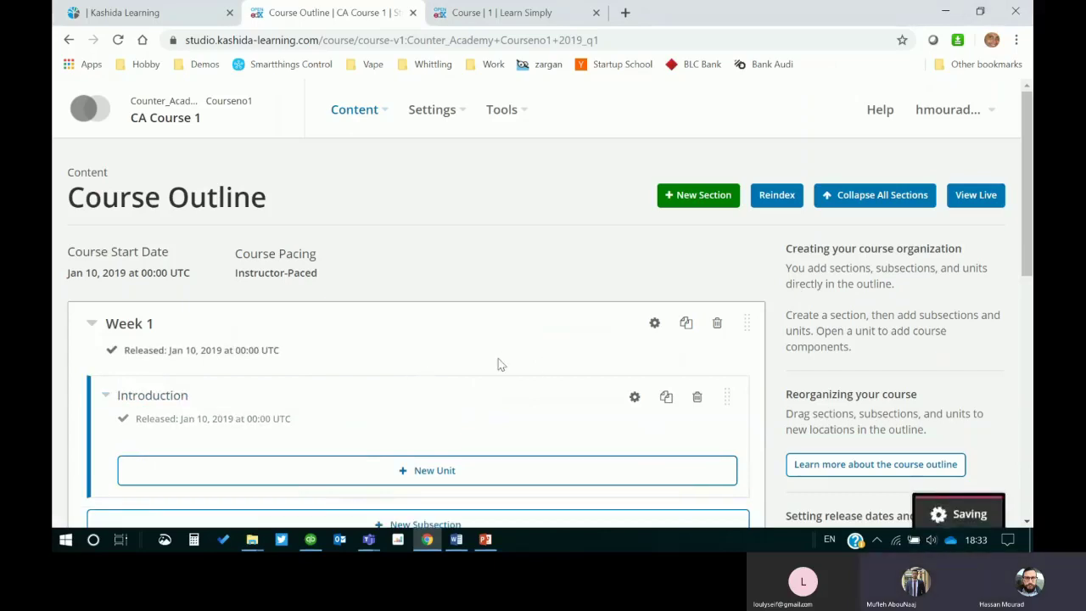
Step: Check the structure slide, then create a new unit in the Introduction subsection
click(485, 541)
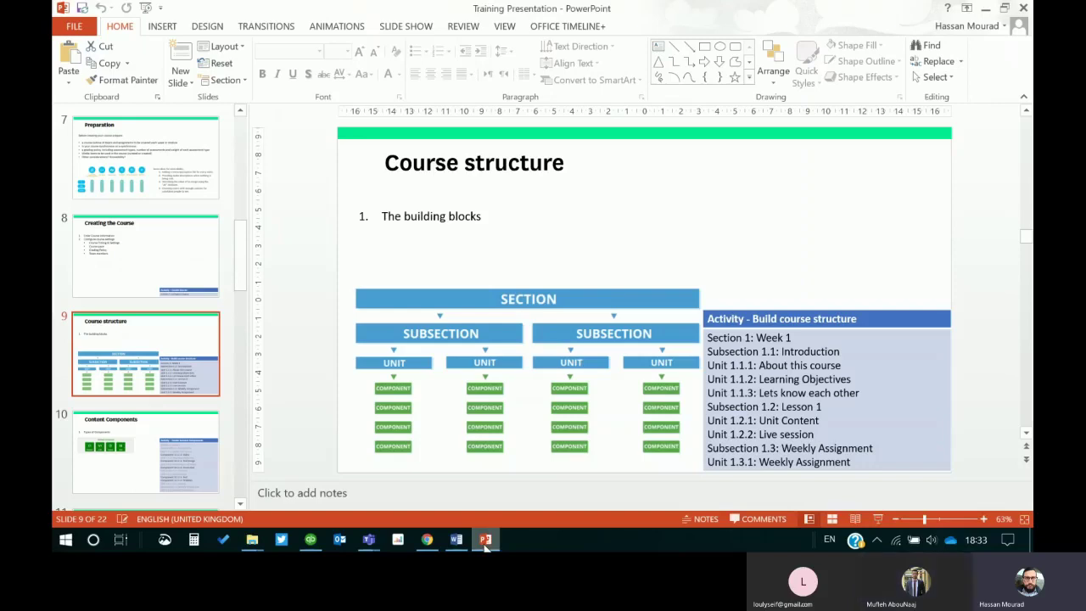
click(485, 540)
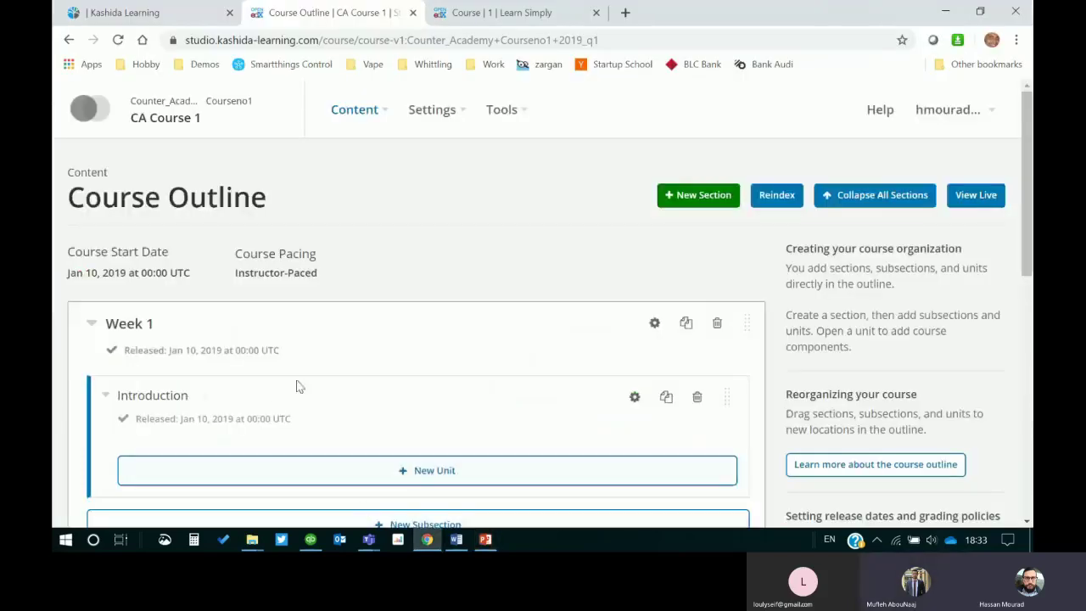
scroll(413, 370, down, 2)
click(403, 331)
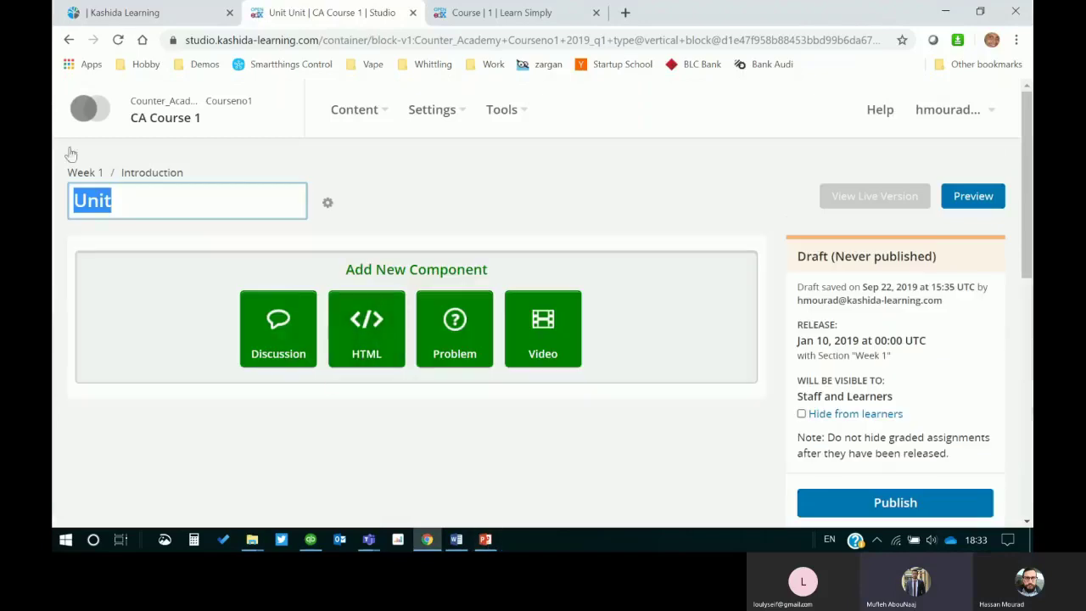
Step: Expand Introduction in the CA Course 1 outline and open its new unit
click(69, 40)
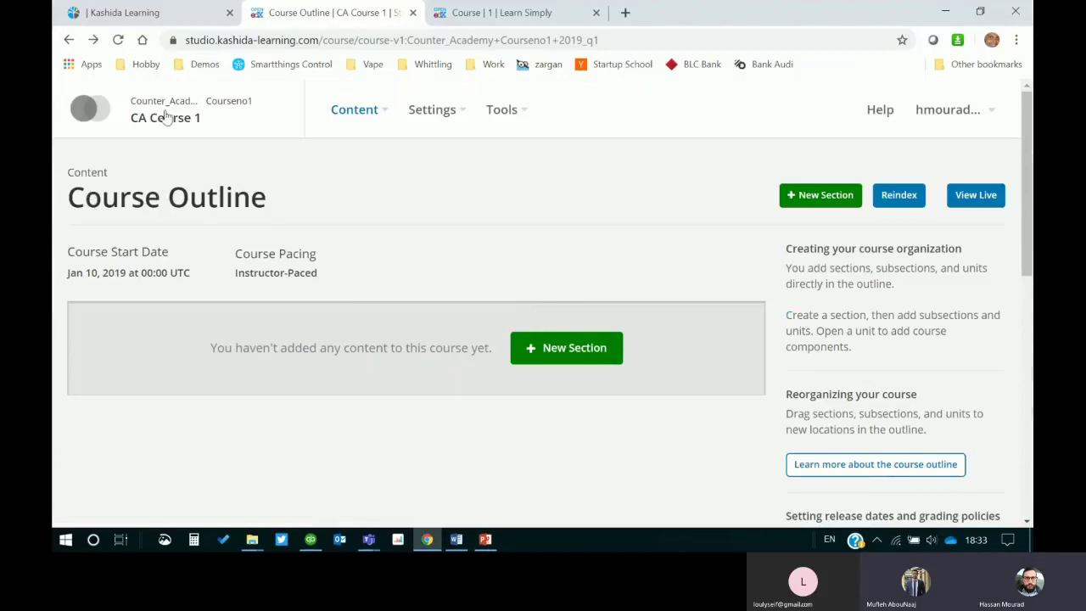
click(166, 118)
scroll(431, 261, down, 1)
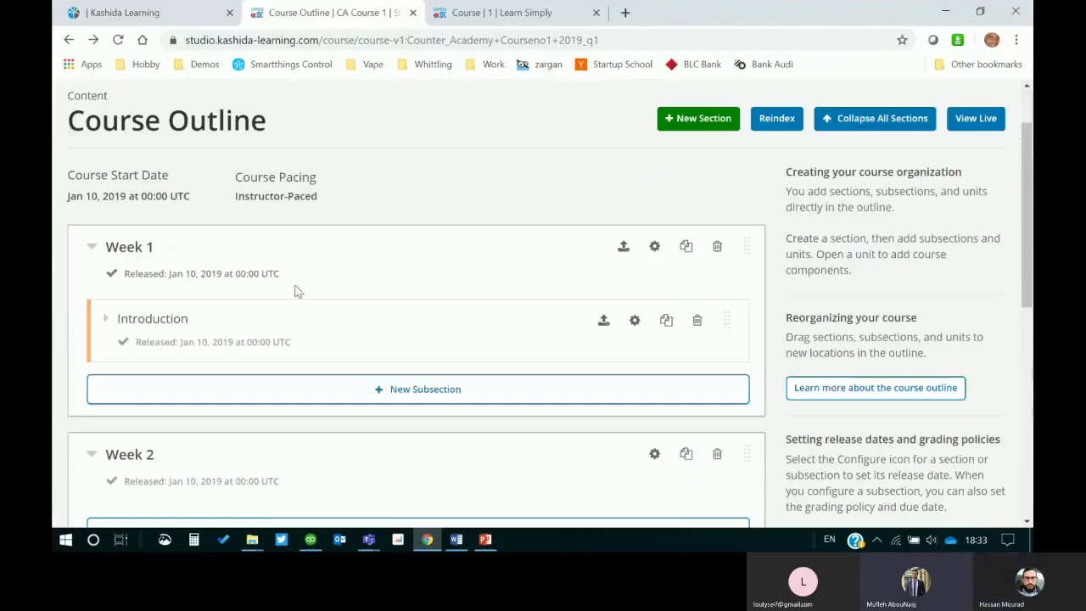
click(104, 318)
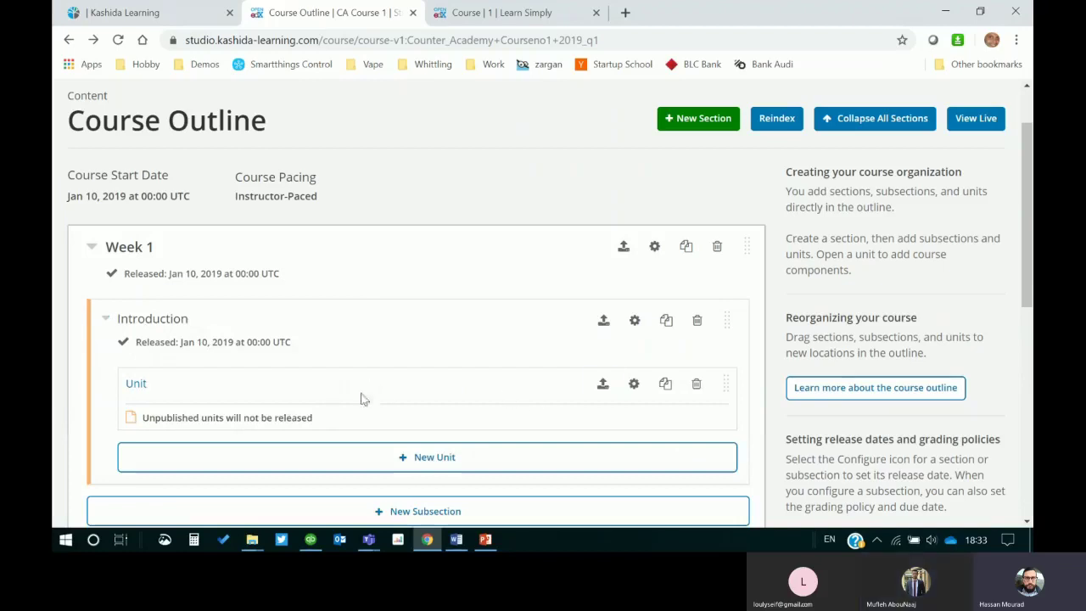
right_click(150, 386)
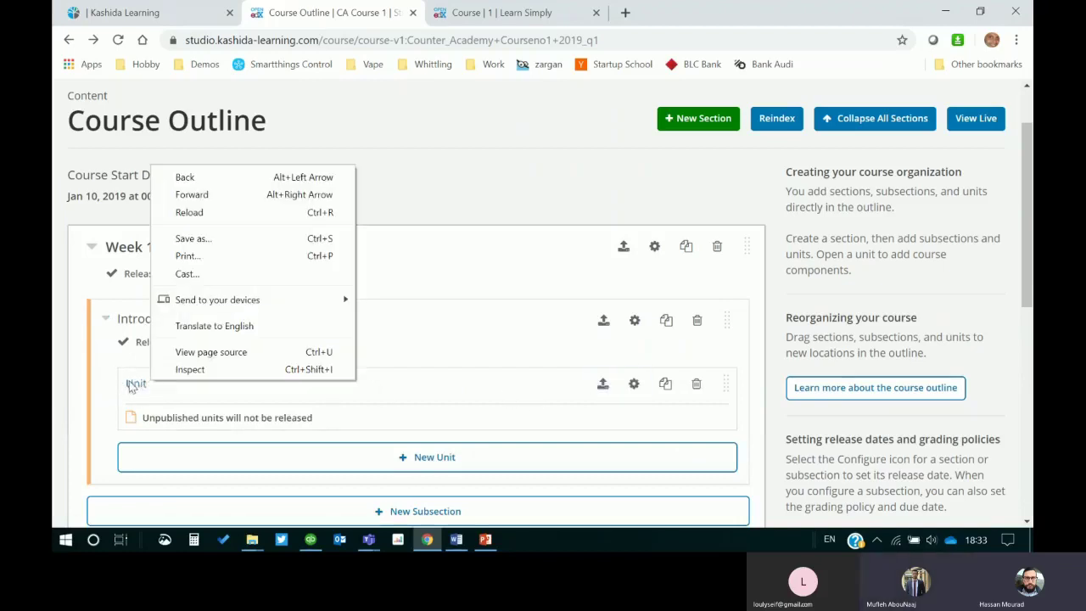
click(135, 386)
click(138, 386)
Step: Title the unit 'About this Course', then reopen it from the Week 1 outline
click(124, 206)
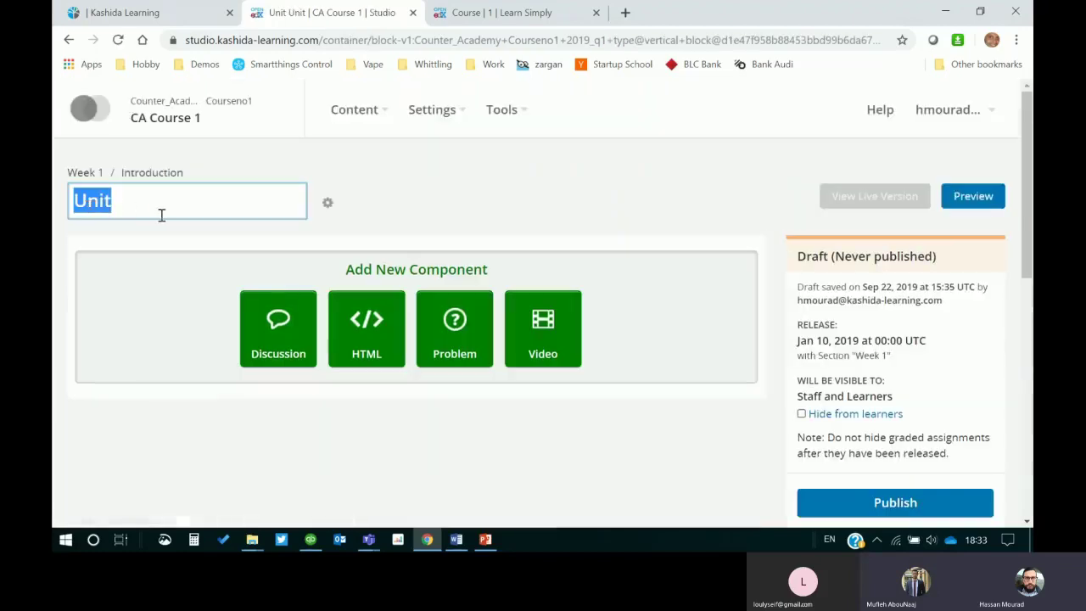
click(485, 541)
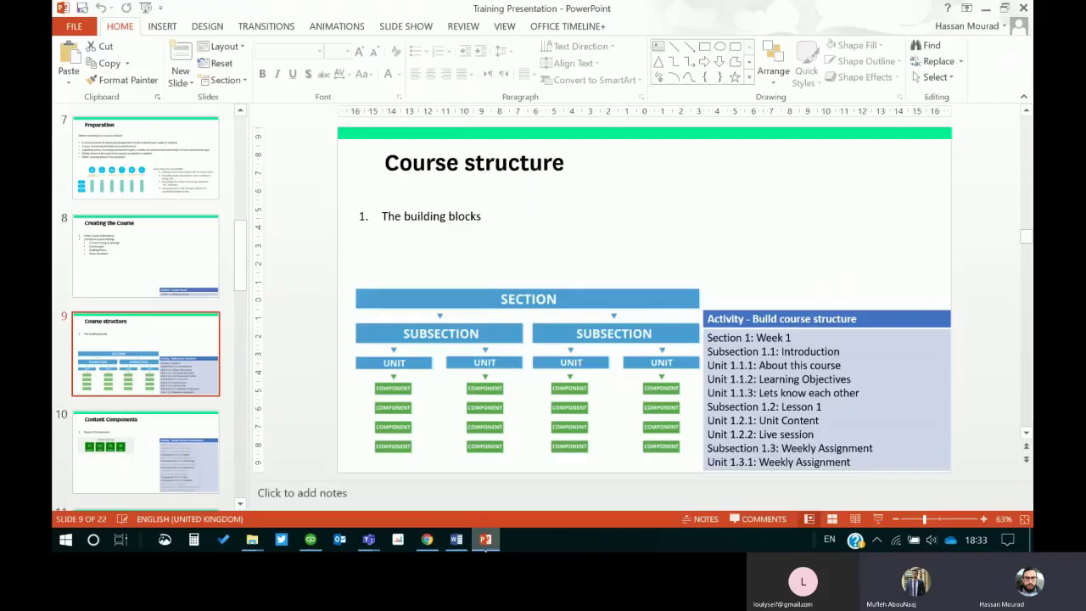
click(485, 542)
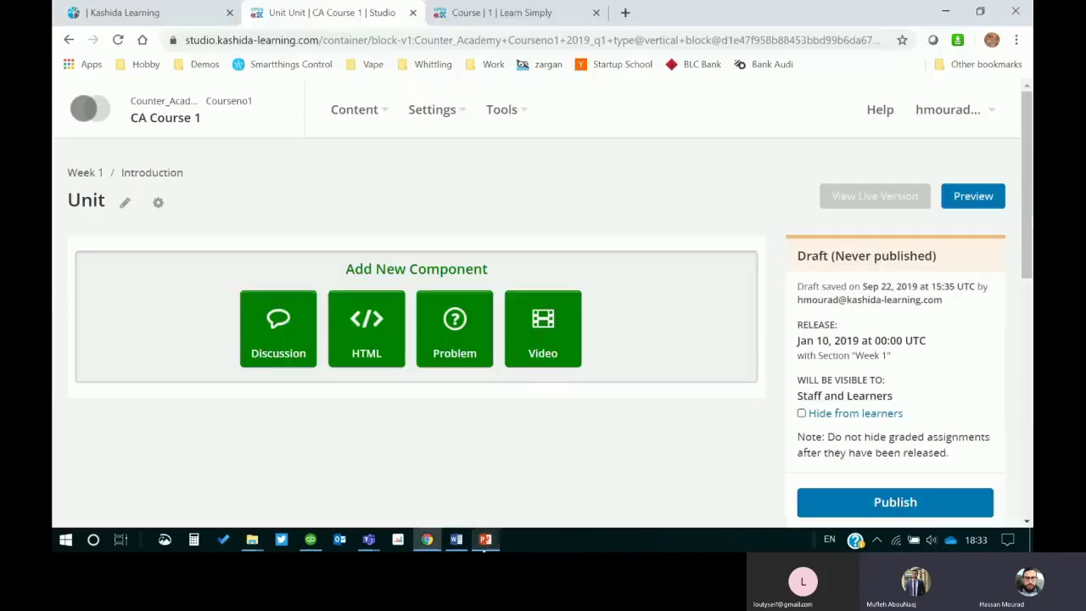
click(113, 200)
text(Ab)
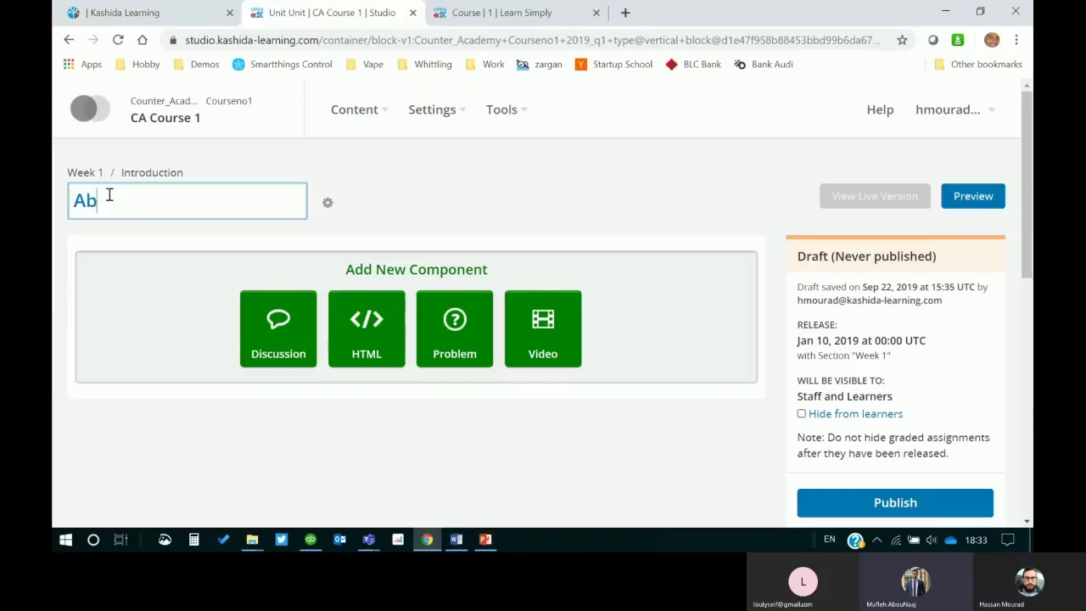
text(out this Course)
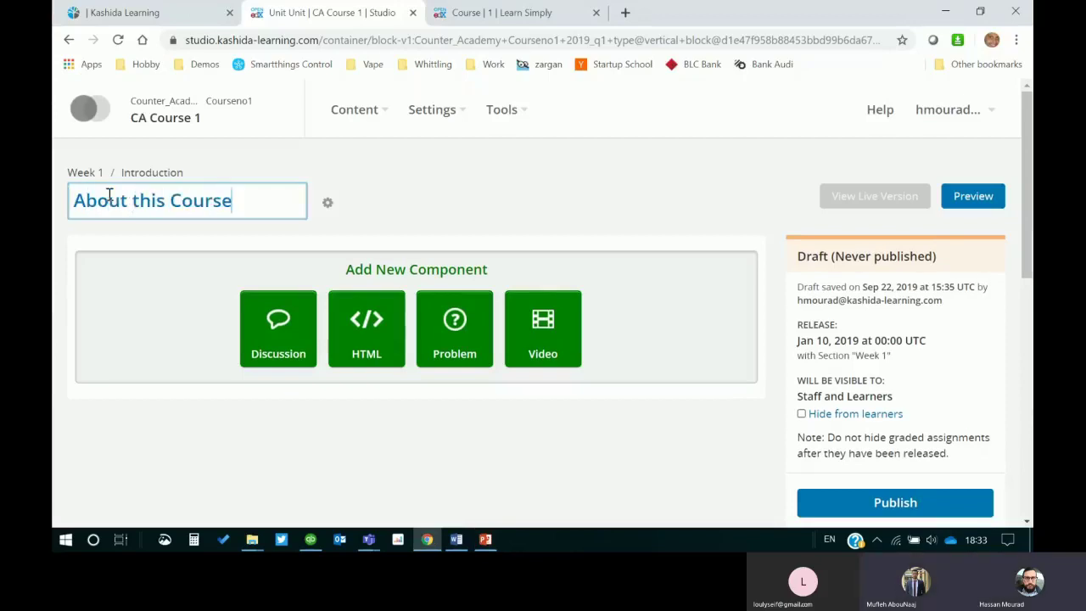
click(449, 210)
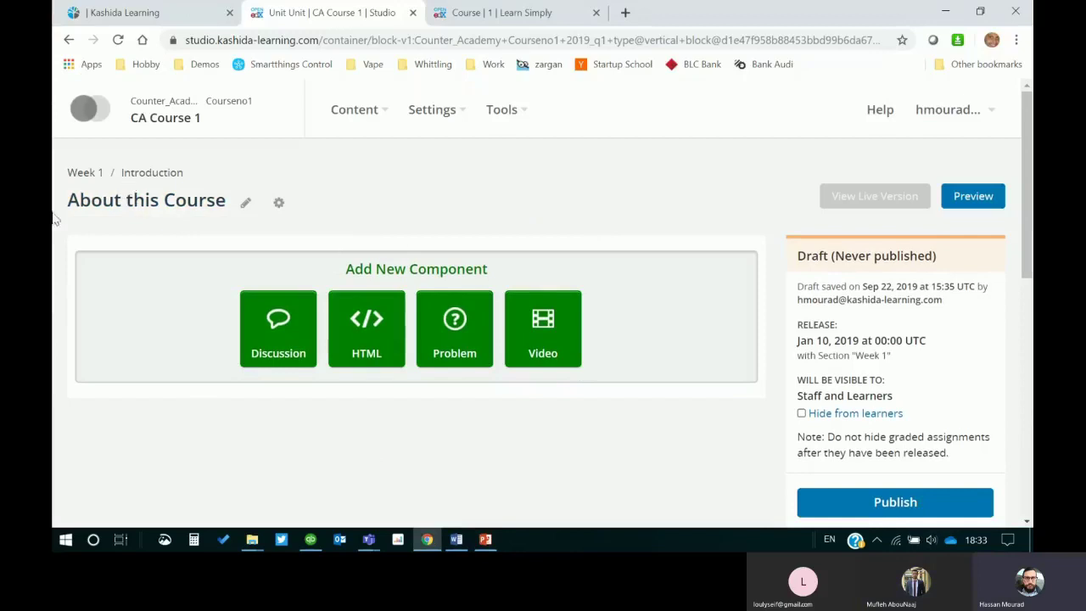
click(85, 170)
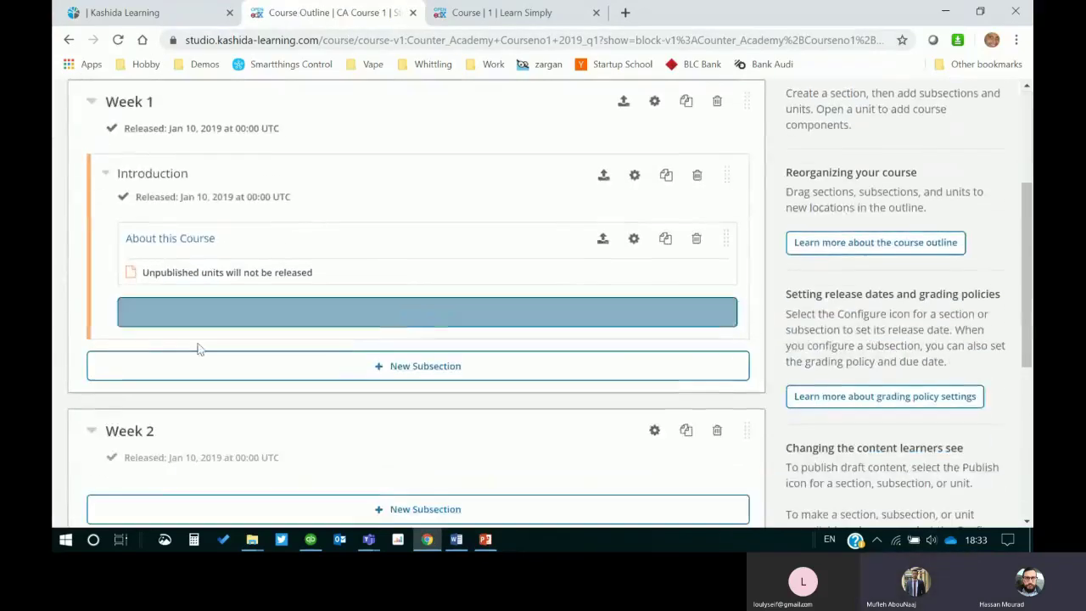
scroll(198, 348, up, 2)
click(161, 393)
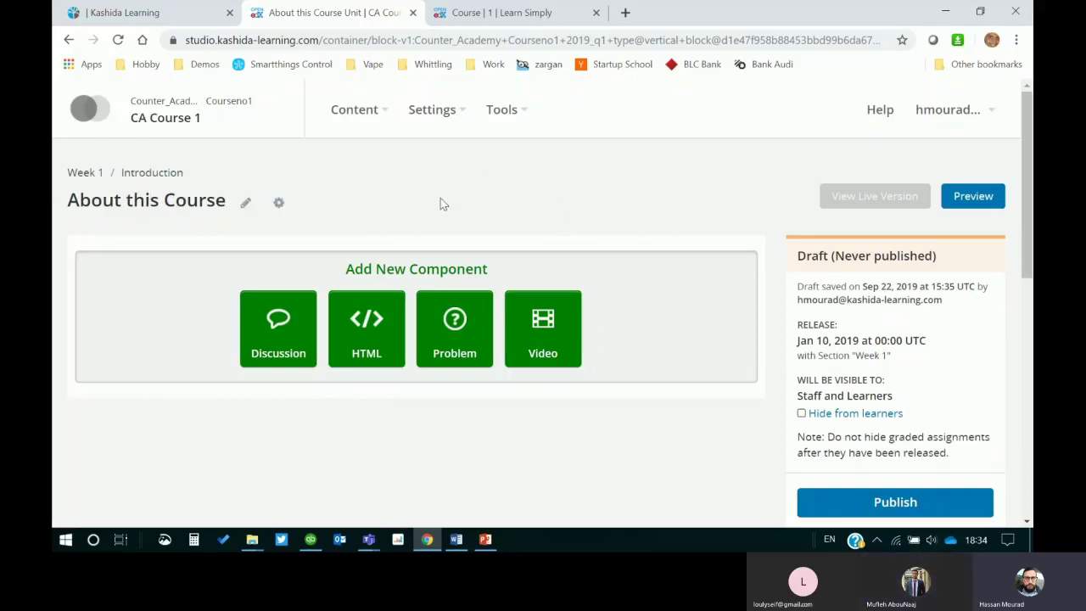
Step: Create a second Introduction unit titled 'Learning Objectives', fixing typos along the way
click(125, 174)
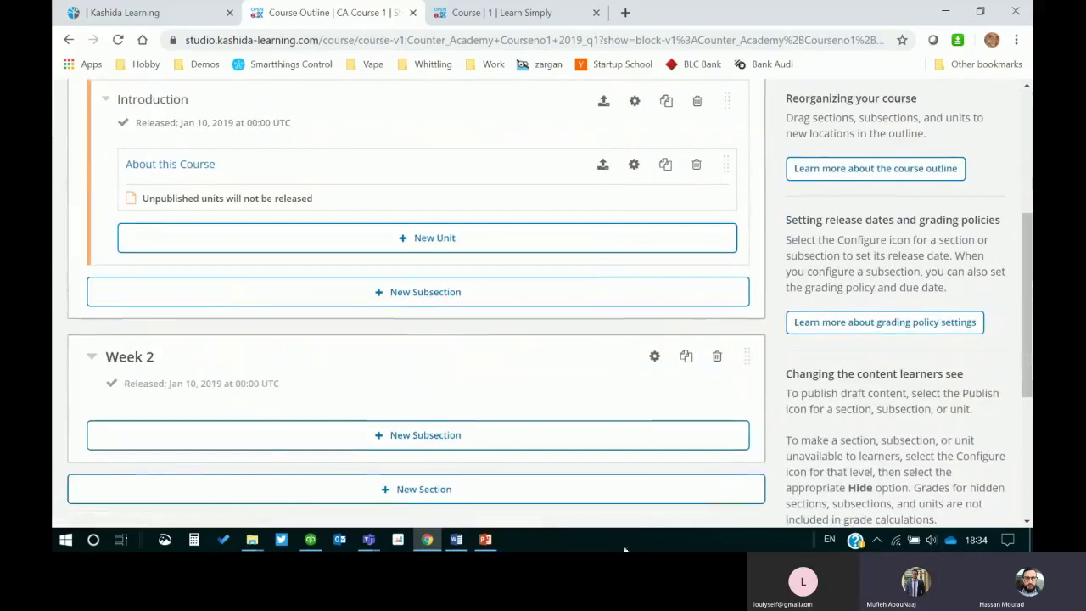
click(485, 540)
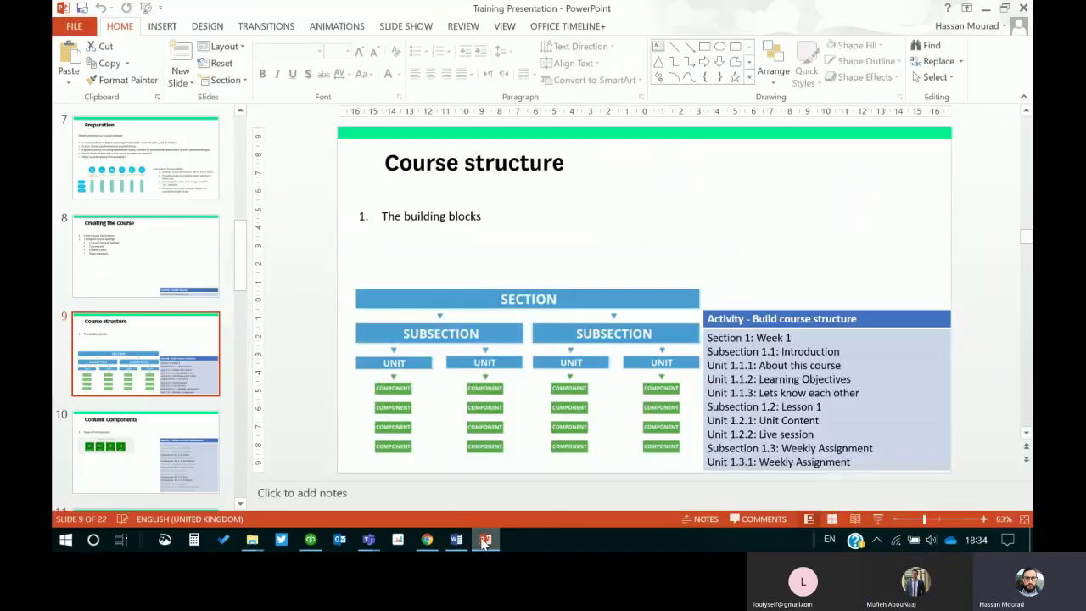
click(485, 540)
click(410, 241)
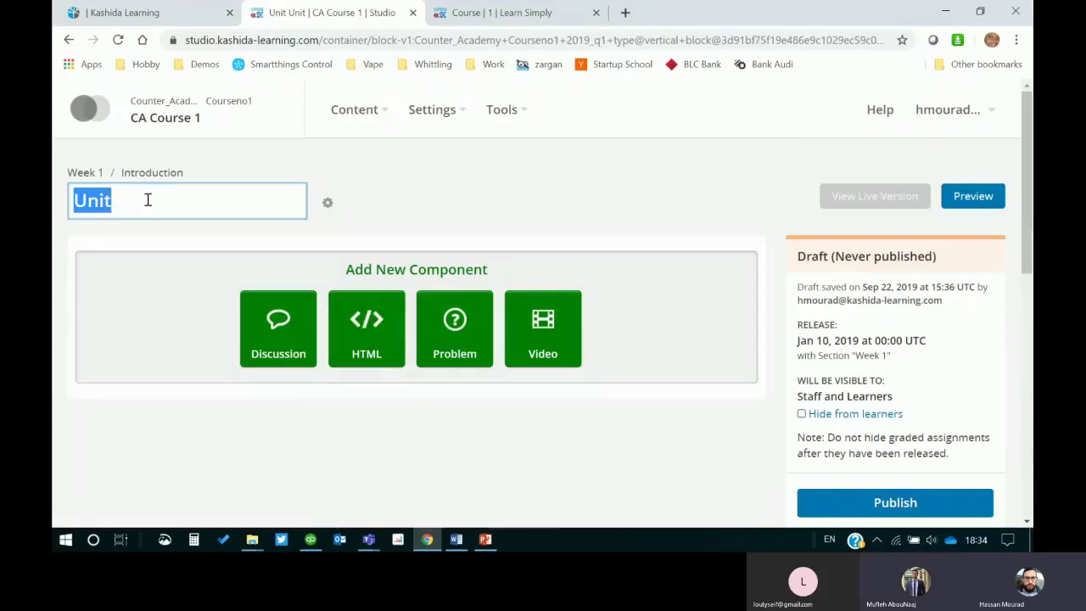
text(LEarning)
key(BackSpace)
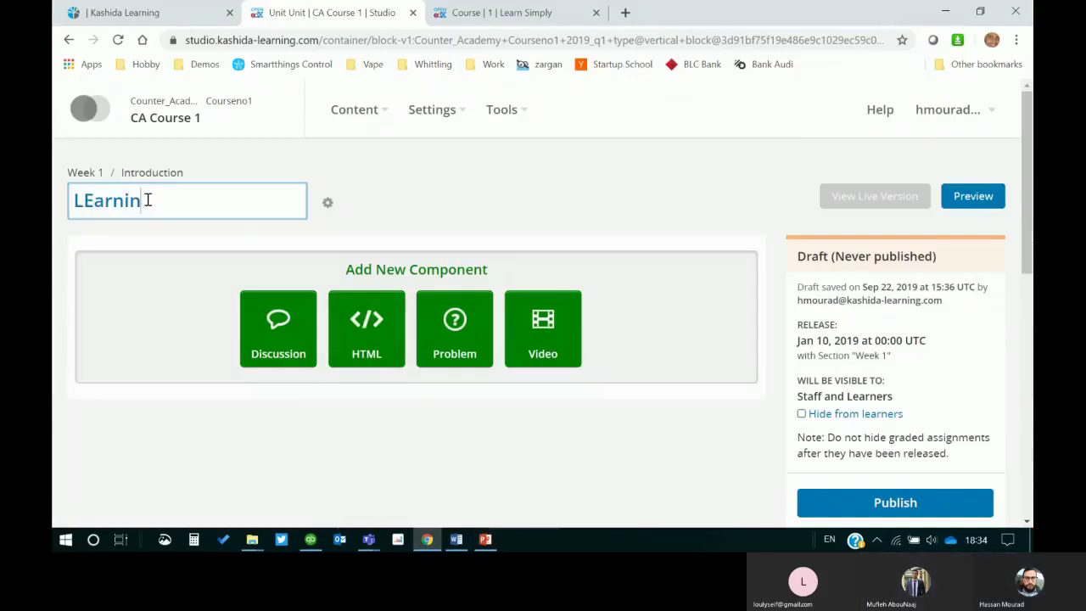
text(arning Objecxtiv)
key(BackSpace)
key(BackSpace)
key(BackSpace)
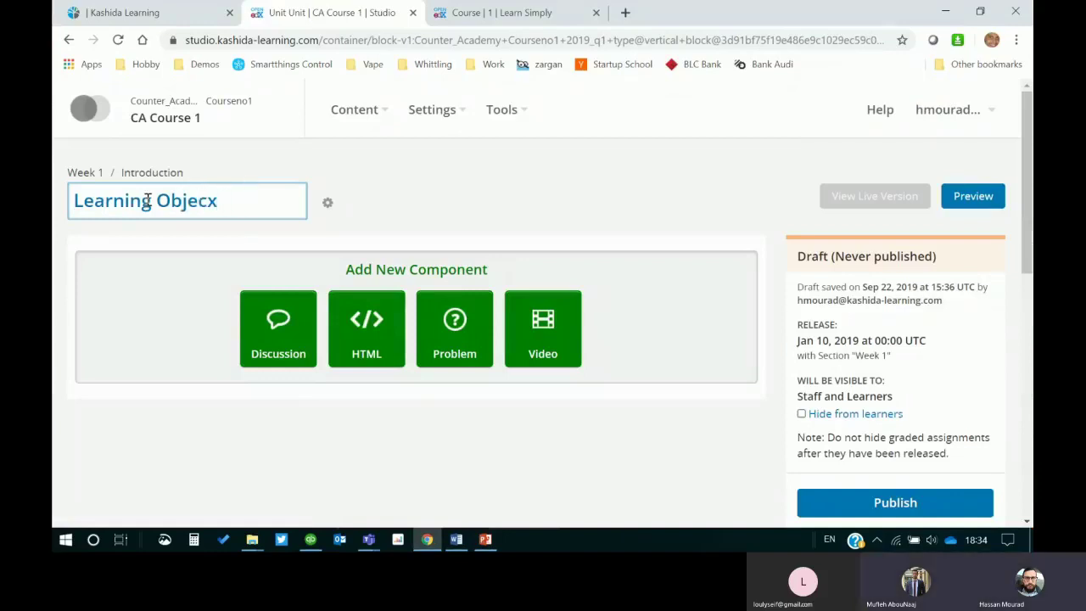
key(BackSpace)
text(tives)
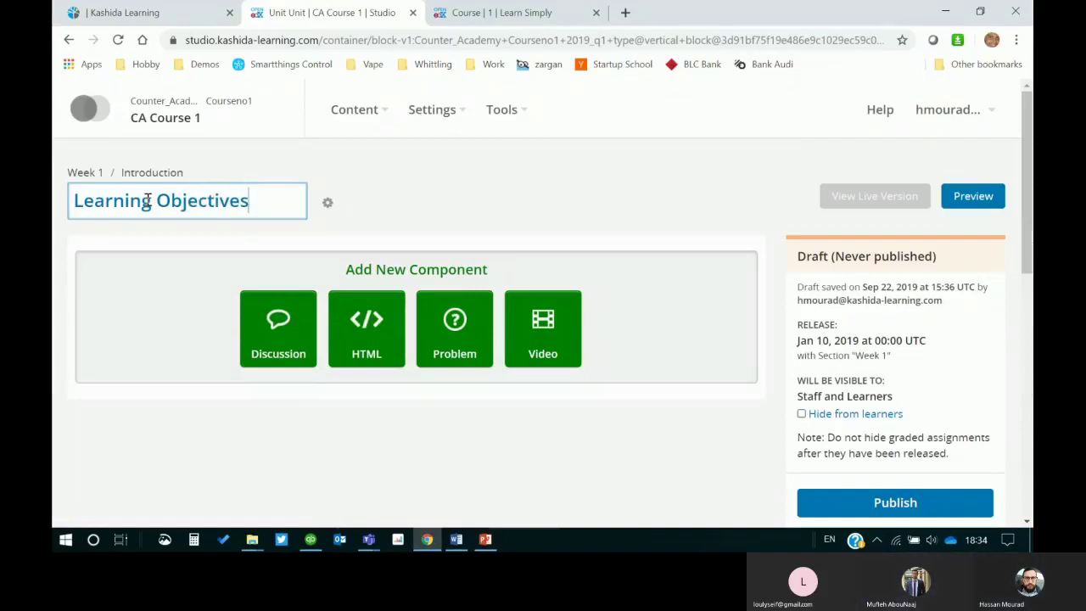
click(129, 175)
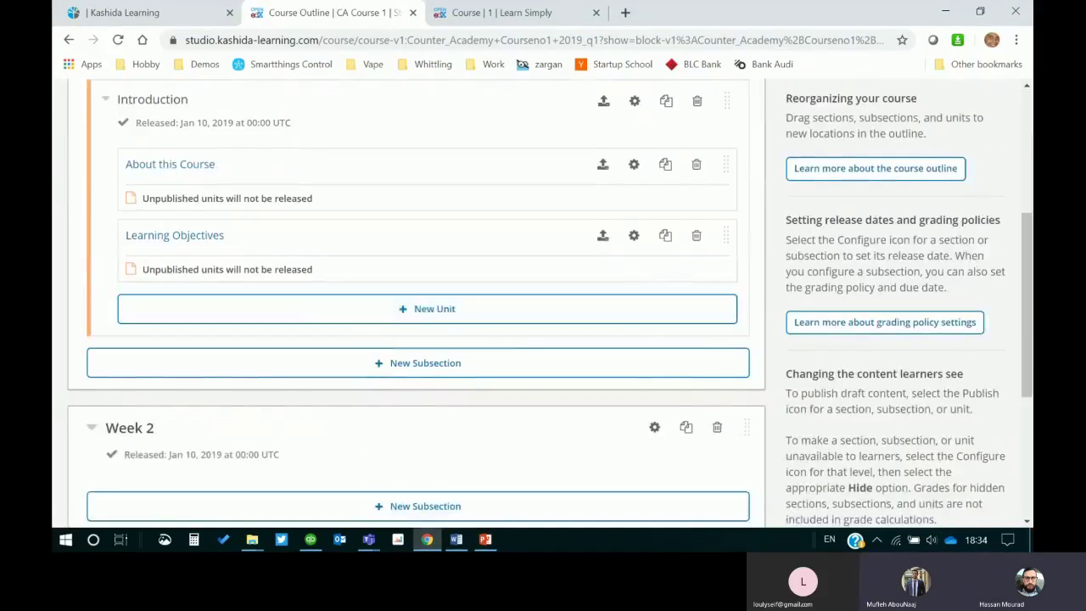
Step: Create a third Introduction unit titled 'Lets Know Each Other' and go back to the outline
click(485, 539)
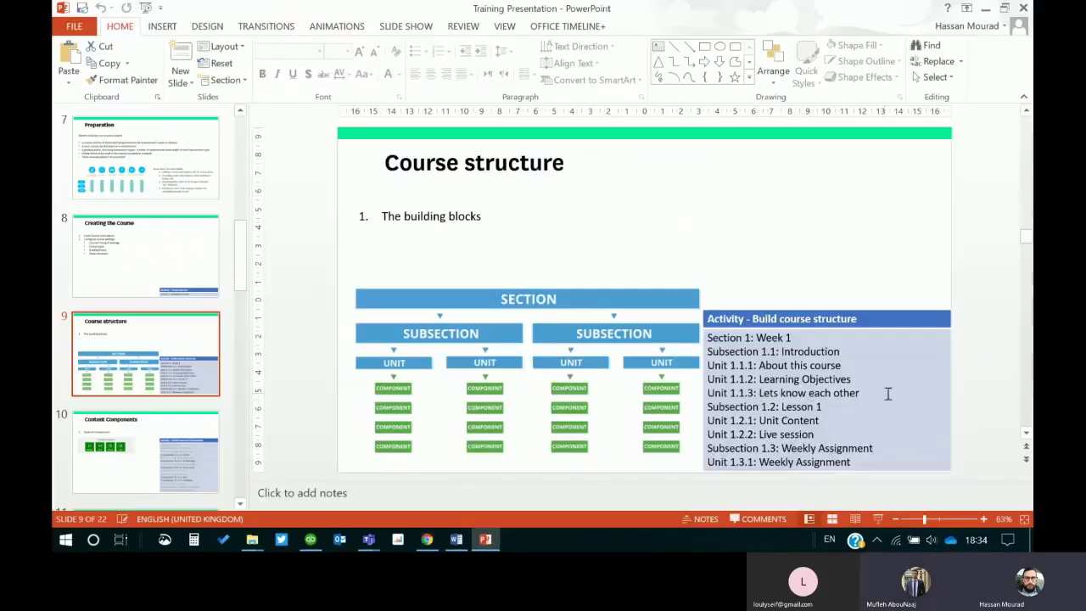
click(985, 7)
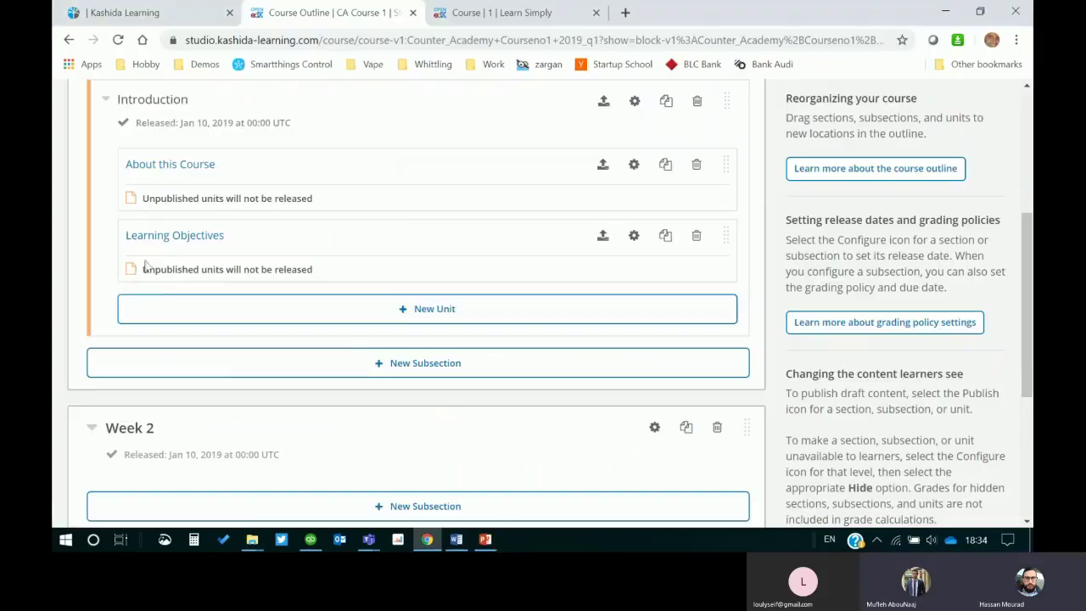
click(475, 316)
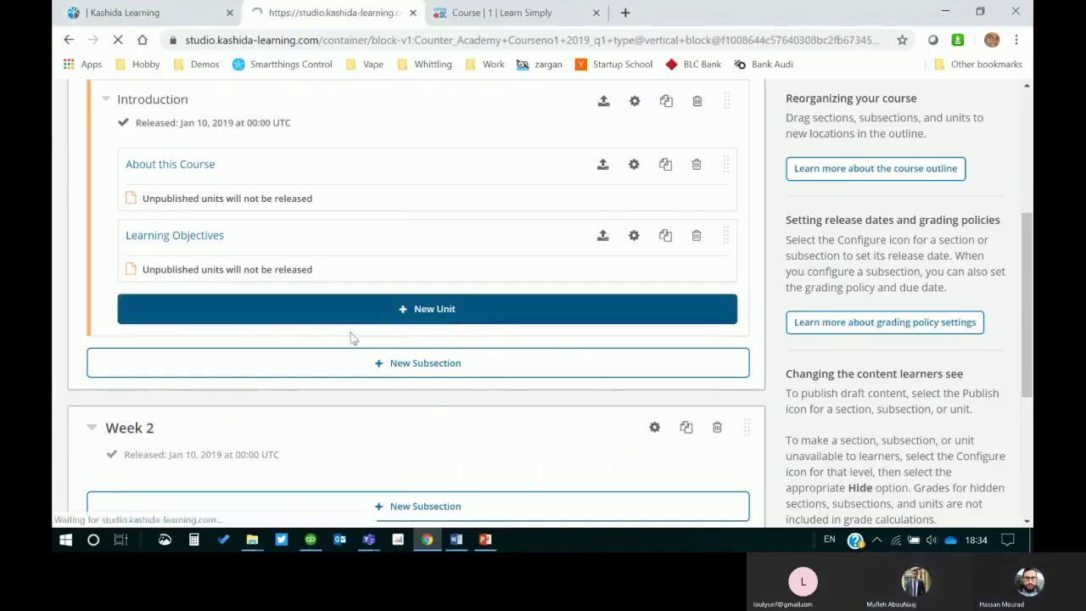
text(LE)
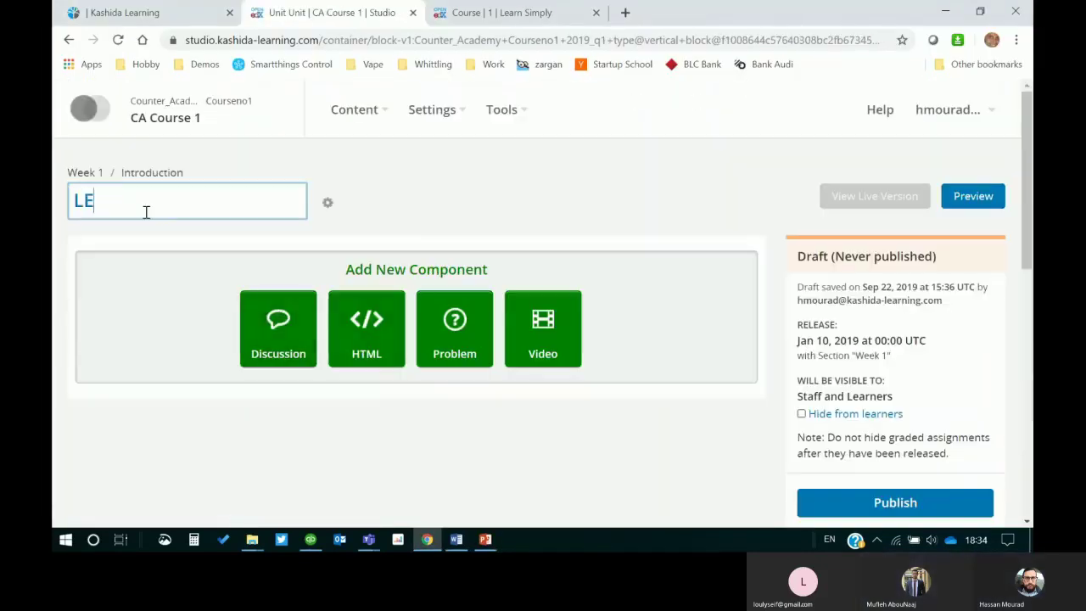
text(ts LK)
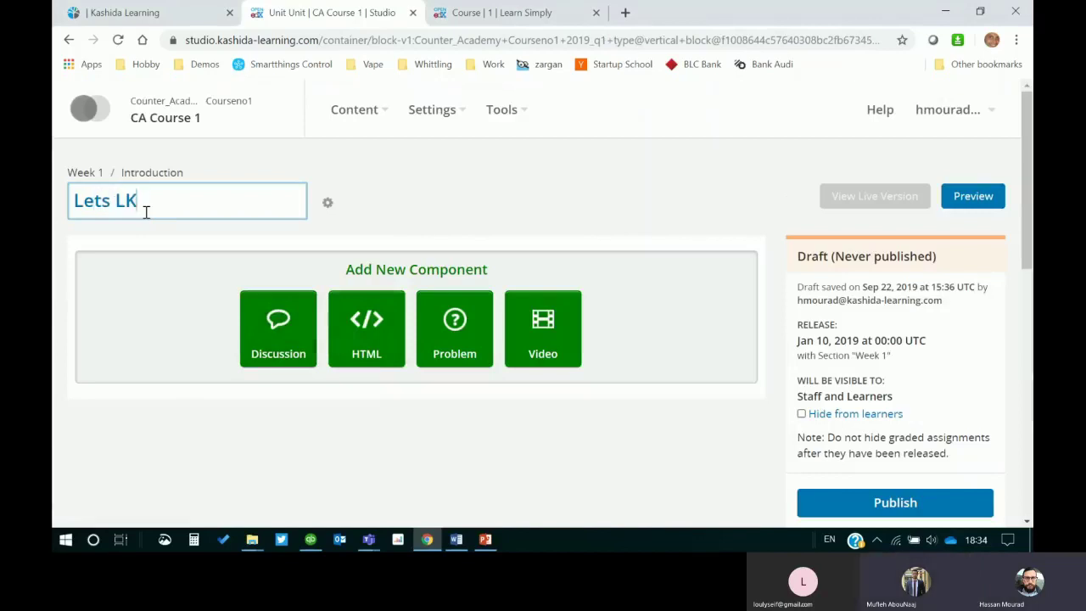
text(Kno)
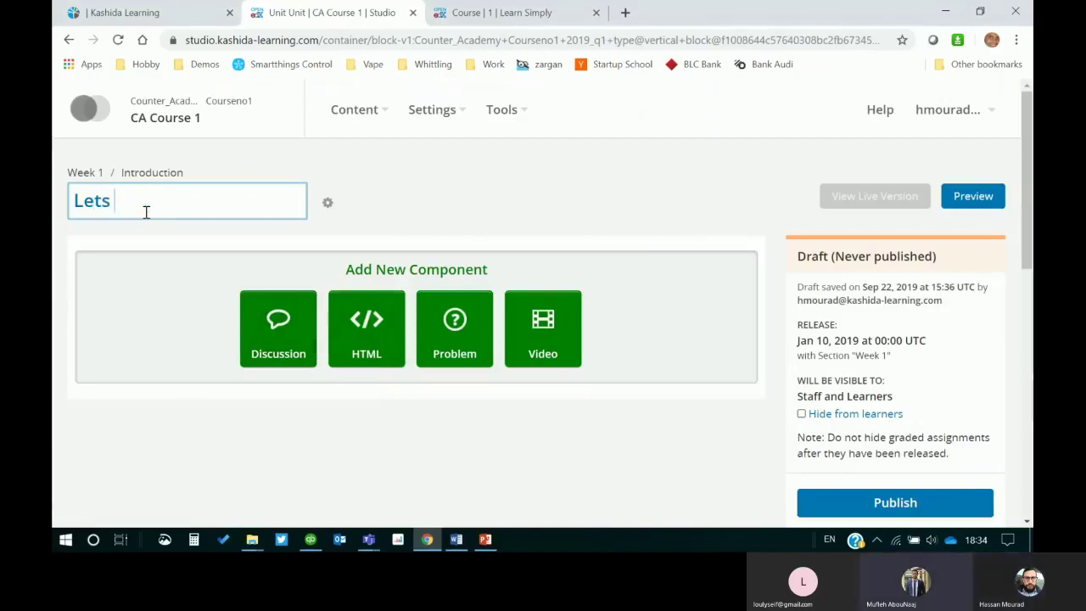
text(w Each Other)
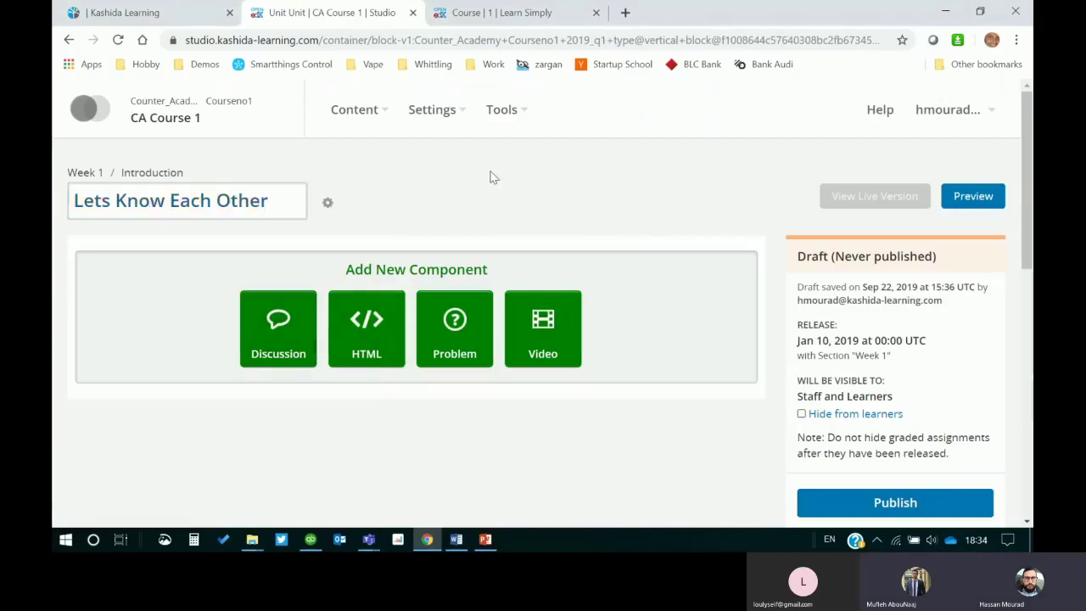
click(489, 175)
click(136, 174)
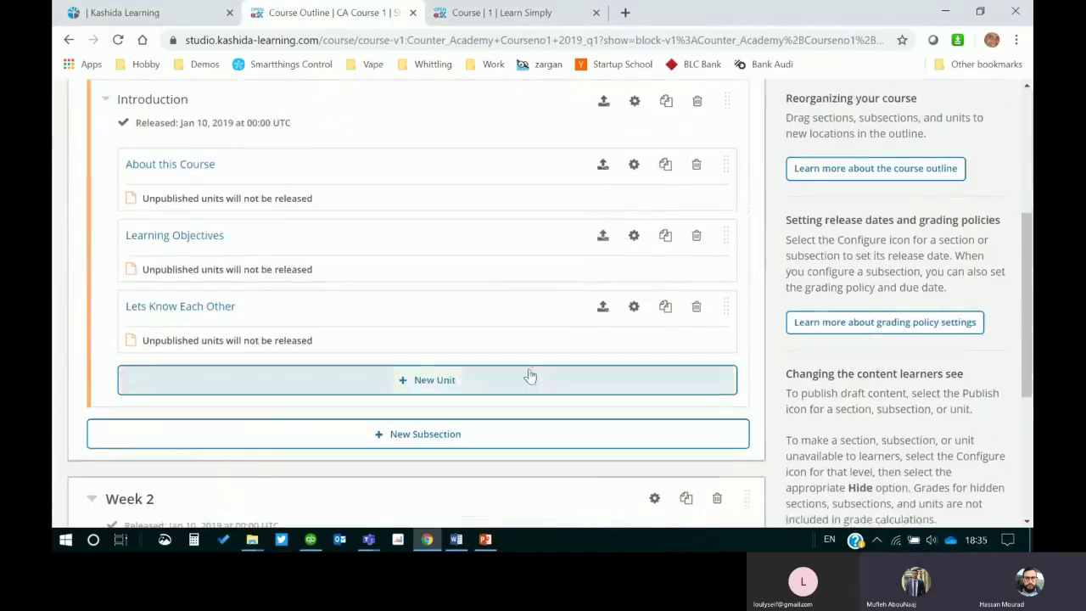
scroll(289, 122, up, 1)
scroll(290, 122, up, 1)
scroll(395, 213, down, 1)
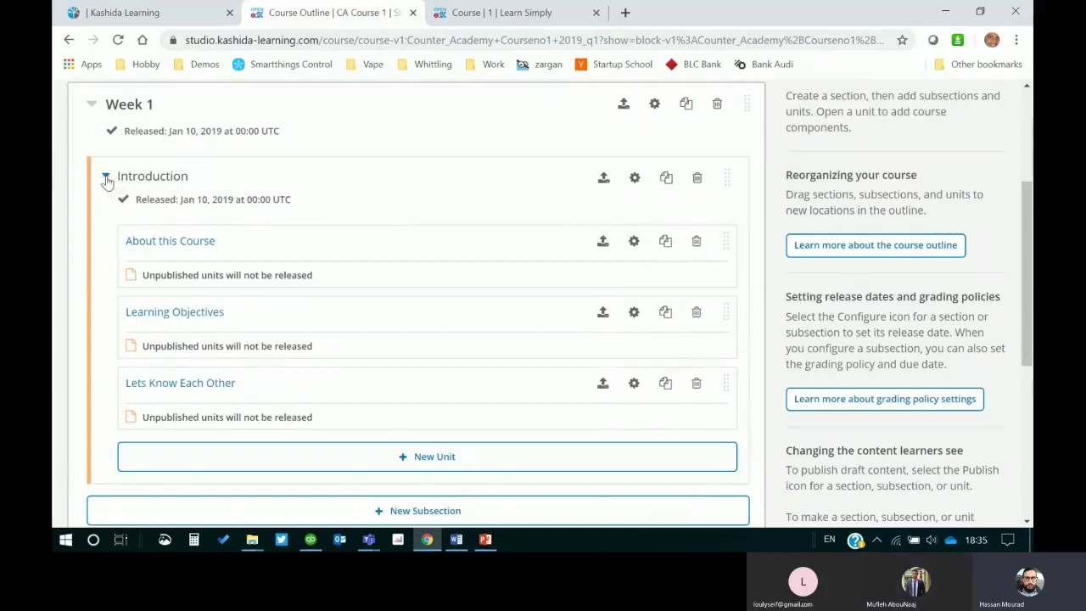
Step: Add a 'Lesson 1' subsection after Introduction in Week 1 and create its first unit
click(107, 178)
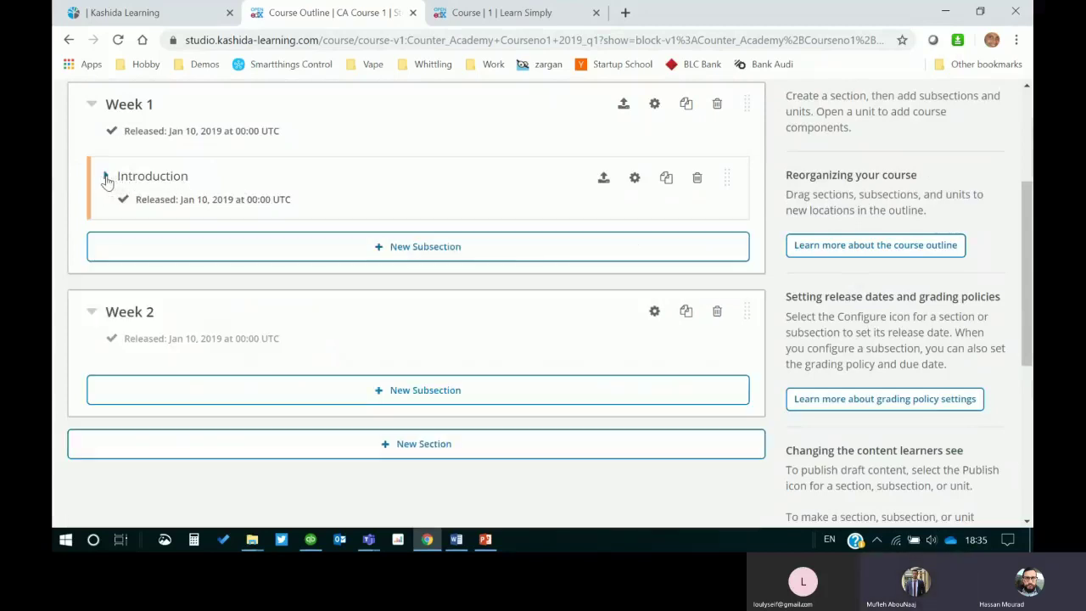
click(380, 246)
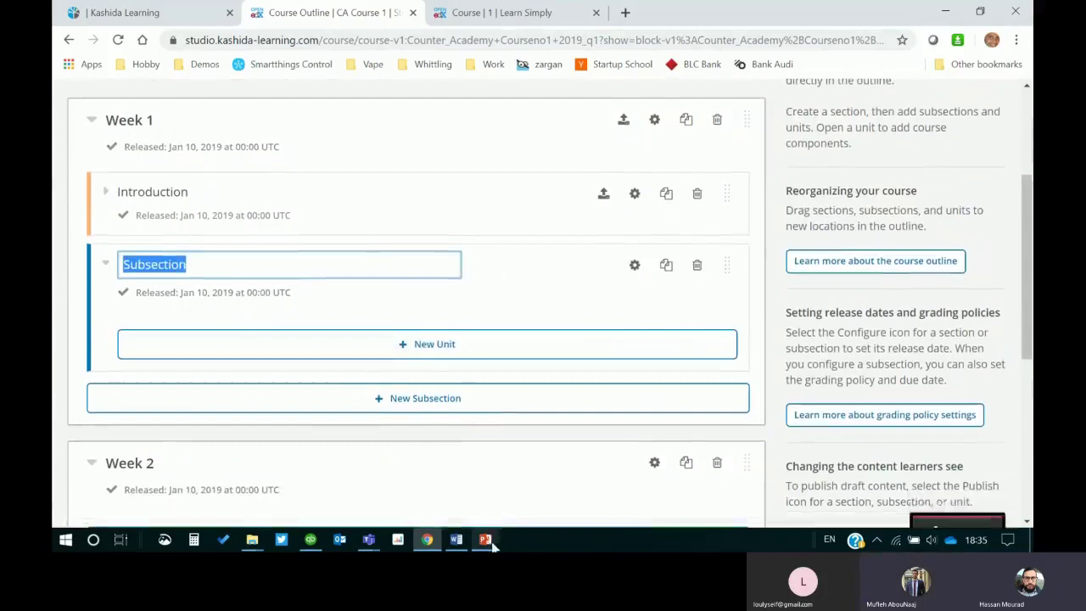
key(alt+Tab)
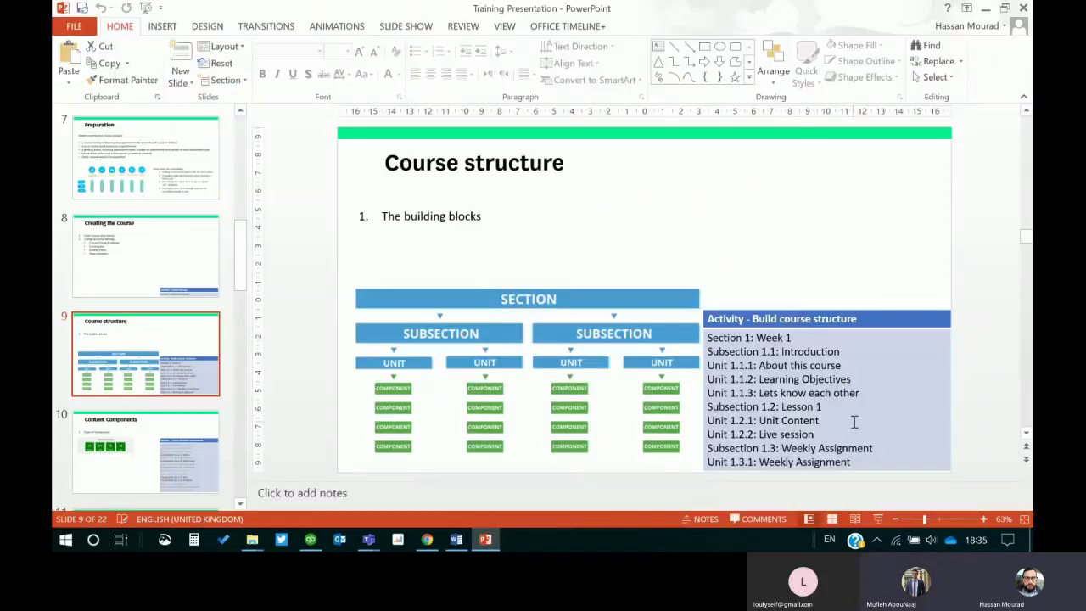
click(986, 9)
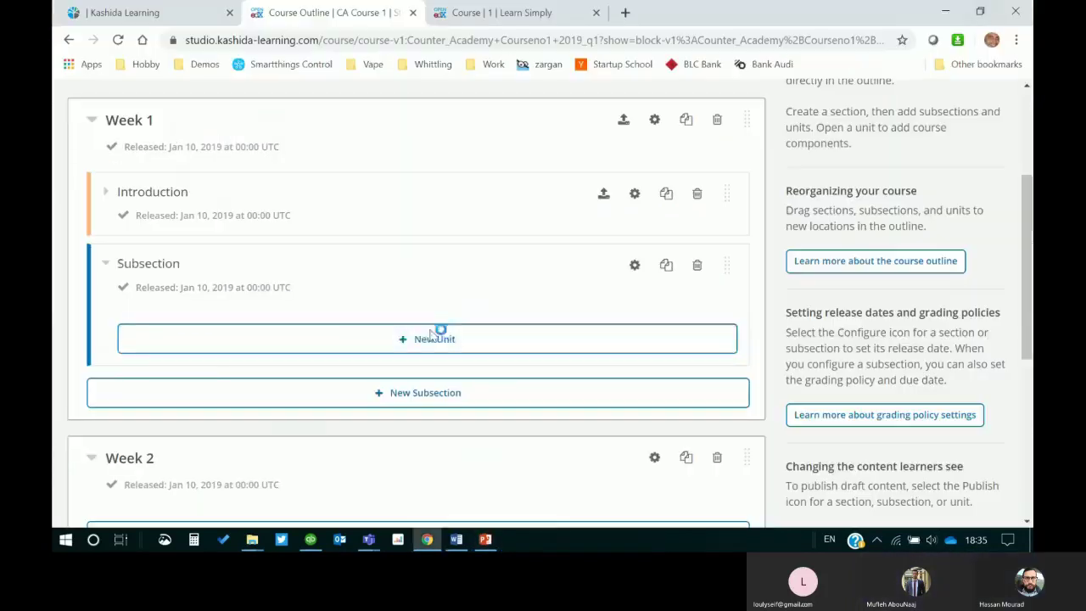
click(148, 264)
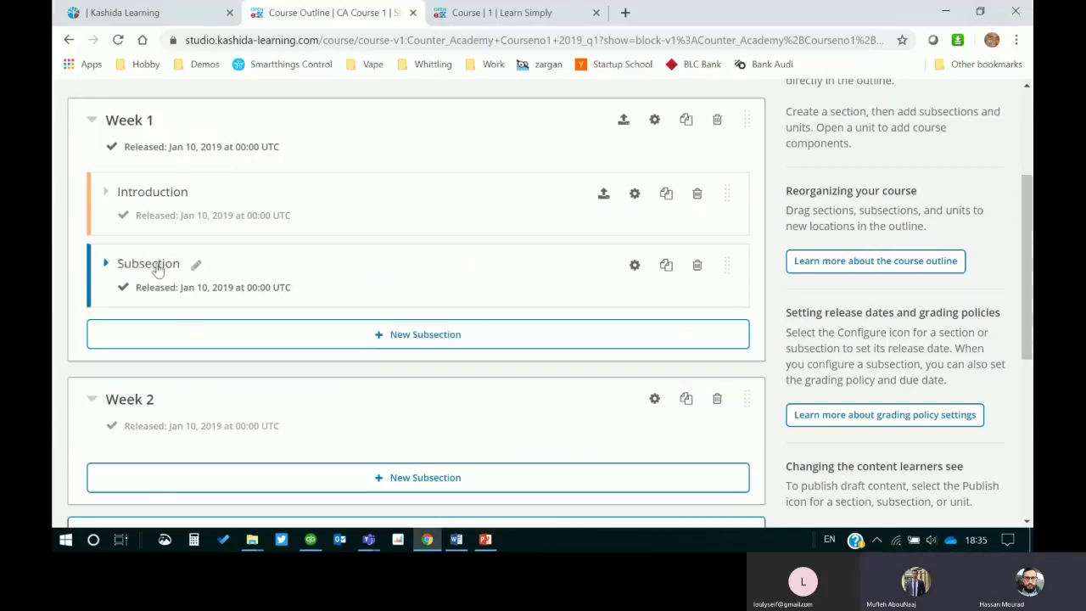
click(196, 265)
text(Le)
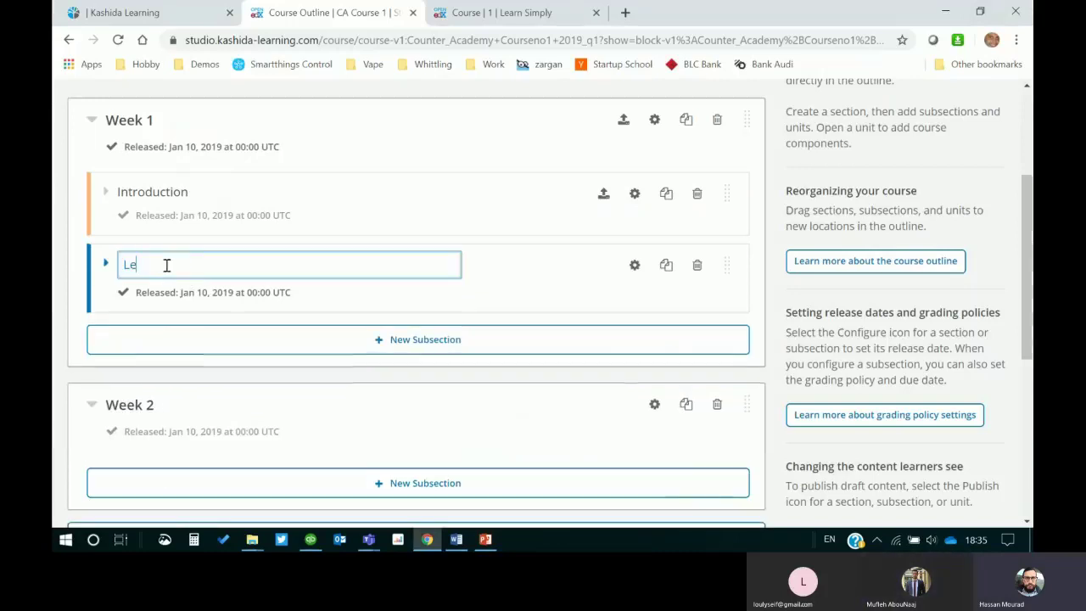
text(sson )
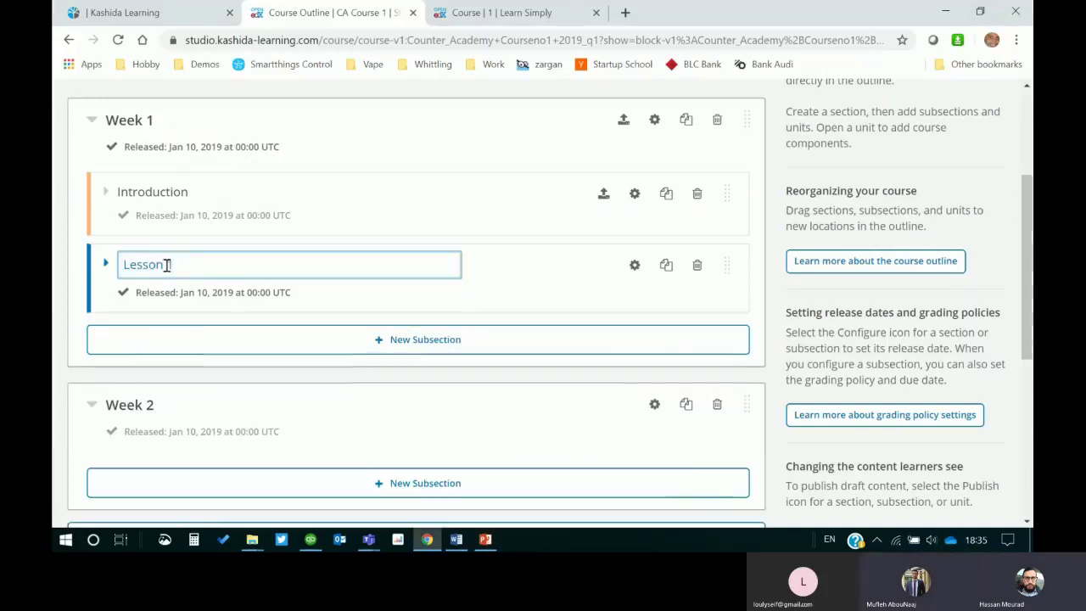
text(1)
key(Return)
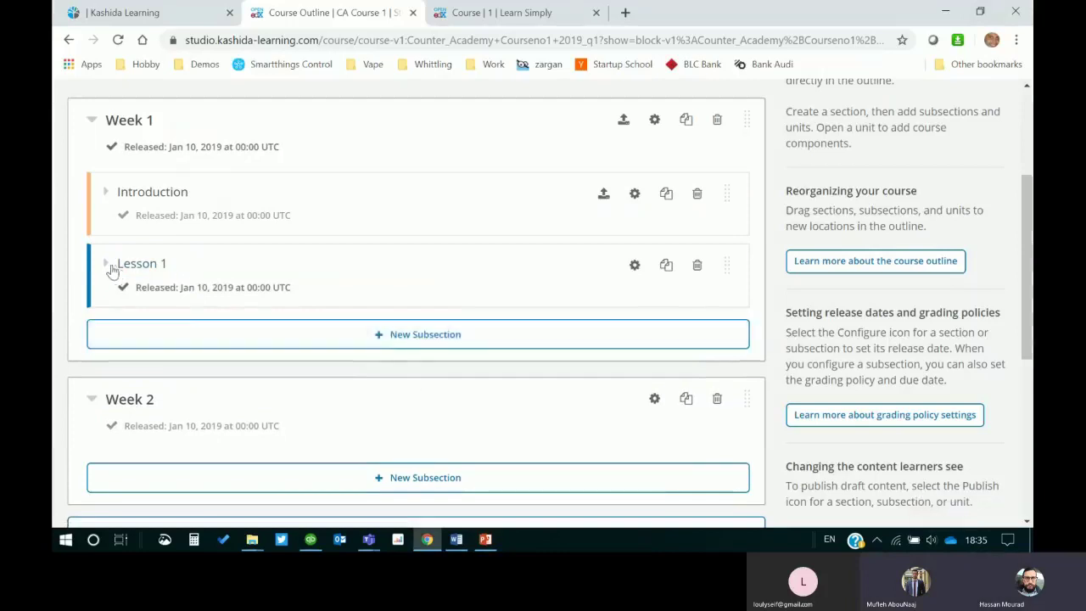
click(107, 266)
click(424, 345)
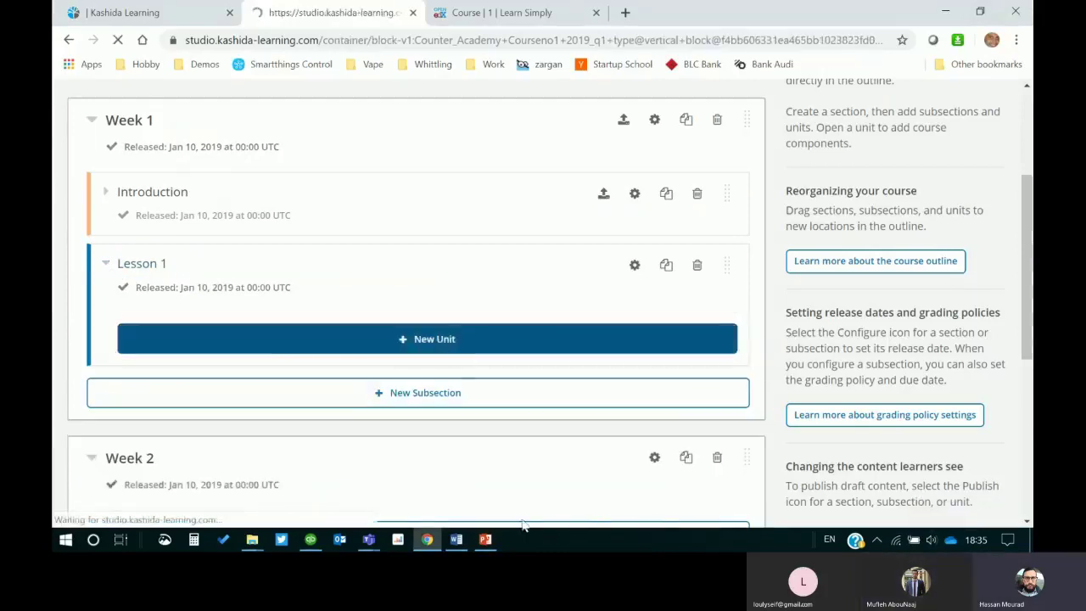
Step: Copy 'Unit Content' from the slide as the Lesson 1 unit title, then return to the outline
key(alt+Tab)
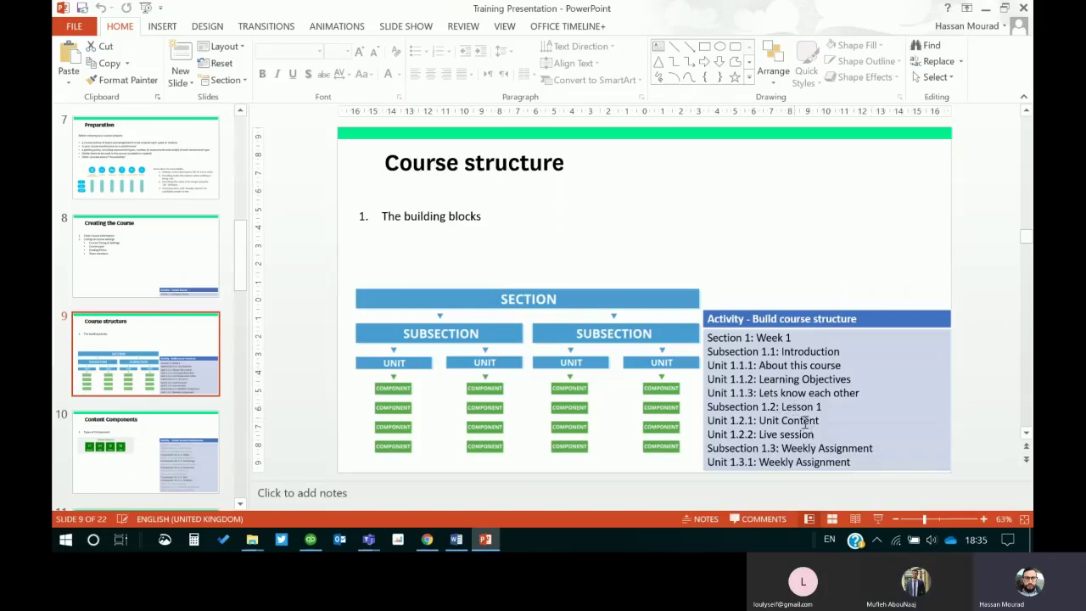
drag(824, 419, 771, 419)
key(ctrl+c)
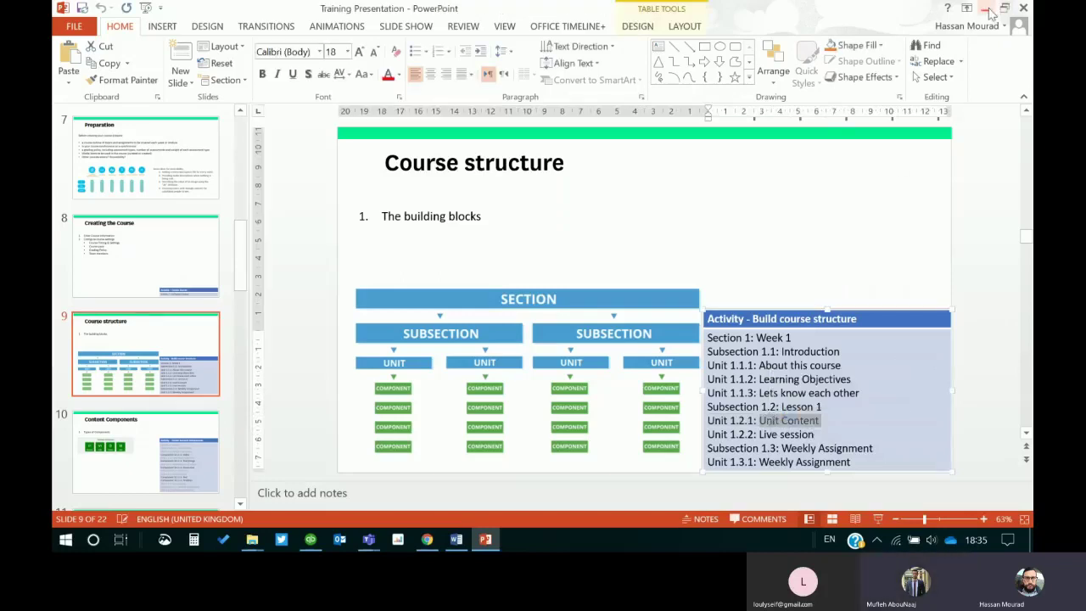
click(986, 11)
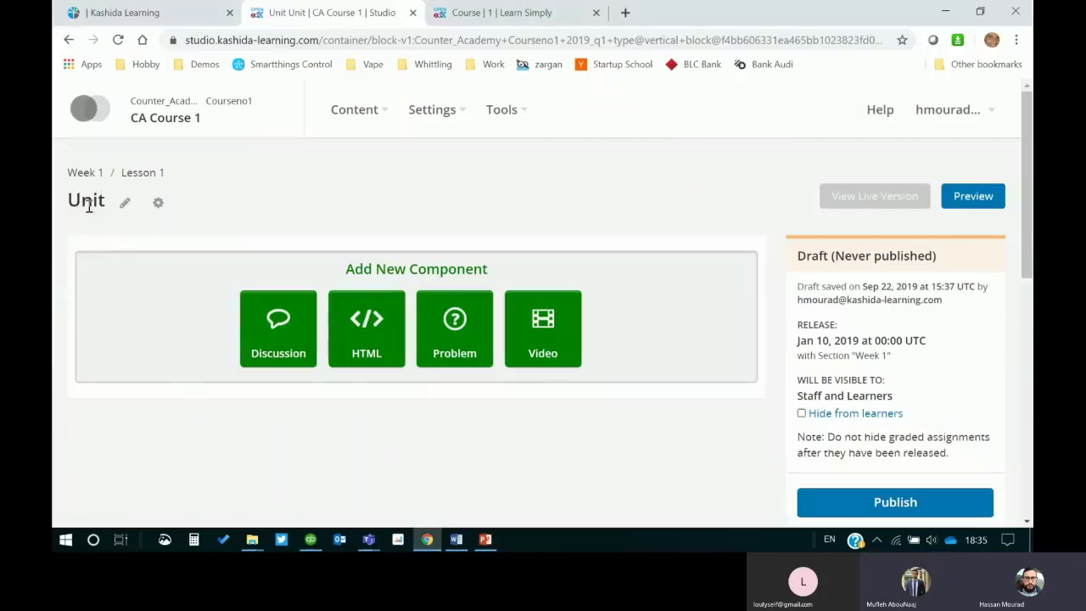
click(123, 204)
key(ctrl+v)
click(528, 169)
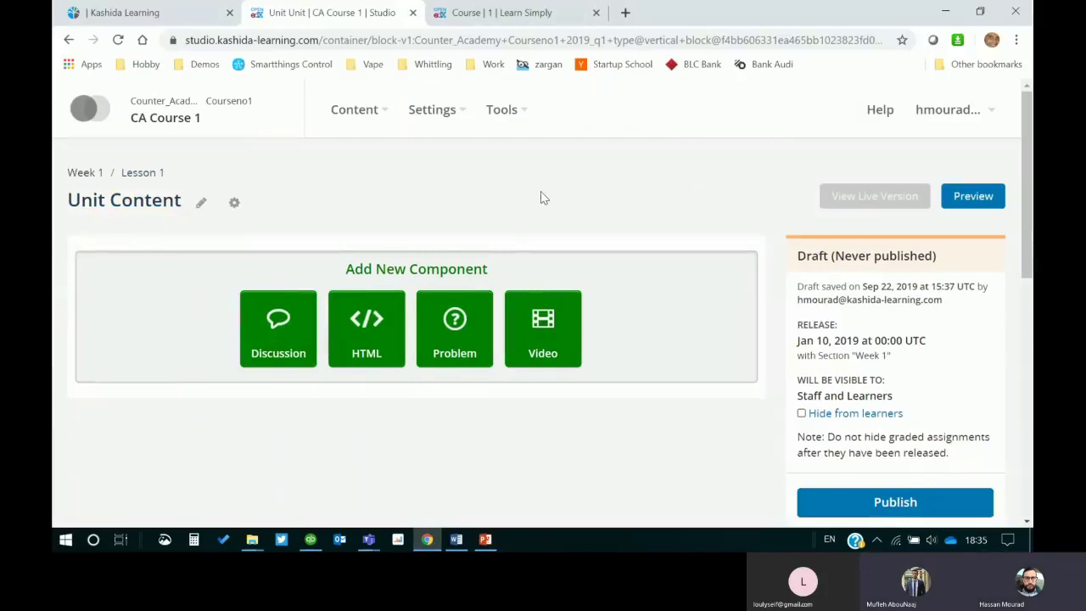
click(80, 173)
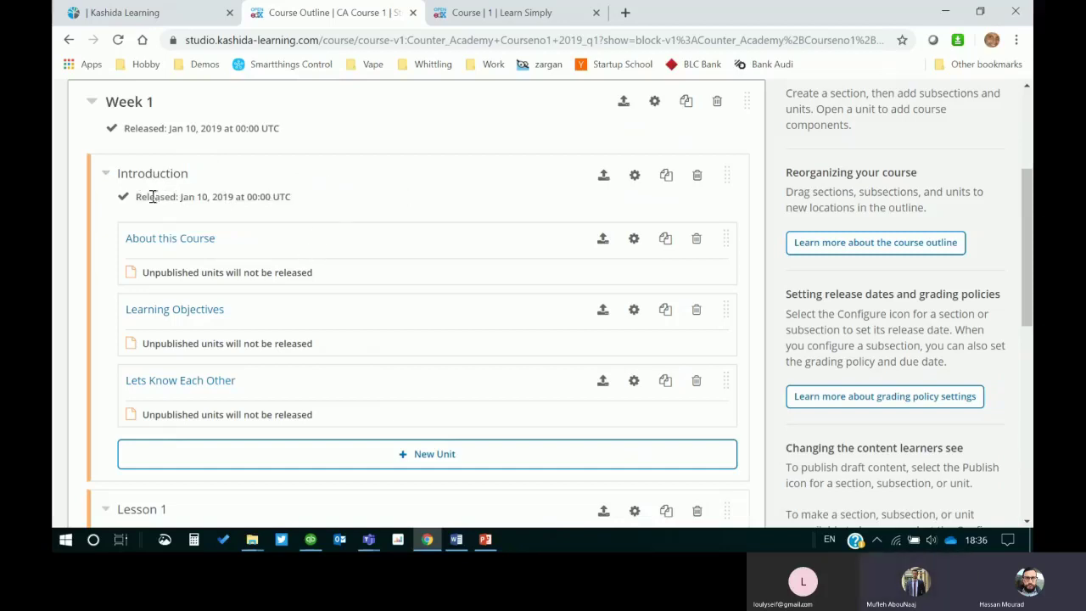
Step: Create a second Lesson 1 unit titled 'Live session'
click(106, 176)
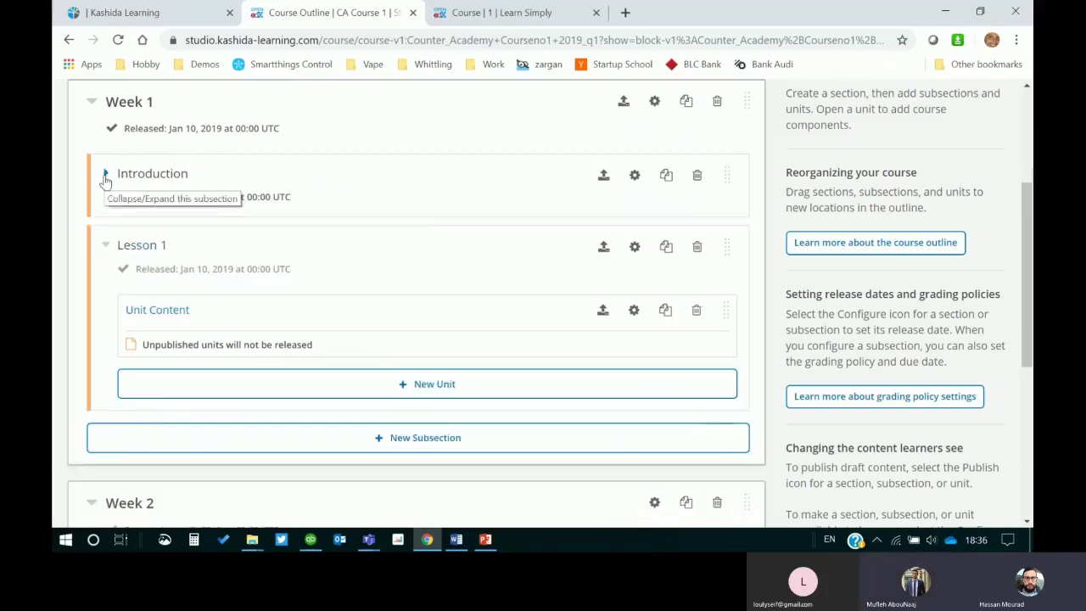
click(105, 174)
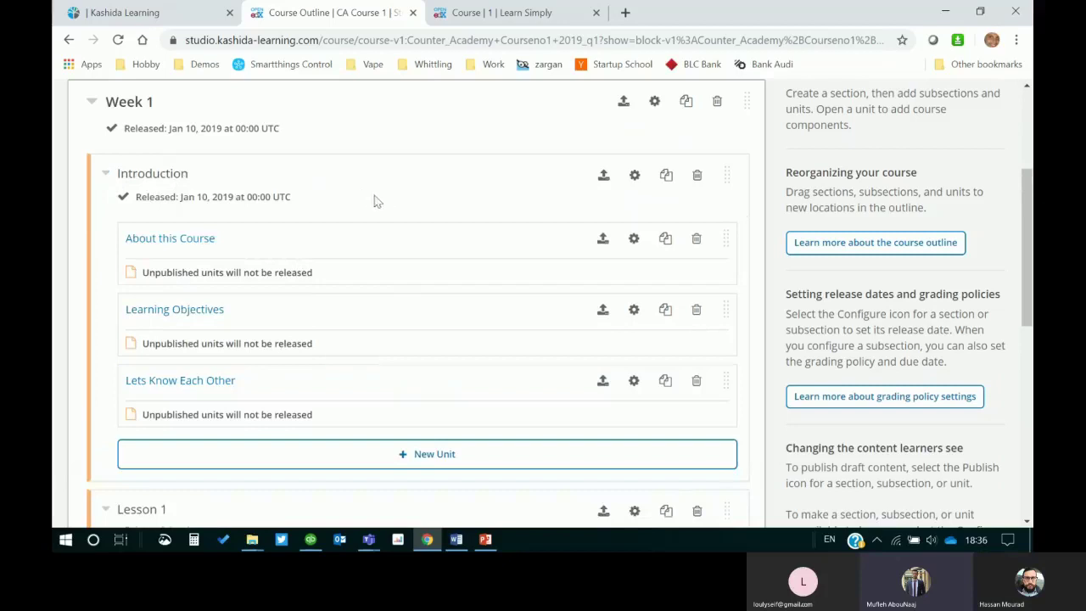
scroll(382, 221, down, 3)
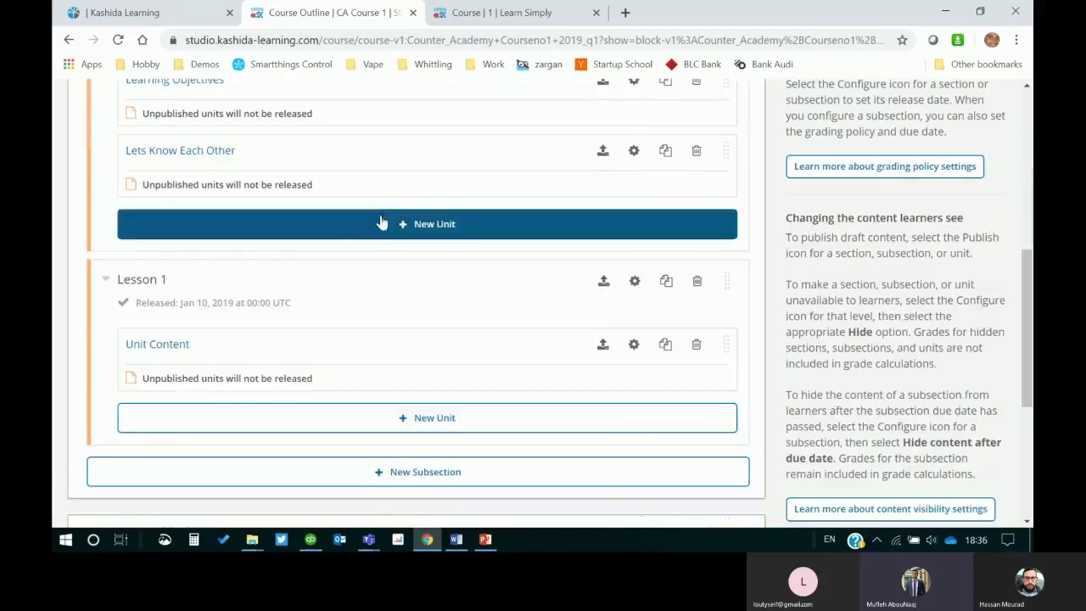
click(488, 539)
click(827, 440)
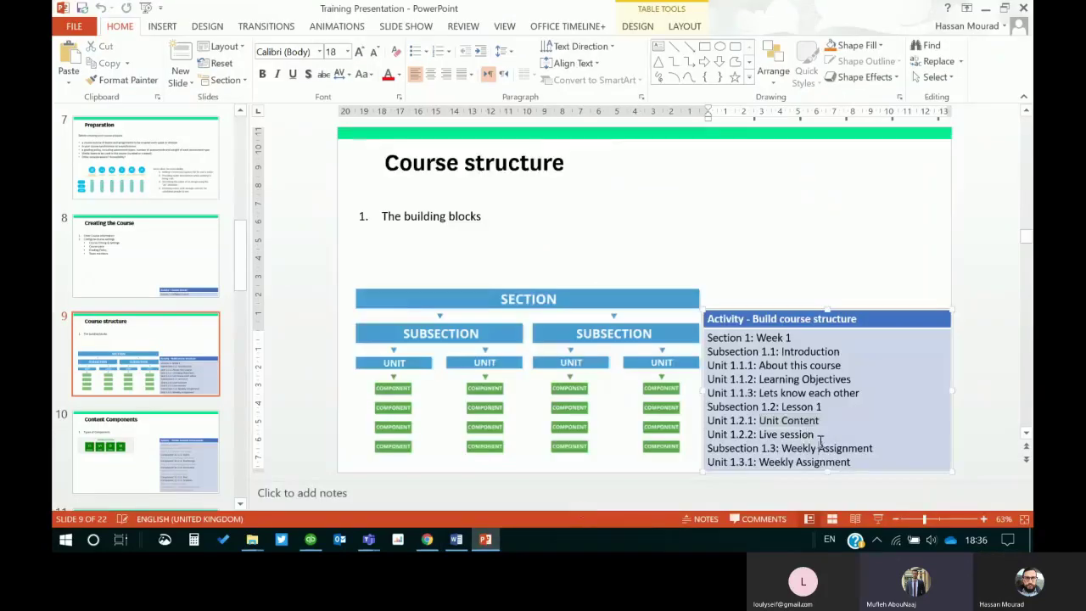
drag(814, 435, 760, 434)
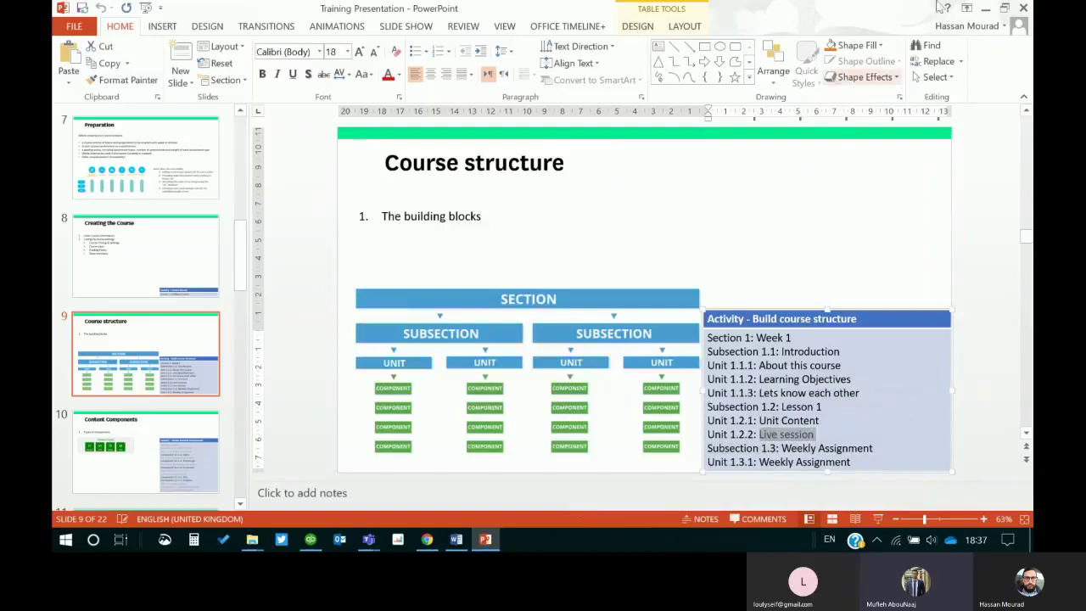
click(984, 8)
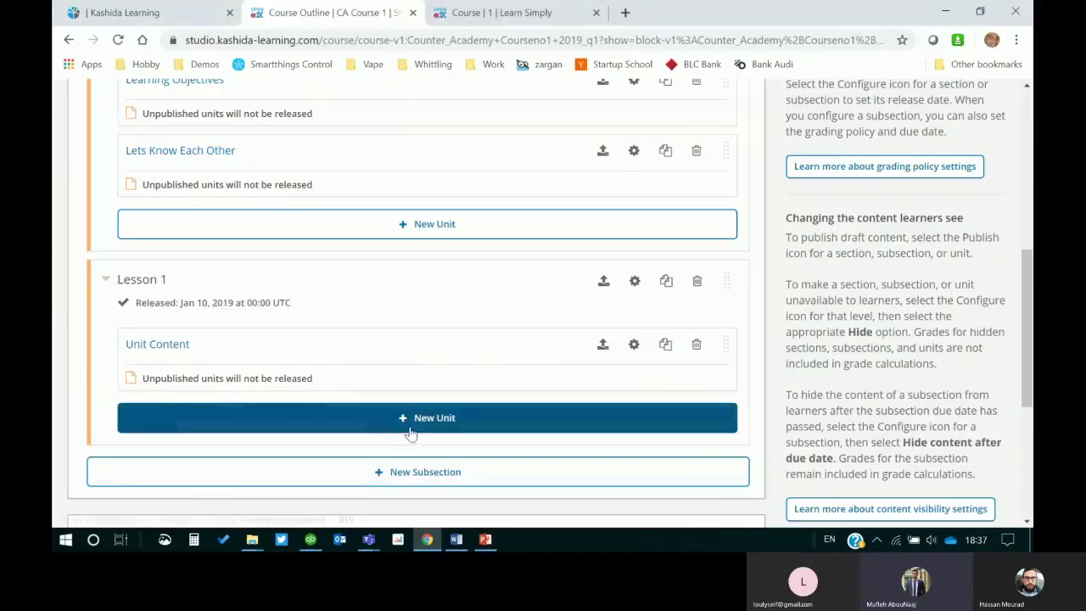
click(411, 425)
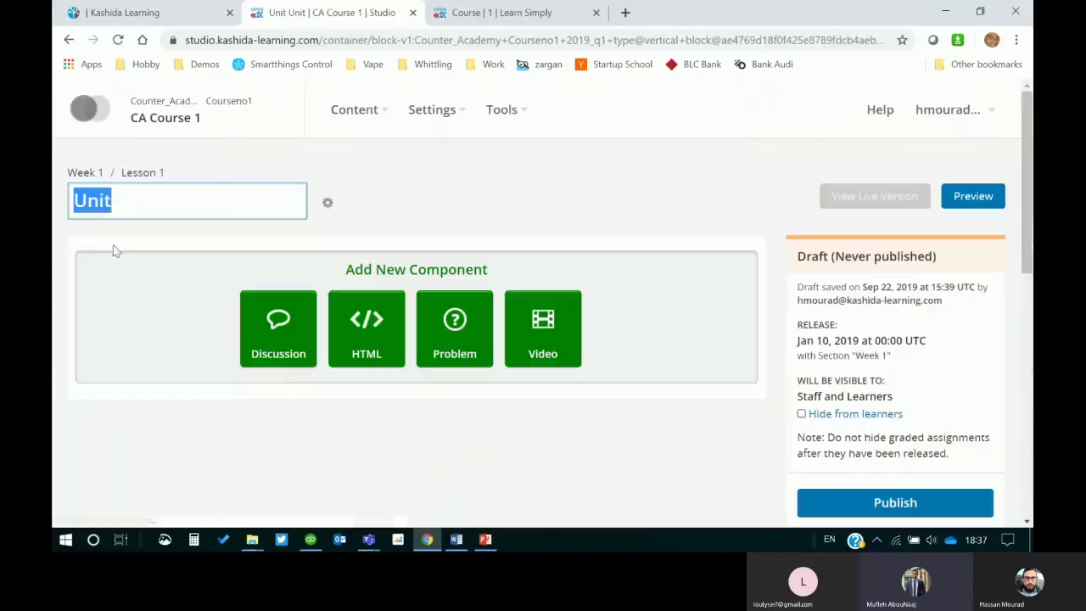
text(Live session)
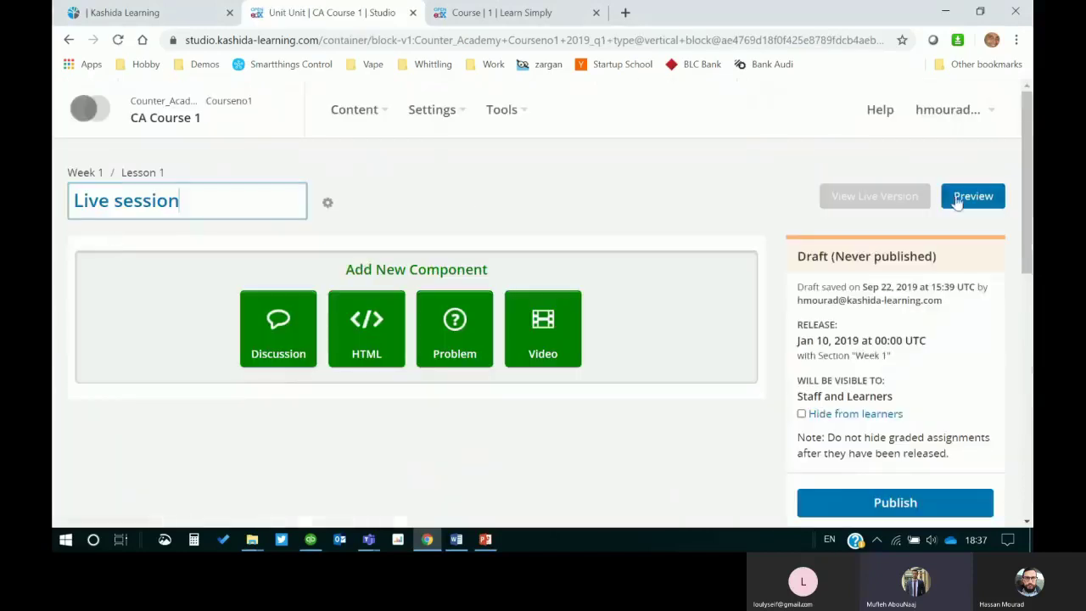
click(88, 175)
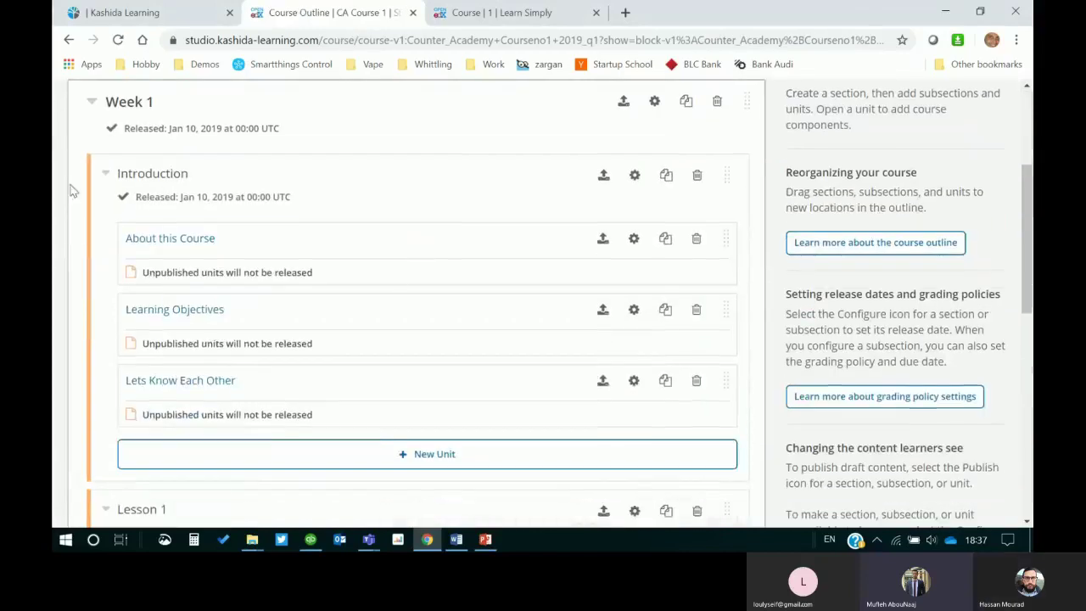
Step: Collapse the Introduction and Lesson 1 subsections and bring back the Course structure slide
click(105, 174)
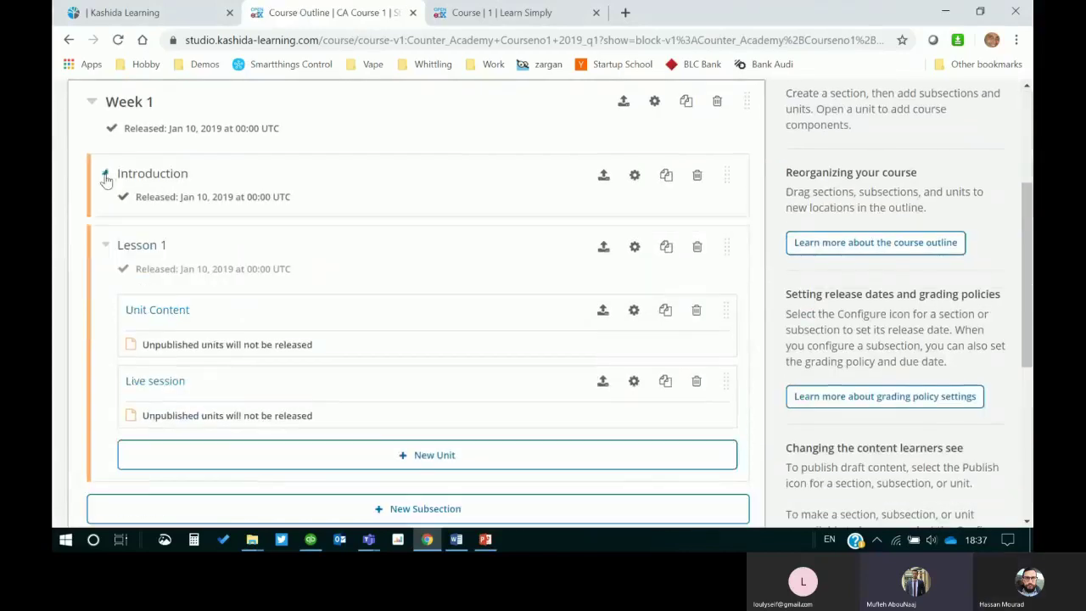
click(105, 246)
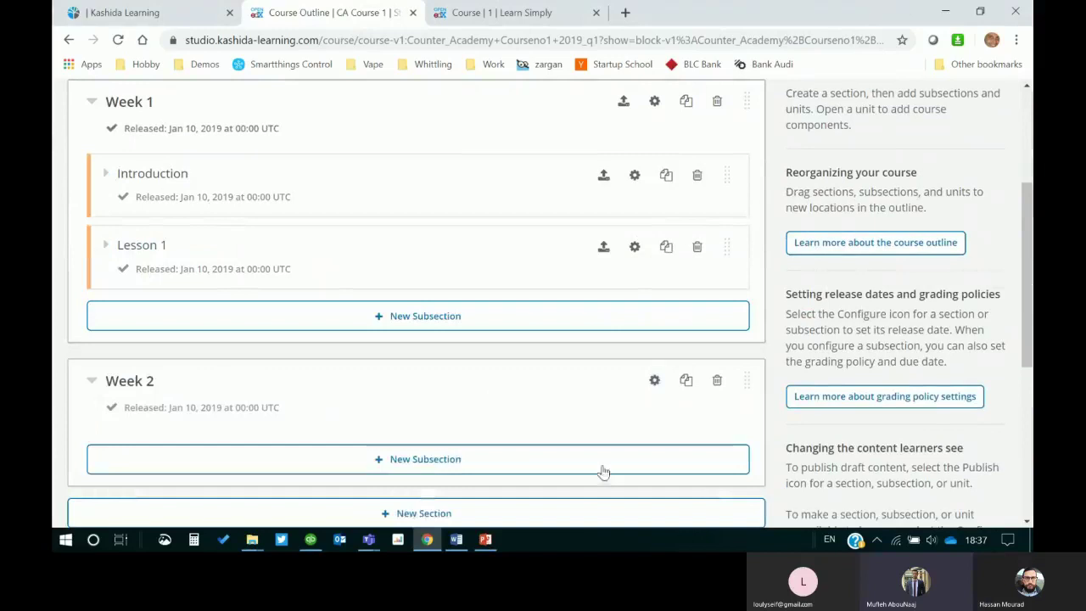
click(466, 547)
click(488, 544)
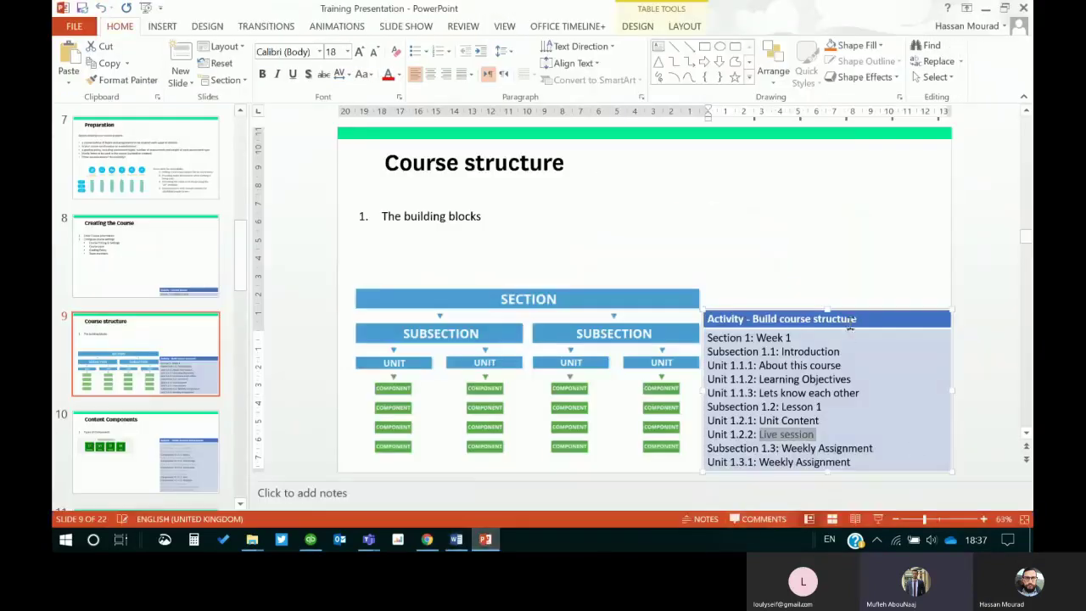
Step: Add a third Week 1 subsection named 'Weekly Assignment', copied from the slide
drag(866, 312, 866, 304)
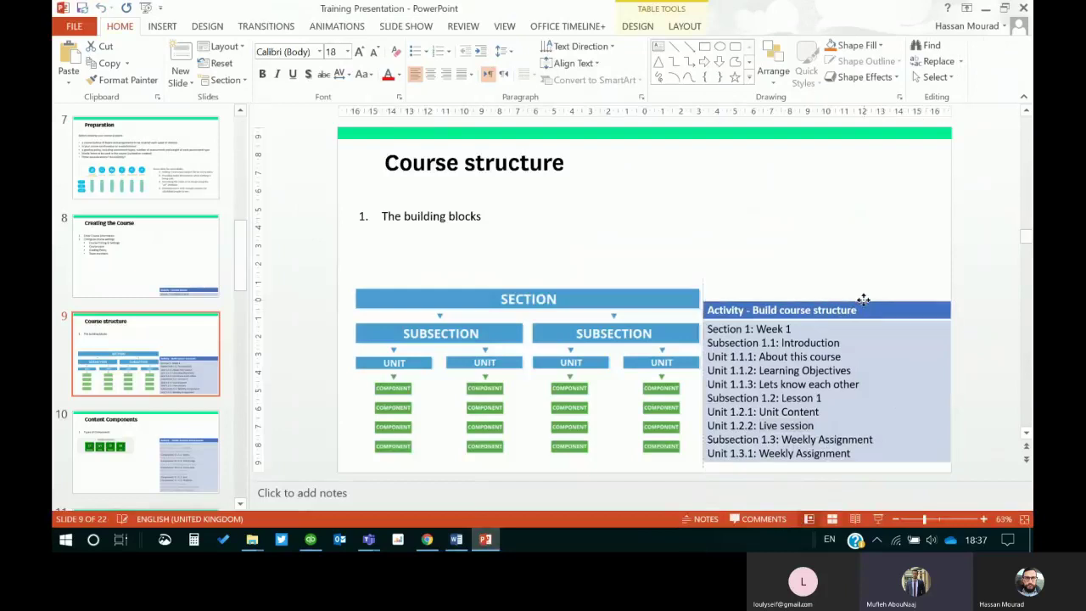
drag(889, 440, 781, 441)
key(ctrl+c)
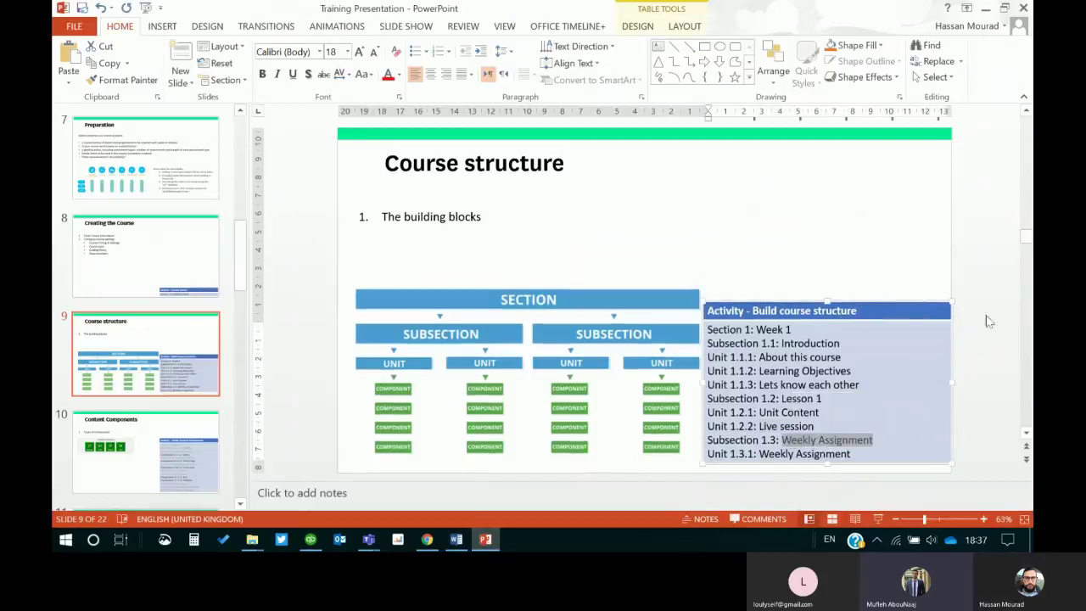
click(983, 8)
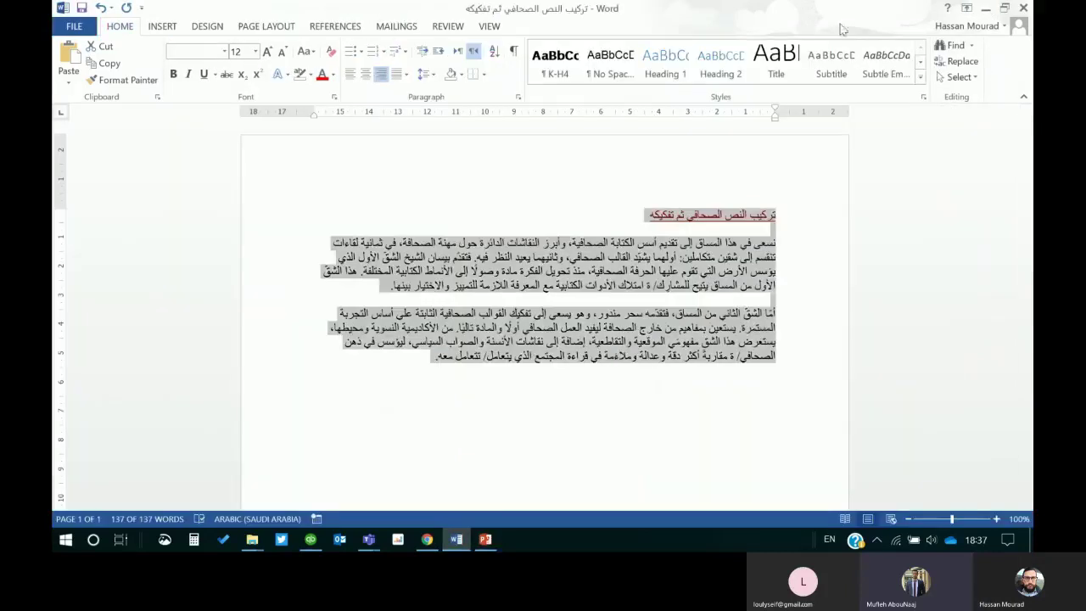
click(985, 9)
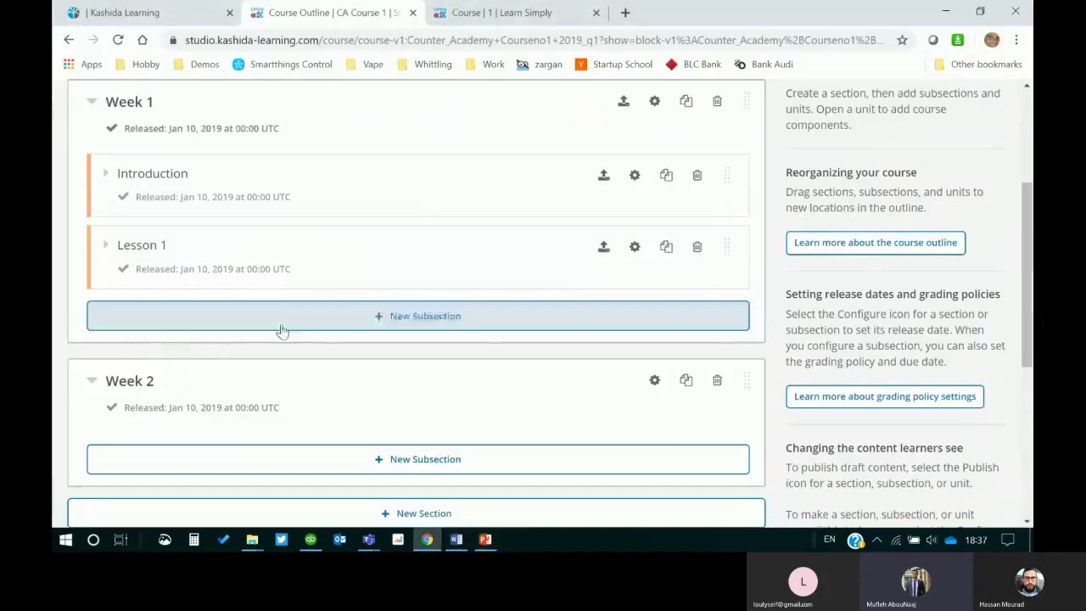
click(358, 316)
key(ctrl+v)
click(487, 353)
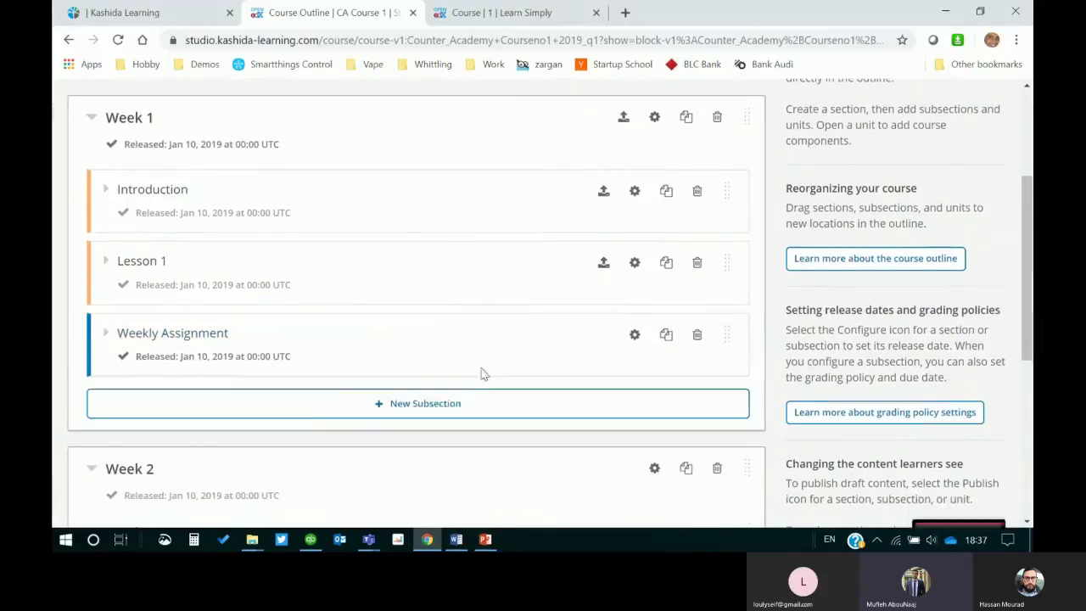
click(104, 331)
Step: Create a unit inside Weekly Assignment and title it 'Weekly Assignment'
click(484, 538)
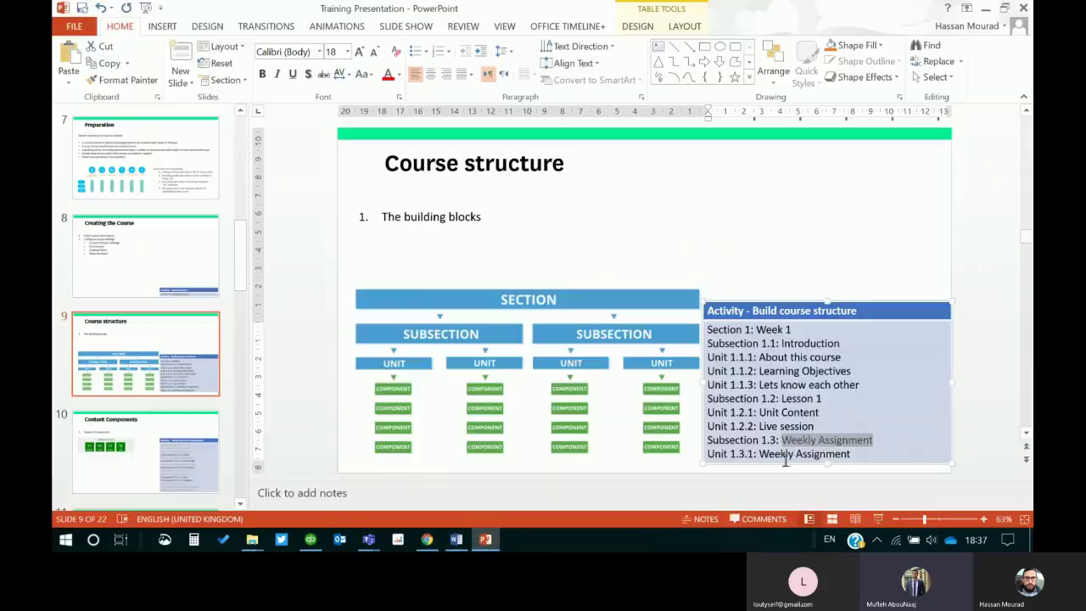
drag(850, 455, 759, 455)
key(ctrl+c)
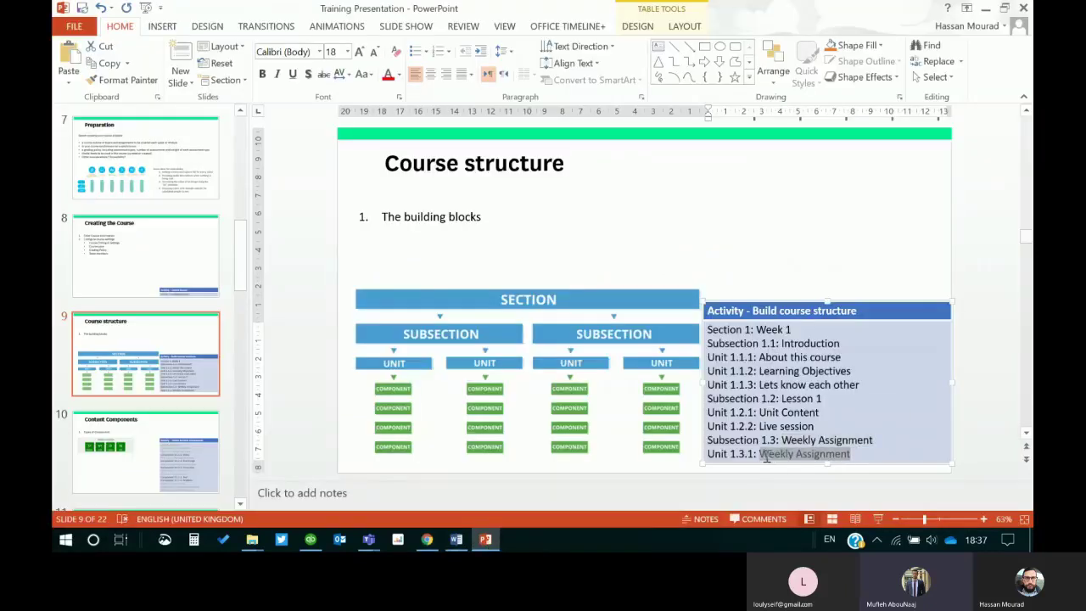
click(877, 235)
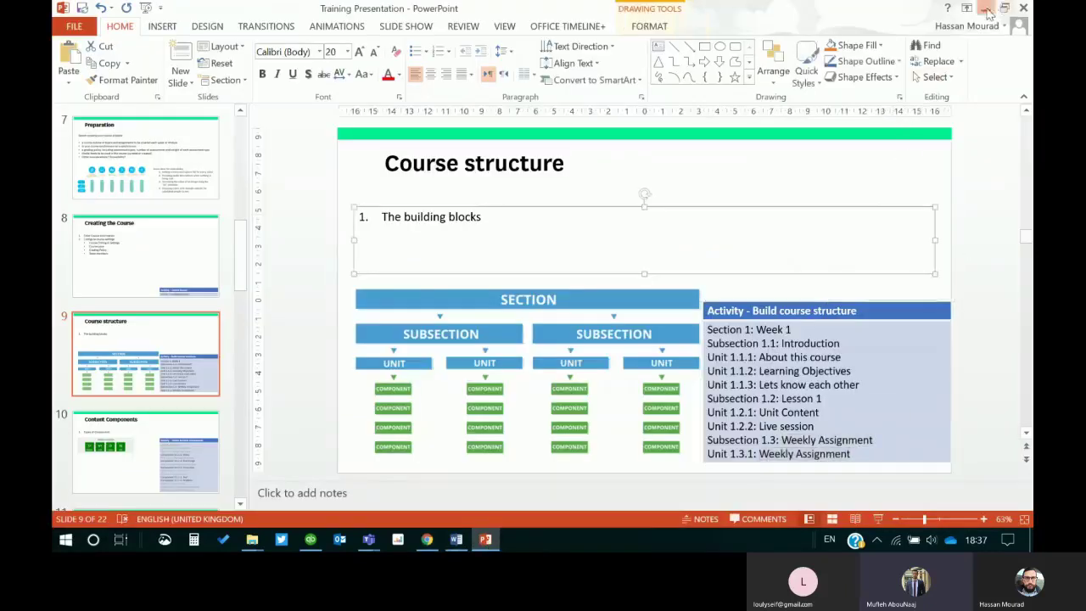
click(984, 7)
click(399, 417)
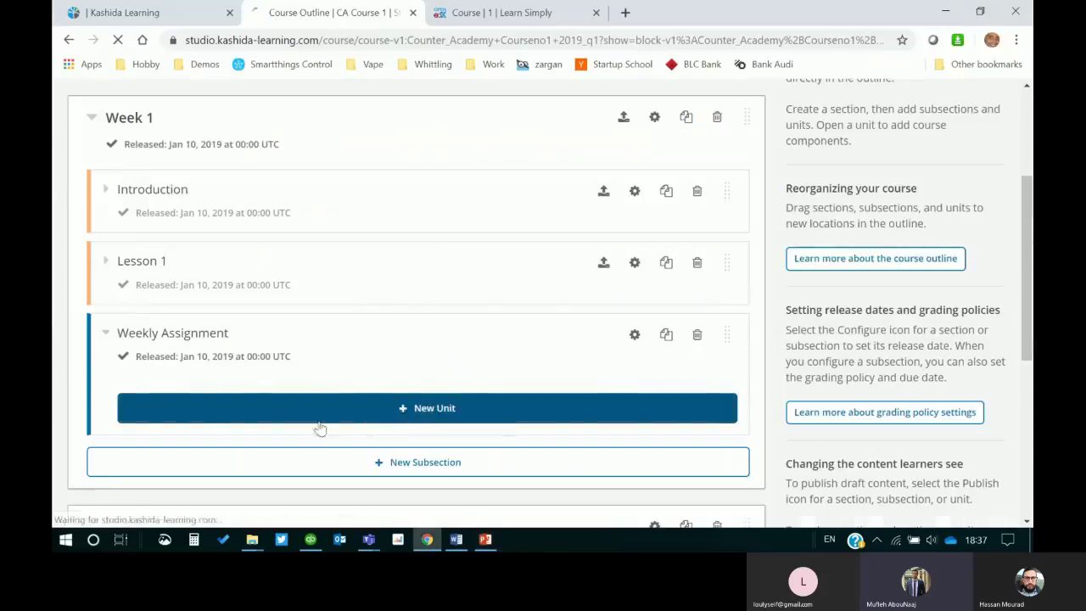
key(ctrl+v)
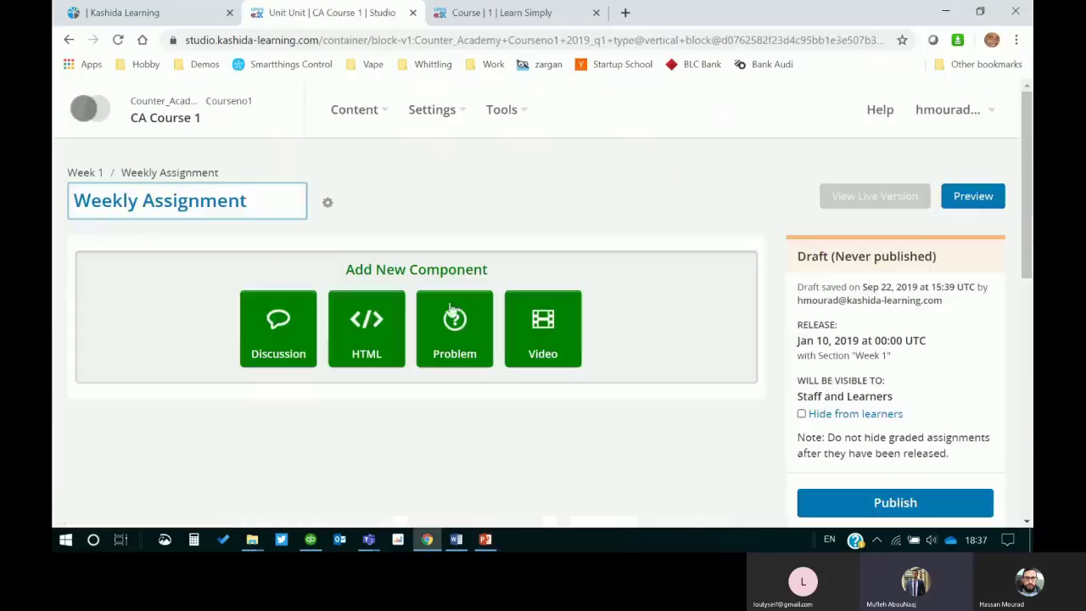
click(429, 211)
Step: Return to the Week 1 outline, collapse Introduction, and collapse then re-expand Lesson 1 to show its units
click(87, 174)
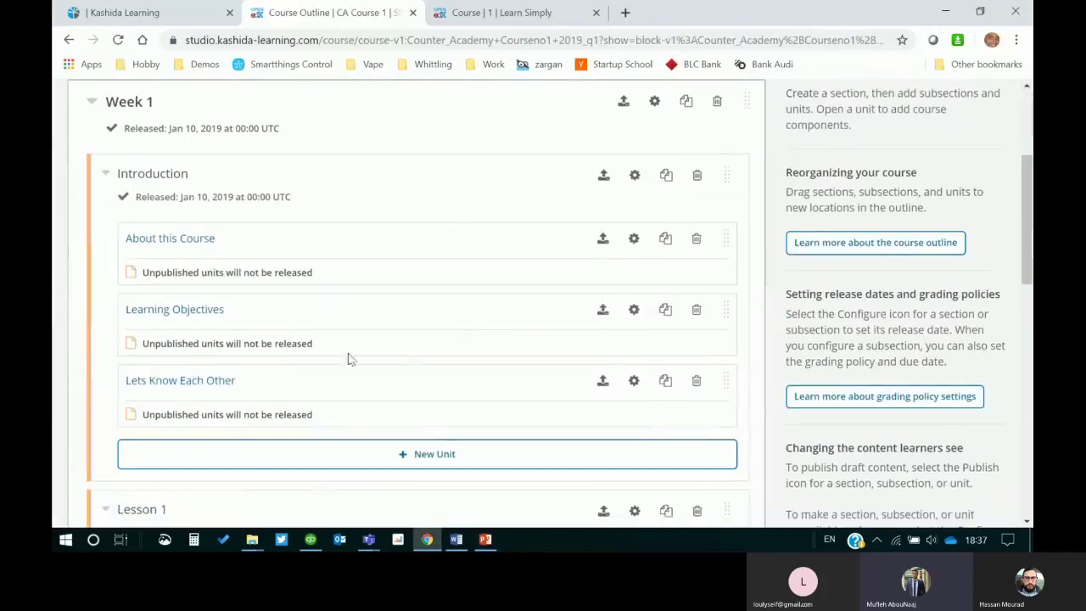
click(103, 178)
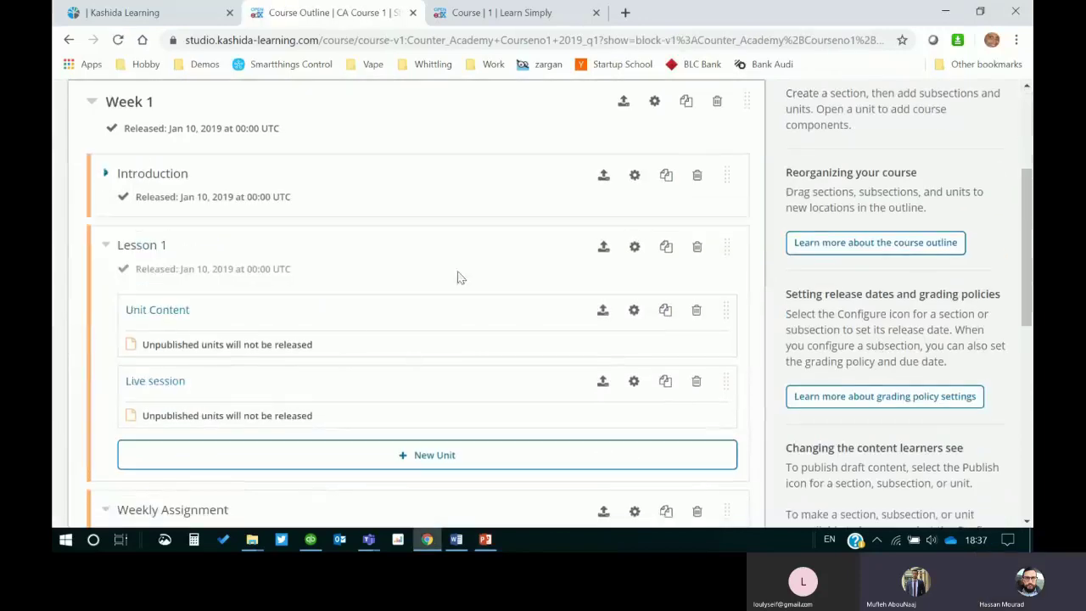
scroll(439, 370, down, 1)
click(105, 170)
click(105, 169)
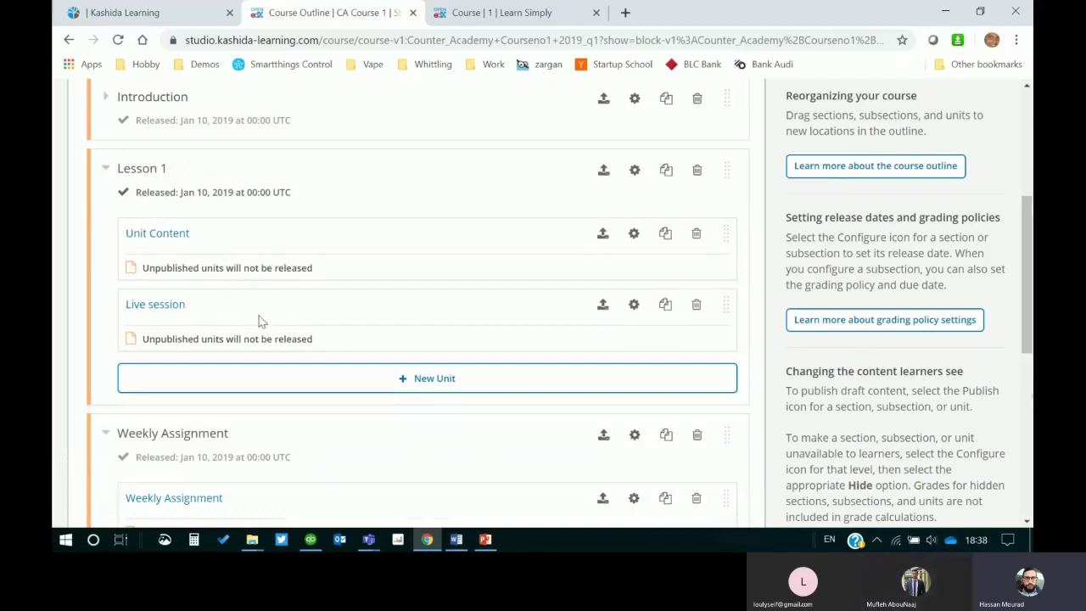
scroll(175, 322, down, 1)
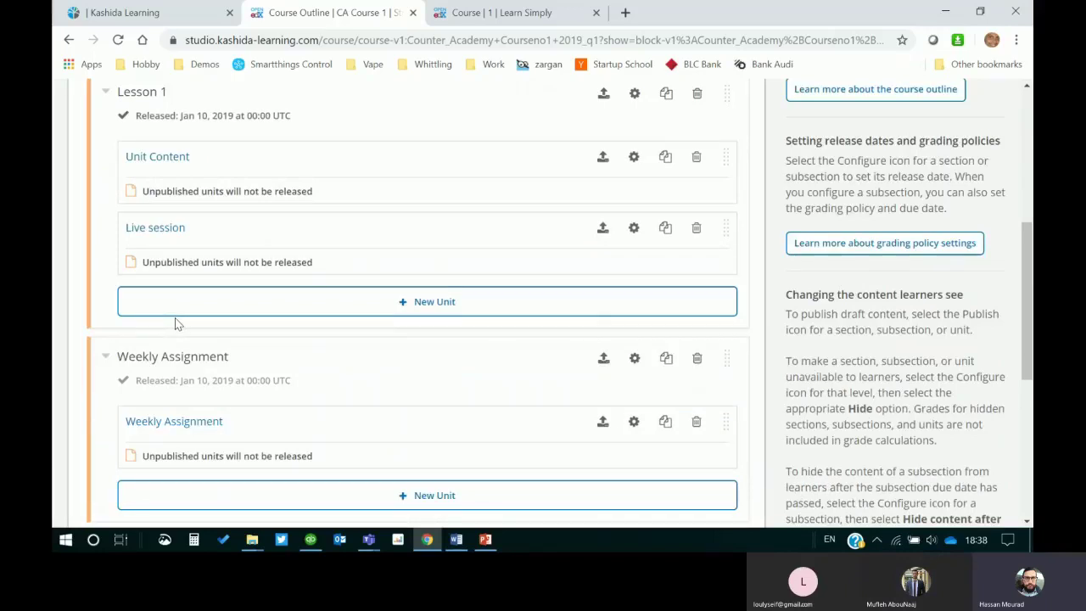
scroll(205, 347, up, 5)
scroll(262, 322, down, 2)
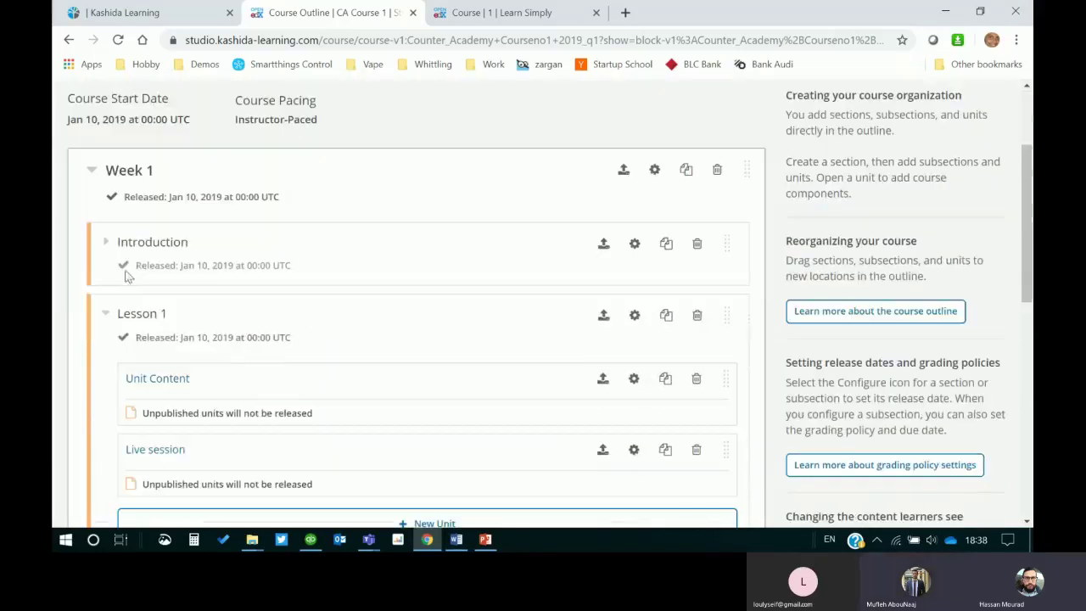
Step: Expand Introduction and review all Week 1 units down to the empty Week 2, then return to the top
click(104, 243)
scroll(322, 345, down, 2)
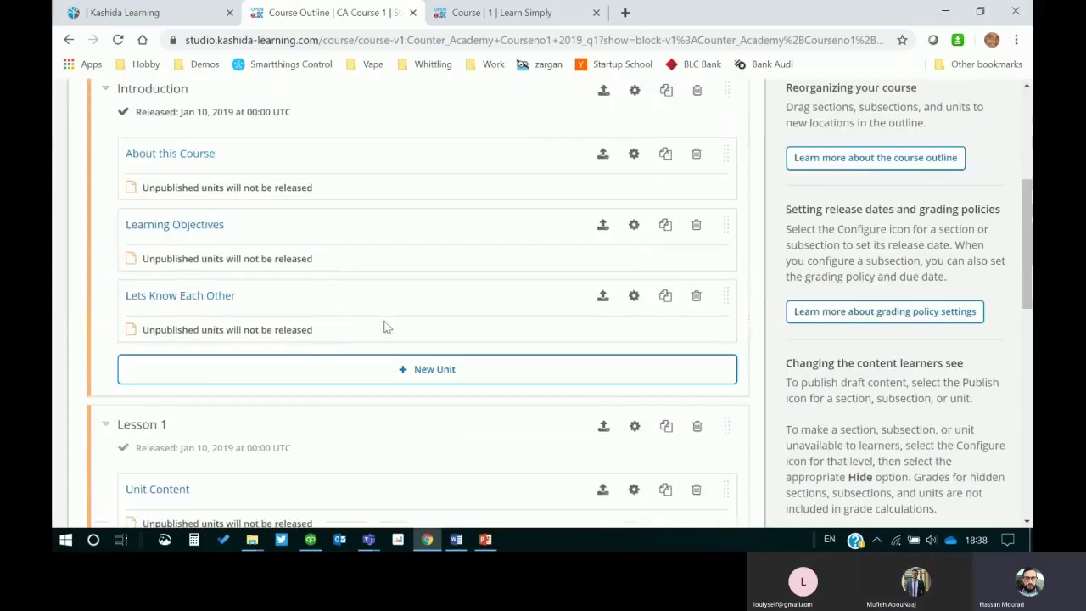
scroll(382, 326, up, 3)
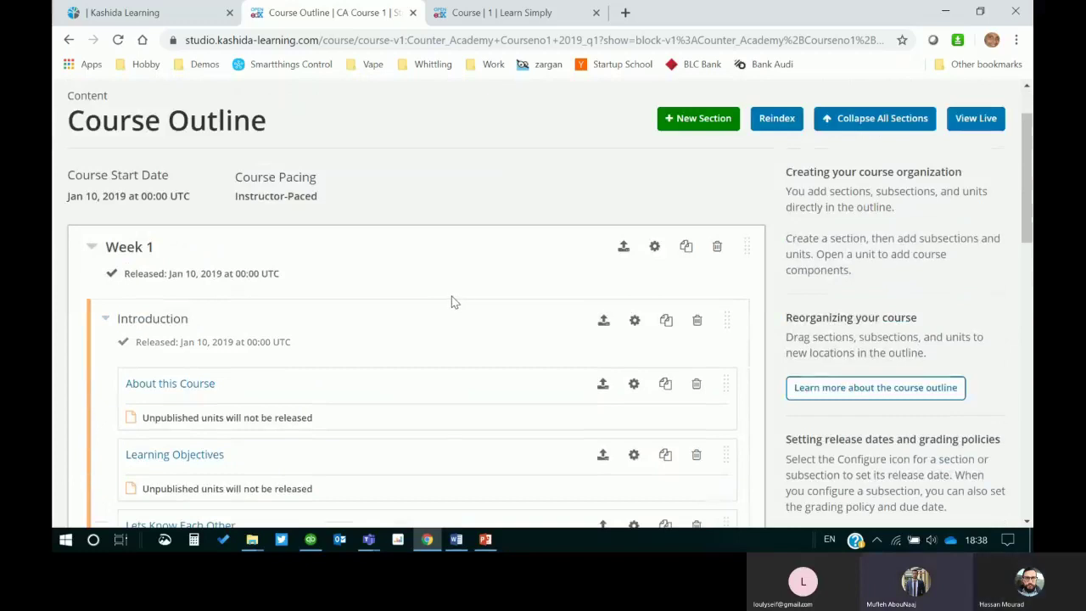
scroll(453, 293, down, 6)
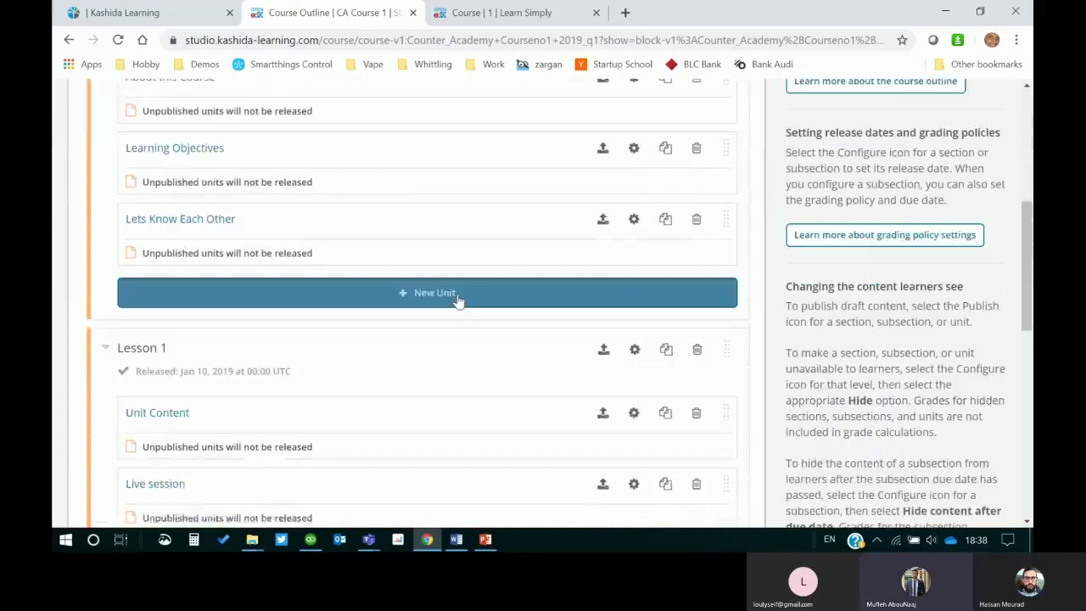
scroll(458, 298, down, 3)
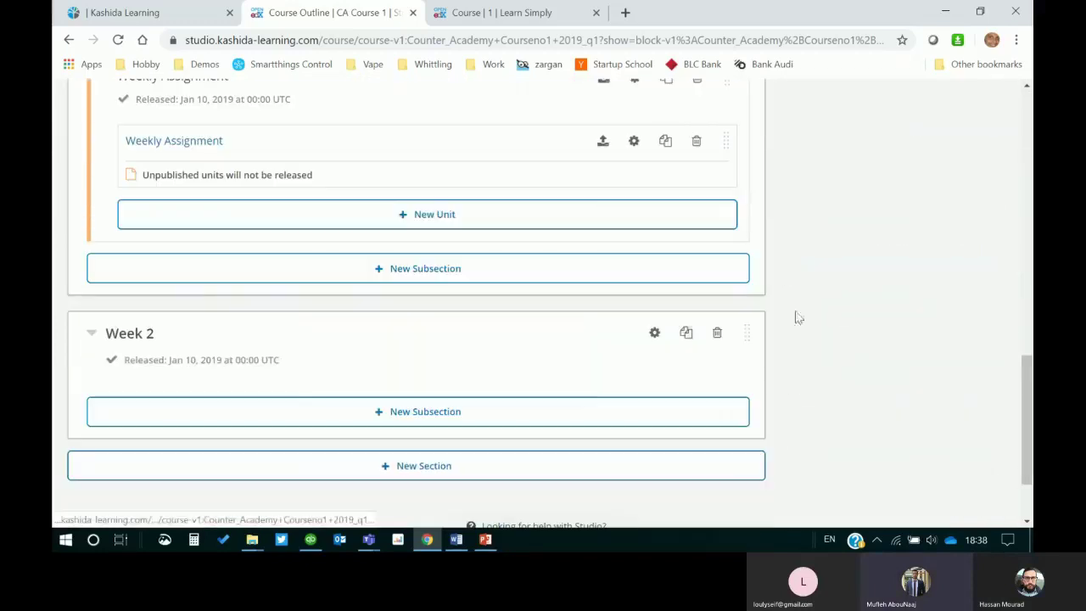
scroll(800, 257, up, 4)
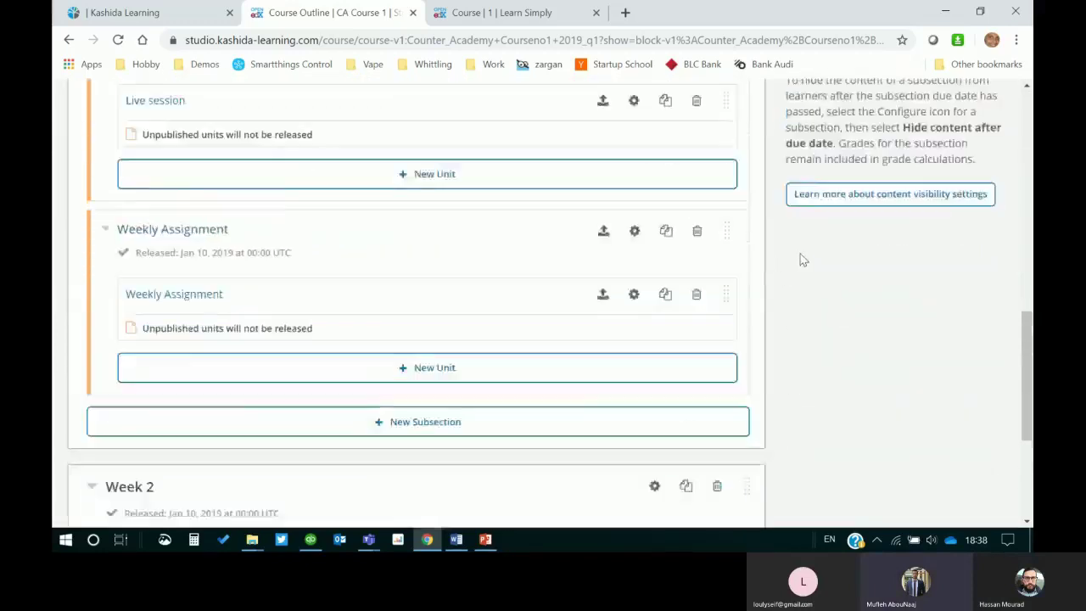
scroll(796, 252, up, 6)
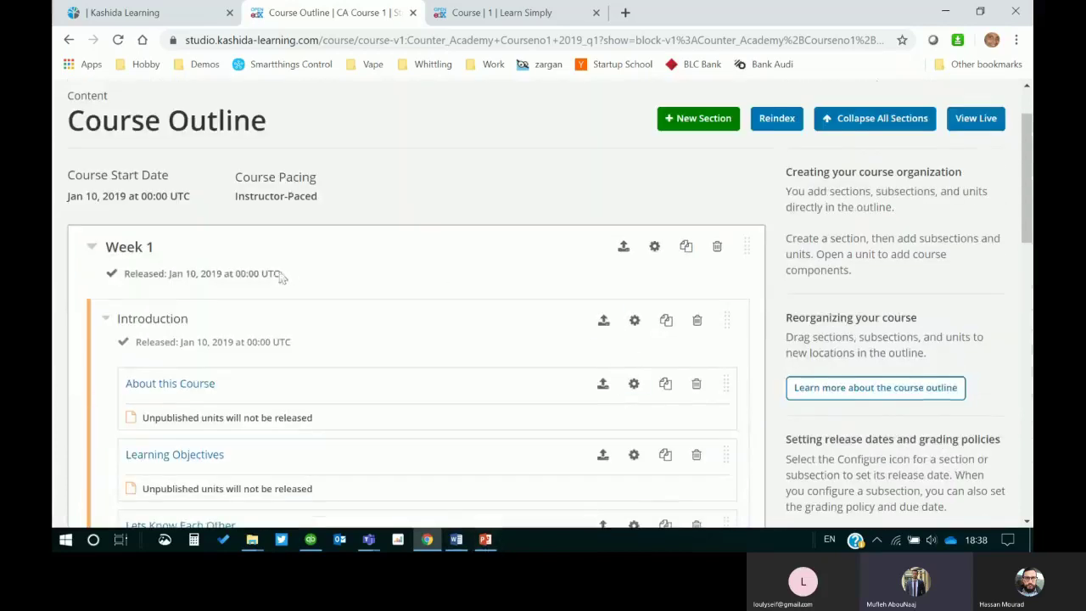
scroll(411, 286, up, 1)
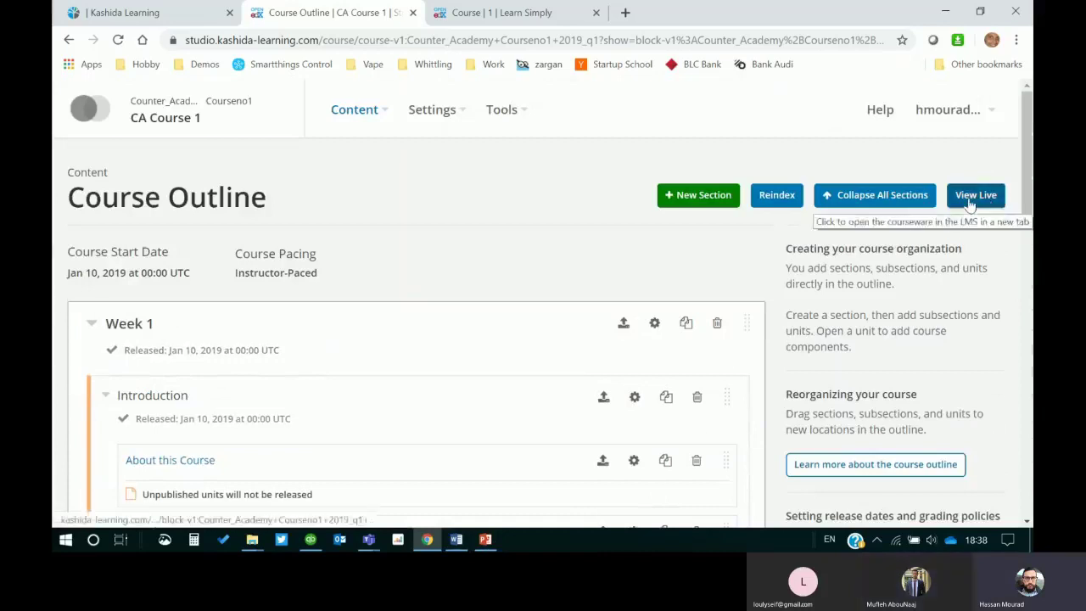
Step: Open the live course in a new tab, viewing it as a Learner
click(973, 199)
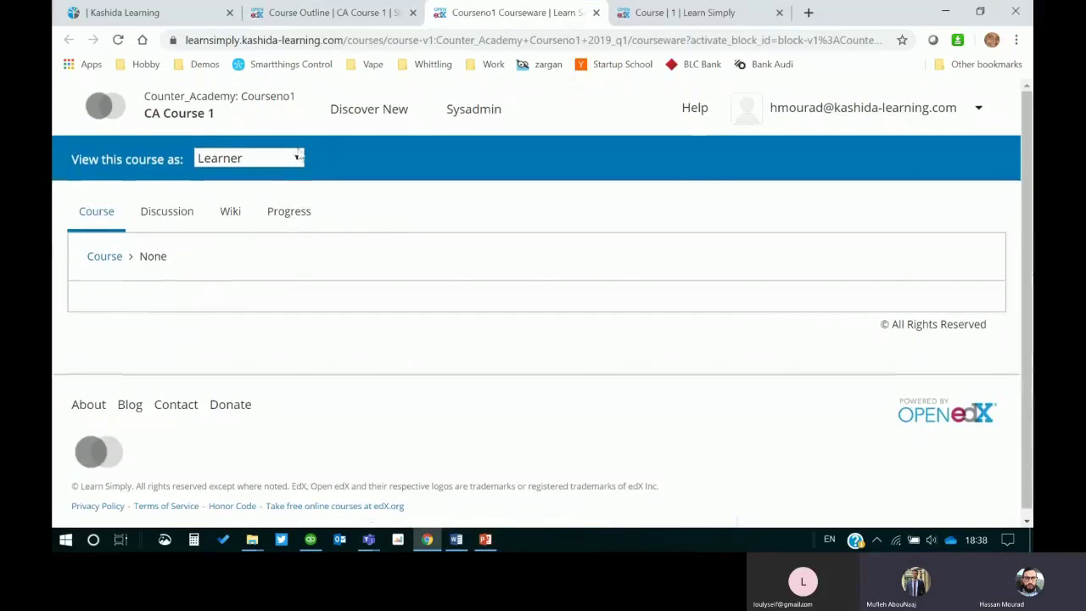
click(302, 156)
click(246, 193)
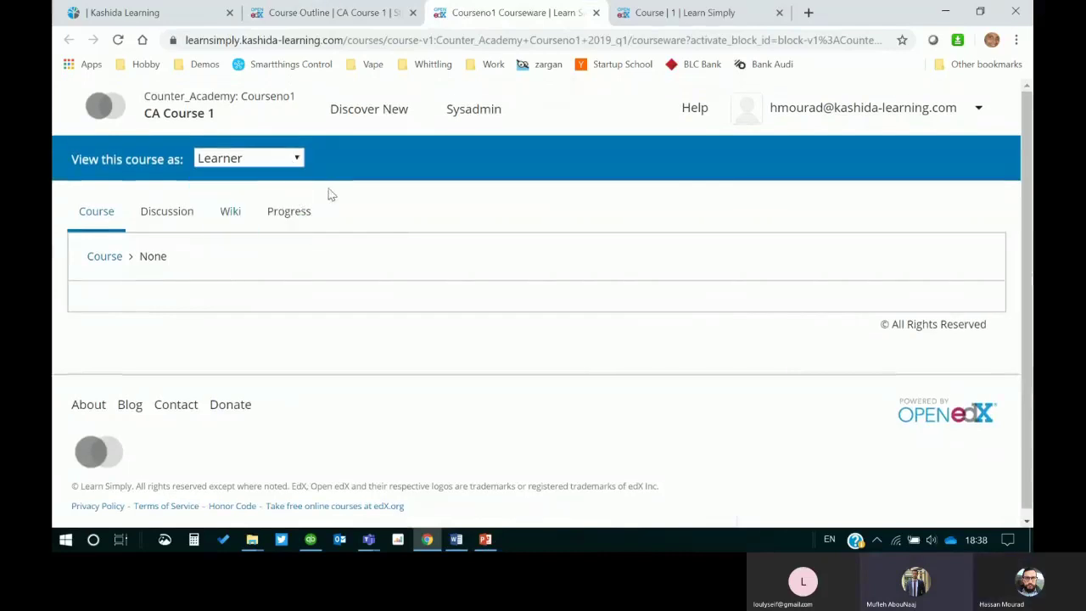
Step: Leave the live LMS courseware tab and return to the Studio course outline
mouse_move(390, 14)
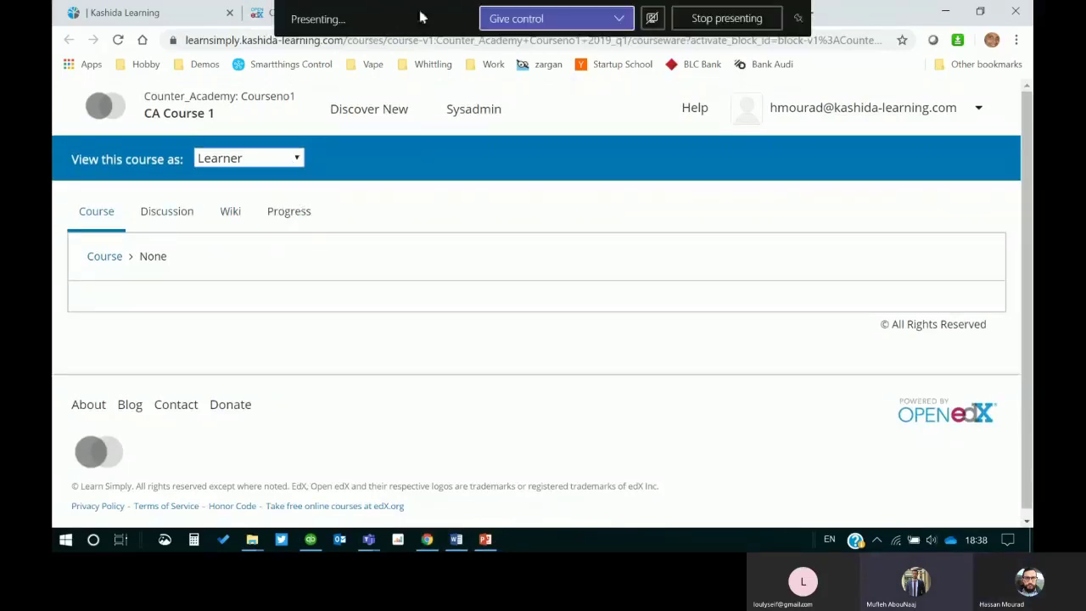
click(614, 26)
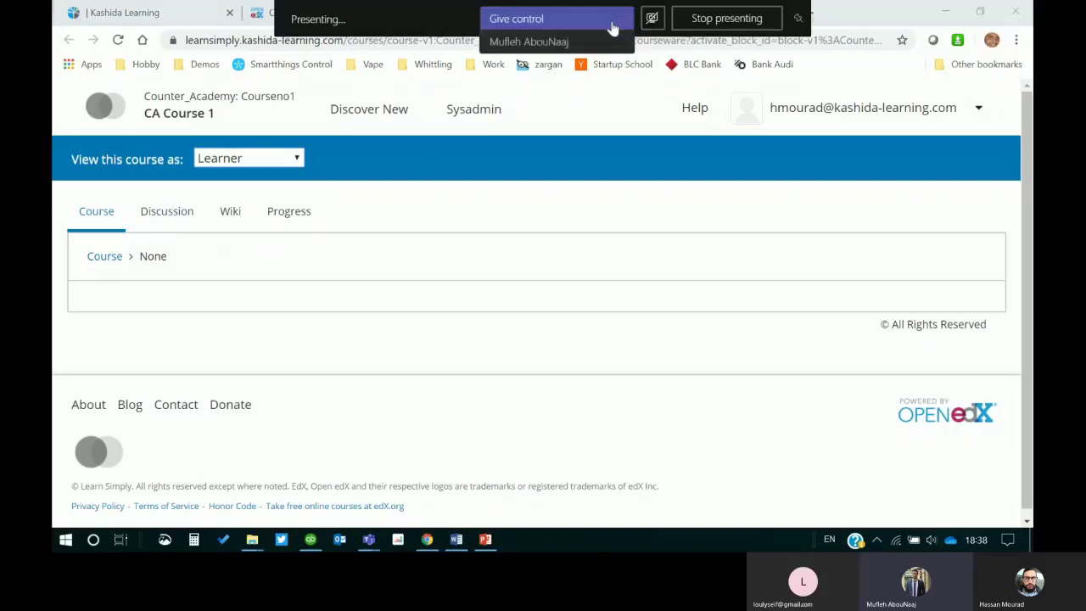
click(466, 214)
click(260, 15)
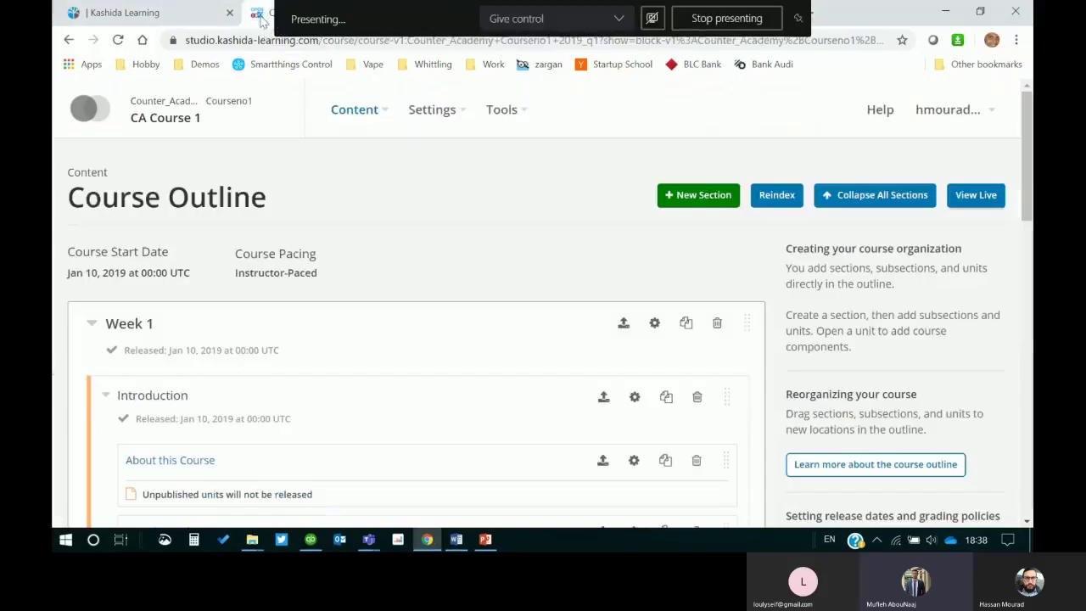
Step: Collapse Week 1's Introduction subsection and switch to the PowerPoint training presentation
scroll(441, 286, down, 1)
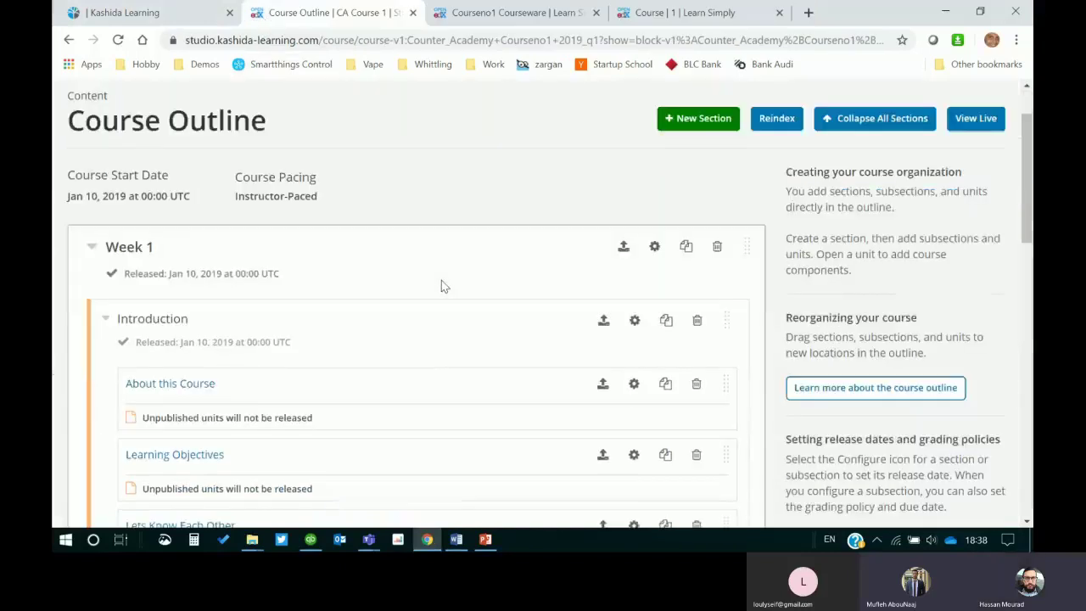
scroll(450, 255, up, 1)
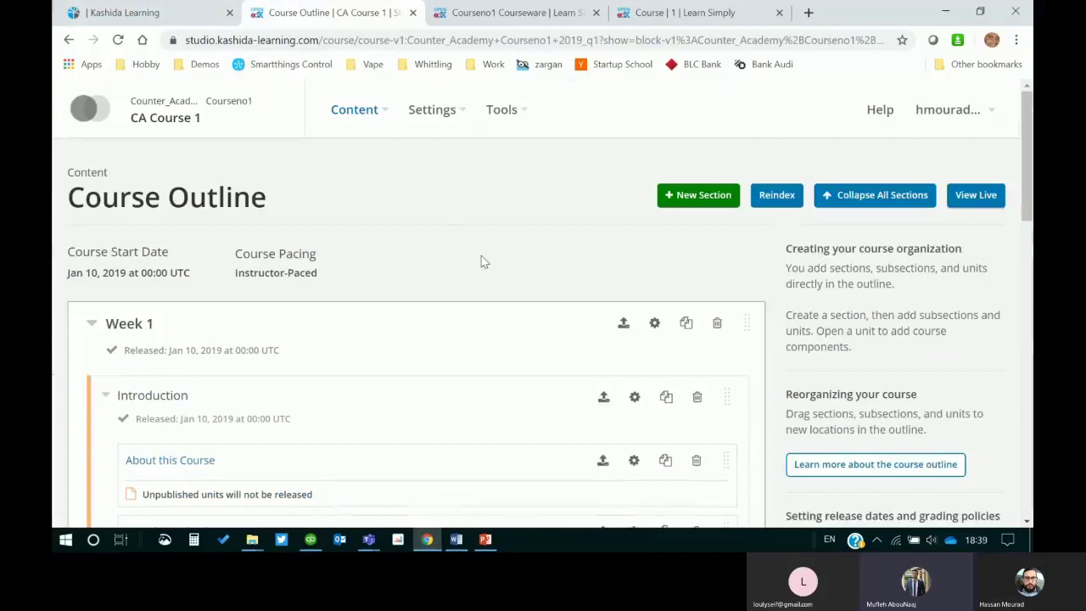
scroll(487, 252, down, 1)
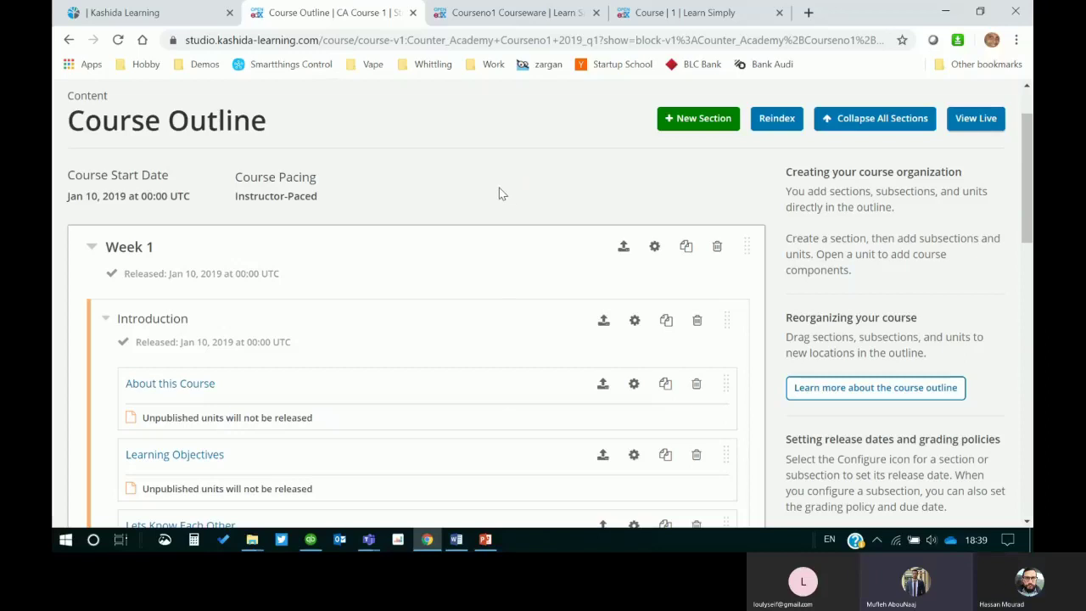
click(105, 319)
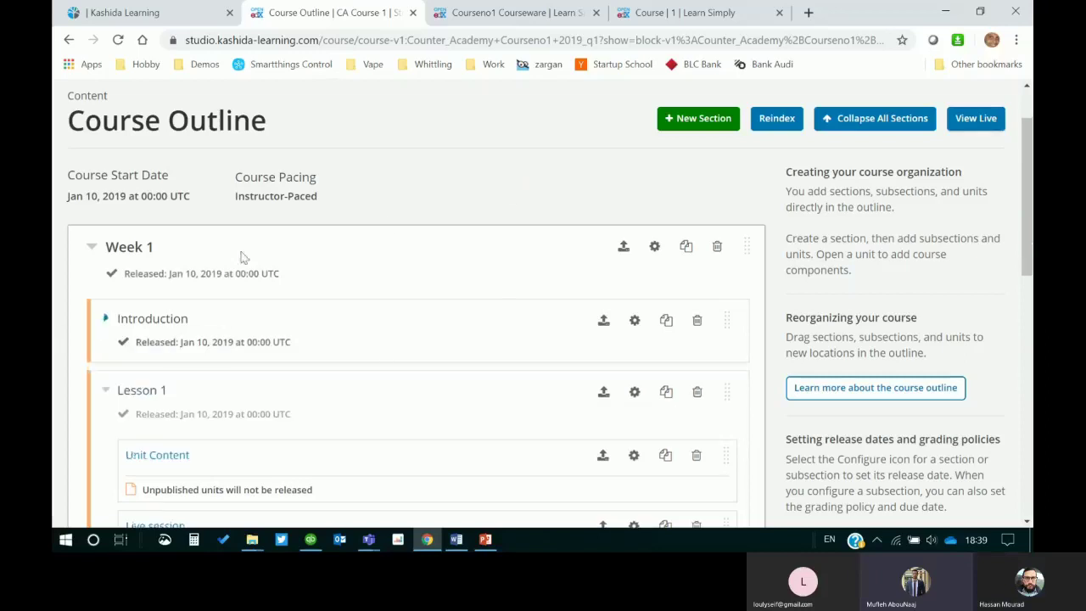
key(alt+Tab)
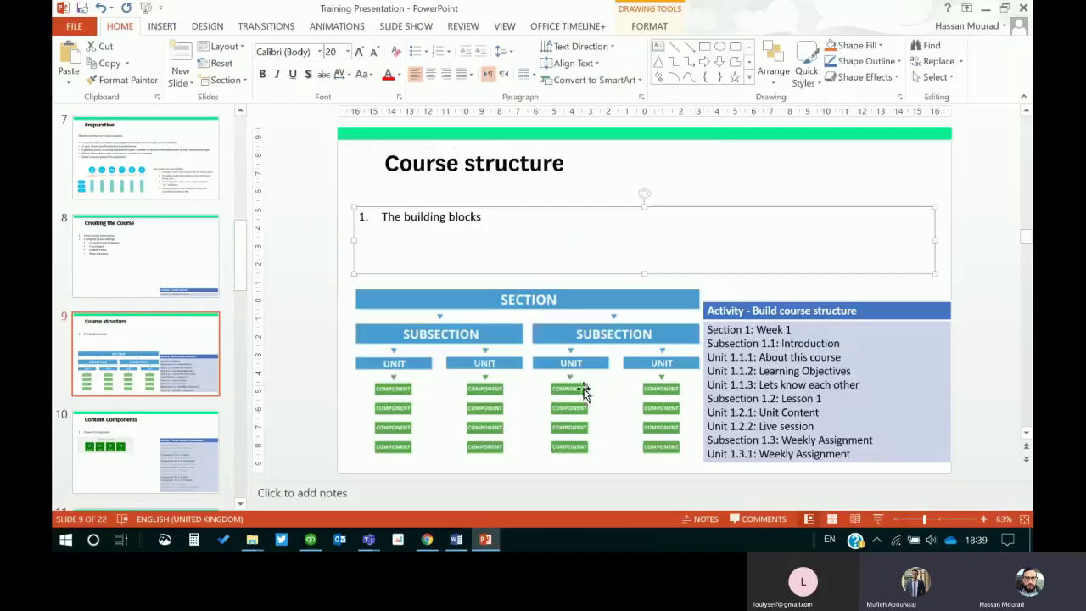
Step: Deselect the text box and present the Course structure slide as a full-screen slide show
click(995, 316)
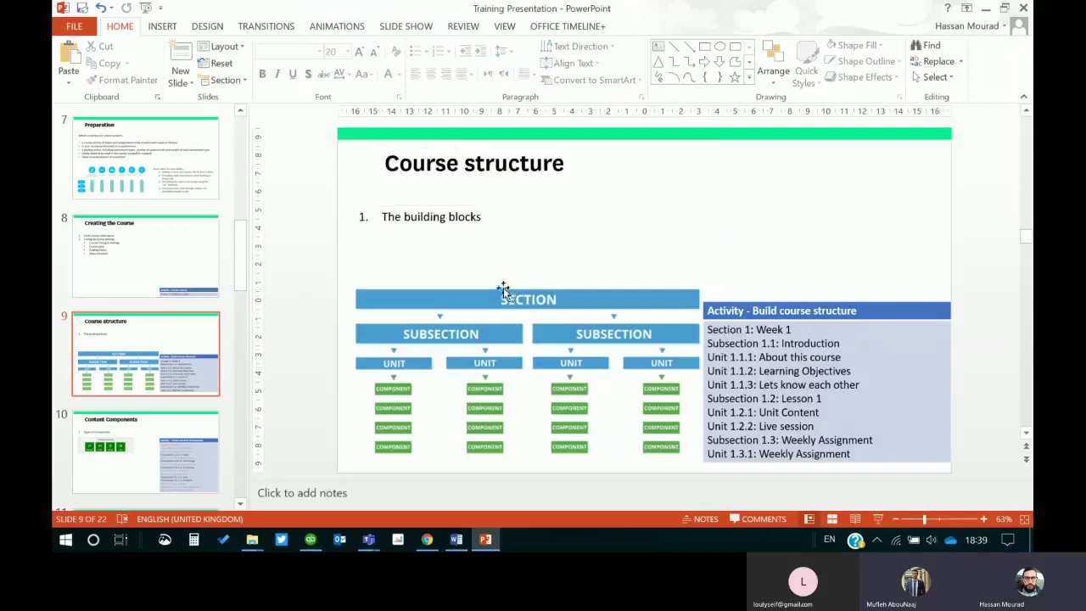
click(879, 519)
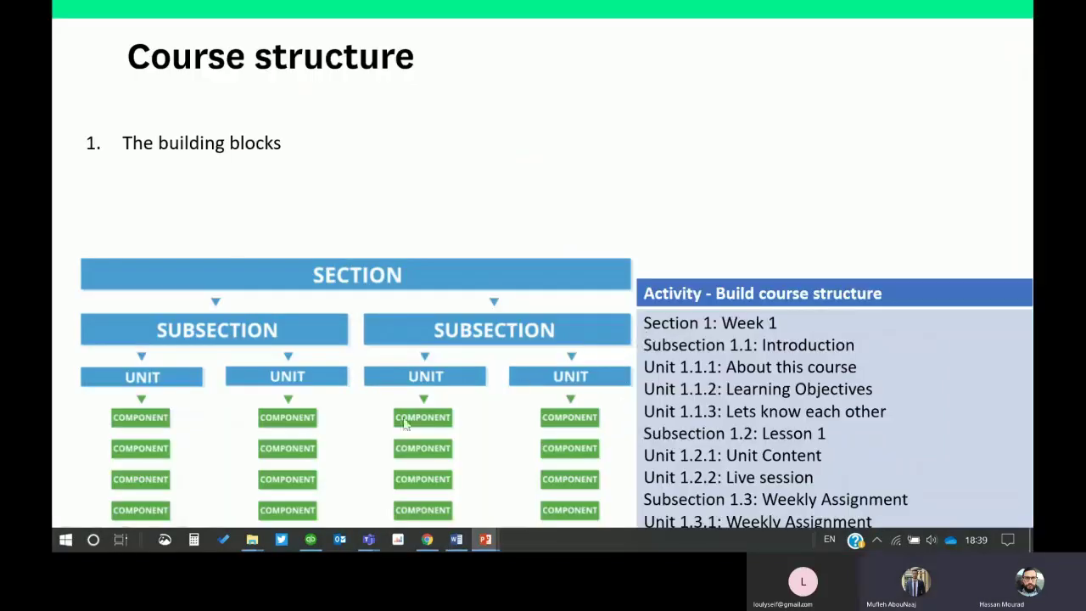
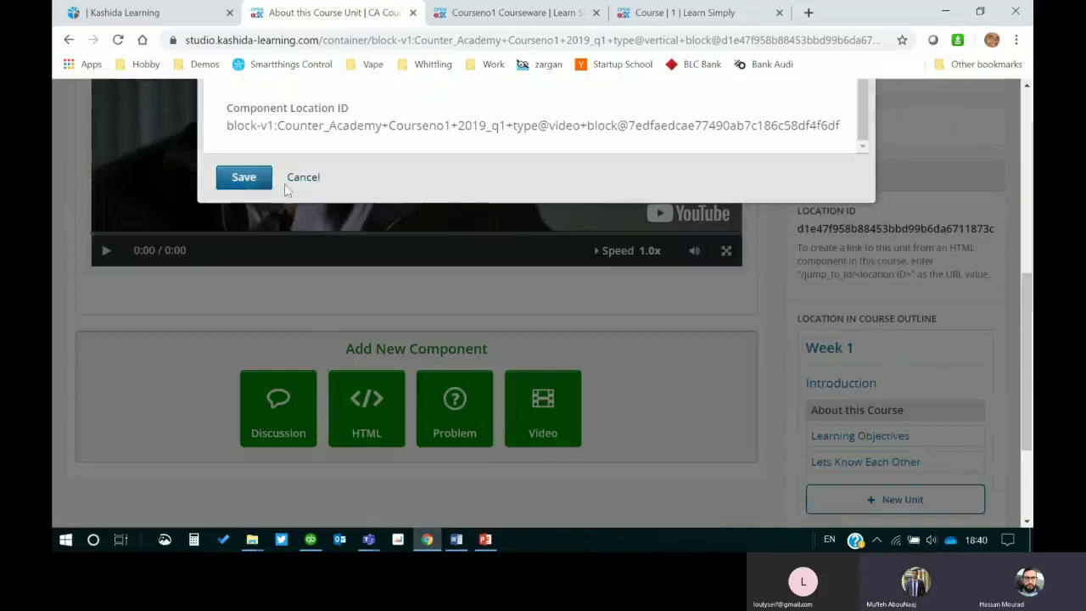
Step: Cancel the video editor unsaved and open Content > Files & Uploads in a new tab
click(306, 180)
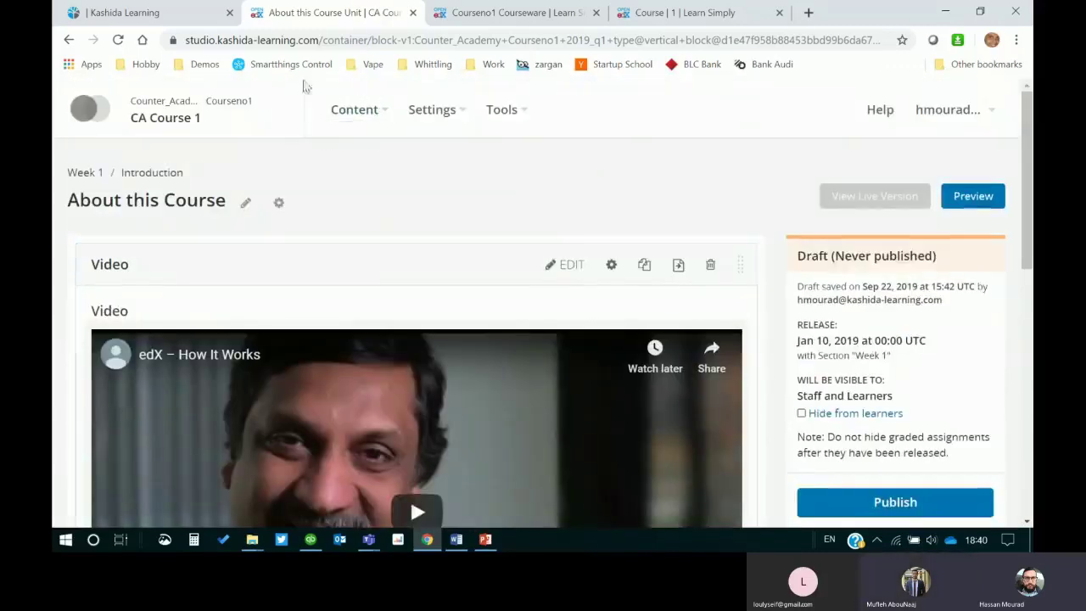
click(387, 117)
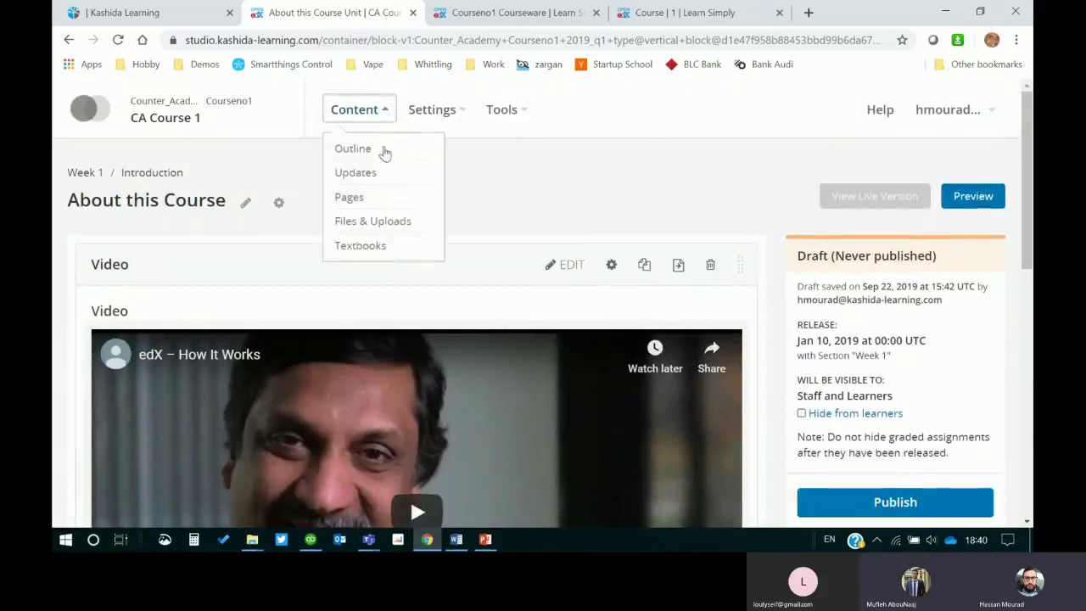
right_click(376, 227)
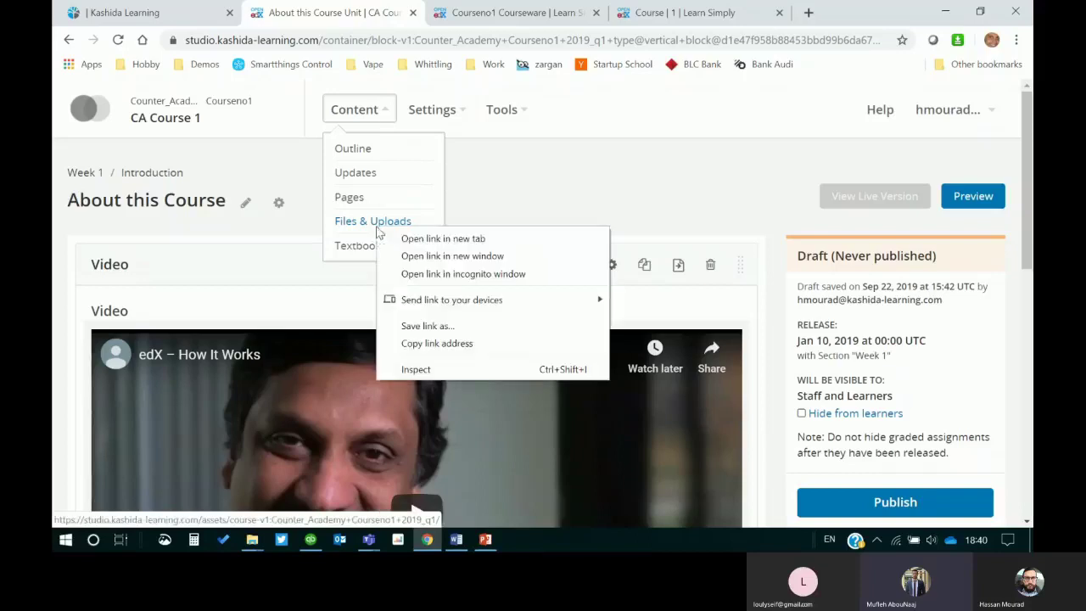
key(Escape)
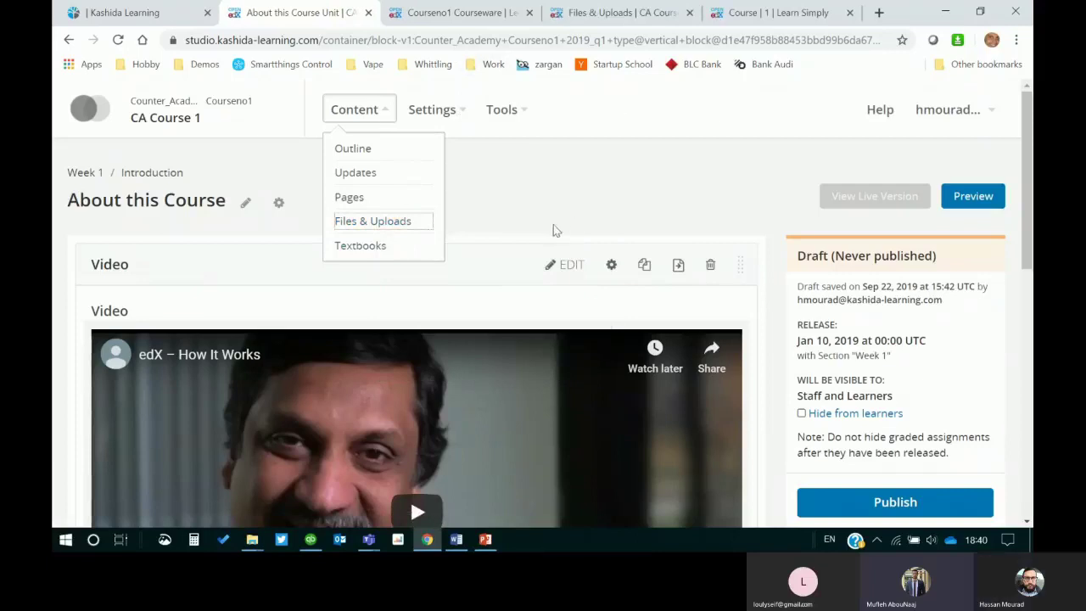
Step: Upload Hala.mp4 from the CAAJ Training folder to the course's Files & Uploads
click(577, 8)
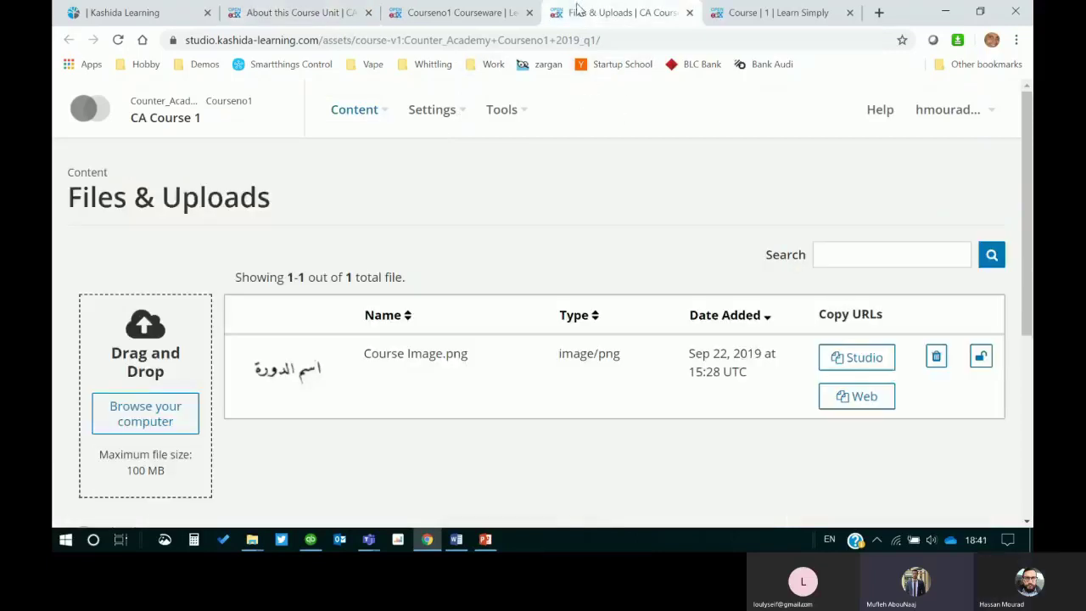
click(169, 414)
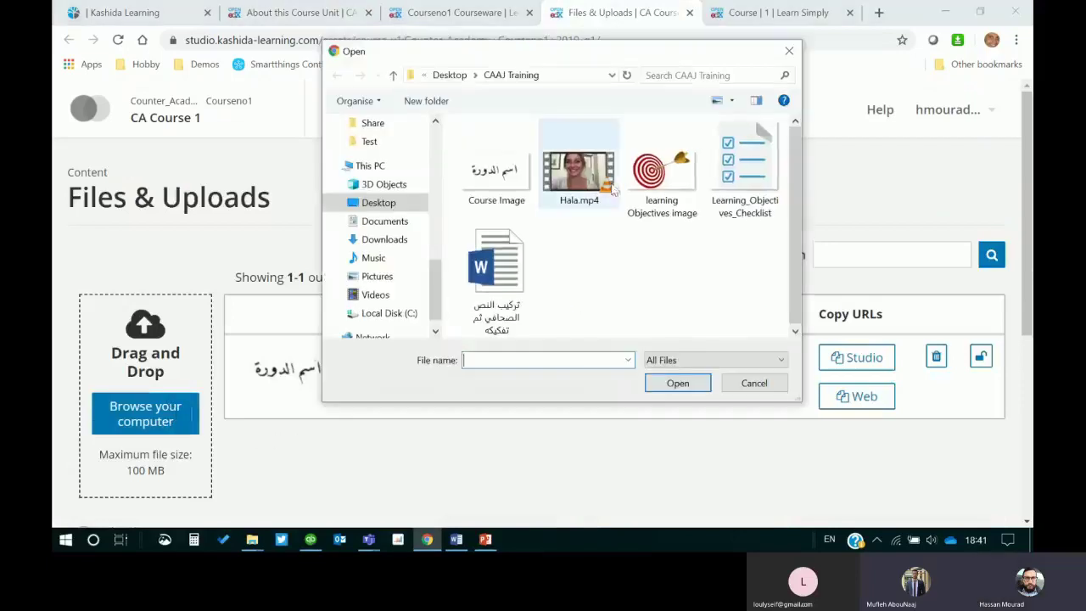
click(575, 175)
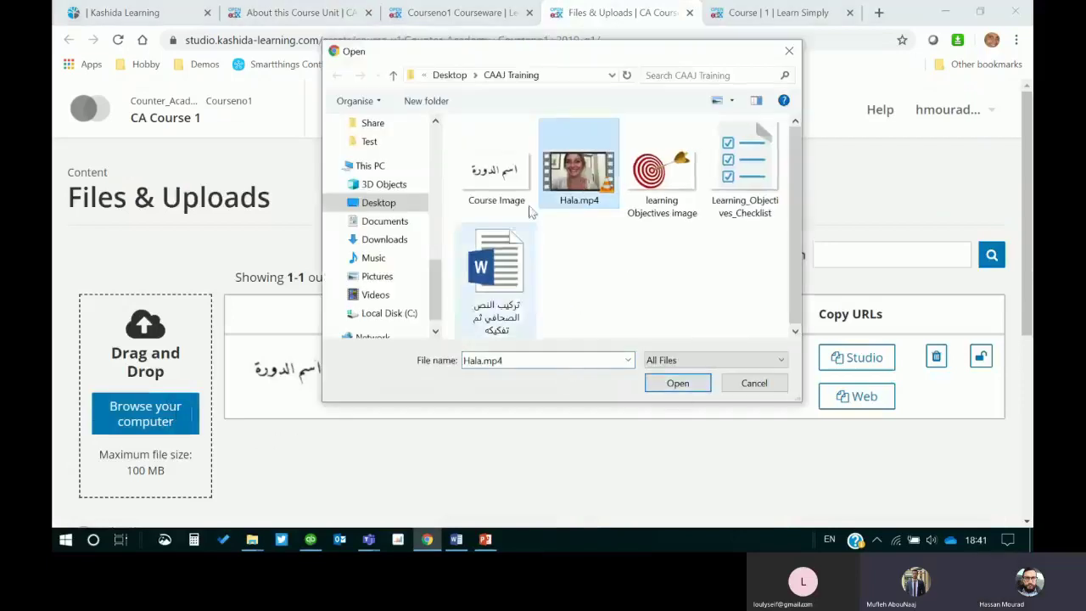
drag(542, 61, 624, 97)
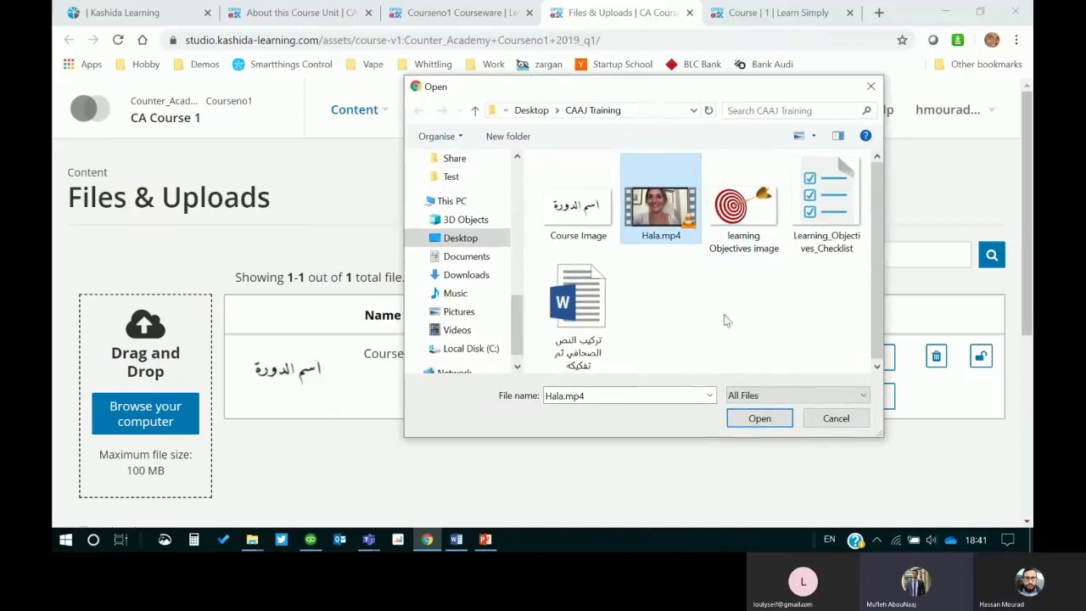
click(770, 424)
click(764, 419)
scroll(502, 273, down, 1)
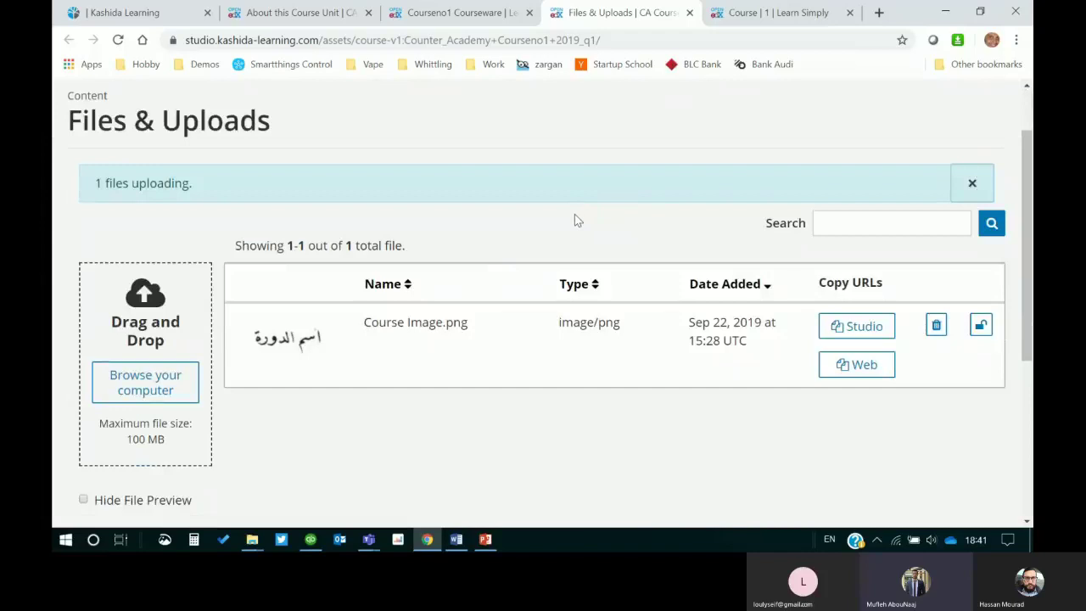
Step: Return to the About this Course unit tab and close the content menu
scroll(574, 219, up, 1)
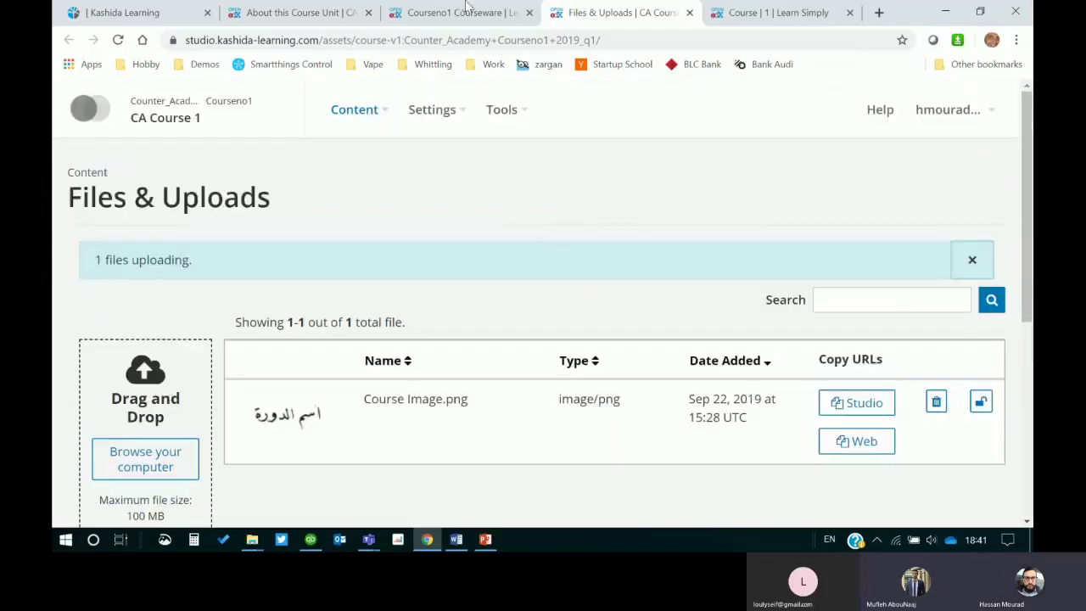
click(436, 13)
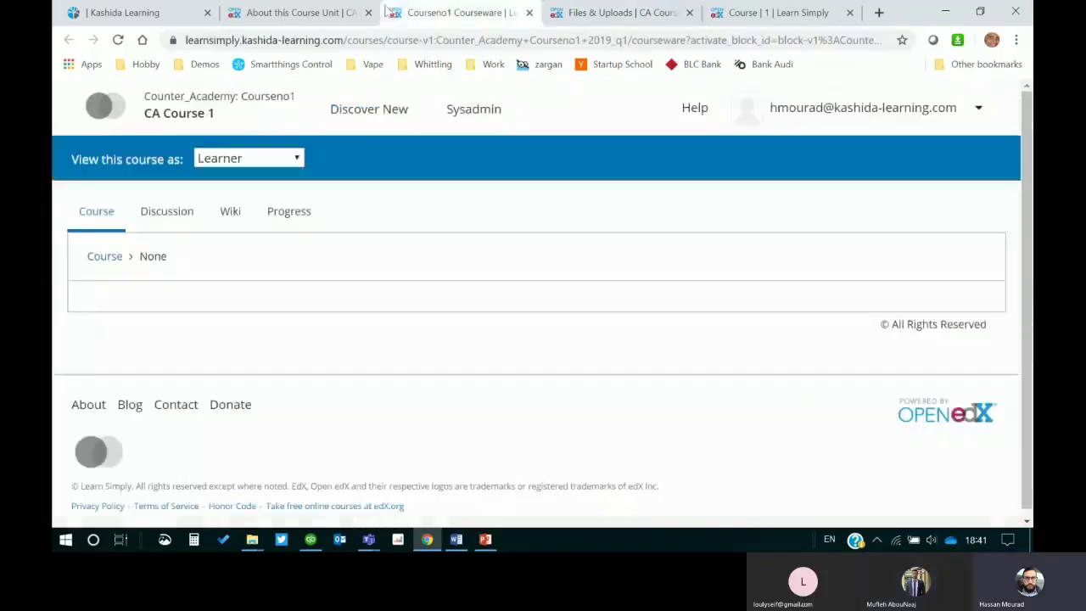
click(323, 12)
click(584, 190)
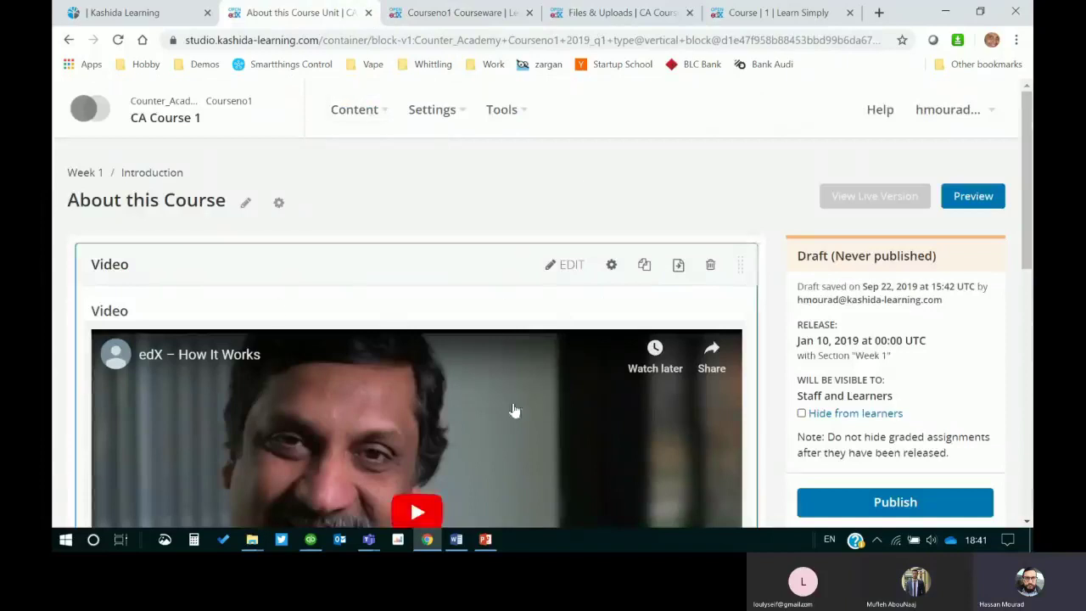
scroll(519, 407, down, 2)
scroll(547, 329, up, 2)
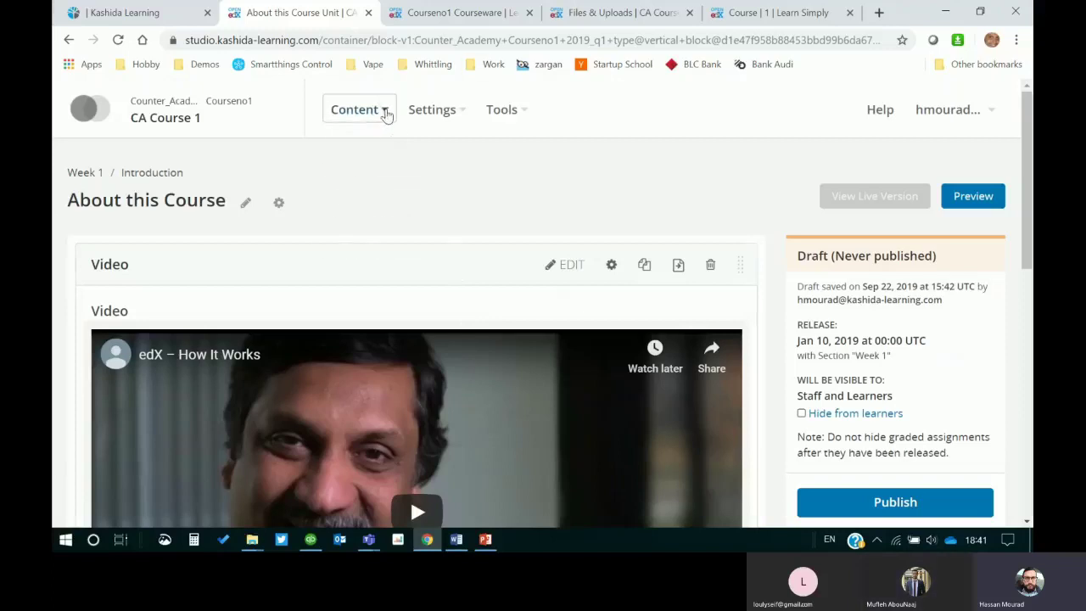
Step: Open a fresh Files & Uploads page in a new tab from the Content menu
click(383, 113)
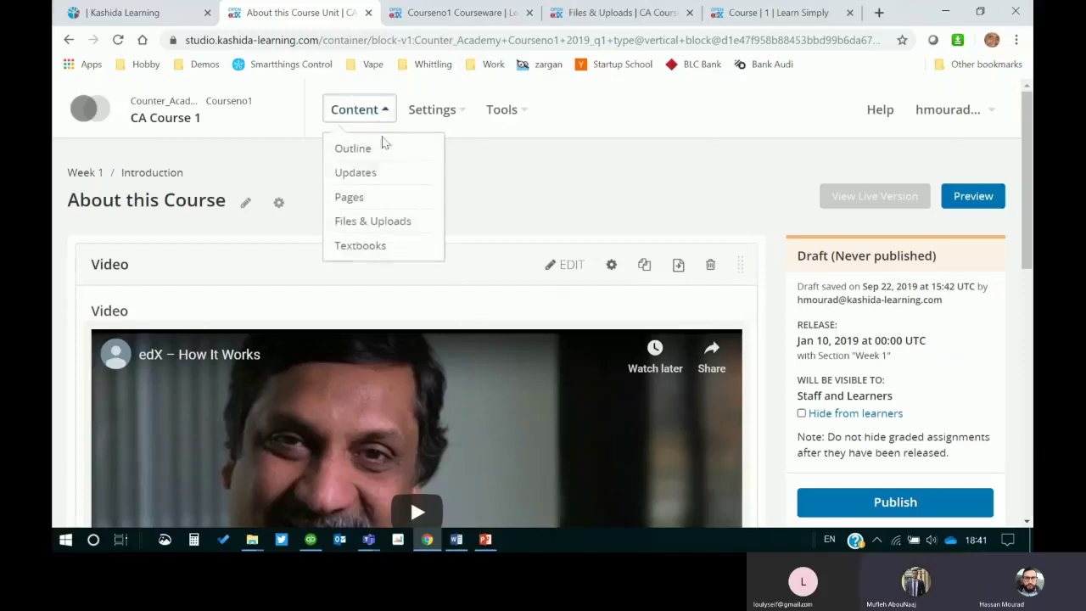
right_click(386, 229)
click(433, 236)
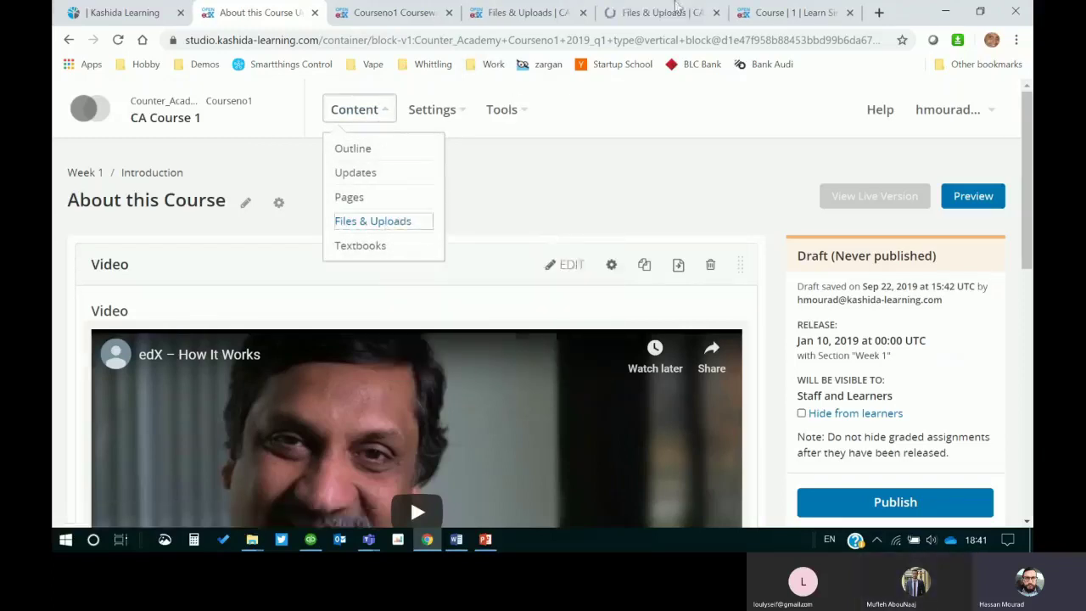
click(665, 18)
Step: On the other Files & Uploads page, copy the web URL of Hala.mp4.mov
scroll(430, 386, down, 3)
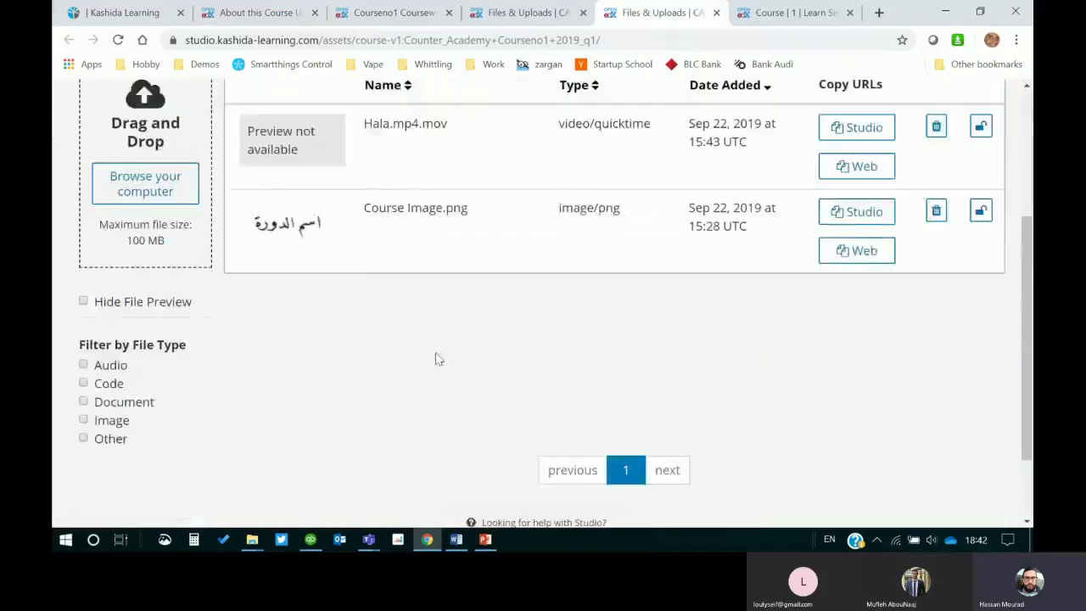
scroll(475, 348, up, 2)
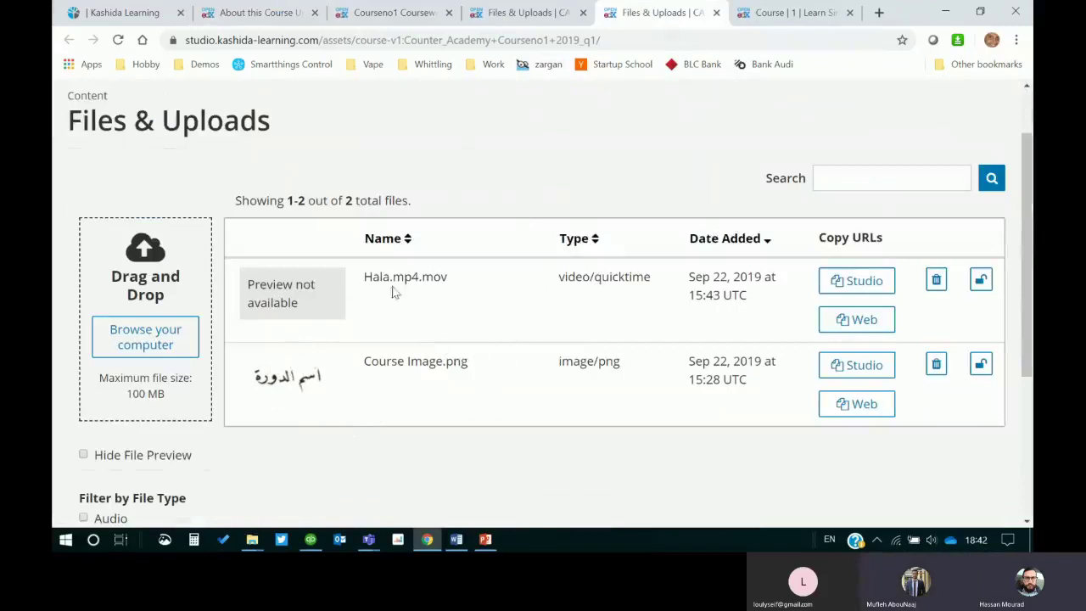
click(509, 15)
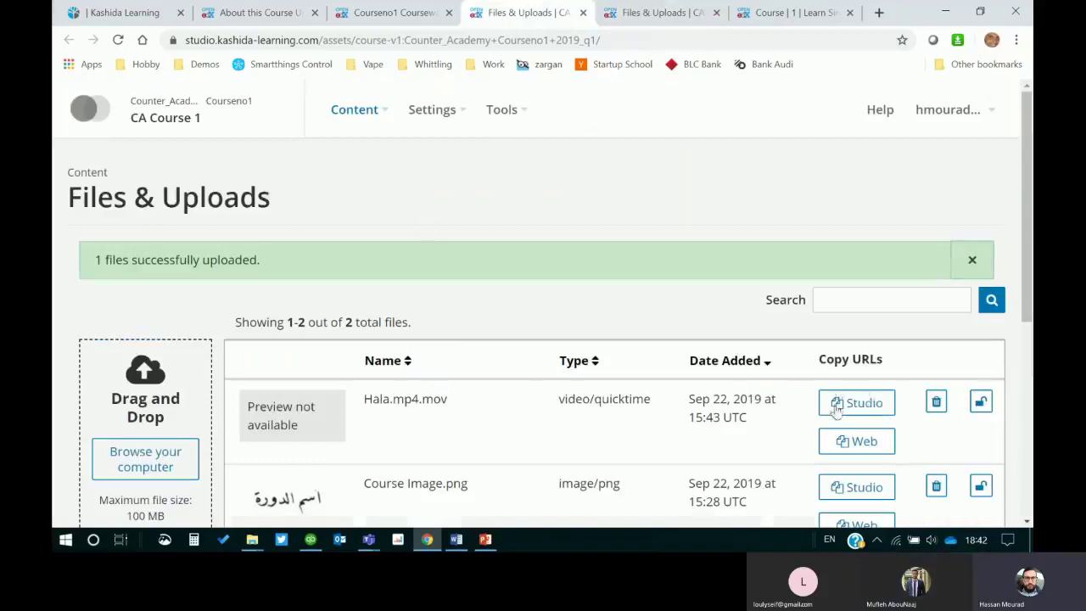
click(861, 445)
click(866, 457)
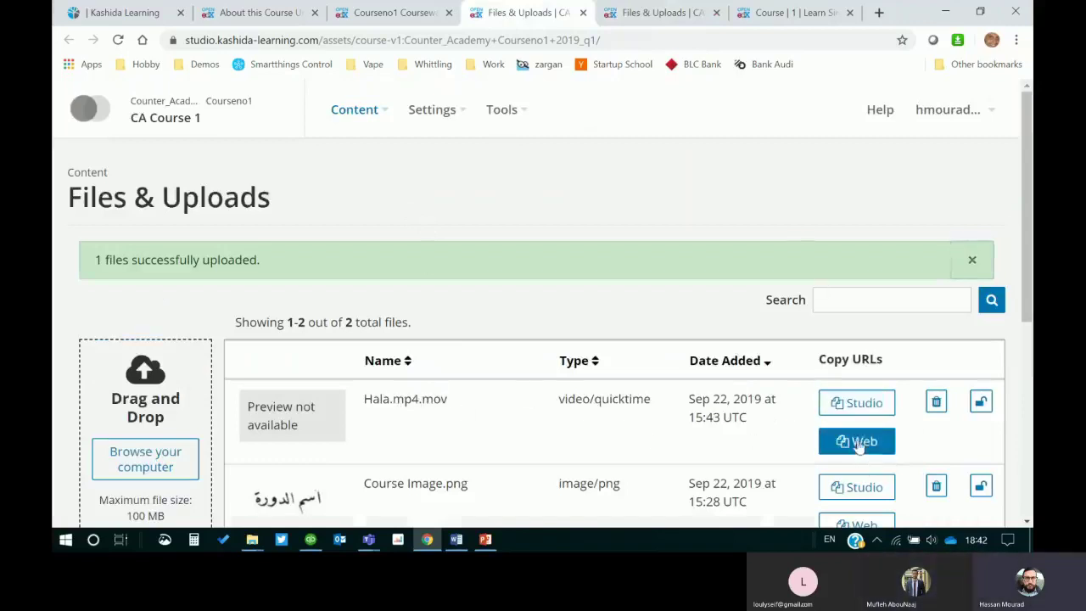
Step: Load the Hala.mp4.mov web URL in the learner page tab, reload it, then close it
click(797, 14)
click(785, 40)
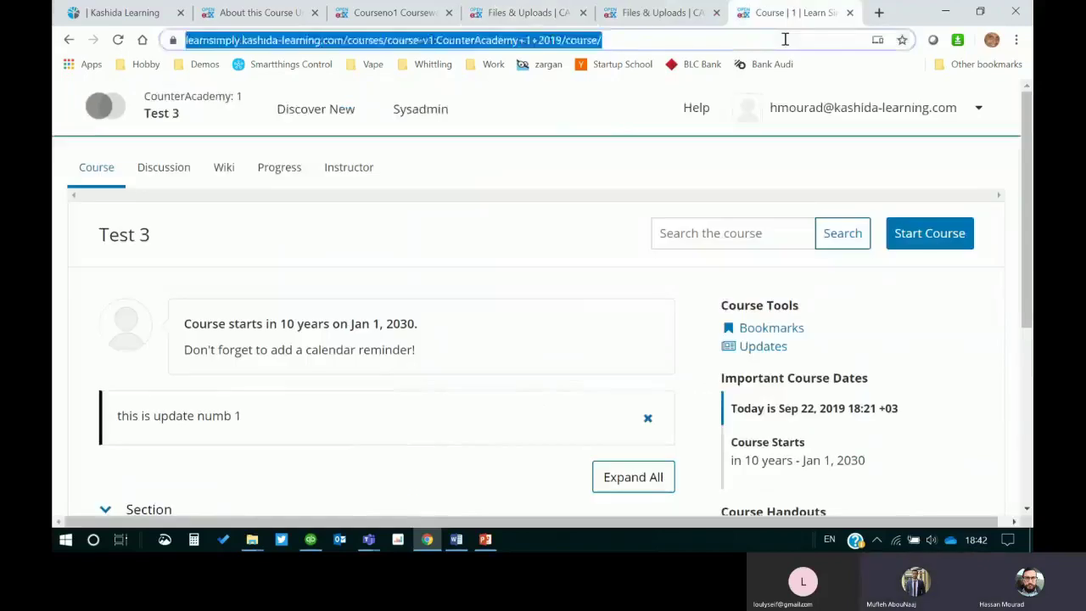
key(ctrl+v)
key(Return)
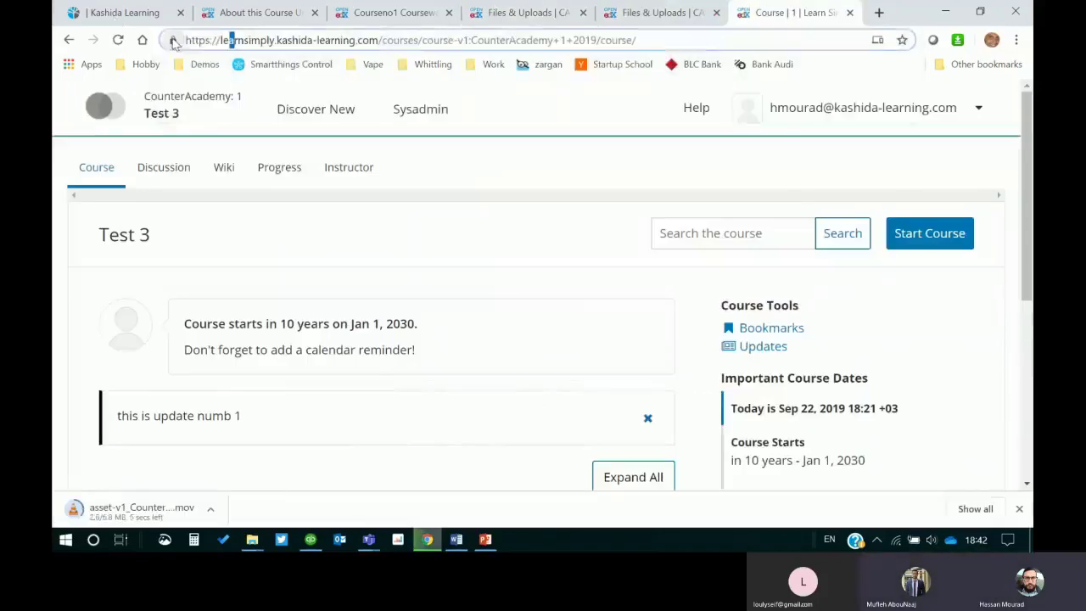
key(F5)
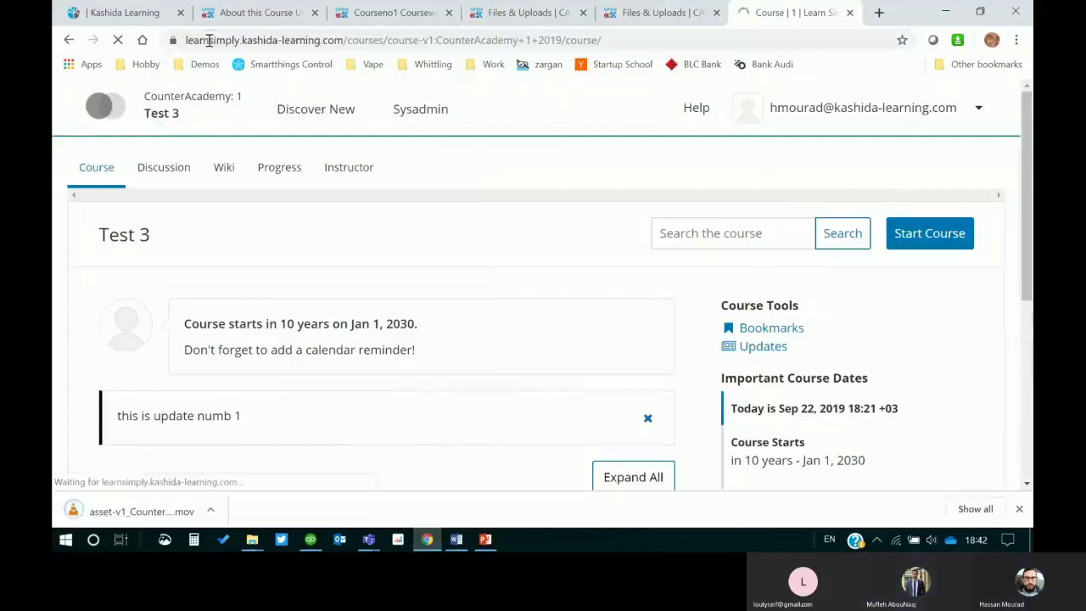
click(849, 12)
Step: Copy the Hala.mp4.mov web URL again and open it in the second Files & Uploads tab
click(841, 441)
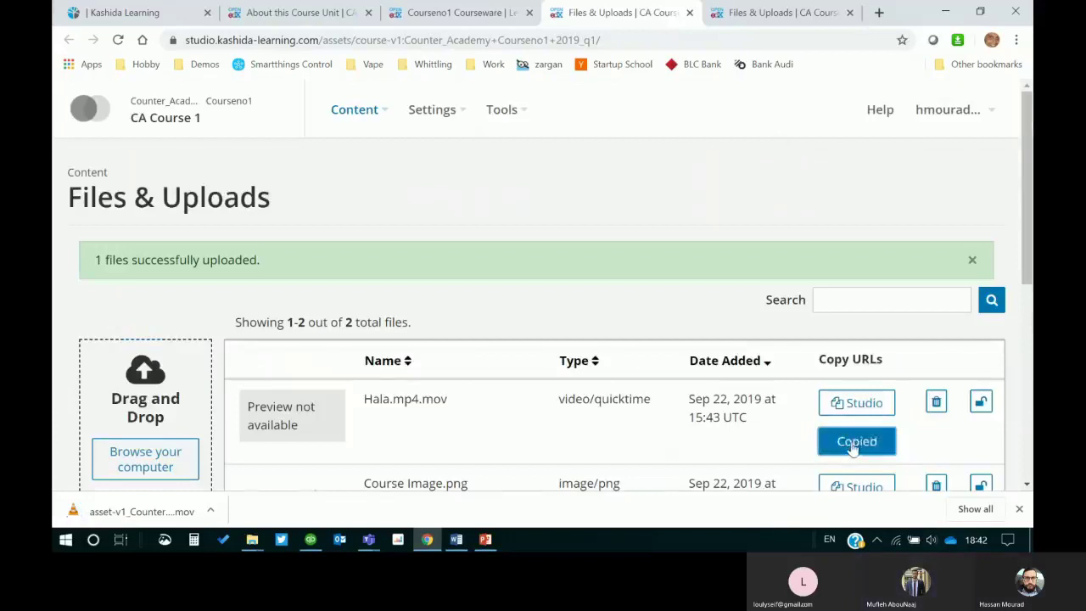
click(776, 13)
click(774, 37)
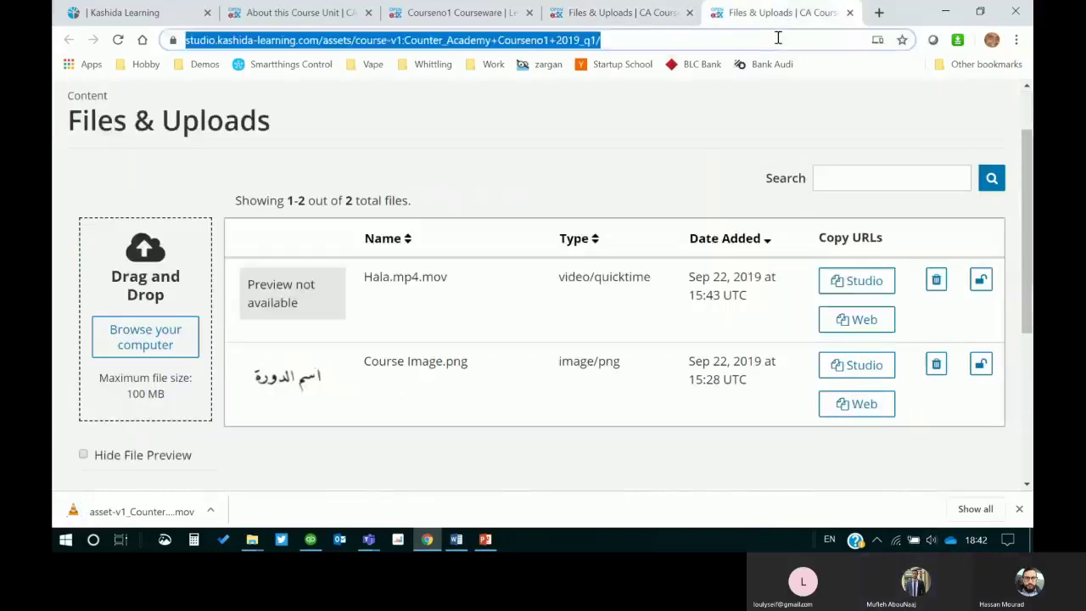
key(ctrl+v)
key(Return)
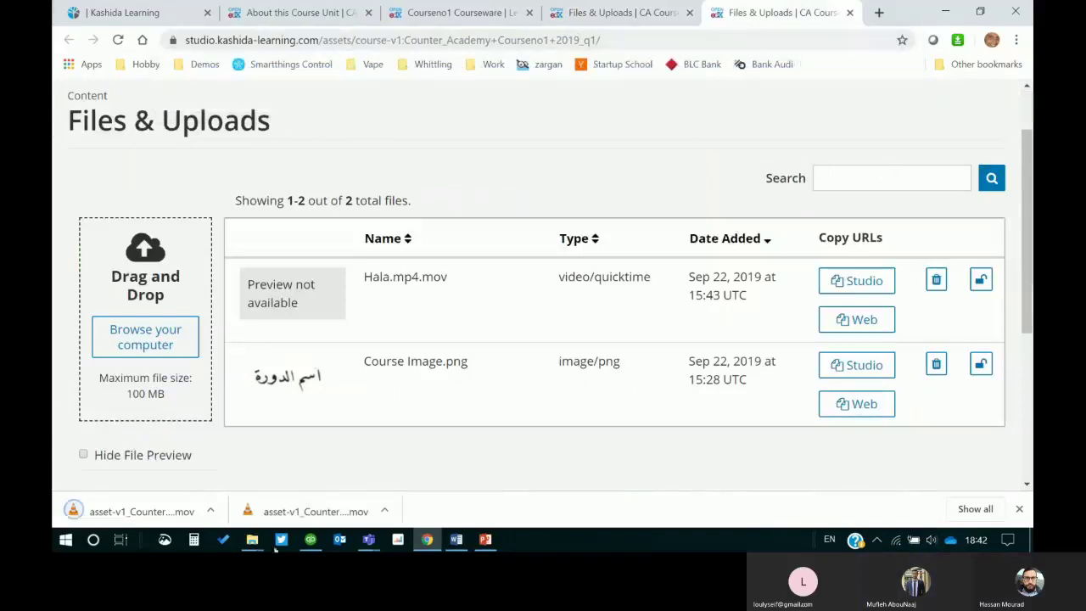
Step: Drag Hala.mp4 from its folder onto the upload area, dismiss the success banner, and copy its Web URL
mouse_move(255, 538)
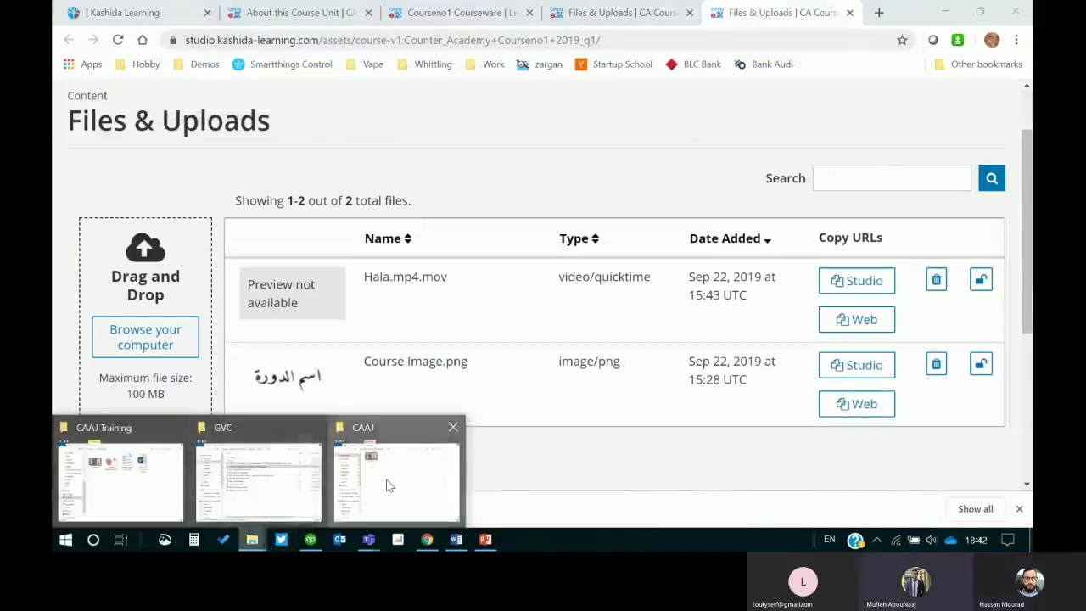
click(388, 484)
drag(516, 15, 456, 94)
drag(350, 178, 111, 337)
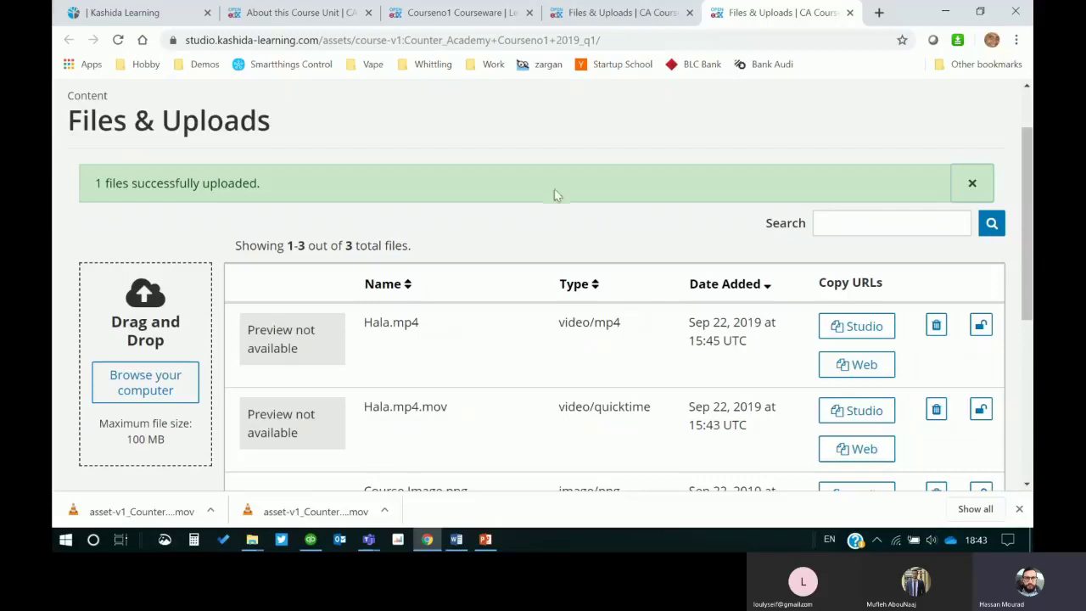
click(972, 185)
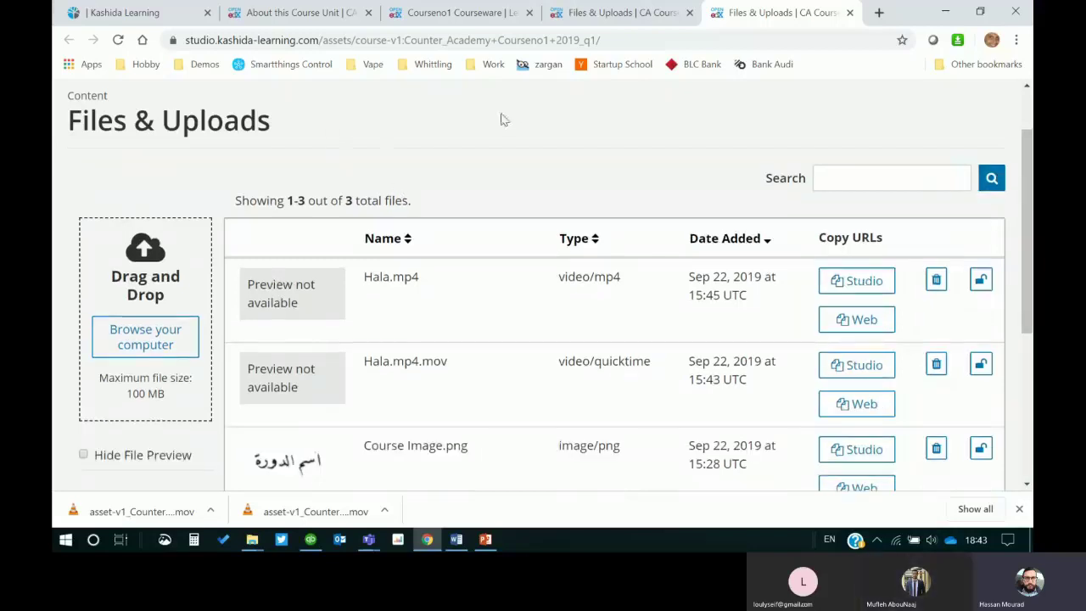
click(851, 320)
Step: Load the Hala.mp4 asset URL in a new tab and pause the playing video
click(878, 12)
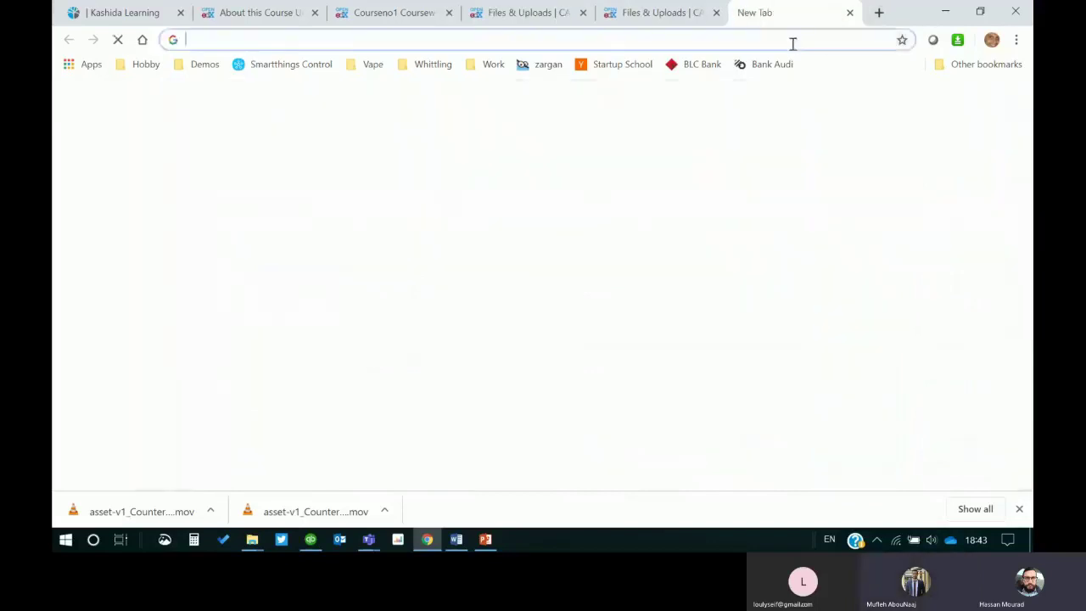
key(ctrl+v)
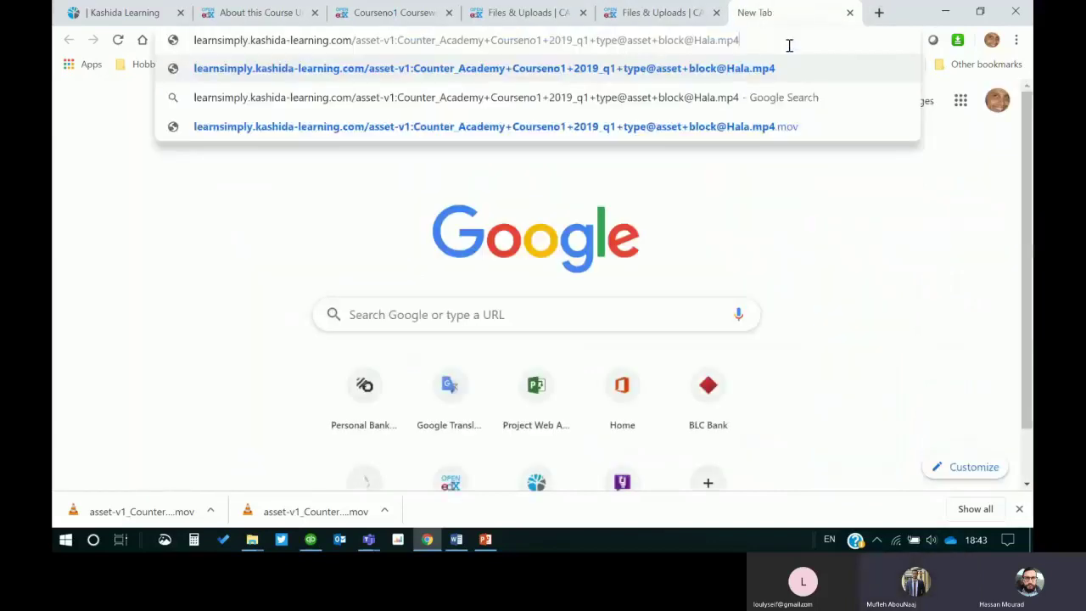
key(Return)
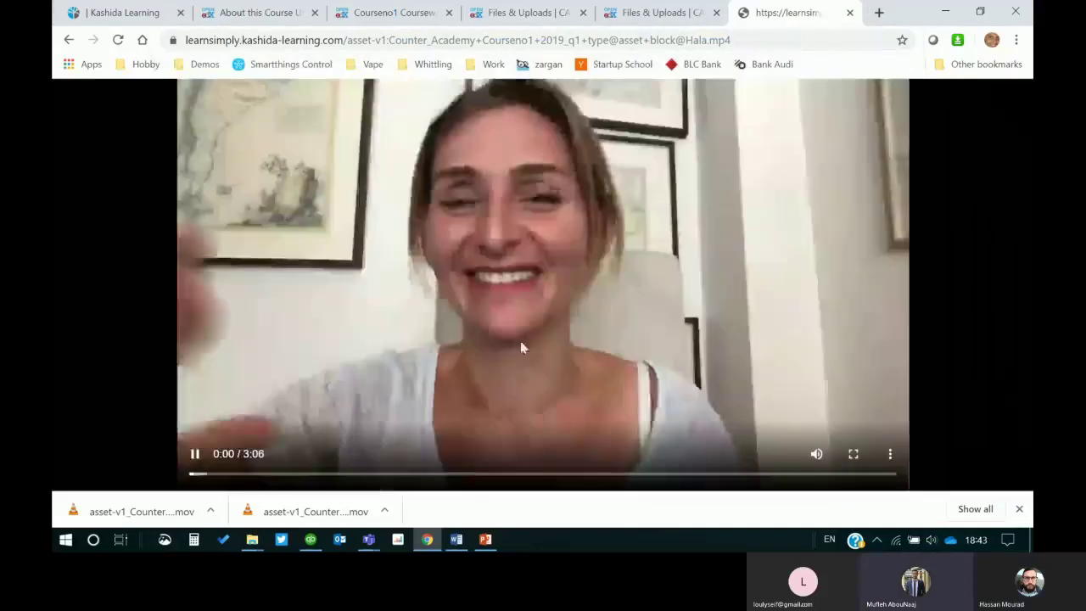
click(194, 454)
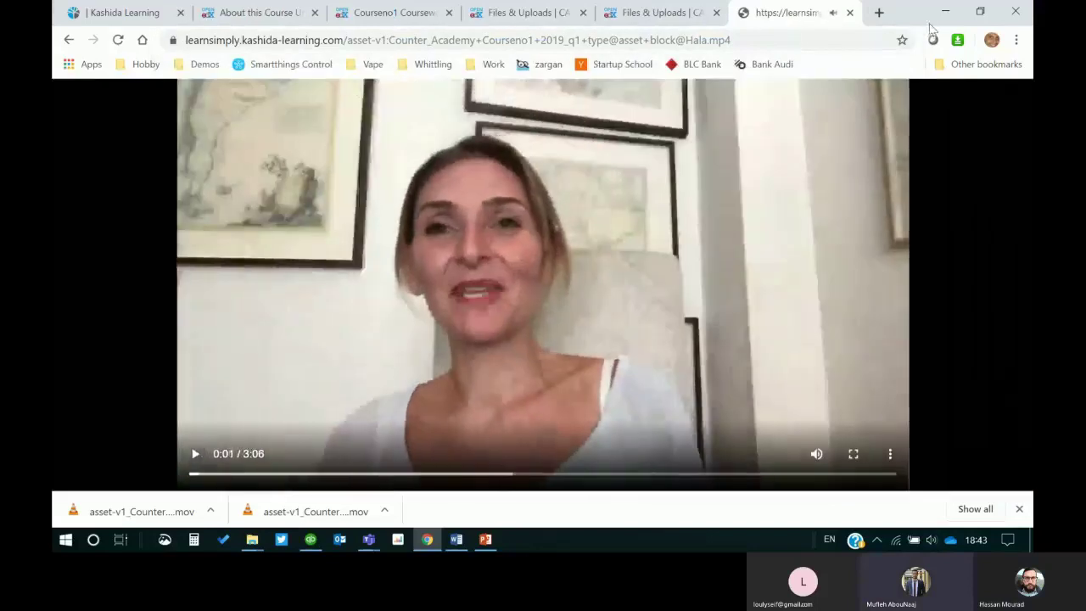
Step: Select the video's full https address, then go back to the About this Course unit
click(844, 32)
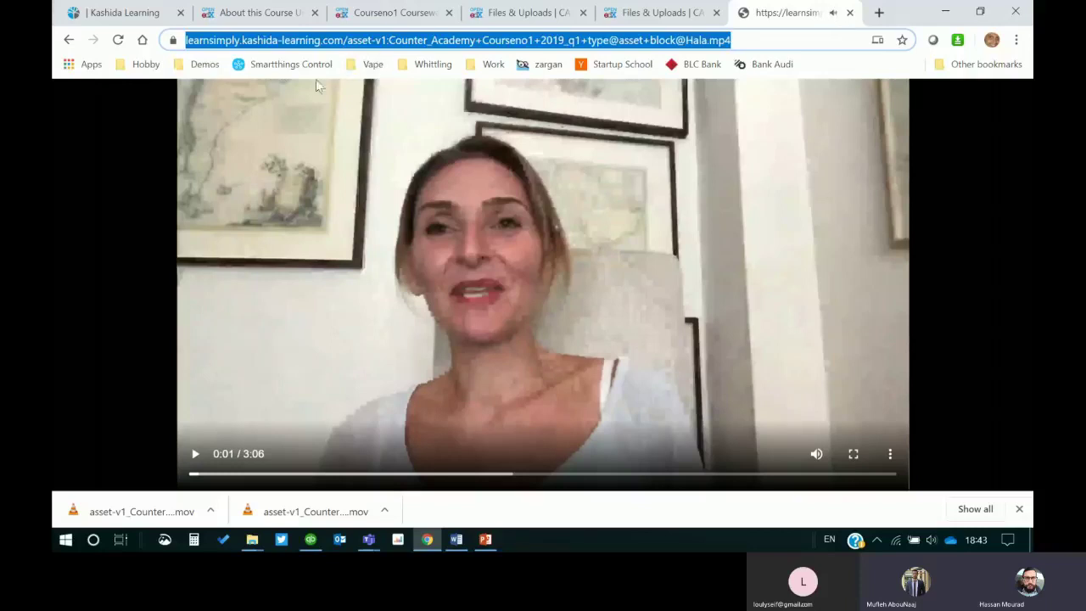
double_click(197, 40)
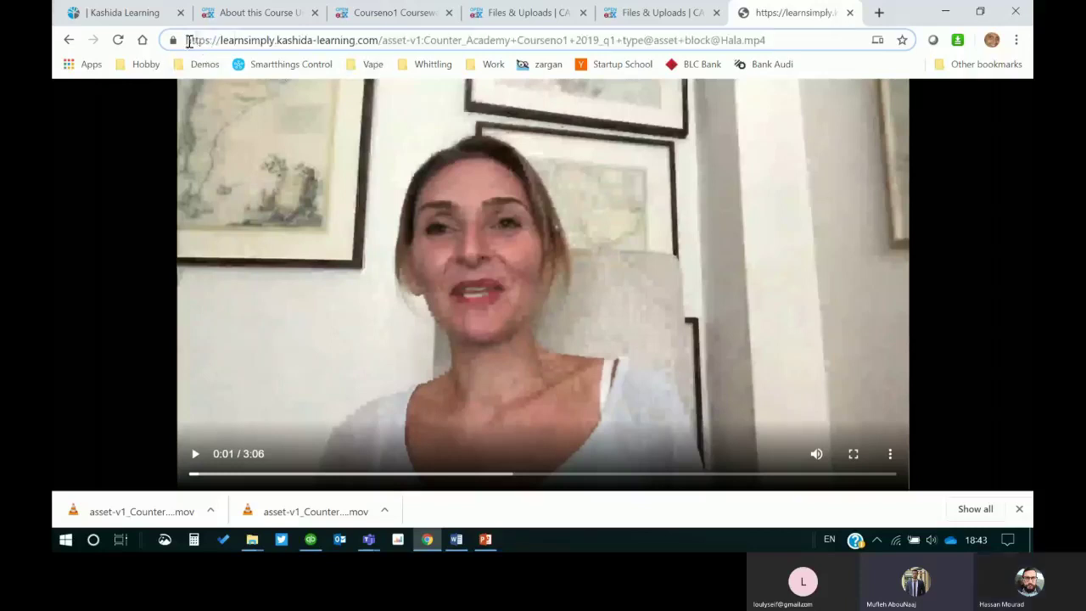
drag(184, 40, 791, 34)
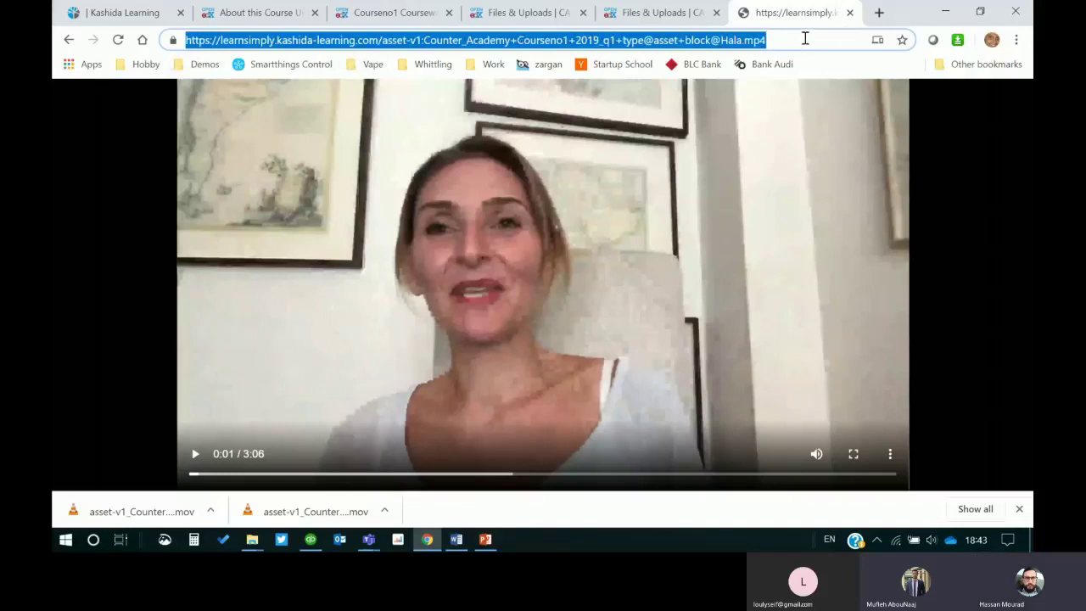
click(356, 11)
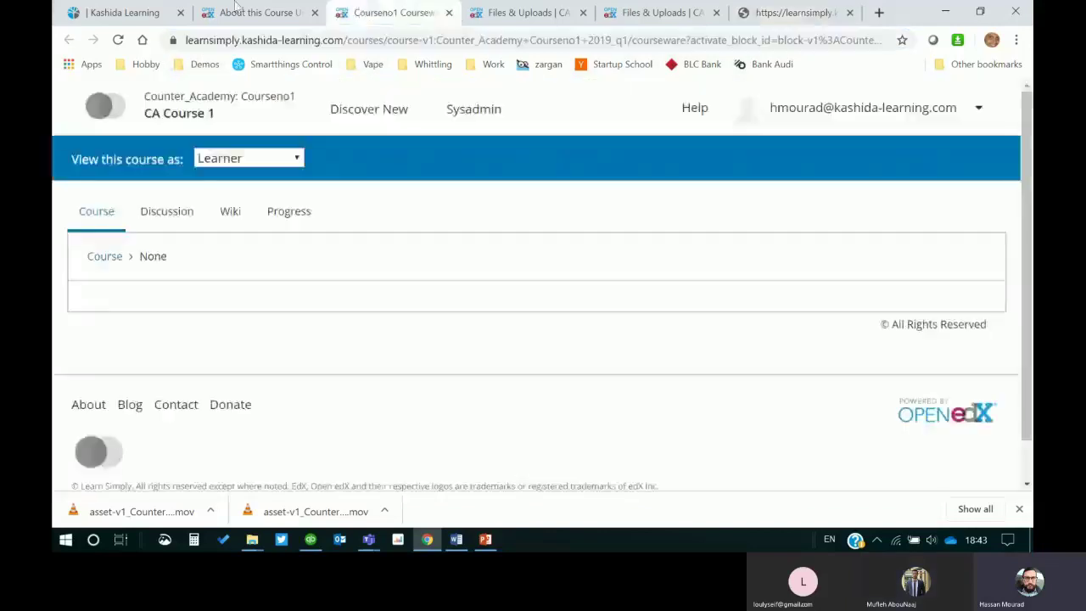
click(259, 13)
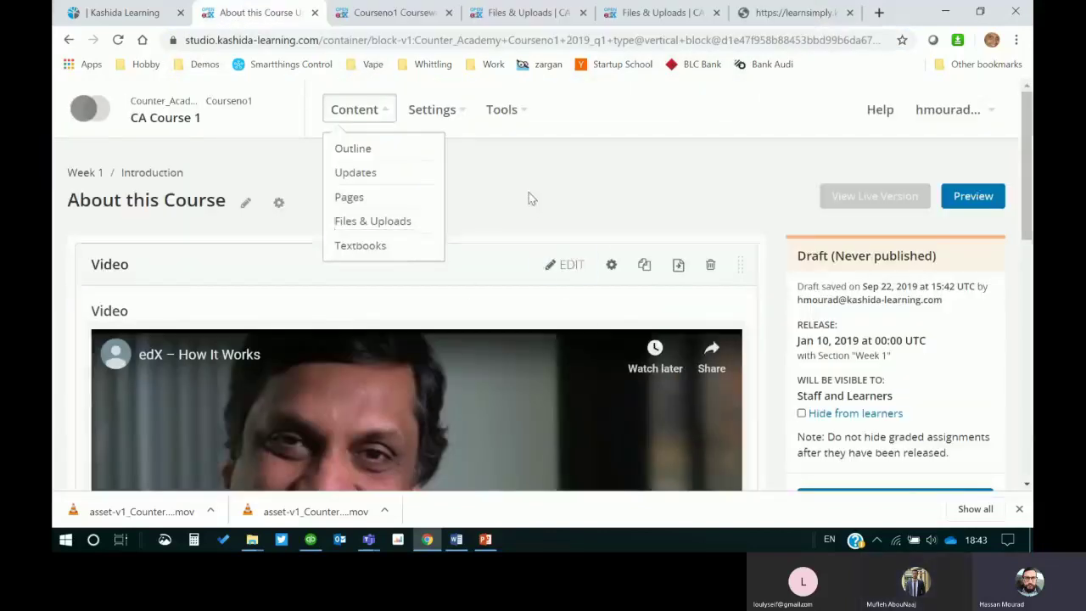
Step: Replace the Video component's YouTube Default Video URL with the Hala.mp4 https asset URL and save
click(511, 296)
scroll(266, 310, down, 2)
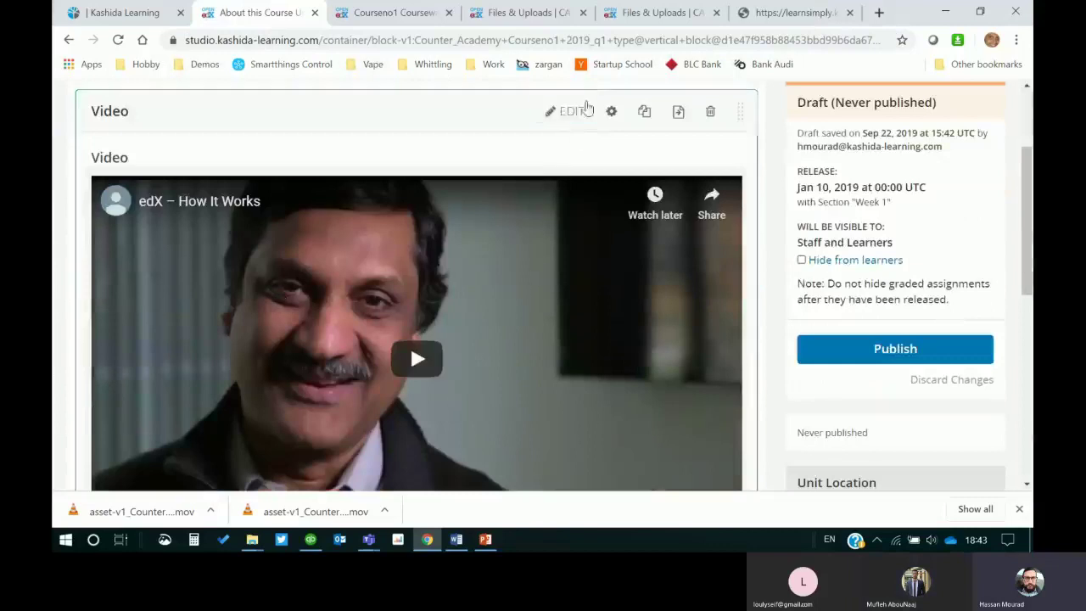
click(577, 112)
triple_click(466, 283)
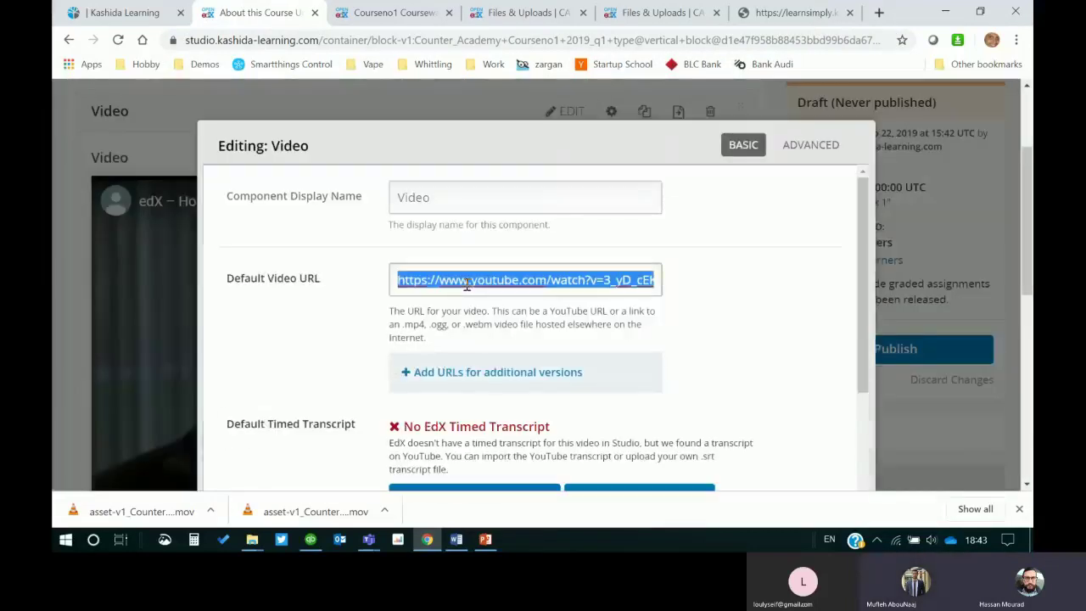
click(404, 281)
drag(399, 282, 846, 296)
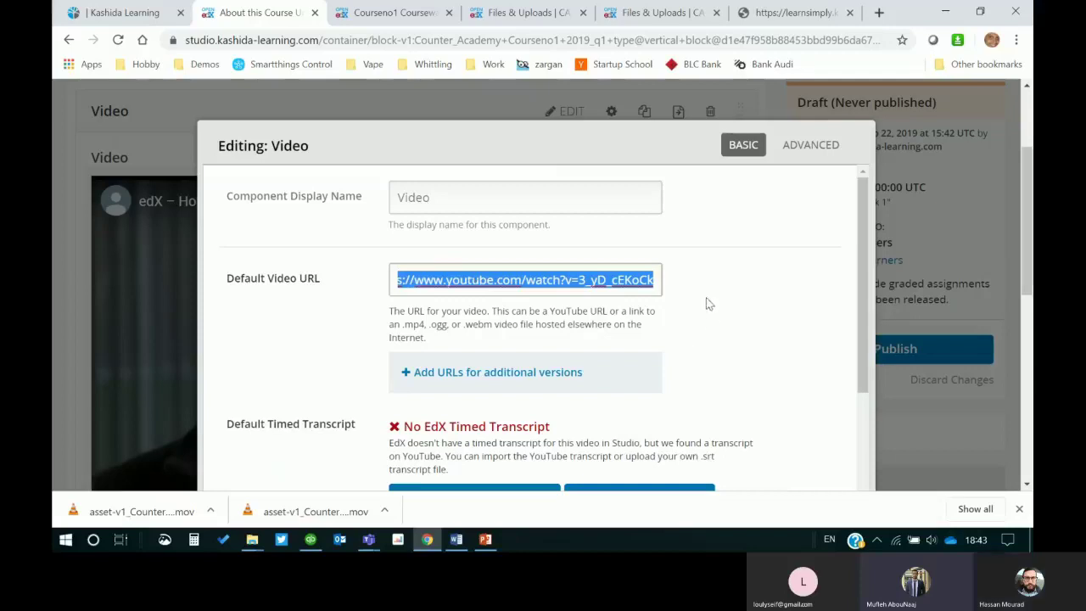
key(ctrl+v)
drag(649, 289, 310, 276)
key(ctrl+v)
click(758, 286)
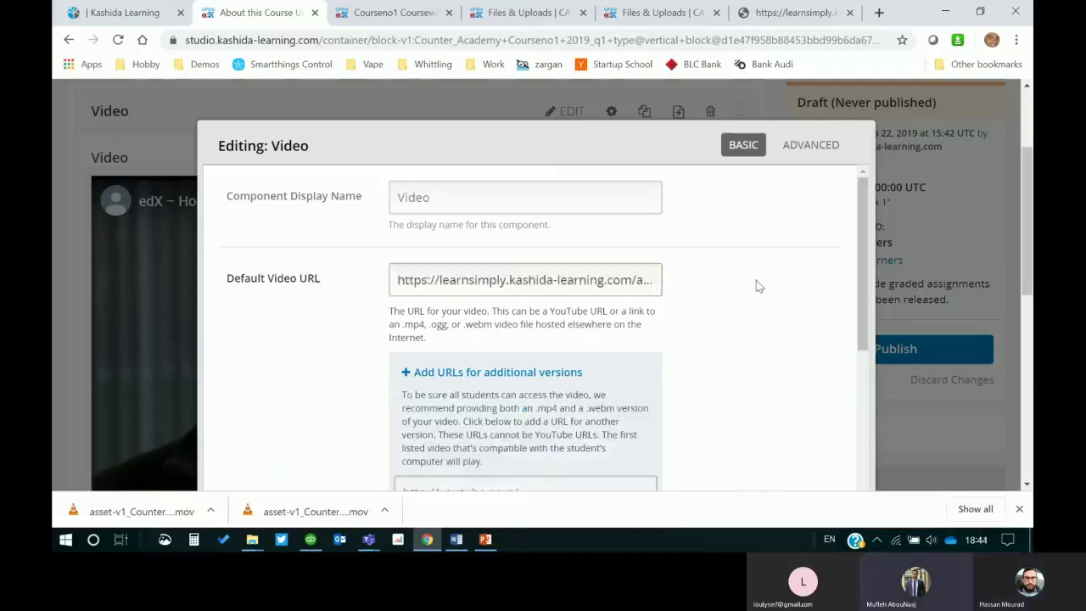
scroll(762, 288, down, 5)
scroll(762, 297, down, 5)
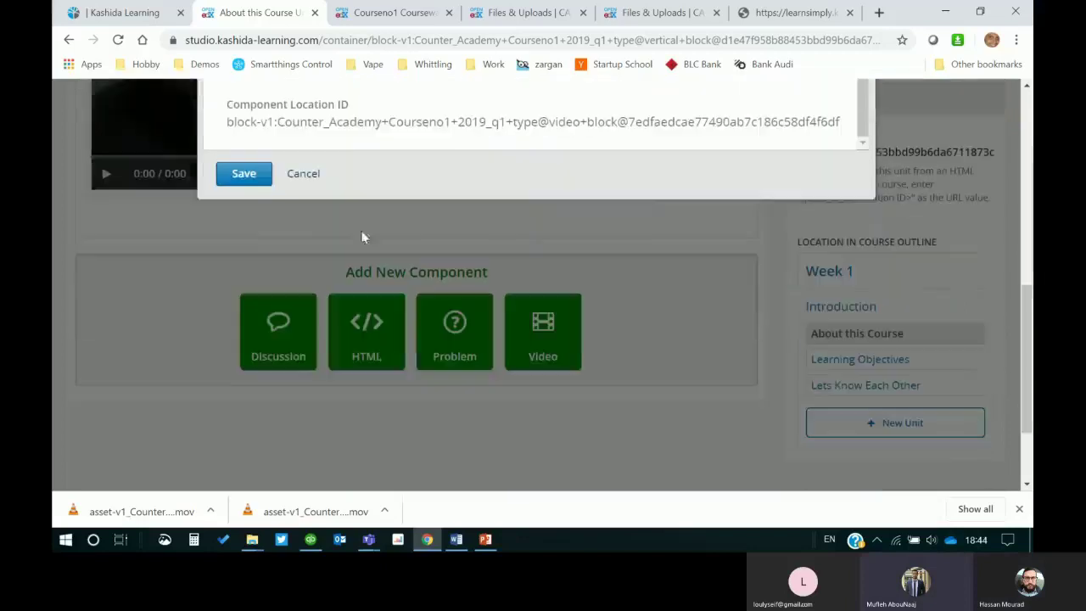
click(240, 178)
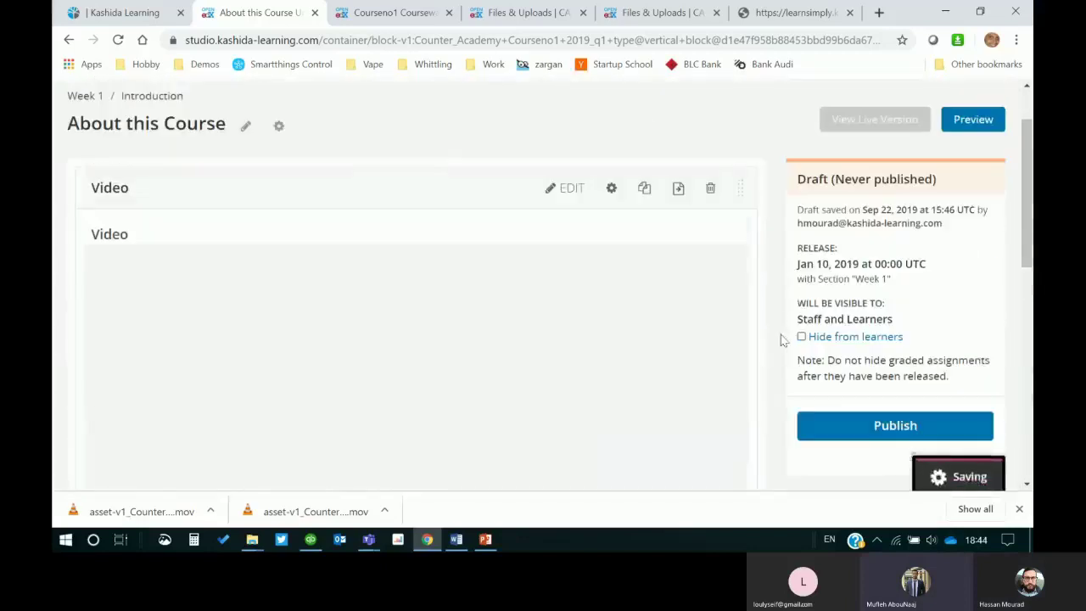
Step: Check the unit's video player shows the 3:06 Hala clip, then return to the Introduction outline
scroll(797, 238, up, 1)
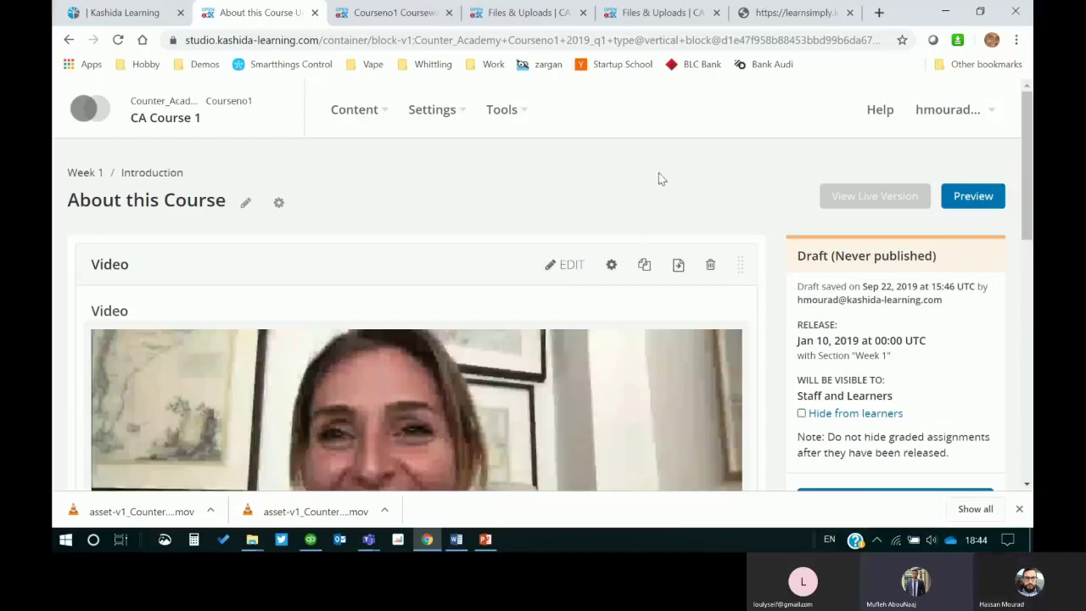
click(392, 117)
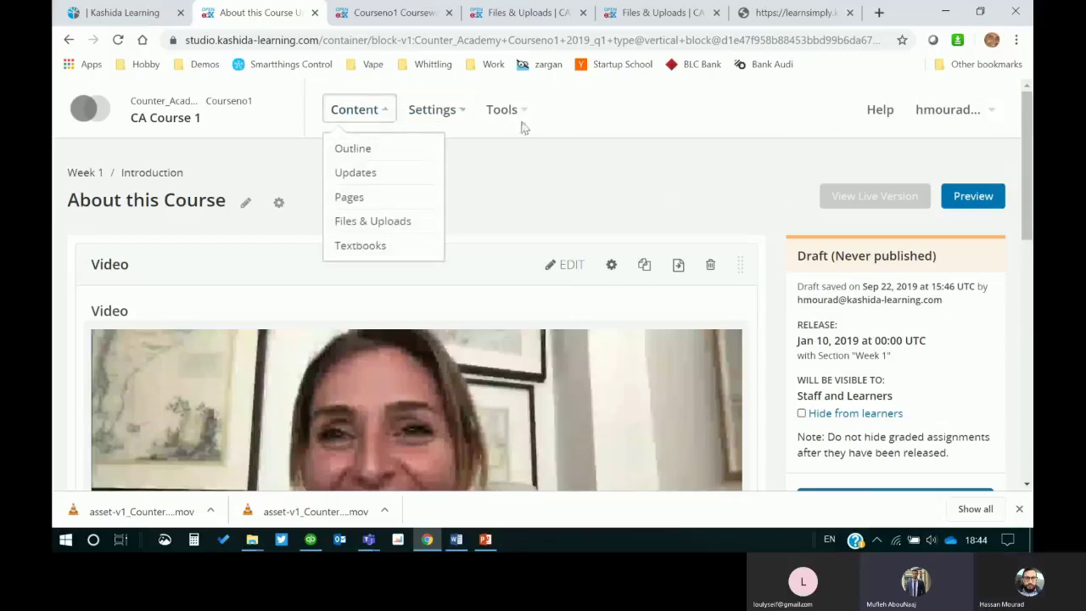
click(650, 217)
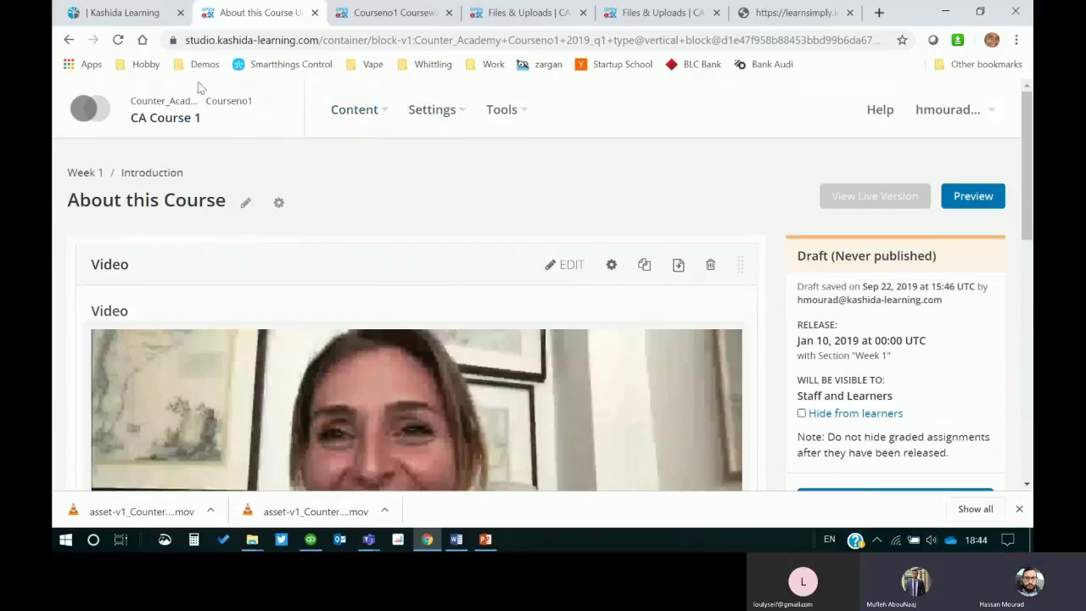
click(390, 115)
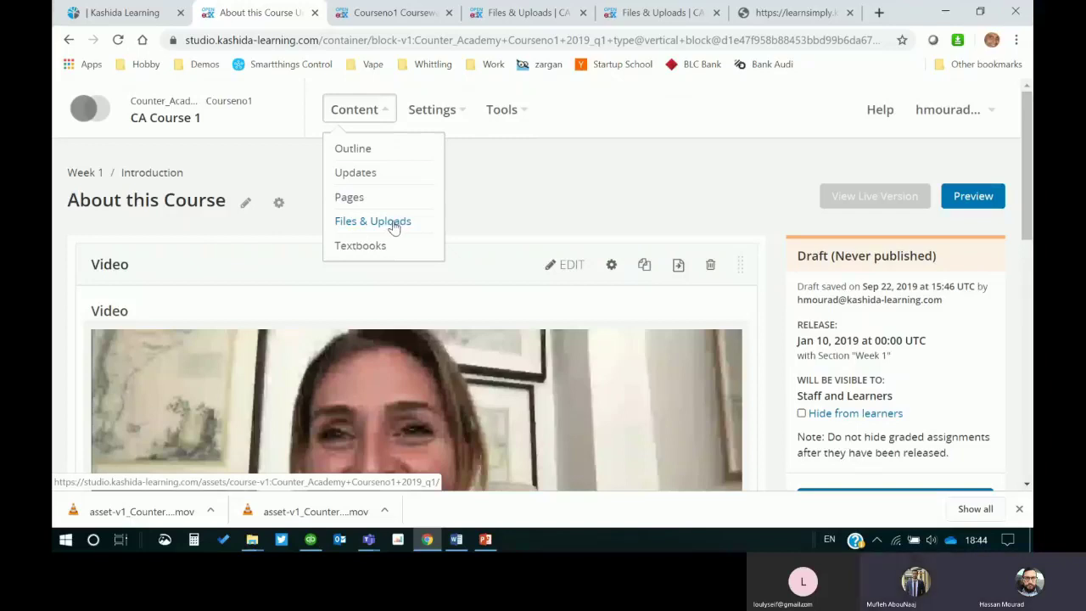
click(558, 177)
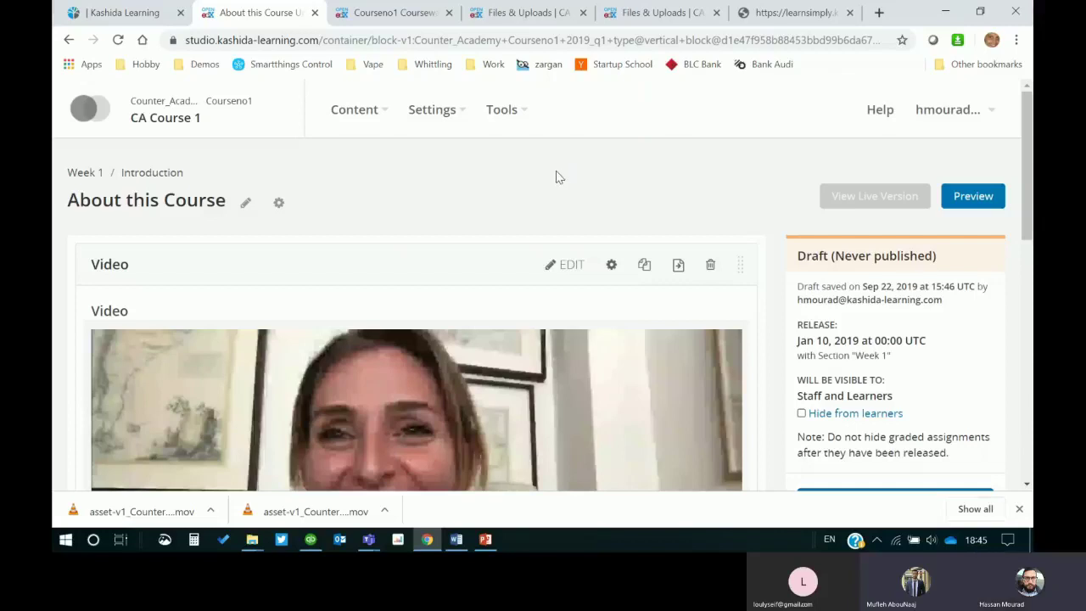
scroll(670, 203, down, 10)
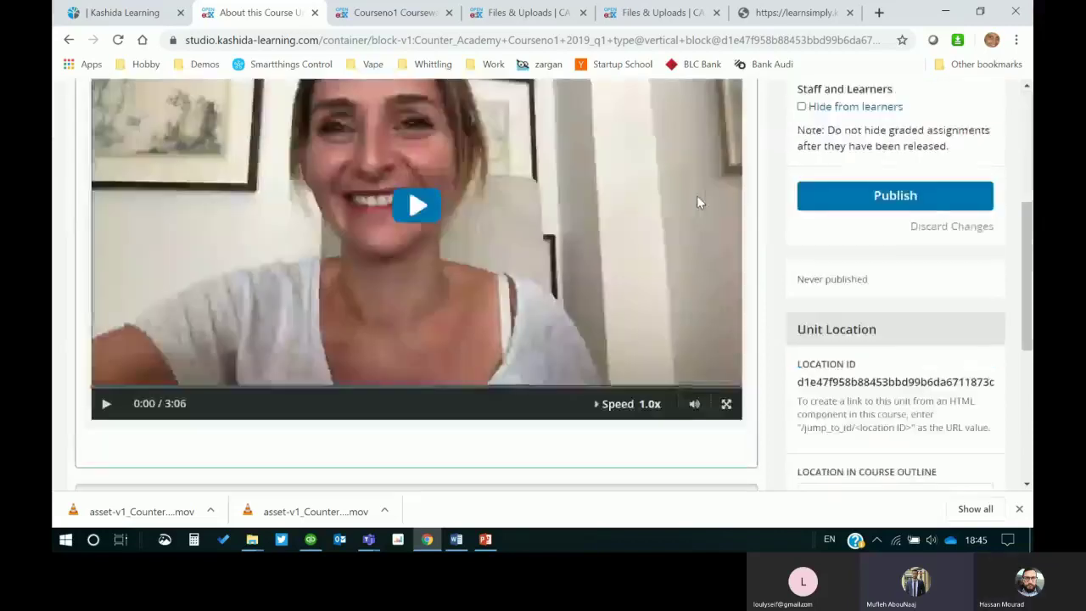
scroll(521, 266, up, 5)
scroll(779, 259, up, 5)
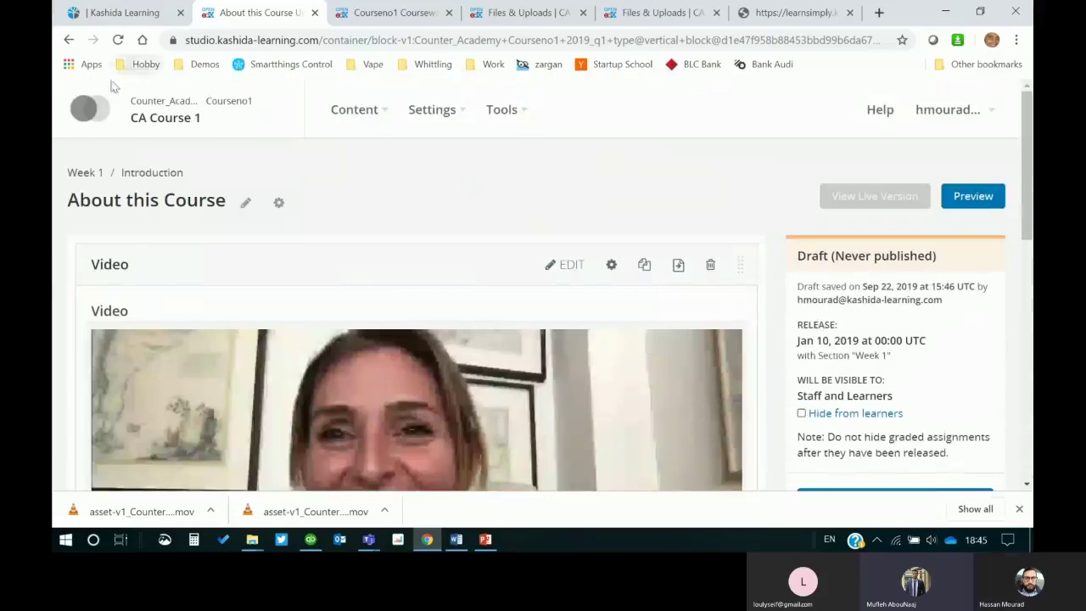
click(148, 173)
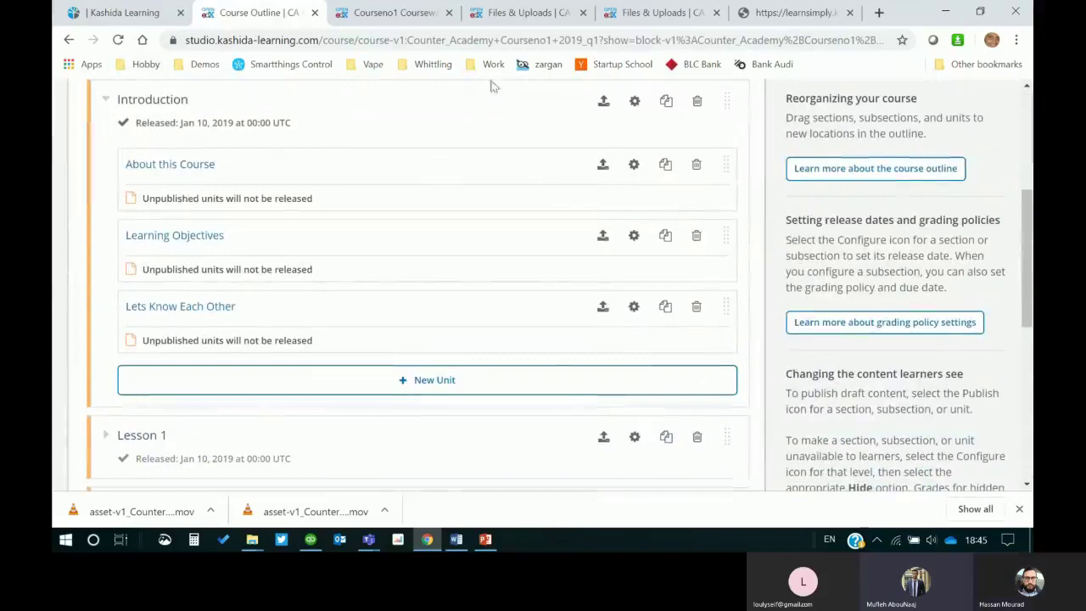
Step: Close the duplicate Files & Uploads tabs and the video preview tab
click(555, 12)
click(583, 13)
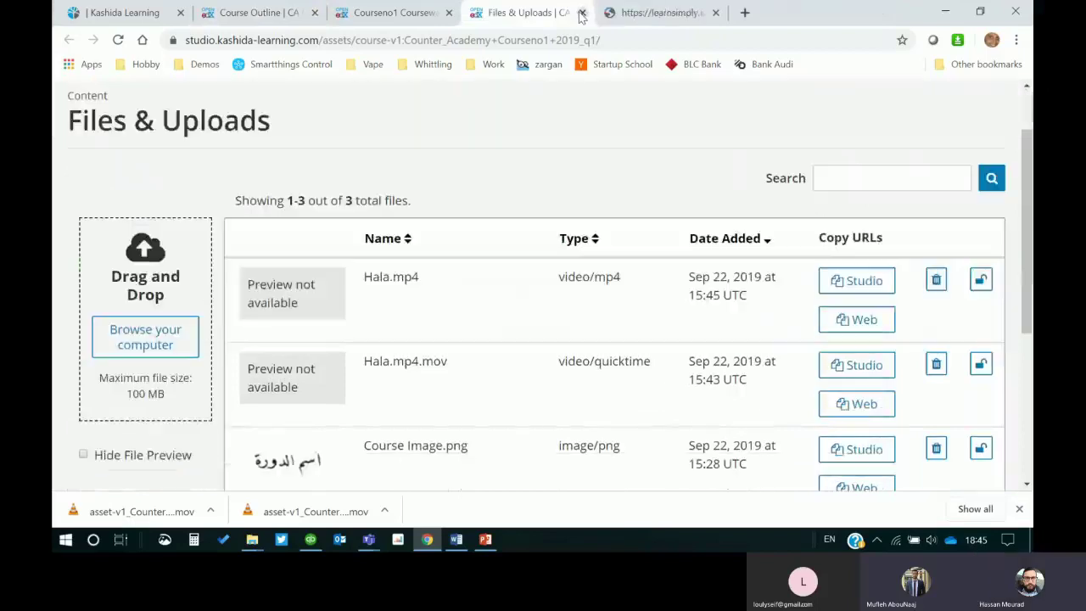
click(617, 16)
click(715, 13)
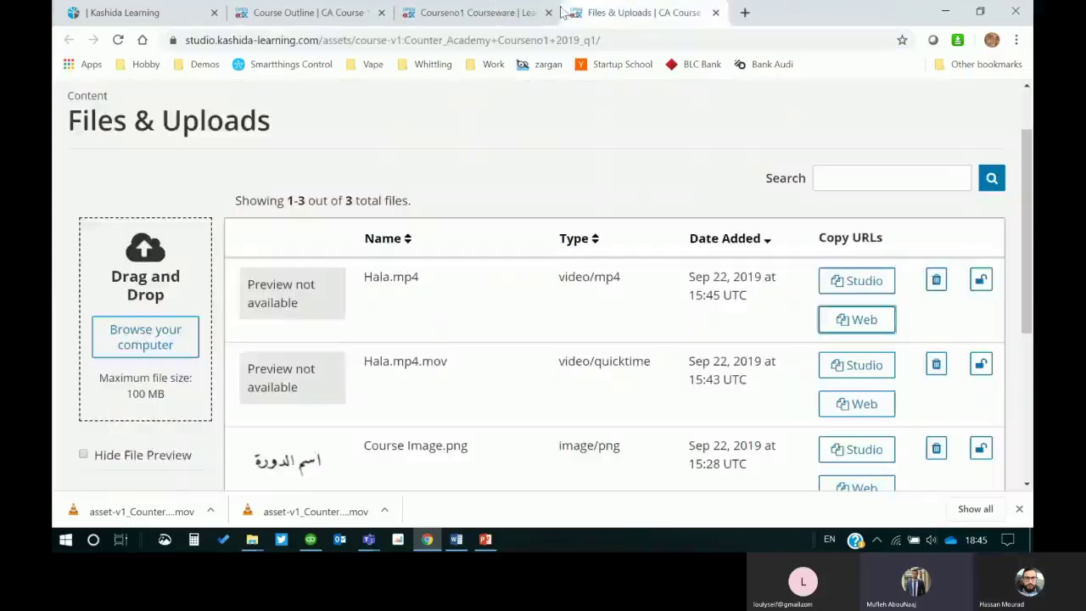
click(582, 13)
Step: Back in the course outline, open the Learning Objectives unit
click(346, 14)
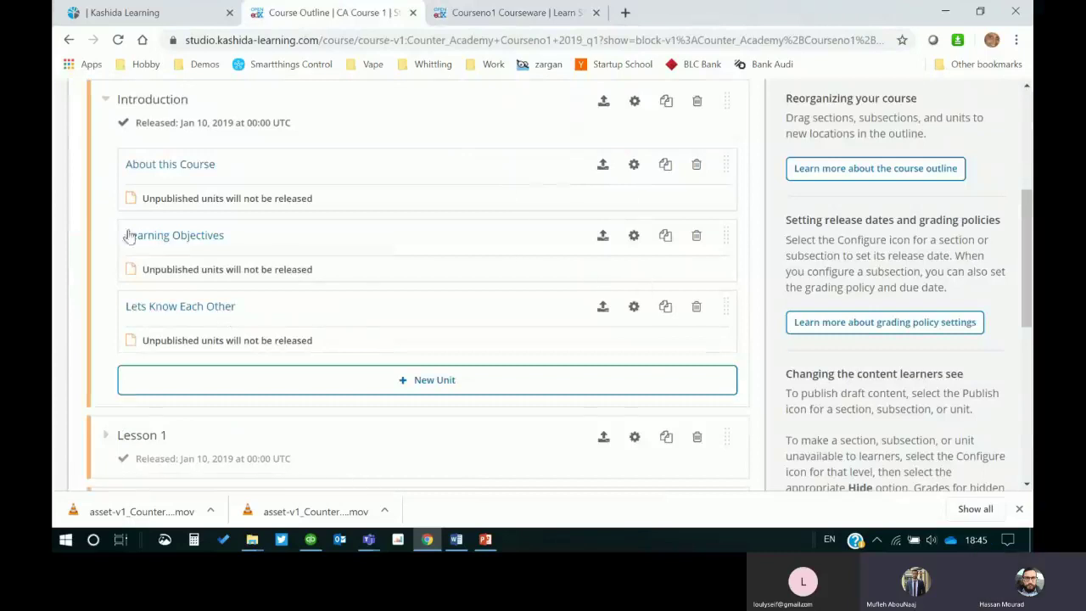
scroll(380, 245, up, 2)
scroll(380, 245, down, 1)
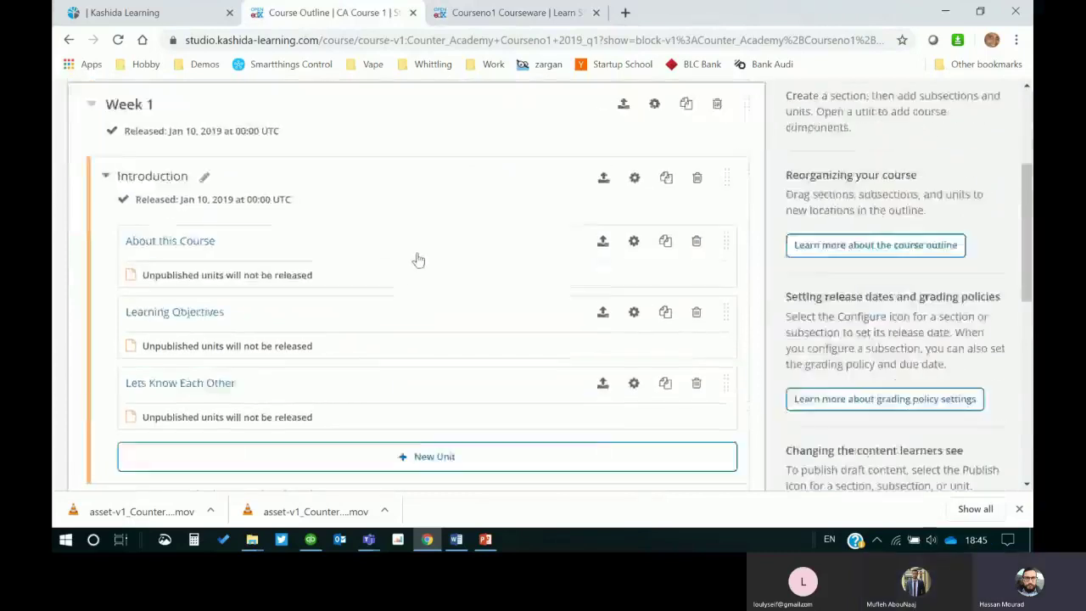
scroll(213, 220, up, 1)
scroll(402, 229, down, 1)
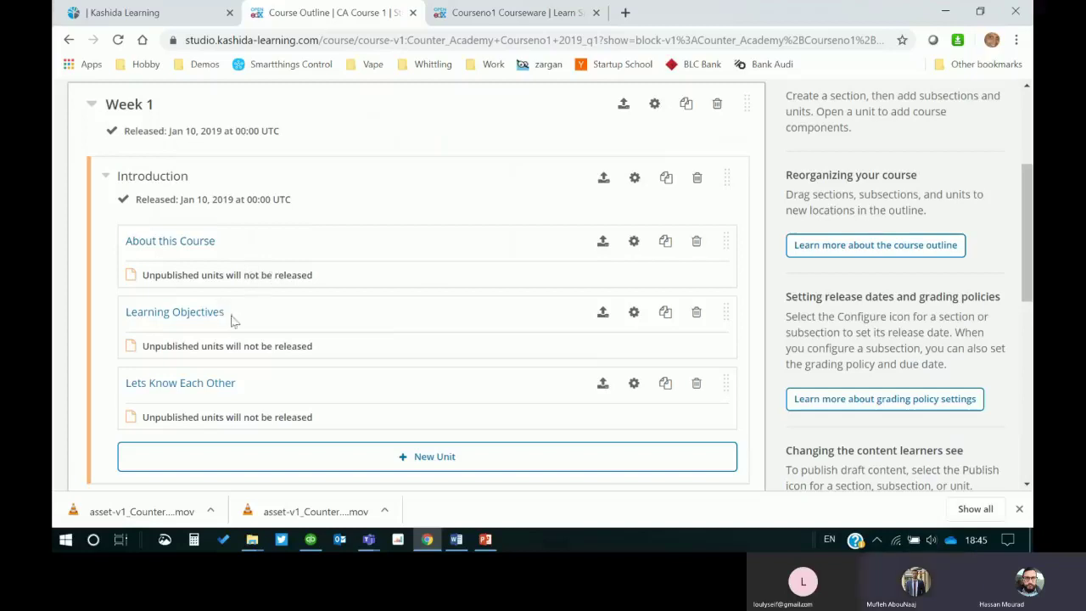
click(191, 314)
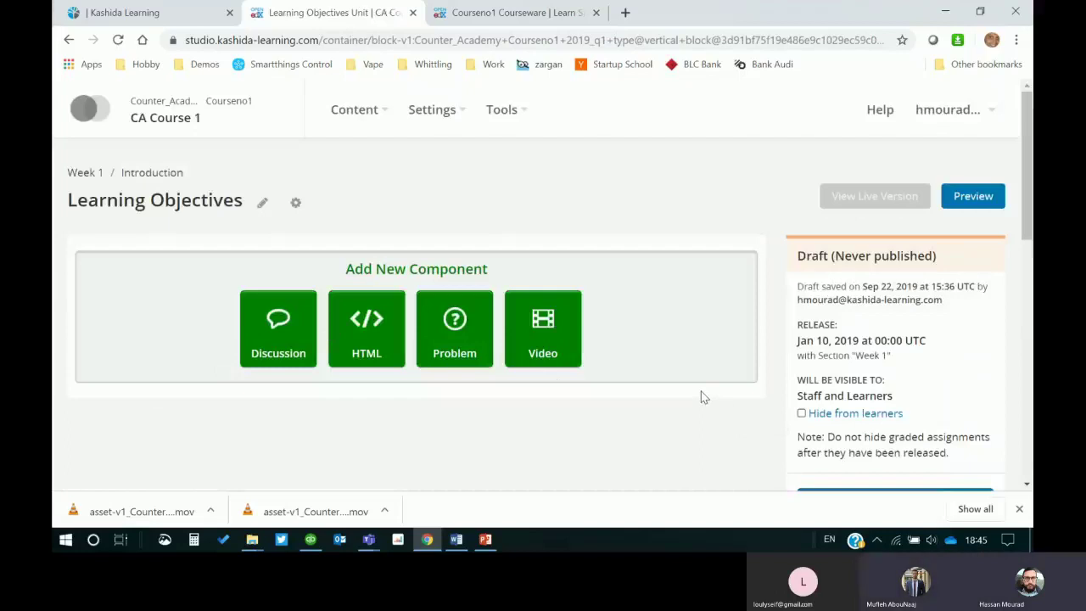
Step: Reopen About this Course via the Introduction breadcrumb and scroll through its 3:06 Hala video component
click(153, 177)
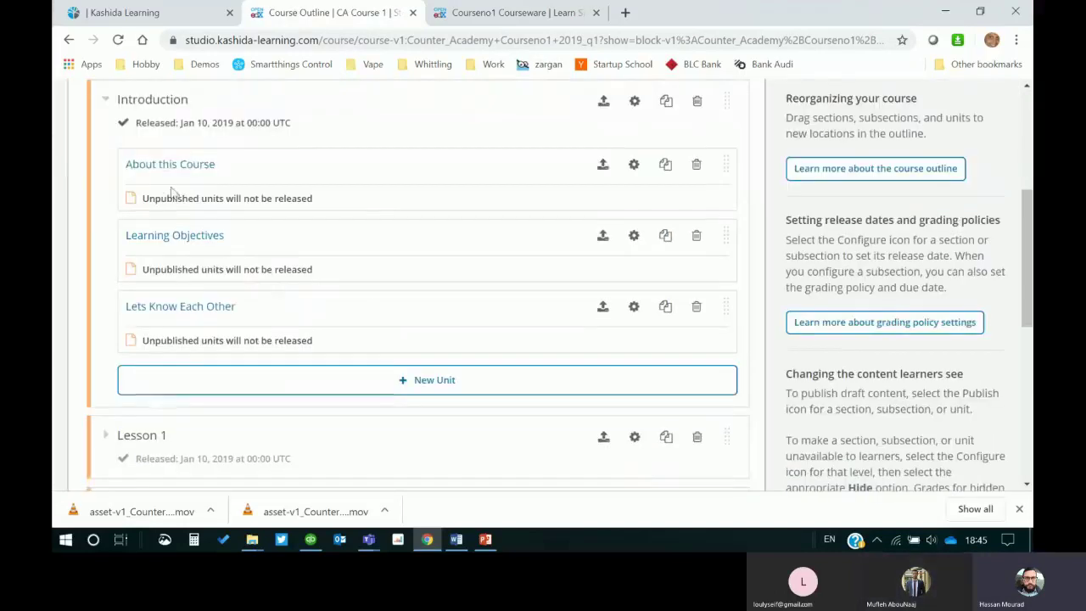
click(169, 165)
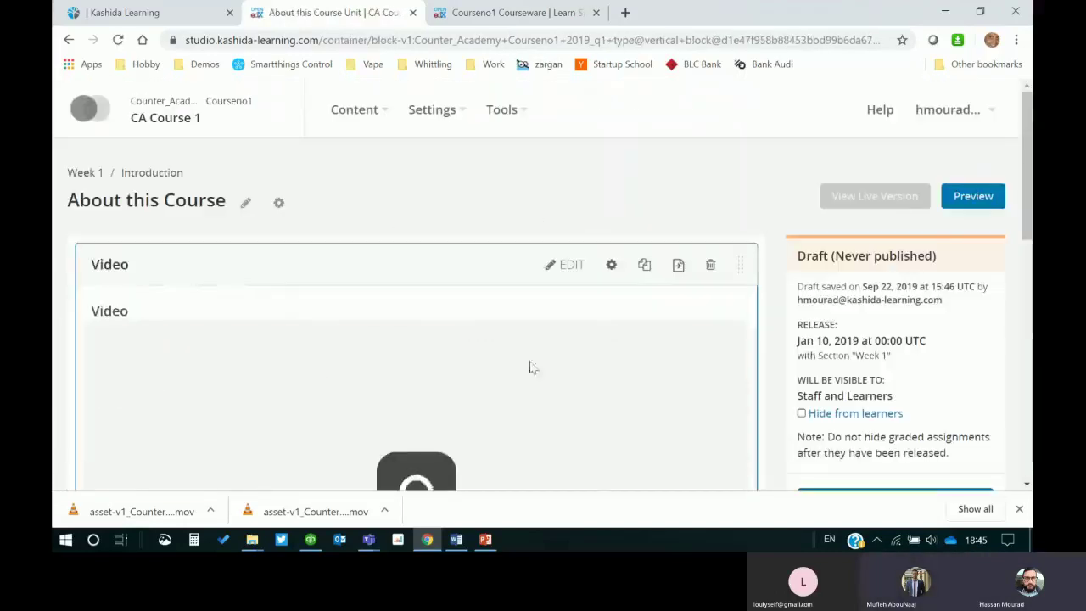
scroll(551, 361, down, 3)
scroll(570, 356, up, 2)
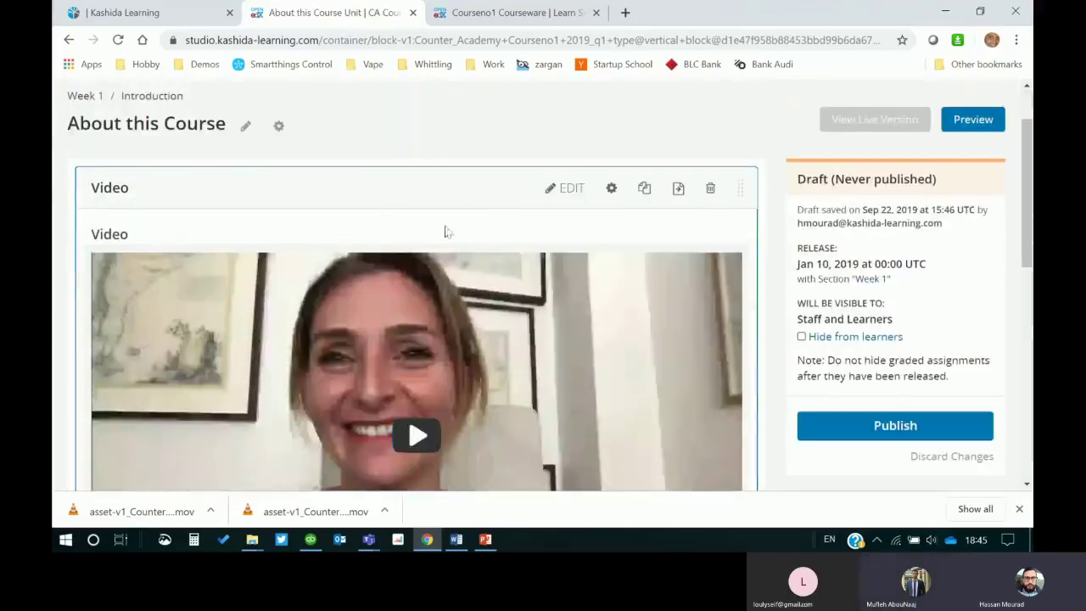
scroll(774, 254, down, 1)
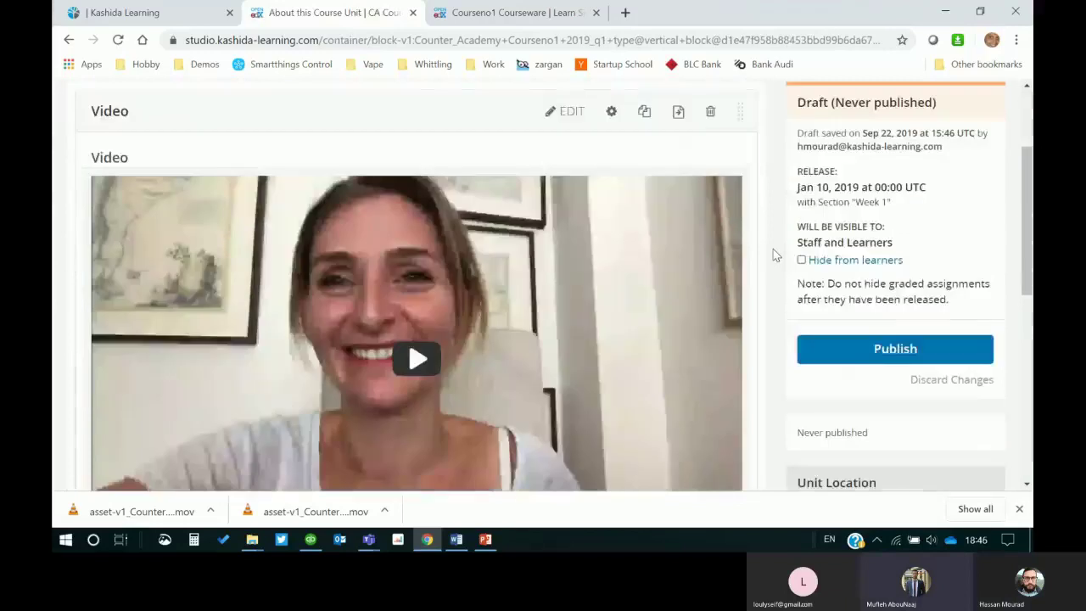
scroll(773, 254, down, 2)
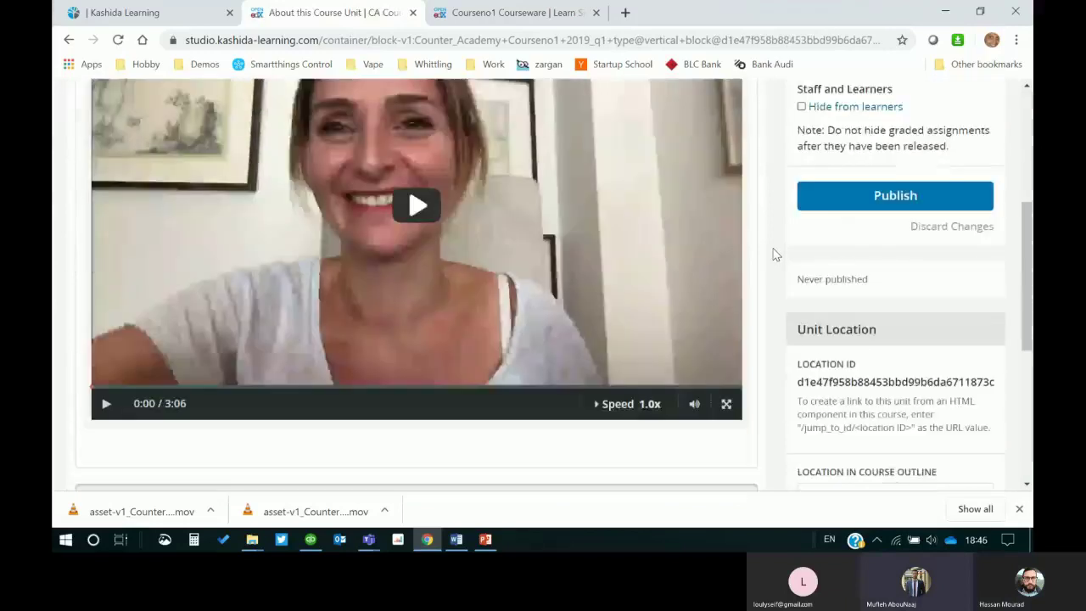
scroll(773, 255, down, 2)
scroll(773, 254, up, 3)
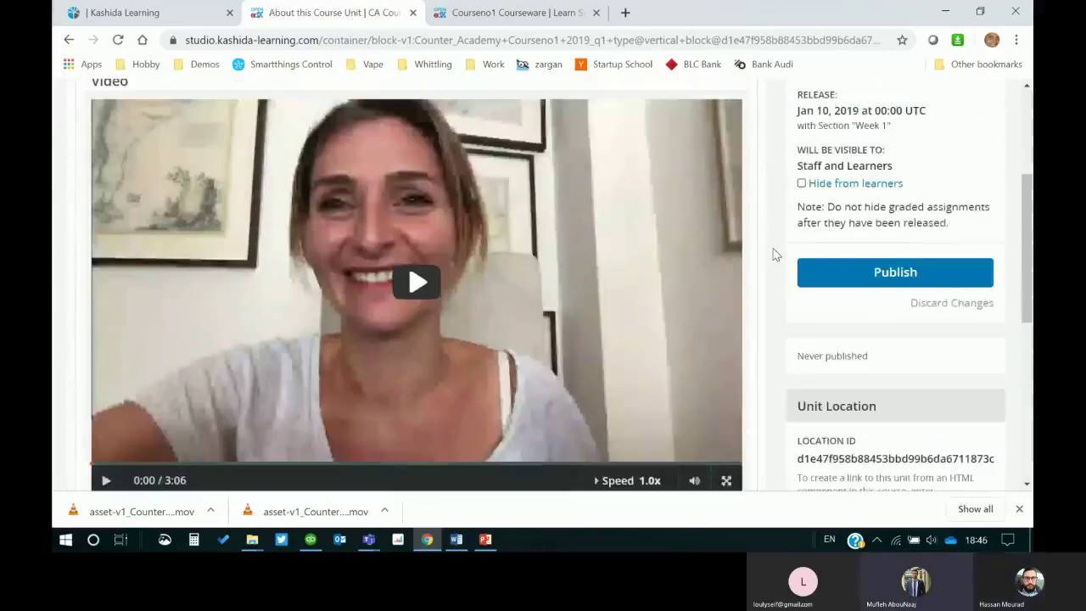
scroll(773, 254, up, 1)
scroll(774, 254, up, 2)
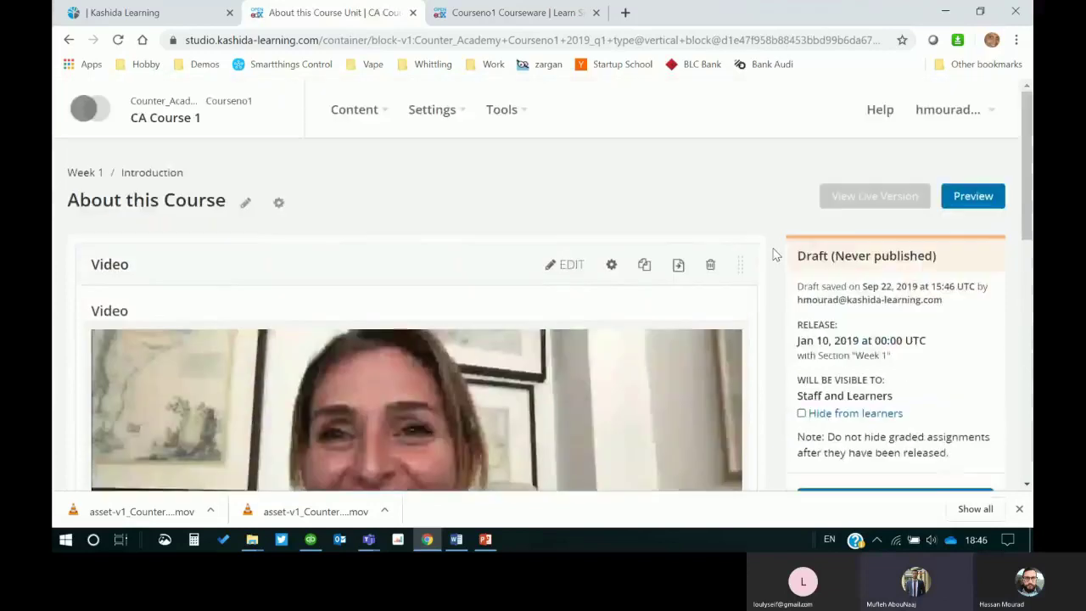
Step: Open the Video component editor and confirm the Default Video URL is the Hala.mp4 asset web link
click(579, 265)
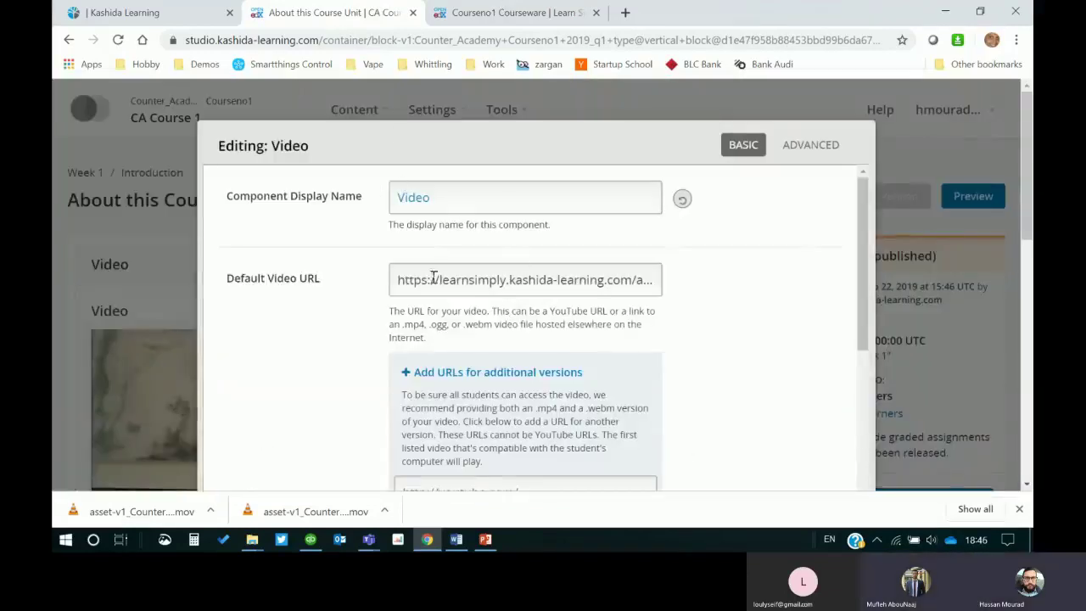
click(400, 277)
drag(395, 279, 816, 306)
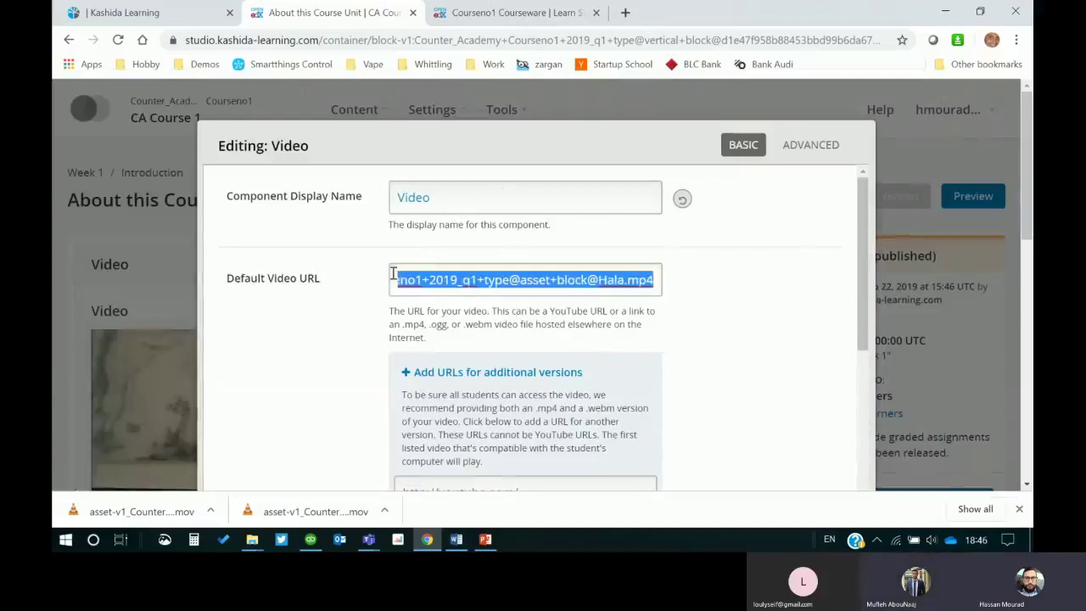
click(577, 287)
Step: Review the video settings, save the Video component, and return to the course outline
scroll(574, 295, down, 2)
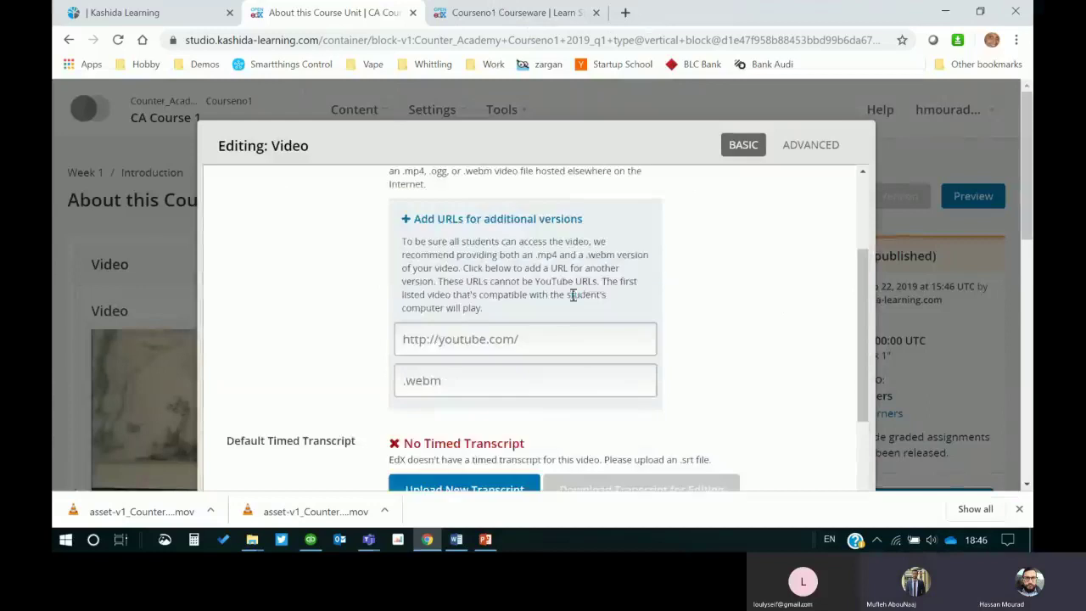
scroll(507, 421, down, 2)
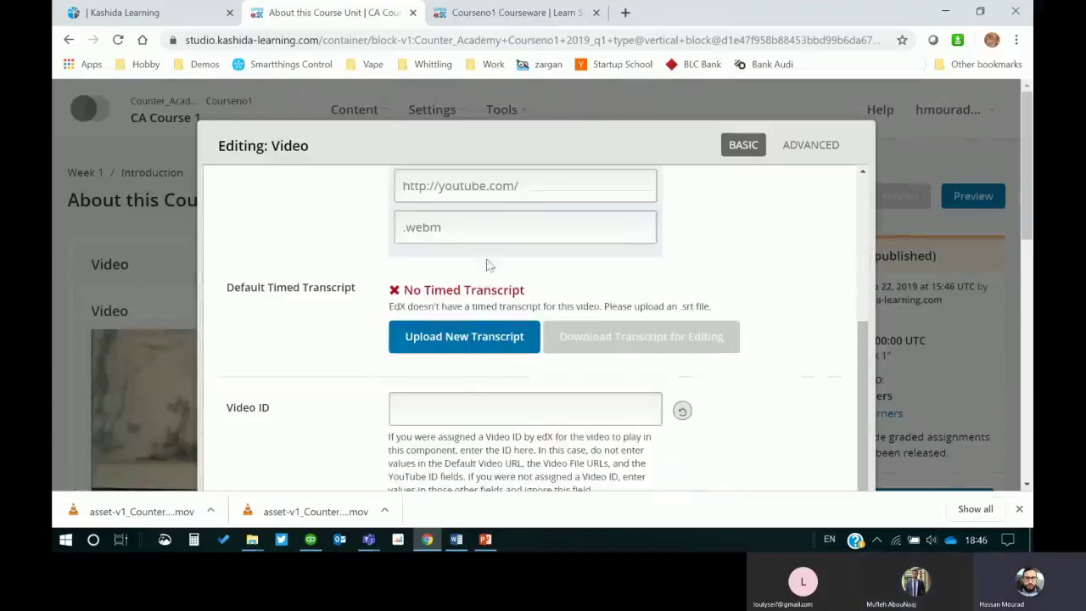
scroll(262, 310, down, 1)
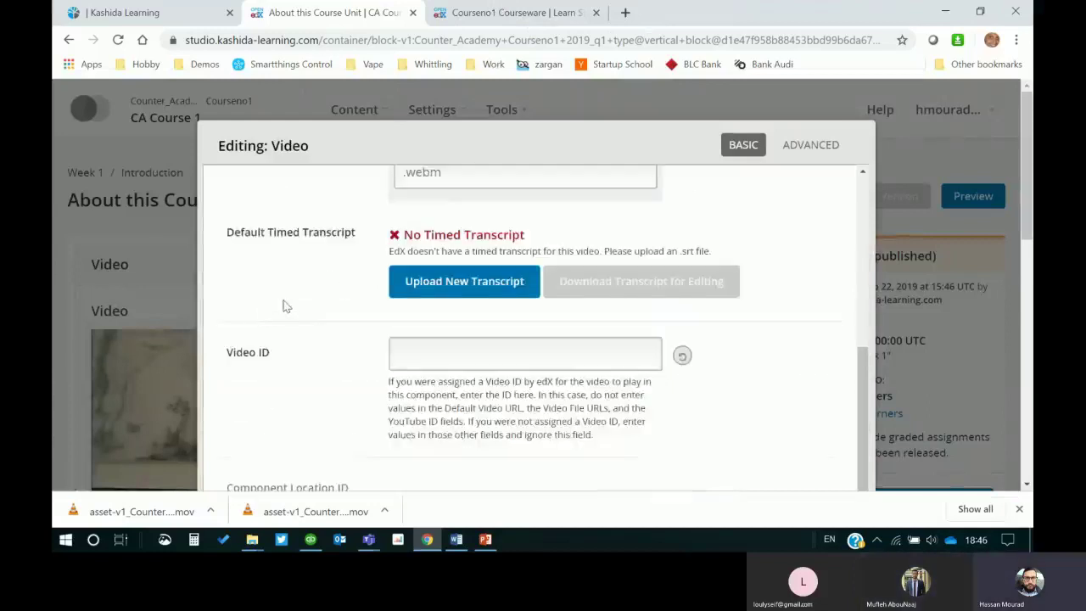
scroll(283, 305, down, 2)
scroll(271, 297, up, 3)
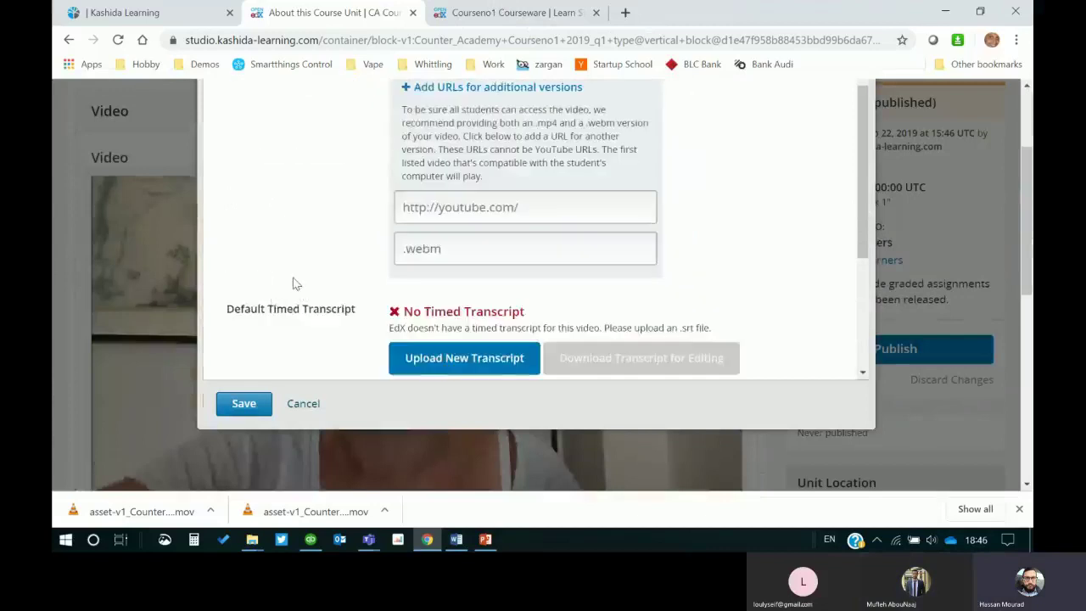
scroll(296, 283, up, 2)
drag(546, 127, 373, 127)
click(243, 403)
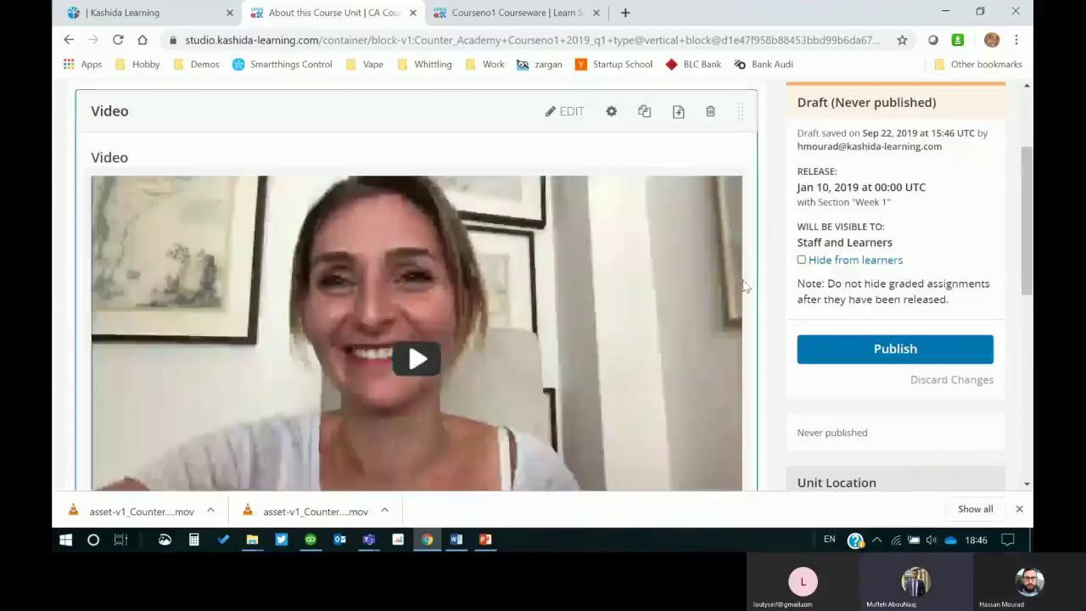
scroll(744, 287, up, 2)
click(174, 174)
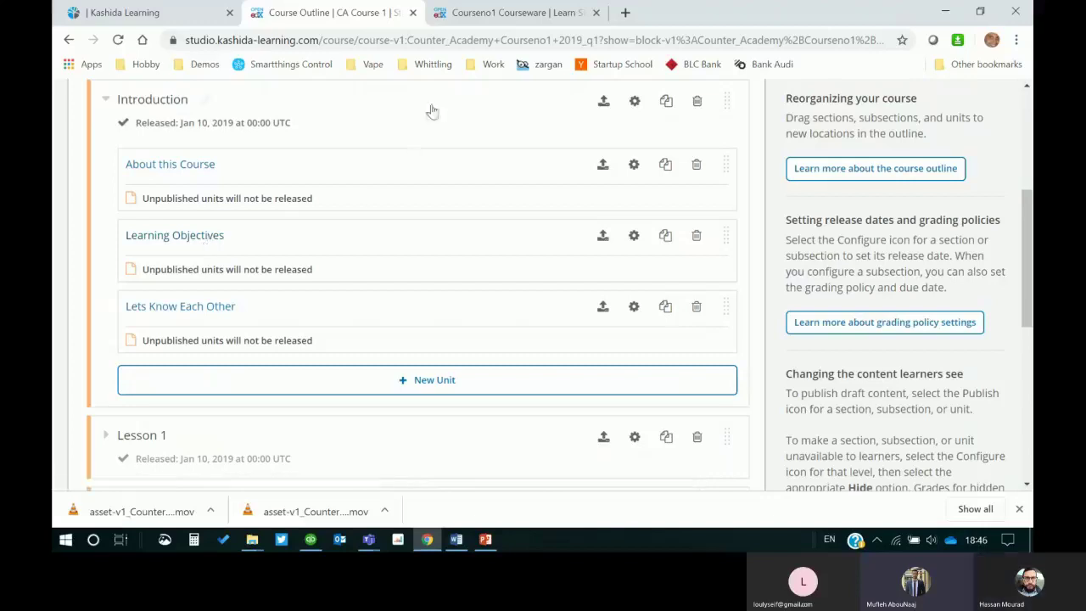
Step: Switch to the PowerPoint Training Presentation showing slide 10, Content Components
click(485, 538)
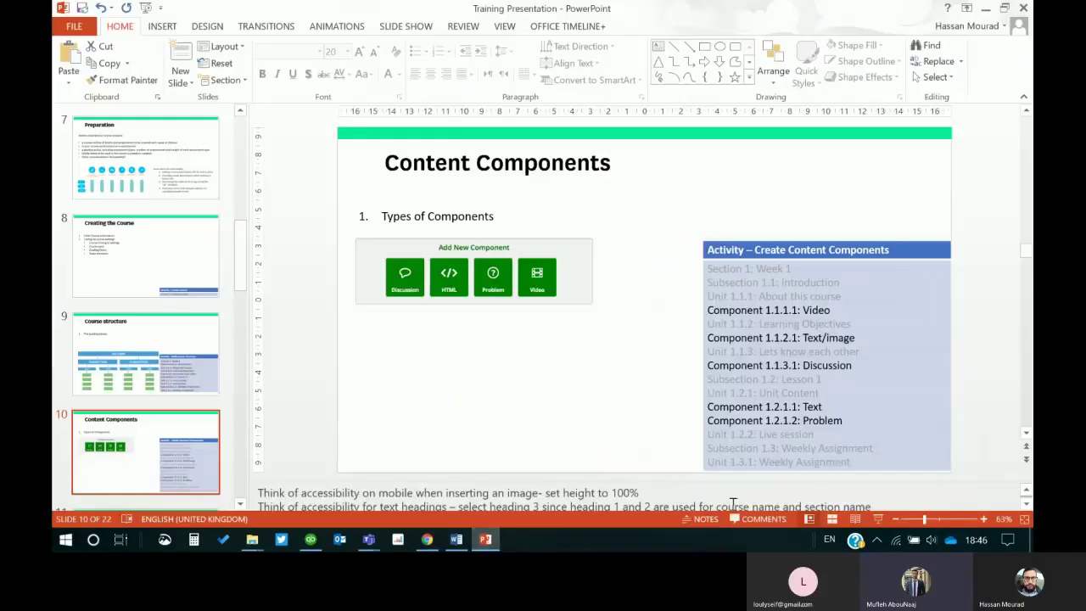
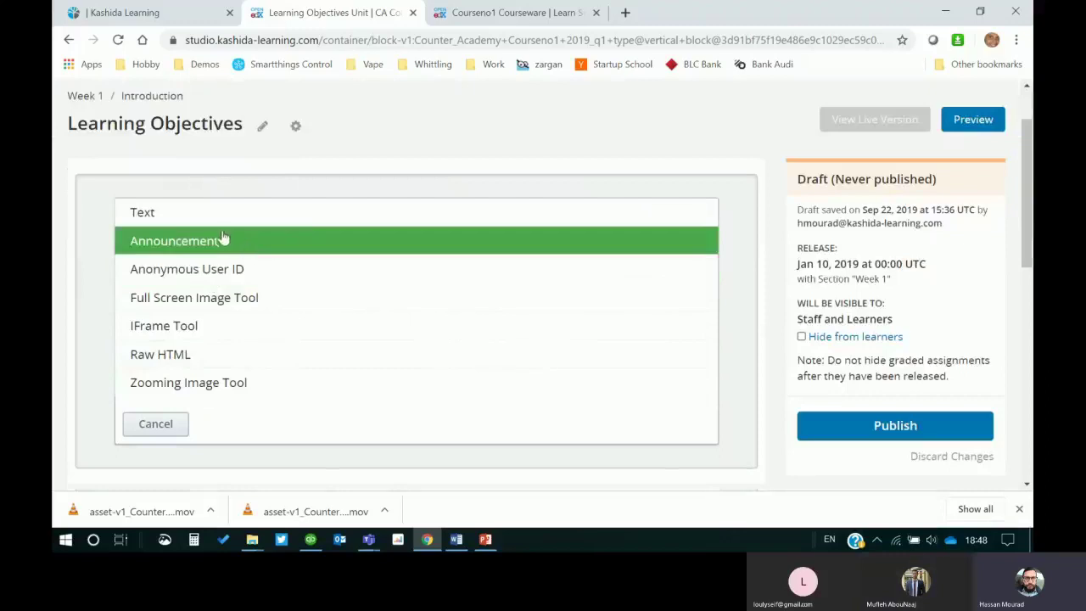
Step: Add a Text component to the unit and type the lines LO 1, LO 2 and LO 3
click(204, 244)
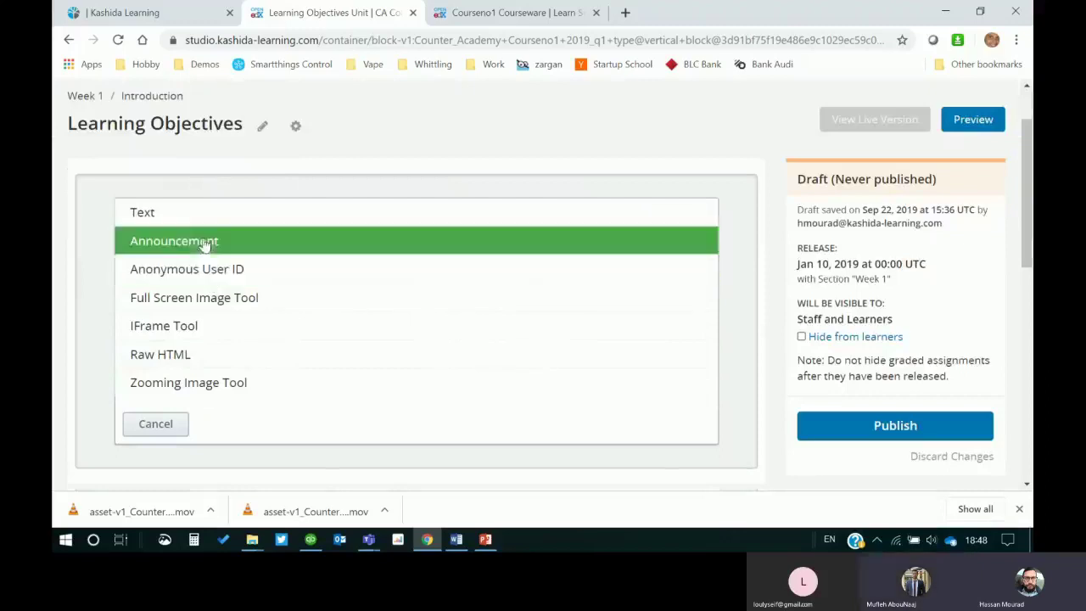
click(163, 219)
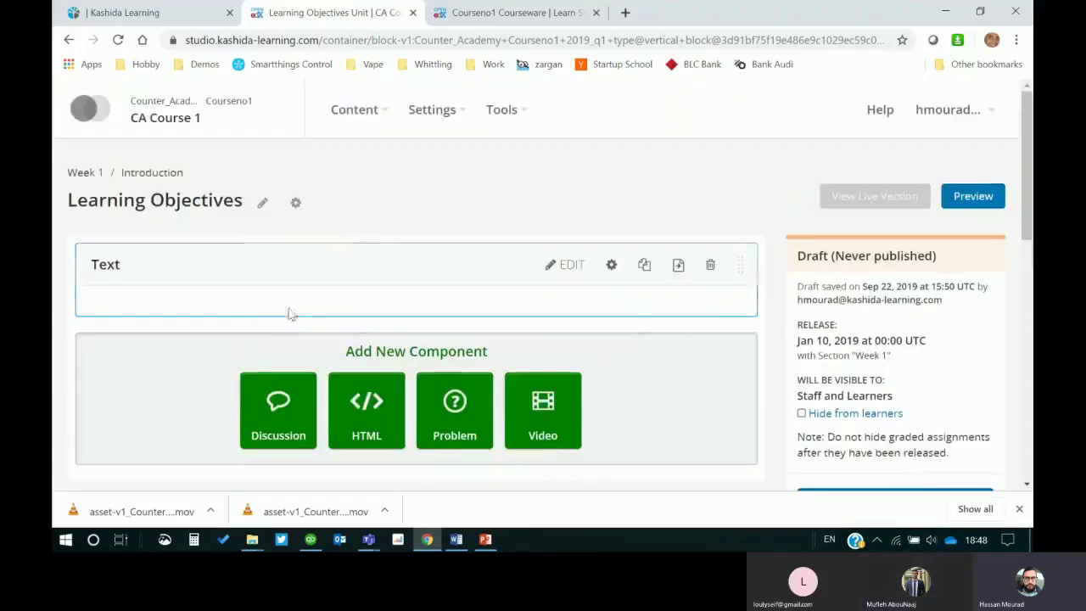
click(569, 266)
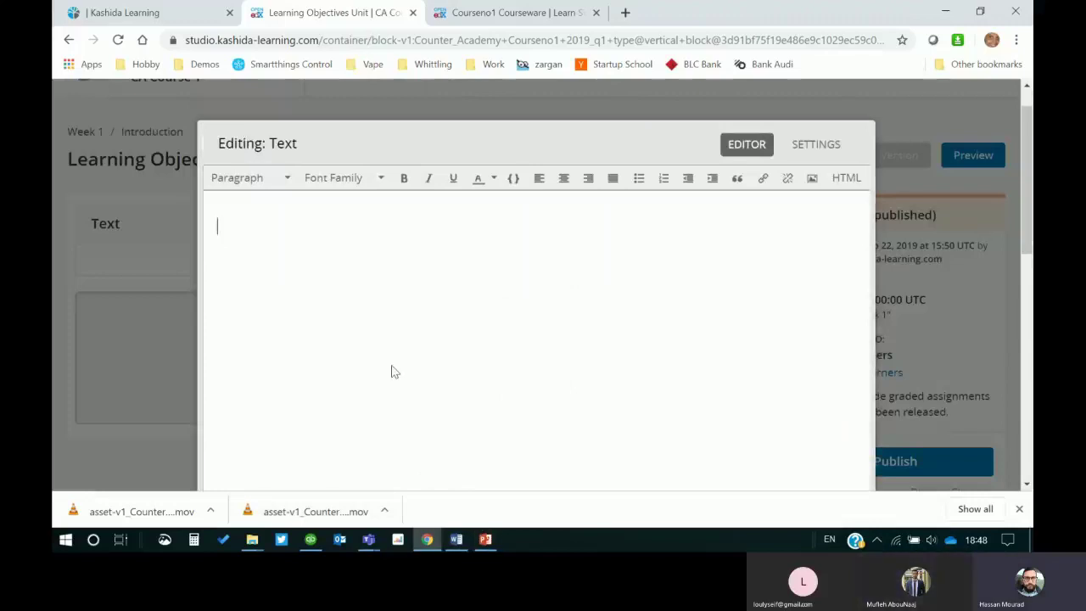
text(LO)
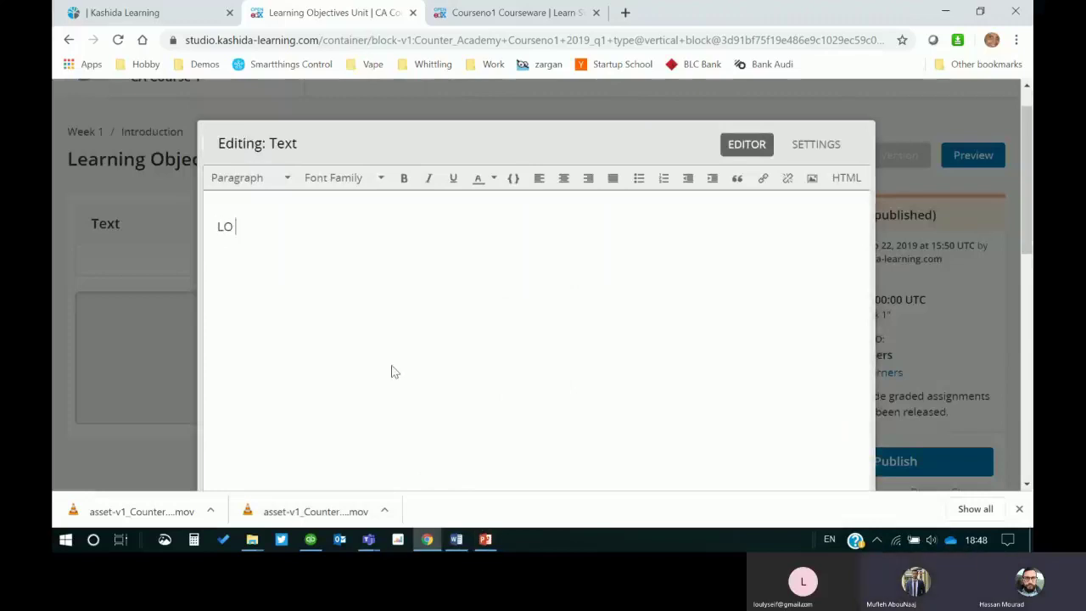
key(BackSpace)
key(BackSpace)
text(1)
key(Return)
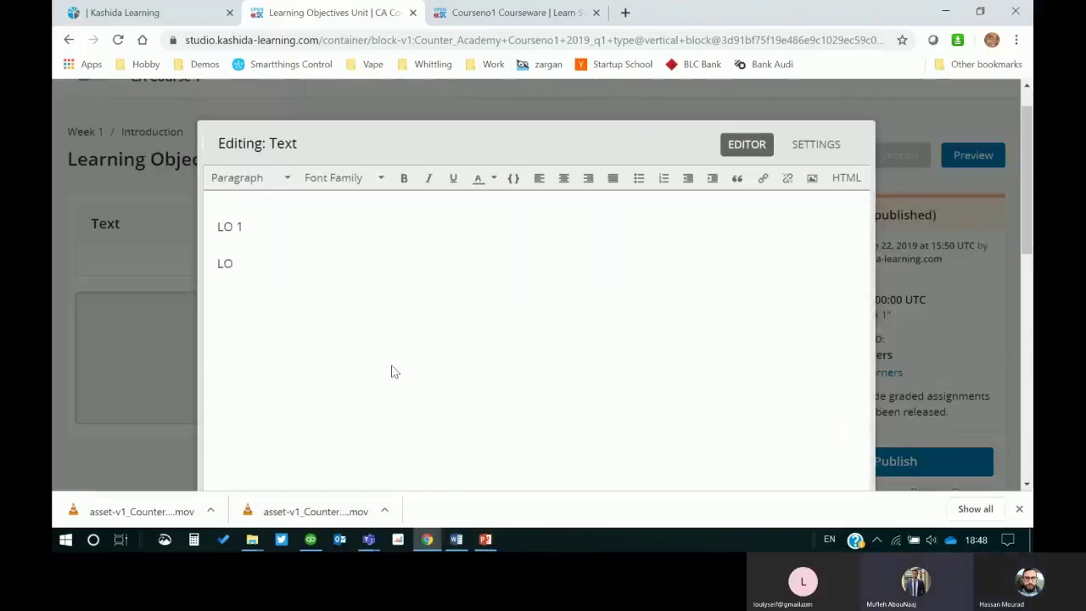
text(Lo)
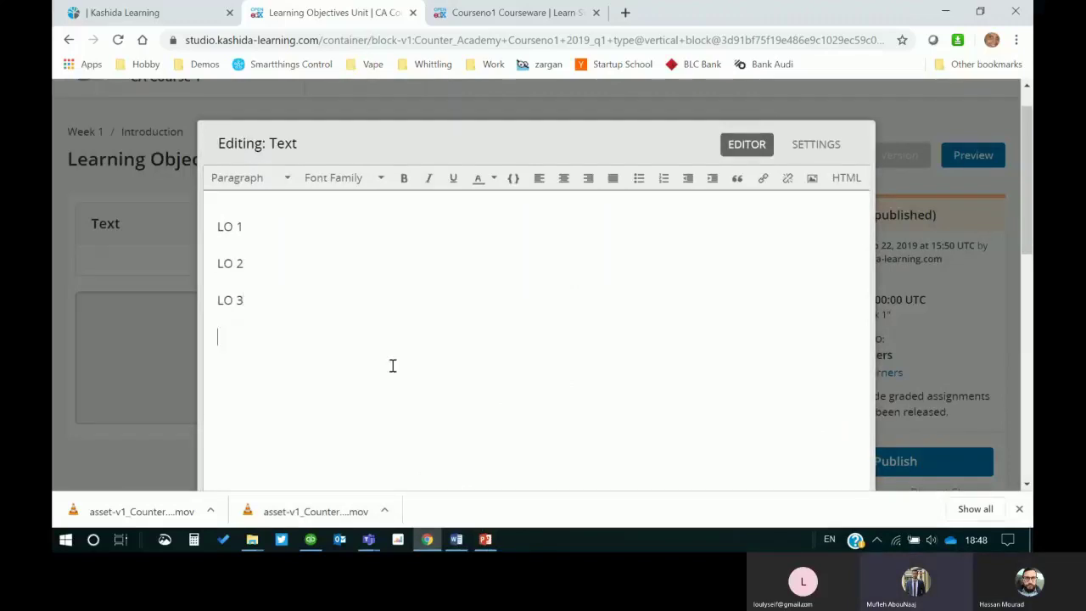
key(Return)
Step: Make the LO lines a bulleted list and add a 'Learning Objectives' line above it
drag(278, 295, 220, 207)
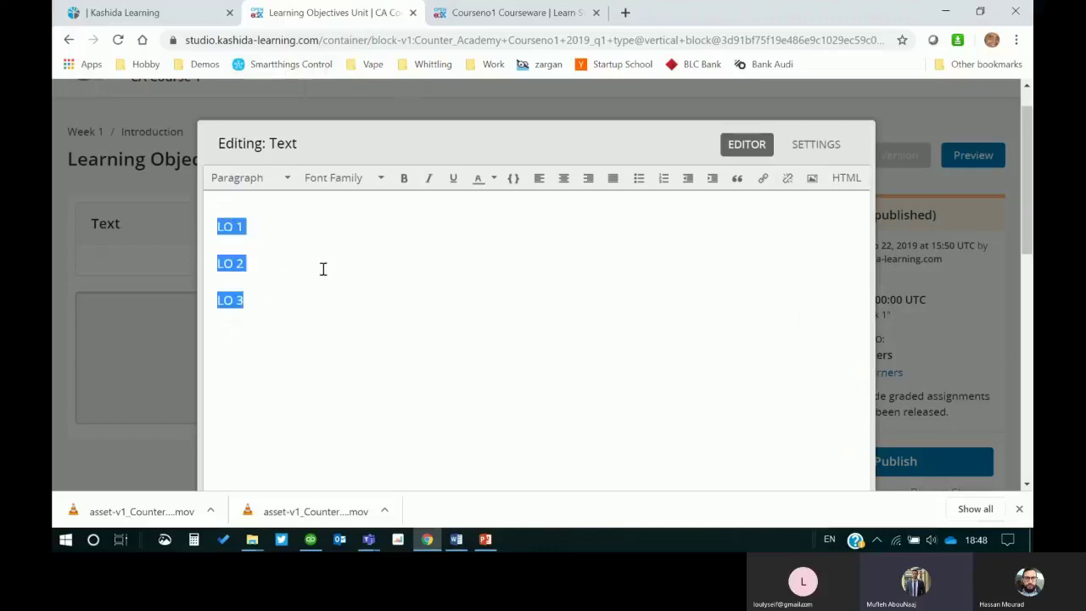
click(636, 179)
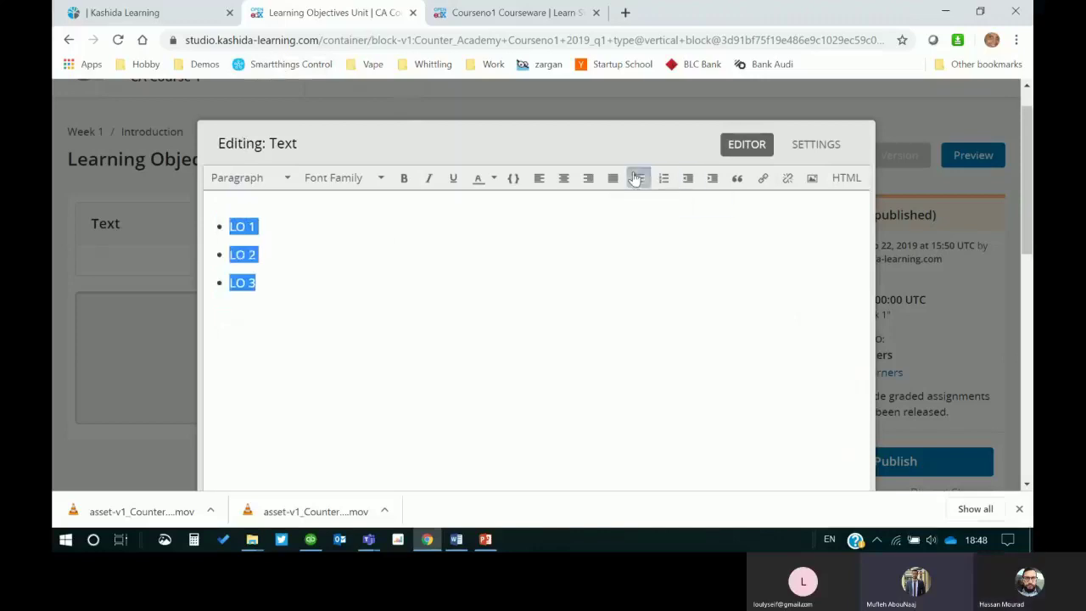
click(236, 217)
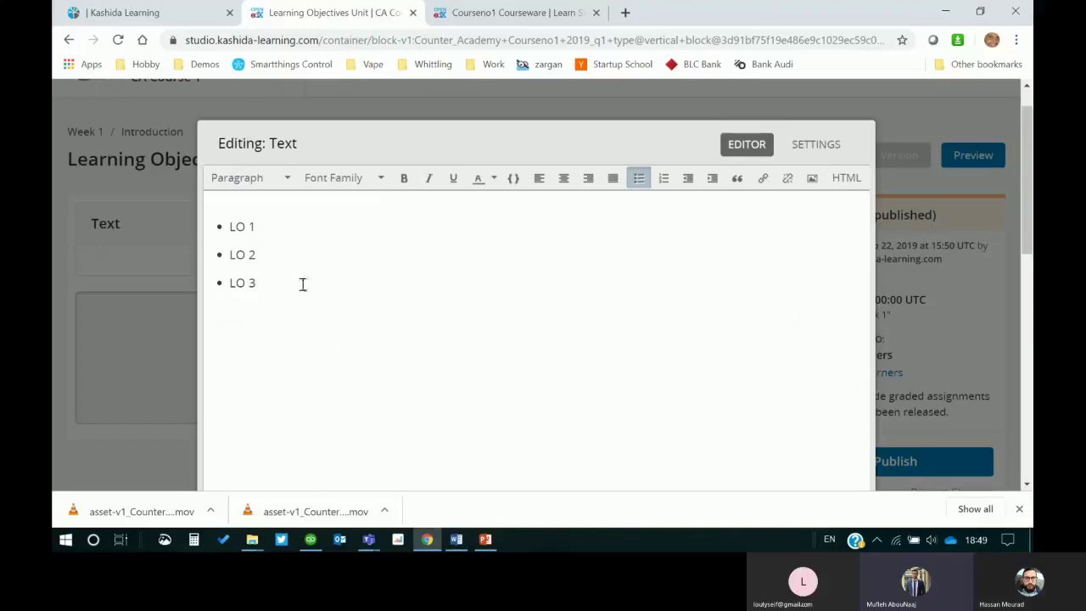
key(Return)
key(BackSpace)
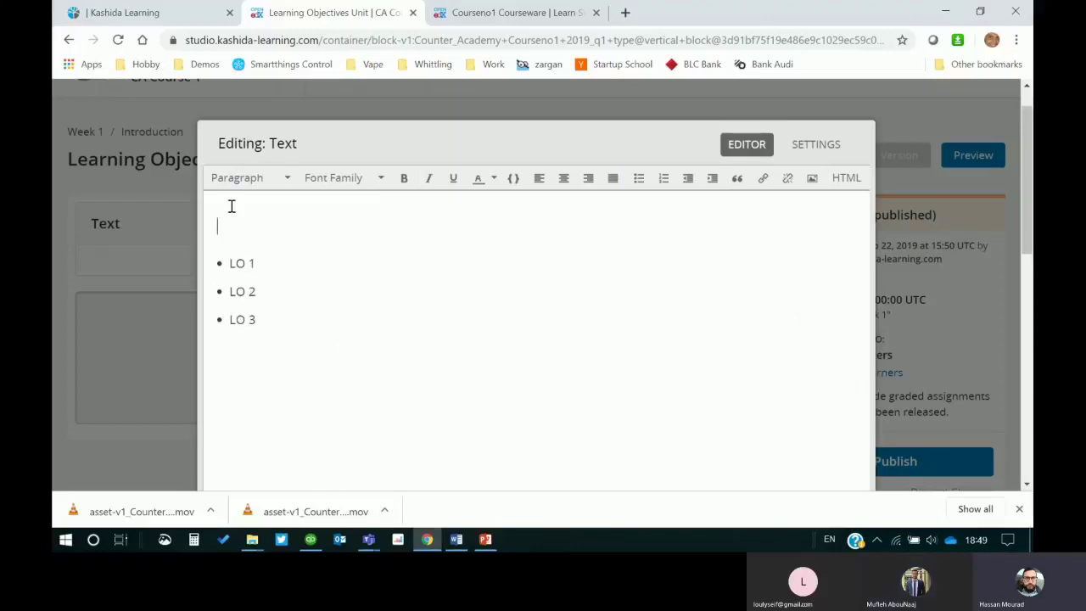
text(LEA)
key(BackSpace)
key(BackSpace)
key(BackSpace)
key(BackSpace)
key(BackSpace)
key(BackSpace)
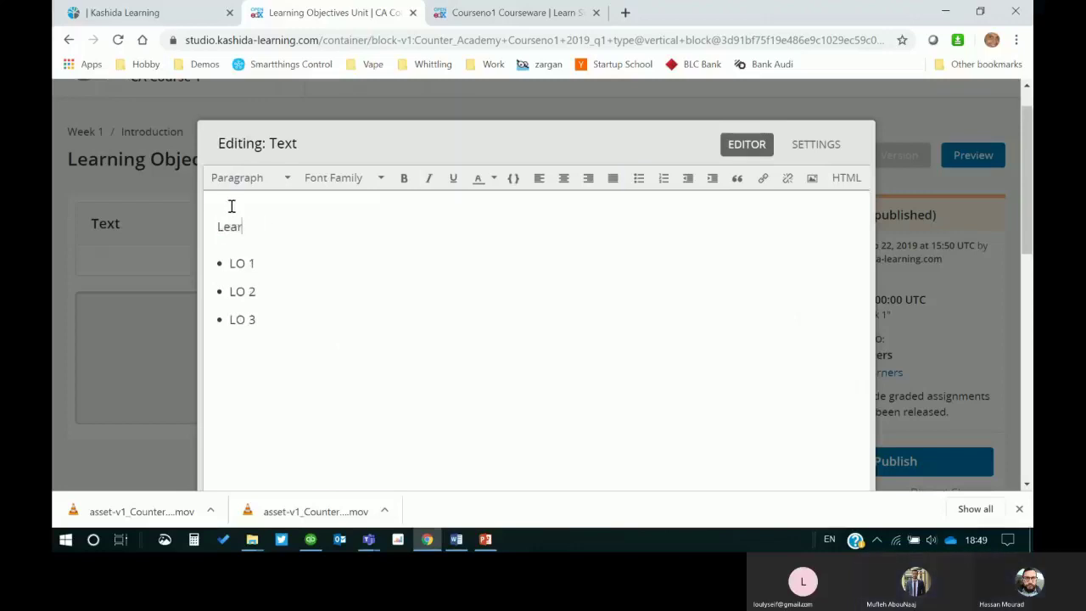
text(rning Objectives)
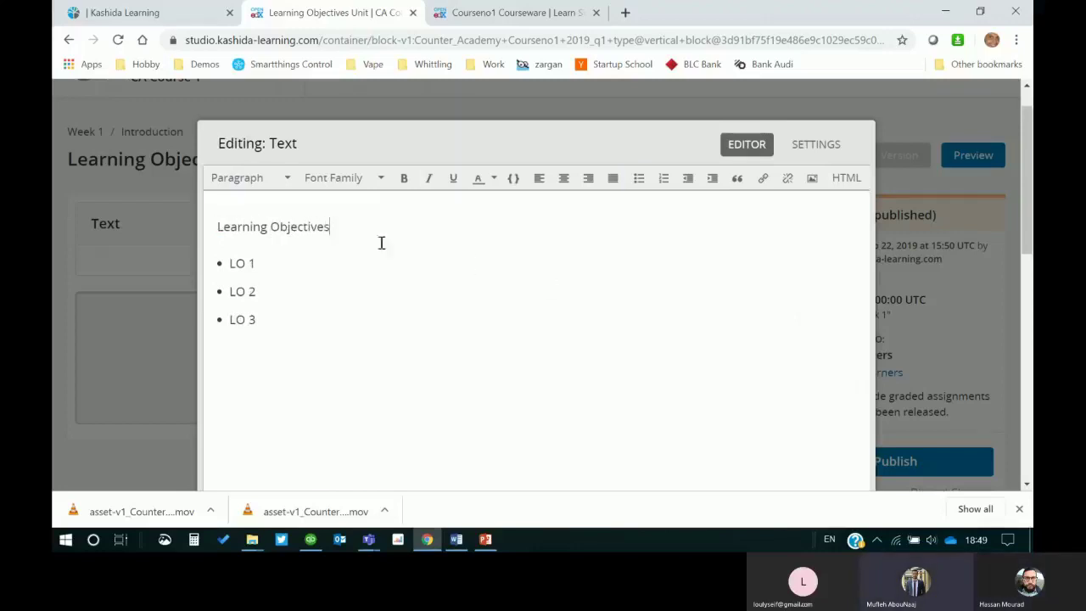
Step: Format the 'Learning Objectives' line as Heading 3 and open the Insert/edit image dialog
drag(340, 225, 225, 204)
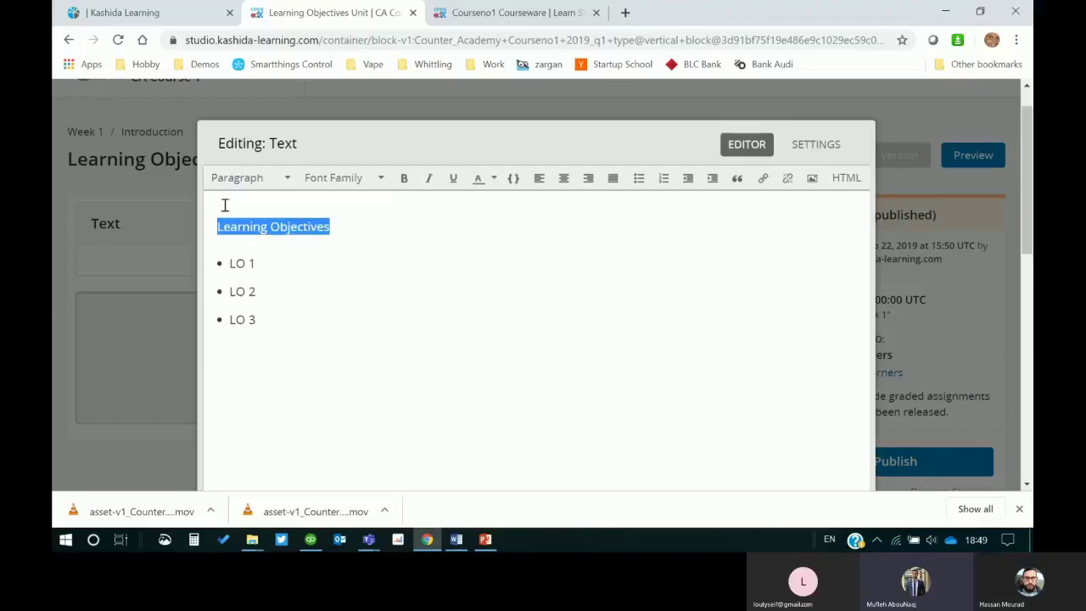
click(286, 178)
click(279, 272)
click(389, 299)
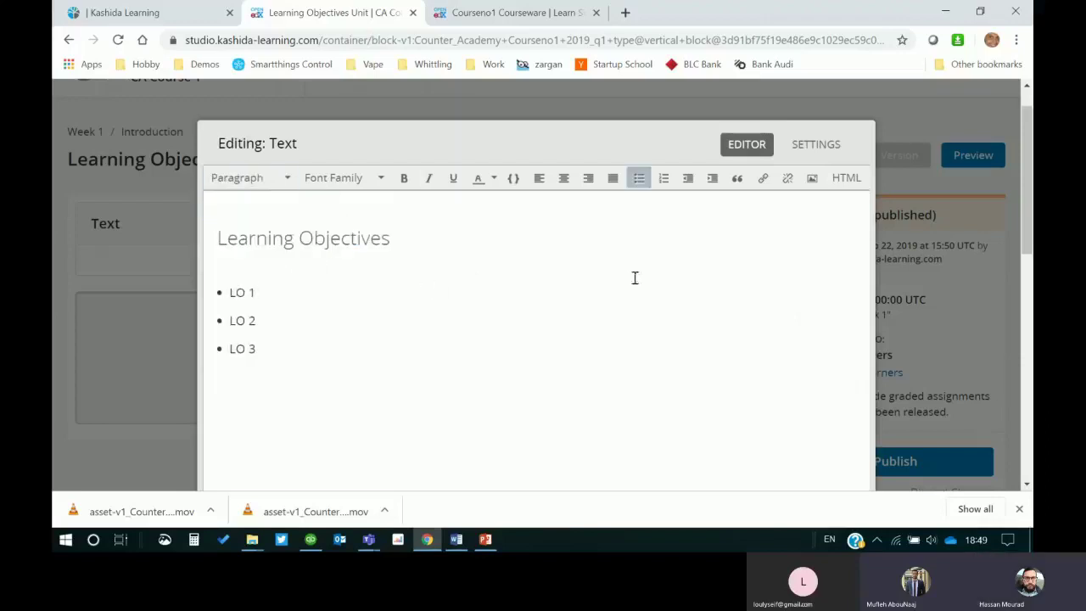
click(411, 251)
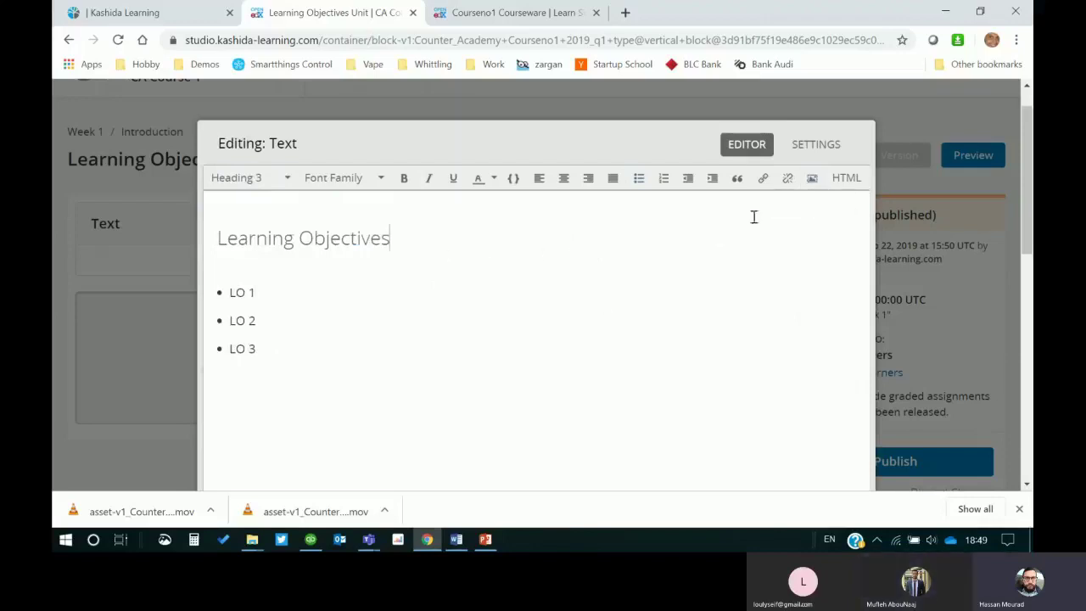
click(812, 178)
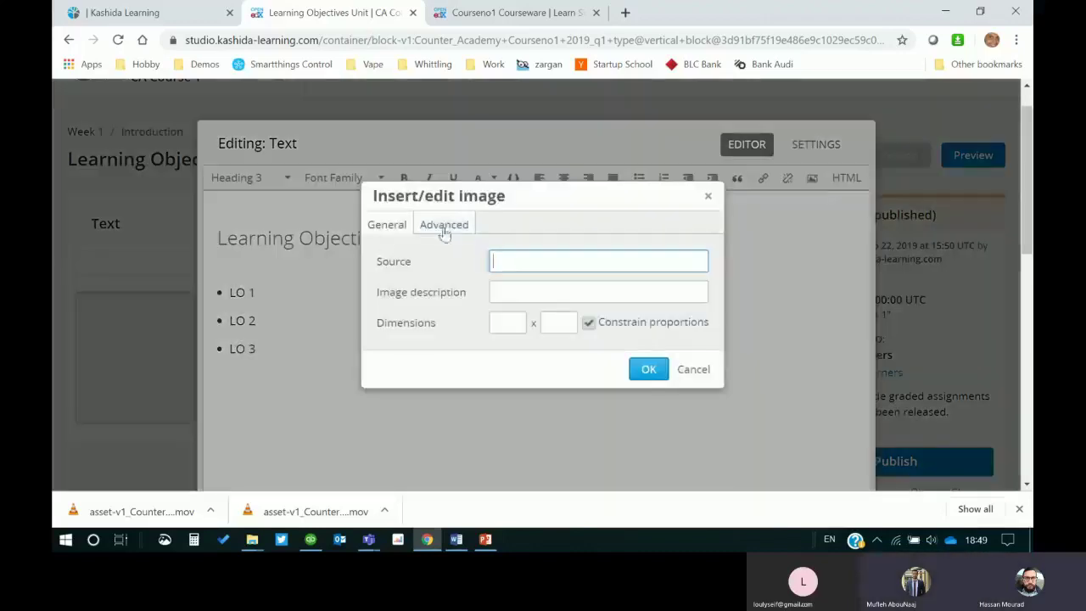
Step: Look over the image dialog's general and advanced settings, then cancel without inserting an image
click(445, 227)
click(404, 227)
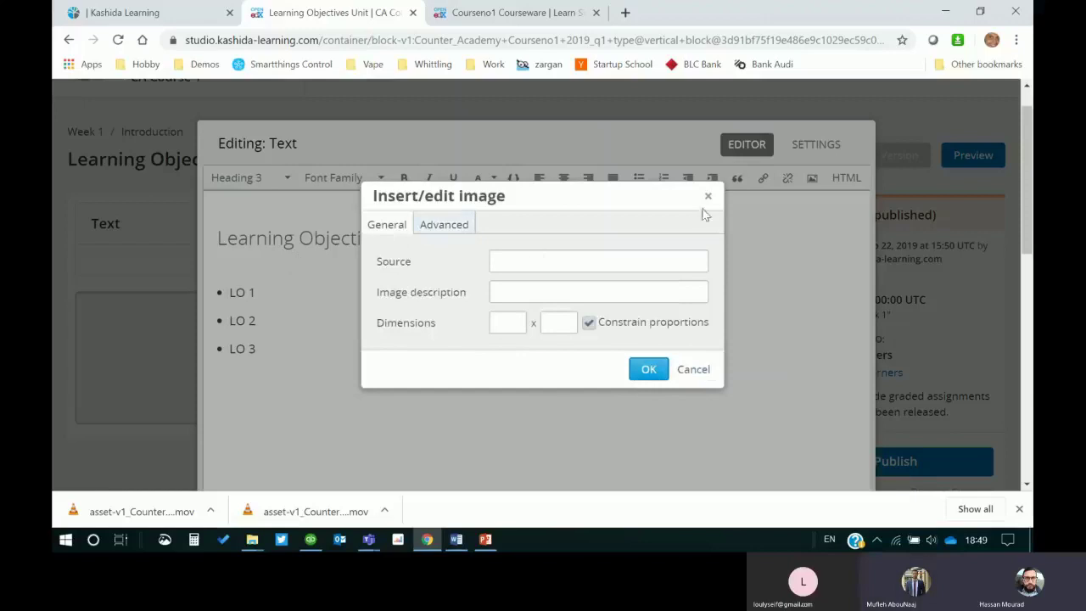
click(710, 199)
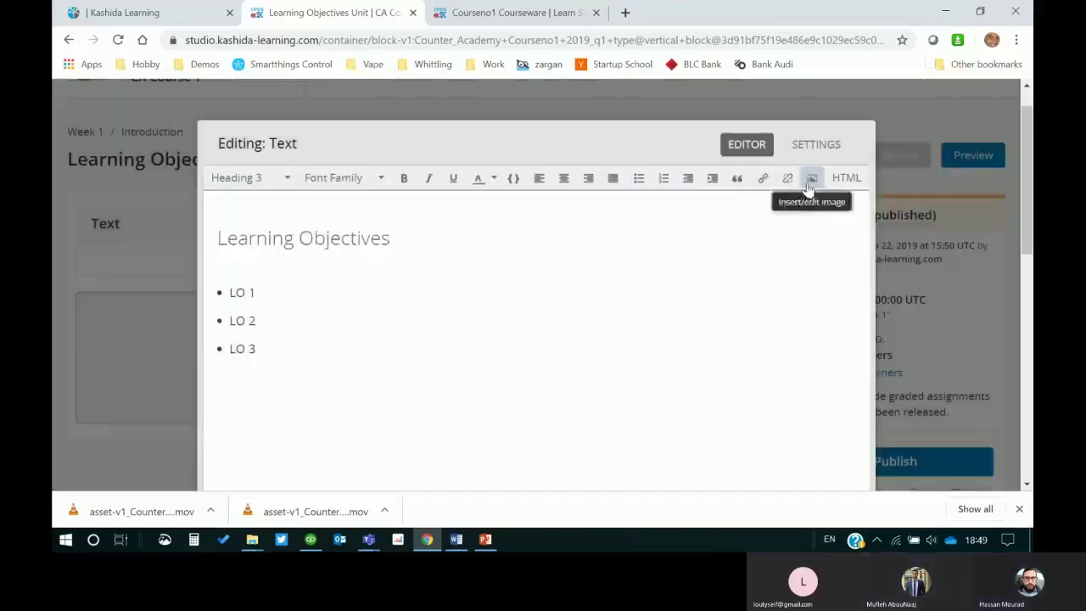
click(809, 180)
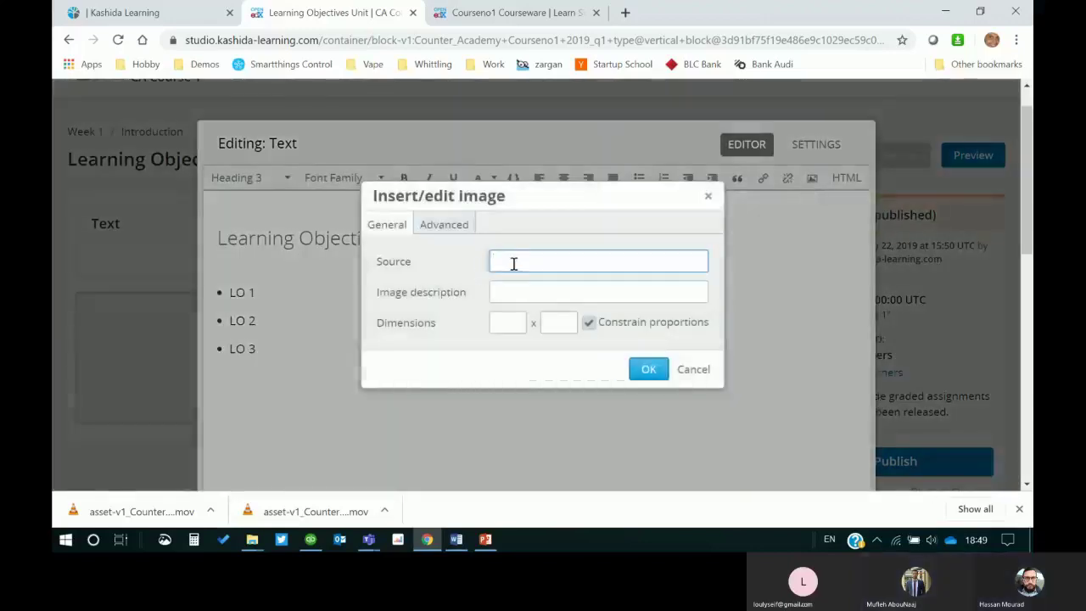
click(454, 222)
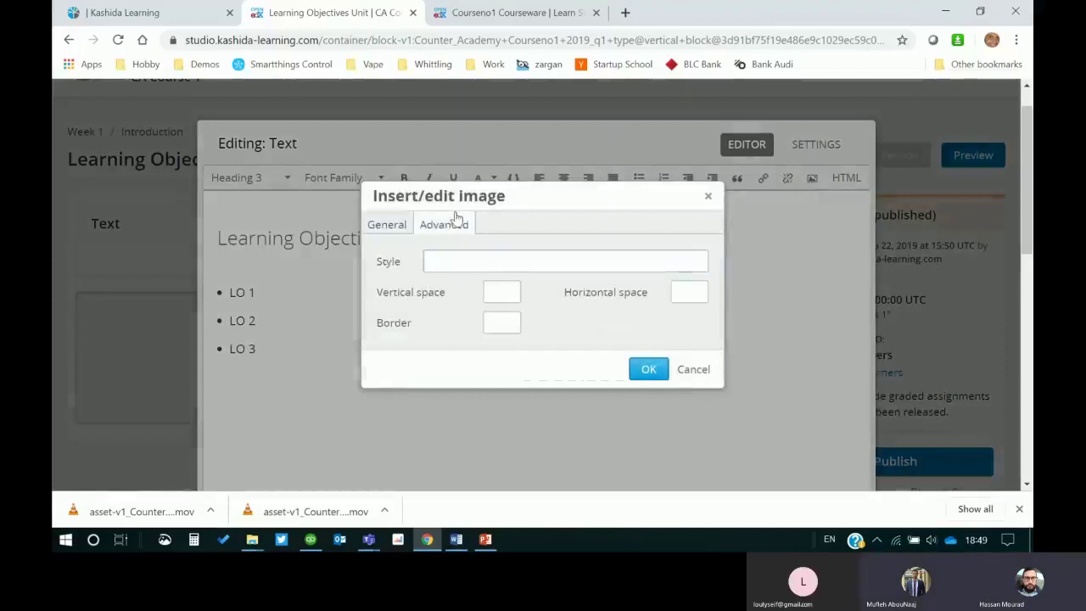
click(392, 226)
click(702, 370)
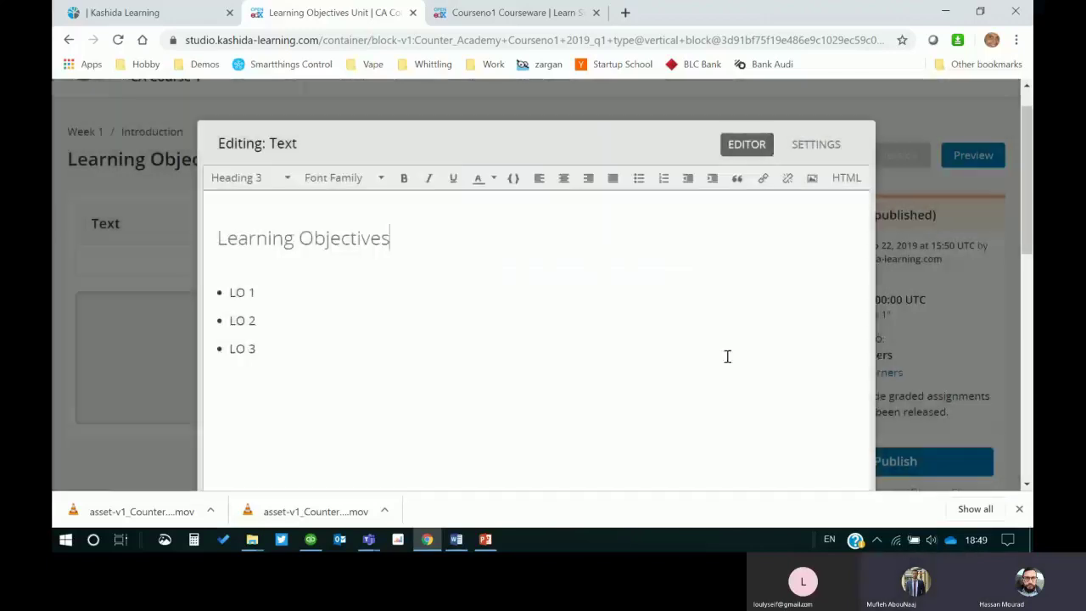
Step: Glance at the course's LMS learner view, then come back to the unit editor
click(533, 12)
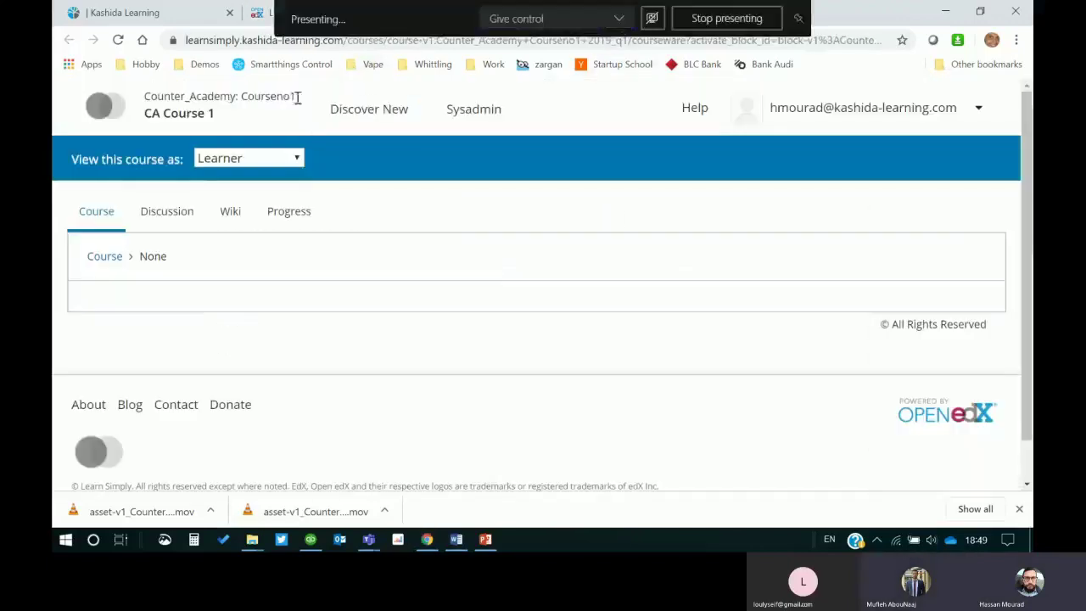
click(263, 17)
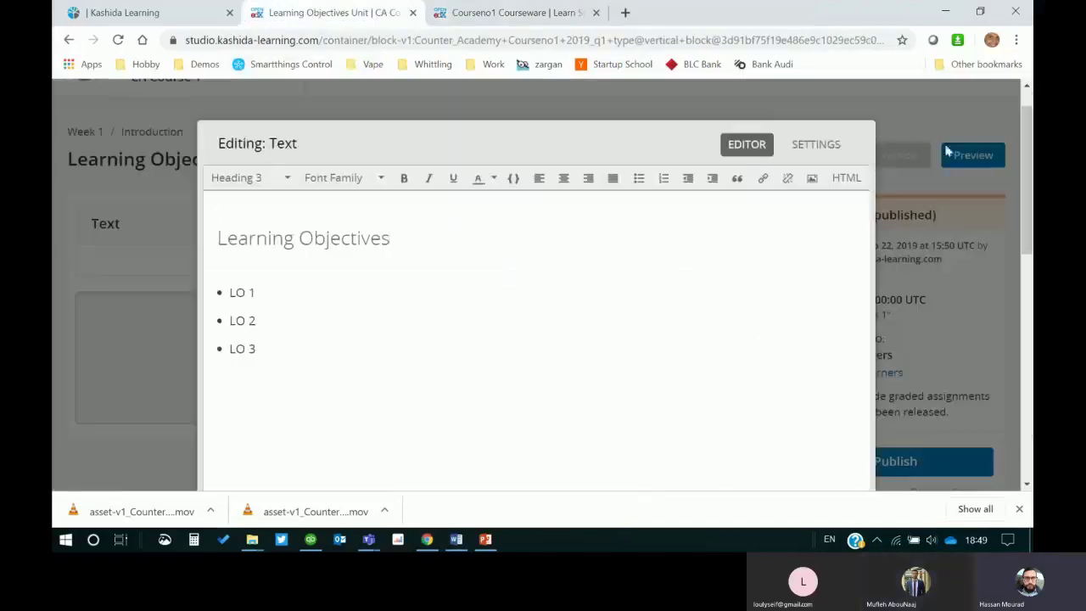
scroll(728, 245, down, 5)
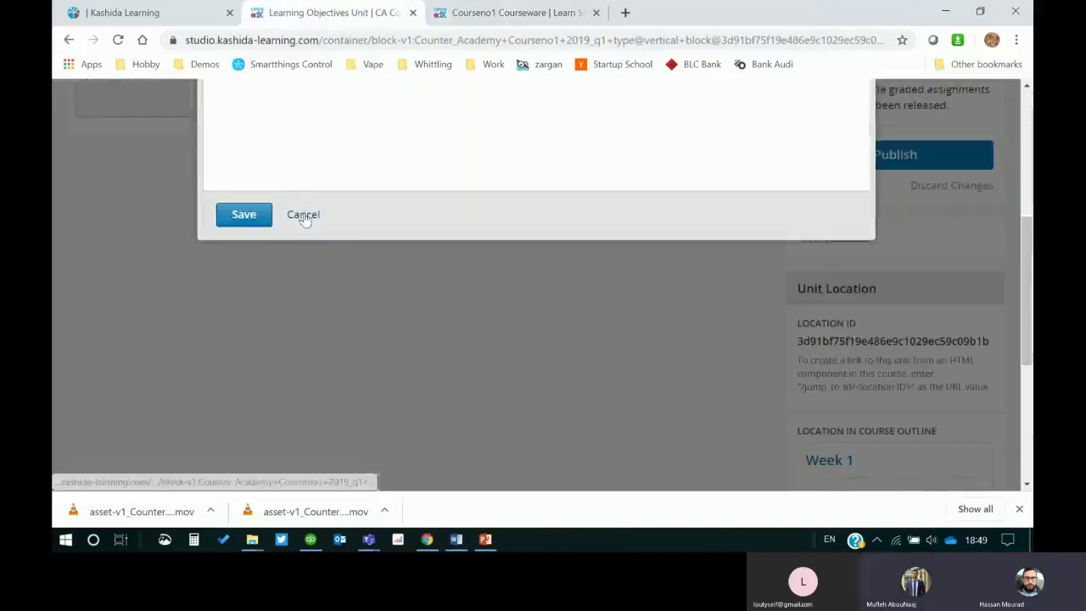
Step: Cancel the text editor and open Content > Files & Uploads in a new browser tab
click(303, 213)
click(379, 110)
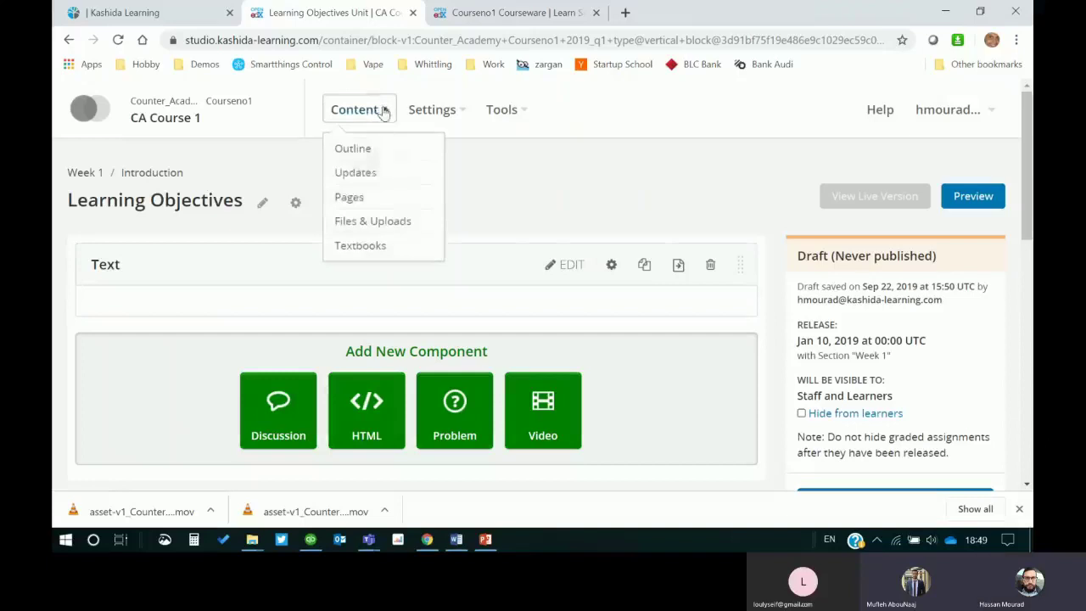
right_click(361, 221)
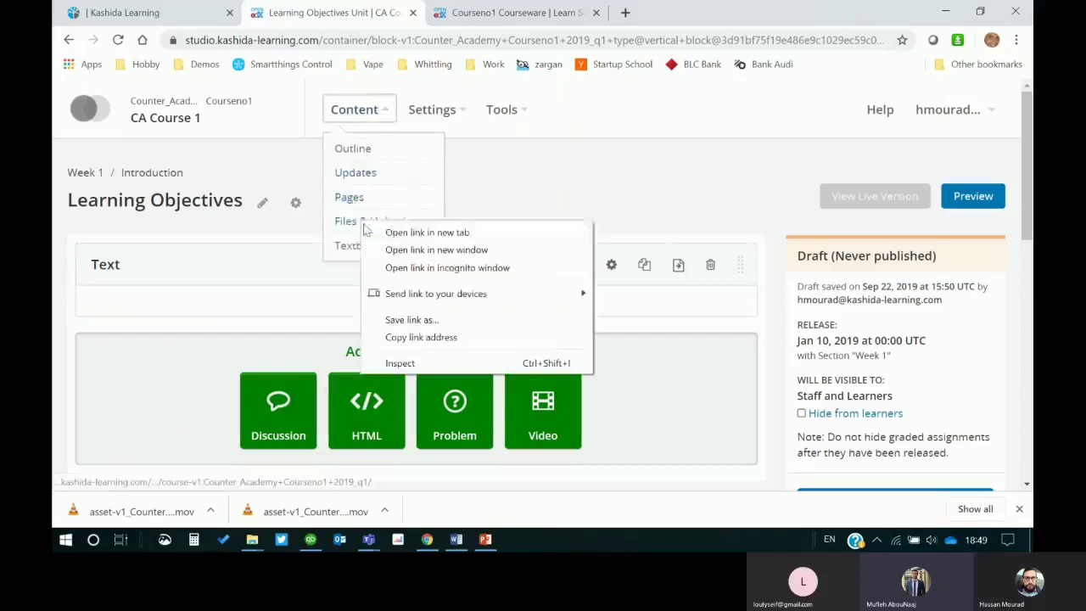
click(426, 232)
click(509, 12)
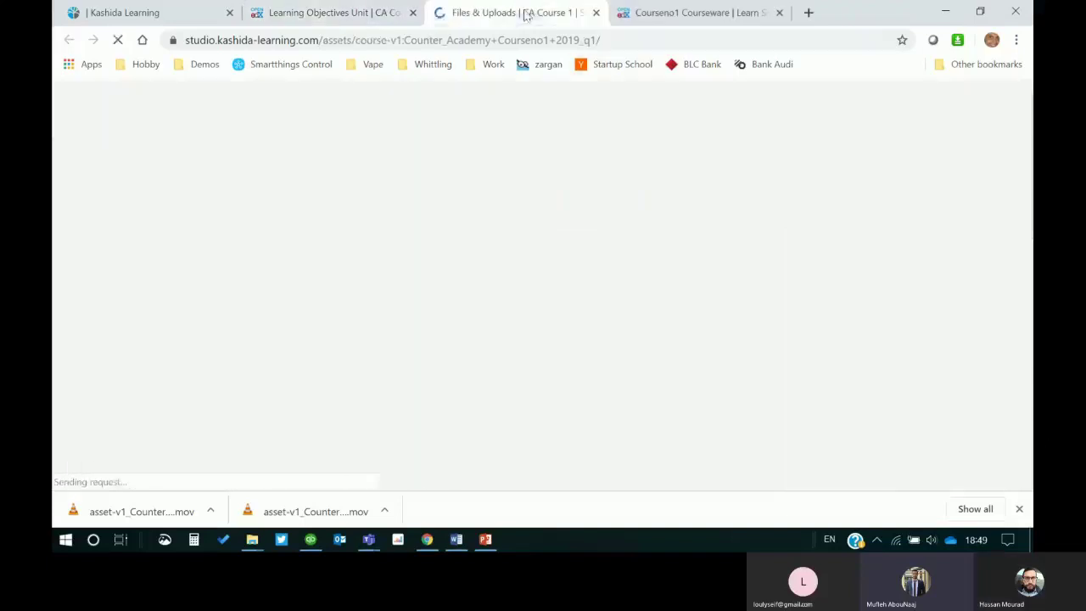
Step: Upload 'learning Objectives image.jpg' to Files & Uploads and copy its Web URL
scroll(373, 355, down, 1)
scroll(373, 354, down, 1)
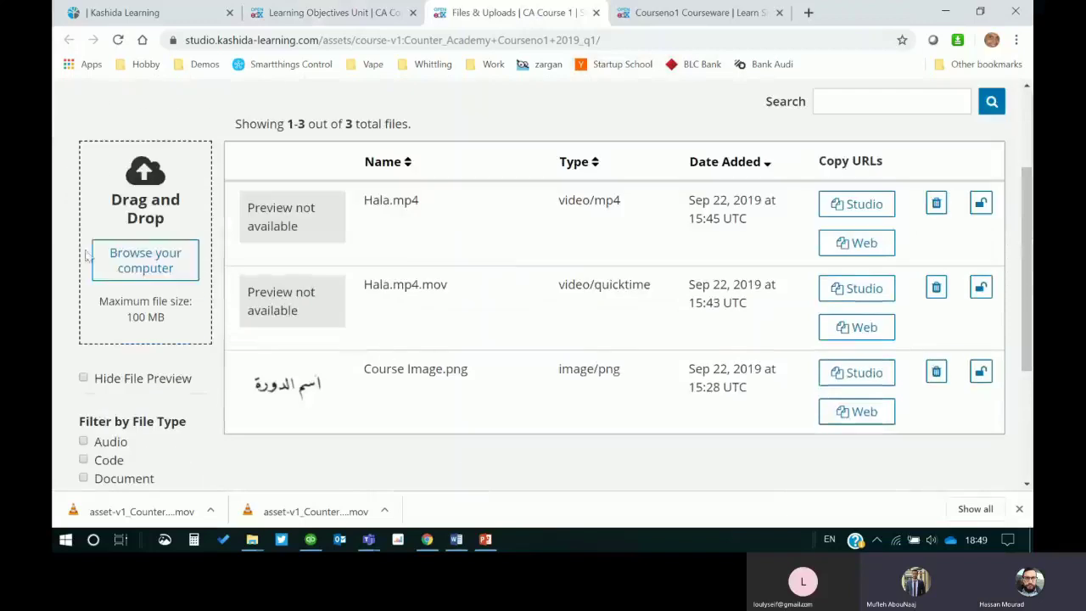
click(191, 264)
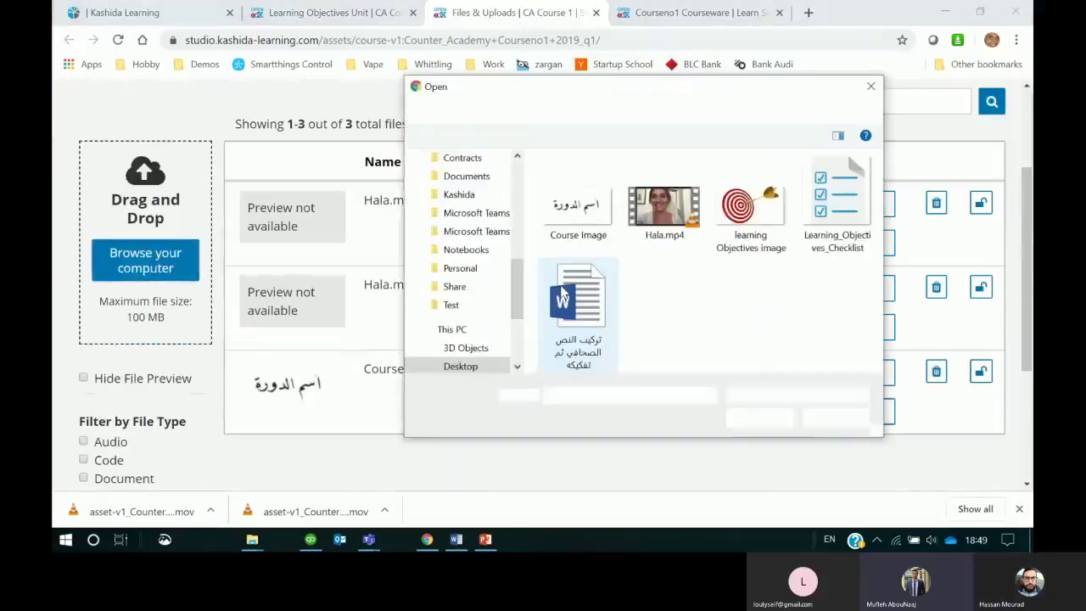
click(746, 207)
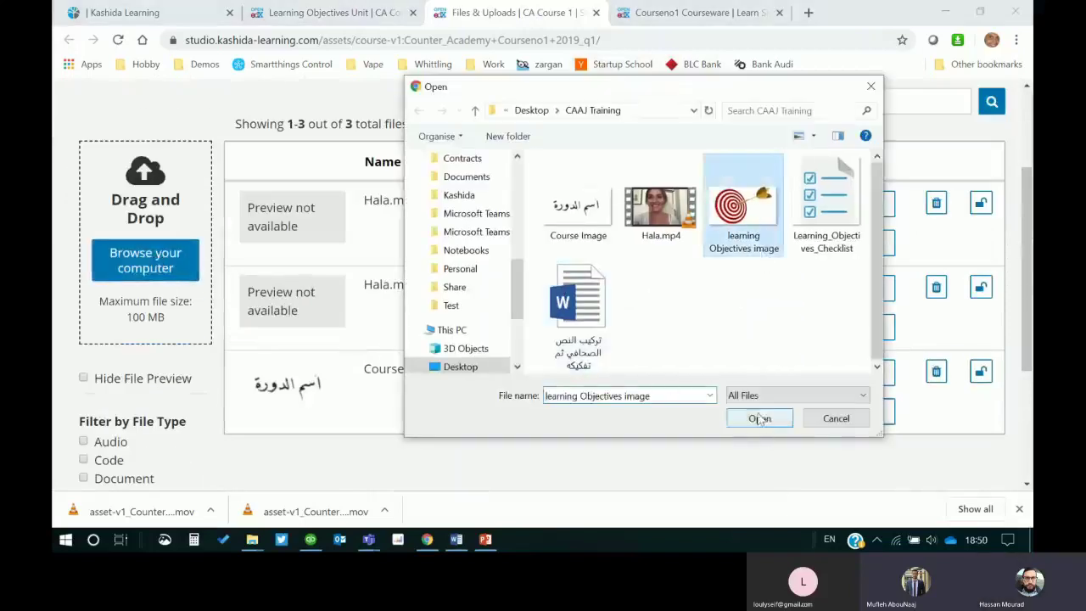
click(757, 417)
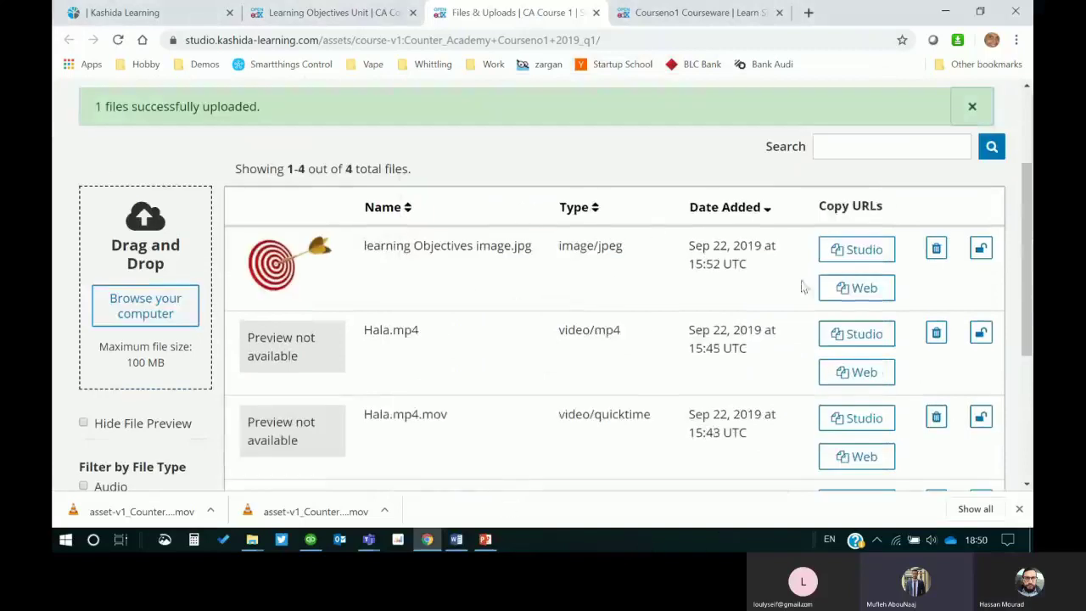
click(882, 289)
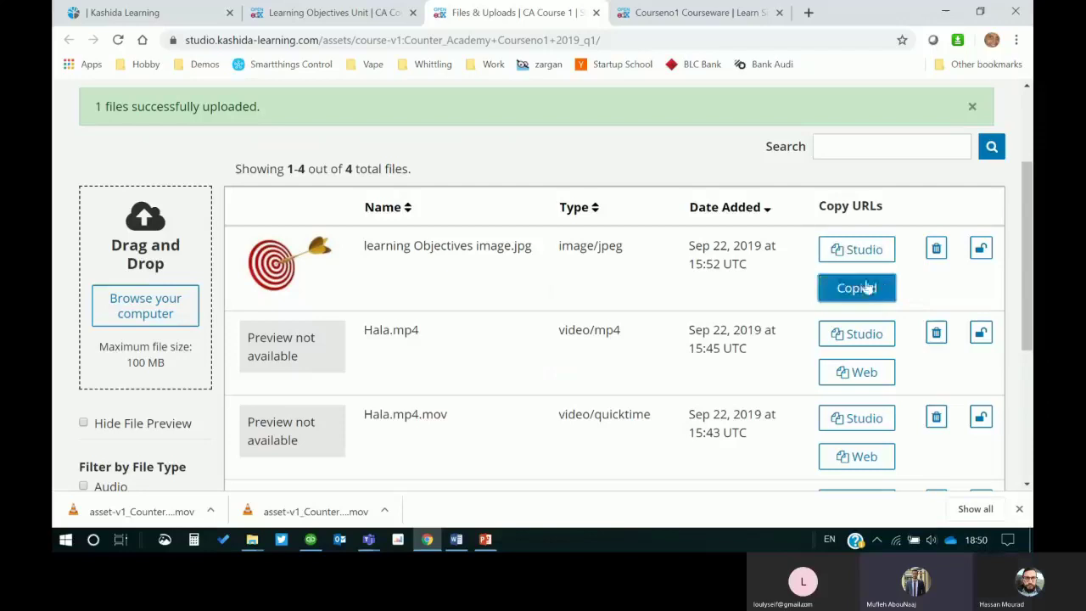
Step: Return to the Learning Objectives unit and reopen the empty Text component for editing
click(327, 11)
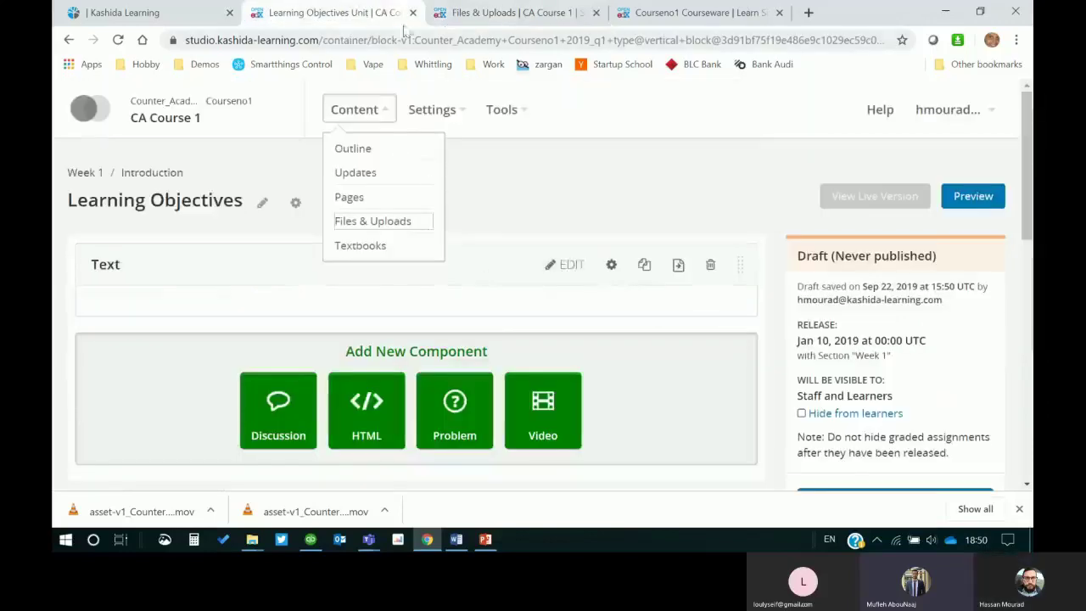
click(511, 278)
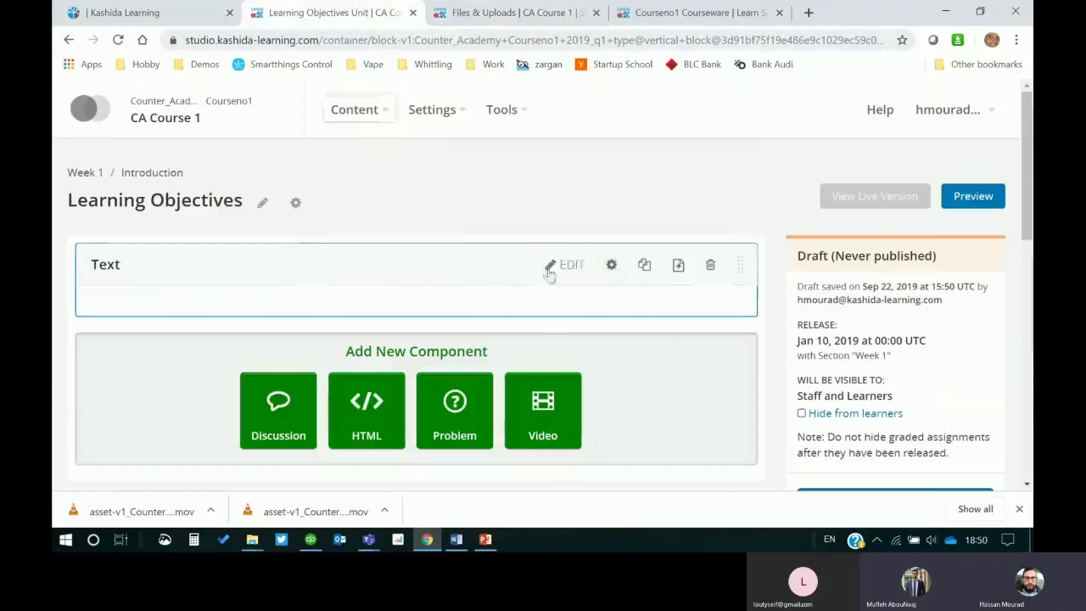
click(565, 265)
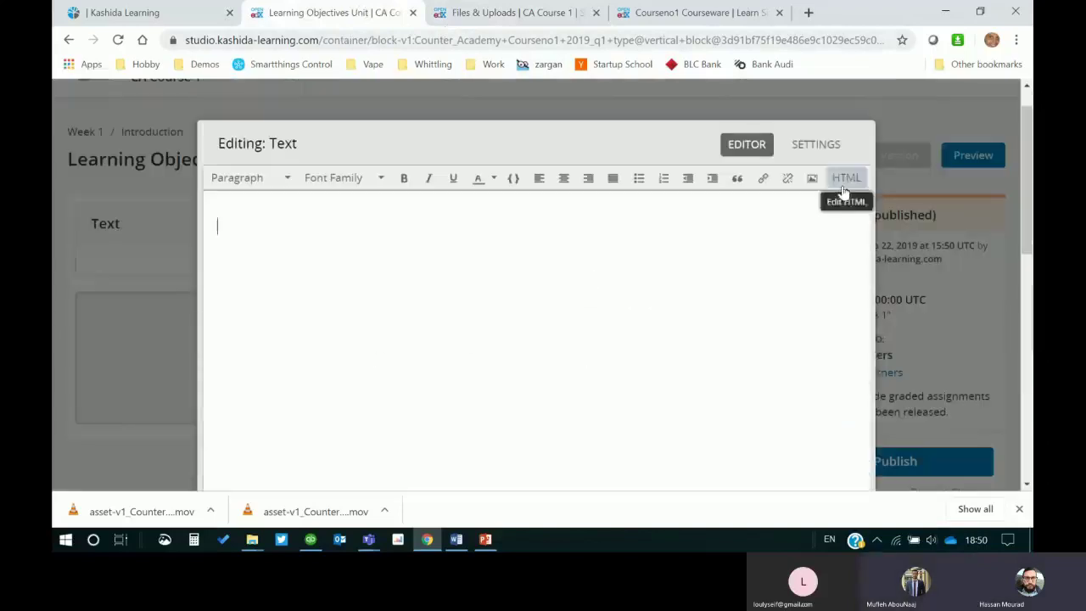
Step: Type a 'LEArning Objectives' heading above Lo 1, Lo2 and LO3, making the three objectives bullets
scroll(345, 276, down, 4)
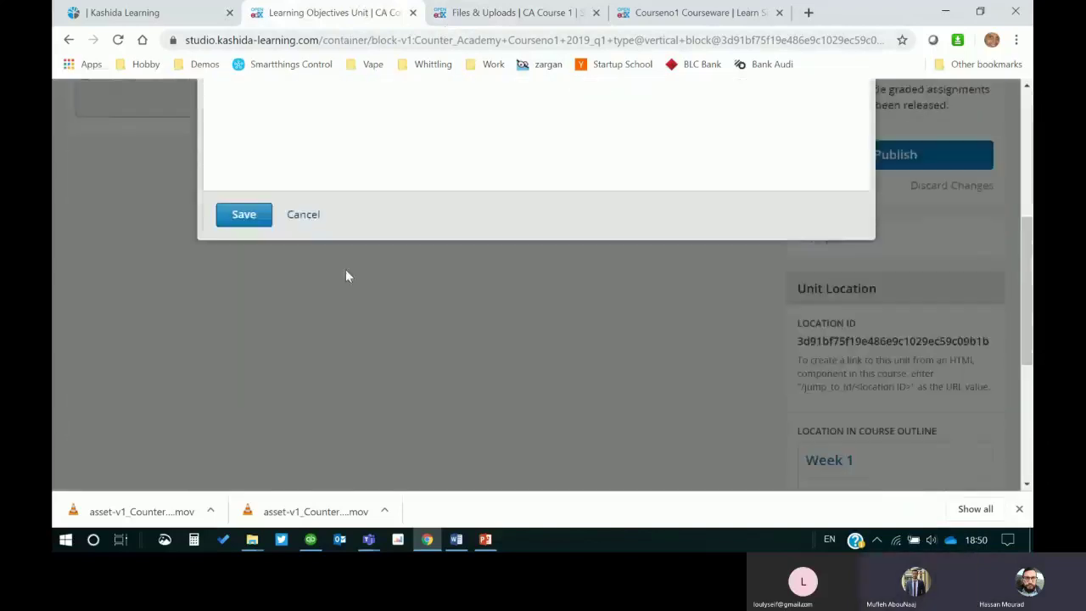
click(305, 214)
scroll(365, 274, up, 4)
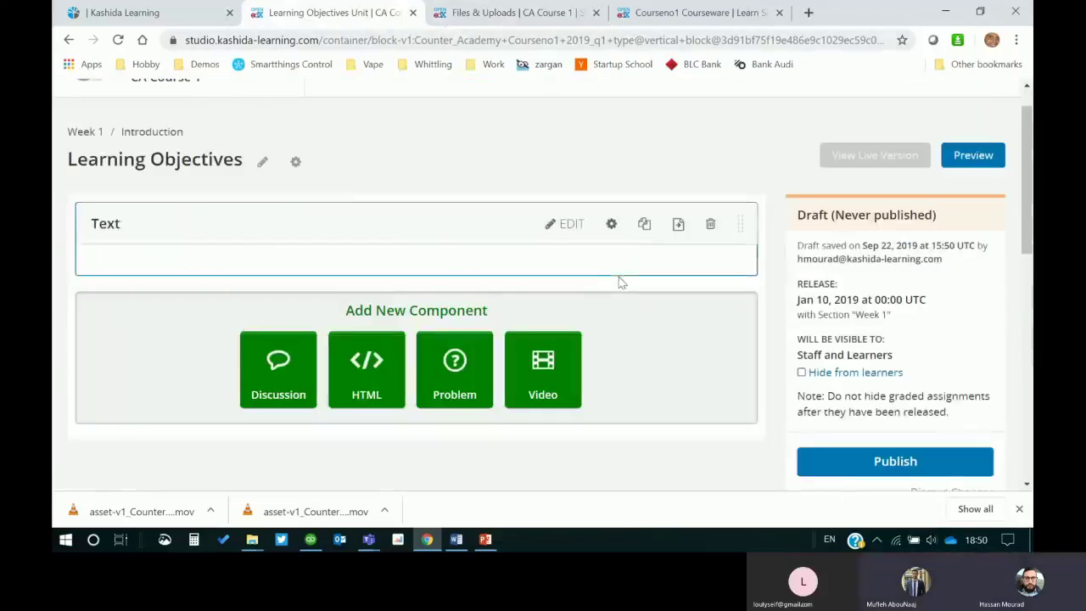
click(564, 224)
text(LEARning Objectives)
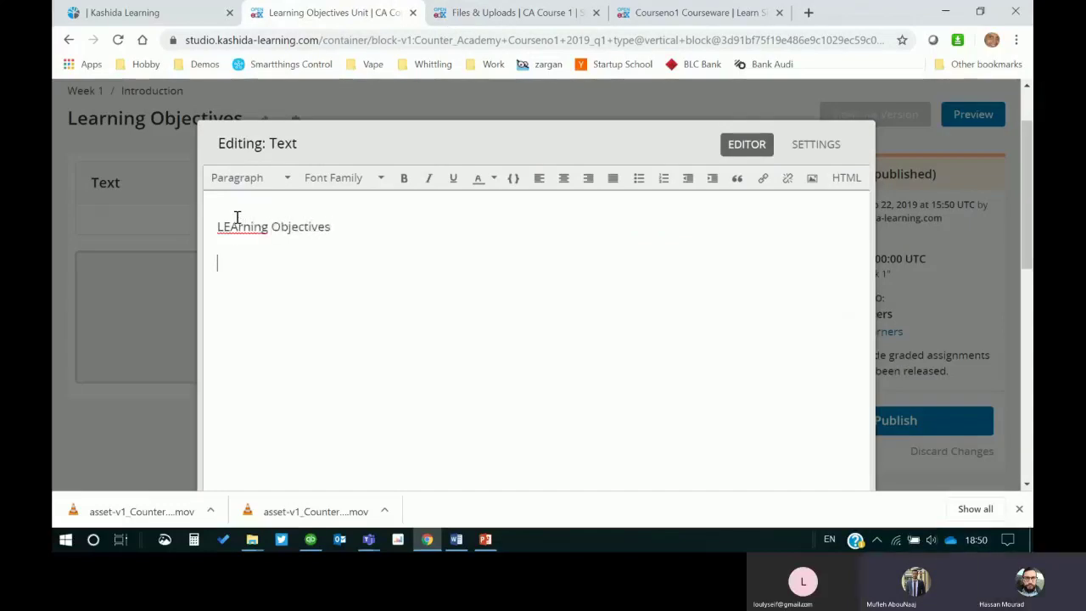
text(Lo 1)
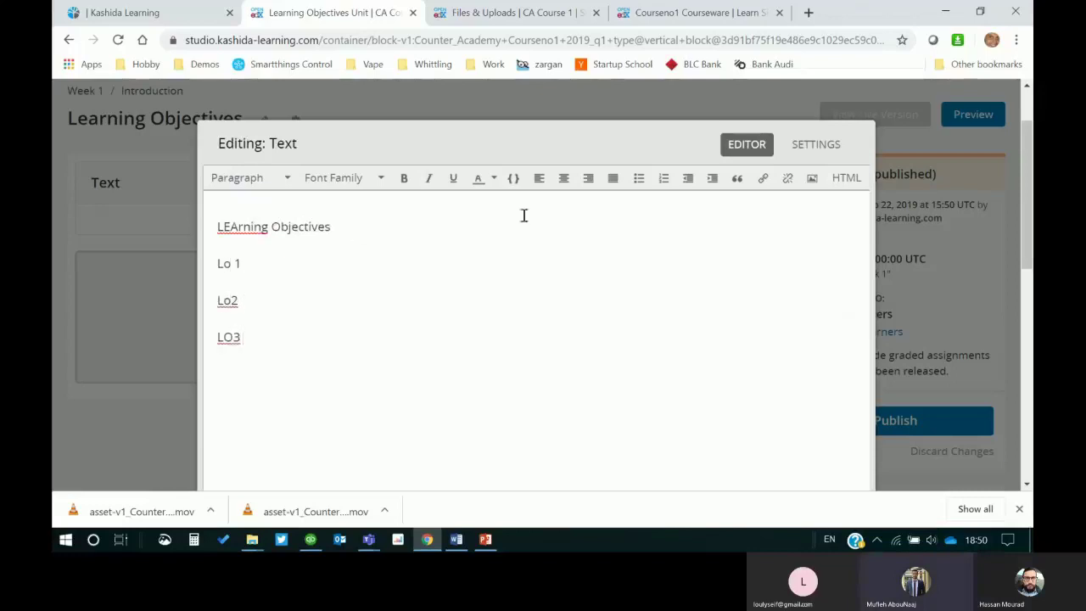
drag(260, 330, 204, 266)
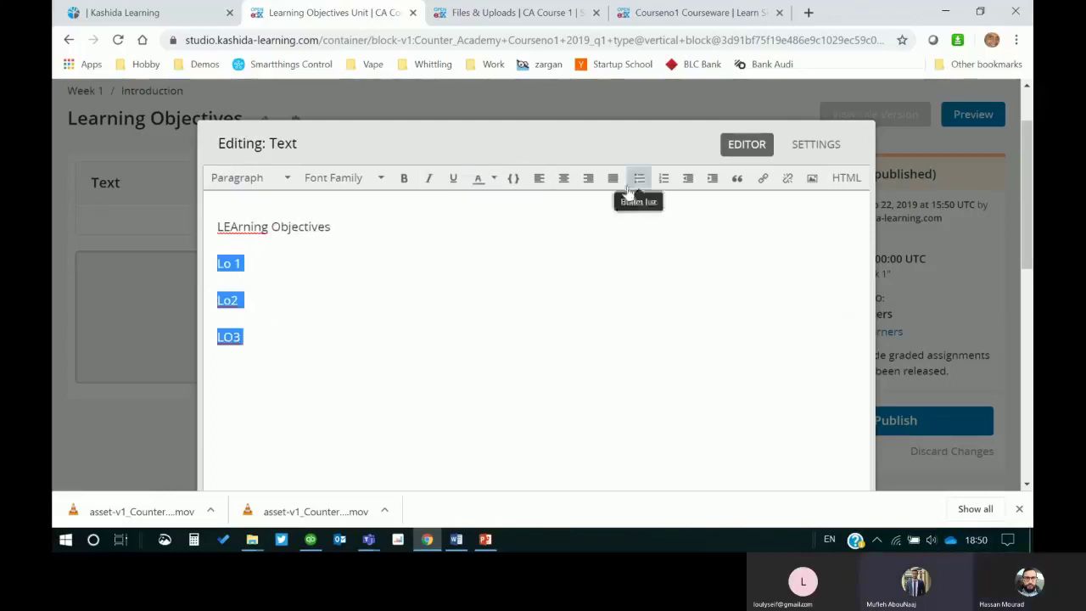
click(641, 179)
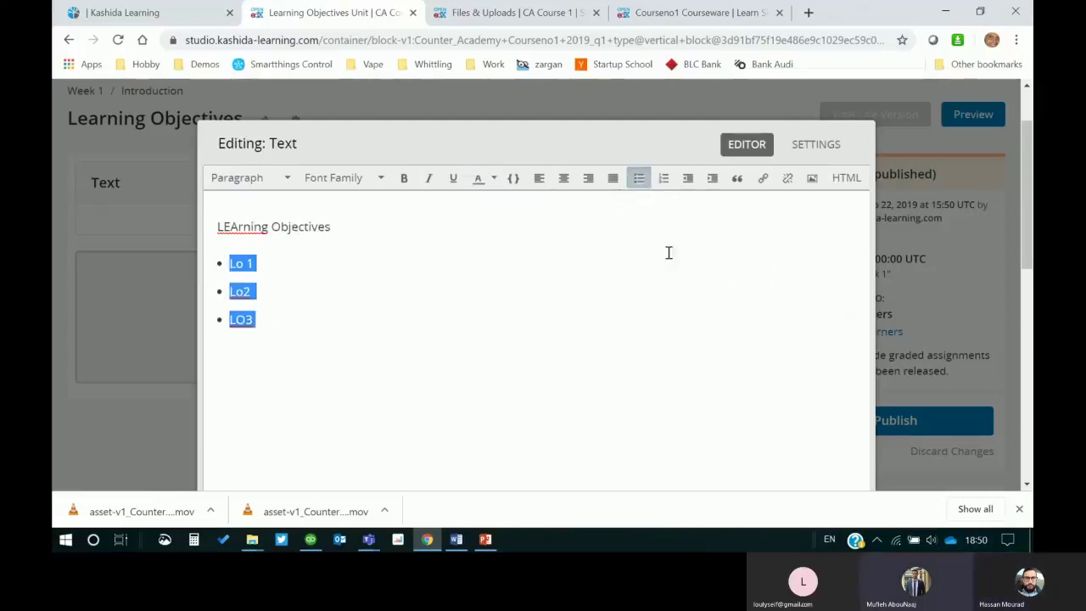
click(279, 258)
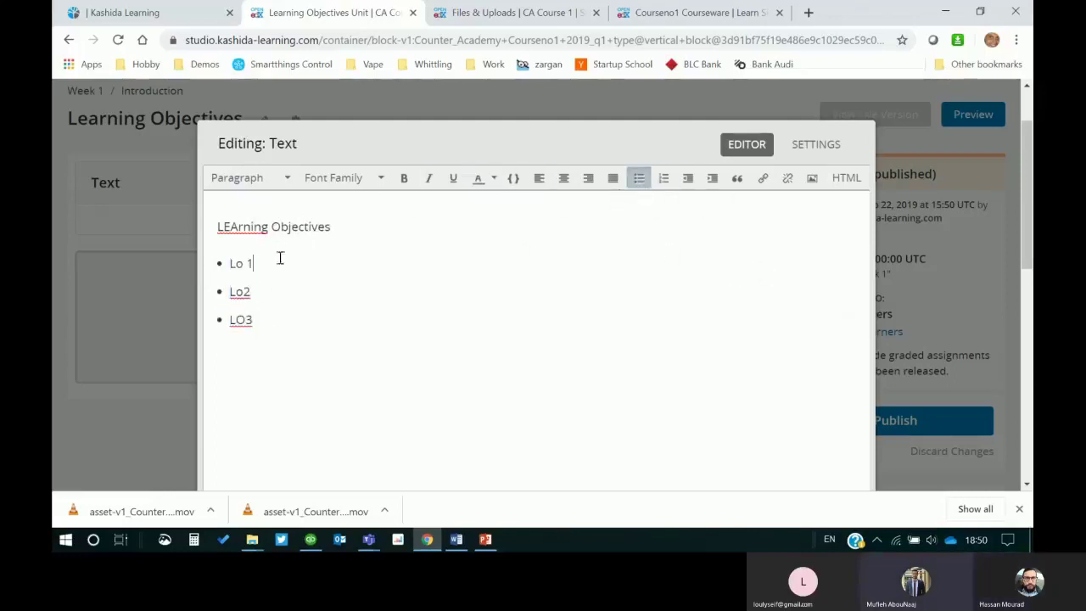
Step: Try inserting the copied image address as a link after Lo 1, then cancel the link
click(763, 178)
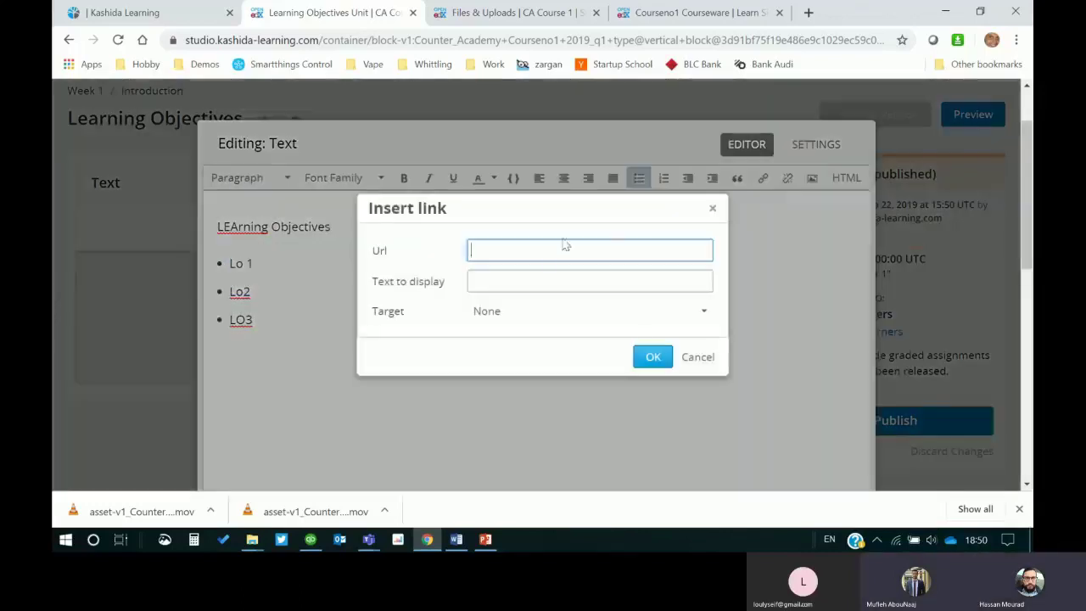
key(ctrl+v)
click(484, 282)
key(ctrl+a)
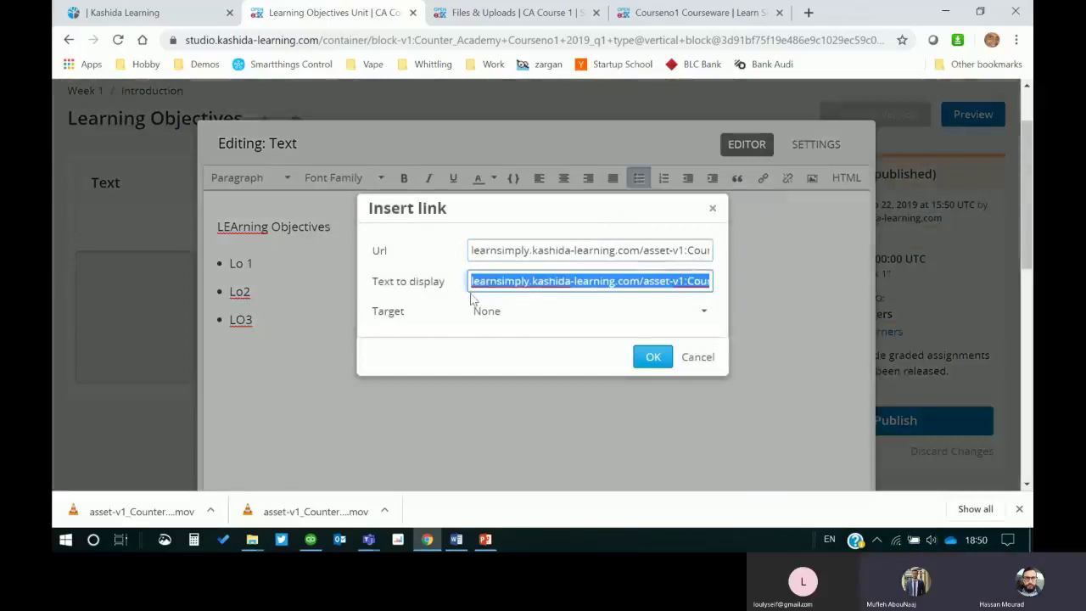
key(BackSpace)
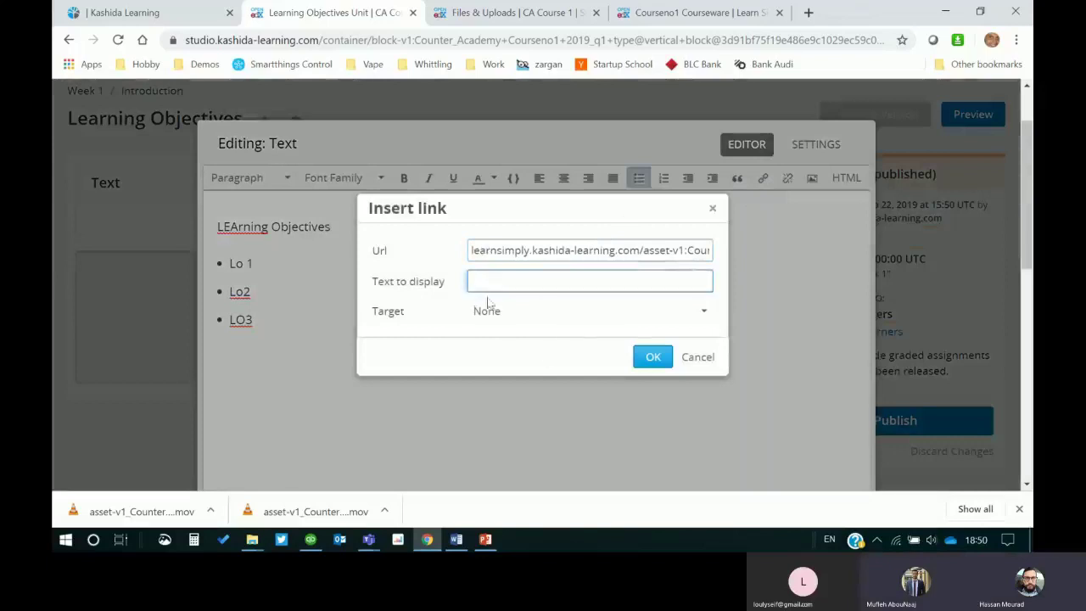
click(700, 358)
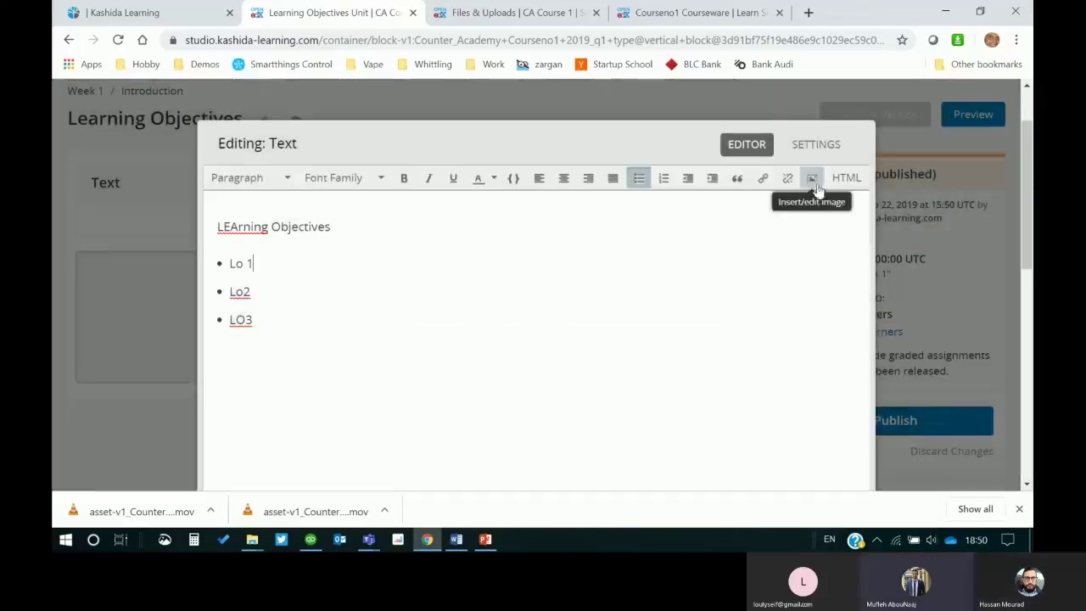
click(812, 182)
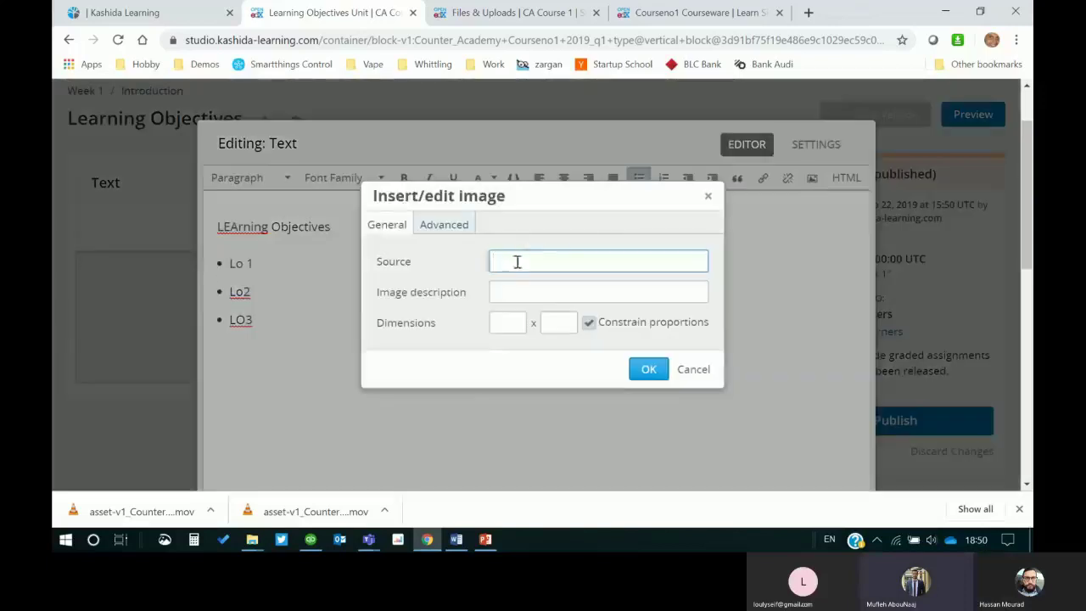
key(ctrl+v)
key(ctrl+a)
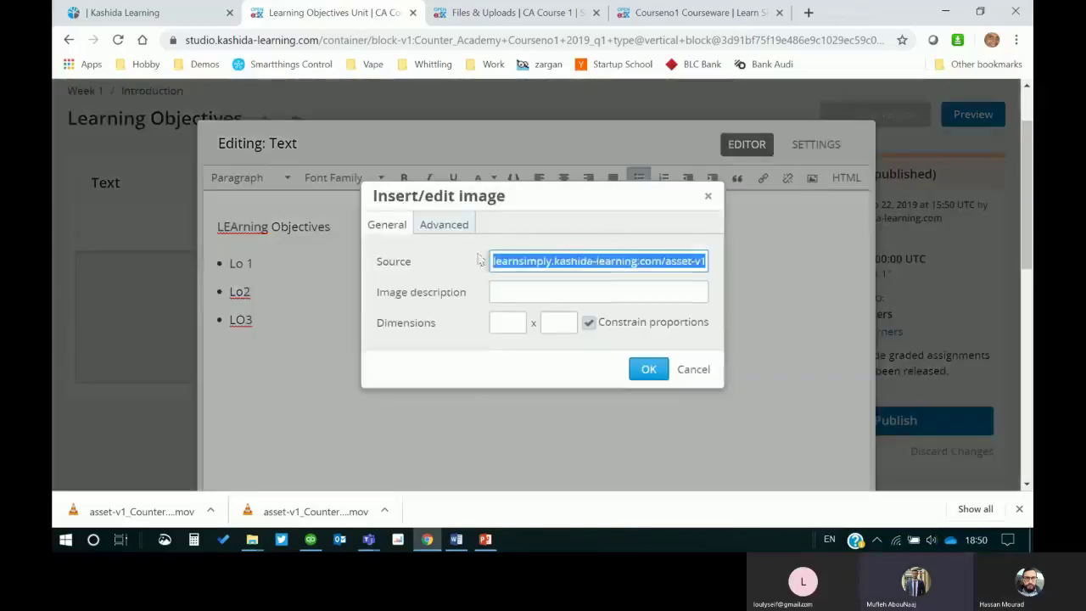
click(492, 261)
text(http)
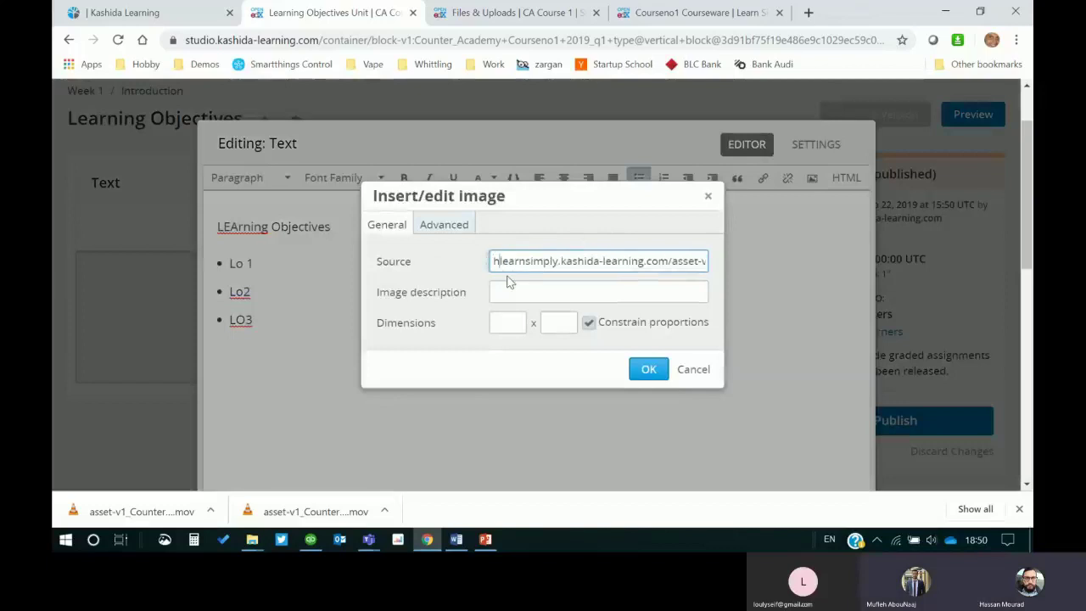
text(://)
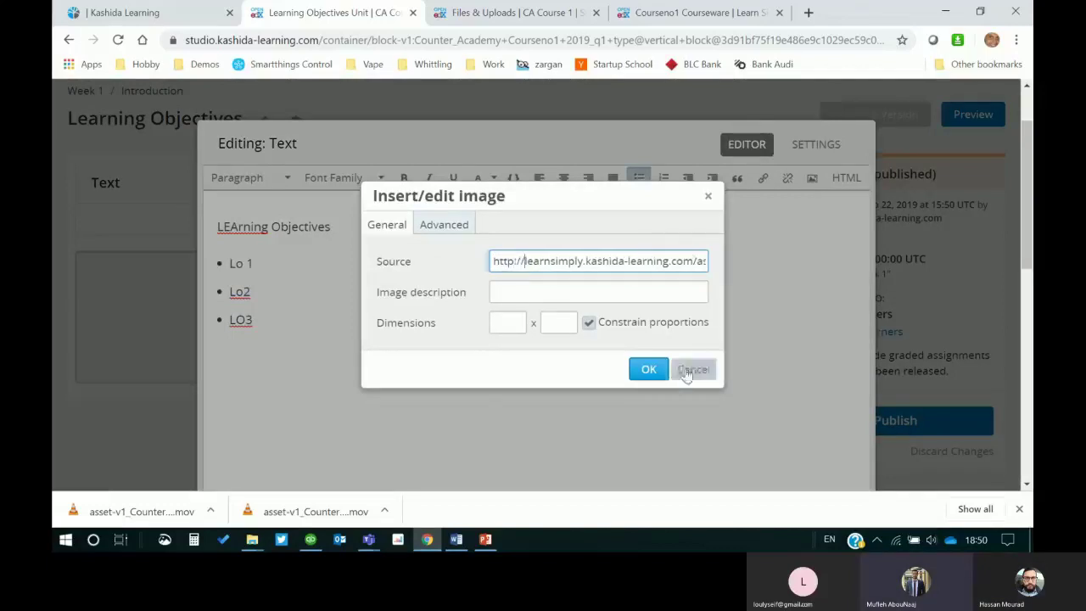
click(611, 292)
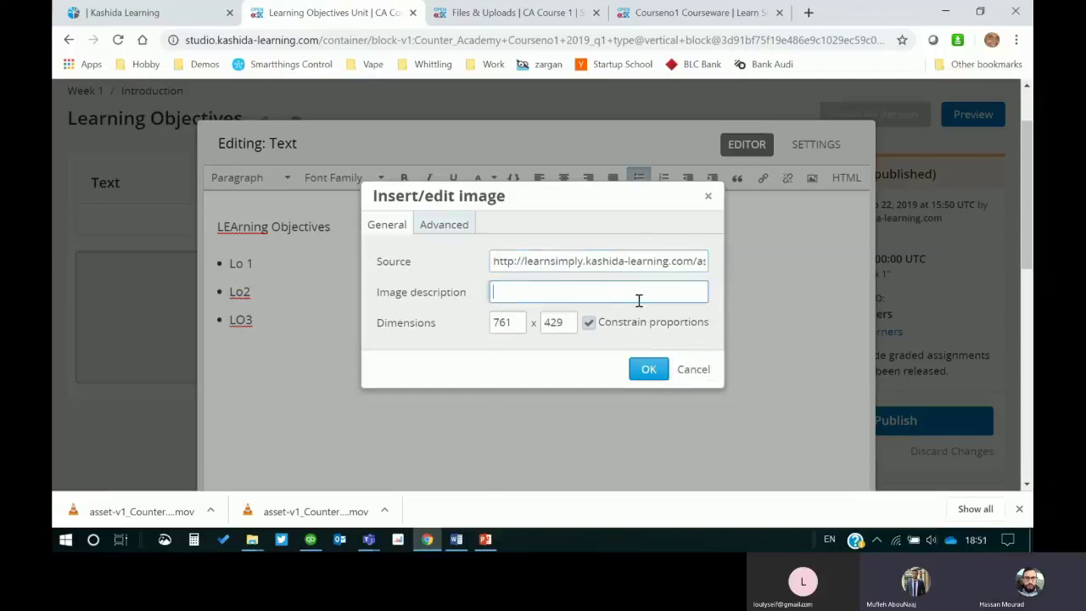
text(le)
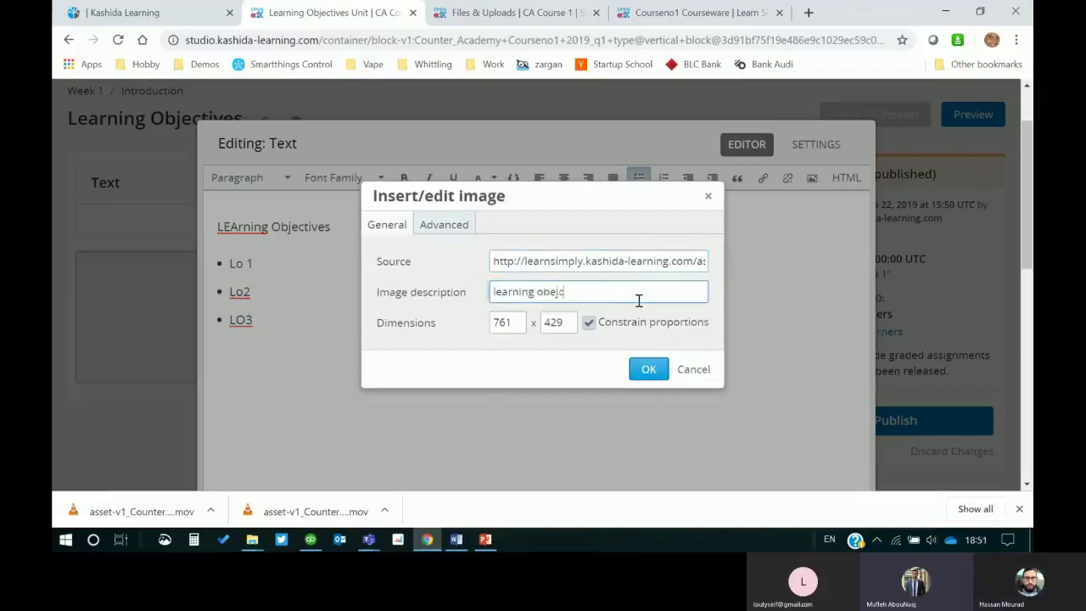
text(arning objectives)
drag(516, 320, 472, 328)
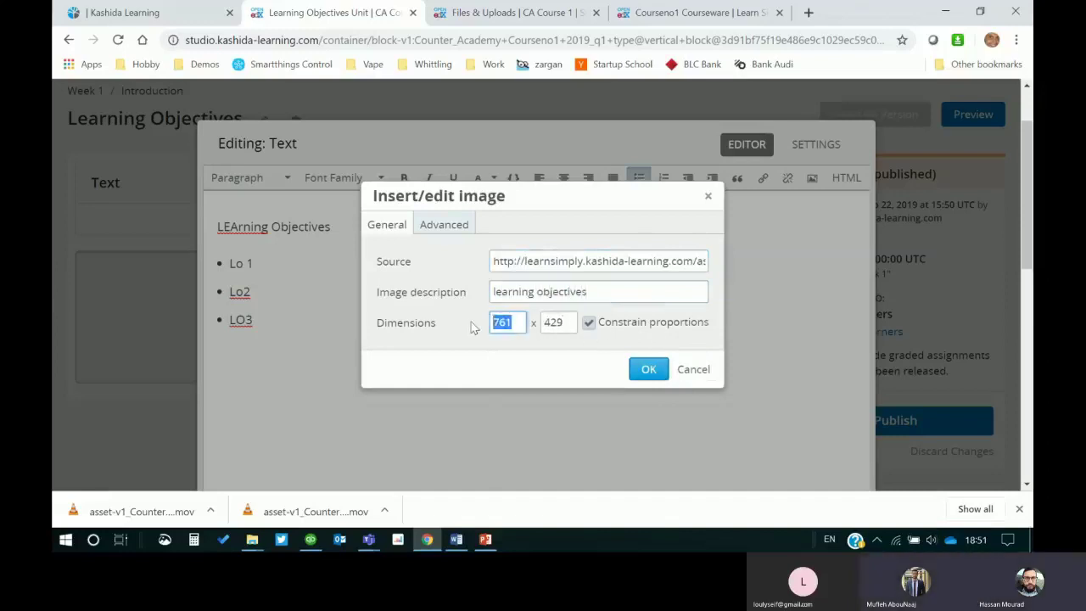
text(400)
click(444, 350)
click(648, 369)
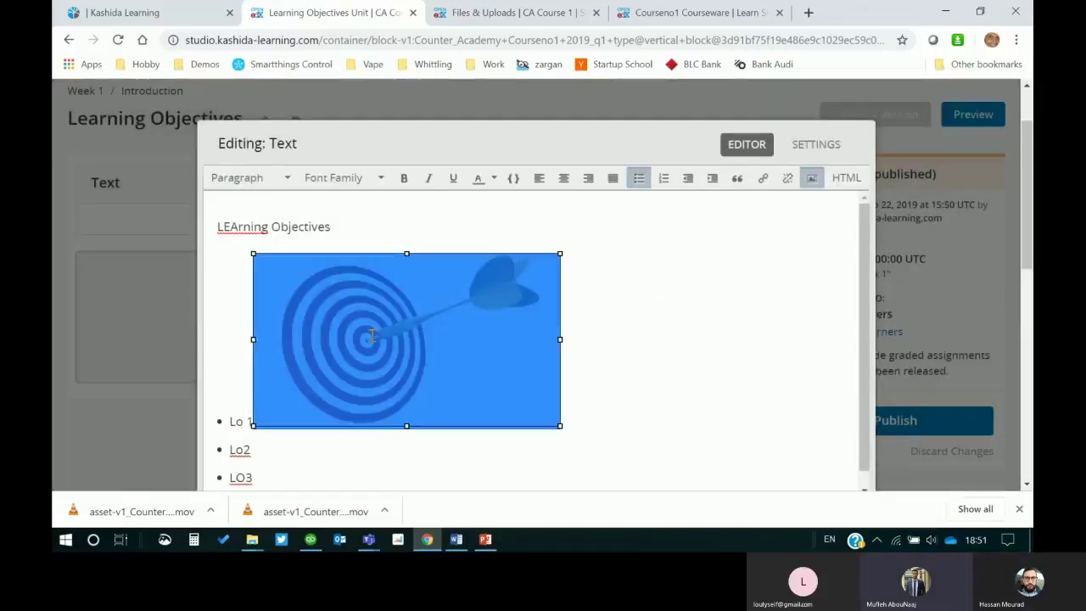
Step: Right-align the target image beside the objectives list and save the Text component
click(611, 382)
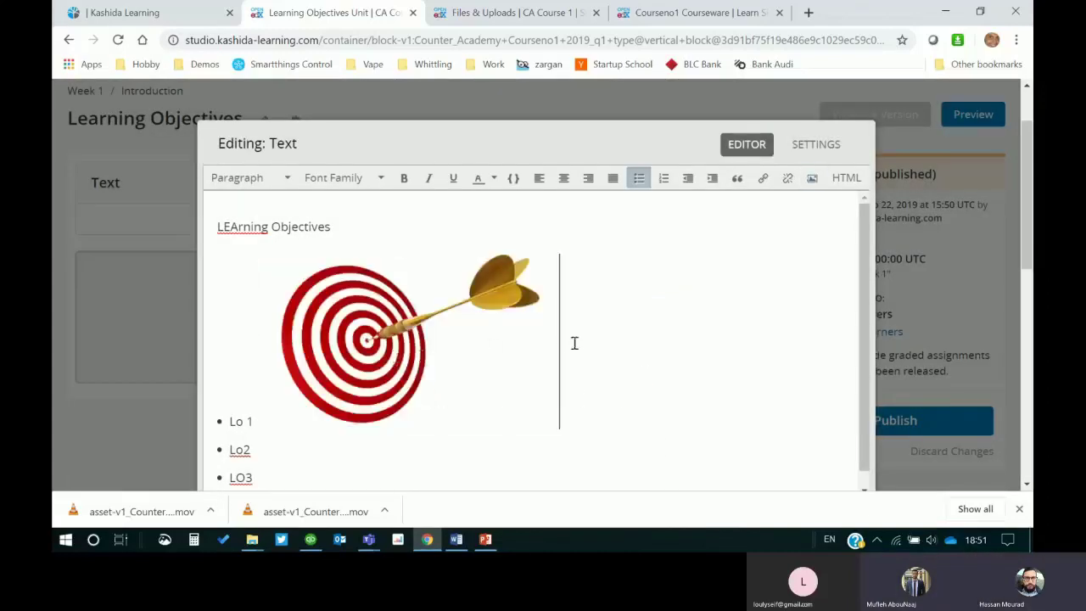
key(shift+Left)
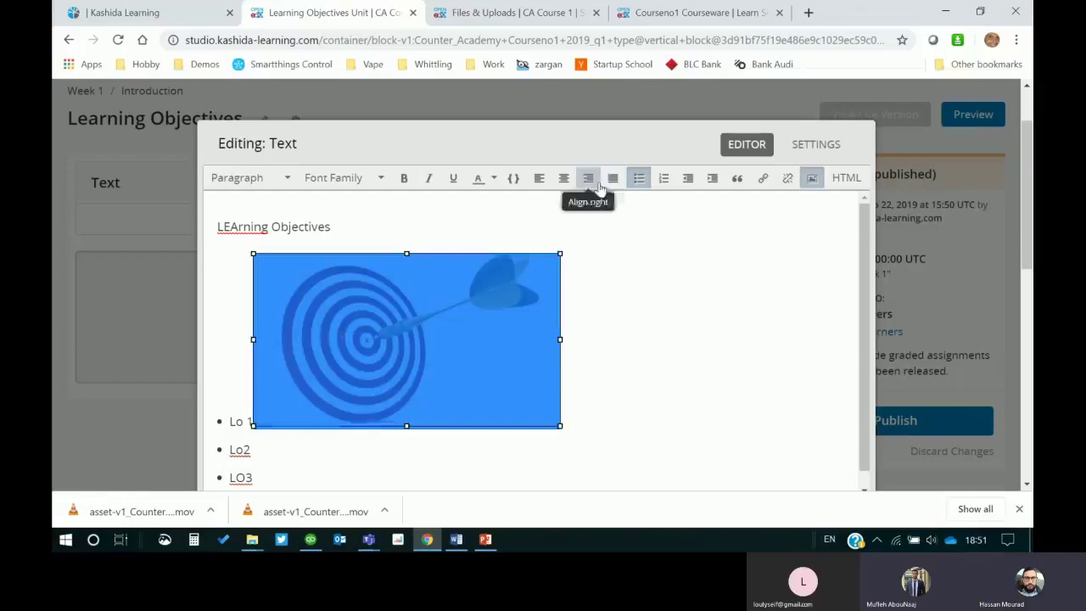
click(594, 181)
click(355, 335)
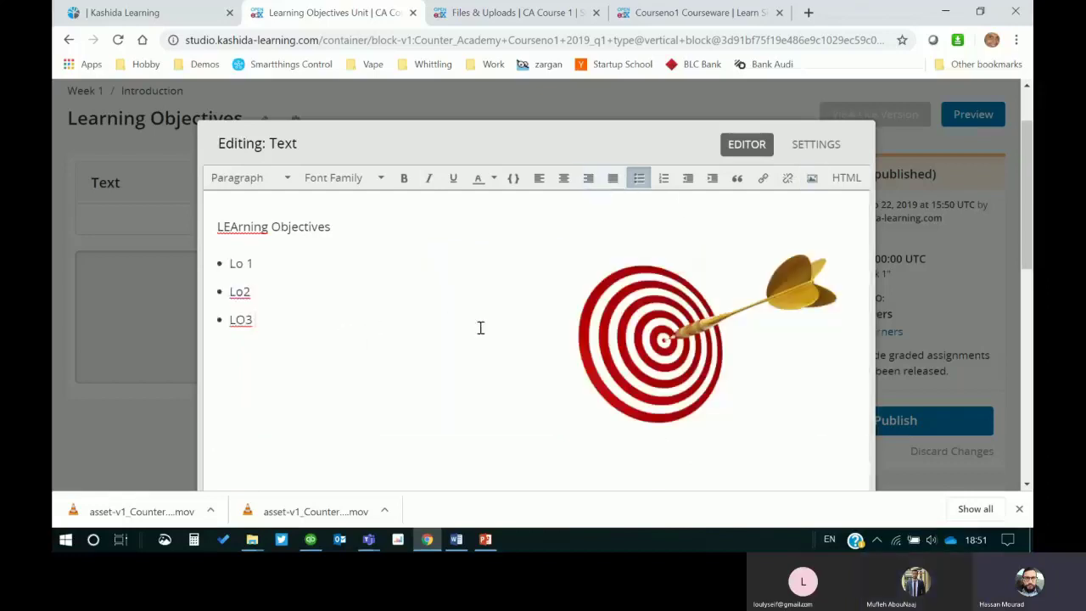
scroll(535, 235, down, 4)
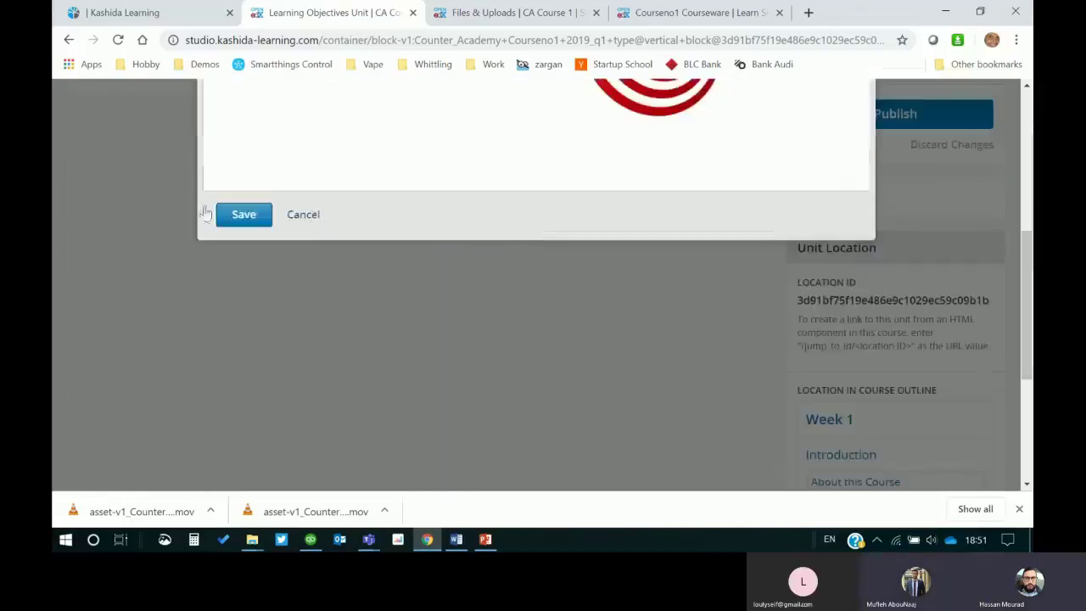
click(243, 216)
Step: Go back to the Week 1 course outline from the unit page
scroll(458, 327, up, 3)
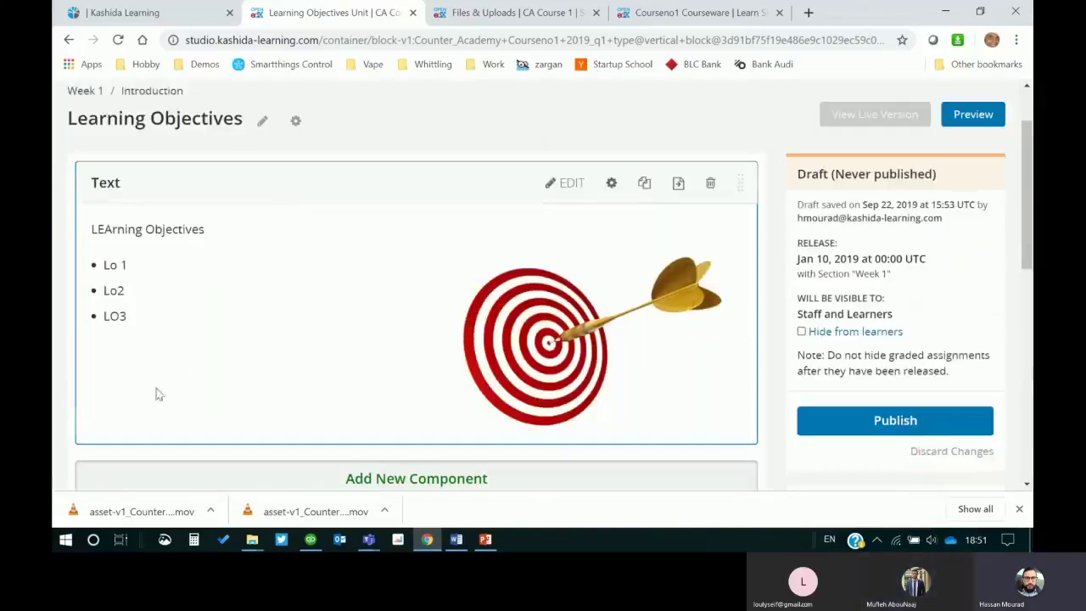
scroll(136, 365, up, 1)
scroll(505, 462, down, 3)
scroll(324, 410, up, 3)
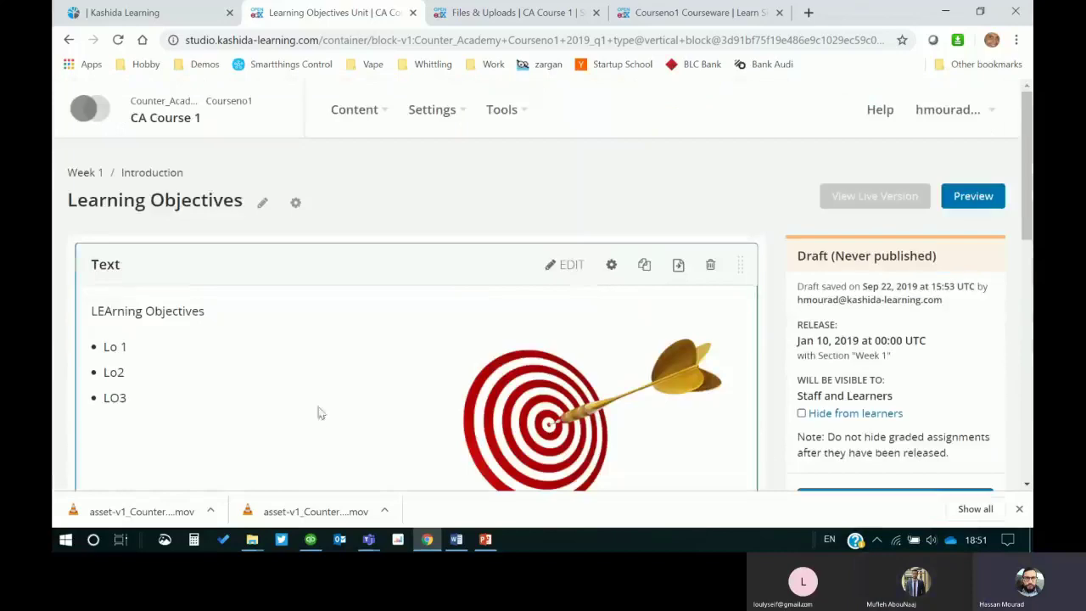
click(80, 176)
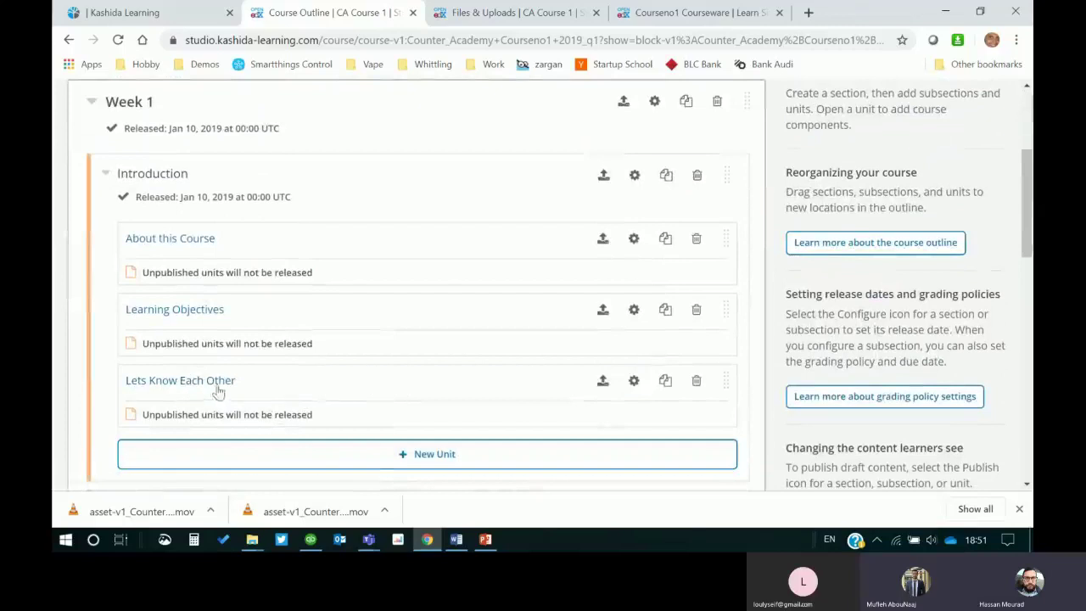
click(484, 540)
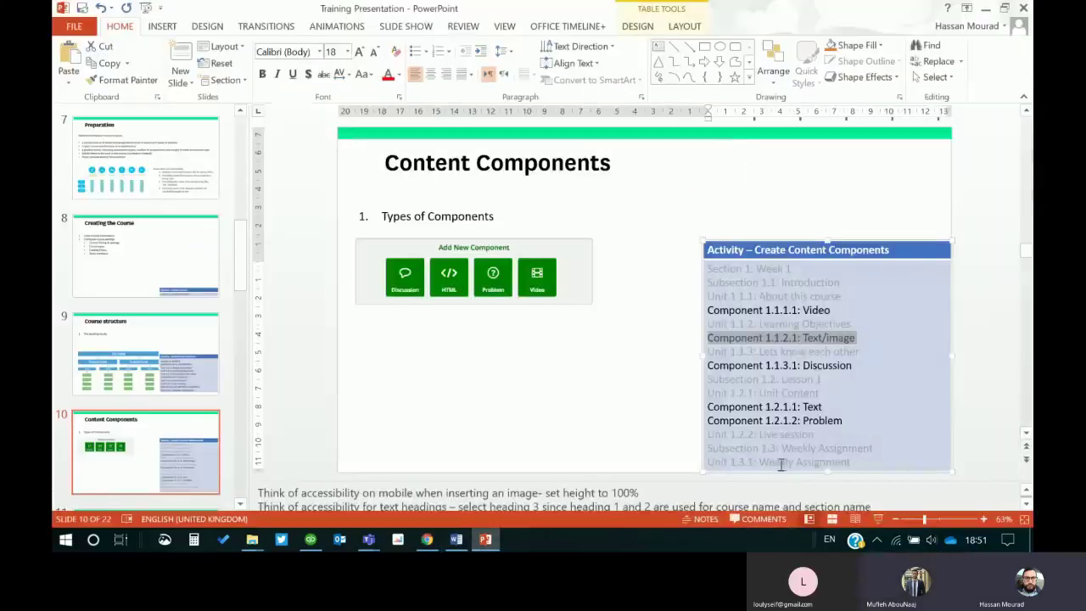
click(859, 365)
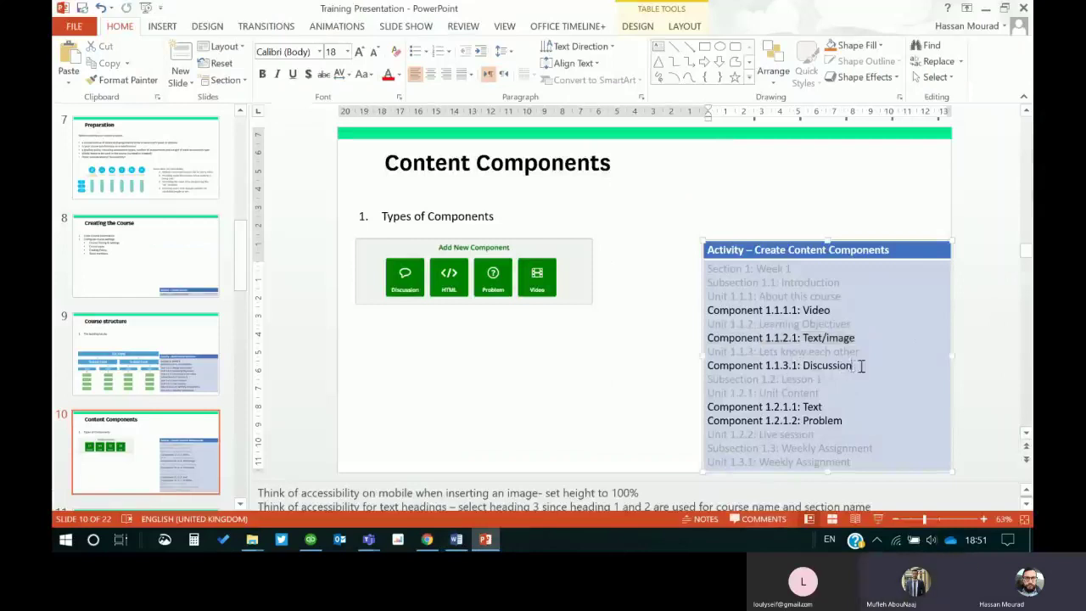
drag(850, 365, 708, 366)
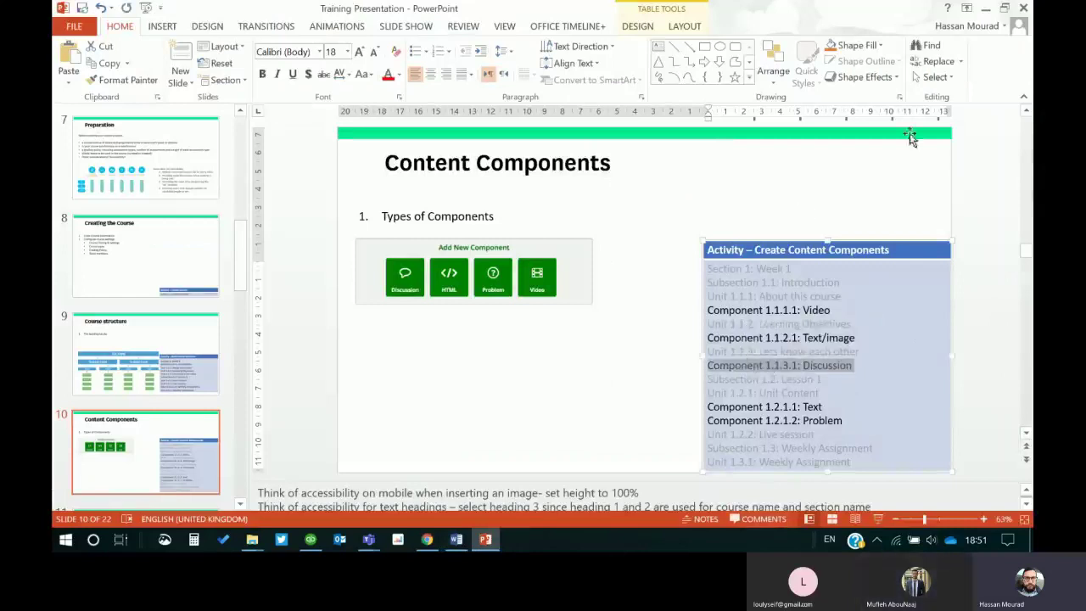
click(985, 9)
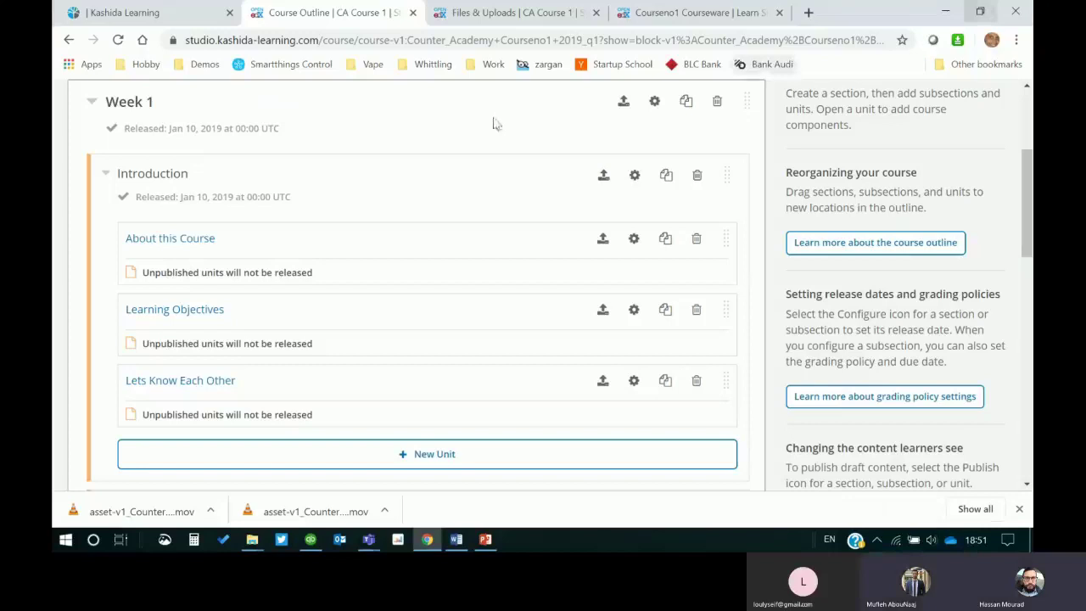
Step: Add a Discussion component to Lets Know Each Other and rename it 'Learner Introductions'
click(190, 381)
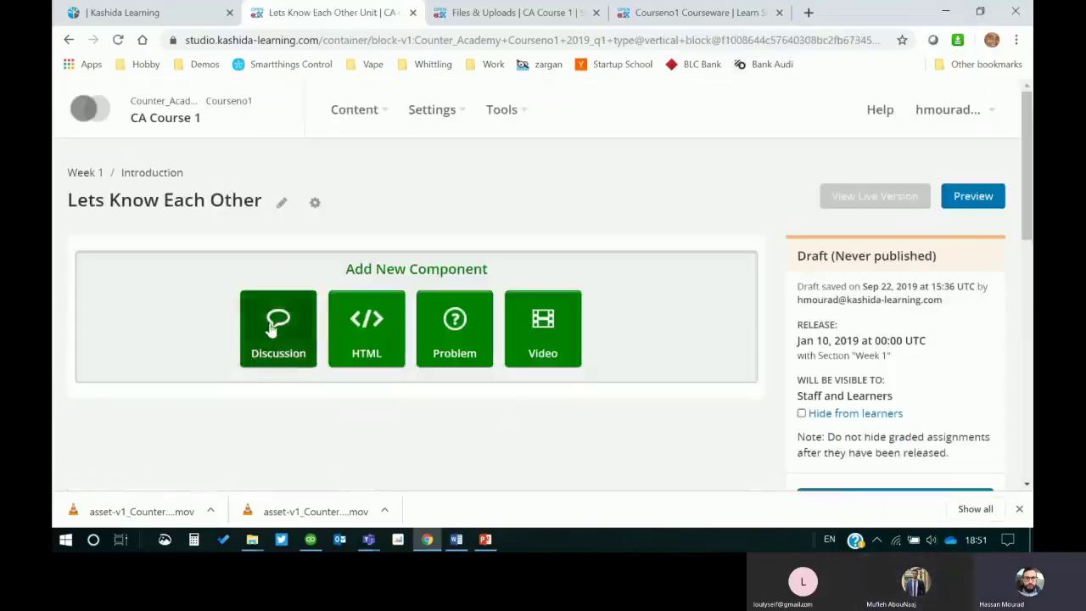
click(310, 371)
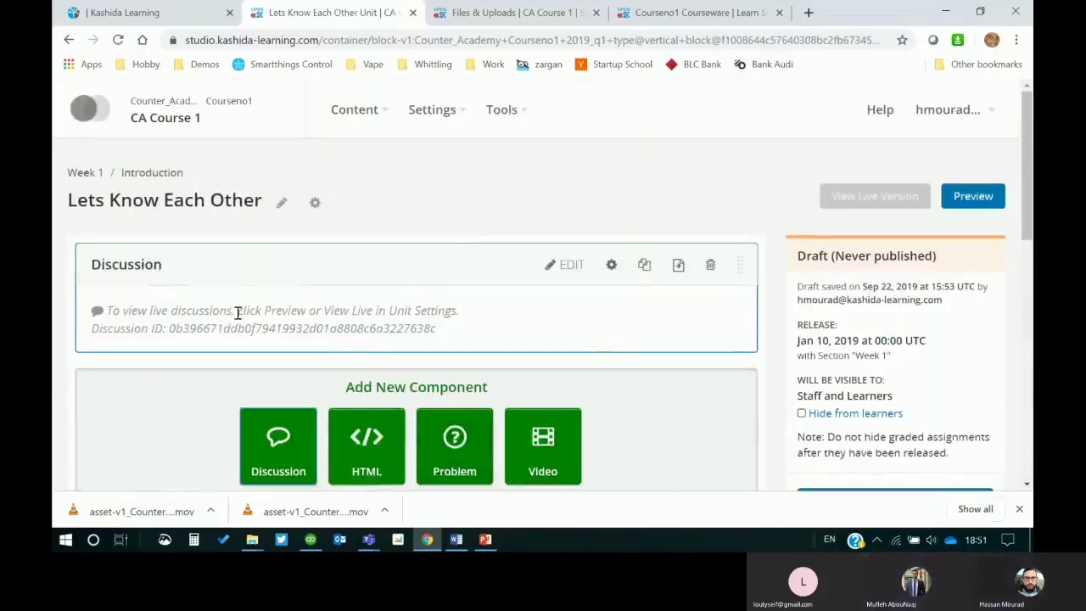
click(567, 265)
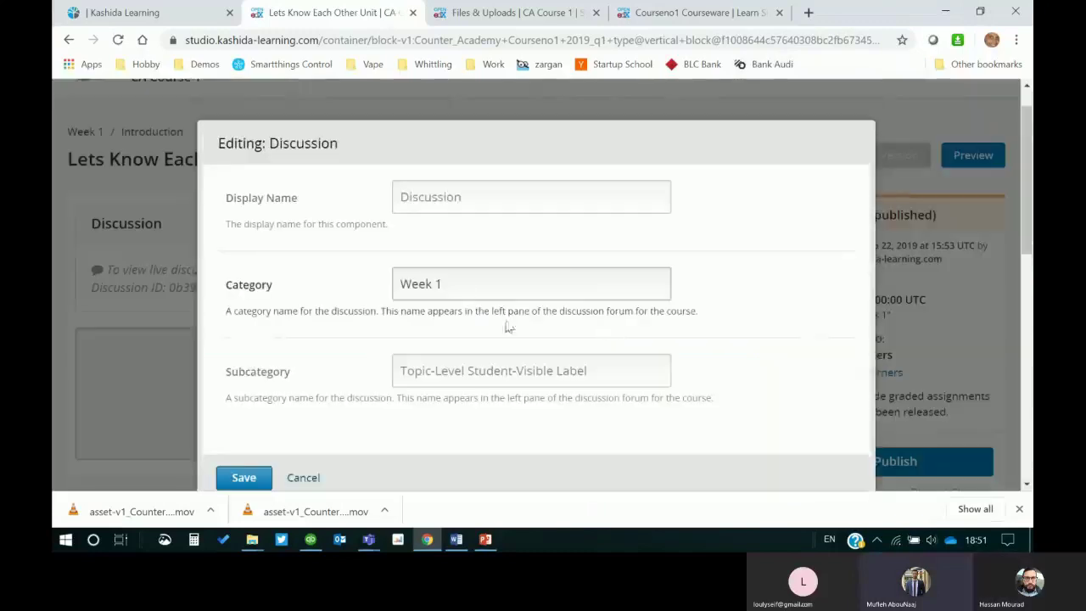
double_click(454, 209)
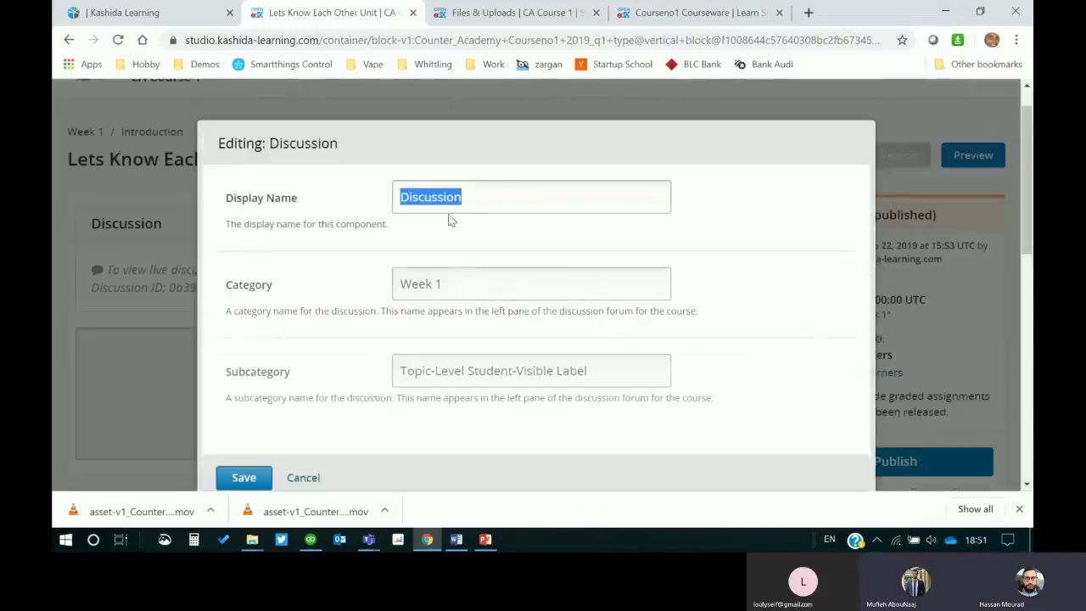
text(LEar)
key(BackSpace)
key(BackSpace)
key(BackSpace)
text(earner Inbtroductions)
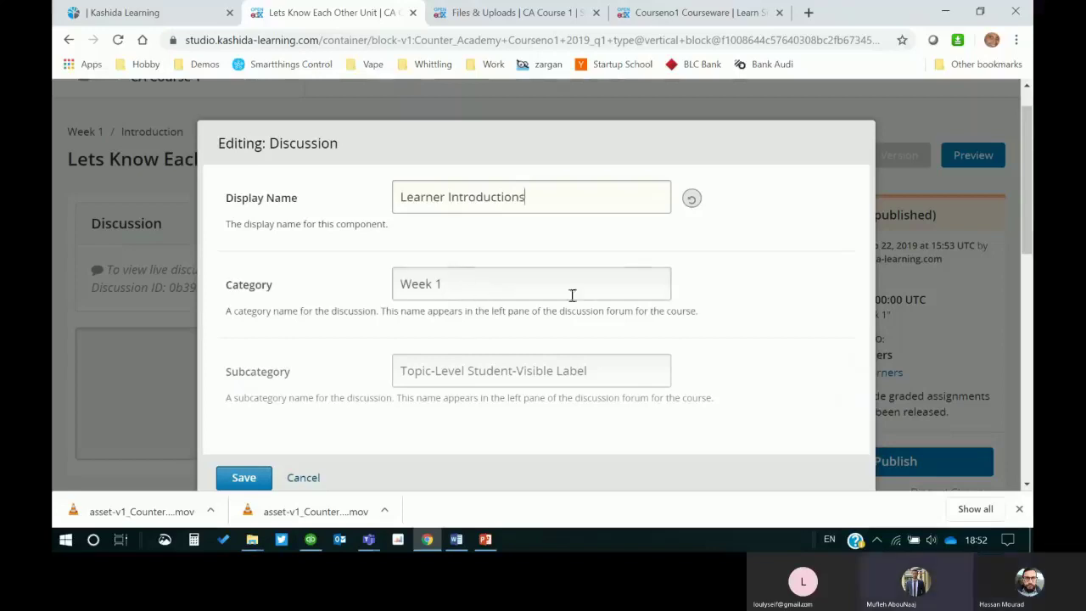
click(244, 477)
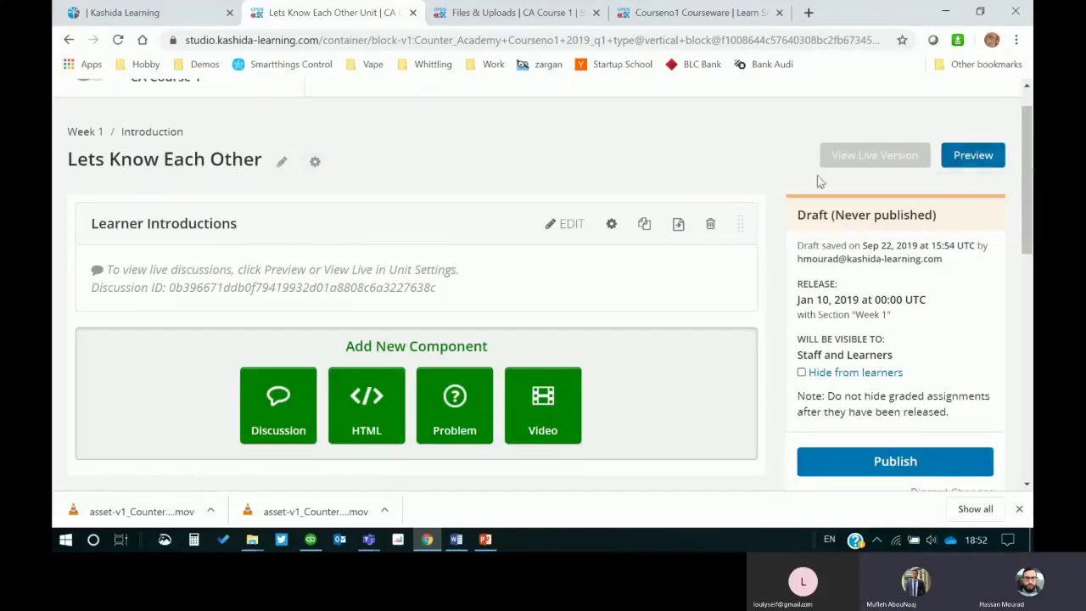
Step: Preview the Lets Know Each Other unit live in the LMS after signing in
click(967, 164)
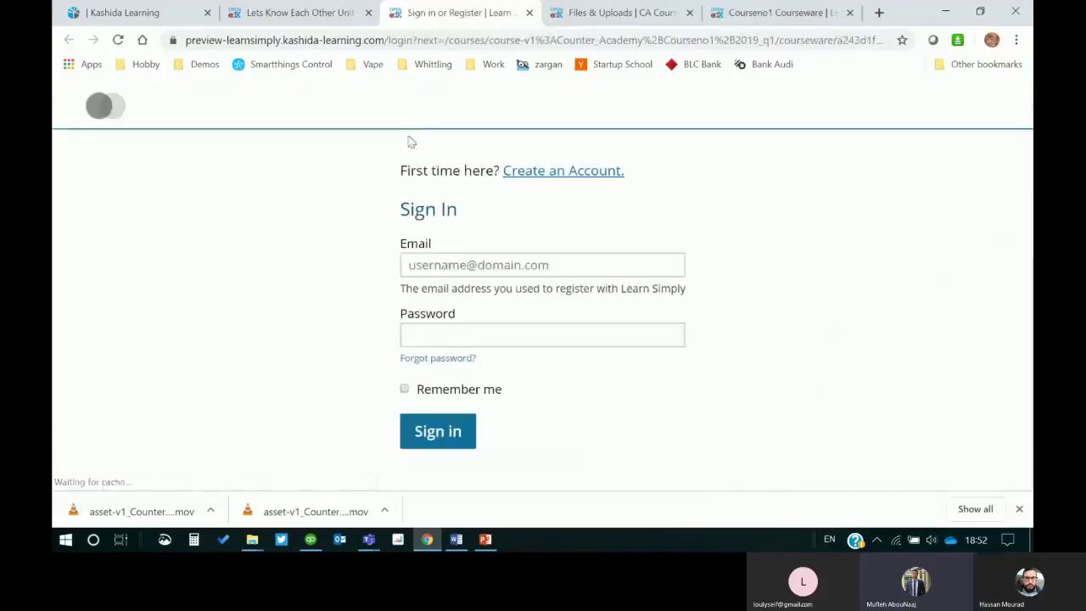
click(456, 418)
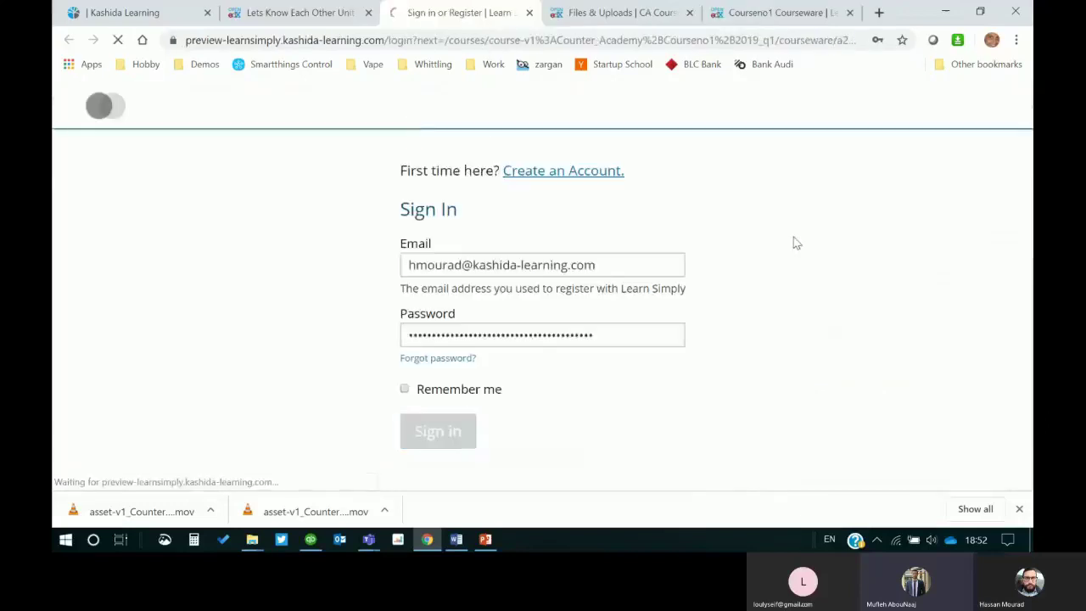
scroll(832, 254, down, 2)
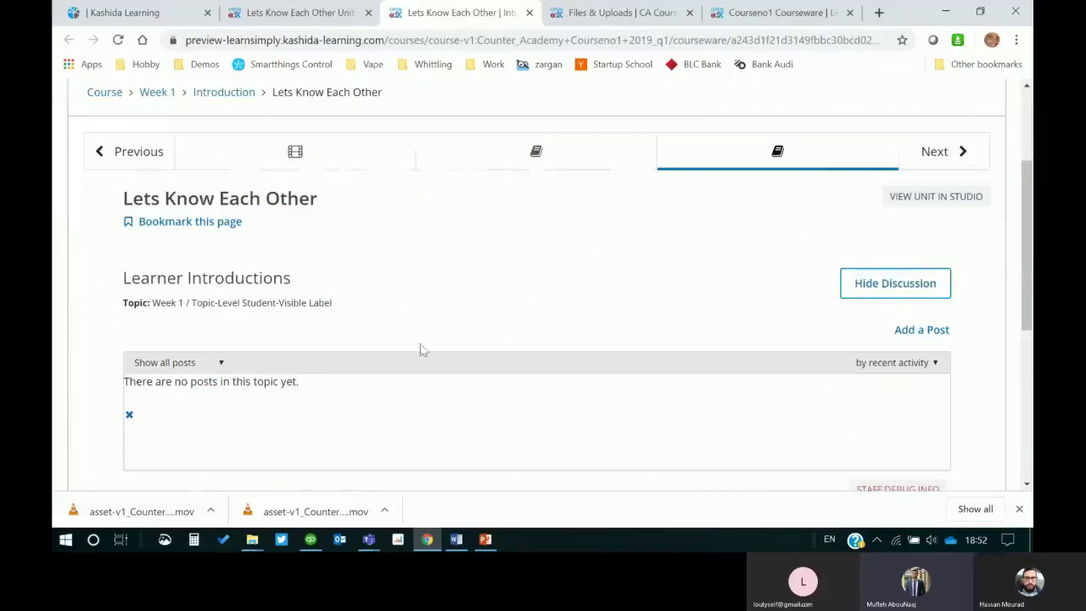
scroll(512, 347, up, 1)
scroll(712, 369, up, 1)
scroll(679, 366, down, 2)
scroll(624, 363, up, 1)
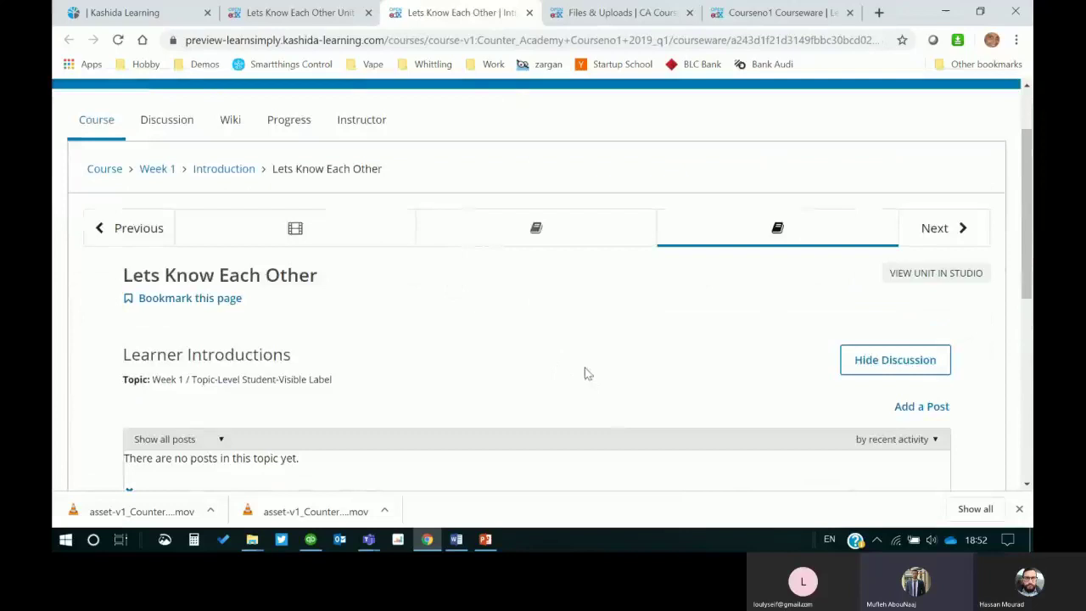
scroll(584, 373, up, 1)
Step: View the course as a generic learner and open its main outline page
click(240, 142)
click(239, 194)
click(240, 143)
click(225, 178)
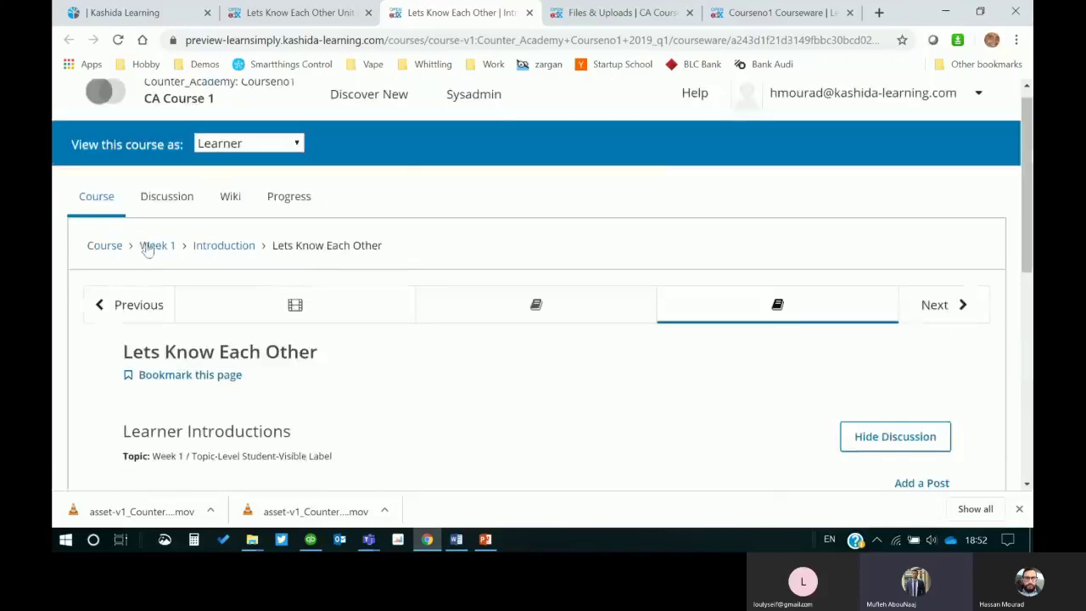
click(109, 247)
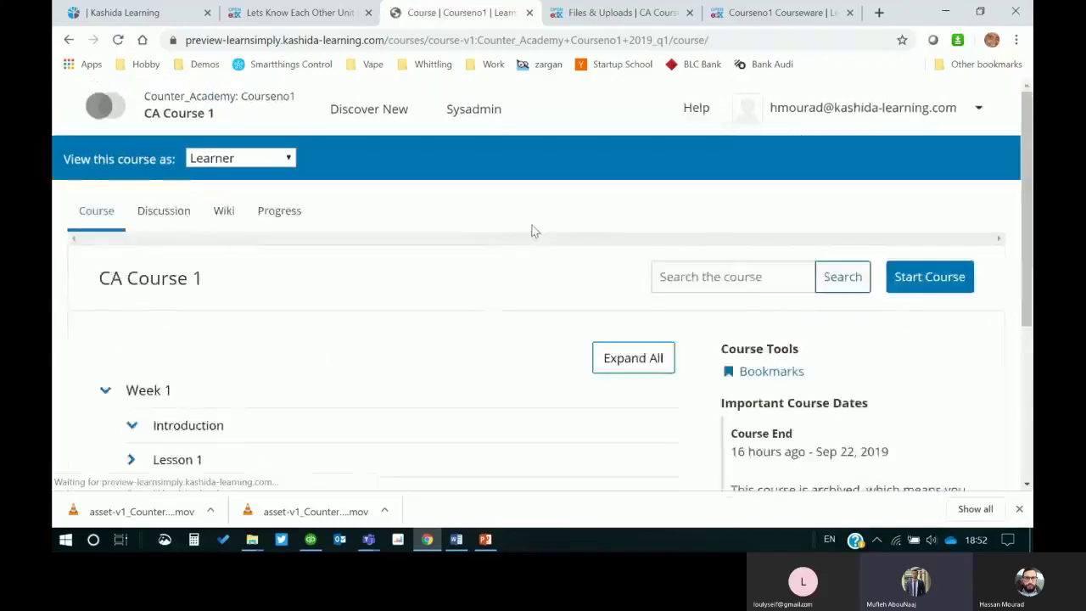
Step: Collapse and expand the Week 1, Introduction and Lesson 1 sections in the learner outline
scroll(531, 230, down, 2)
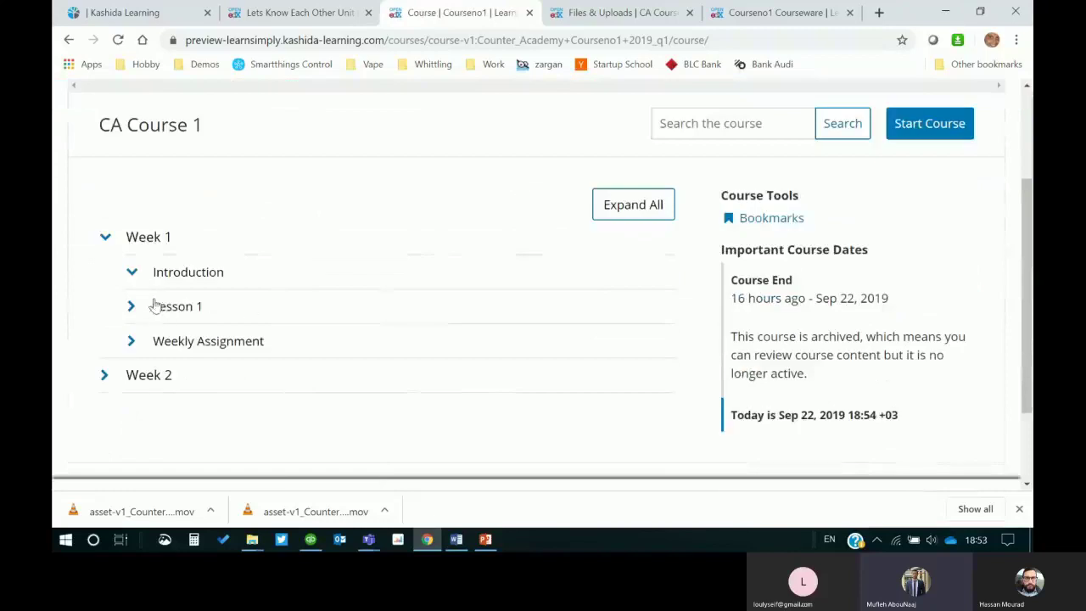
click(130, 273)
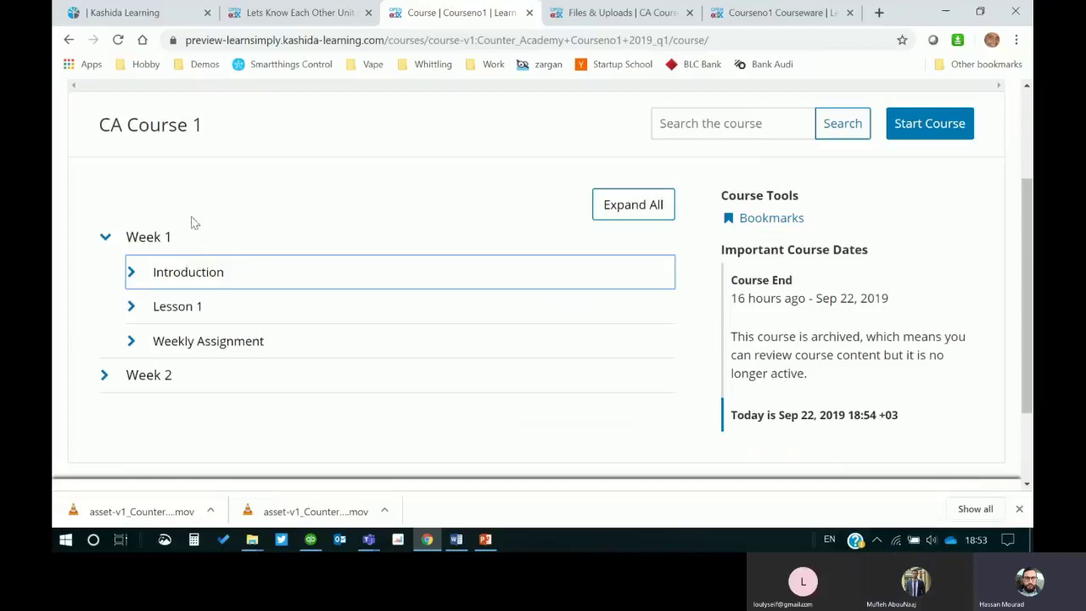
click(131, 272)
click(134, 273)
click(187, 278)
click(189, 274)
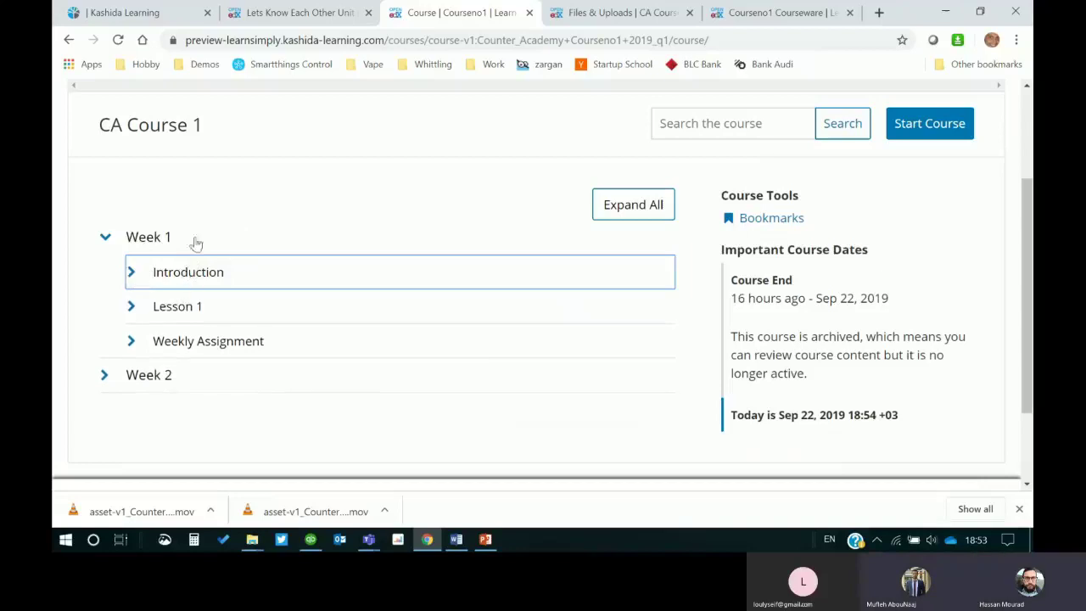
click(134, 312)
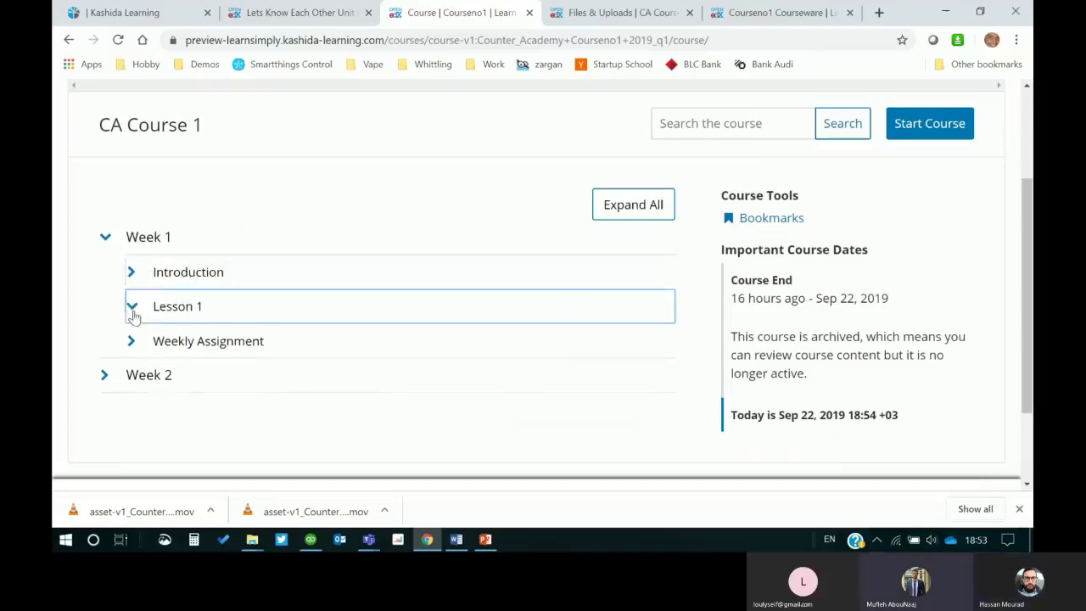
click(155, 241)
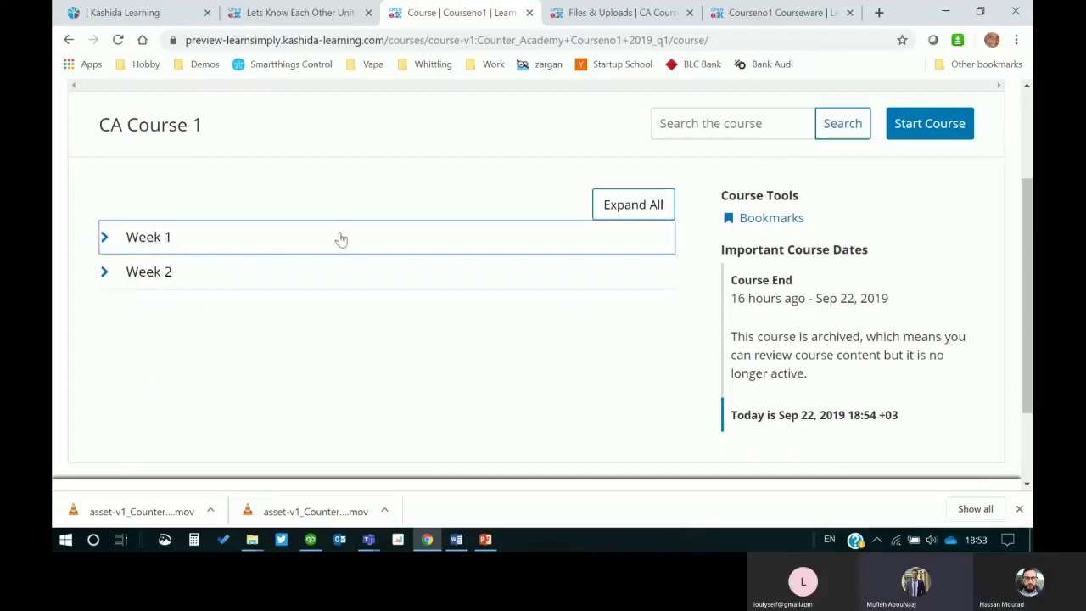
click(107, 244)
click(132, 275)
Step: Expand all sections of the course outline, then return to the Studio unit tab
click(624, 213)
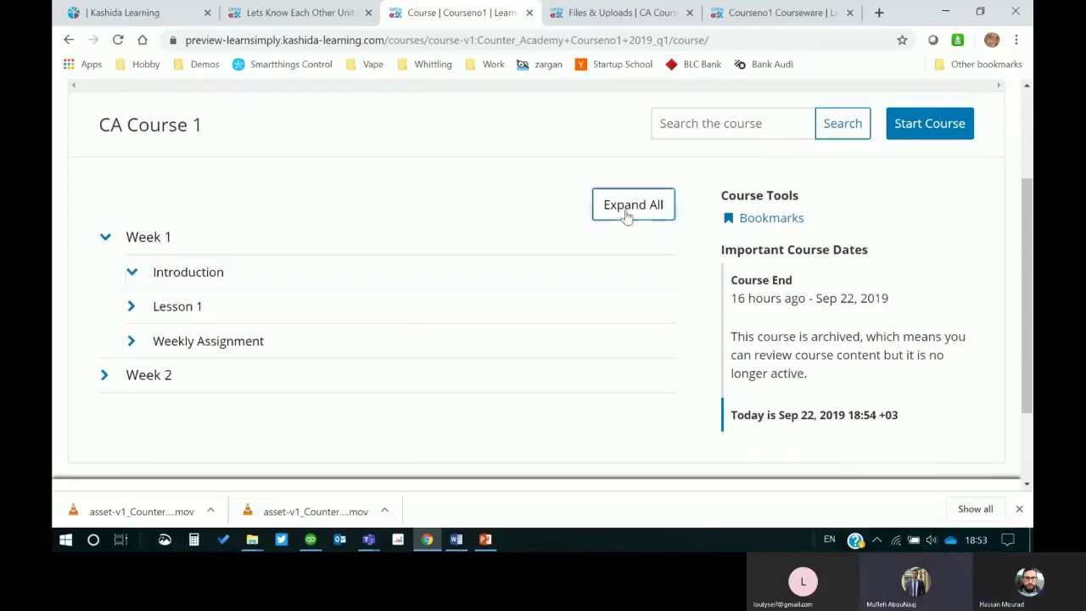
scroll(252, 218, up, 3)
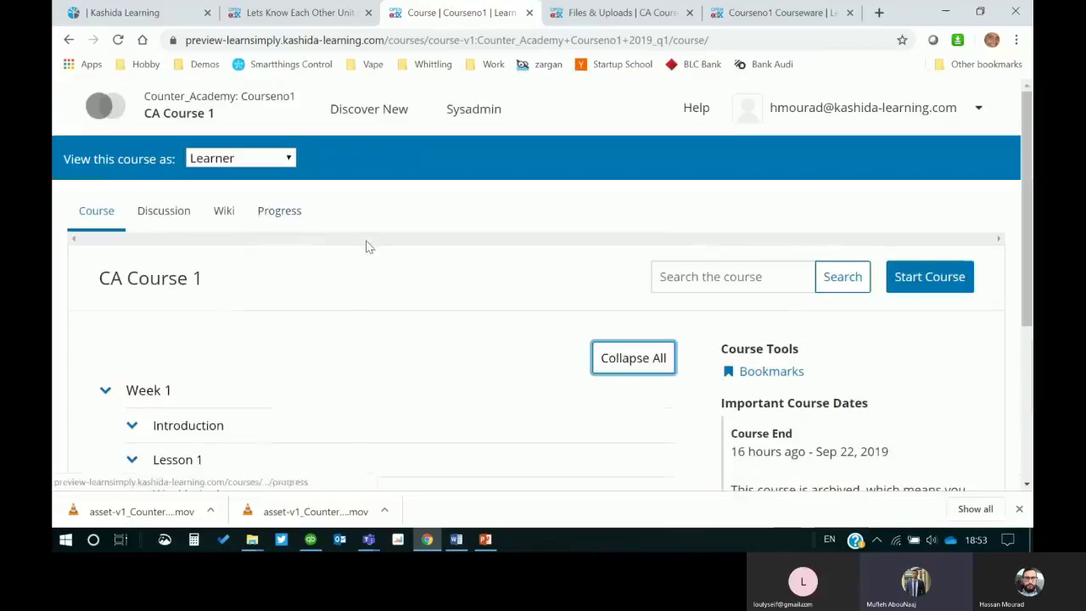
click(304, 10)
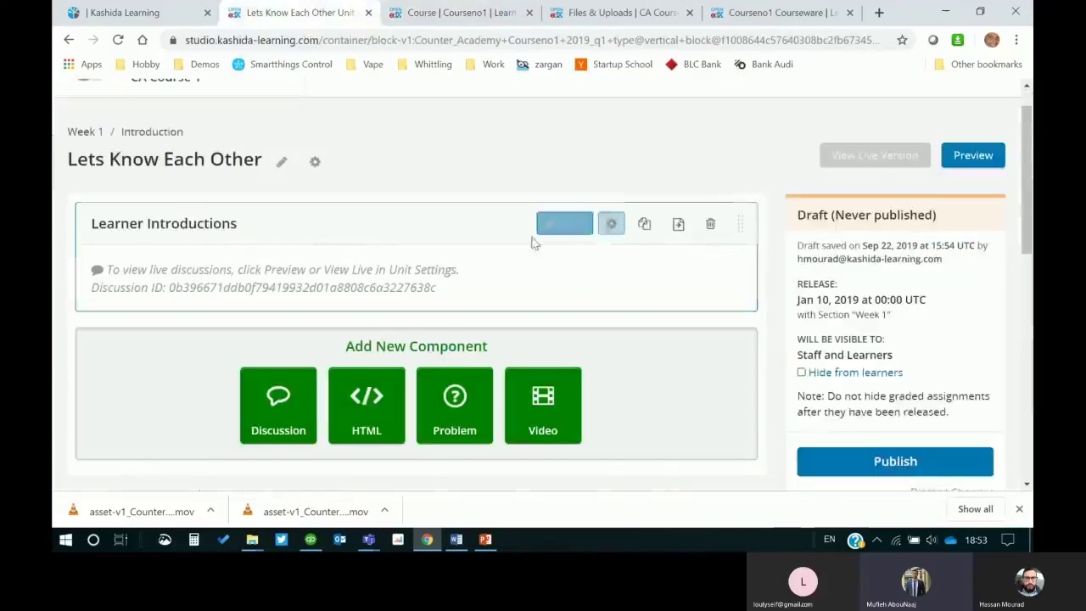
Step: Return to the Week 1 outline, review the Introduction's three unpublished units, then switch to PowerPoint
click(84, 175)
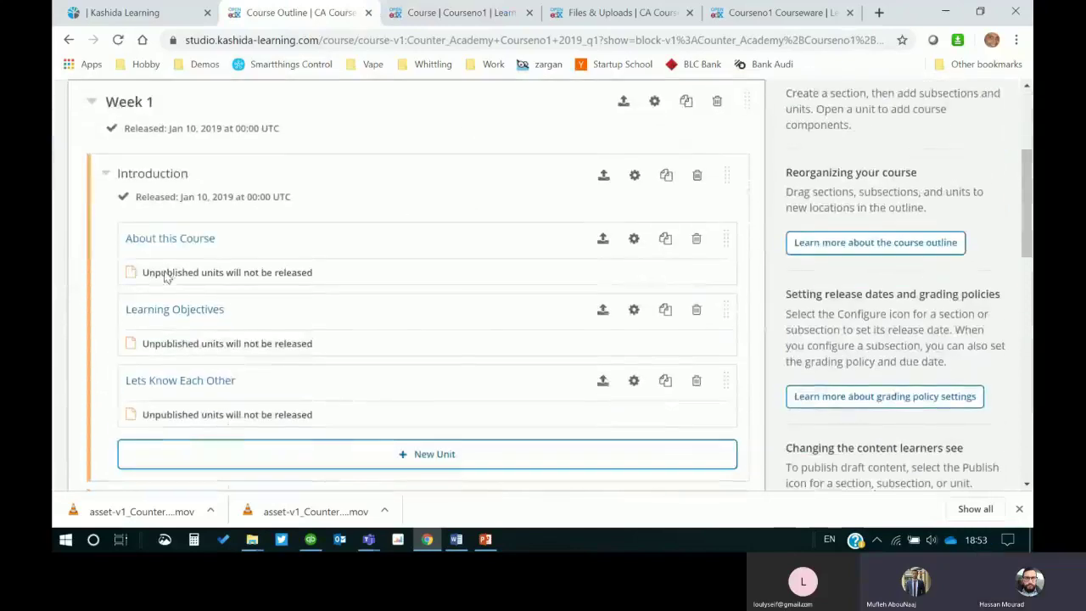
scroll(386, 378, down, 2)
scroll(387, 376, up, 1)
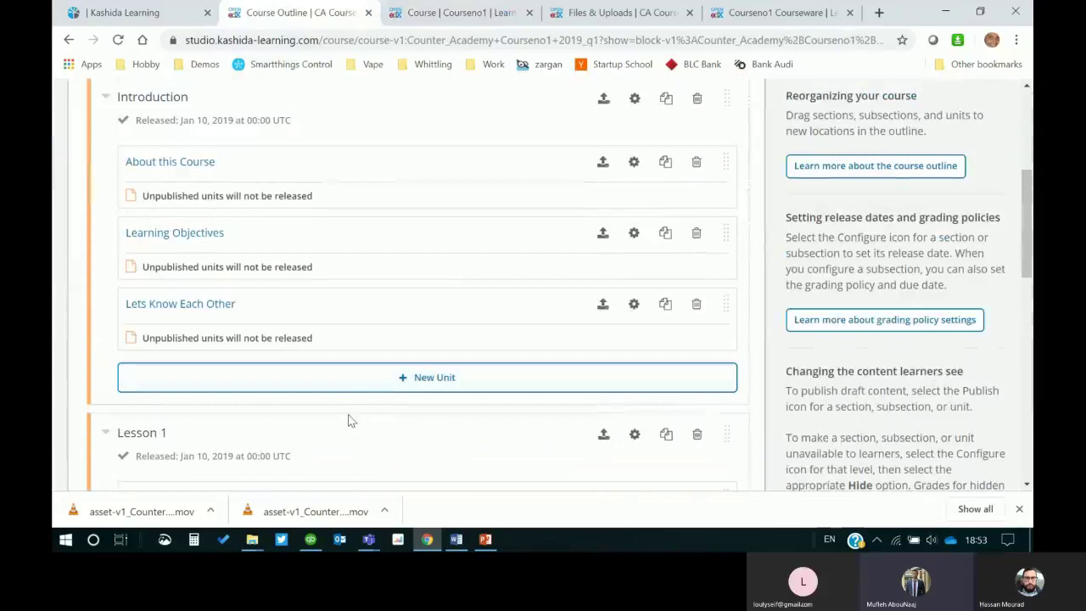
scroll(345, 422, up, 1)
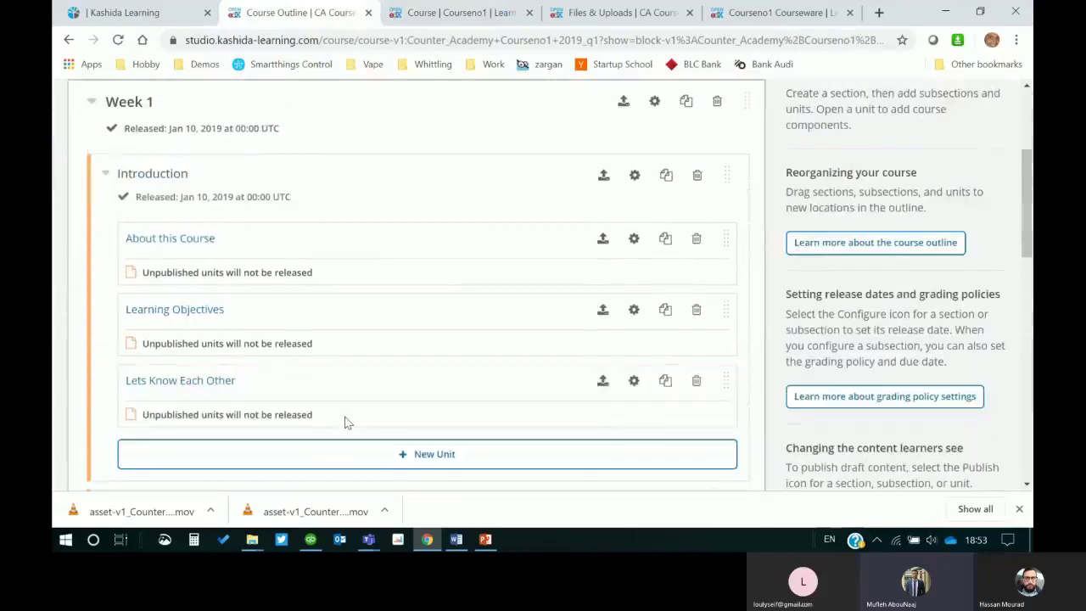
scroll(352, 373, down, 2)
scroll(351, 373, up, 2)
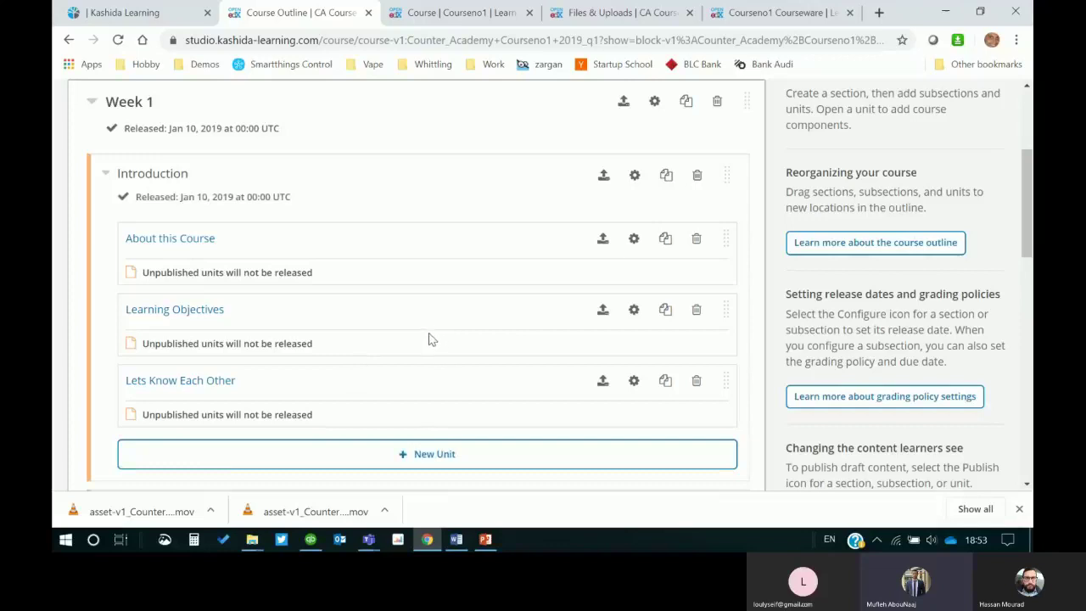
click(487, 540)
Step: Highlight 'Component 1.2.1.2: Problem' in slide 10's activity table, then switch back to Chrome
click(533, 362)
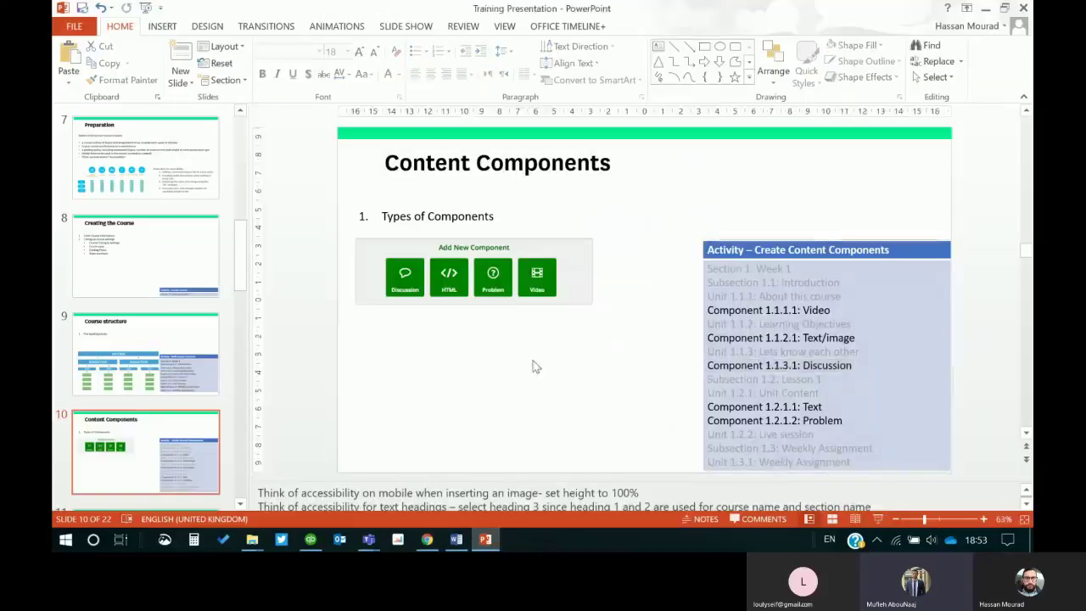
click(846, 411)
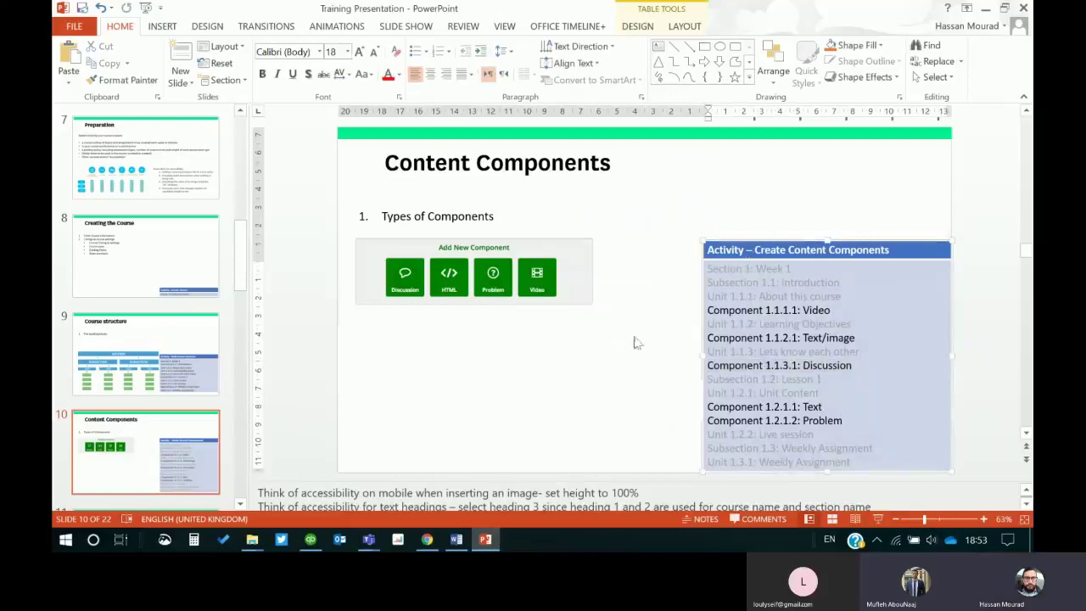
scroll(812, 411, down, 1)
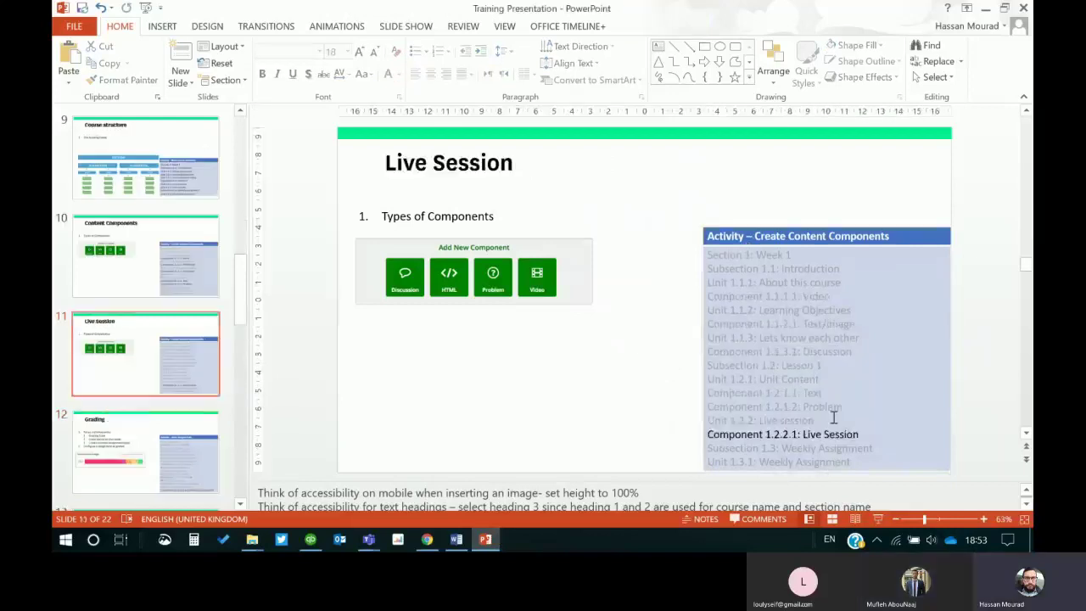
scroll(834, 415, up, 1)
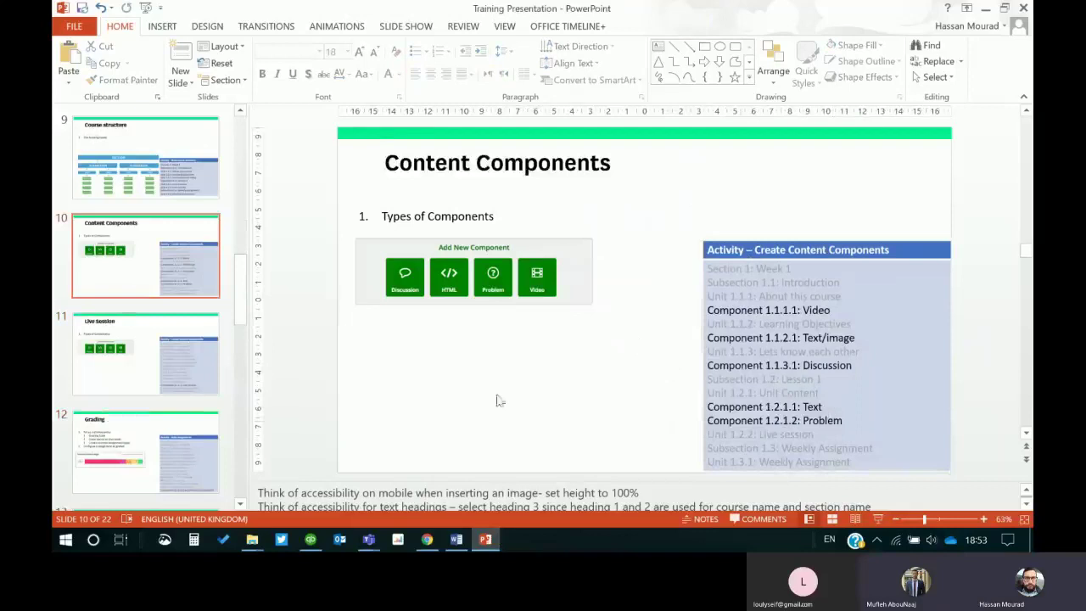
click(846, 420)
shift+click(699, 419)
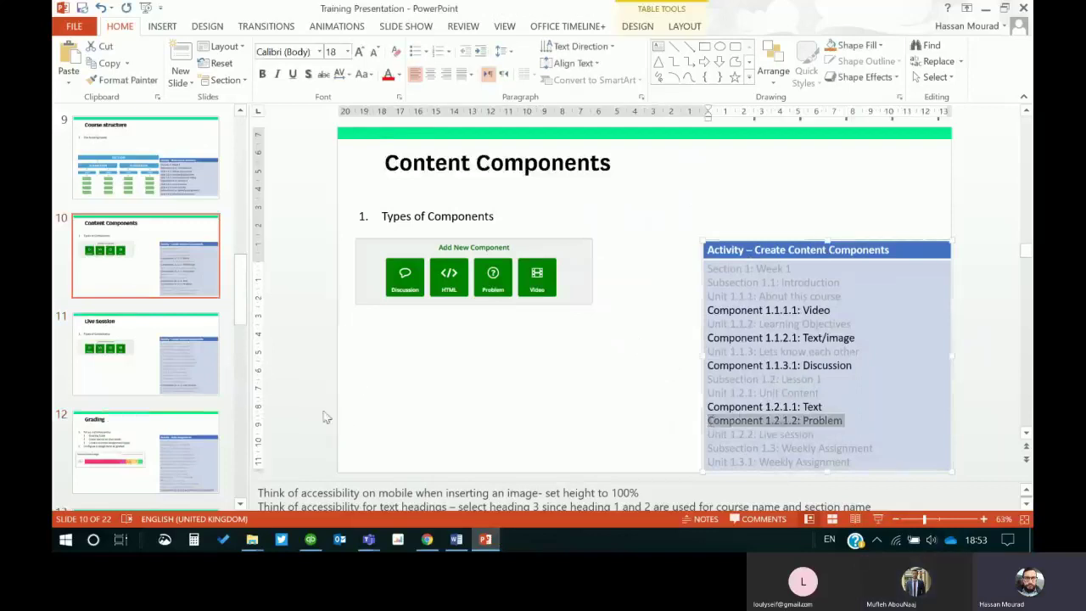
click(427, 540)
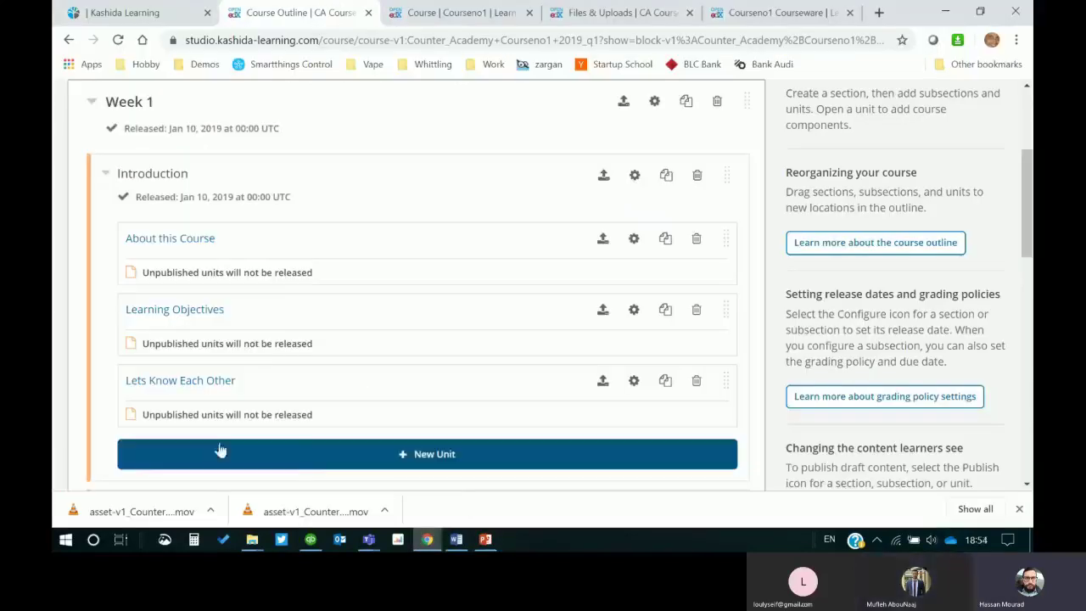
Step: Create a draft unit named 'Unit' under Week 1's Introduction and browse the Common Problem Types without adding one
click(417, 458)
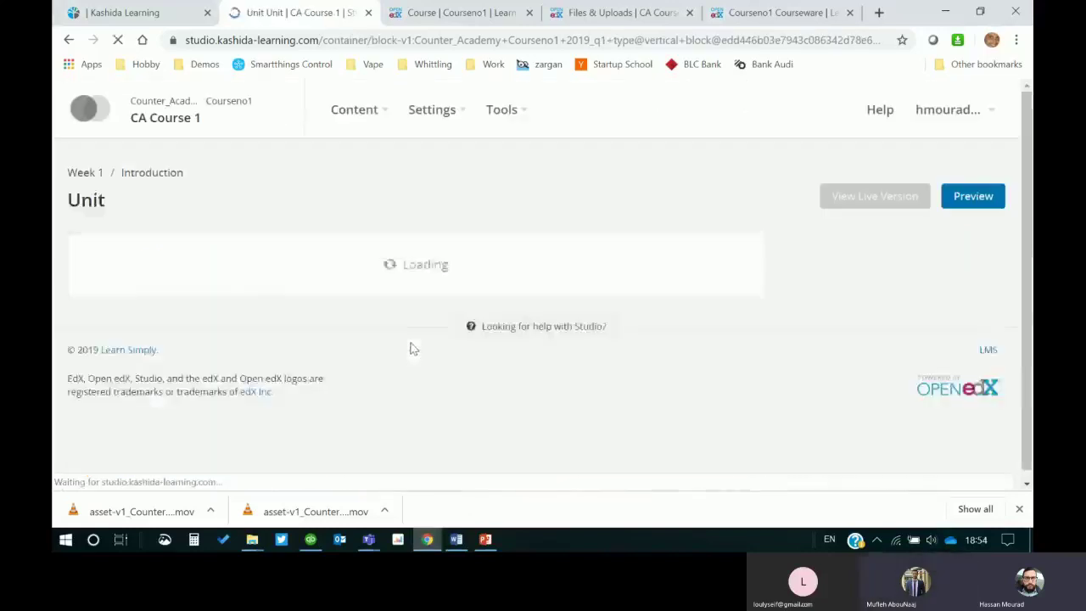
click(465, 332)
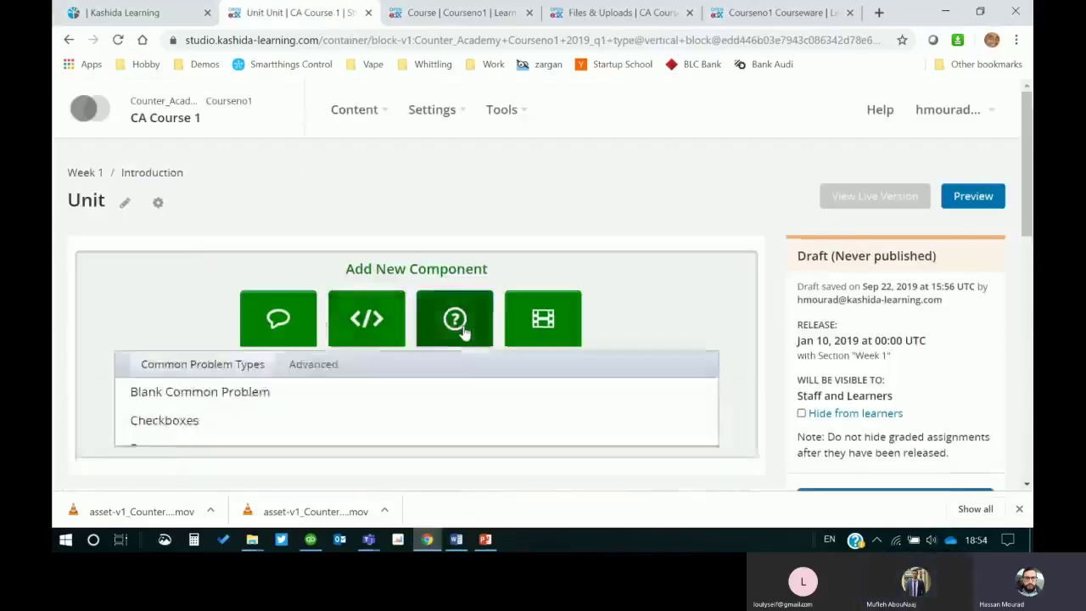
scroll(743, 364, down, 2)
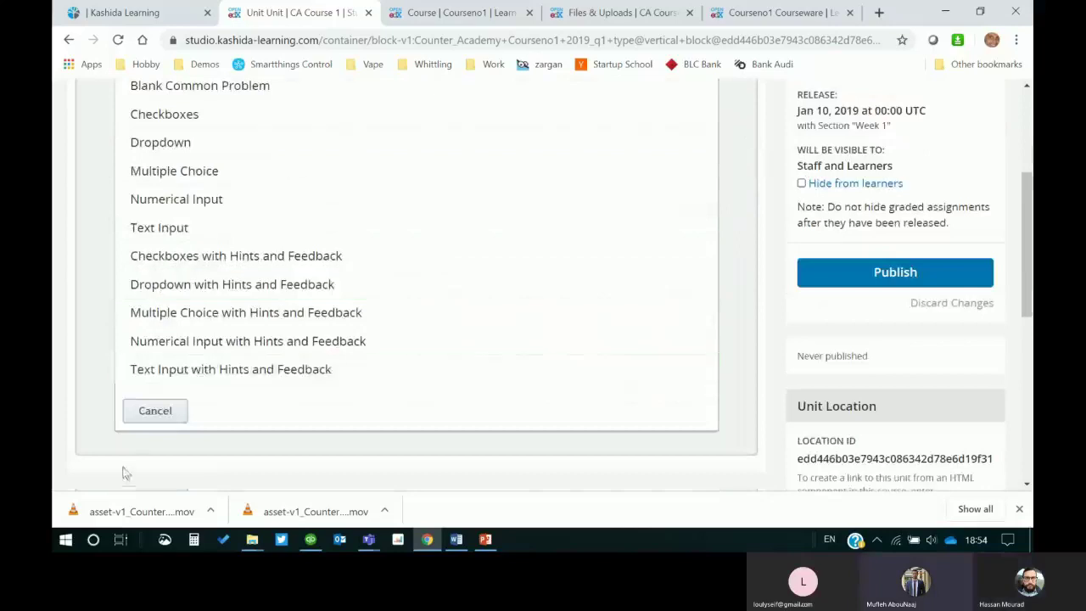
click(155, 411)
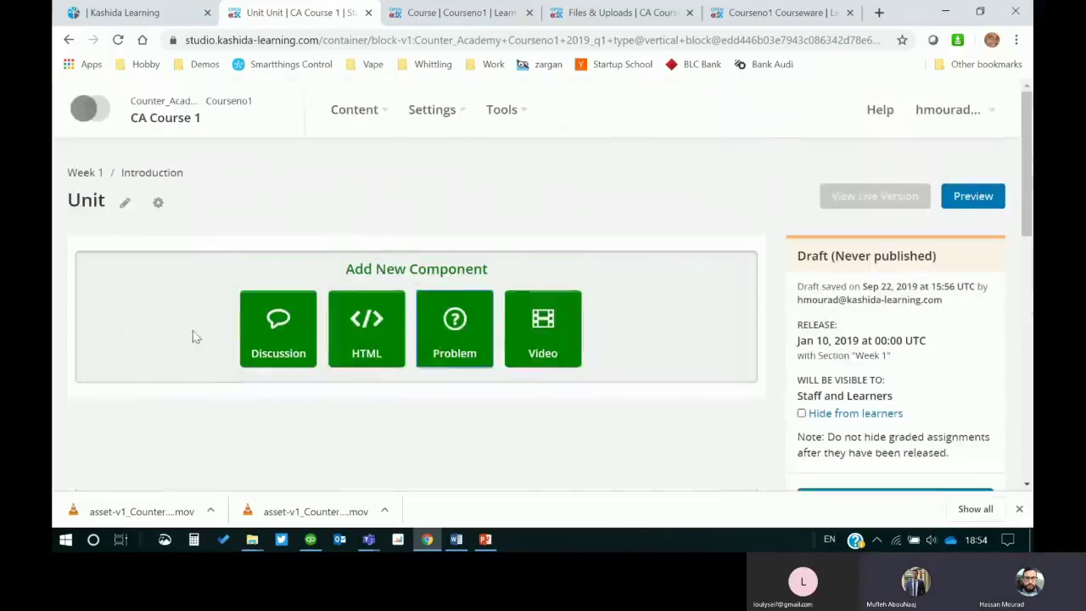
Step: In the training presentation, move from slide 11 Live Session to slide 12 Grading
click(485, 539)
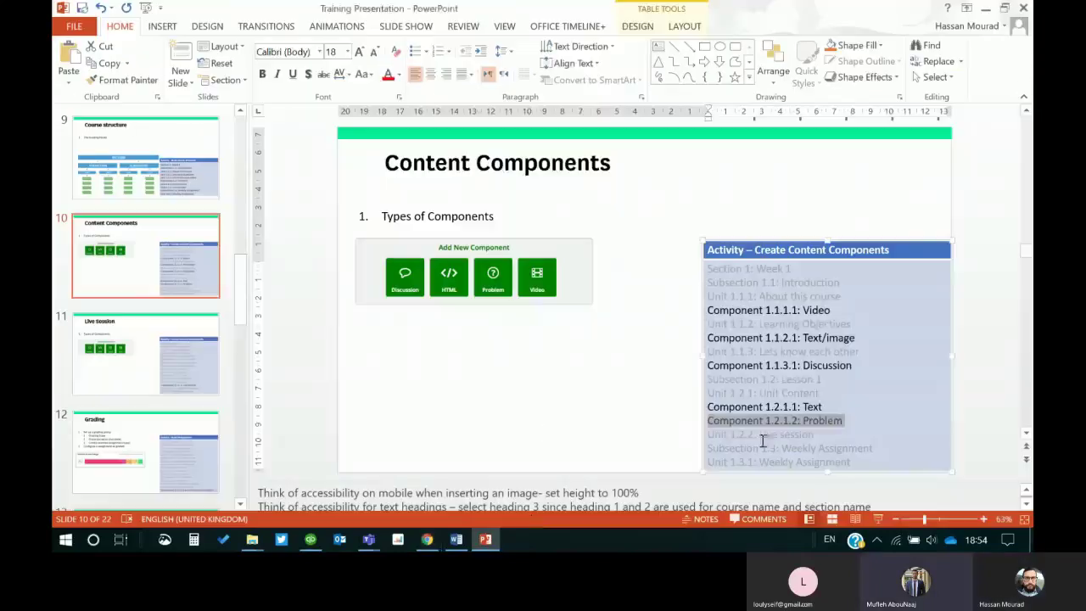
click(201, 381)
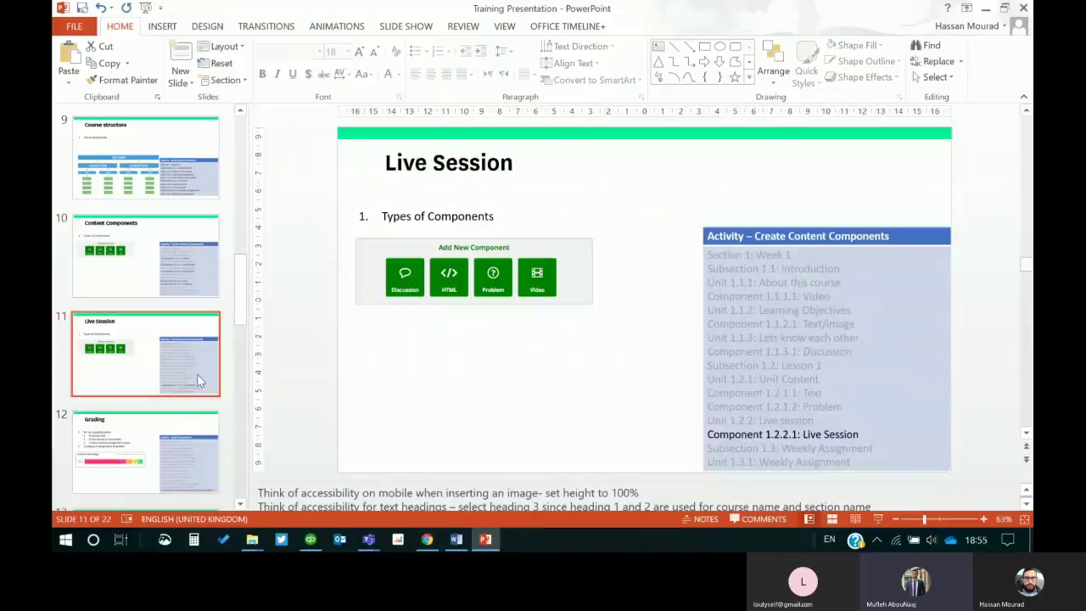
key(Down)
key(Up)
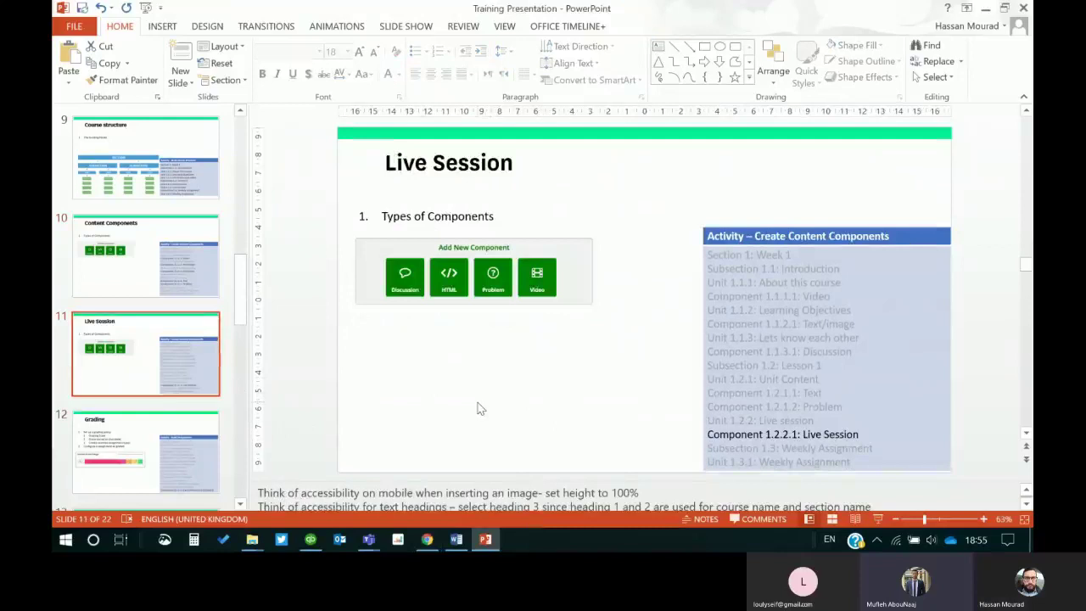
key(Down)
key(Down)
key(Up)
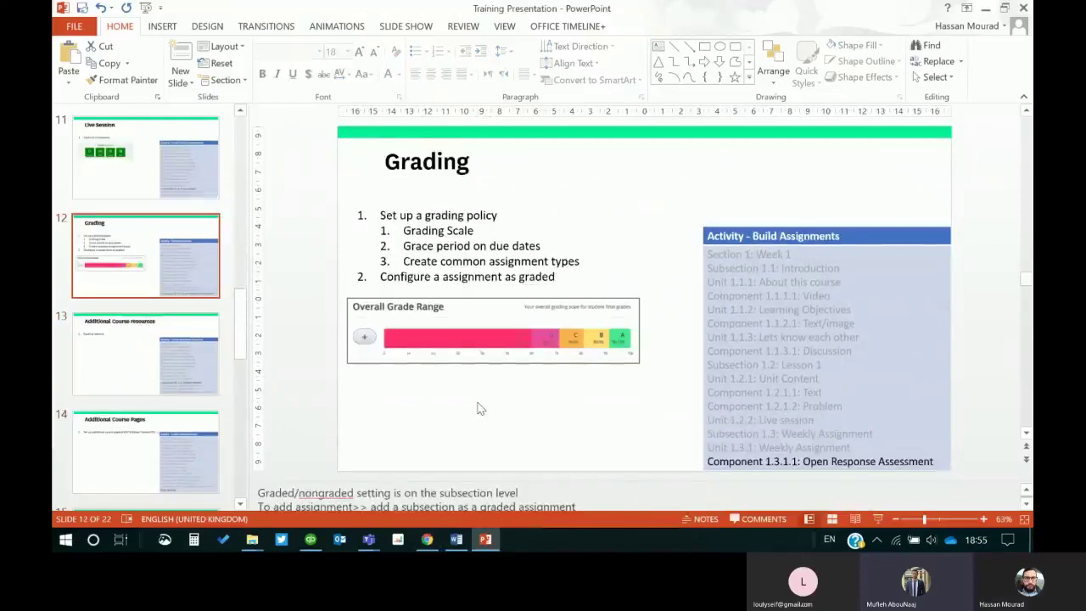
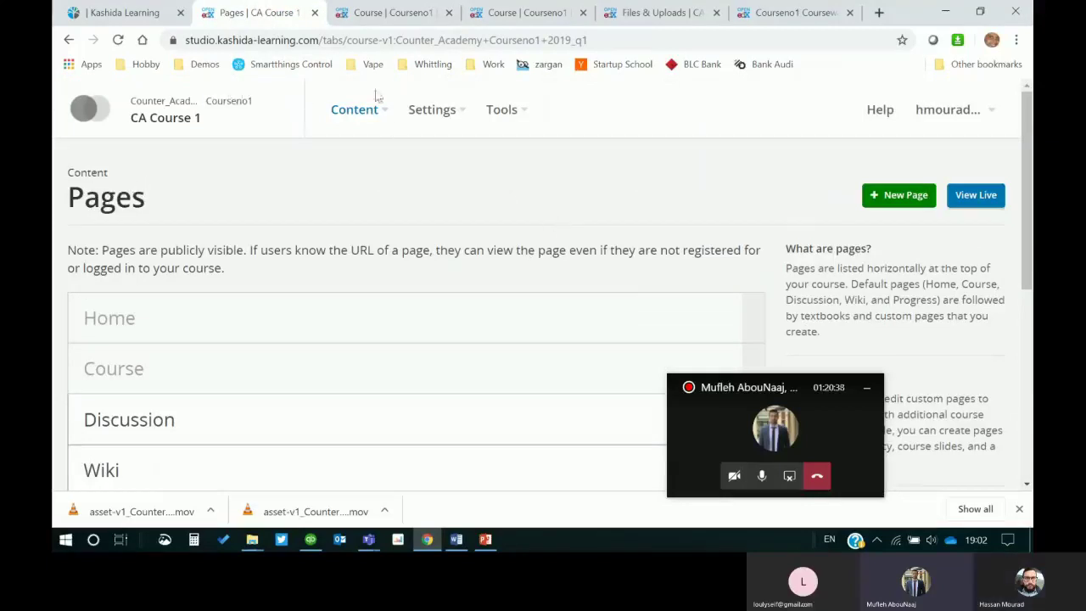
Step: Open the CA Course 1 course outline in Studio from the Pages tab
click(158, 10)
click(236, 13)
click(141, 117)
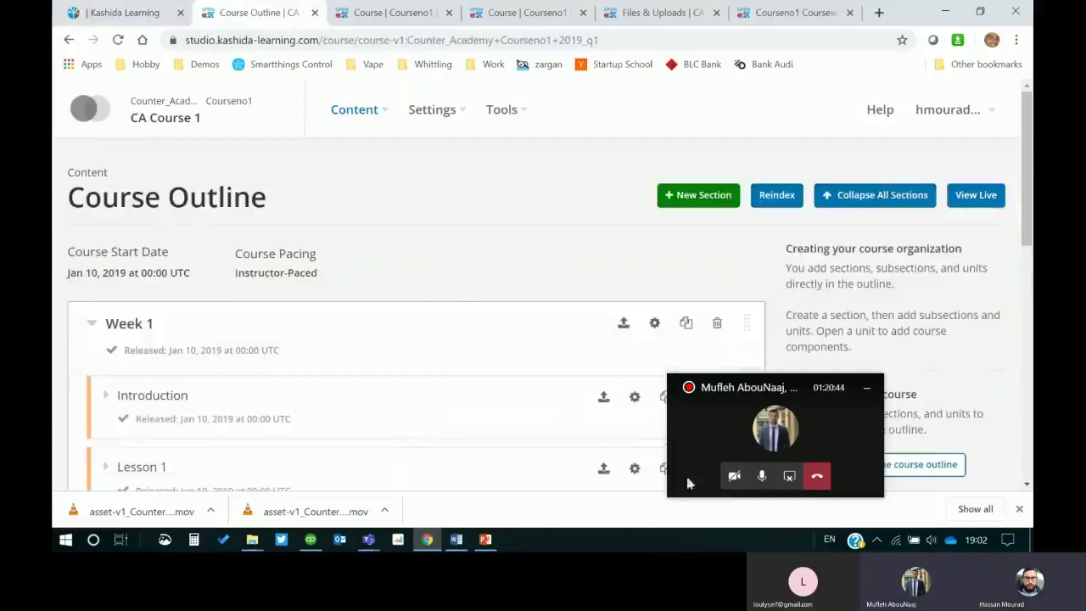
click(762, 476)
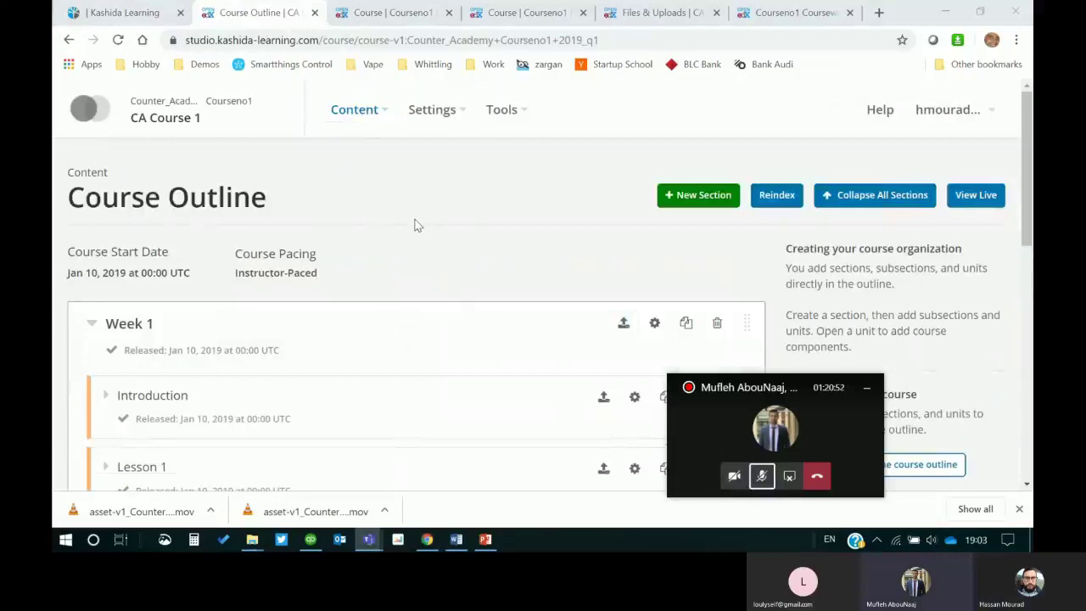
Step: Review Week 1's subsections, then show slide 15, Publishing Content, in PowerPoint
scroll(414, 234, down, 2)
scroll(412, 237, up, 2)
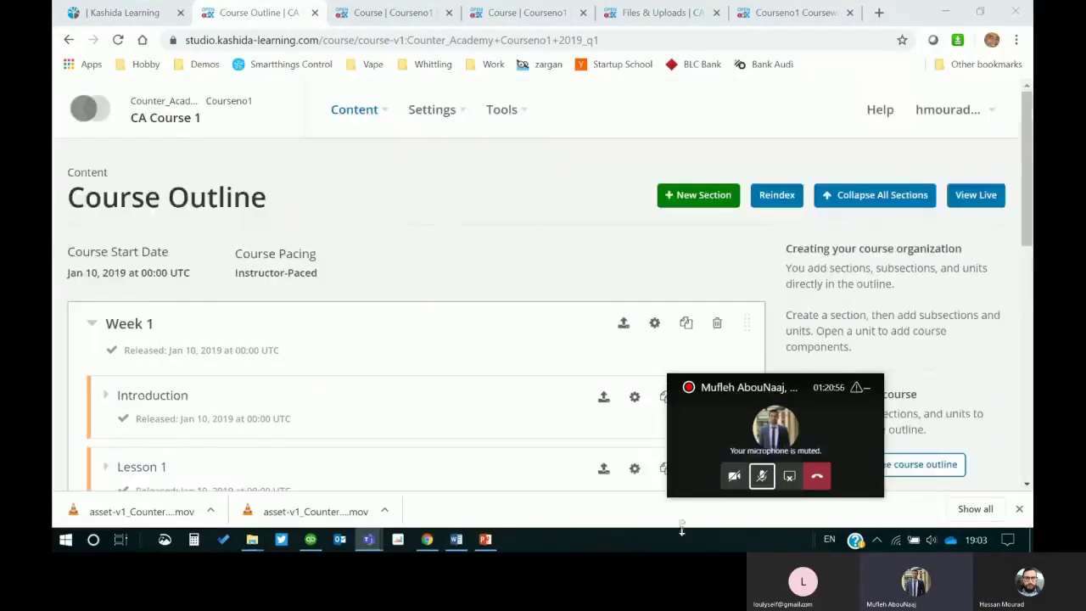
click(761, 475)
scroll(589, 256, down, 1)
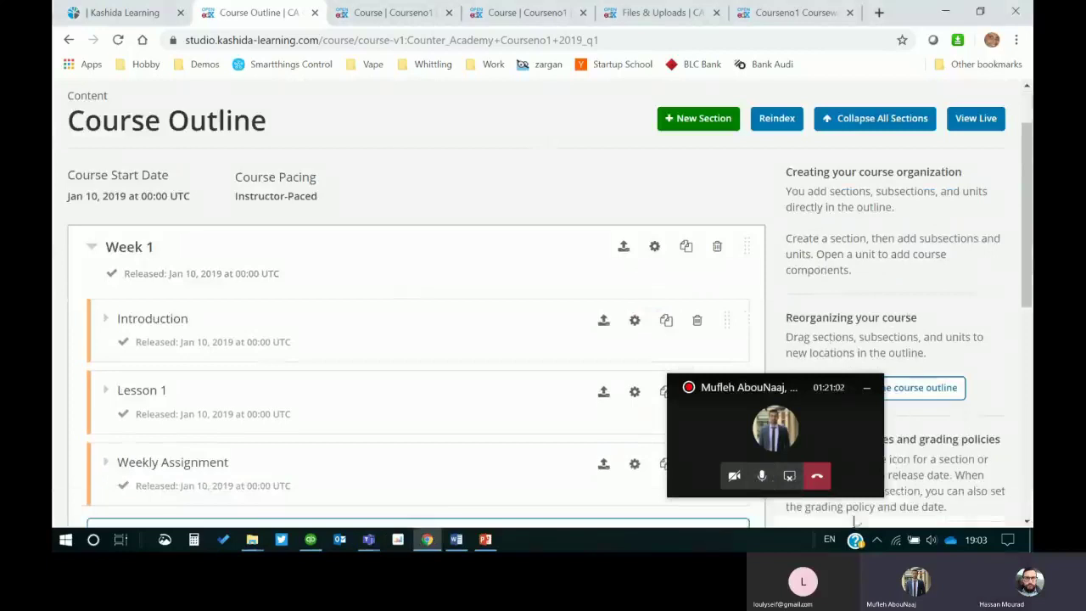
scroll(451, 348, down, 2)
scroll(450, 351, up, 2)
scroll(450, 259, down, 2)
scroll(392, 269, up, 2)
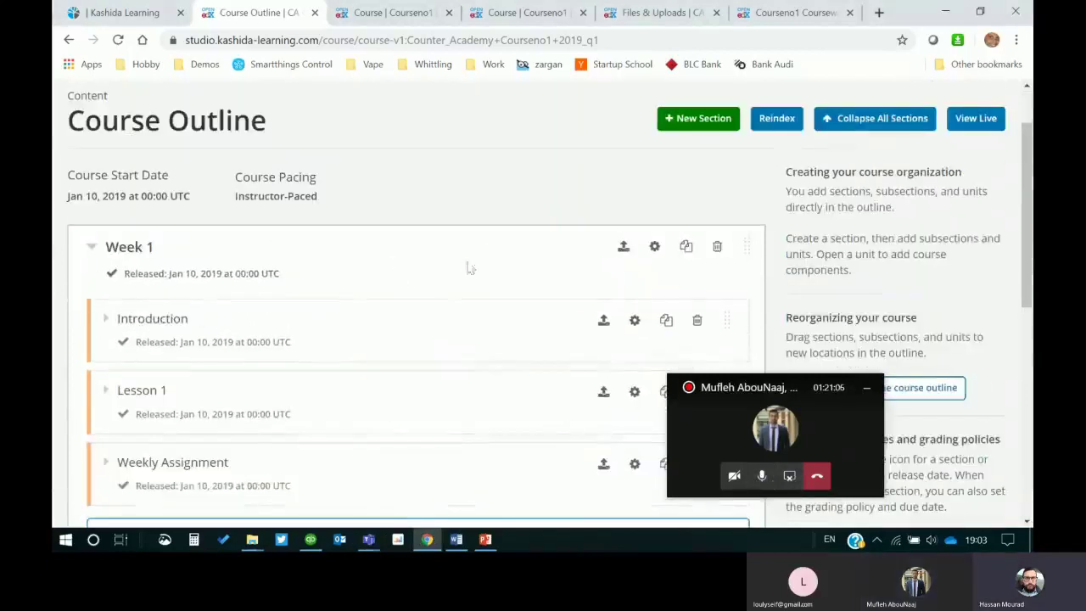
scroll(484, 249, down, 1)
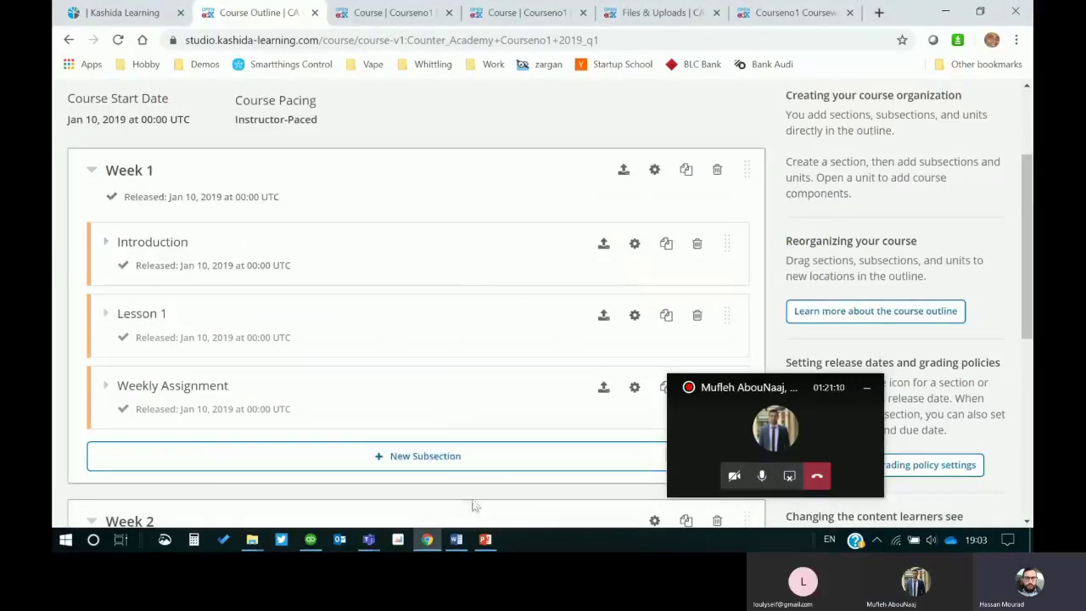
click(485, 540)
click(176, 357)
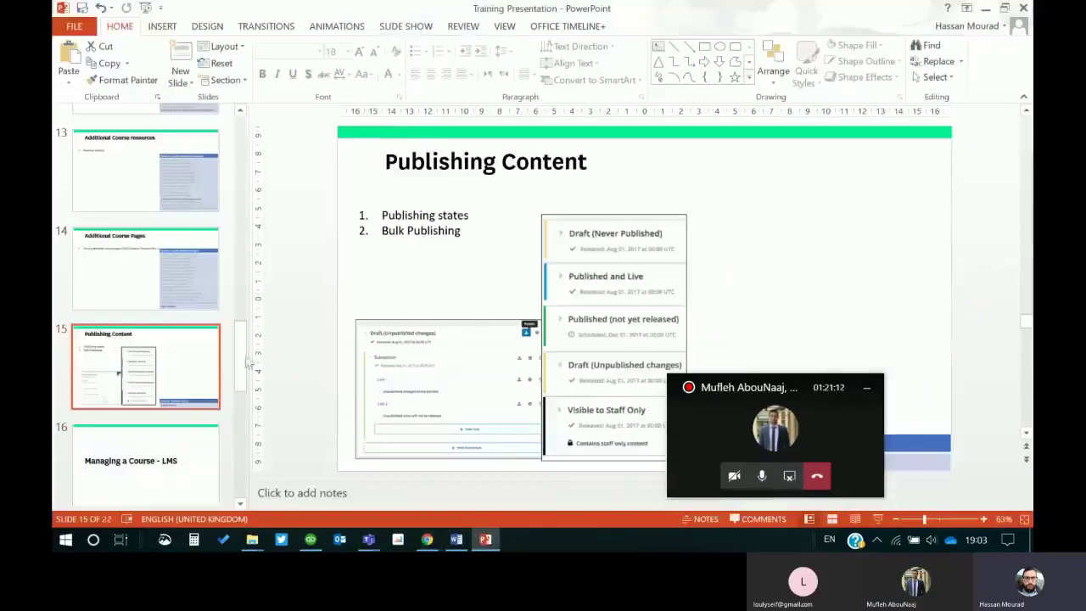
Step: Present the Publishing Content slide full-screen, then return to the Studio course outline
click(878, 518)
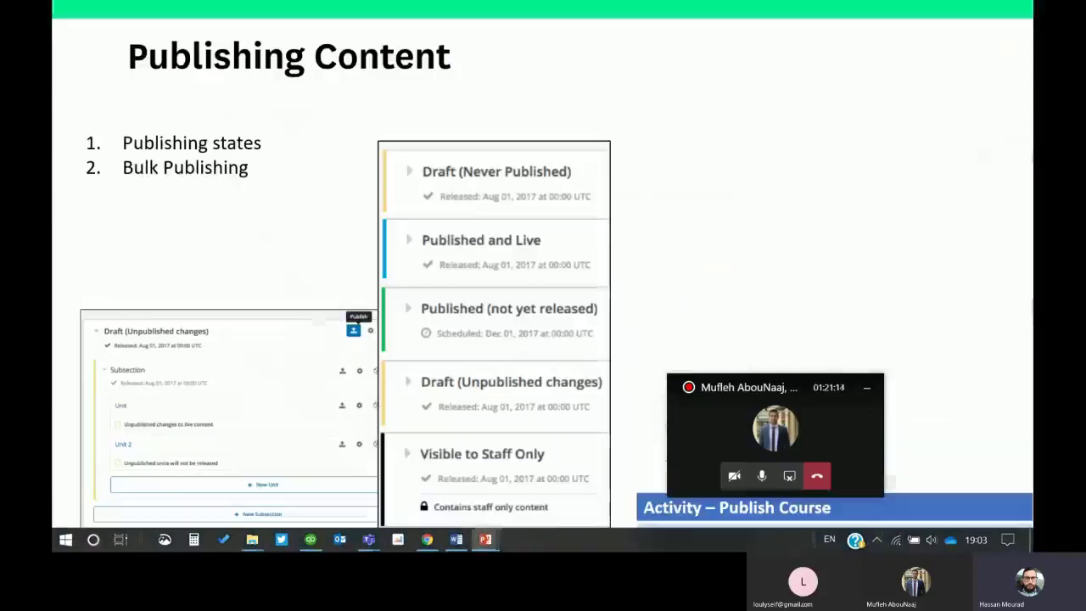
drag(734, 387, 867, 61)
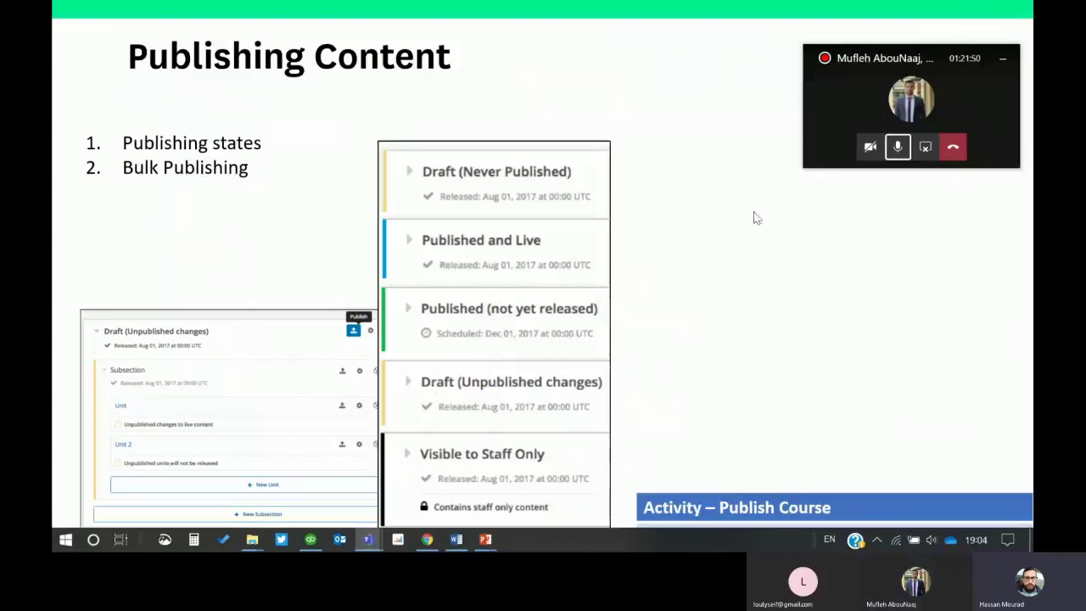
key(alt+Tab)
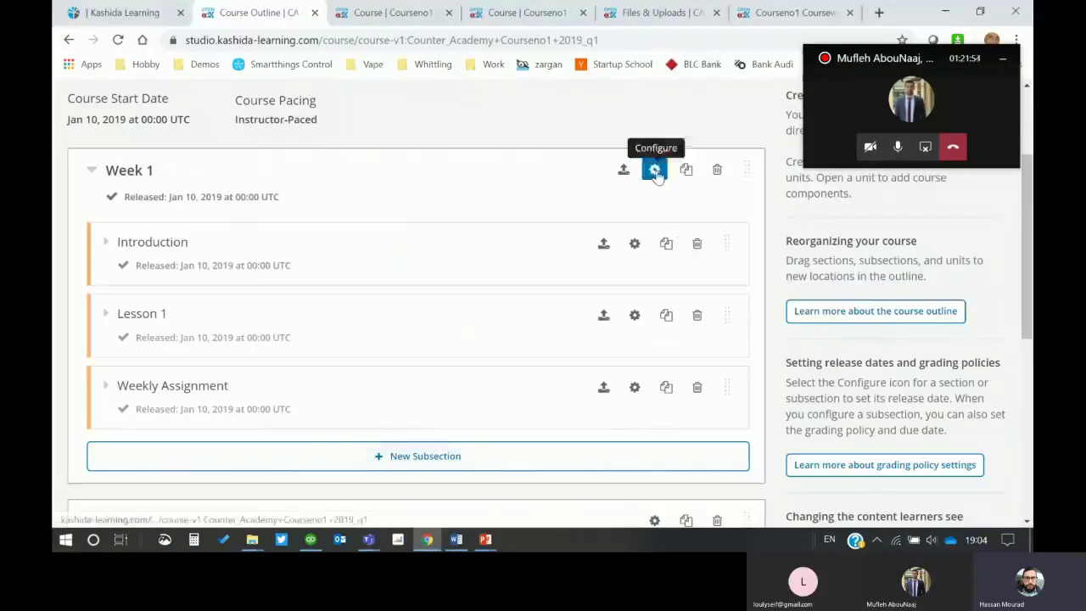
Step: Publish all Week 1 changes, including Introduction, Lesson 1 and Weekly Assignment
scroll(527, 194, up, 1)
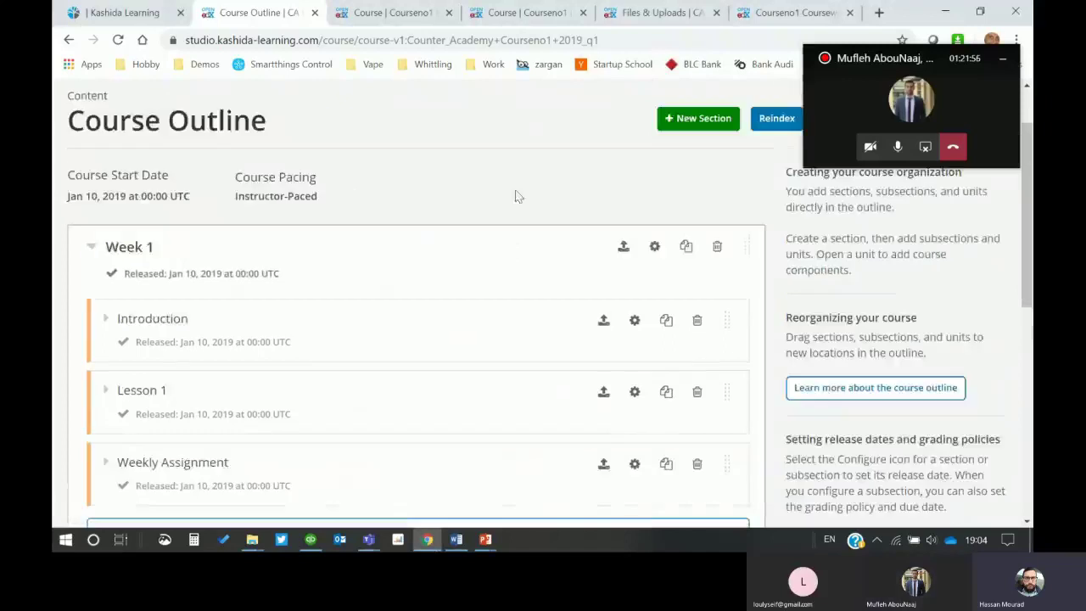
scroll(283, 147, up, 1)
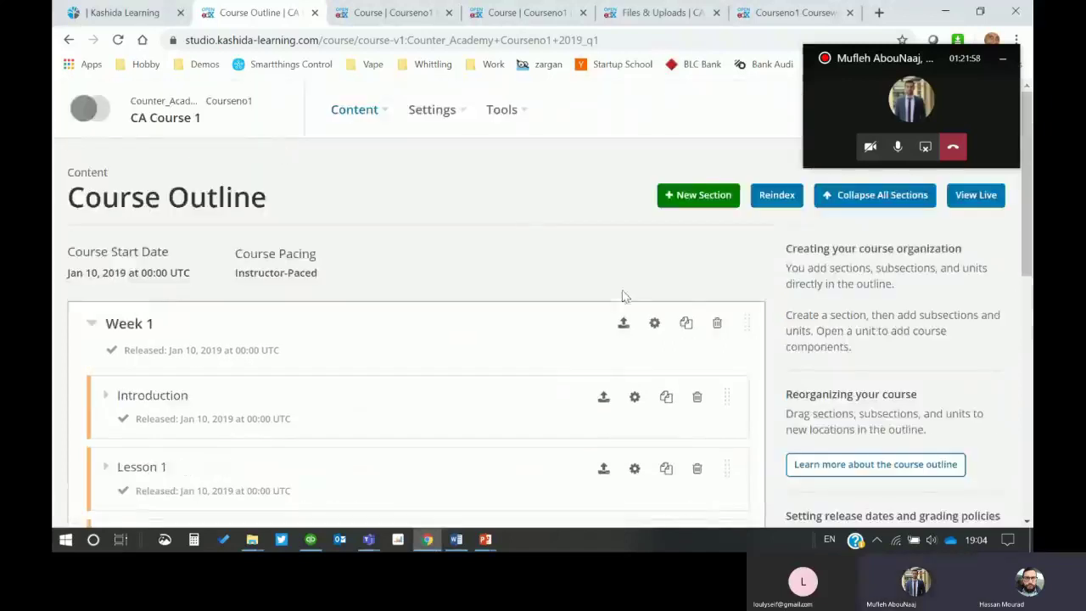
scroll(622, 293, down, 2)
click(622, 170)
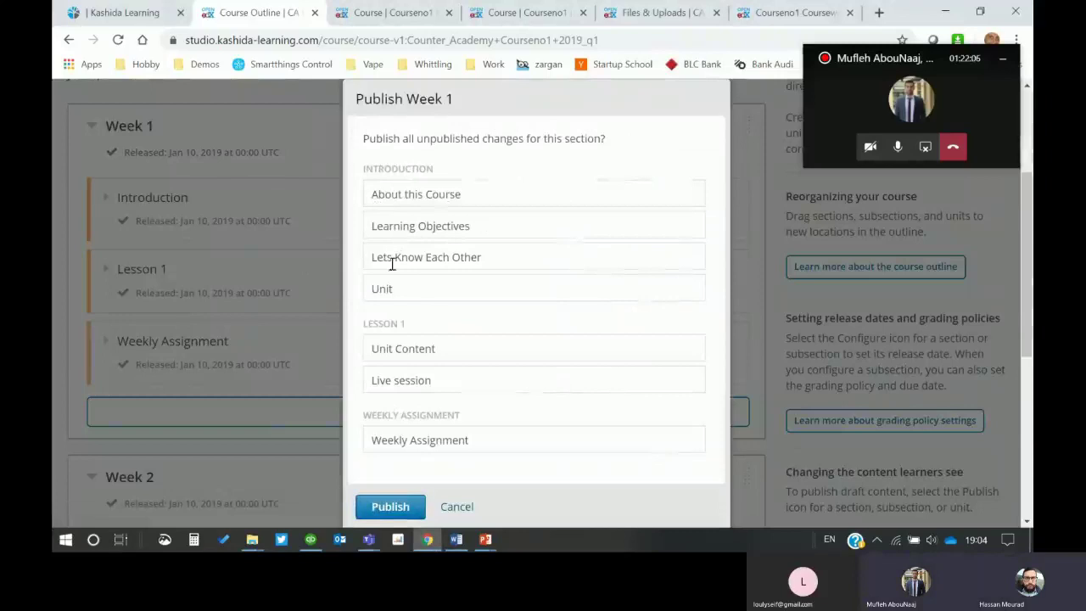
click(380, 507)
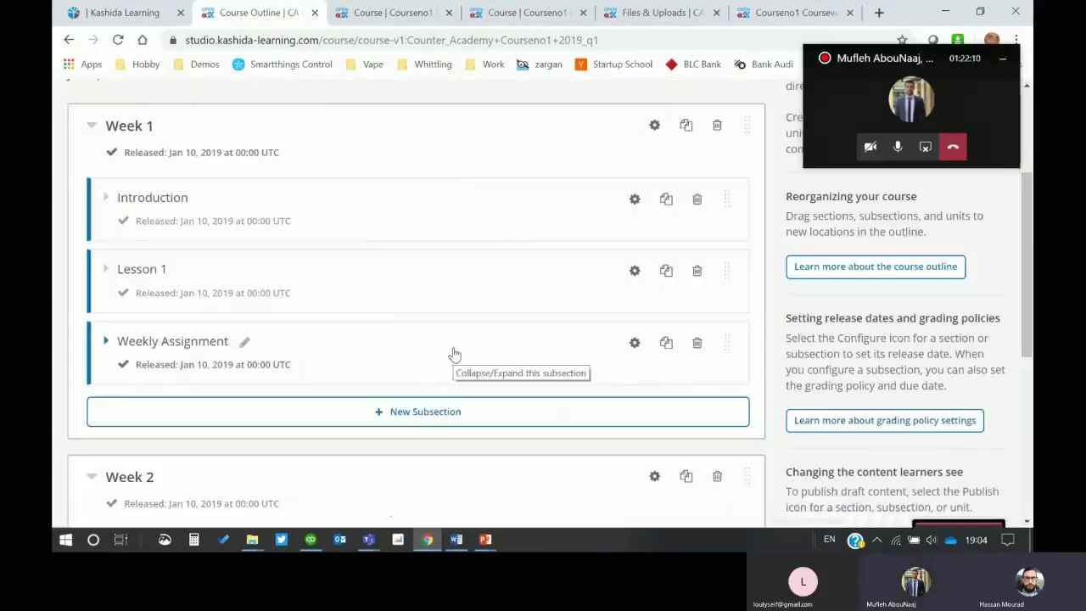
scroll(454, 355, up, 3)
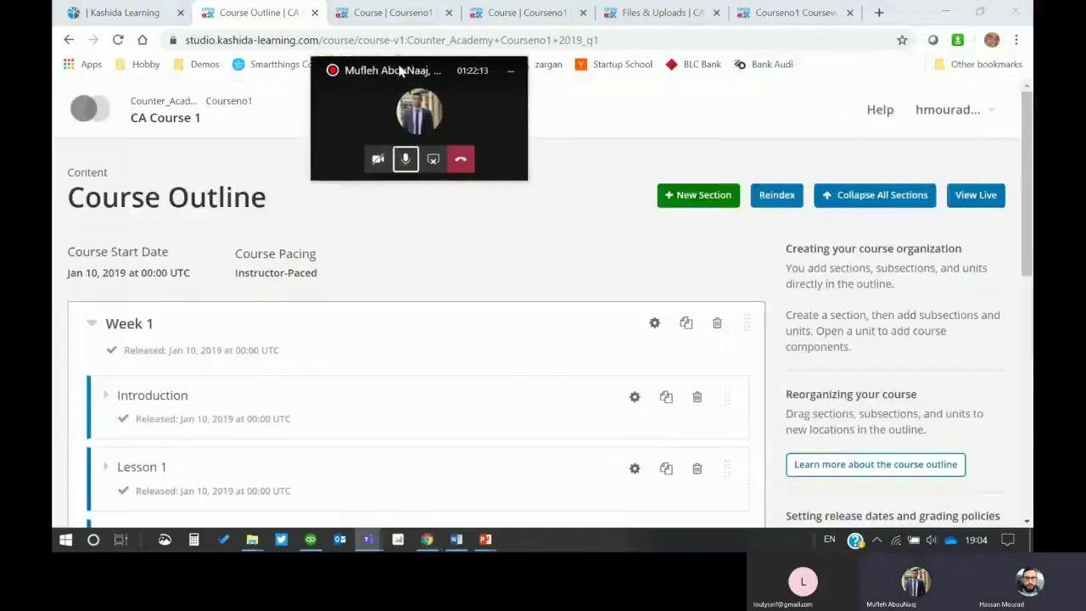
Step: Open the live CA Course 1 in the LMS and go to its course outline
click(972, 193)
drag(411, 69, 880, 108)
scroll(399, 250, down, 2)
scroll(399, 258, up, 1)
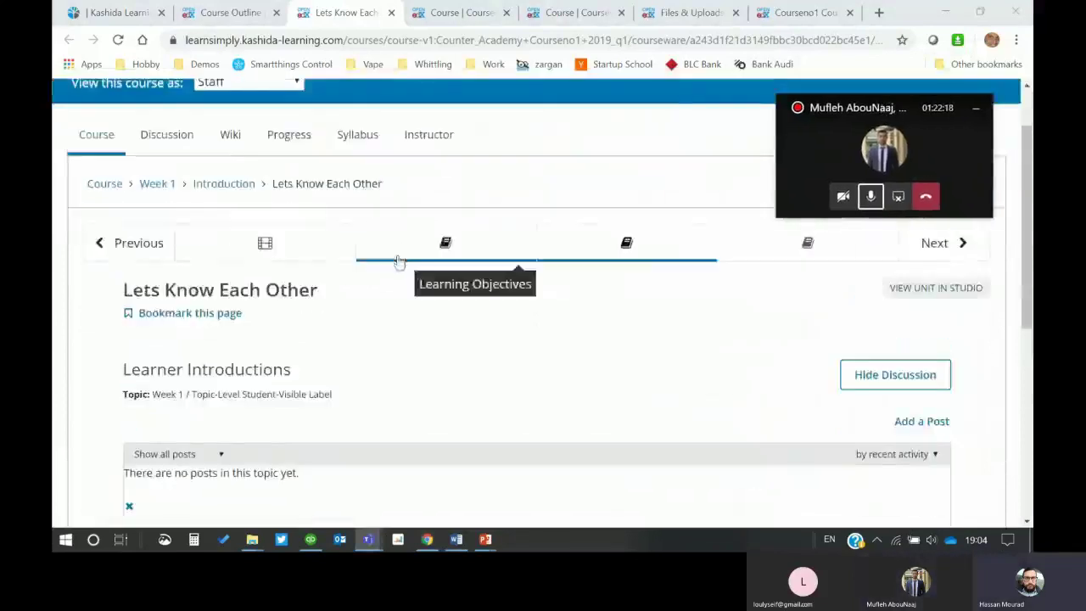
scroll(399, 255, up, 1)
scroll(110, 216, down, 1)
click(100, 189)
scroll(501, 409, down, 2)
scroll(272, 343, down, 1)
scroll(283, 335, up, 2)
Step: Expand and collapse Week 1, Introduction and Lesson 1 to review the outline
click(134, 350)
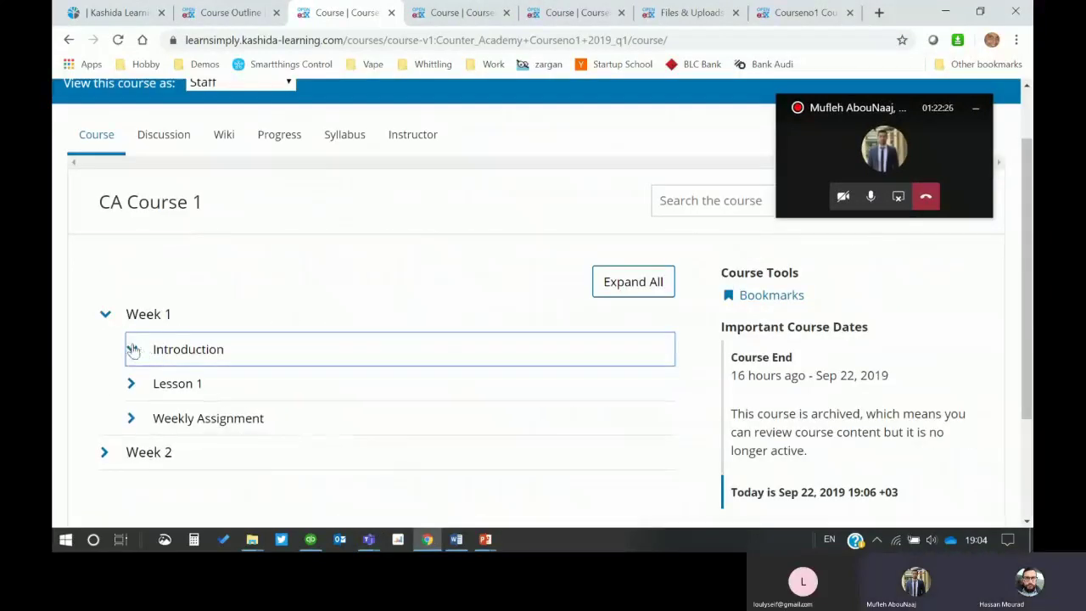
click(624, 285)
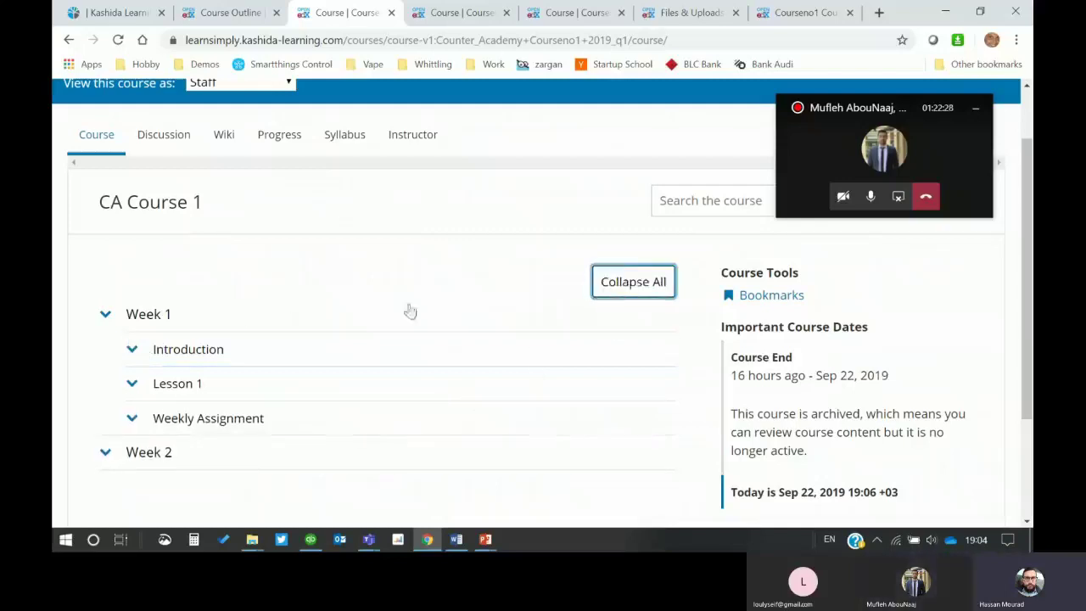
click(132, 349)
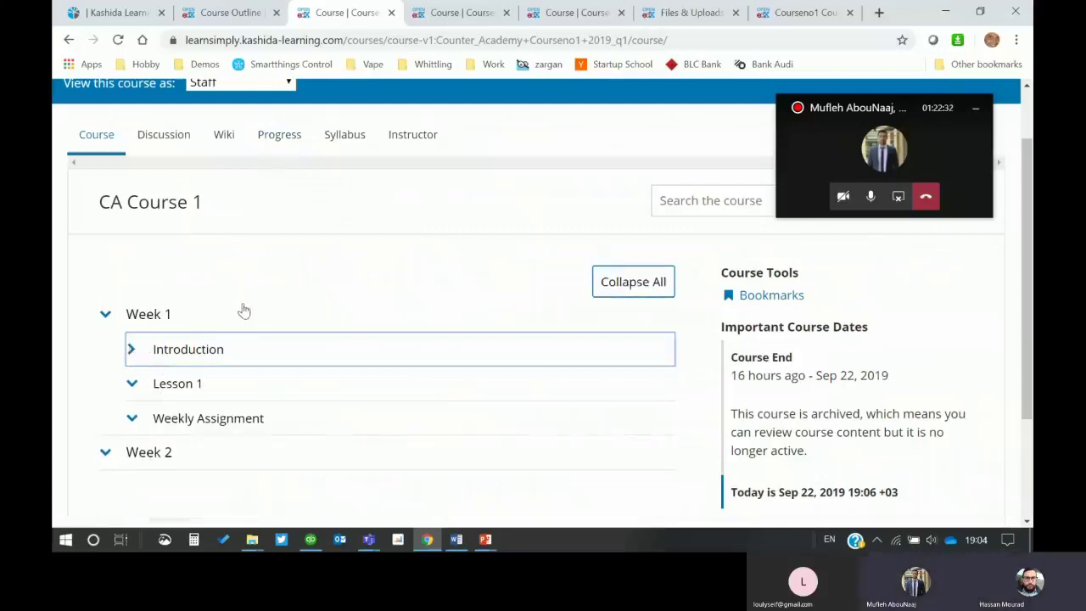
click(193, 356)
scroll(259, 325, down, 2)
scroll(261, 326, up, 3)
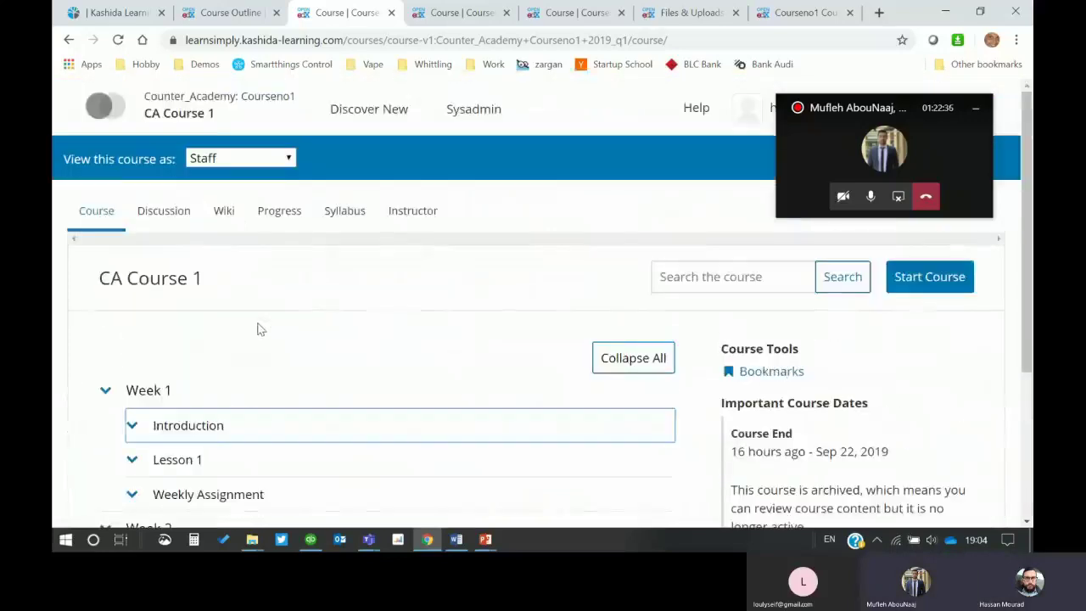
scroll(260, 328, down, 1)
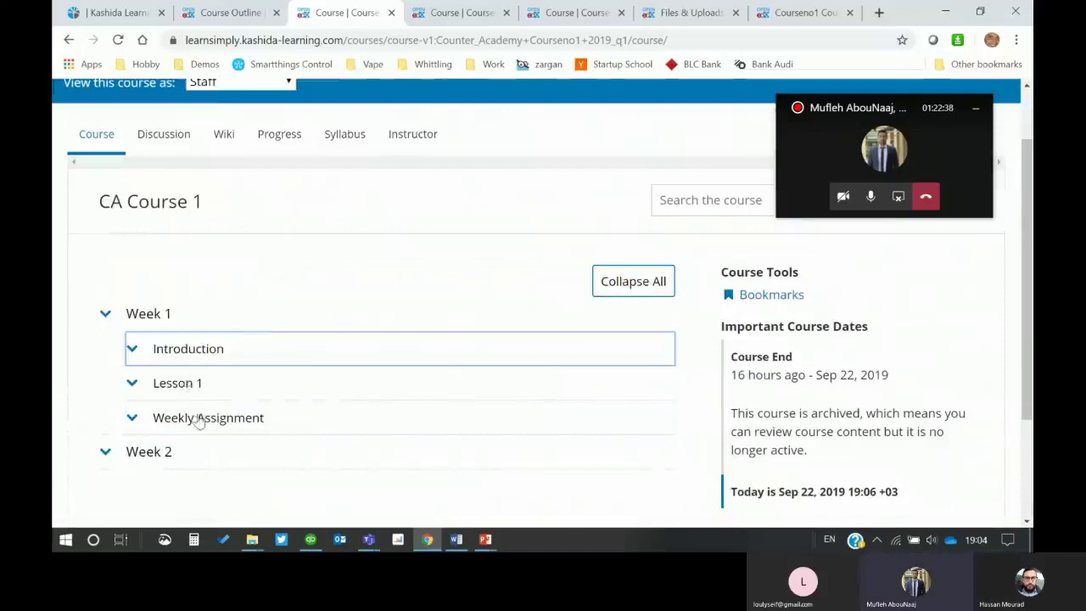
click(188, 387)
click(200, 421)
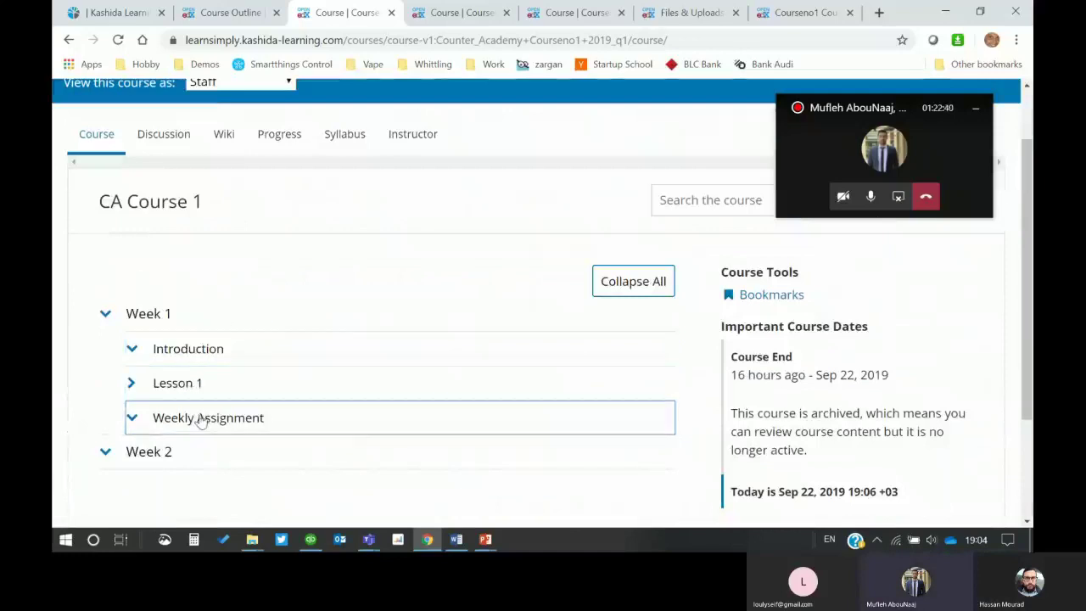
click(177, 357)
click(151, 315)
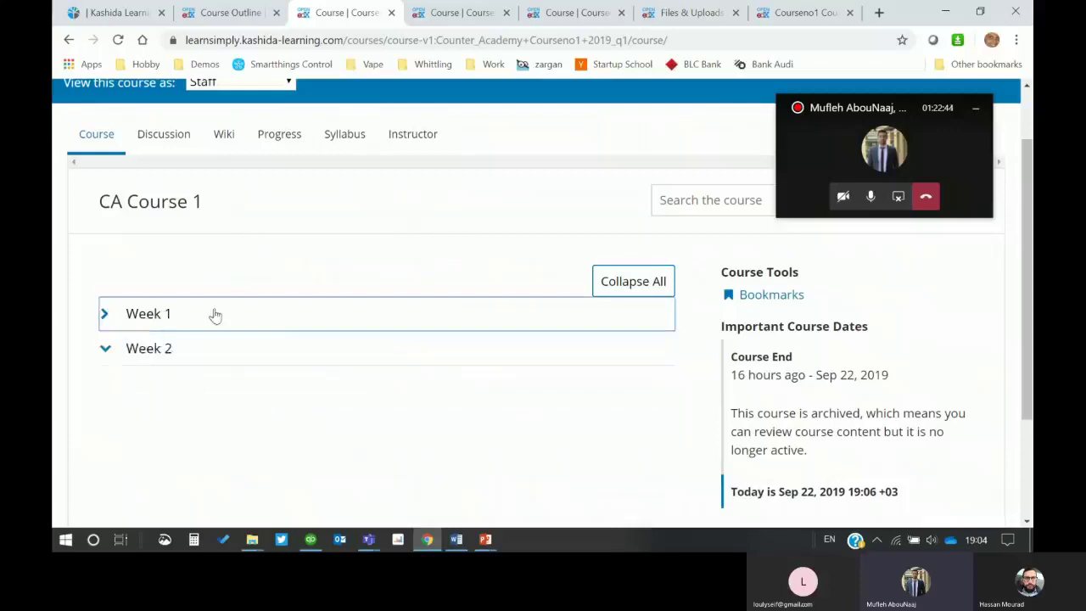
click(159, 320)
click(133, 354)
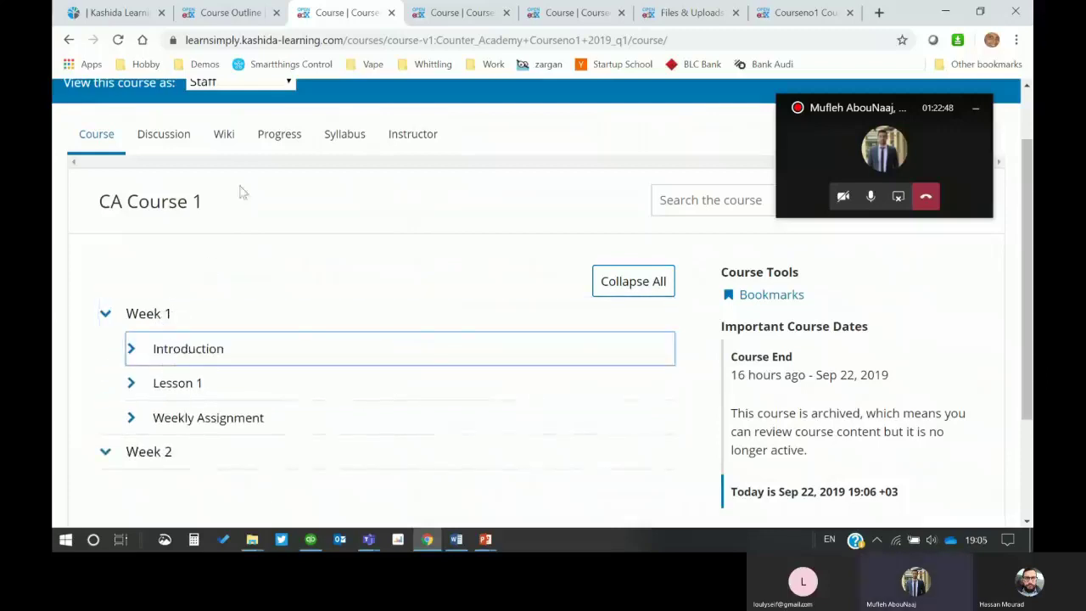
Step: Check the Progress page, then return to the outline listing Week 1's Introduction units
click(276, 136)
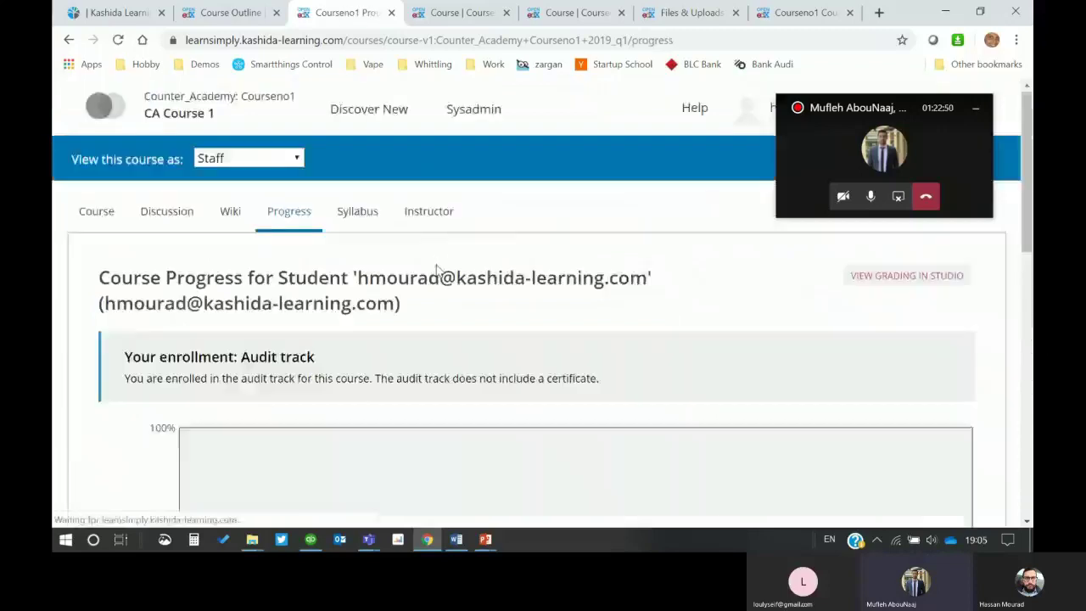
scroll(436, 268, down, 3)
scroll(453, 268, up, 3)
click(96, 211)
scroll(328, 395, down, 3)
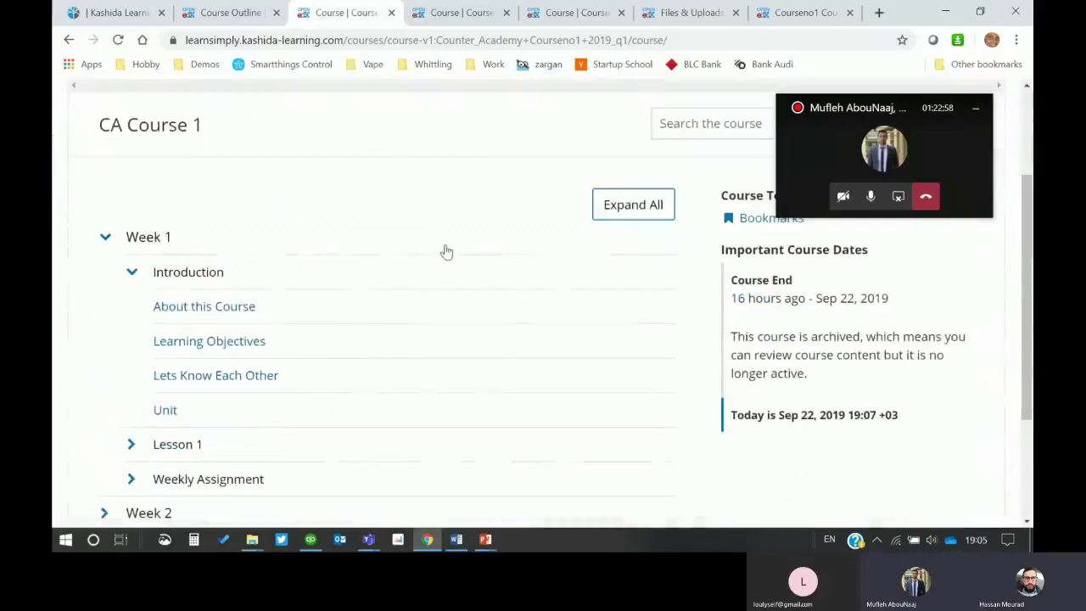
scroll(446, 252, down, 3)
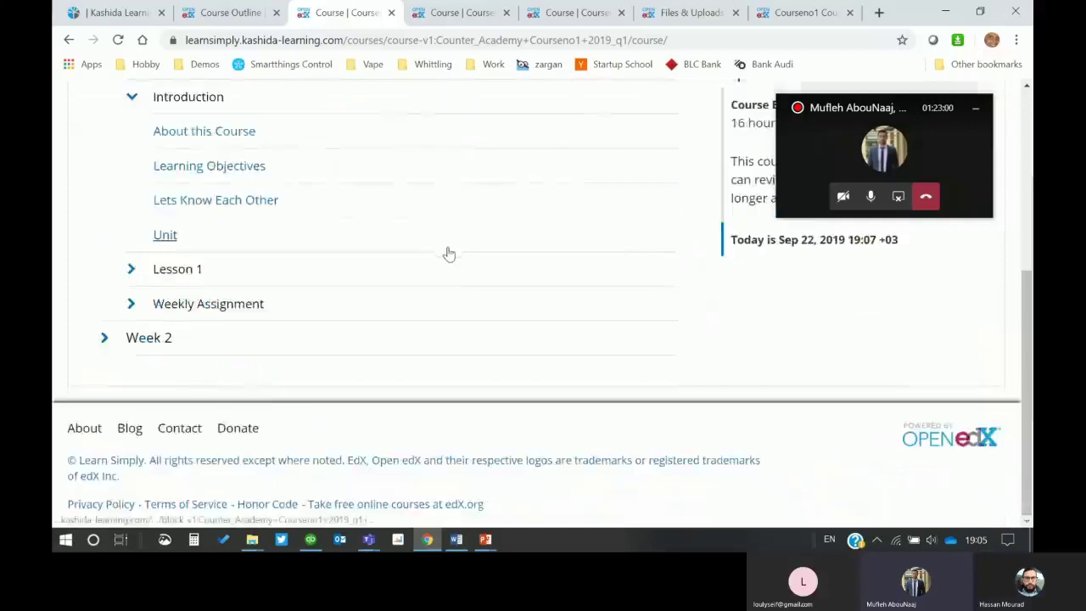
scroll(428, 272, up, 5)
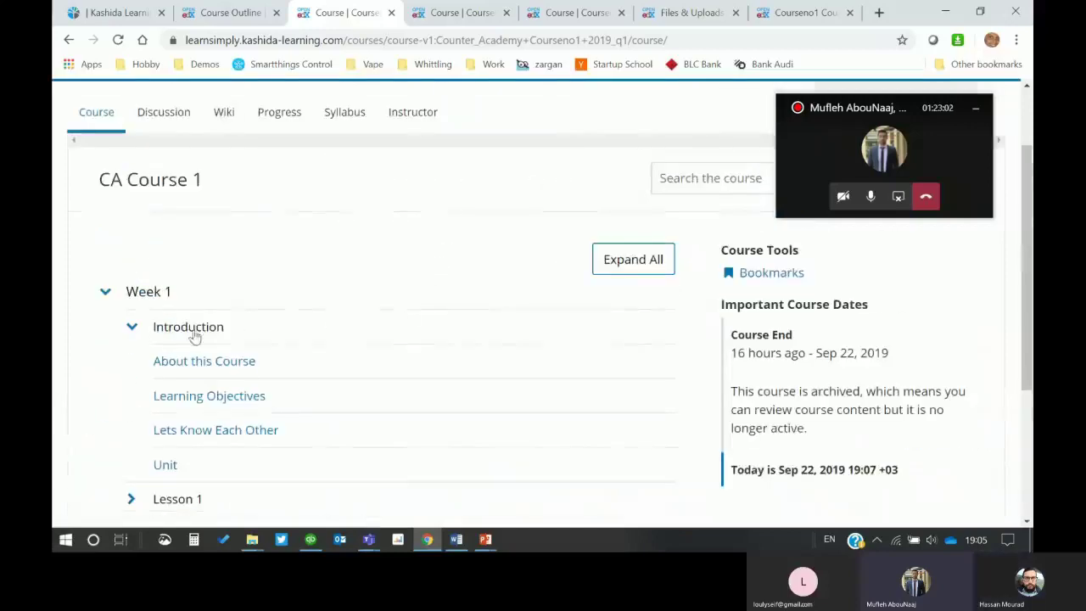
Step: Open the About this Course unit and mute the microphone in the call
click(208, 362)
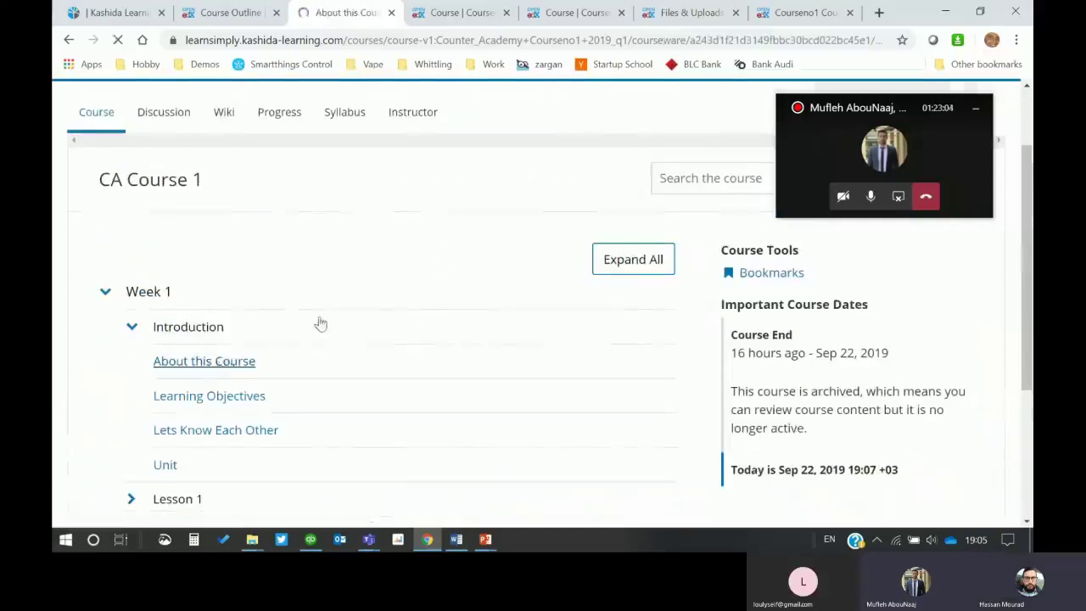
scroll(383, 293, down, 4)
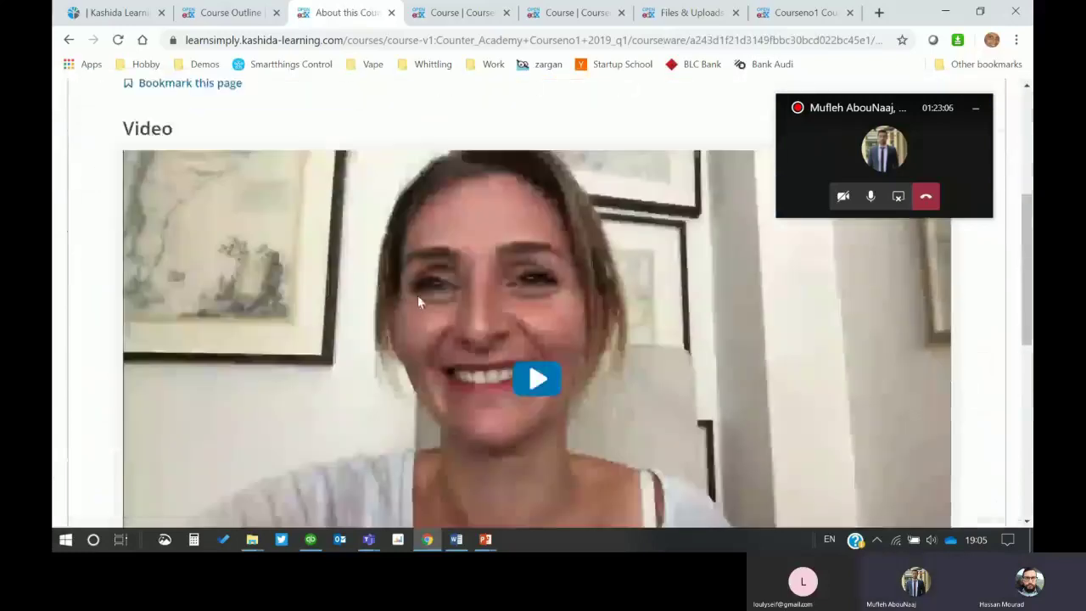
scroll(418, 301, down, 1)
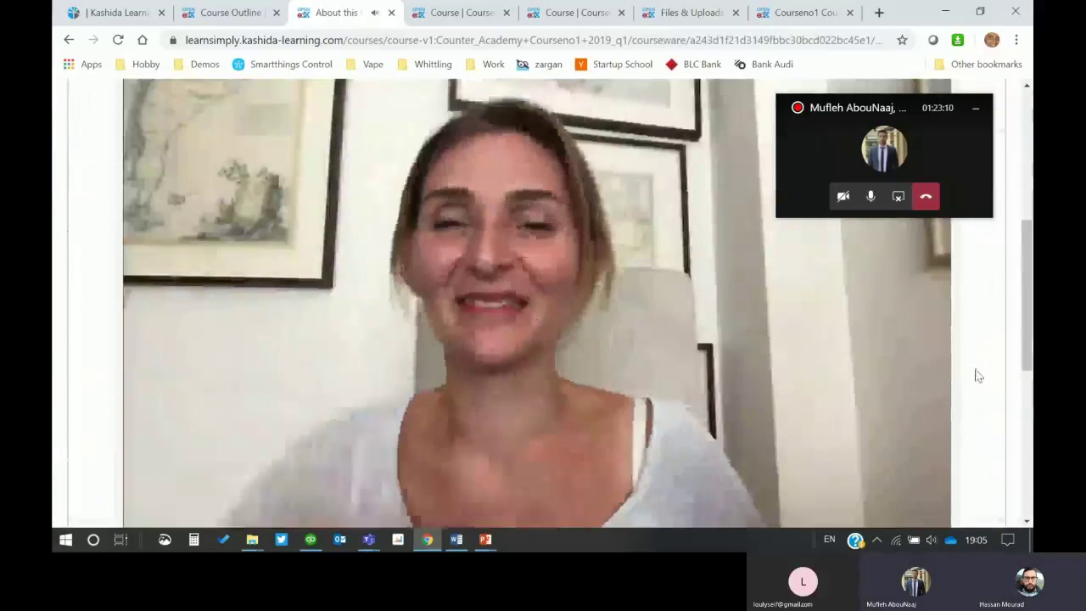
click(871, 197)
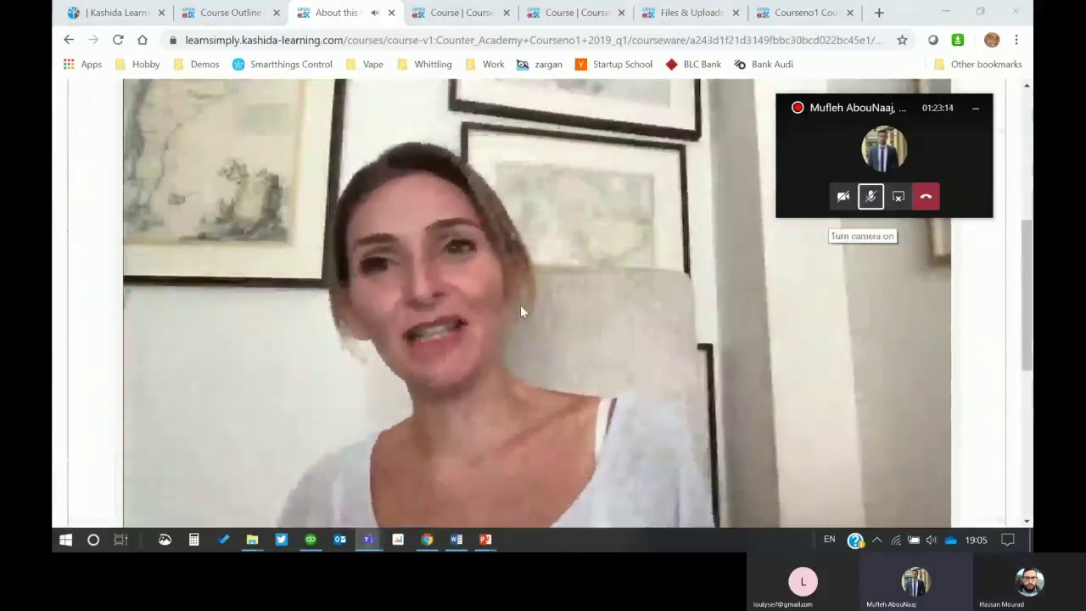
Step: Pause and resume the 3:06 introduction video
mouse_move(533, 310)
scroll(534, 314, up, 1)
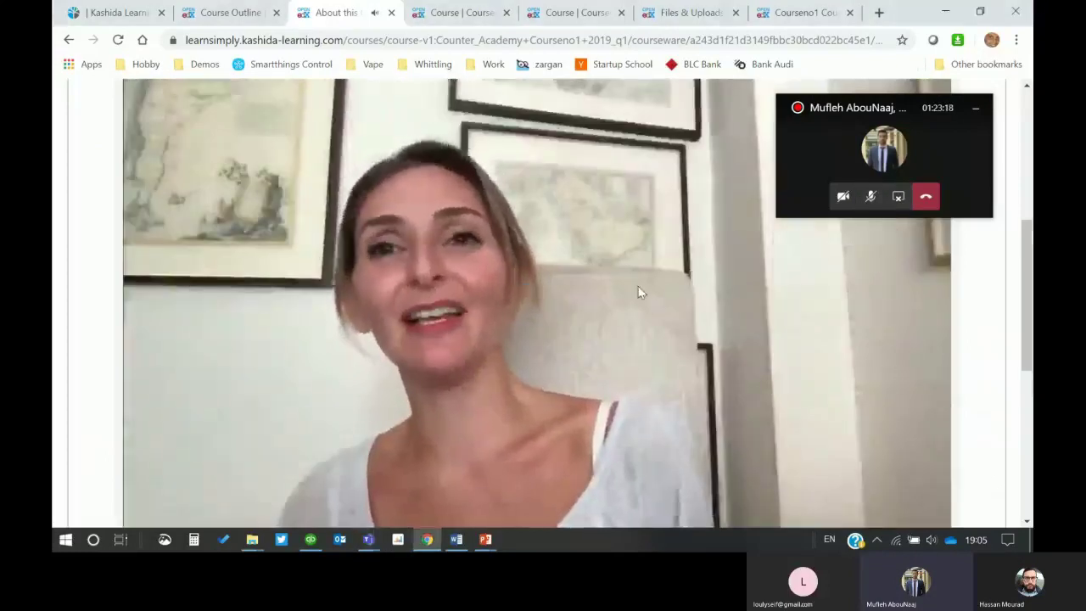
click(704, 435)
scroll(599, 369, down, 3)
mouse_move(902, 323)
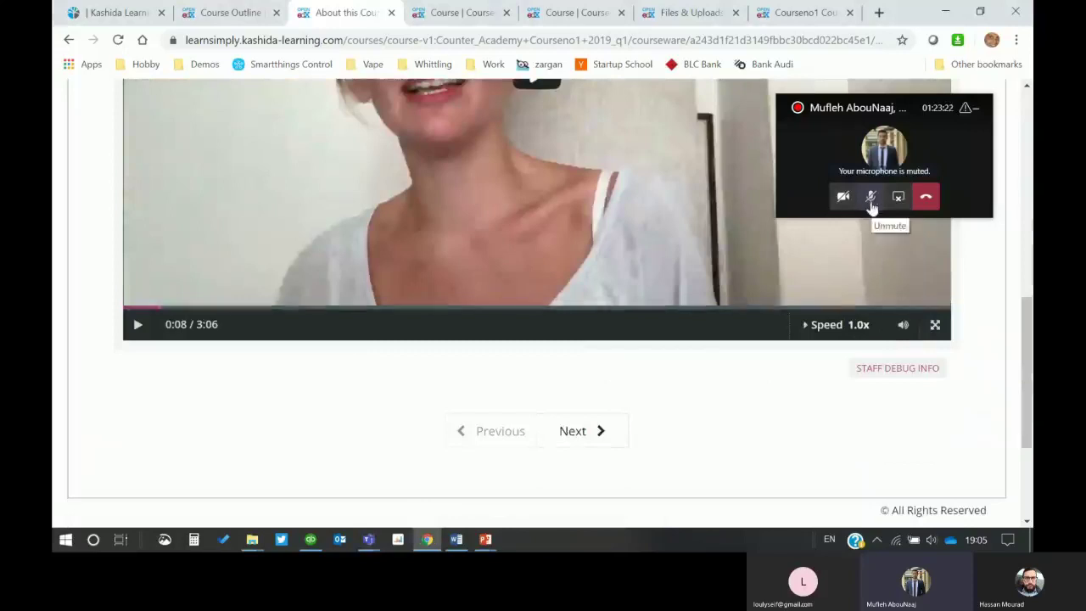
click(540, 90)
scroll(669, 224, up, 2)
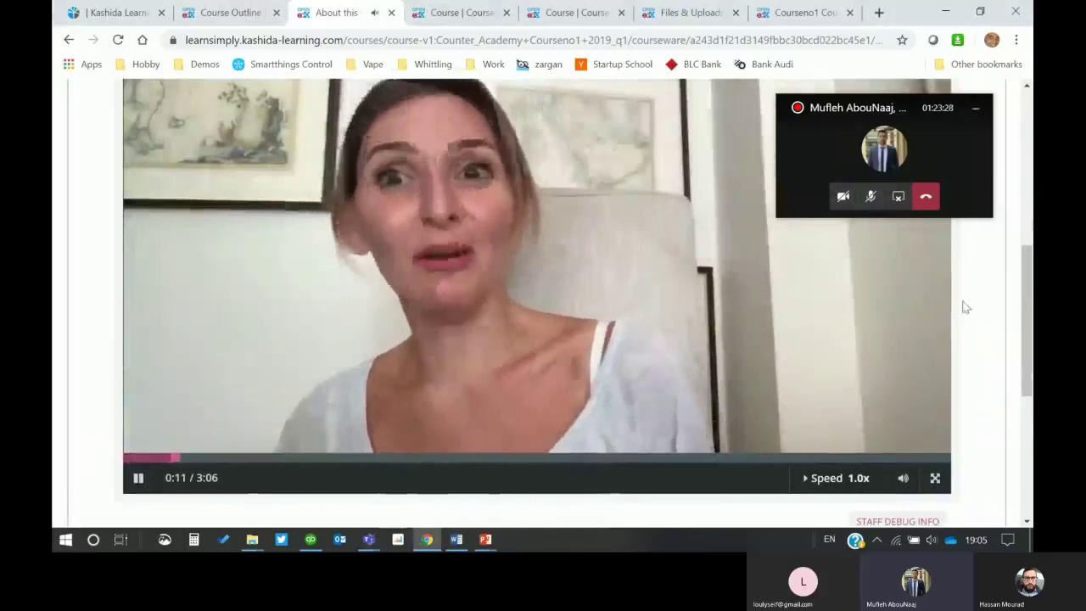
scroll(976, 307, up, 1)
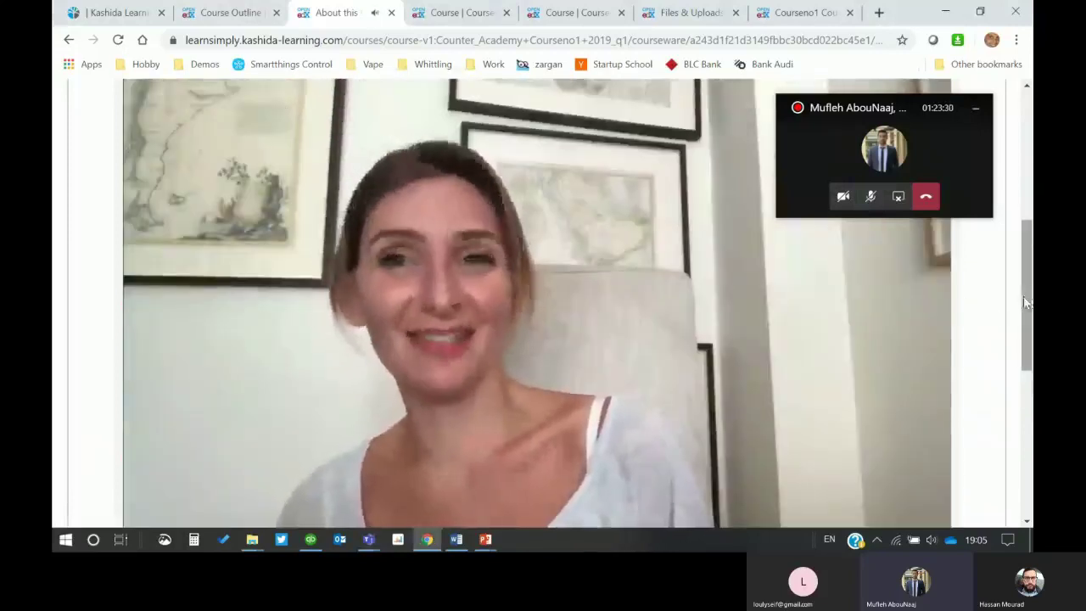
Step: Toggle the call microphone, move the call window aside, and scroll to the Previous/Next buttons
click(870, 196)
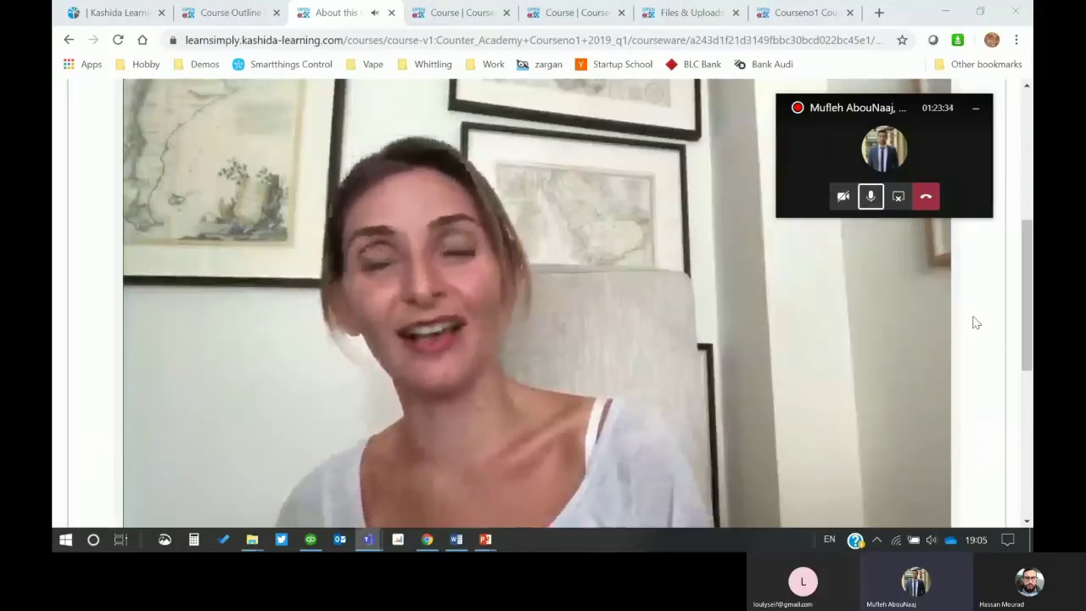
click(870, 199)
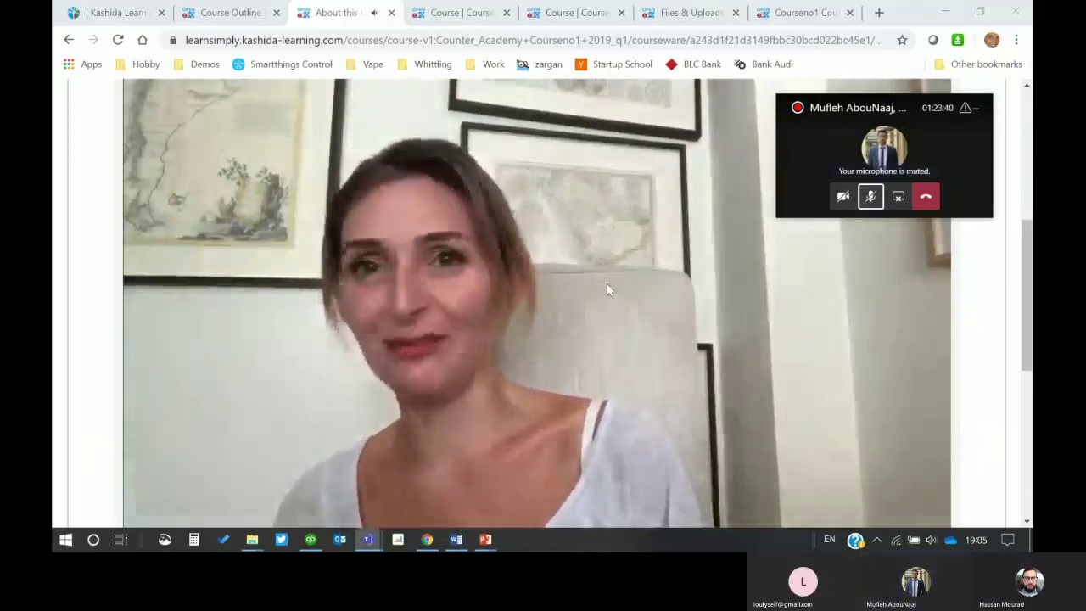
scroll(429, 280, up, 3)
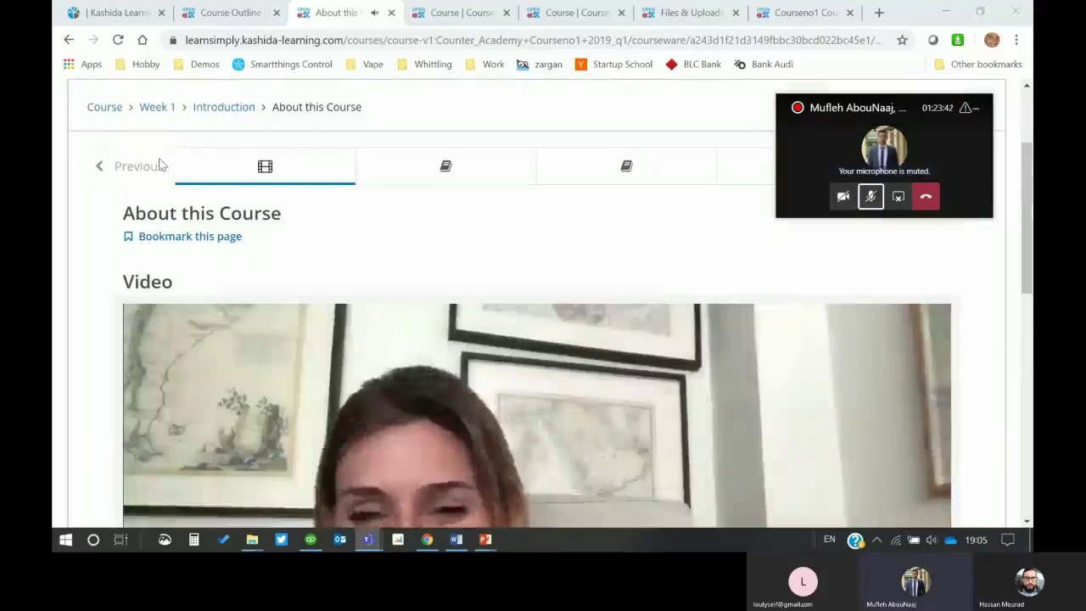
drag(878, 146, 943, 483)
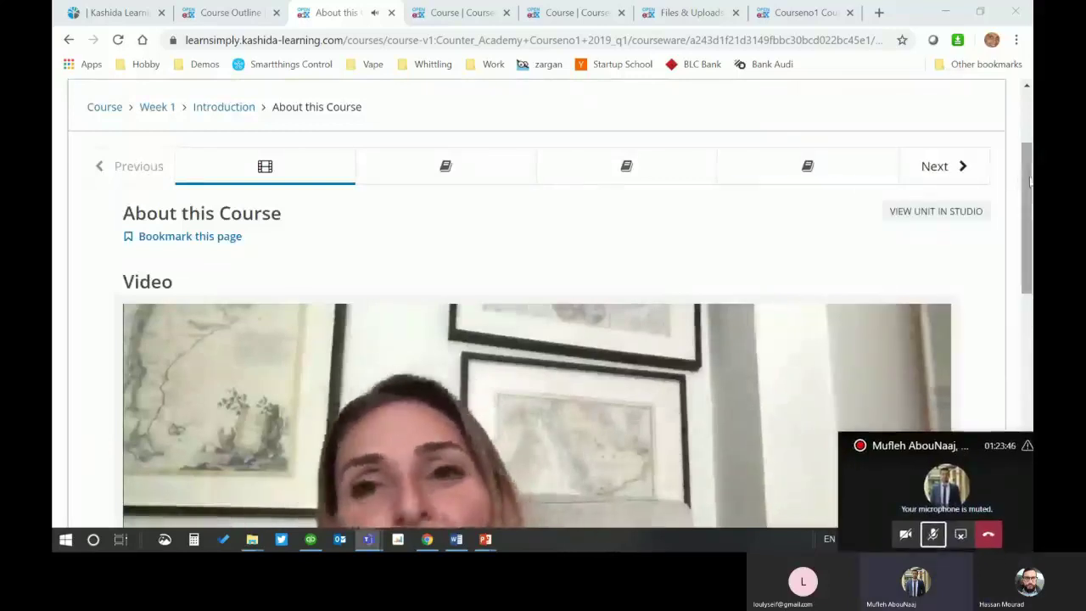
click(932, 534)
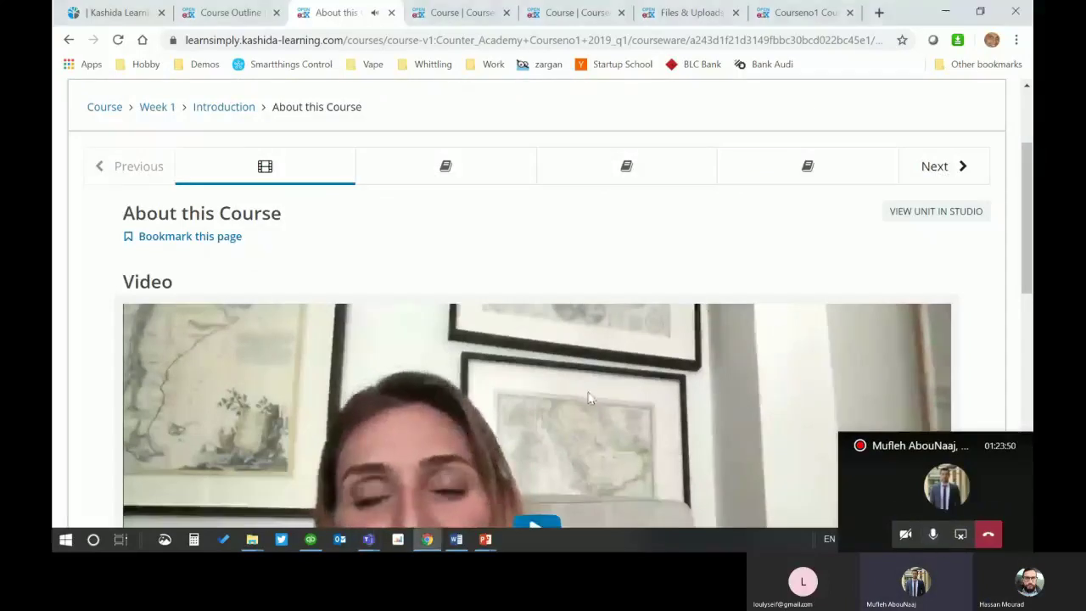
scroll(123, 256, down, 1)
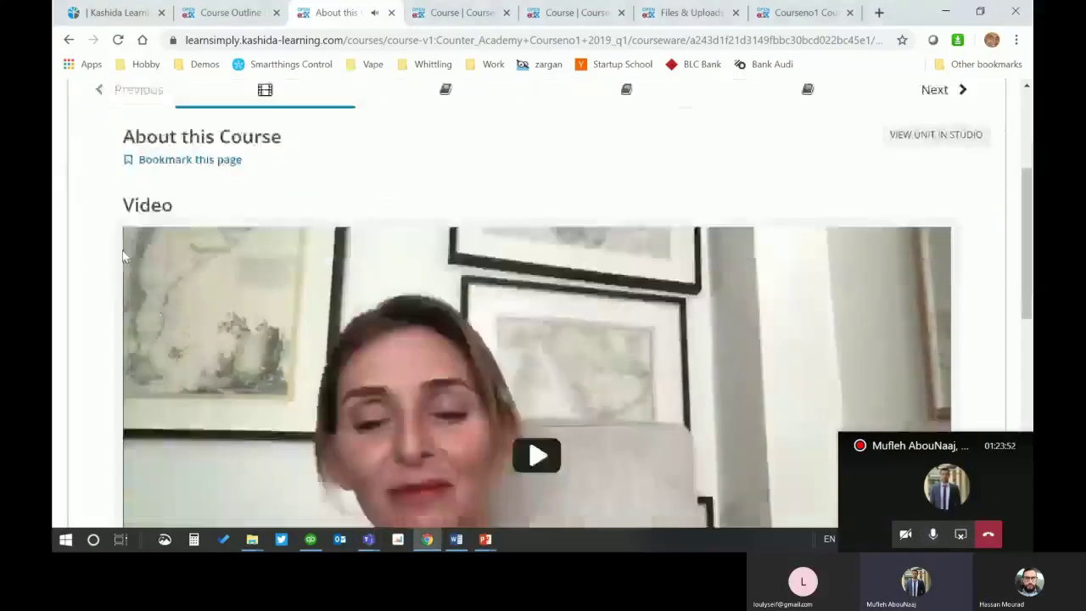
scroll(123, 257, down, 6)
scroll(92, 267, up, 7)
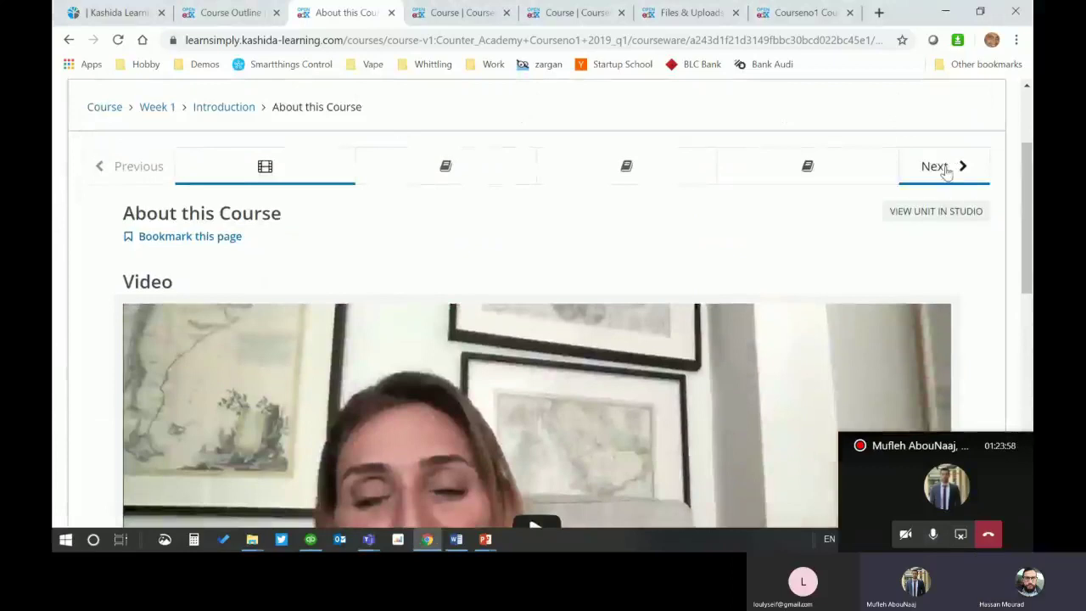
scroll(789, 176, down, 7)
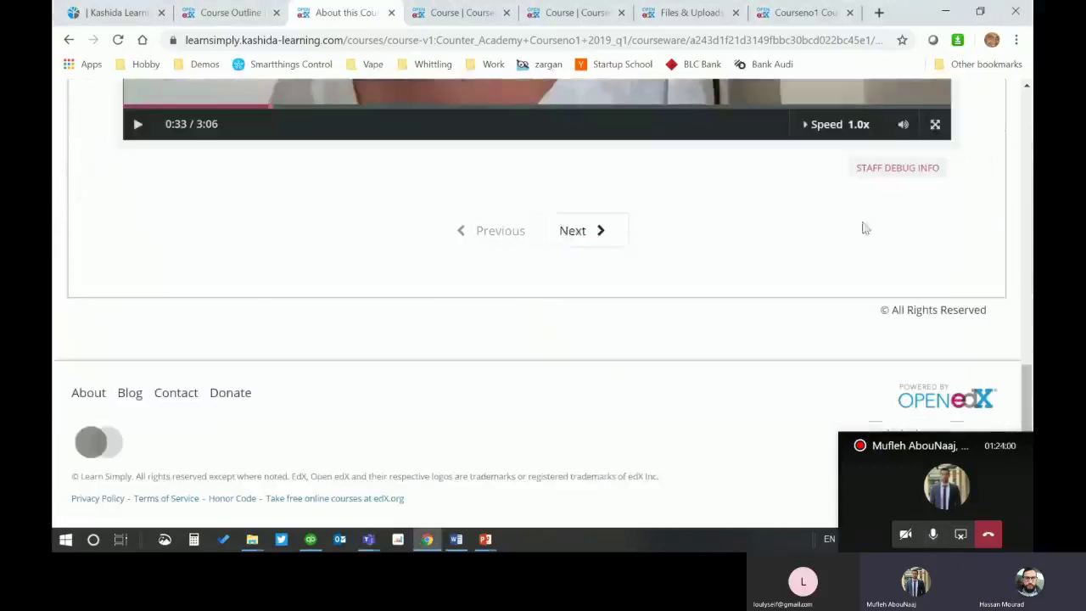
Step: Advance to the Learning Objectives unit and review Lo 1, Lo2 and LO3
click(586, 236)
scroll(594, 248, down, 2)
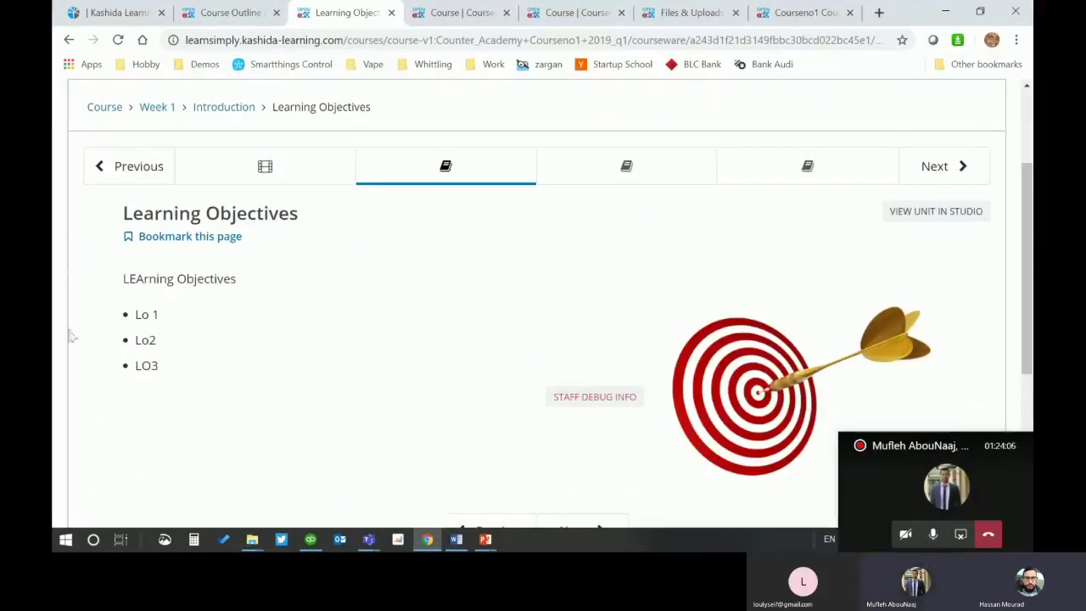
scroll(755, 348, down, 2)
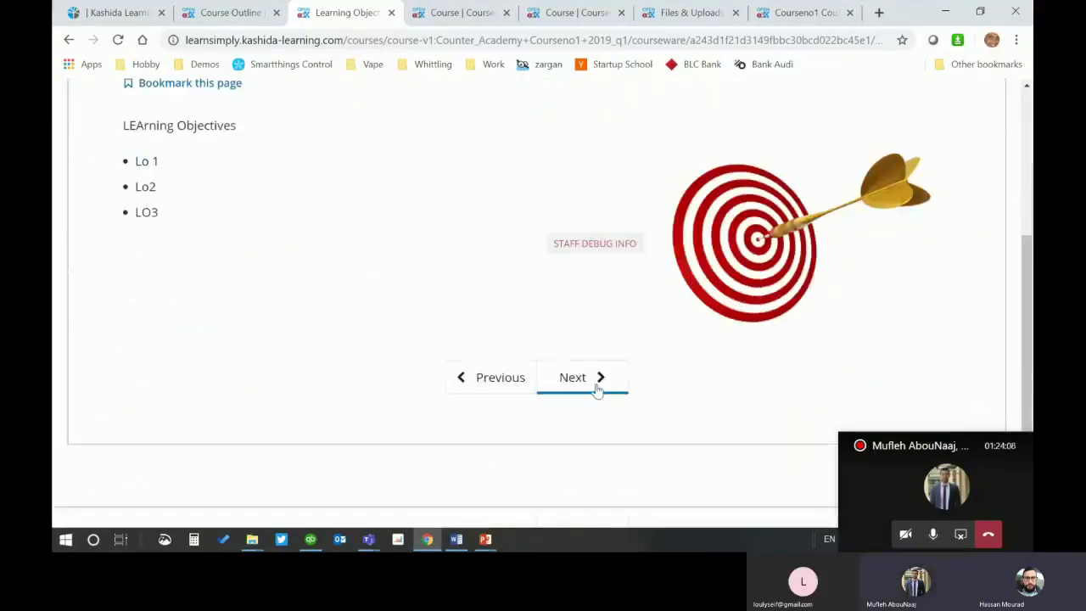
scroll(397, 282, up, 1)
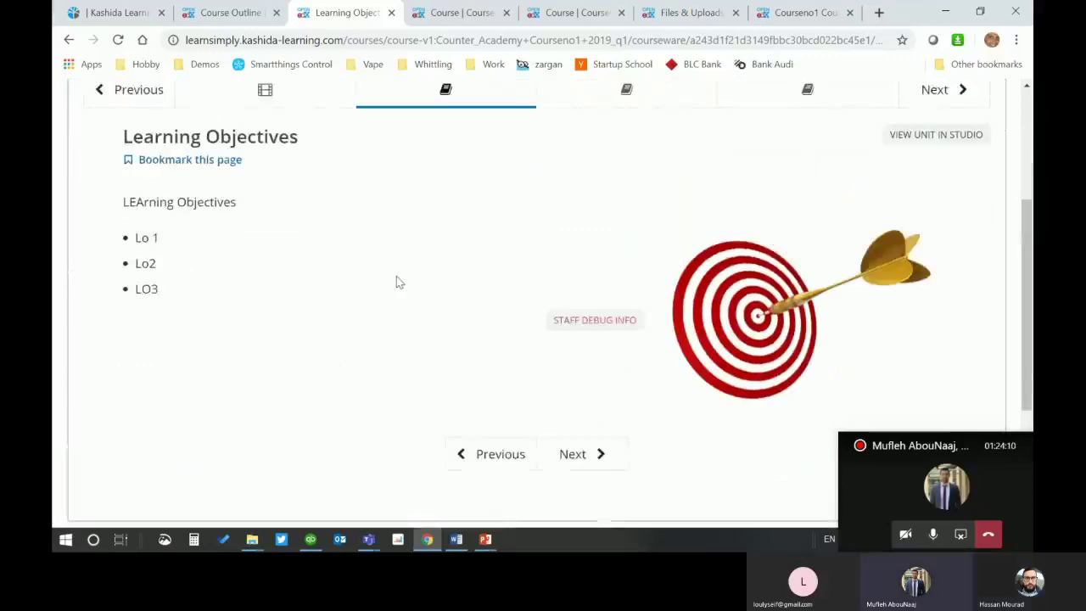
scroll(399, 284, up, 1)
scroll(399, 293, down, 1)
scroll(402, 293, up, 1)
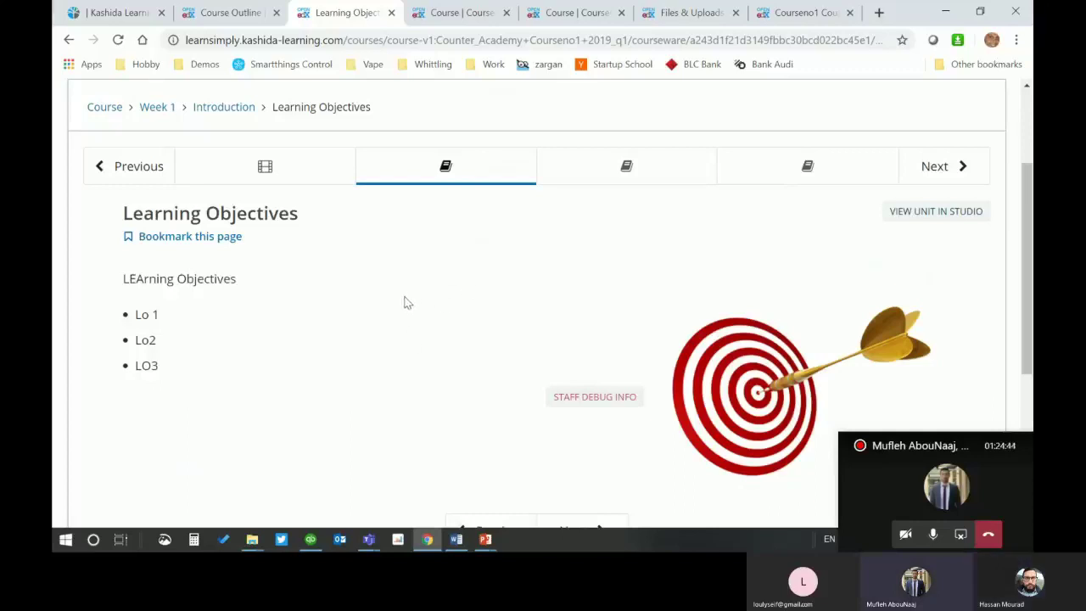
Step: Go through the Lets Know Each Other discussion to the final Unit showing 'counter A'
click(938, 166)
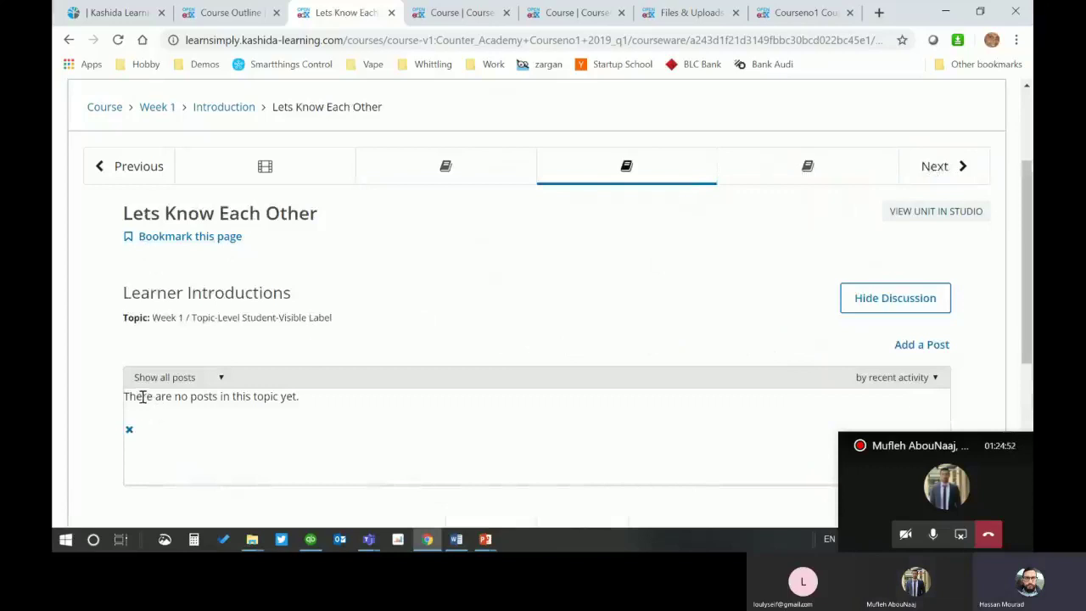
drag(129, 291, 306, 298)
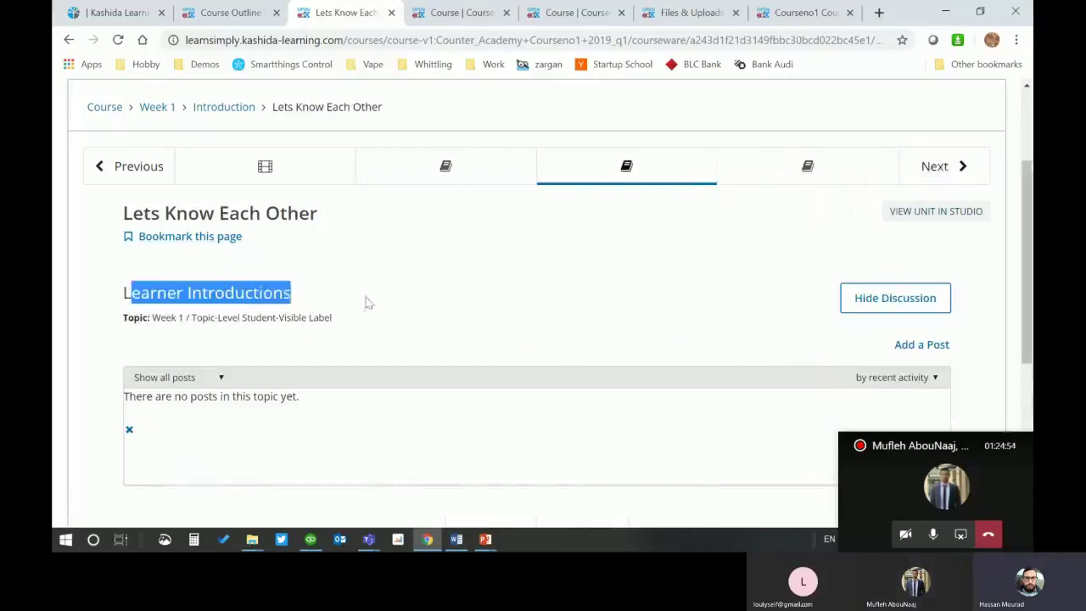
click(298, 301)
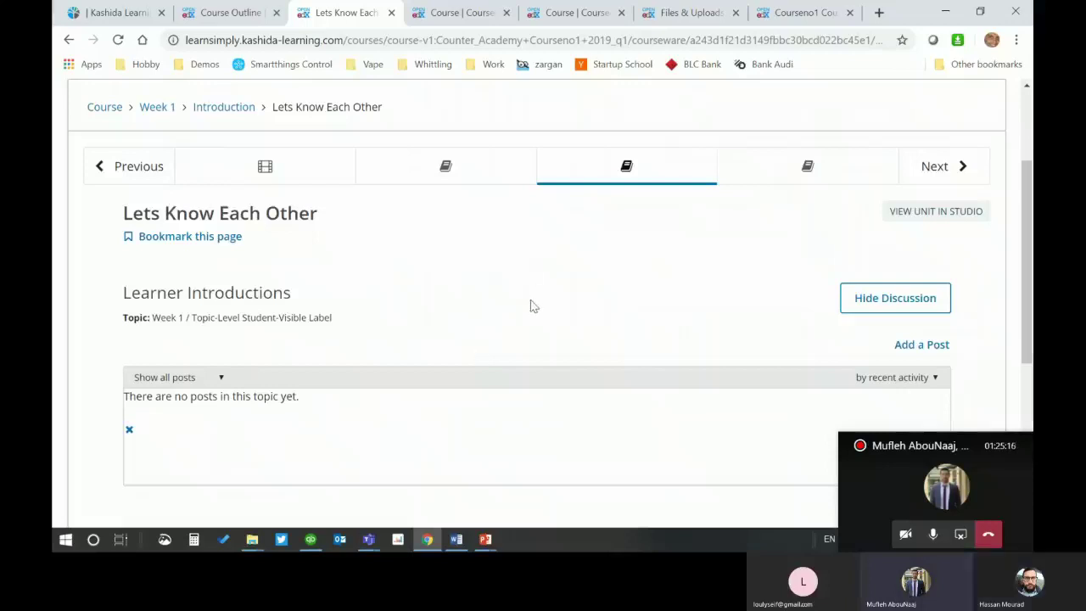
scroll(530, 305, up, 1)
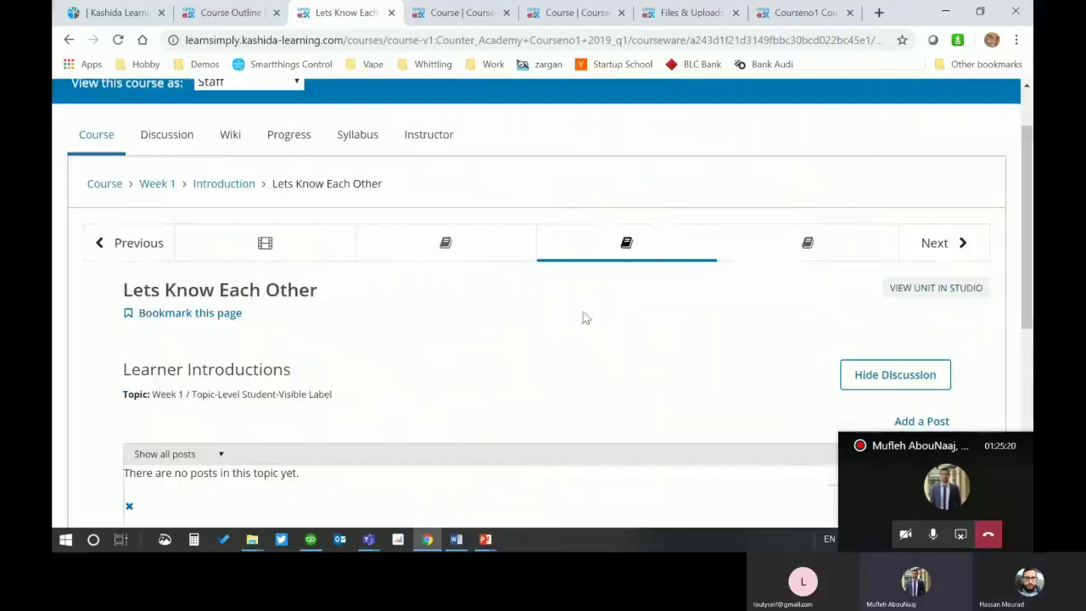
scroll(472, 402, down, 3)
scroll(472, 402, up, 3)
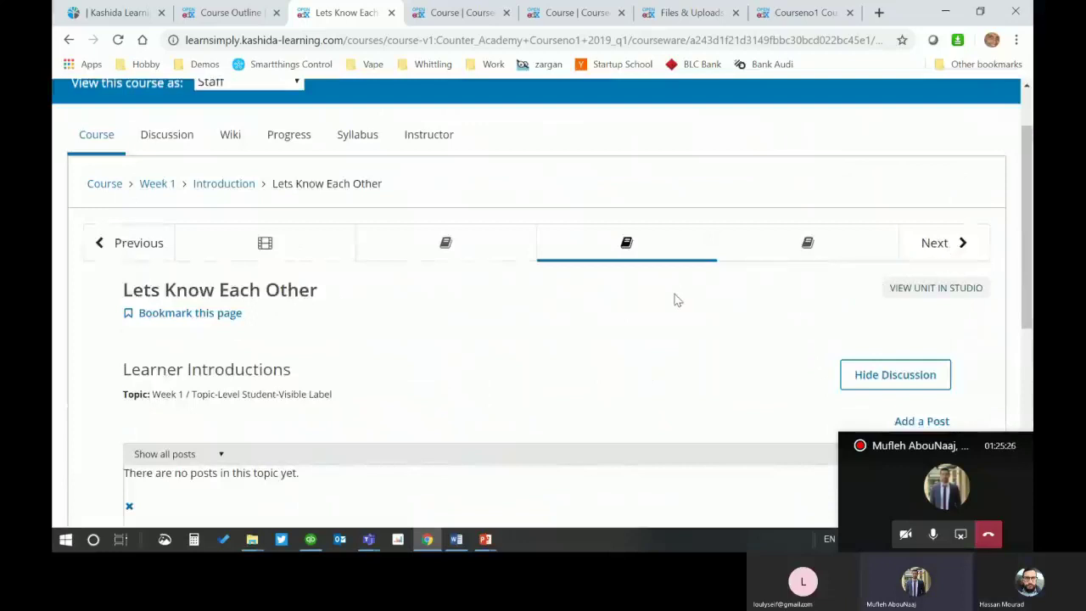
click(935, 243)
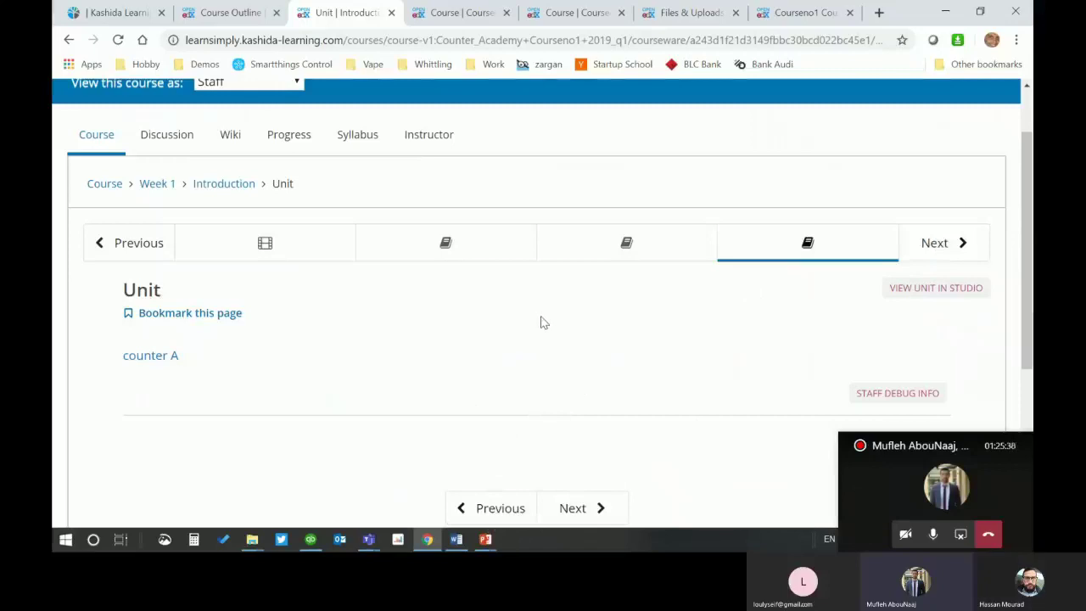
Step: Bring the Training Presentation forward on slide 10, Content Components, with the call window moved aside
click(485, 540)
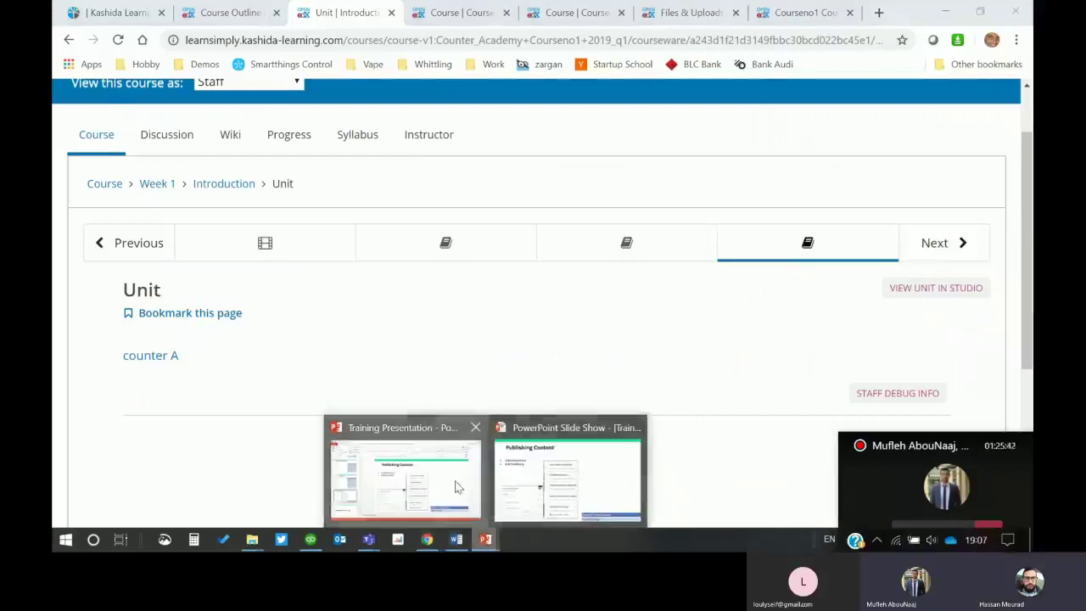
click(455, 482)
scroll(186, 270, up, 2)
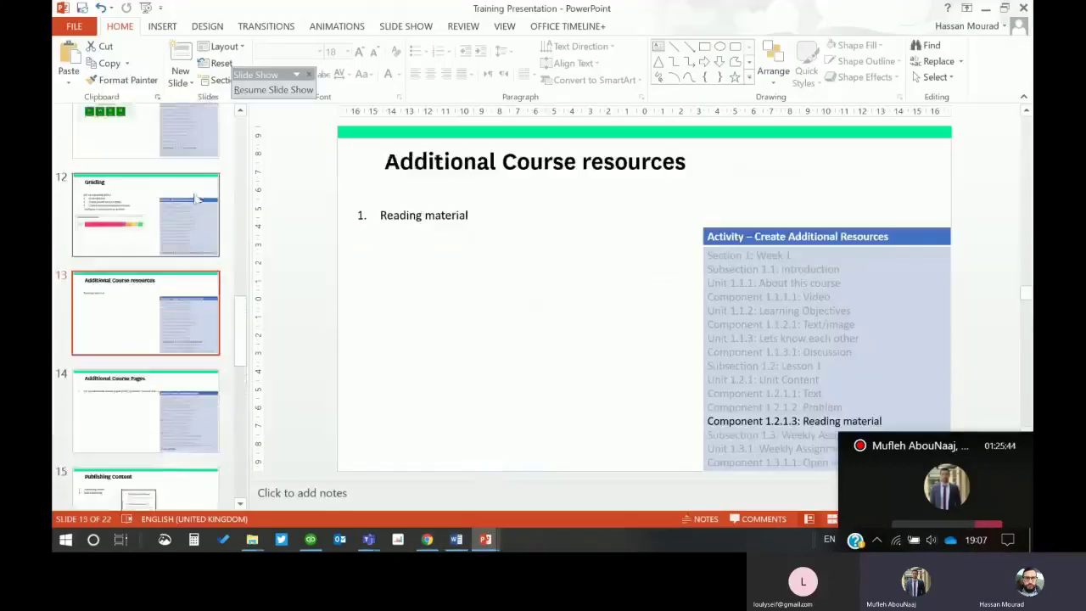
scroll(188, 251, up, 2)
click(189, 228)
drag(937, 446, 381, 369)
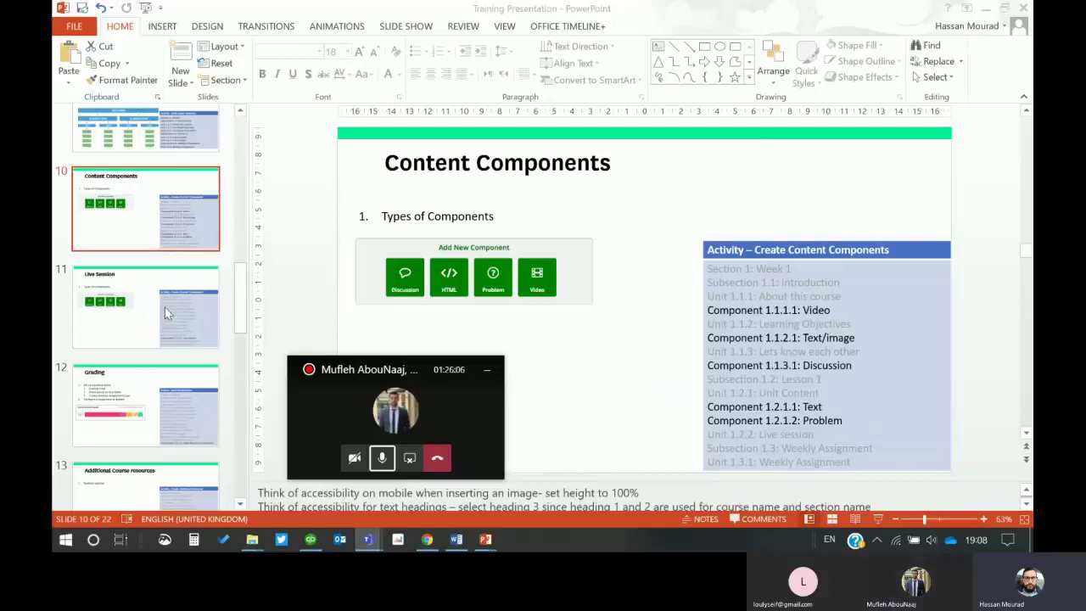
click(133, 314)
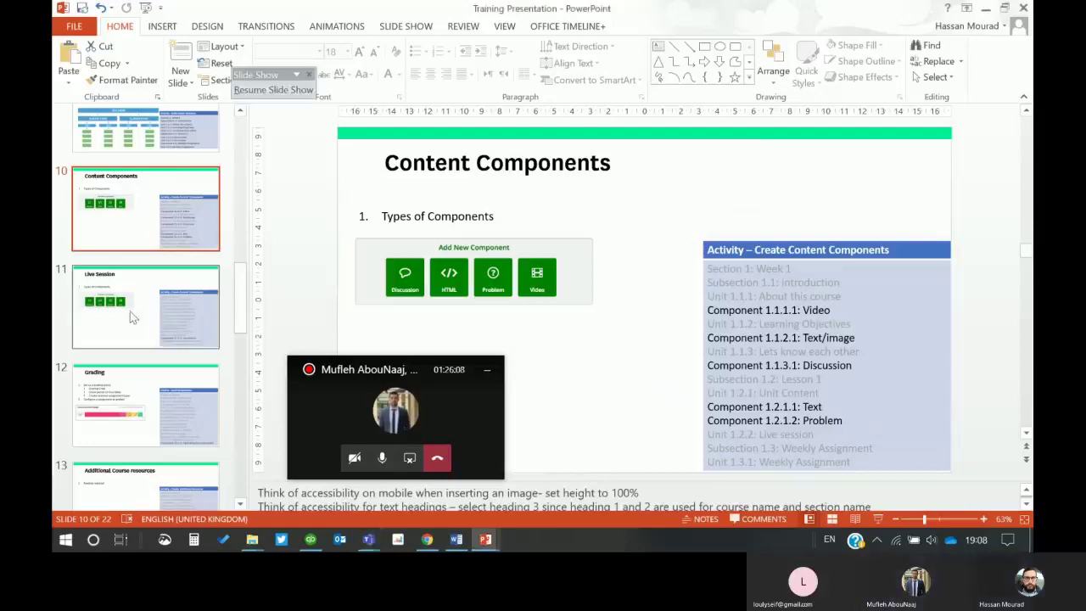
Step: Return to the LMS course and open the Instructor Dashboard showing 2 enrollees
click(431, 543)
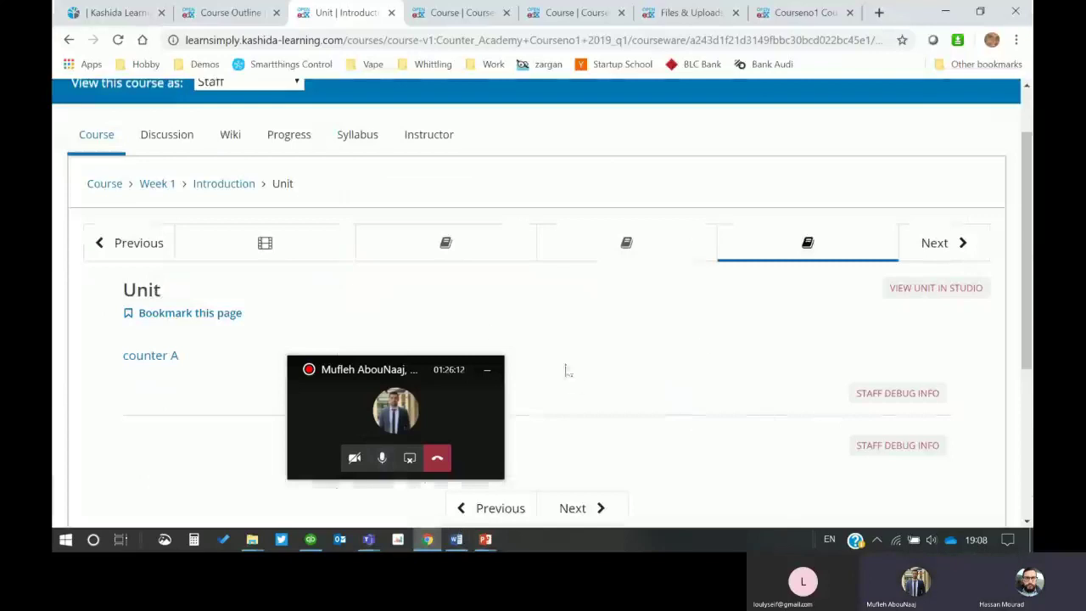
scroll(509, 356, up, 2)
click(104, 262)
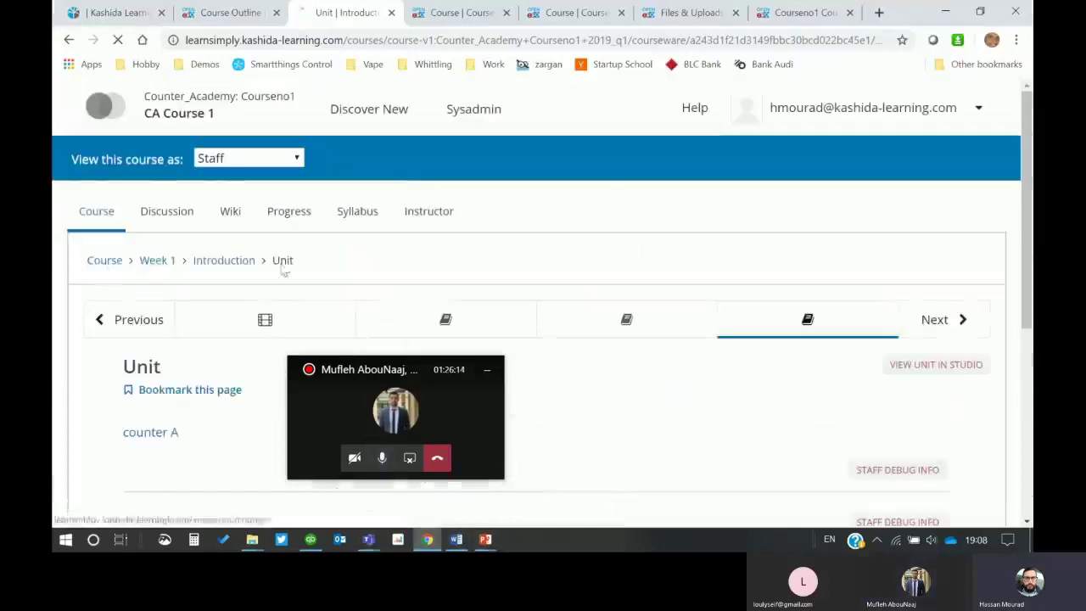
click(413, 211)
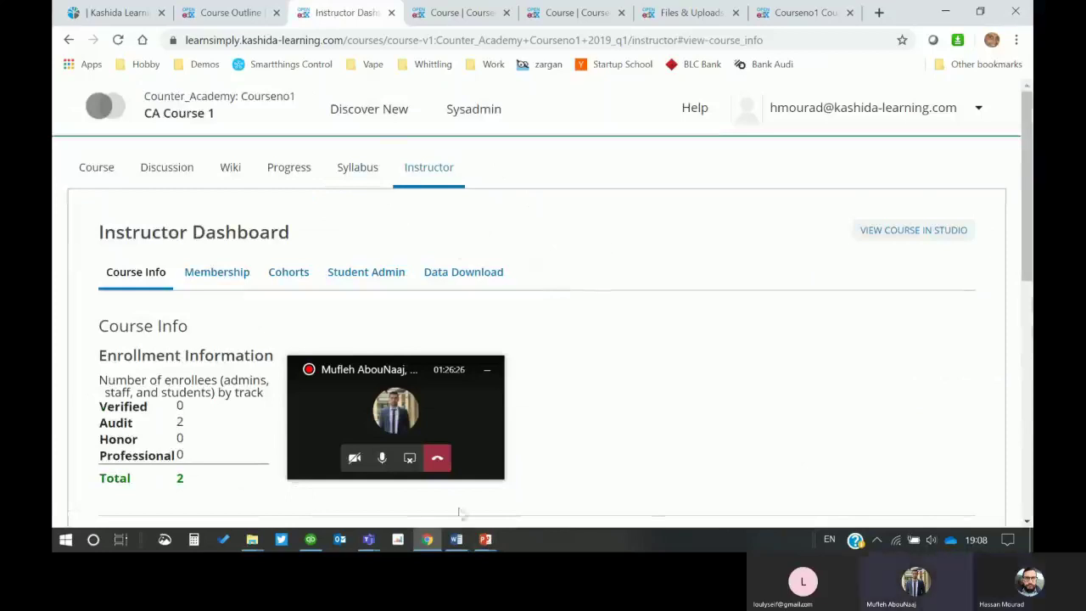
Step: Resume the slide show and advance to the Managing a Course - LMS title slide
mouse_move(485, 539)
click(607, 492)
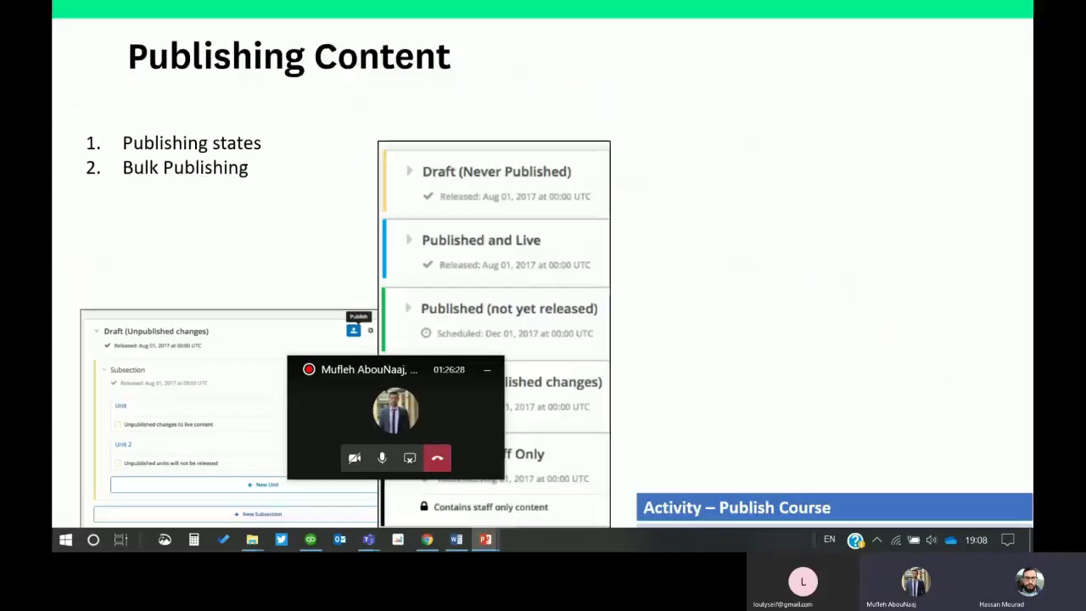
drag(356, 387, 736, 167)
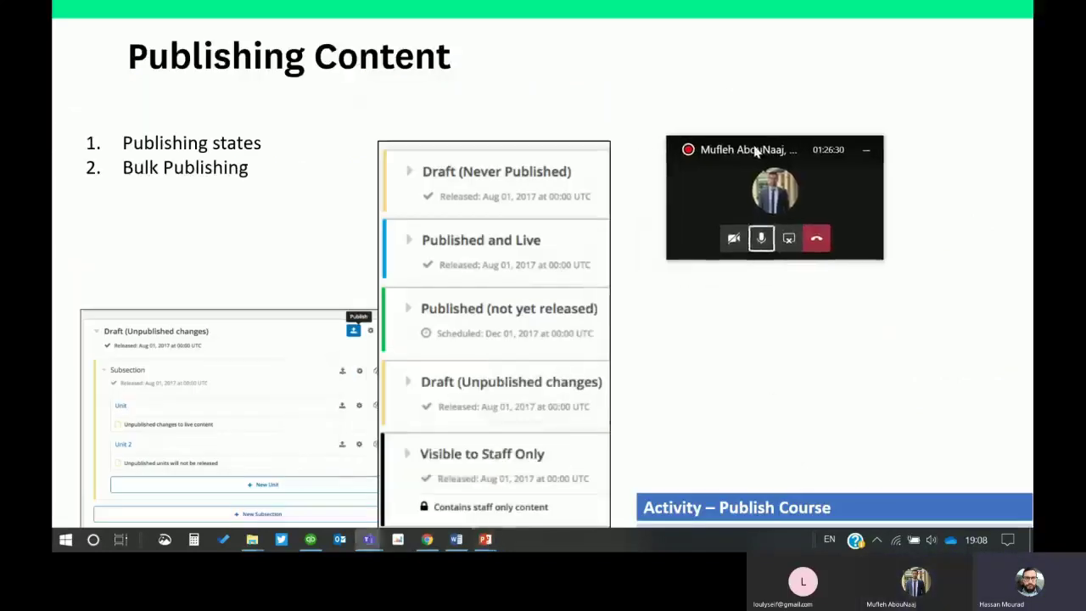
click(878, 466)
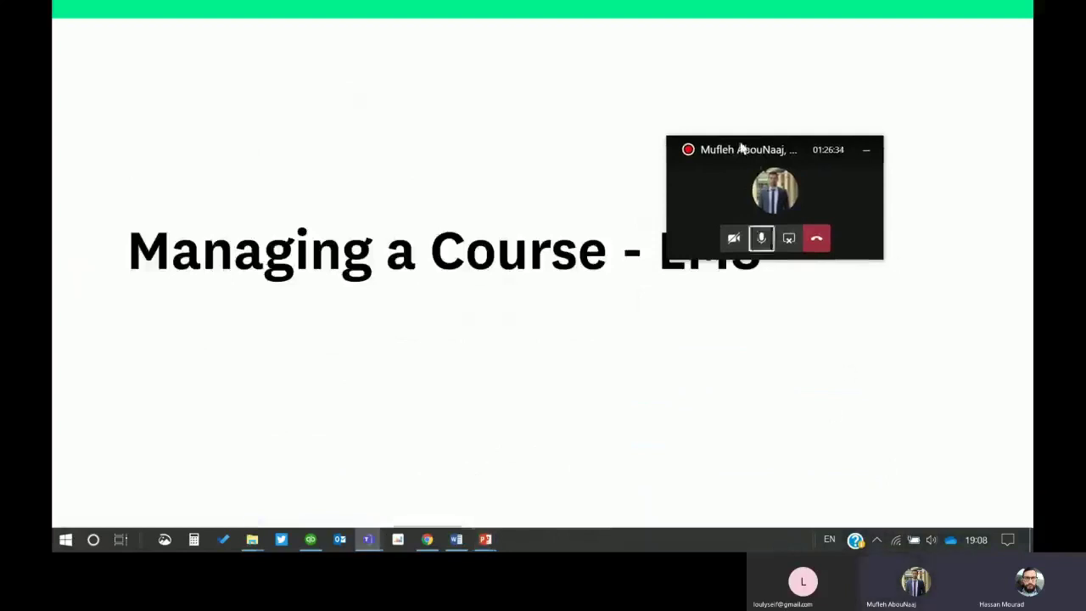
Step: Move the call window to the top-right and mute, unmute, then re-mute the microphone
drag(744, 149, 869, 38)
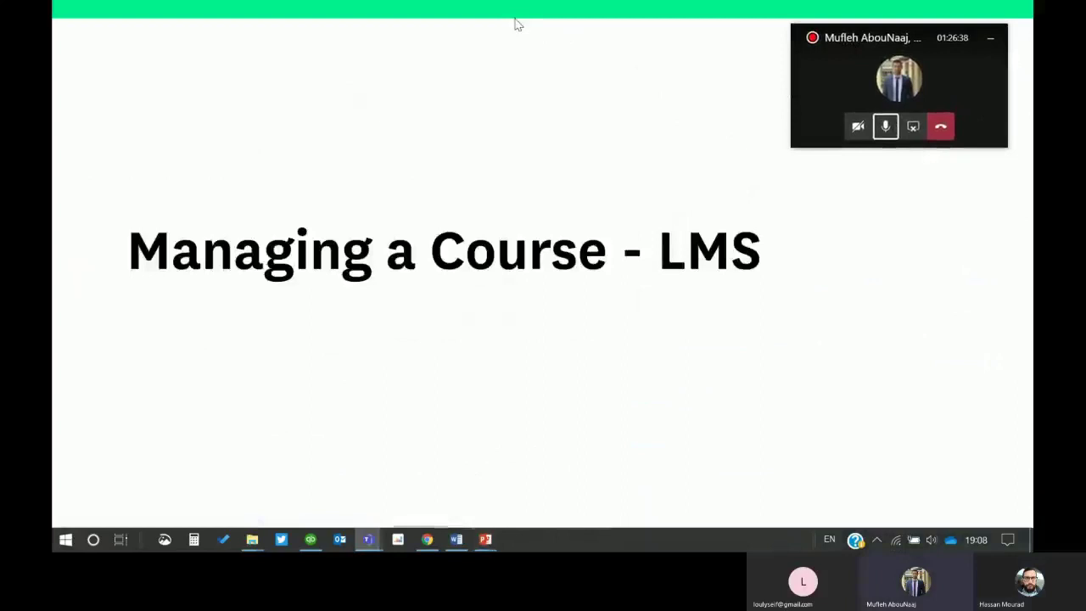
key(ctrl+shift+m)
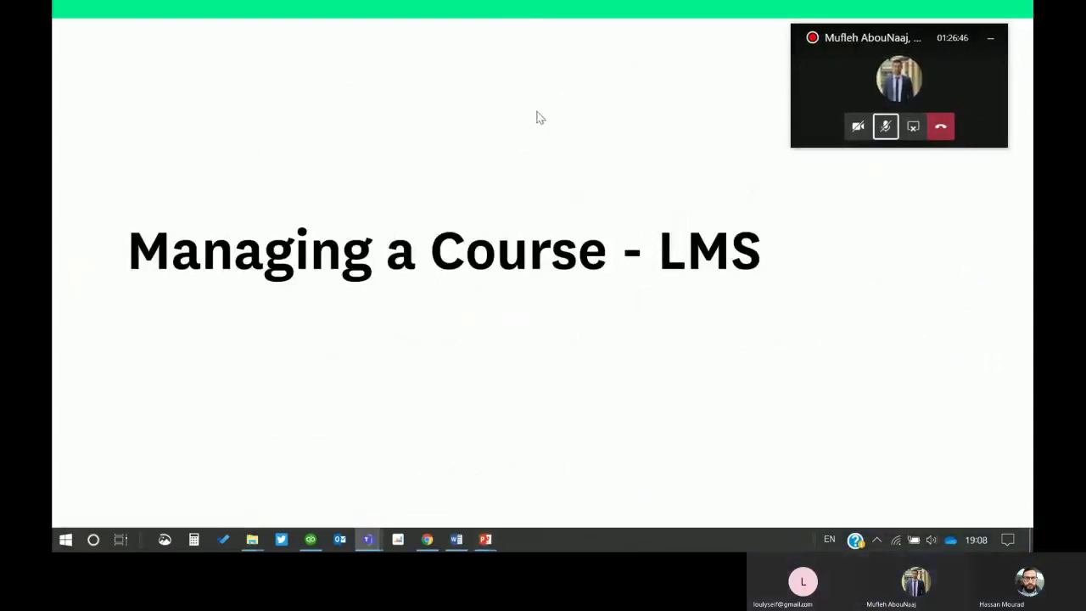
click(889, 129)
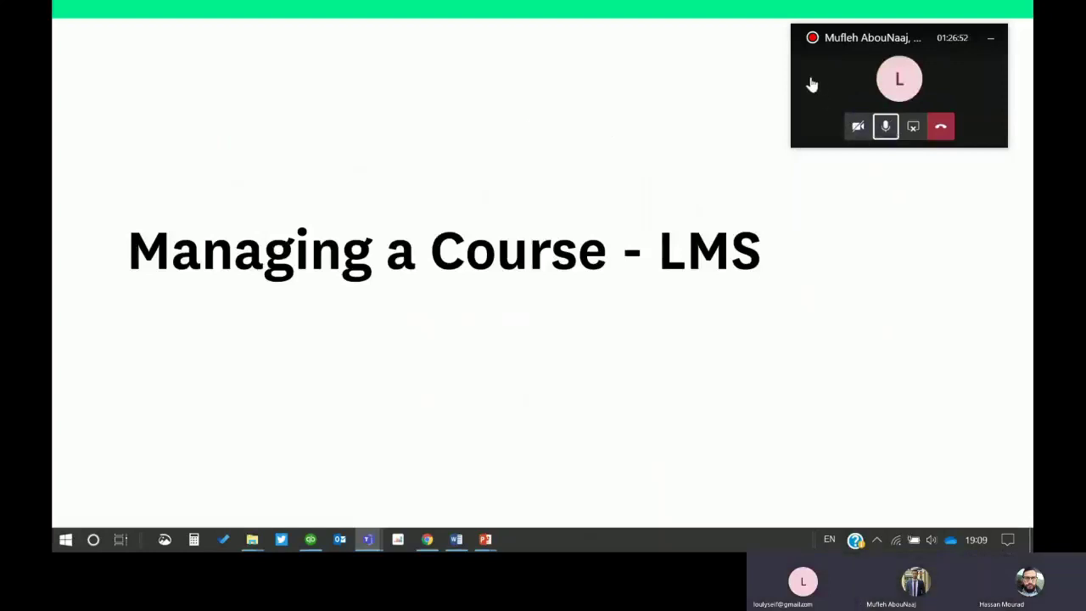
click(885, 127)
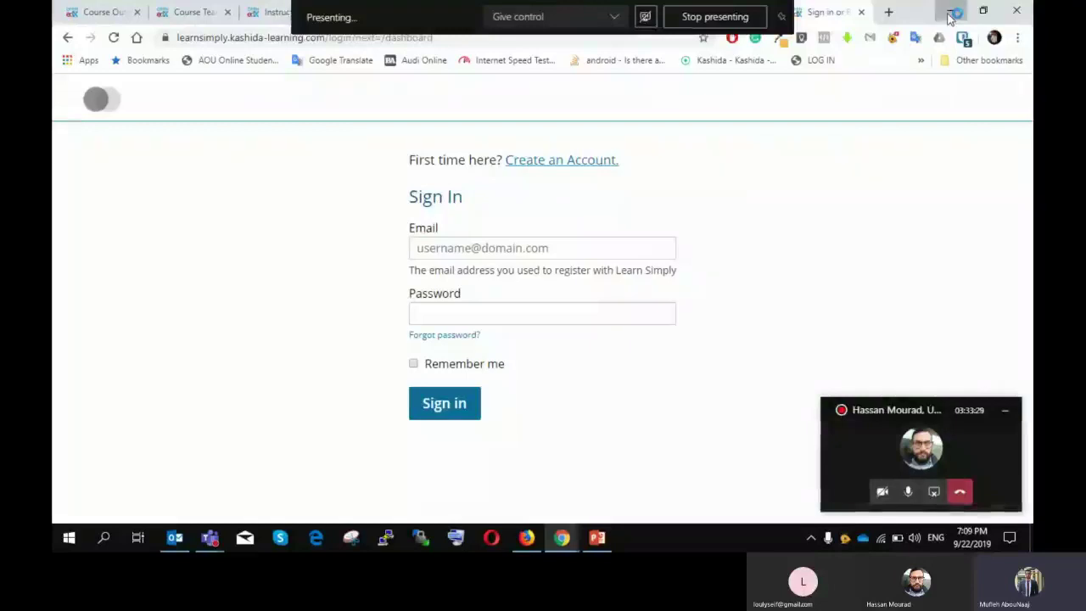
Step: Minimize Chrome, restore the Instructor Dashboard Reports window, then bring the Teams meeting forward
click(950, 12)
mouse_move(561, 537)
click(488, 473)
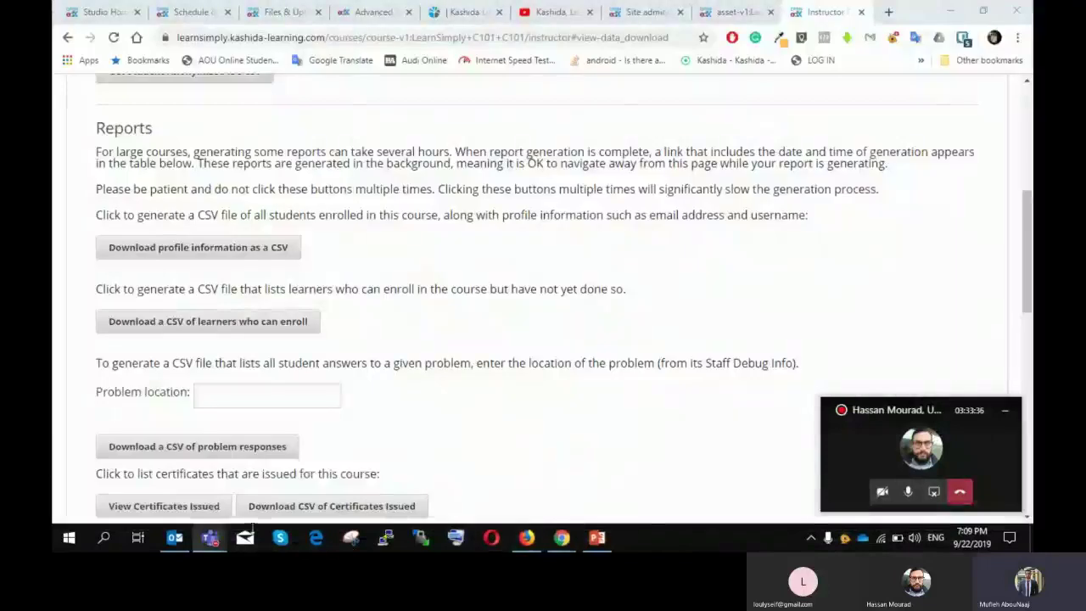
mouse_move(224, 541)
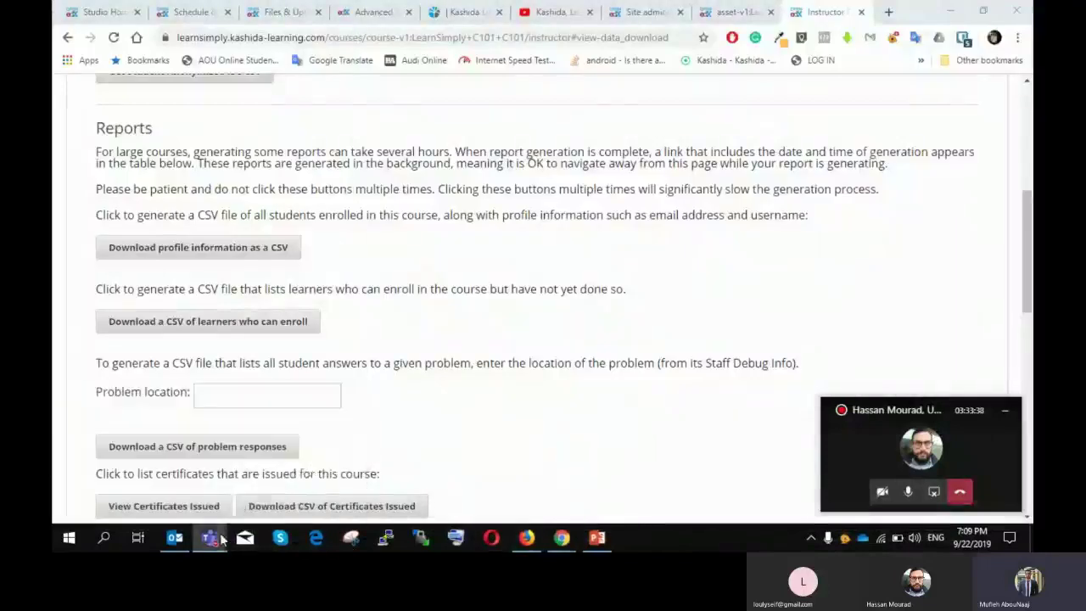
click(110, 465)
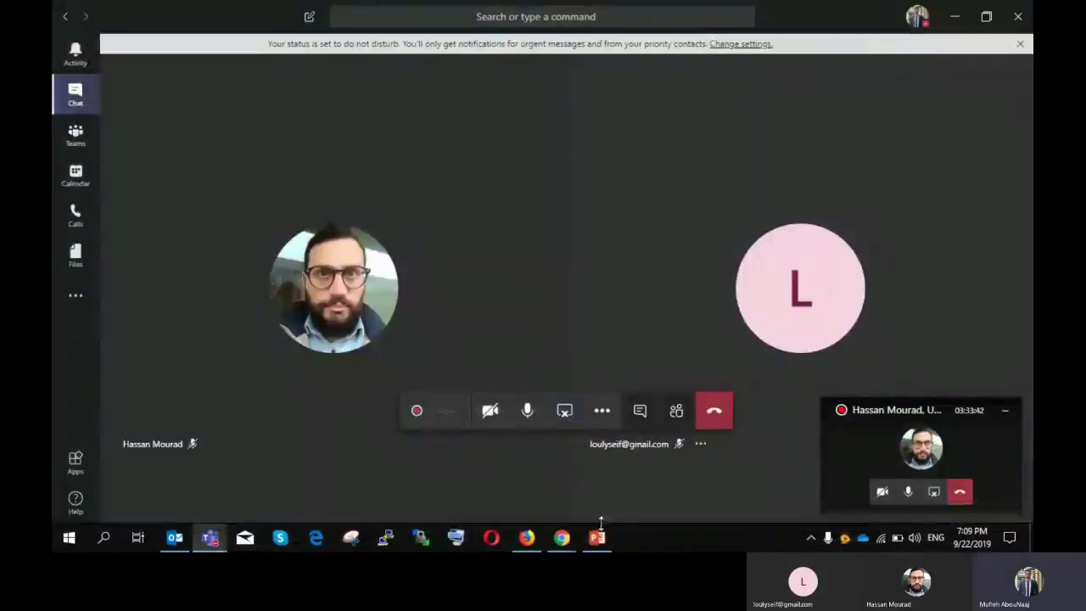
Step: Move the Teams call window aside and start the training presentation's slide show from the current slide
click(600, 537)
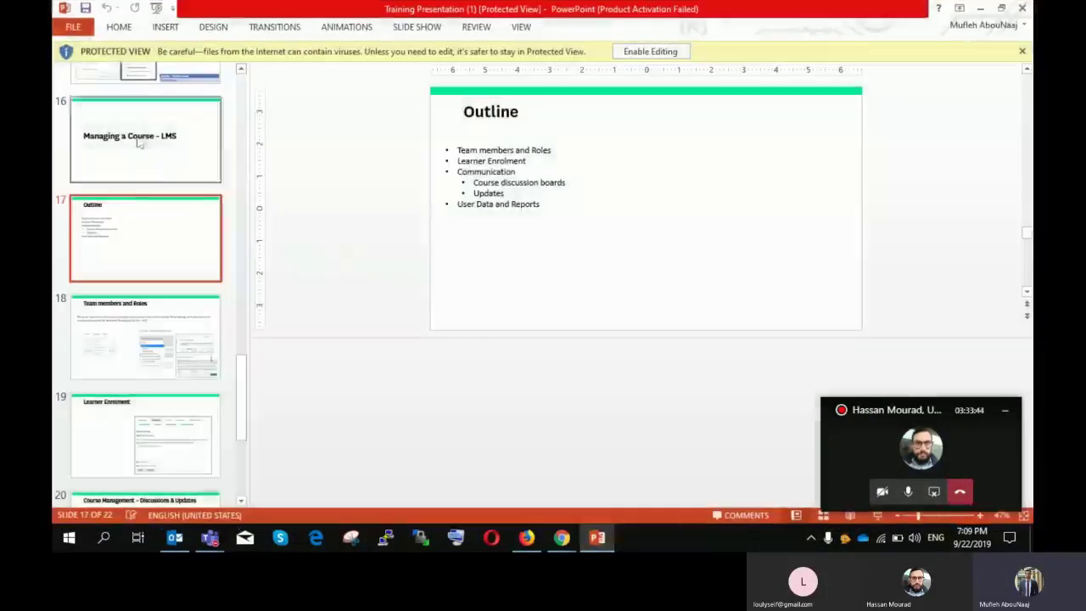
drag(917, 408, 816, 378)
click(673, 339)
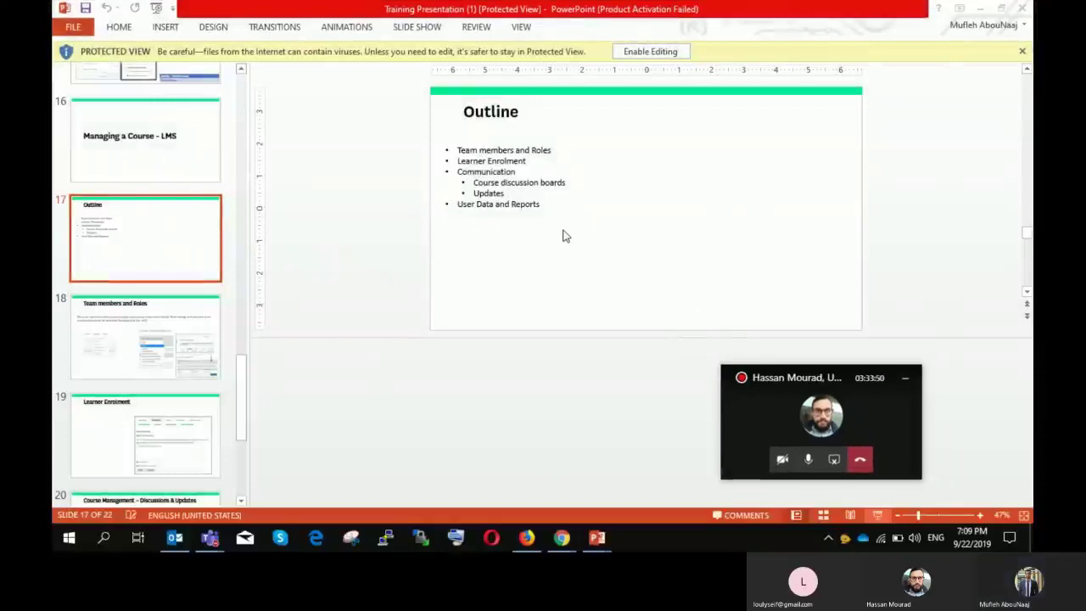
key(shift+F5)
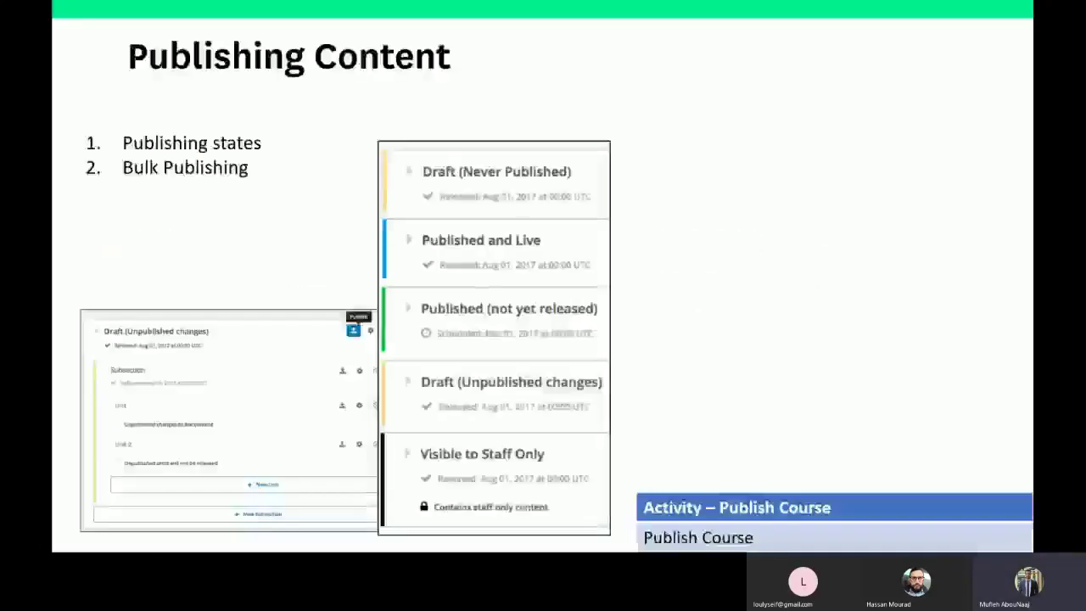
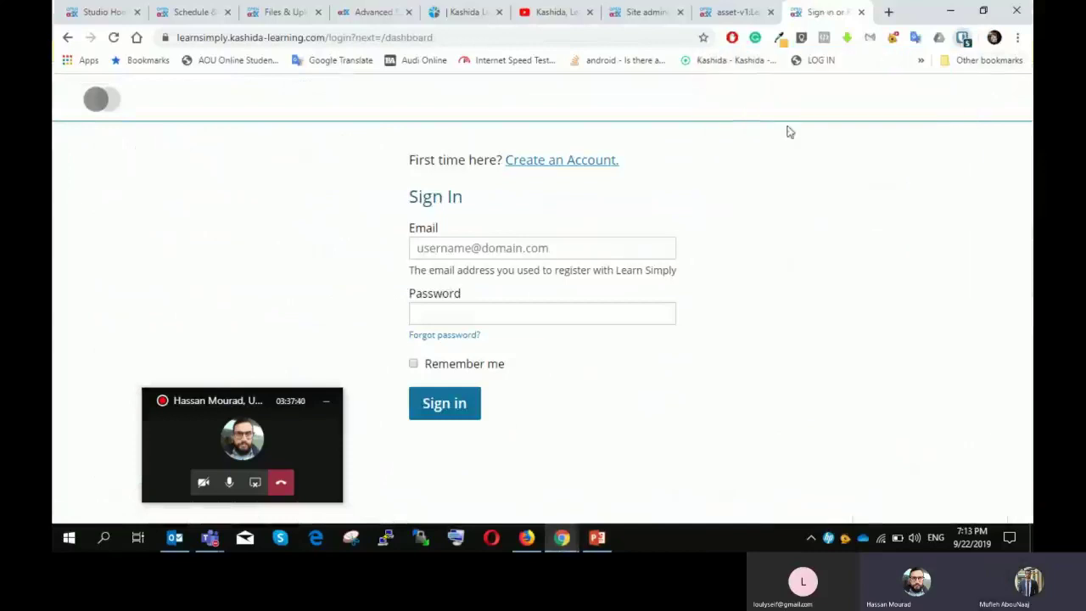
Step: Sign in to the Open edX LMS with the saved login details
click(443, 412)
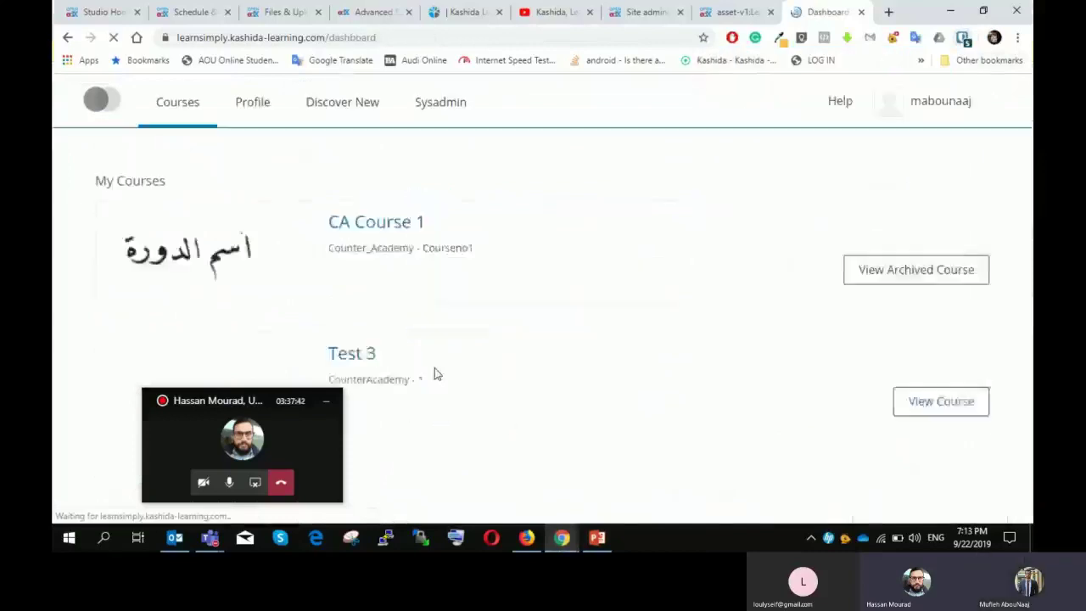
scroll(412, 255, down, 3)
scroll(295, 177, down, 2)
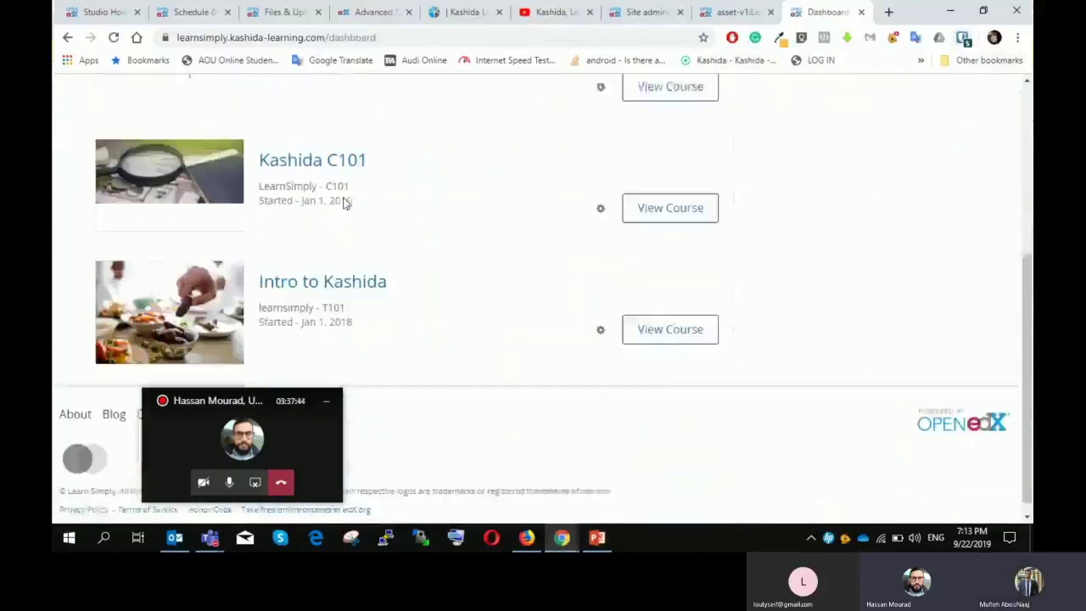
scroll(356, 310, up, 5)
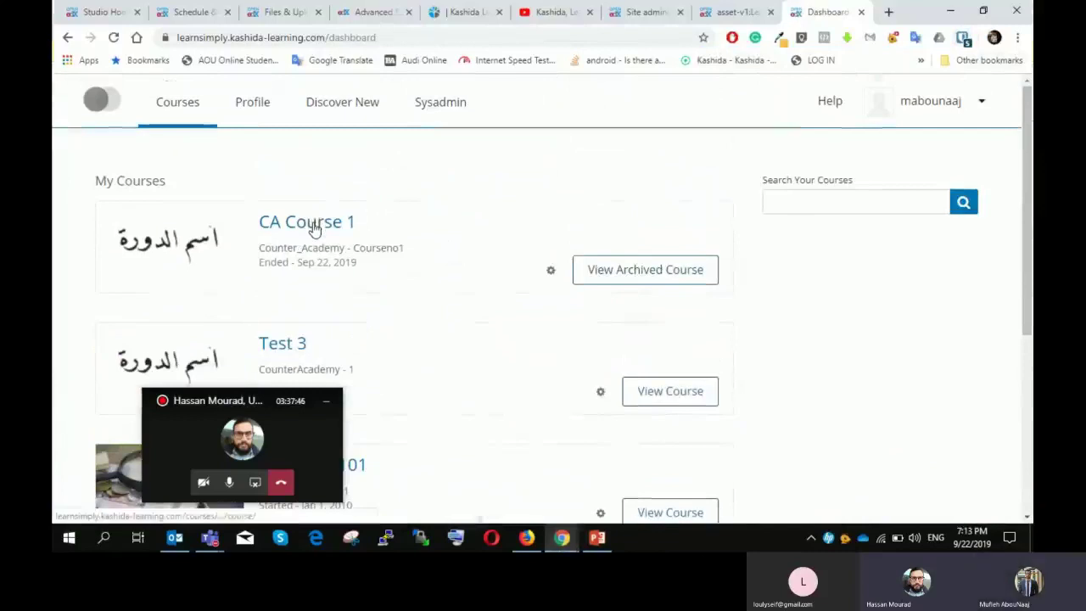
Step: Look over the CA Course 1 page, then go back to the My Courses dashboard
click(313, 228)
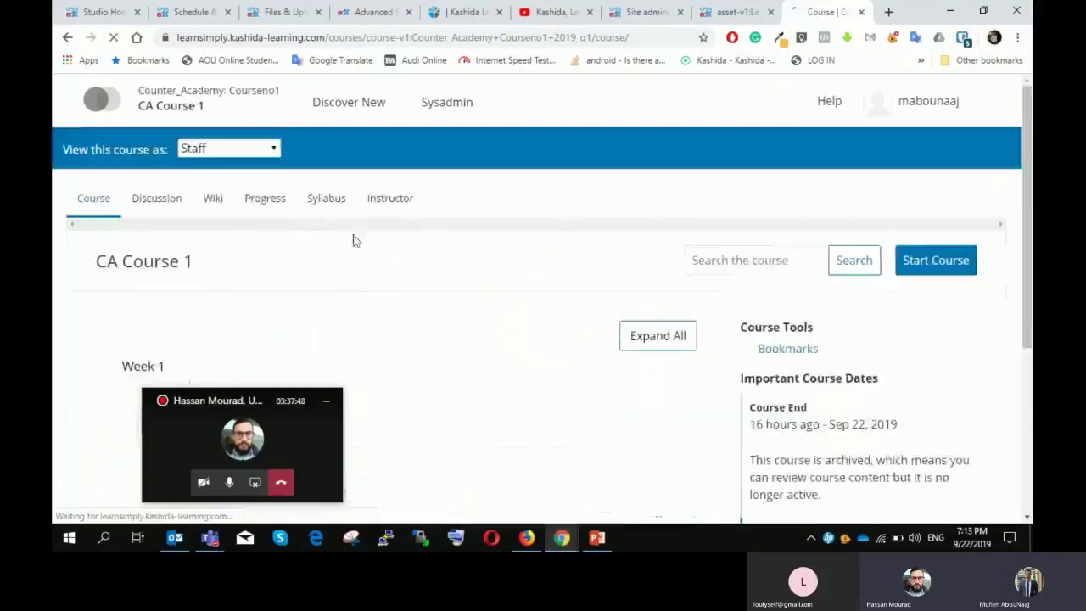
scroll(562, 230, down, 1)
scroll(557, 221, up, 1)
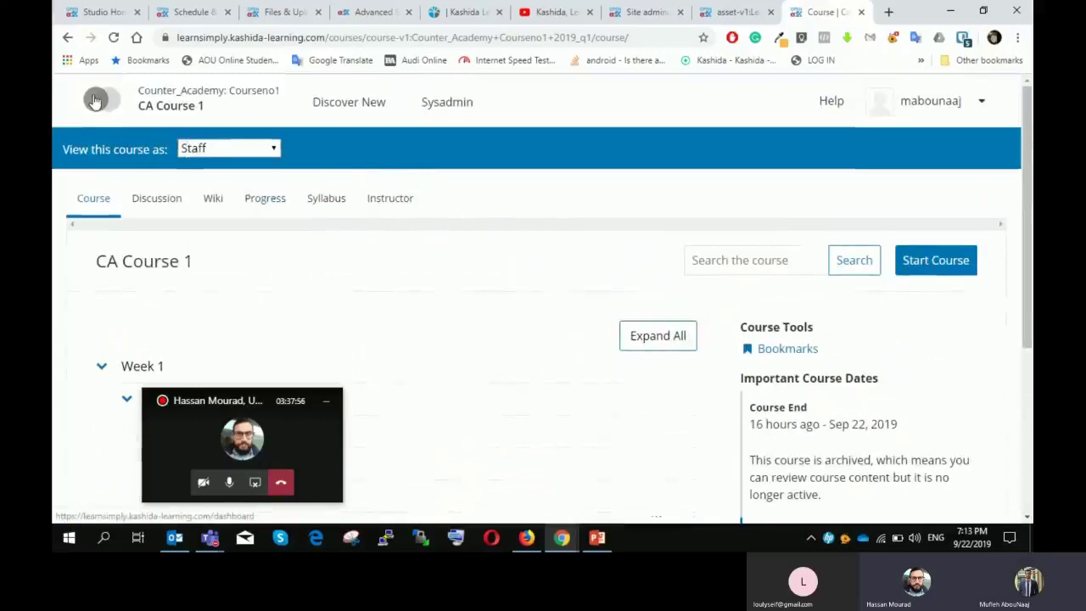
click(95, 100)
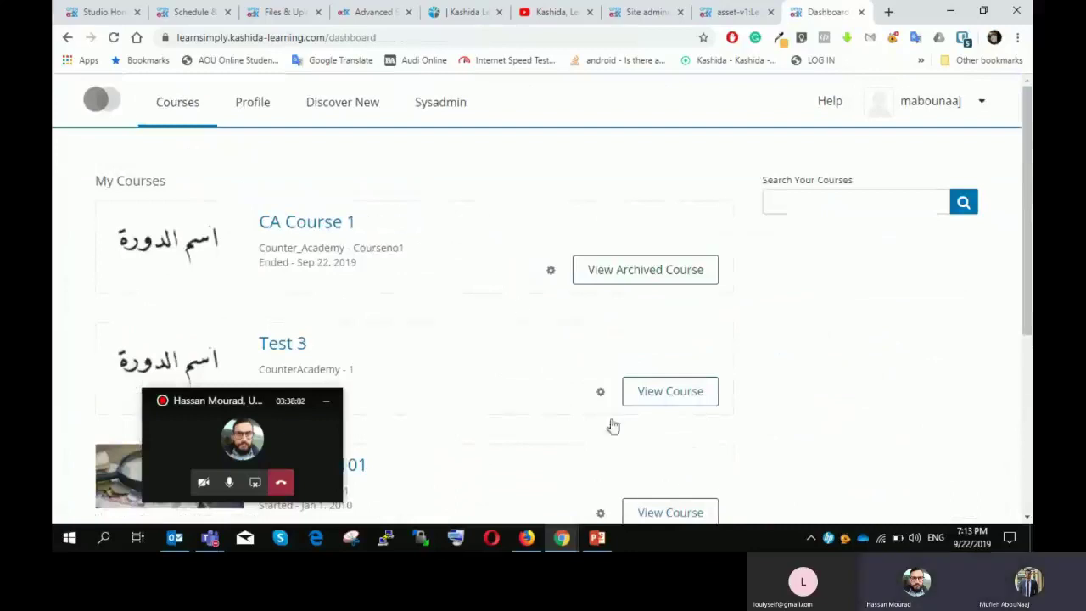
Step: Show slide 18, 'Team members and Roles', in the training presentation, then return to Chrome
click(599, 548)
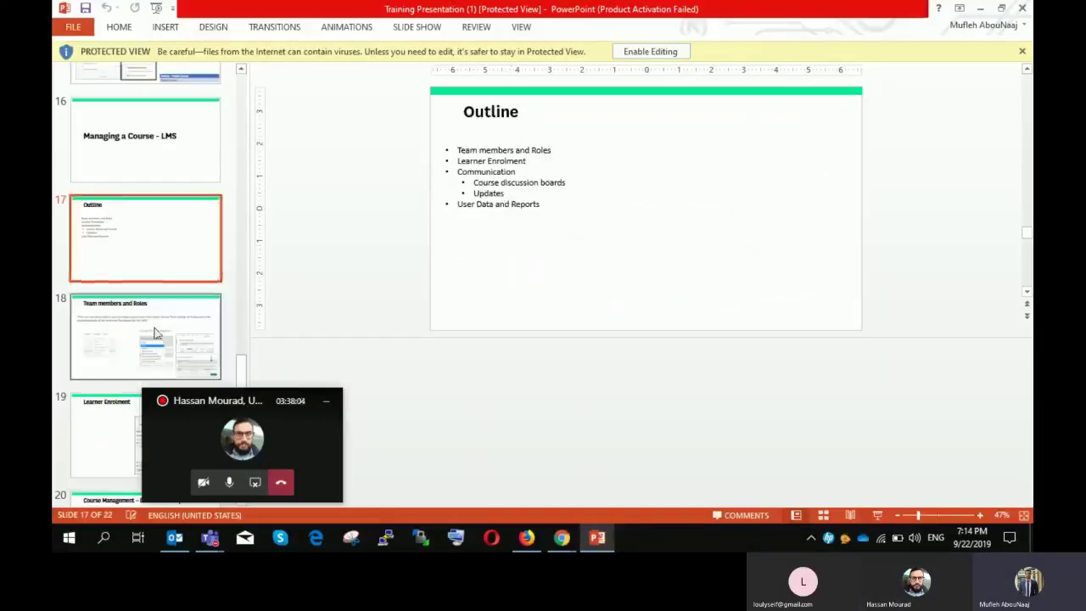
click(157, 331)
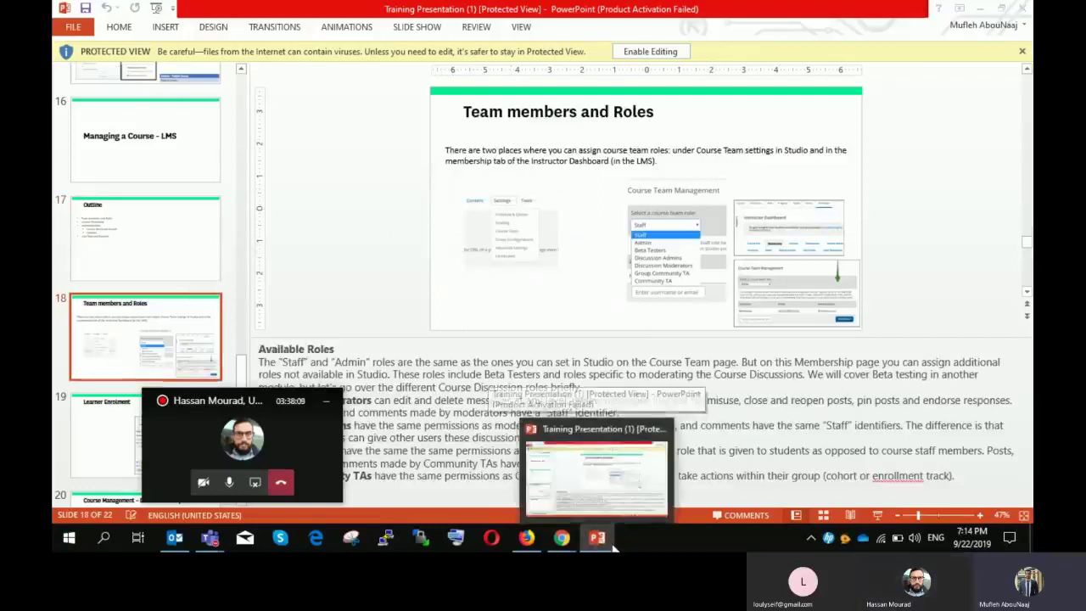
click(562, 537)
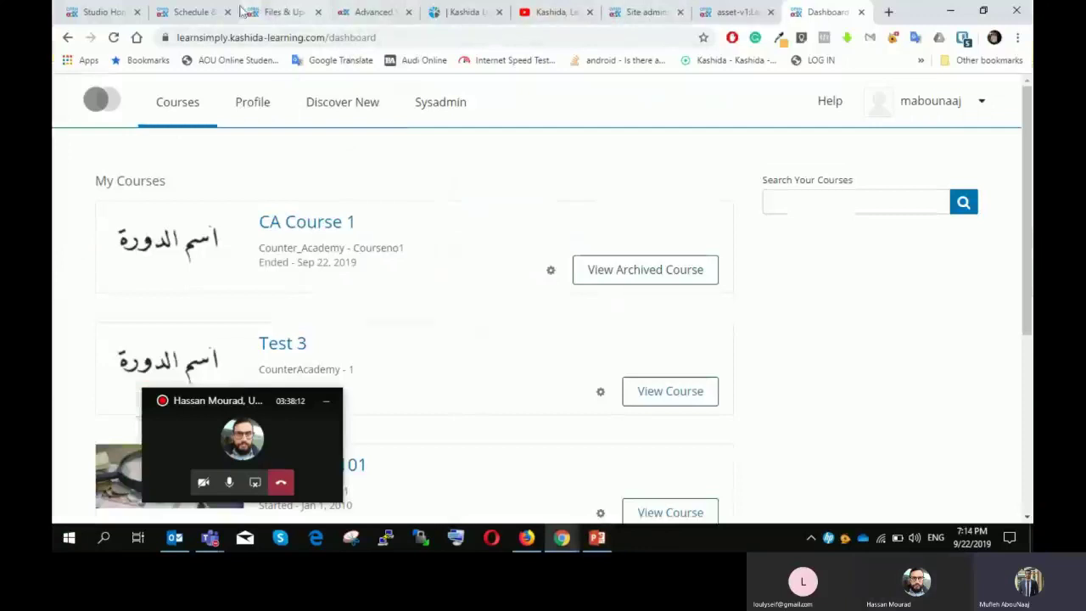
Step: Open studio.kashida-learning.com in a new tab from the 'st' suggestion and browse Studio Home
click(889, 12)
text(studio.kashida-learning.com)
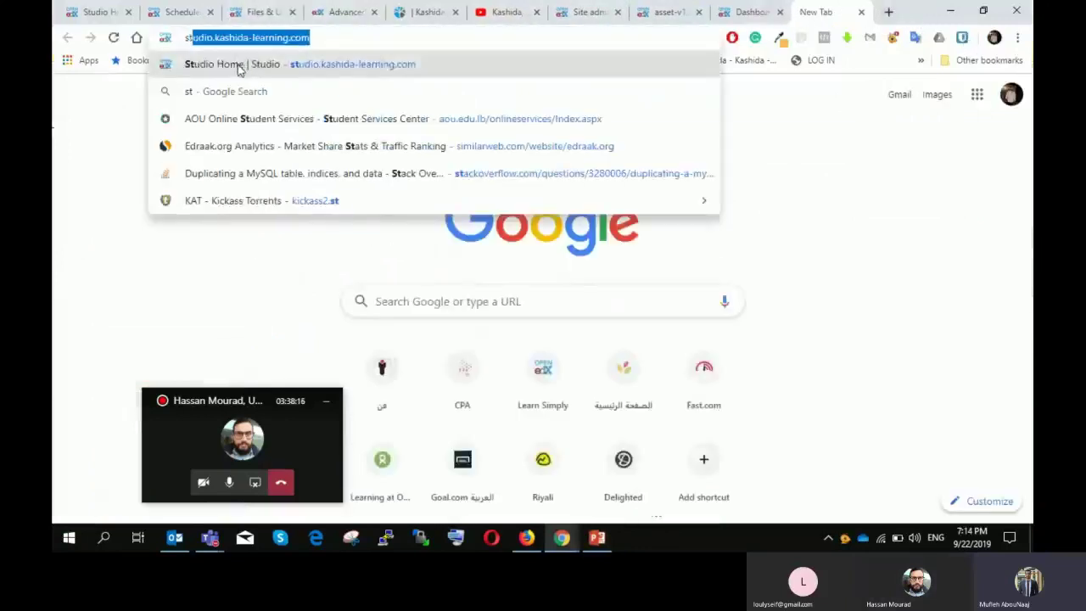
click(240, 68)
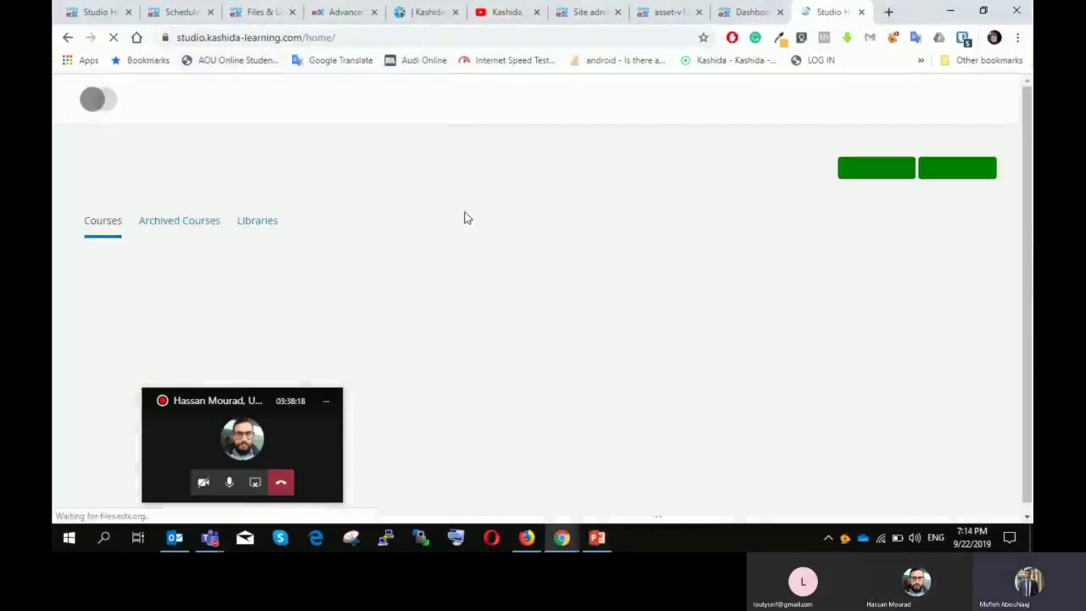
scroll(417, 174, down, 3)
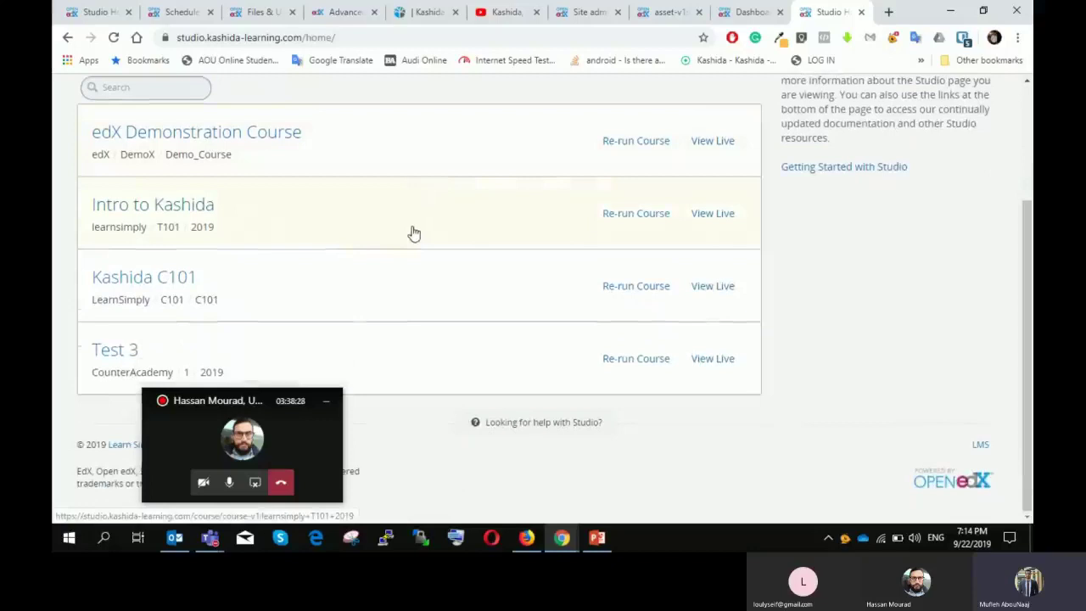
scroll(175, 223, up, 2)
scroll(175, 223, down, 2)
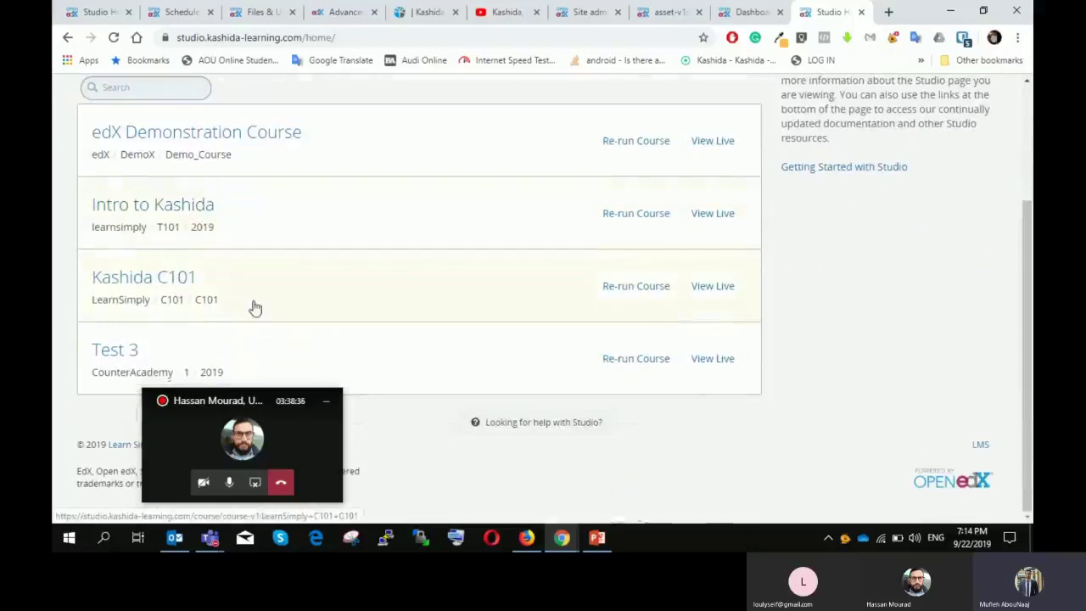
scroll(174, 292, up, 2)
scroll(179, 264, down, 2)
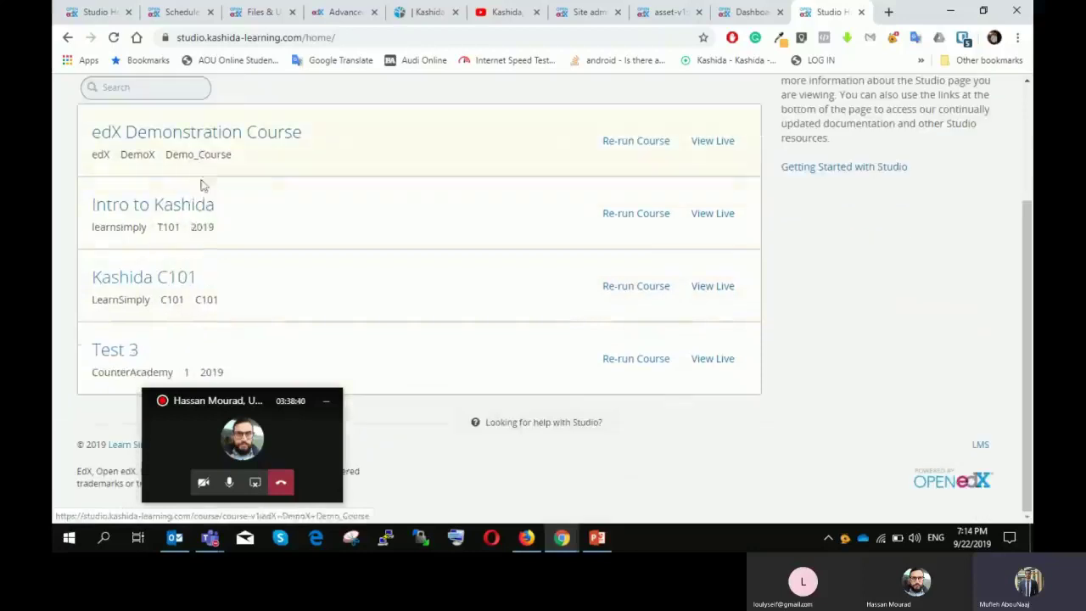
scroll(165, 280, up, 2)
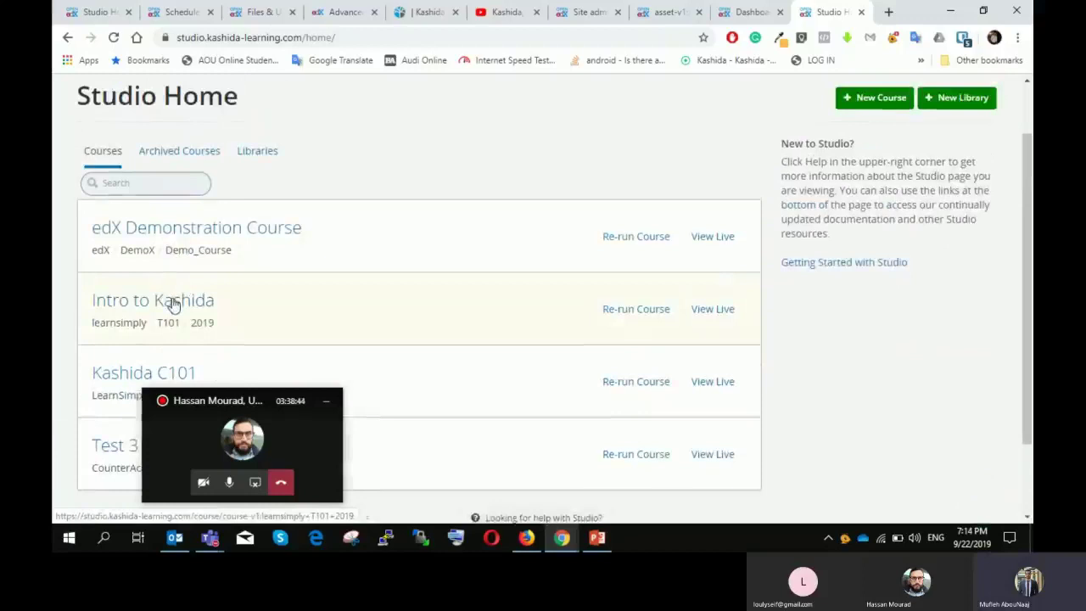
scroll(173, 303, down, 2)
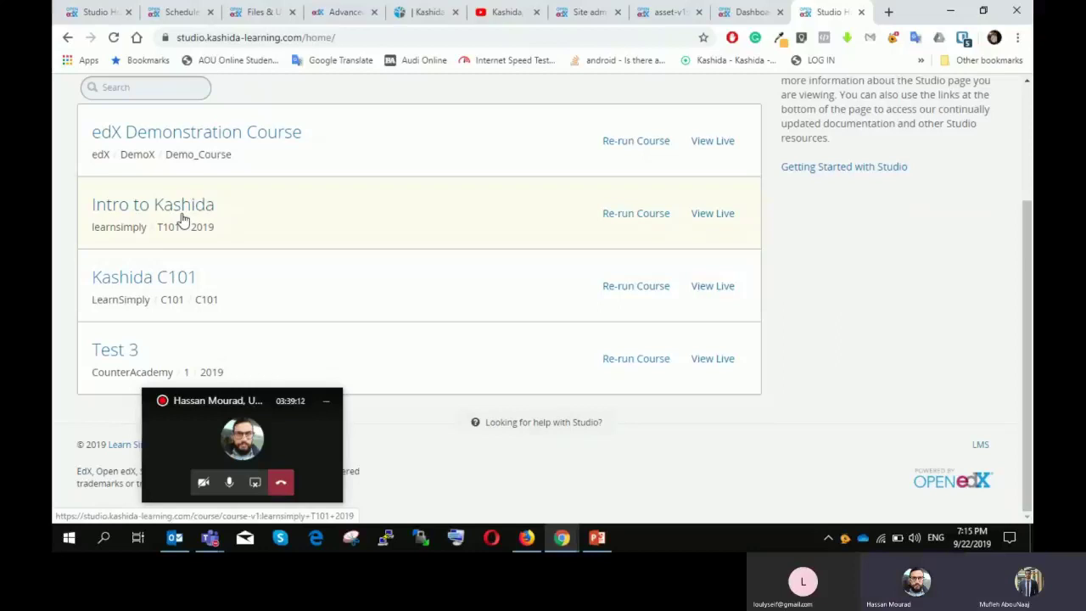
scroll(253, 222, up, 2)
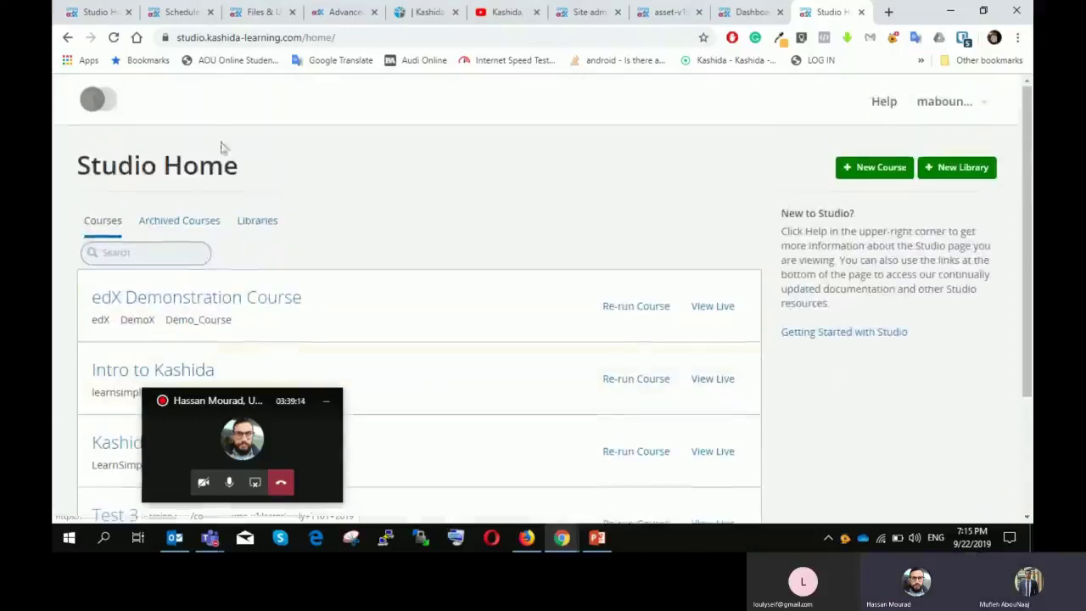
Step: Reload Studio Home so it lists the four courses
click(254, 38)
key(Return)
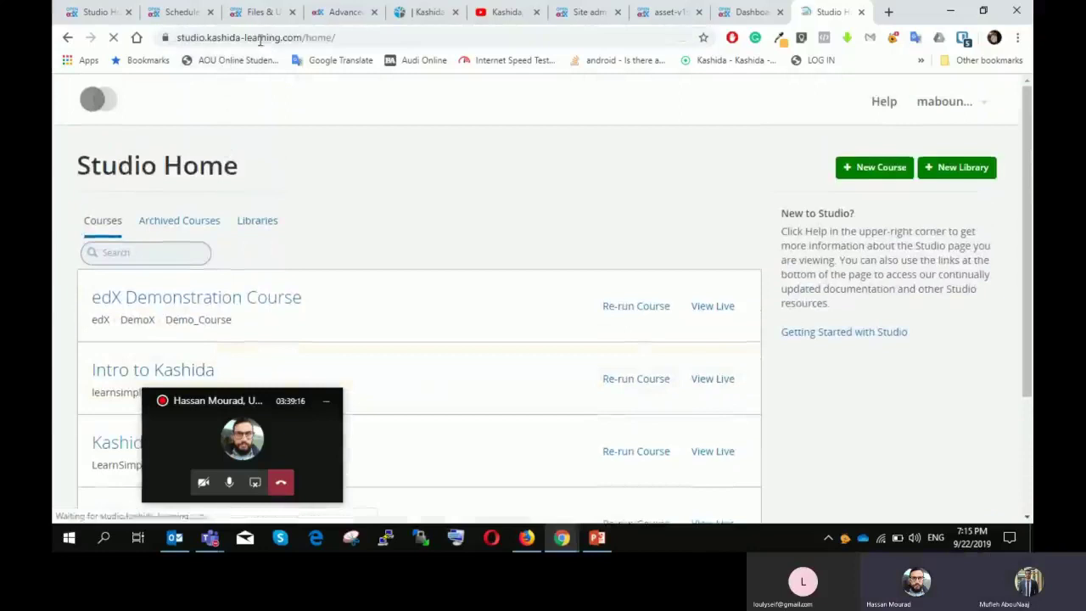
scroll(488, 199, down, 2)
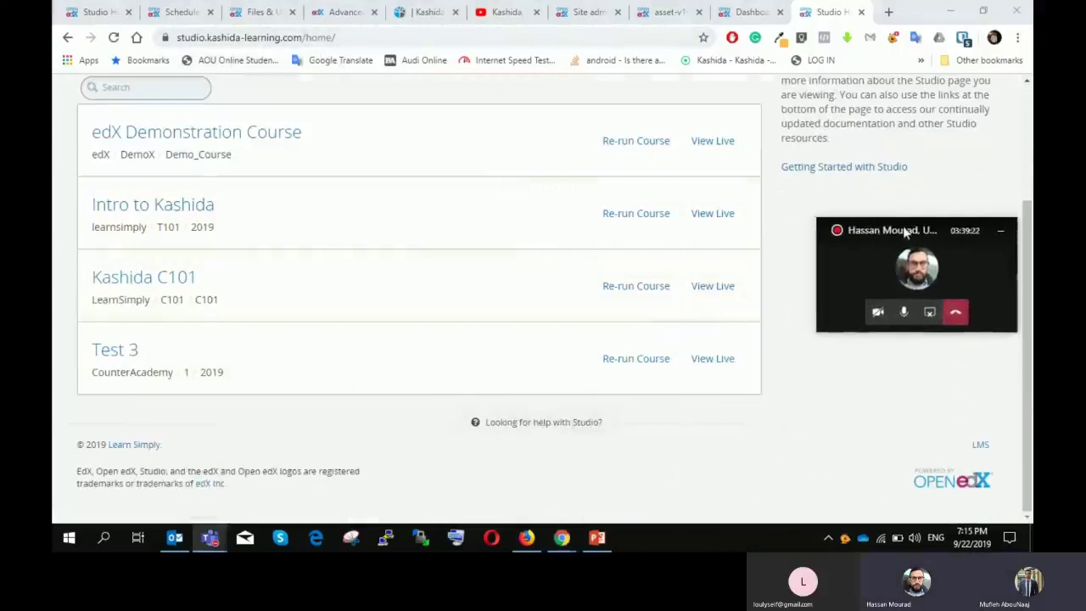
scroll(252, 232, up, 2)
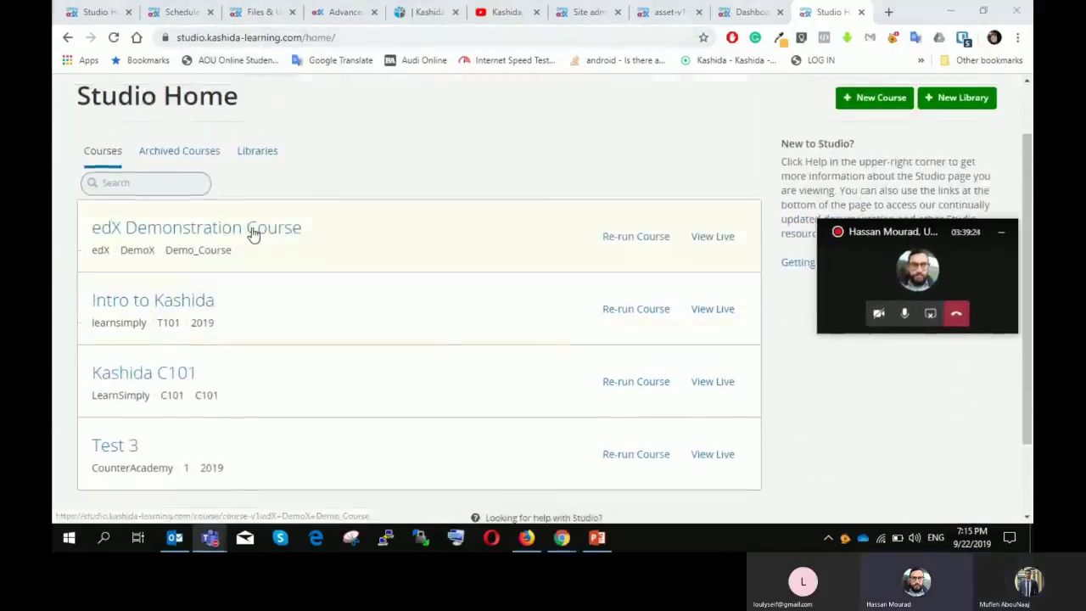
Step: Open CA Course 1 from the LMS dashboard and start it at its first unit
click(751, 11)
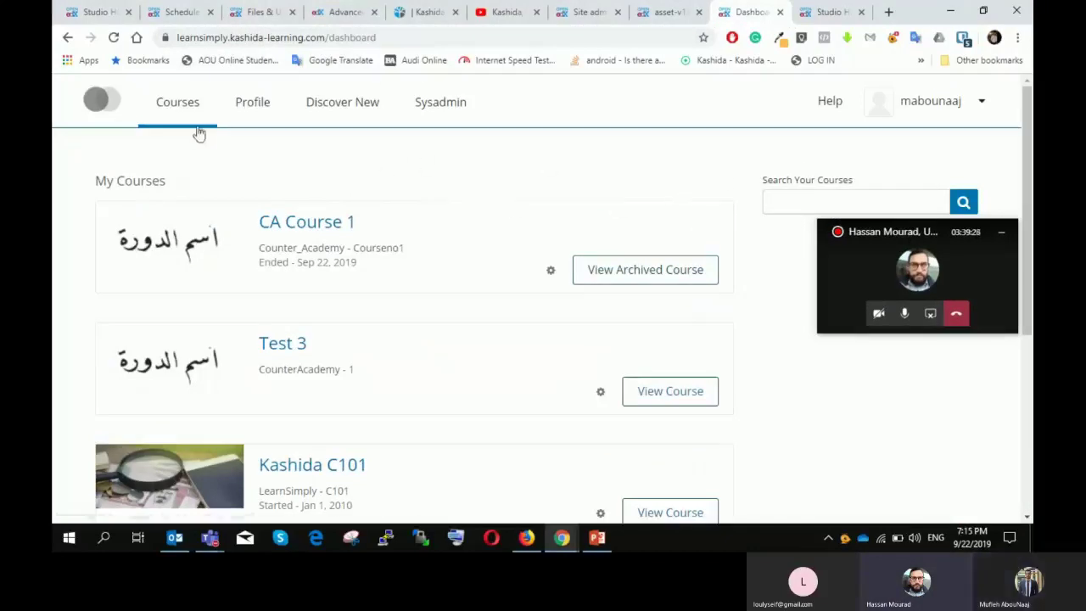
scroll(572, 177, down, 2)
scroll(571, 176, up, 2)
click(620, 284)
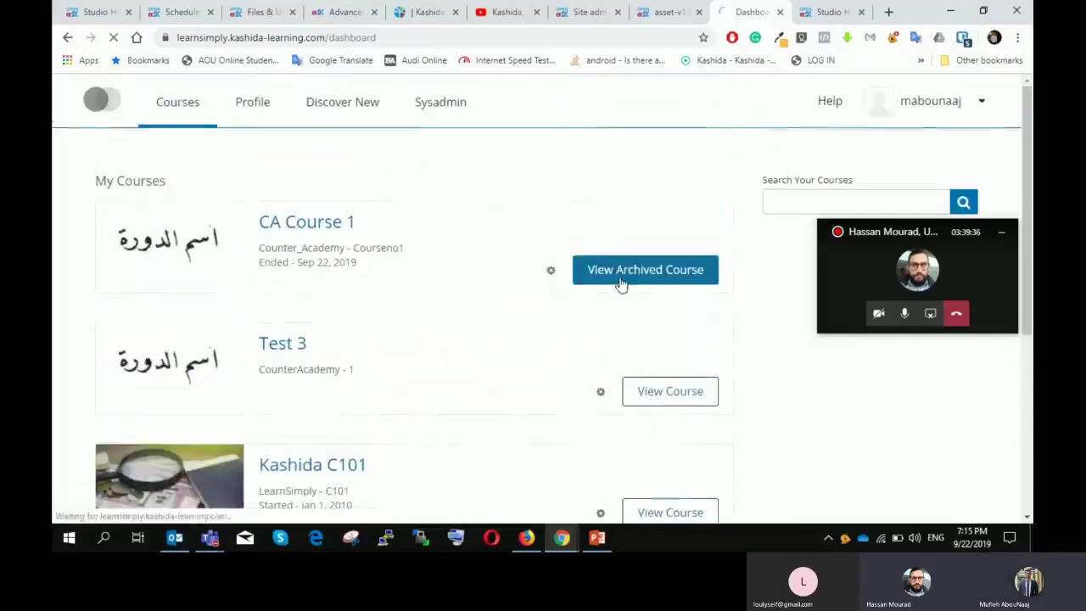
scroll(612, 270, down, 2)
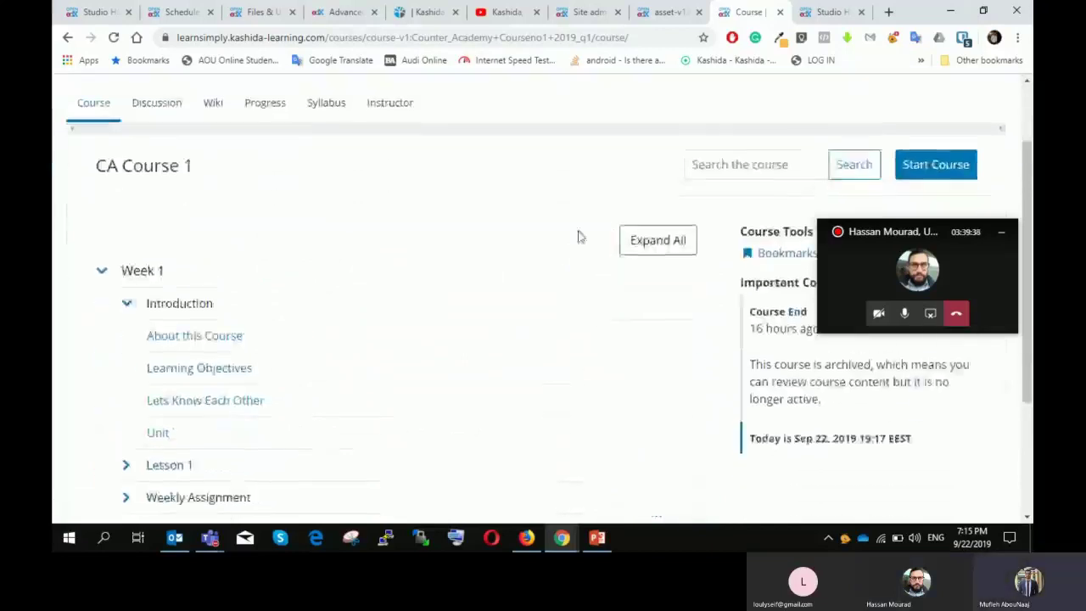
scroll(563, 213, down, 2)
scroll(540, 206, up, 2)
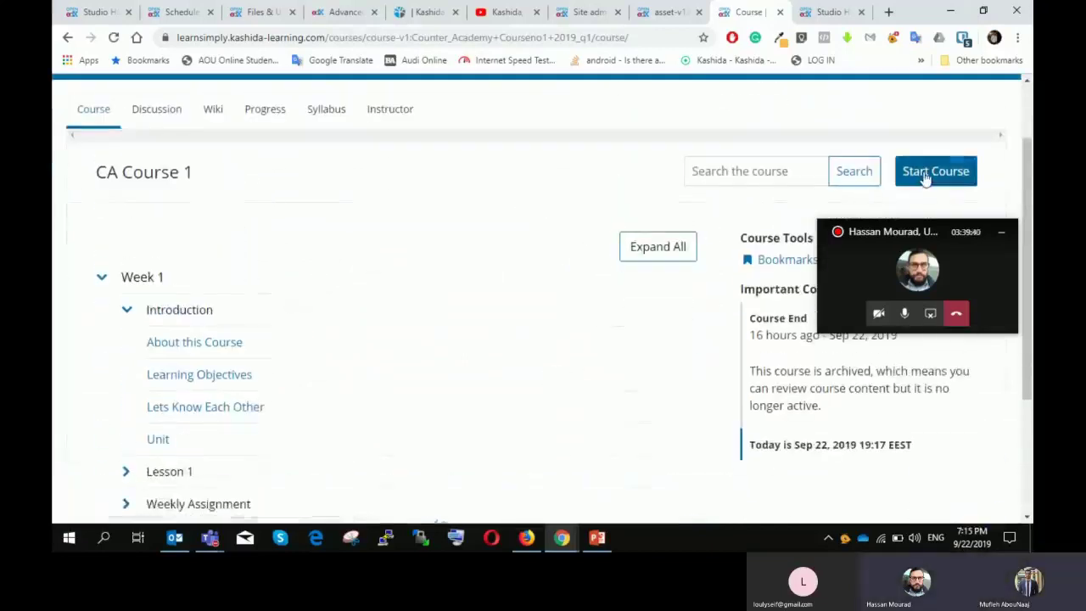
click(925, 175)
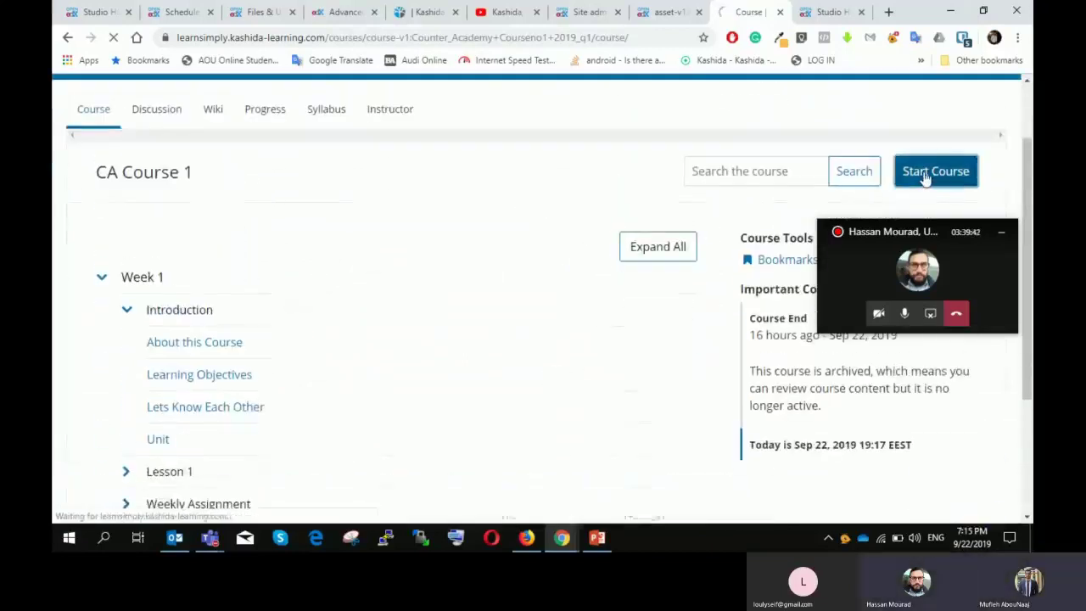
scroll(679, 246, down, 3)
scroll(704, 229, up, 4)
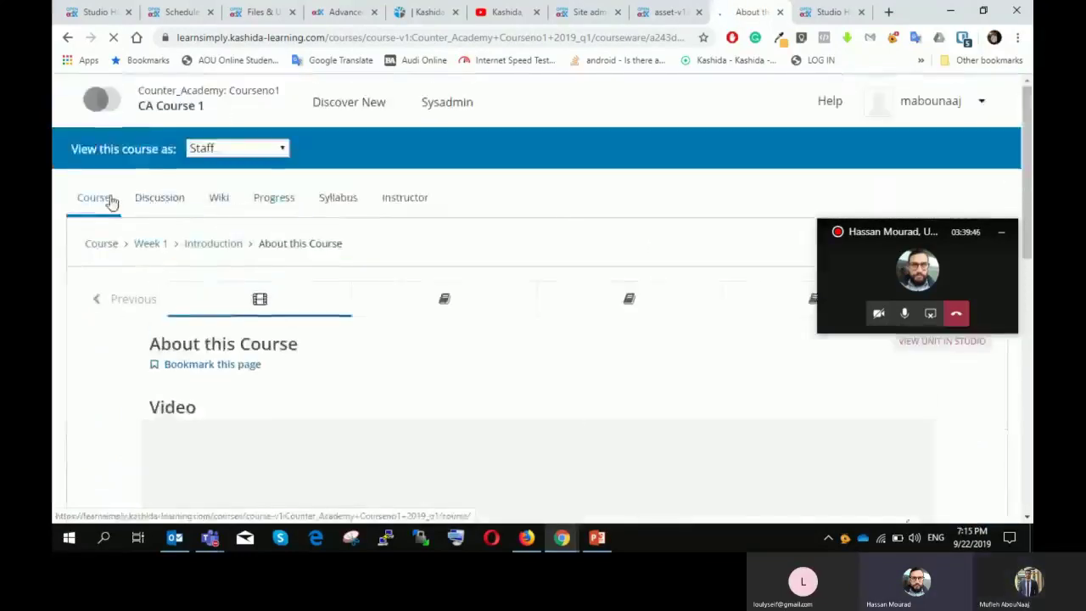
scroll(721, 222, down, 2)
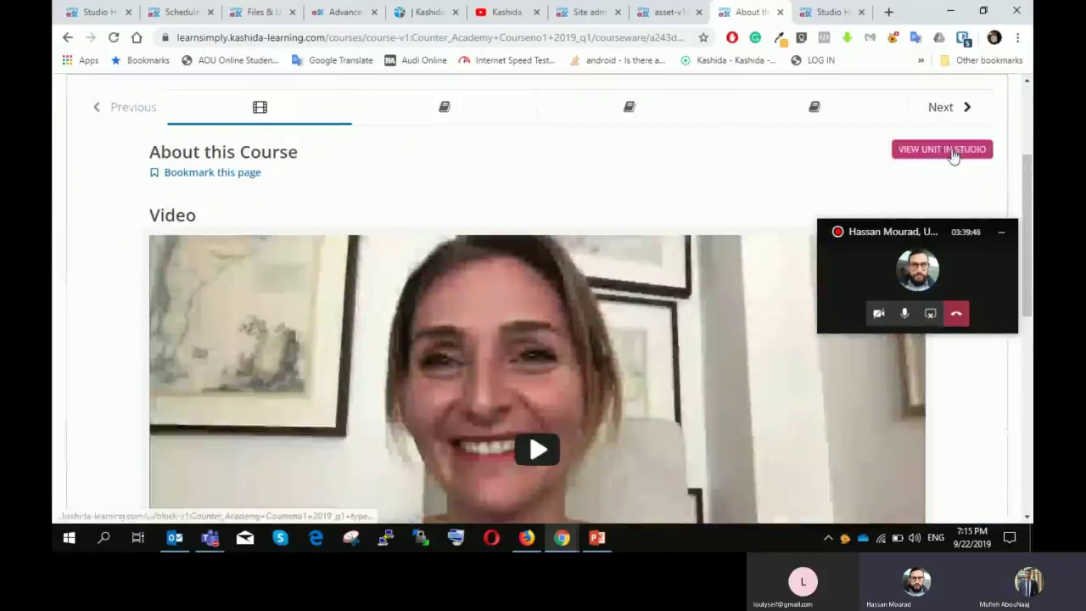
drag(924, 236, 175, 412)
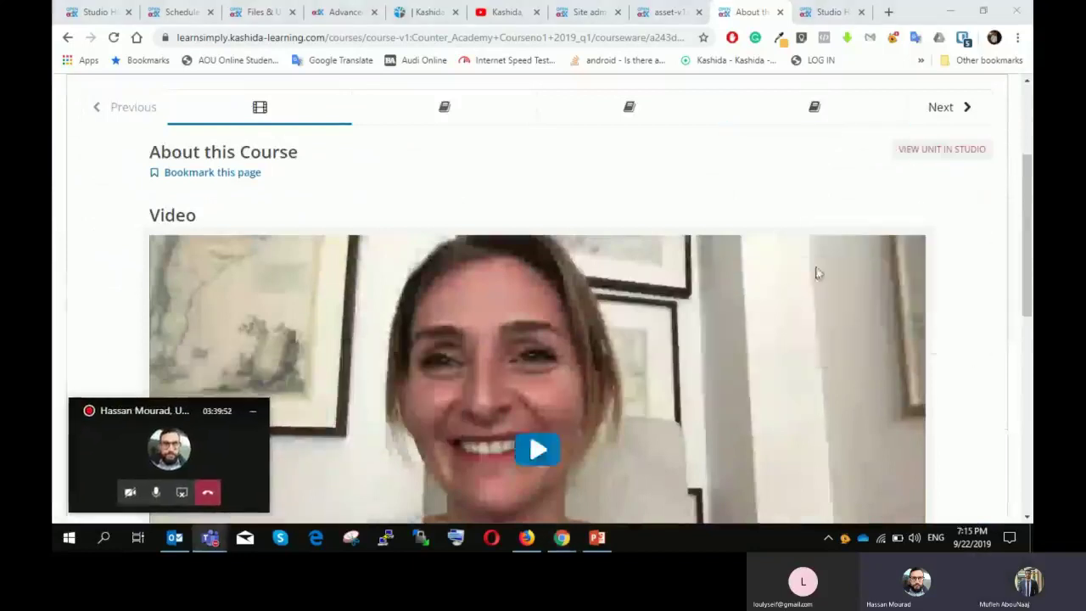
scroll(820, 267, up, 1)
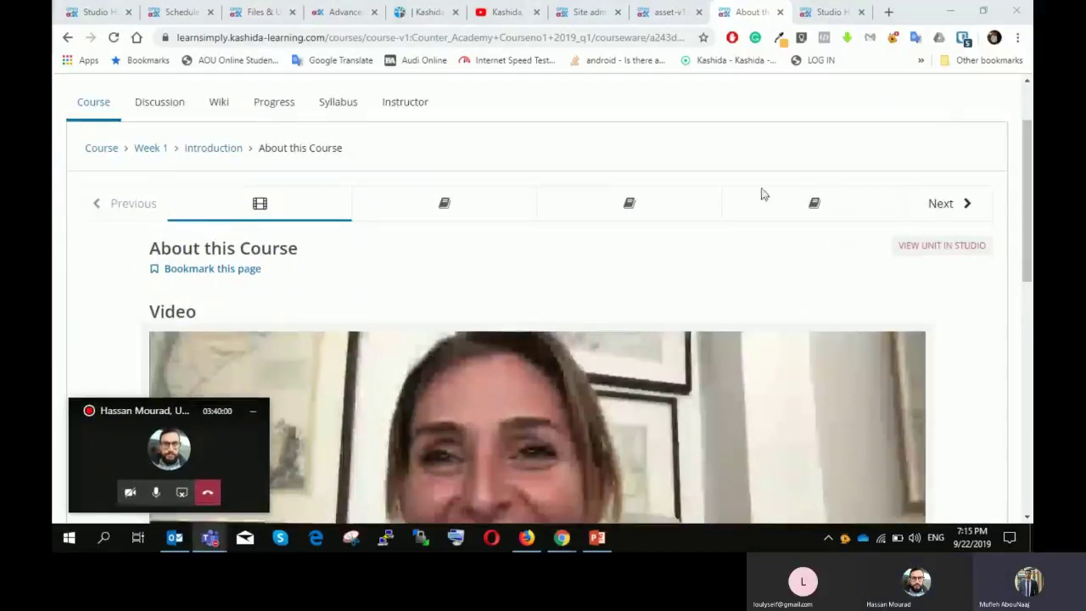
scroll(761, 192, up, 1)
Step: Go back to My Courses, reopen CA Course 1, and start it again at About this Course
click(103, 107)
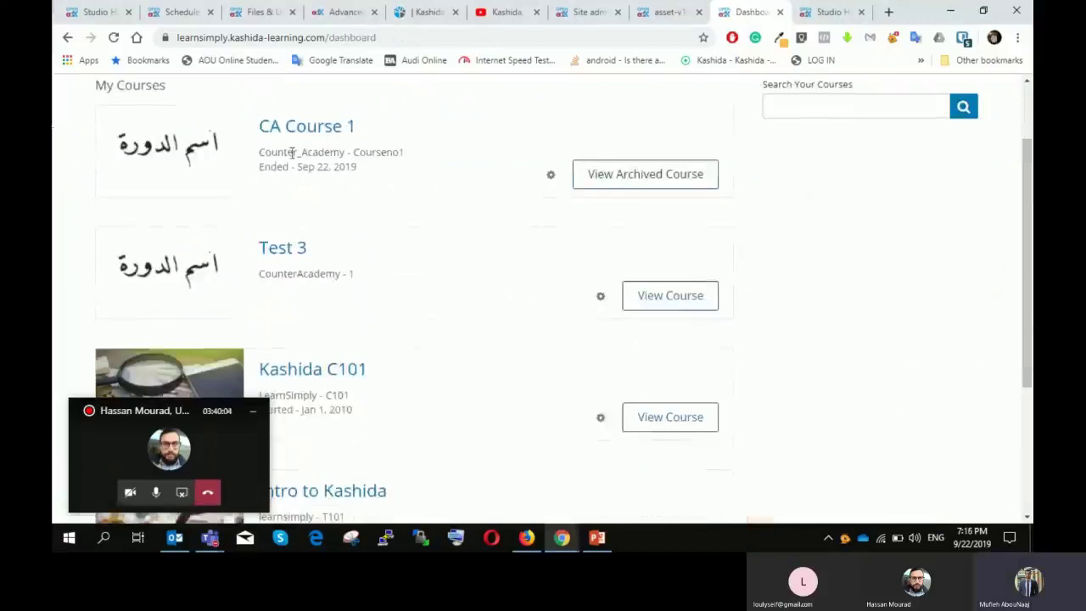
scroll(343, 174, up, 1)
click(321, 227)
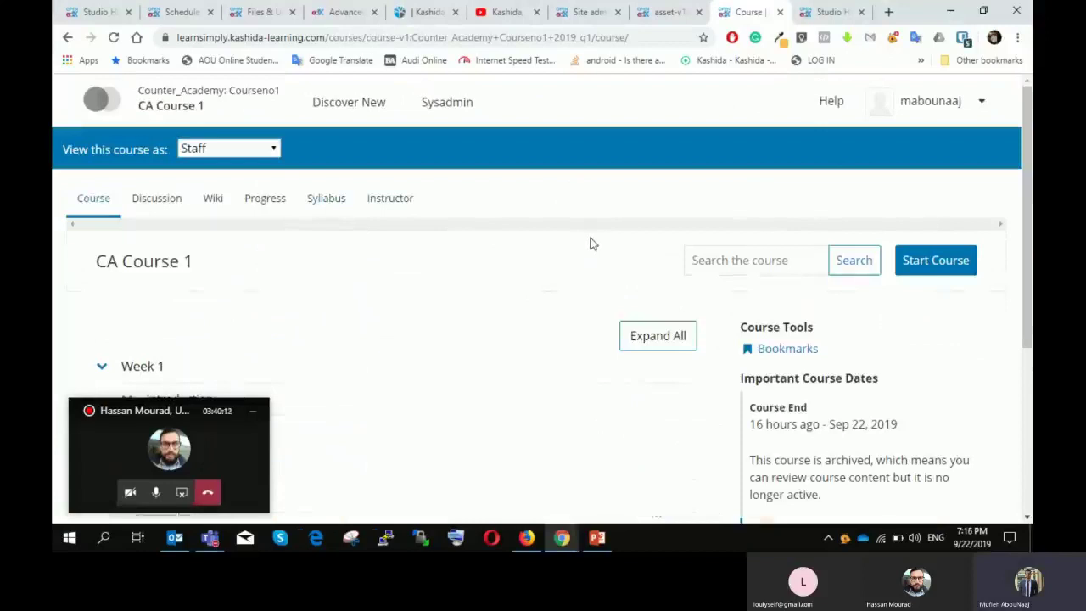
scroll(751, 235, down, 3)
scroll(708, 230, up, 2)
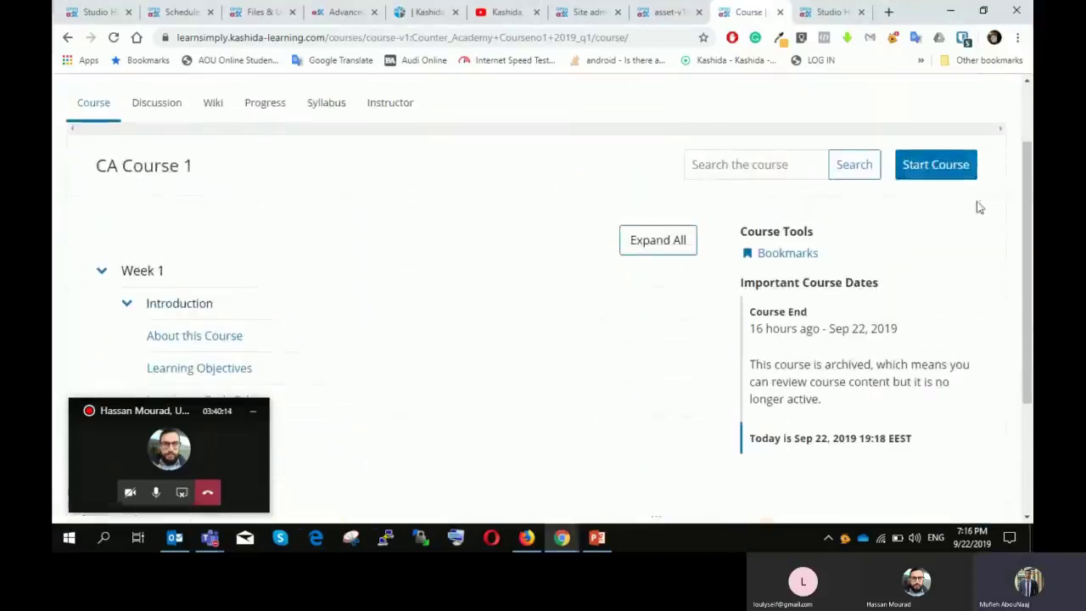
click(959, 174)
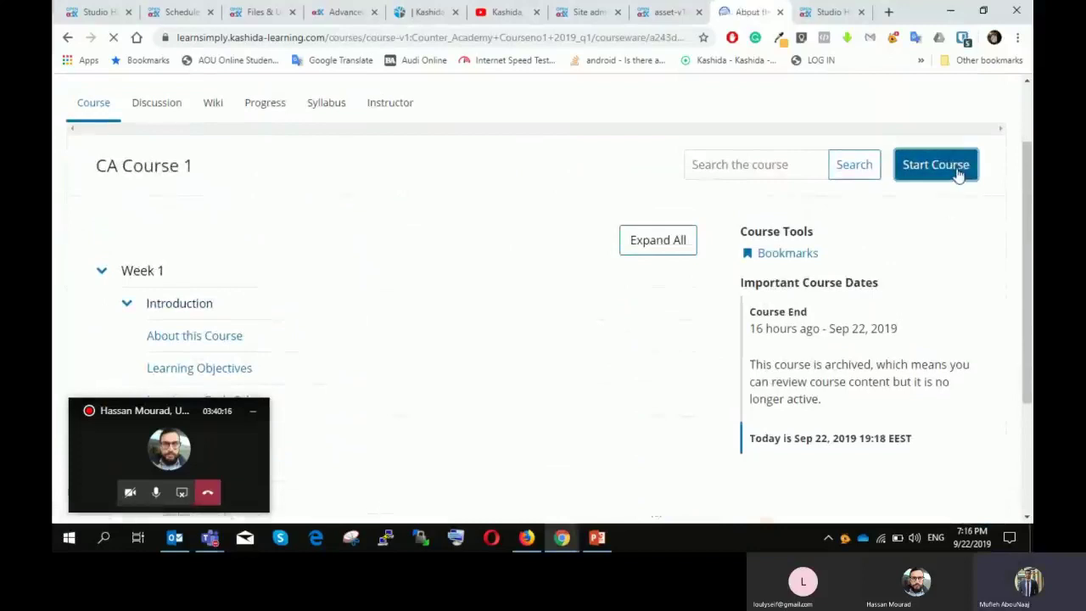
scroll(806, 238, down, 2)
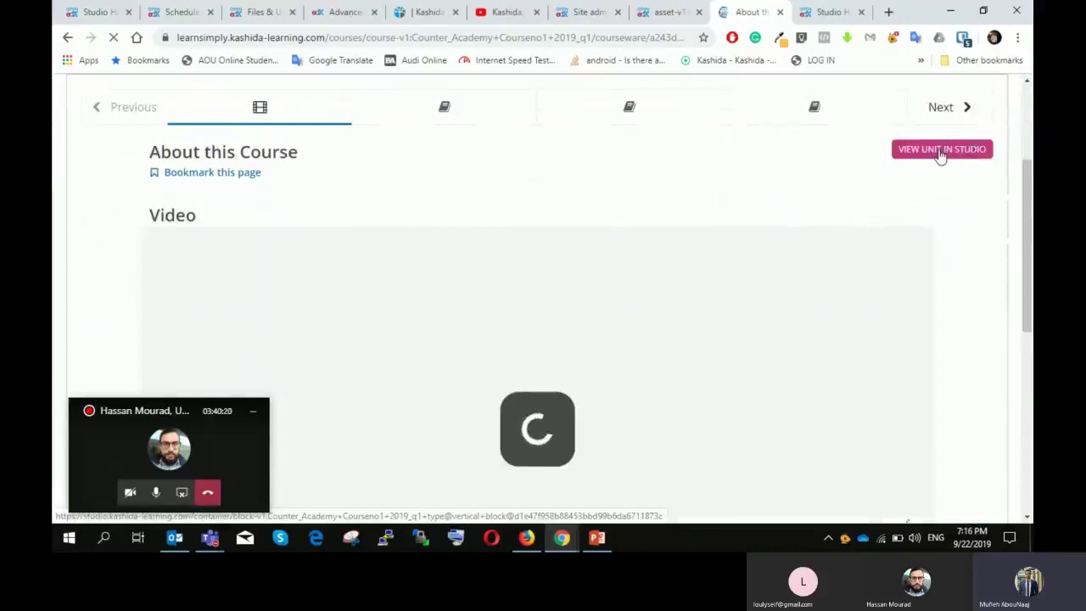
Step: Open the About this Course unit with its video in Studio's editor and check the Settings menu
click(940, 153)
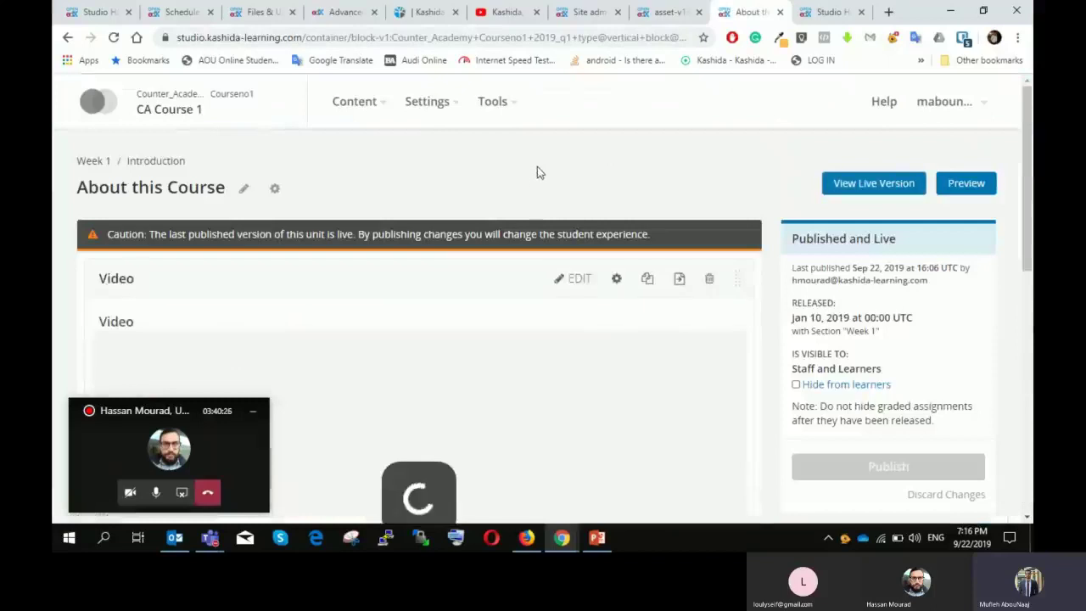
scroll(547, 168, down, 2)
scroll(547, 168, up, 1)
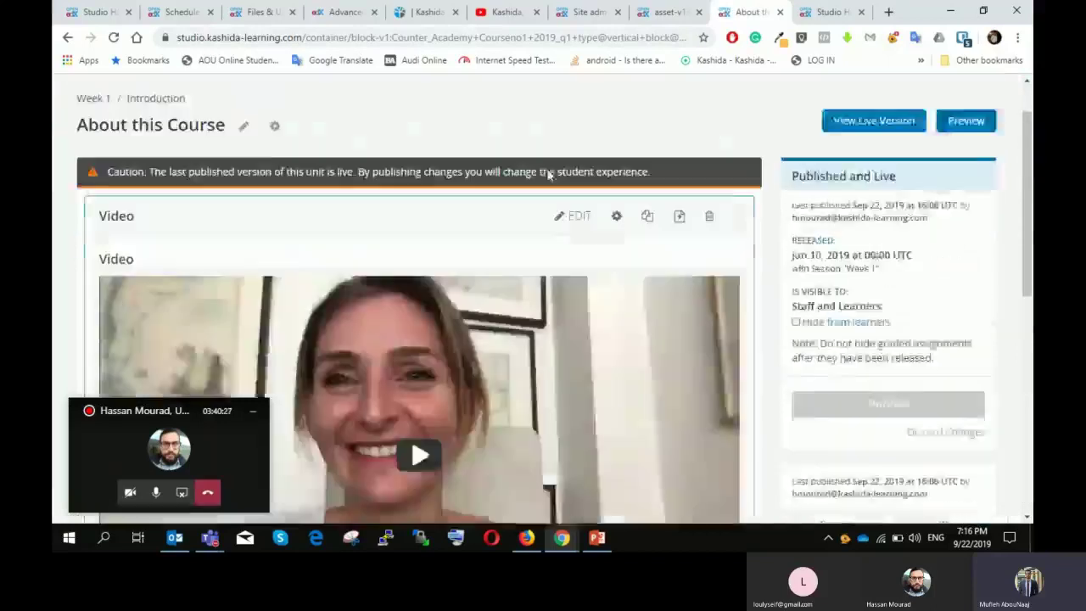
scroll(654, 230, up, 2)
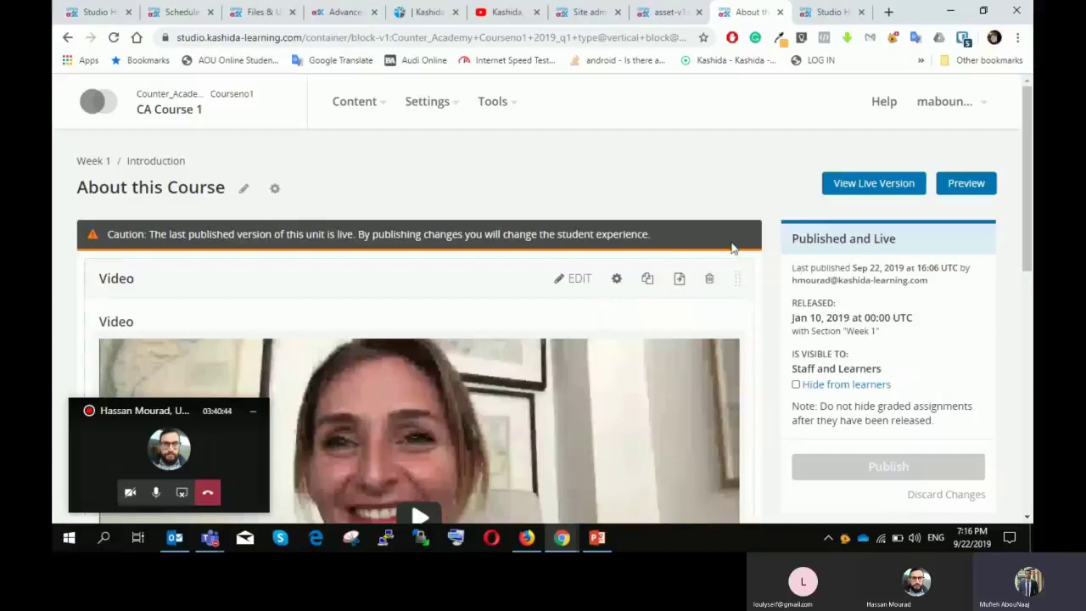
click(448, 108)
click(640, 131)
click(445, 109)
Step: On CA Course 1's Course Team page, add a new member by their e-mail address as Staff
click(454, 186)
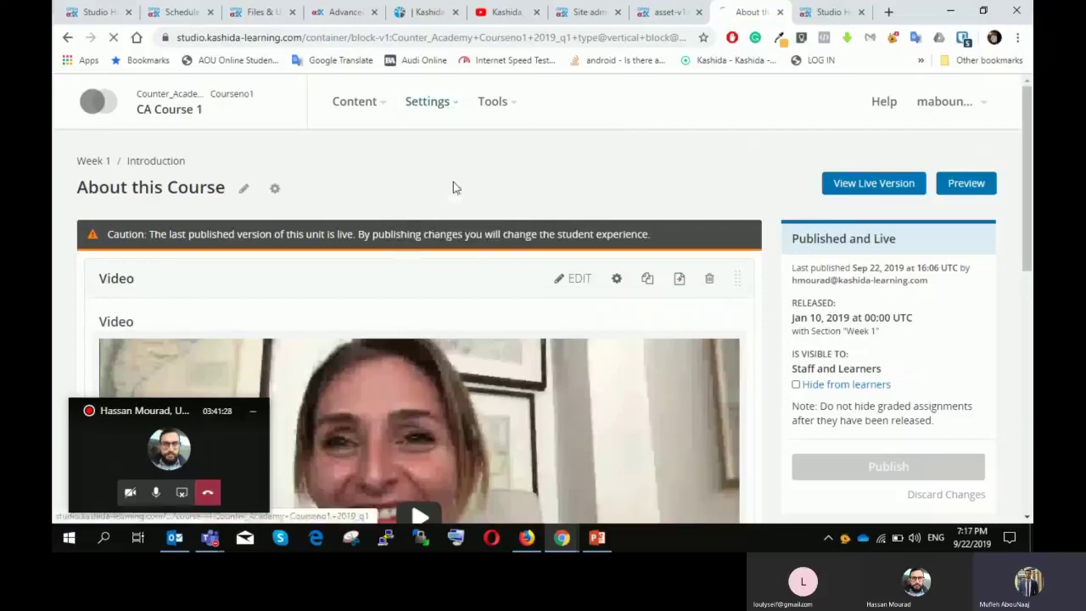
scroll(565, 207, down, 1)
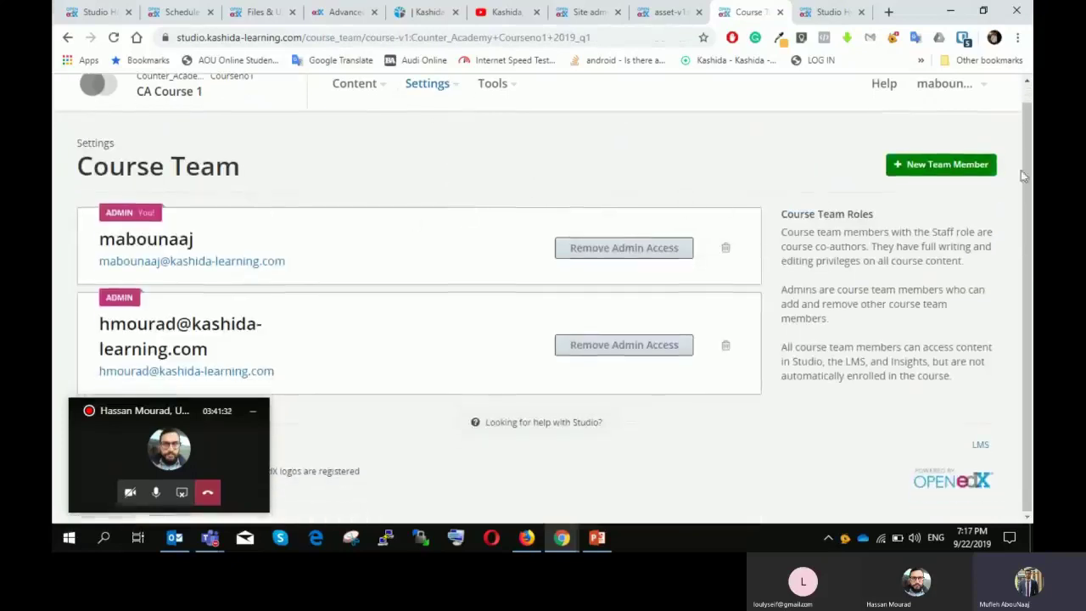
click(959, 165)
scroll(348, 249, down, 1)
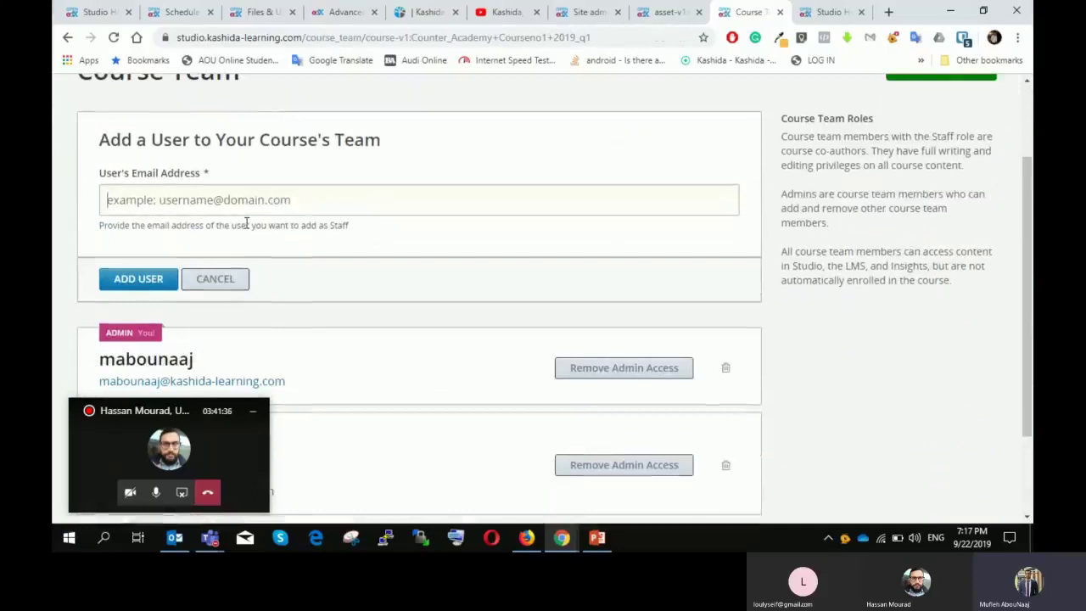
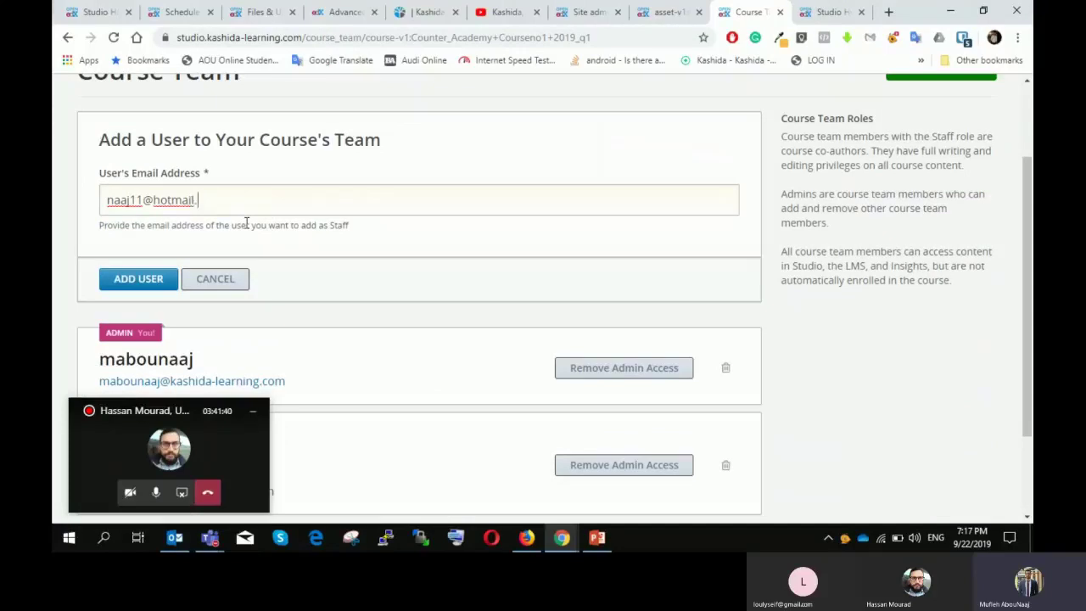
click(146, 282)
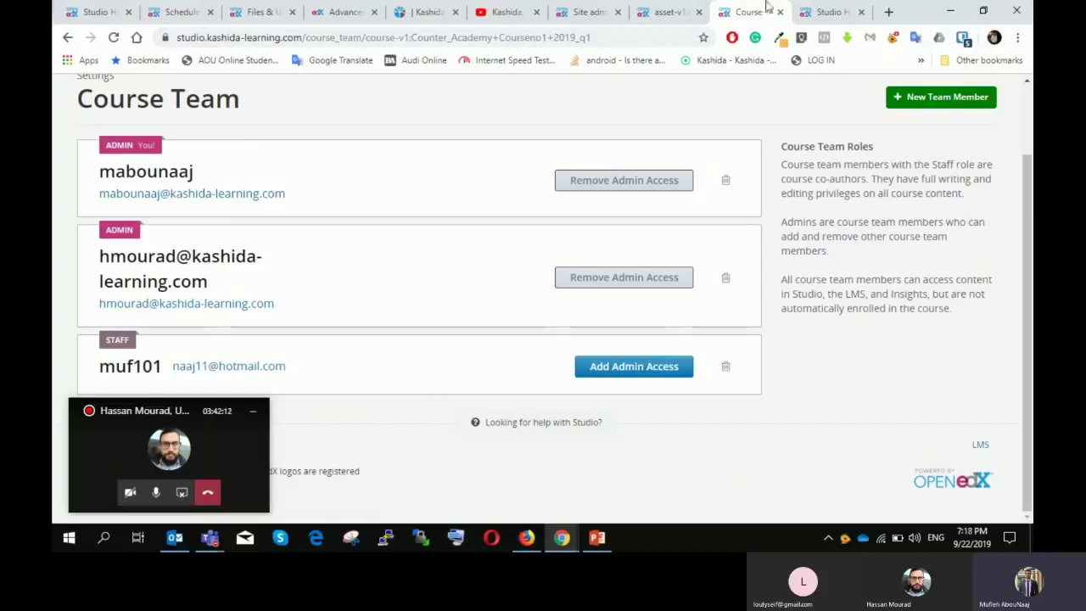
Step: In Firefox, sign out of the learner account and browse the LMS landing page
click(523, 538)
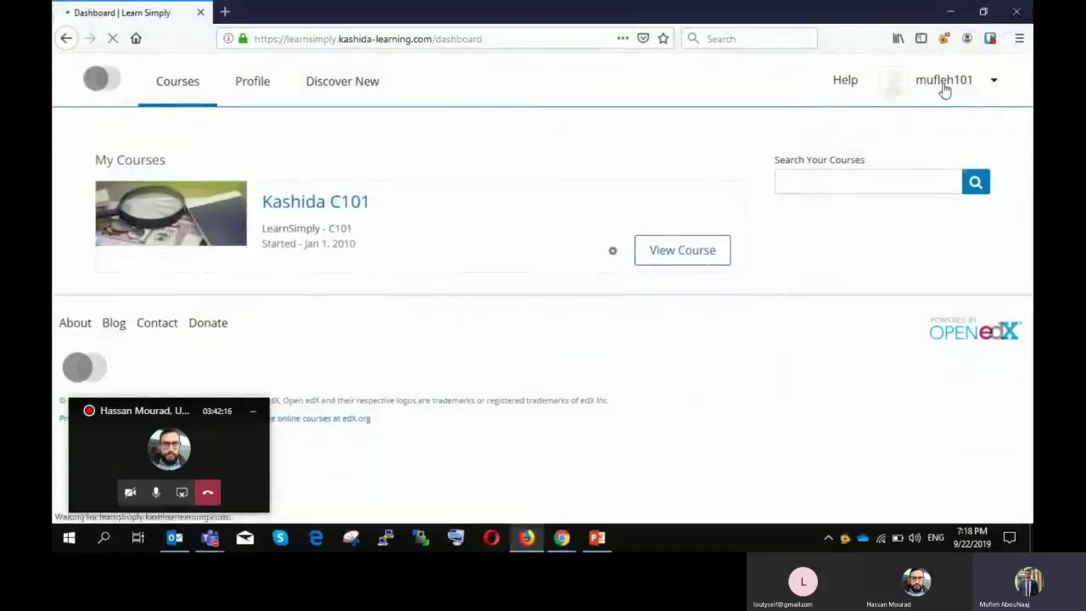
click(993, 81)
click(960, 207)
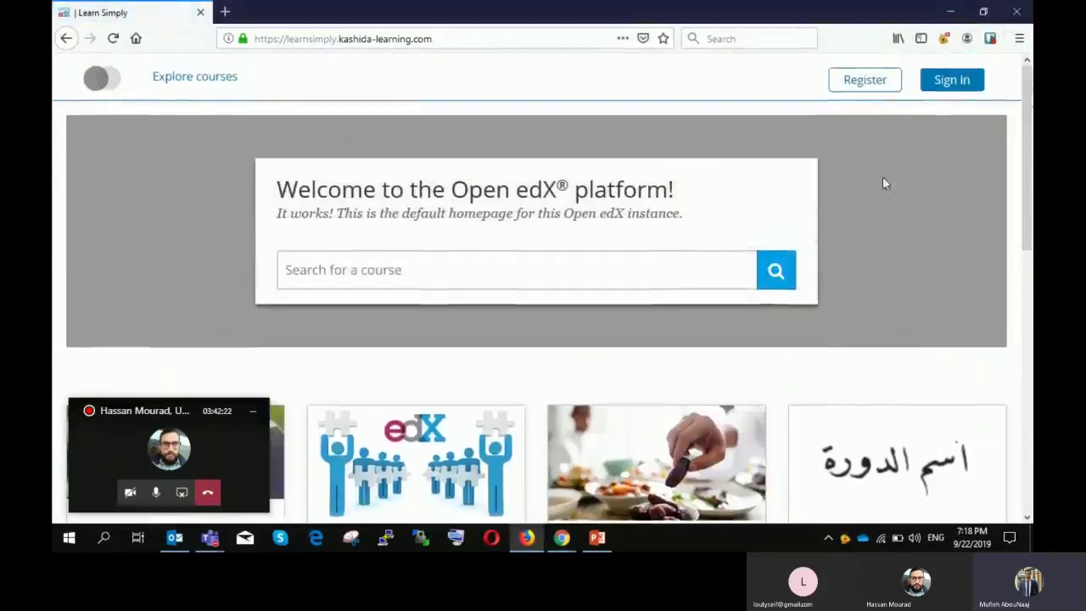
scroll(886, 195, down, 3)
mouse_move(874, 263)
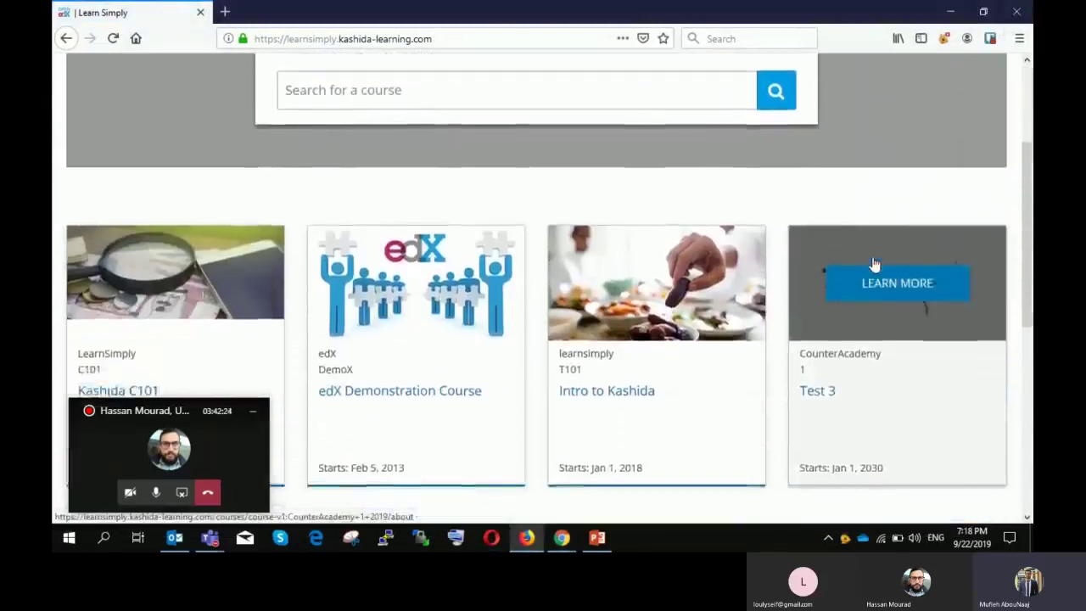
scroll(890, 195, up, 3)
scroll(771, 245, down, 4)
mouse_move(225, 273)
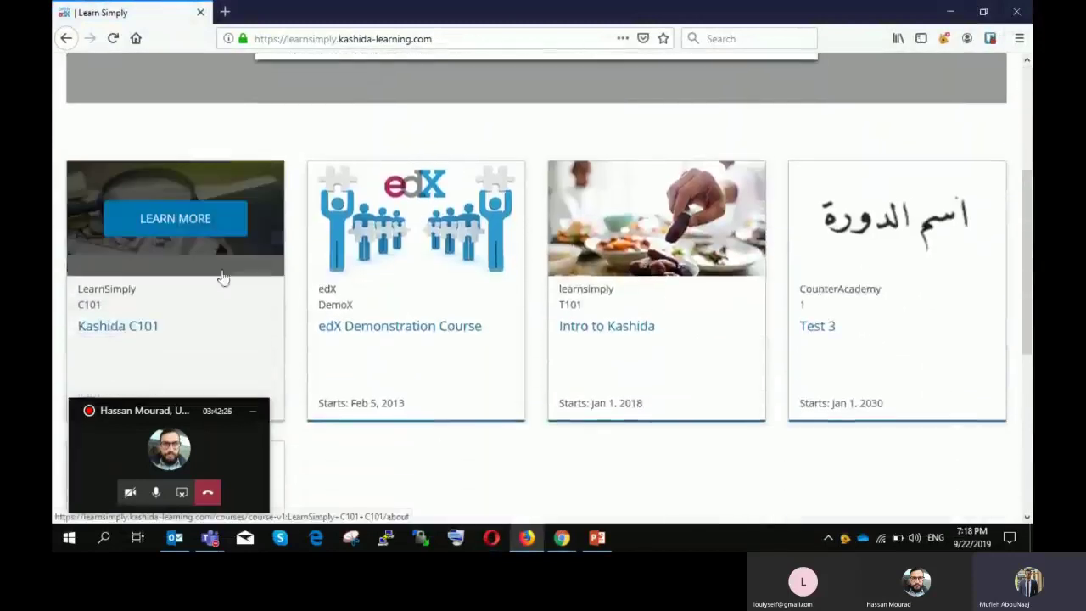
scroll(669, 135, up, 4)
scroll(822, 113, down, 1)
scroll(703, 164, up, 1)
scroll(703, 164, down, 3)
Step: Open the Kashida C101 about page, view its registration form, then go back and return to Chrome
click(114, 329)
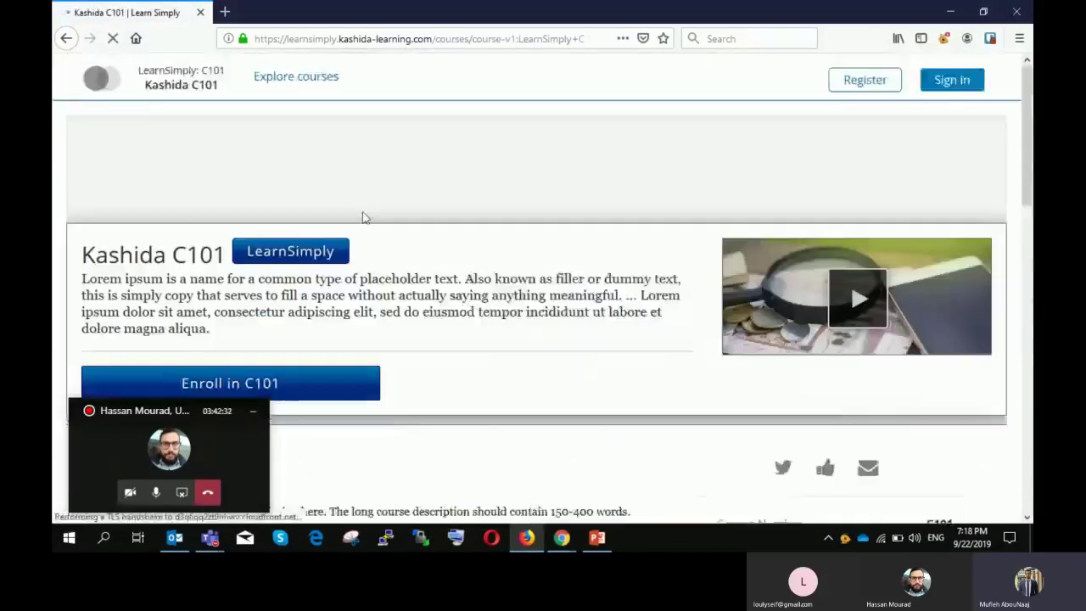
scroll(362, 218, down, 2)
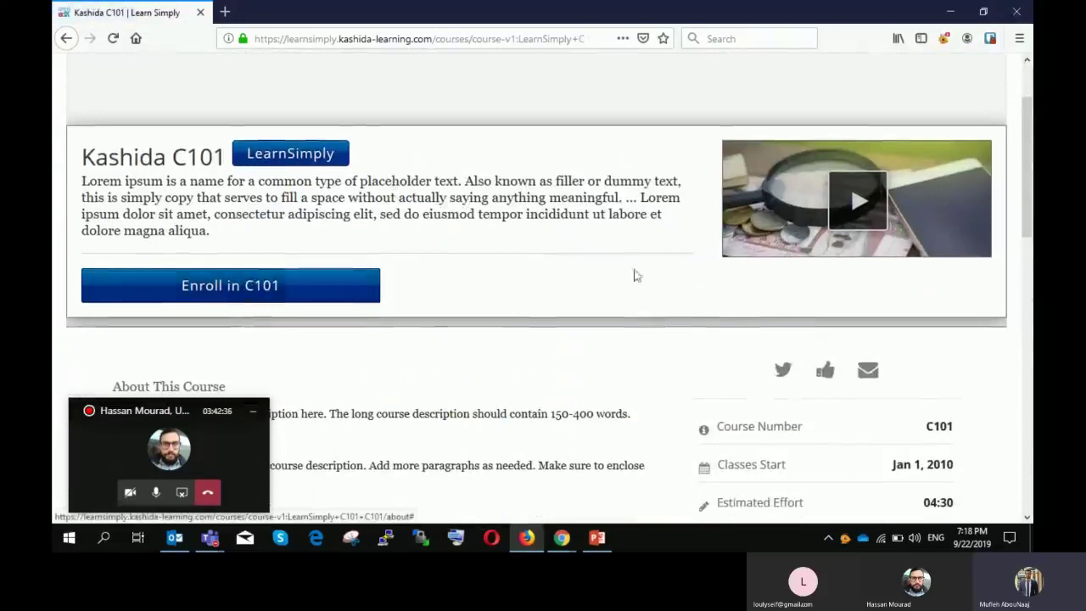
scroll(701, 274, up, 2)
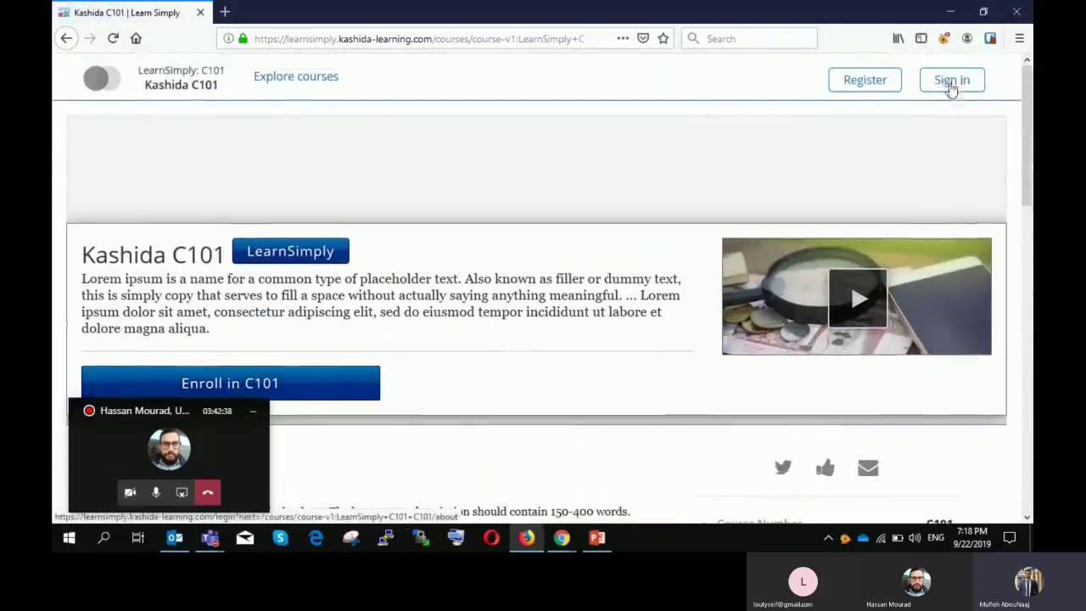
scroll(772, 148, down, 1)
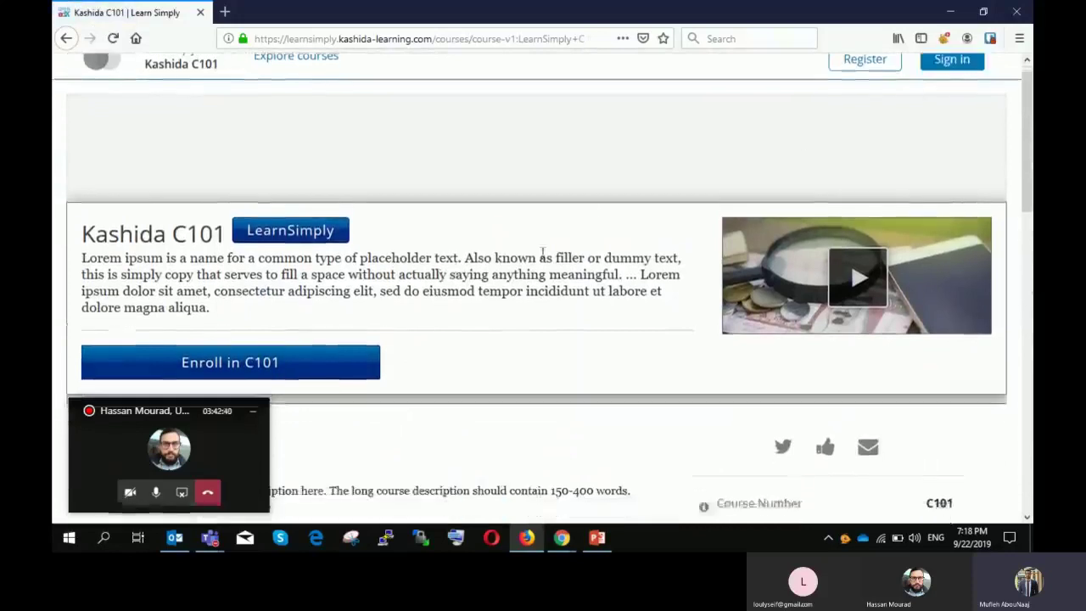
scroll(815, 127, up, 1)
click(871, 90)
scroll(574, 235, down, 3)
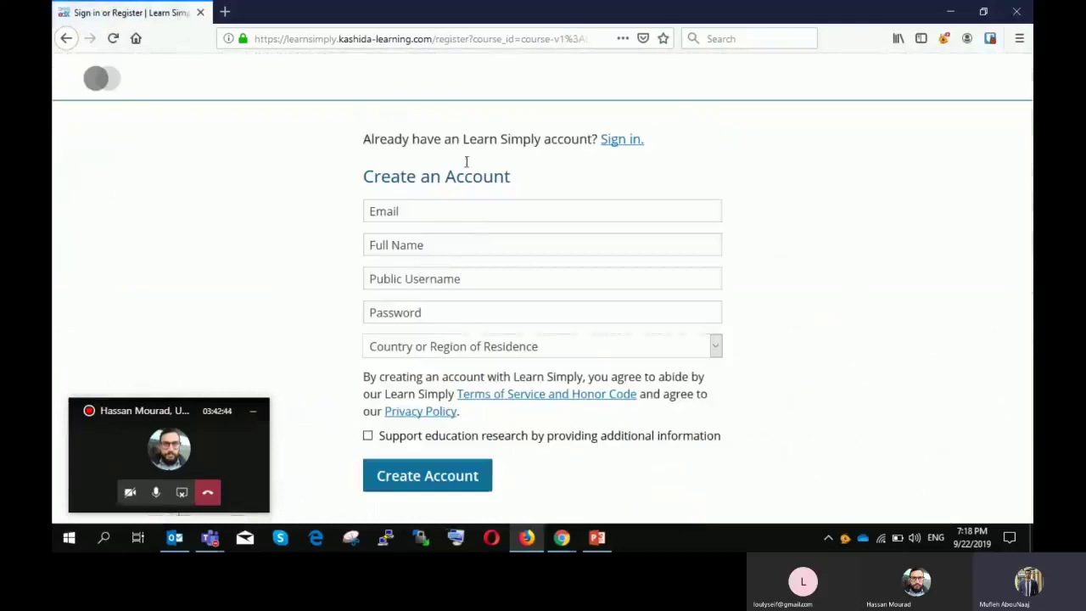
click(67, 38)
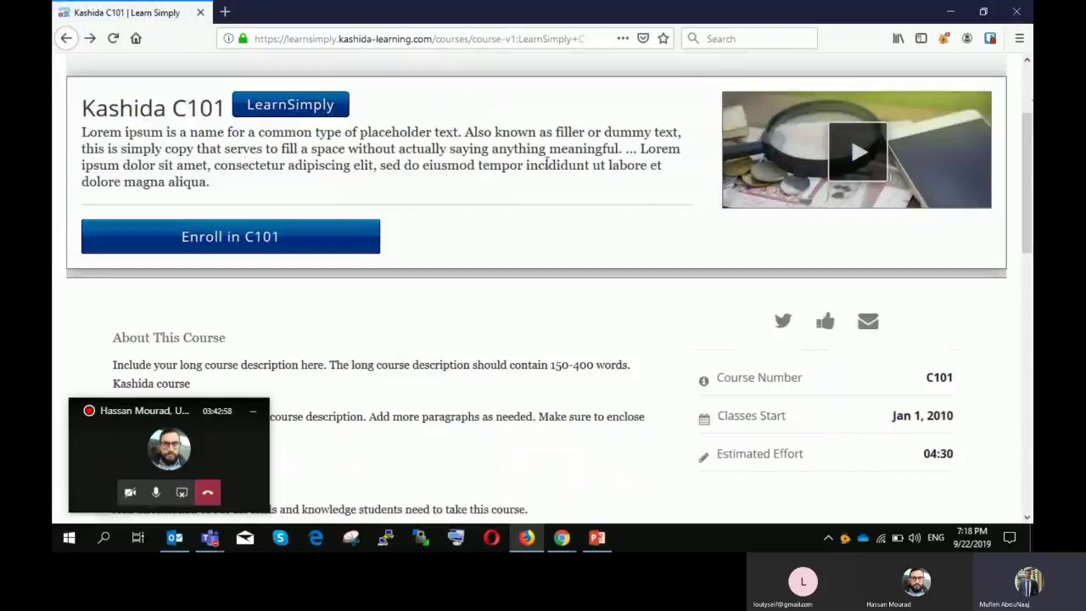
click(561, 540)
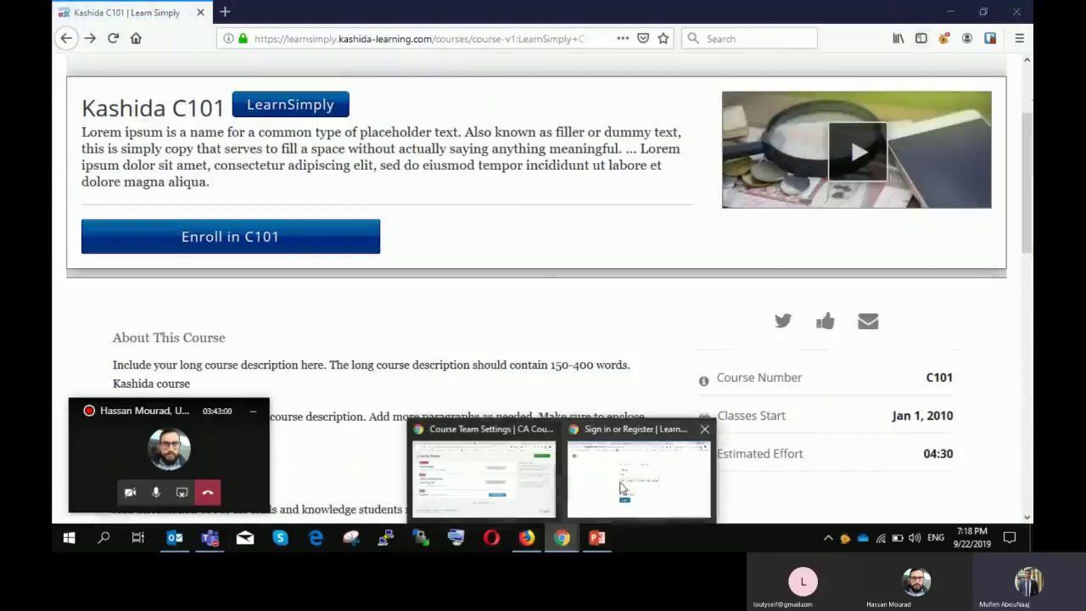
Step: Bring up the Course Team page, then switch to the presentation and enlarge the slide above the notes
mouse_move(579, 467)
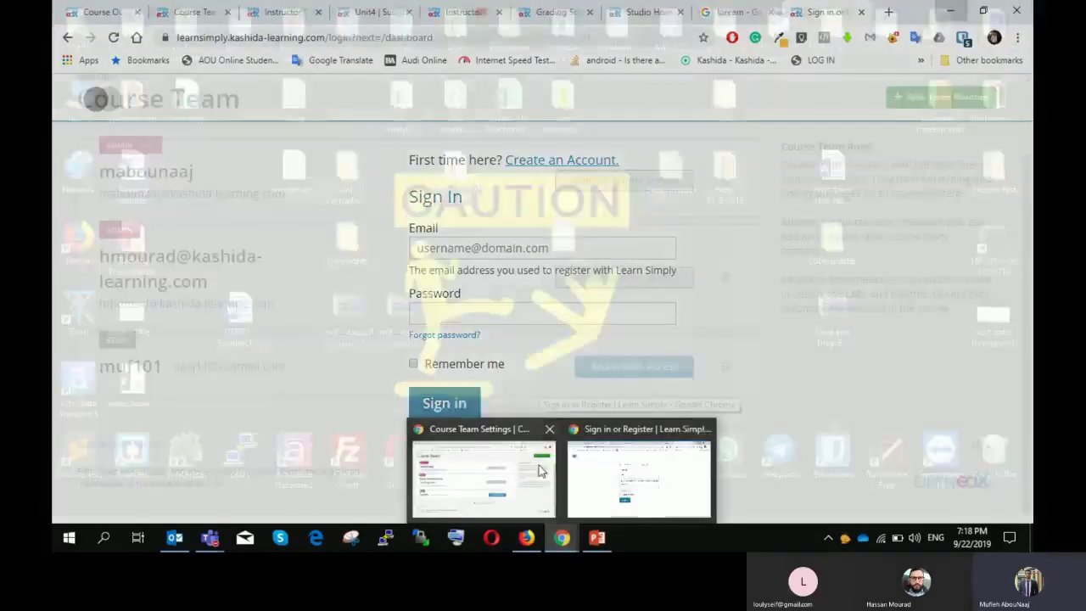
click(483, 475)
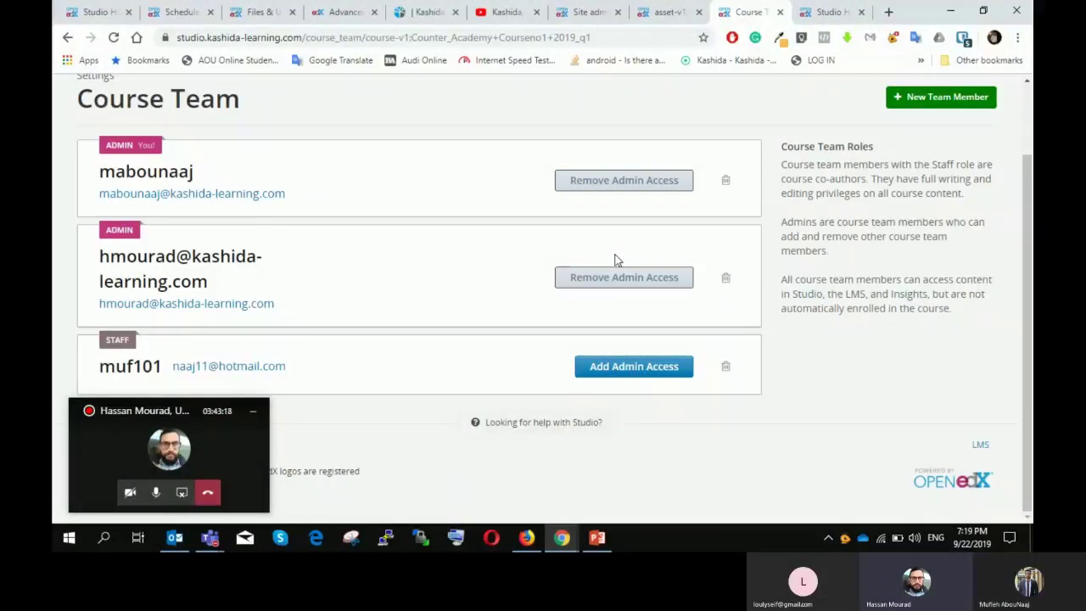
click(253, 410)
scroll(574, 250, up, 1)
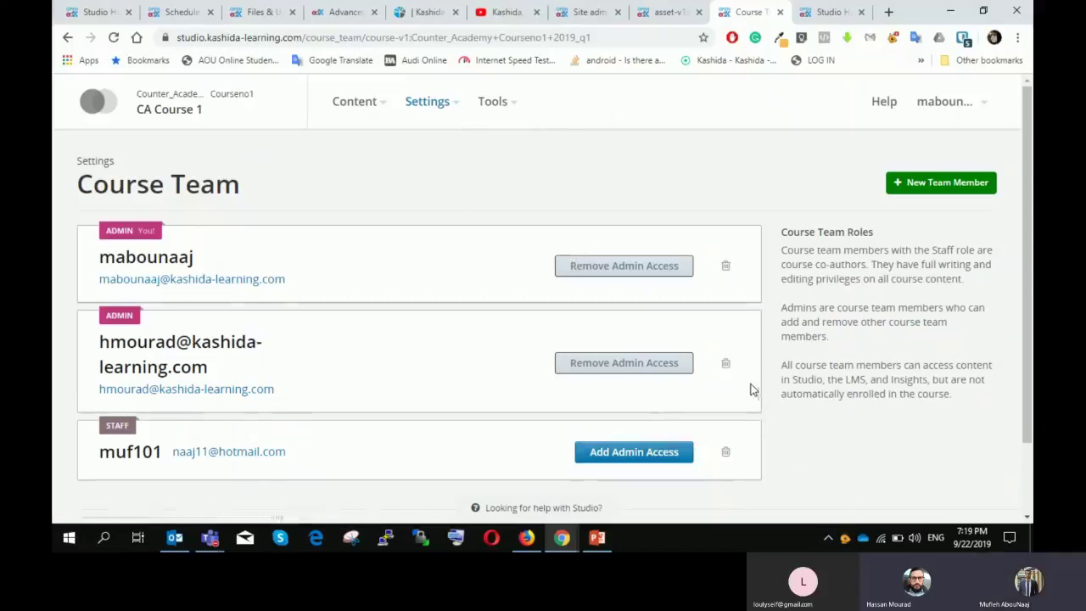
click(597, 539)
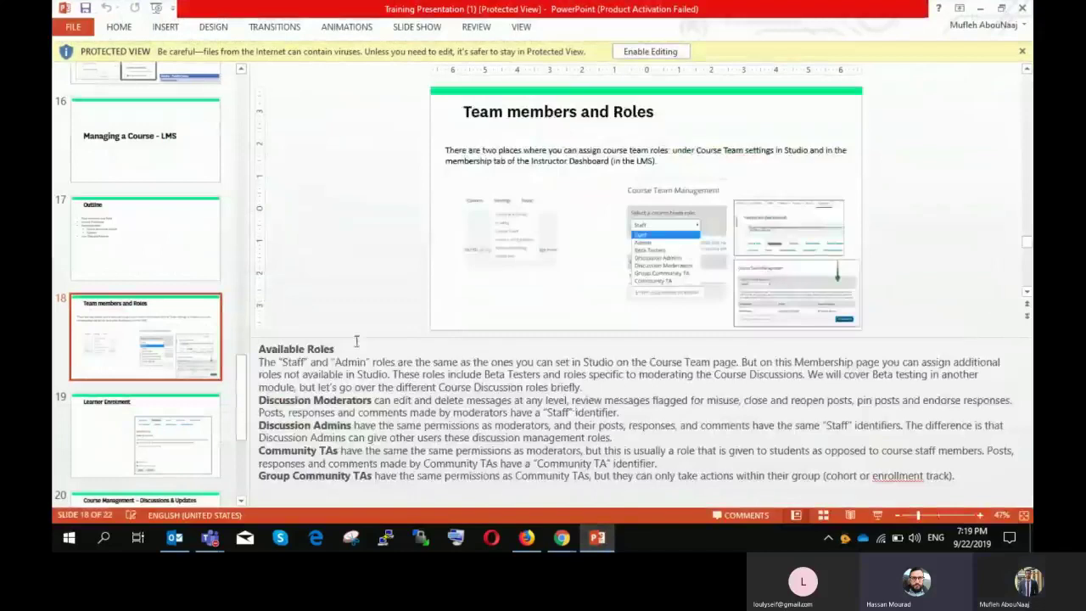
drag(356, 340, 356, 458)
Step: Flick from slide 19 back to slide 18, Team members and Roles, then minimize PowerPoint
click(153, 434)
click(162, 325)
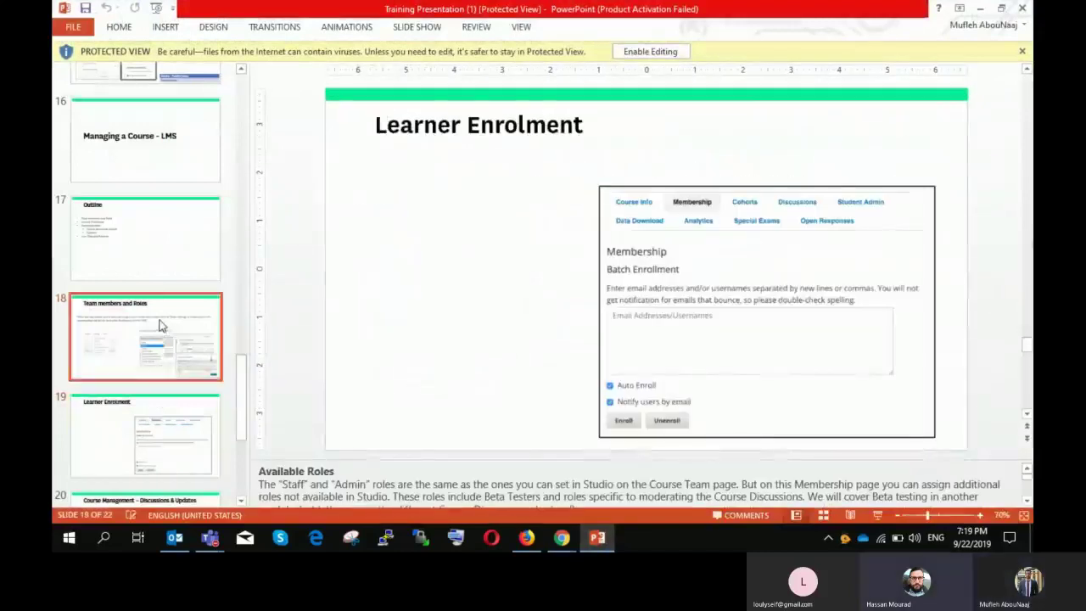
scroll(161, 325, down, 2)
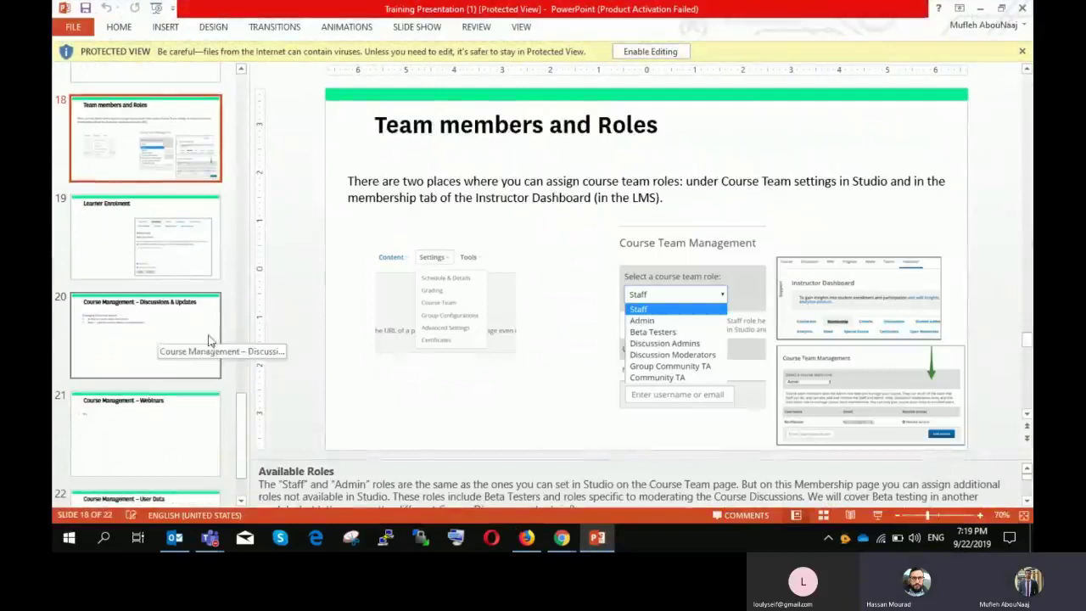
click(980, 8)
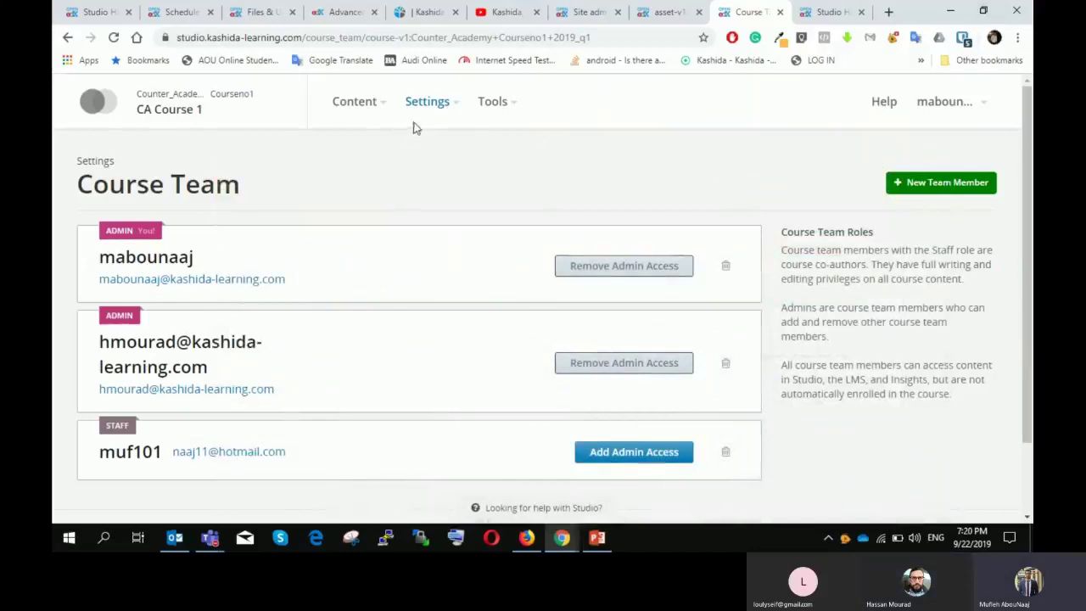
Step: Browse the course Settings list, then open and cancel the New Team Member form
click(435, 103)
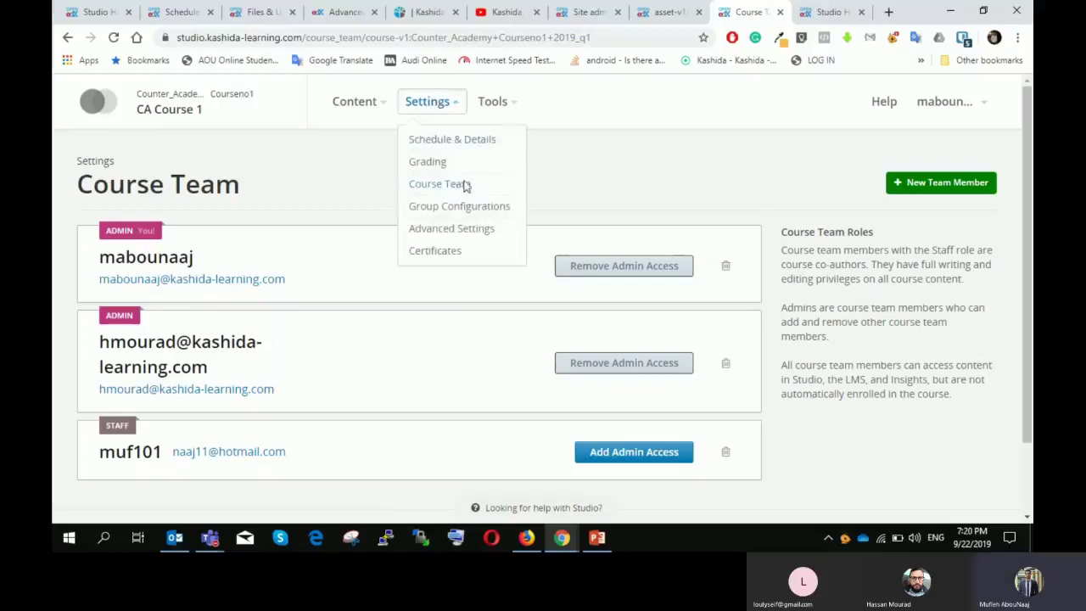
click(194, 150)
click(437, 103)
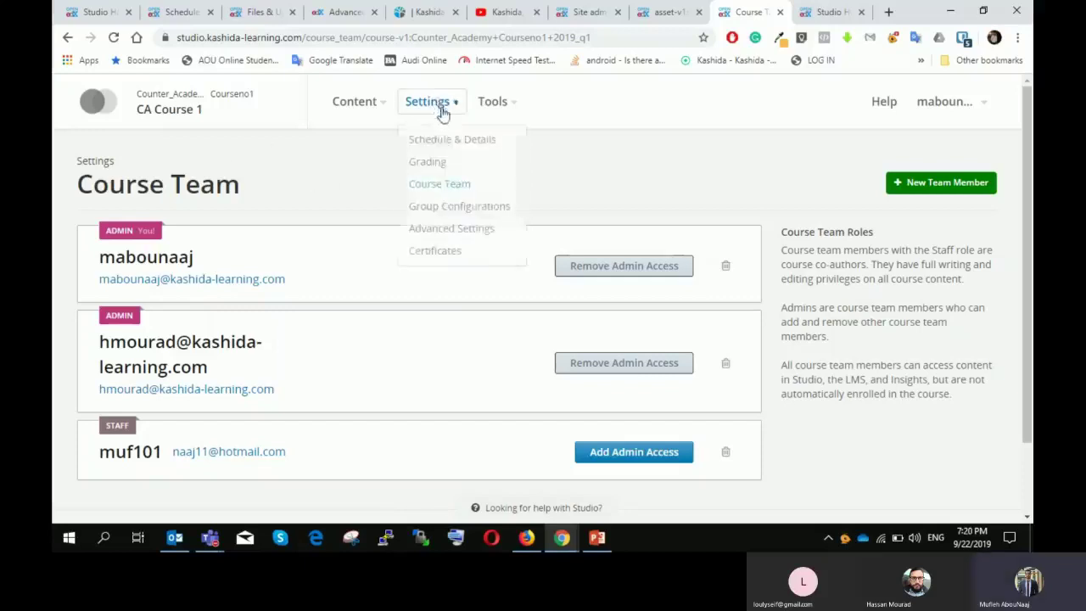
scroll(622, 169, down, 2)
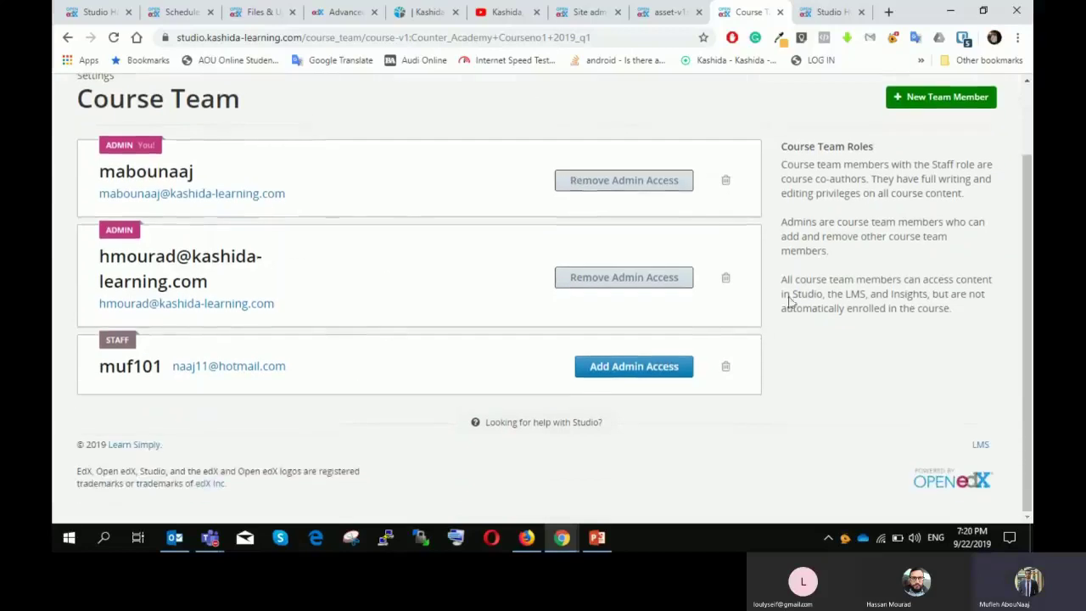
click(913, 98)
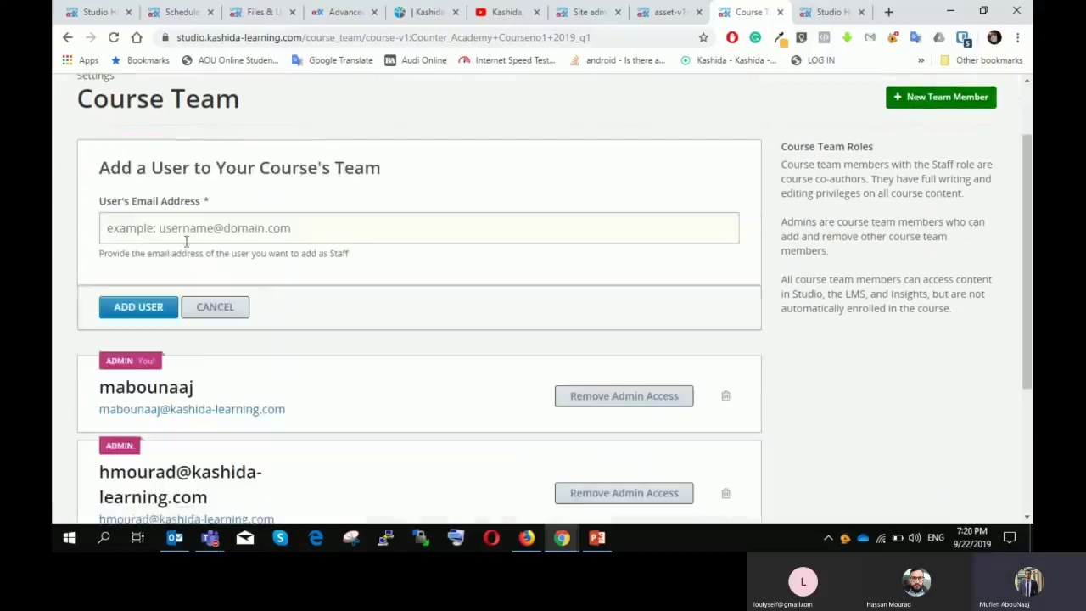
click(241, 308)
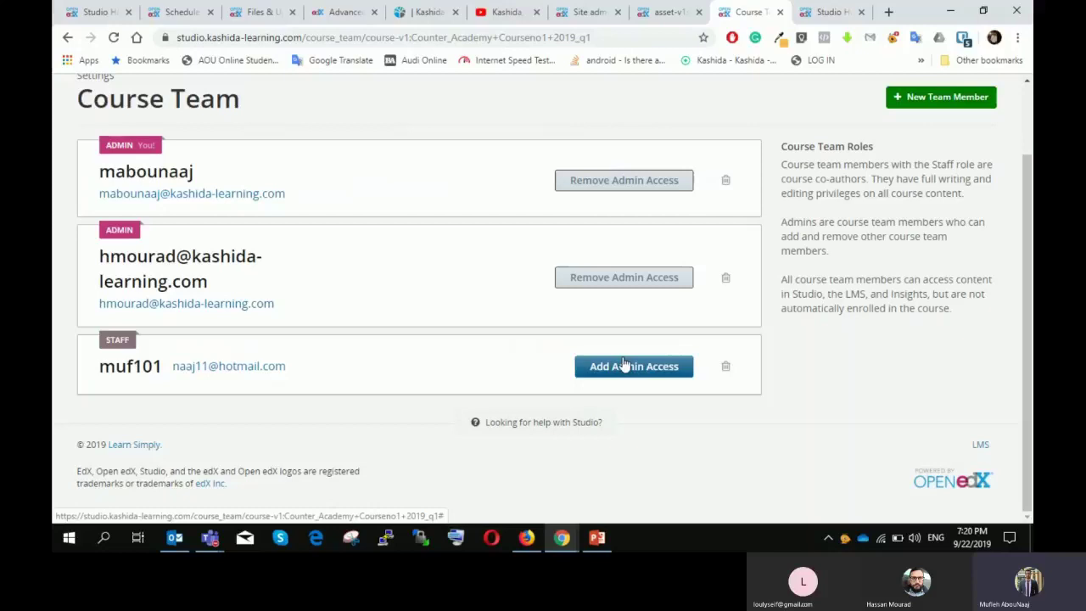
scroll(516, 296, up, 2)
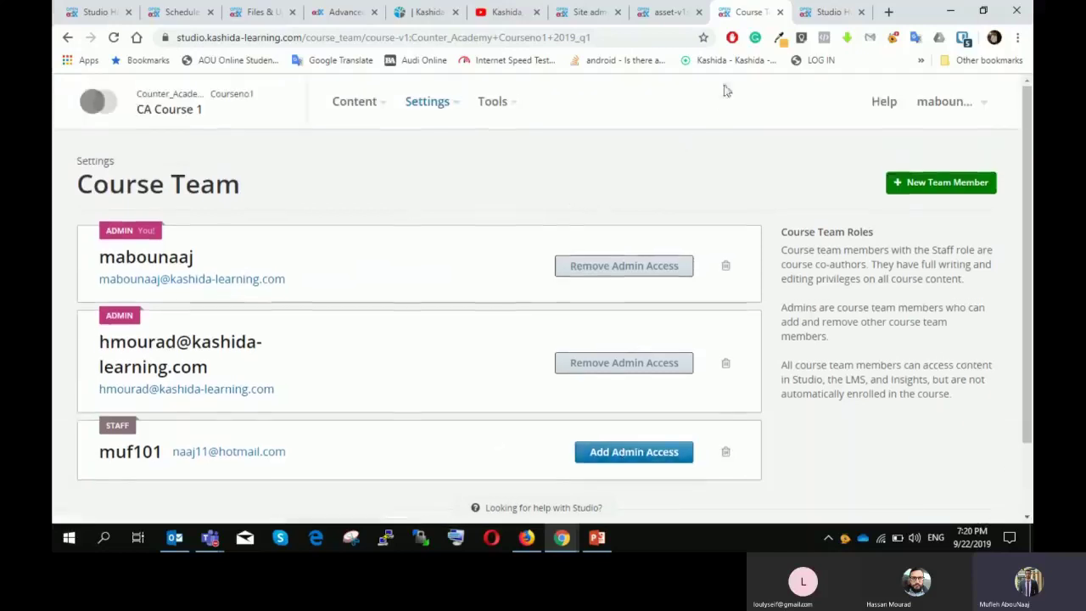
Step: Glance at the Studio Home tab, then reopen the Course Team page through Settings
click(824, 13)
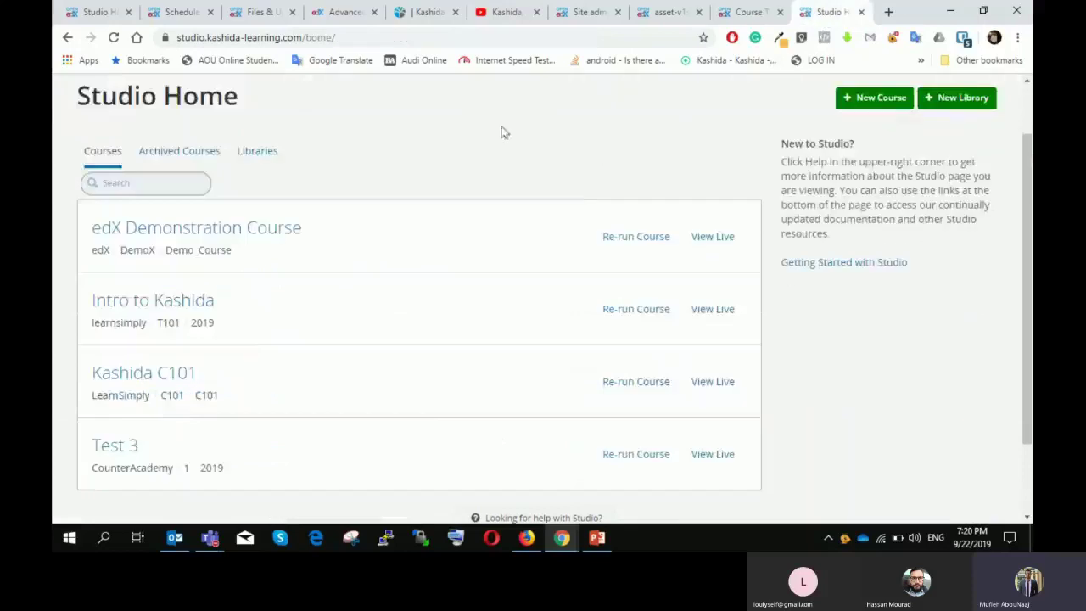
scroll(678, 111, up, 1)
click(718, 15)
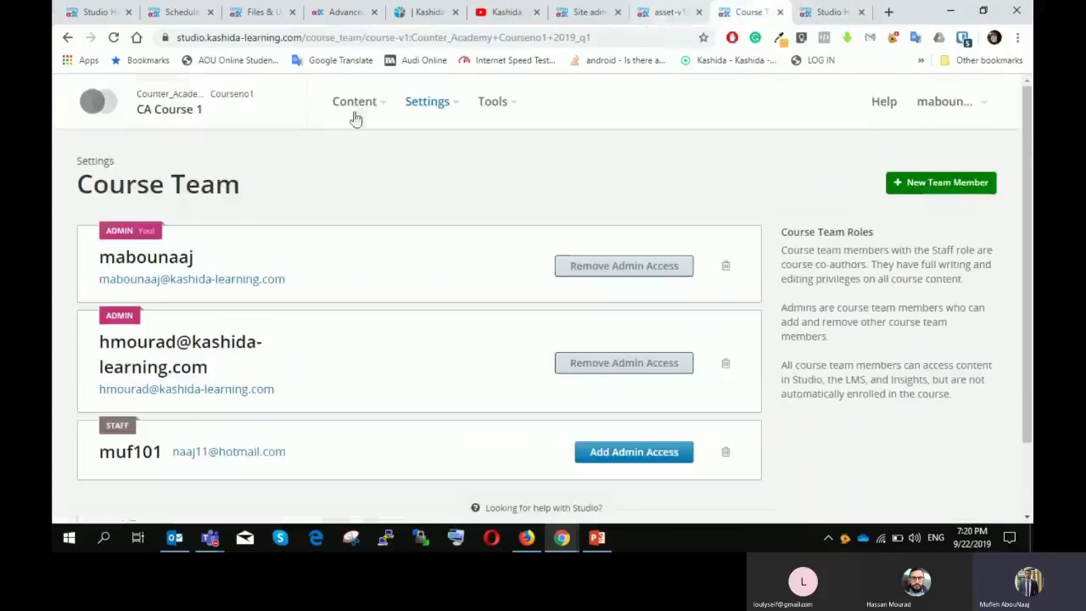
click(424, 103)
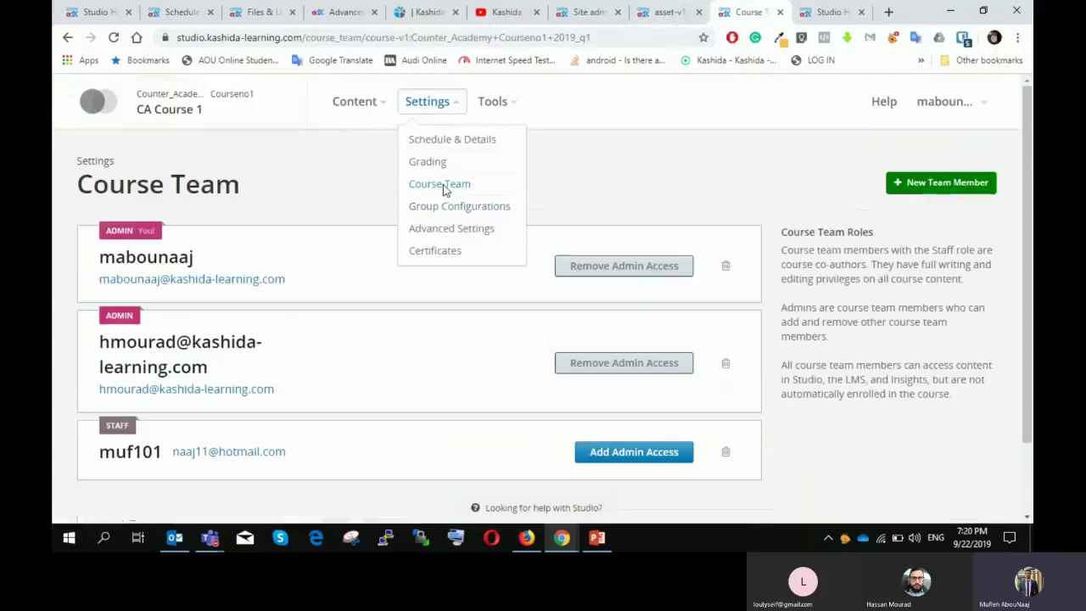
click(442, 190)
scroll(381, 247, down, 1)
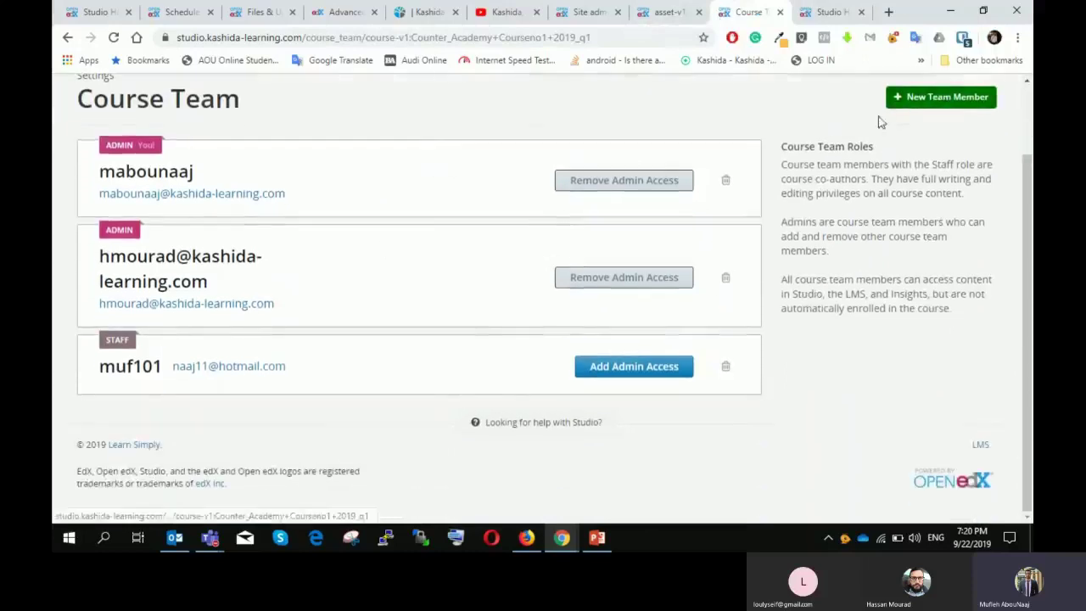
Step: Reload Studio Home, then load the LMS dashboard by typing its 'le' address in the address bar
click(804, 13)
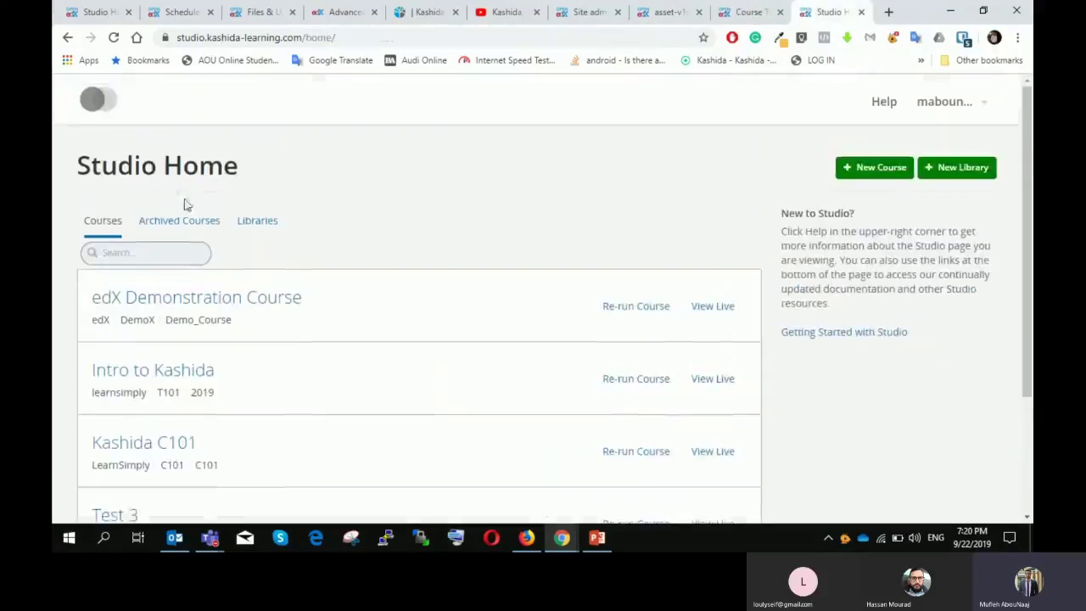
click(111, 99)
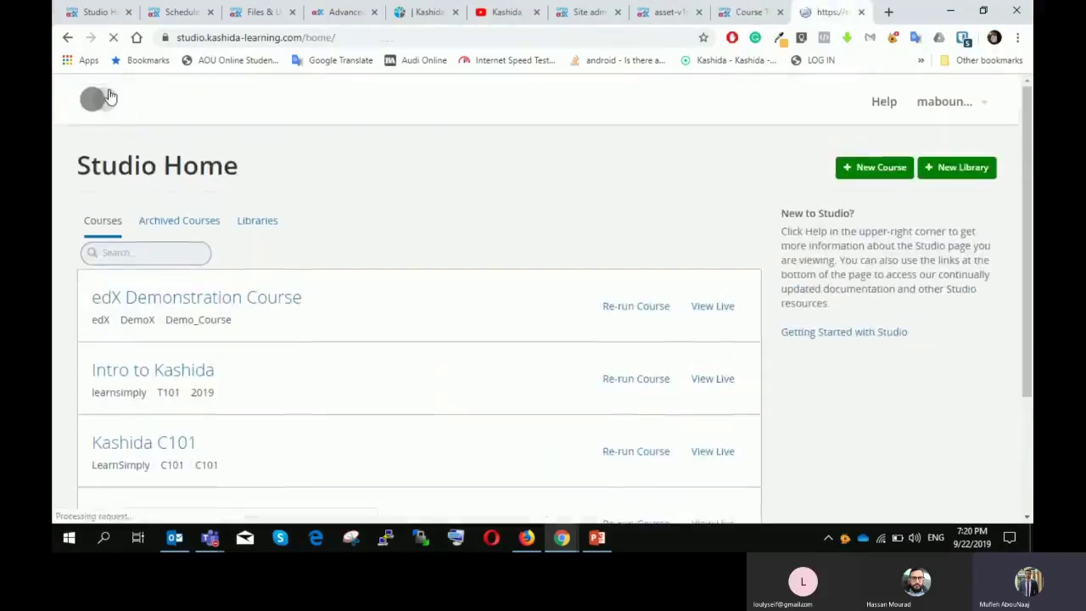
click(464, 41)
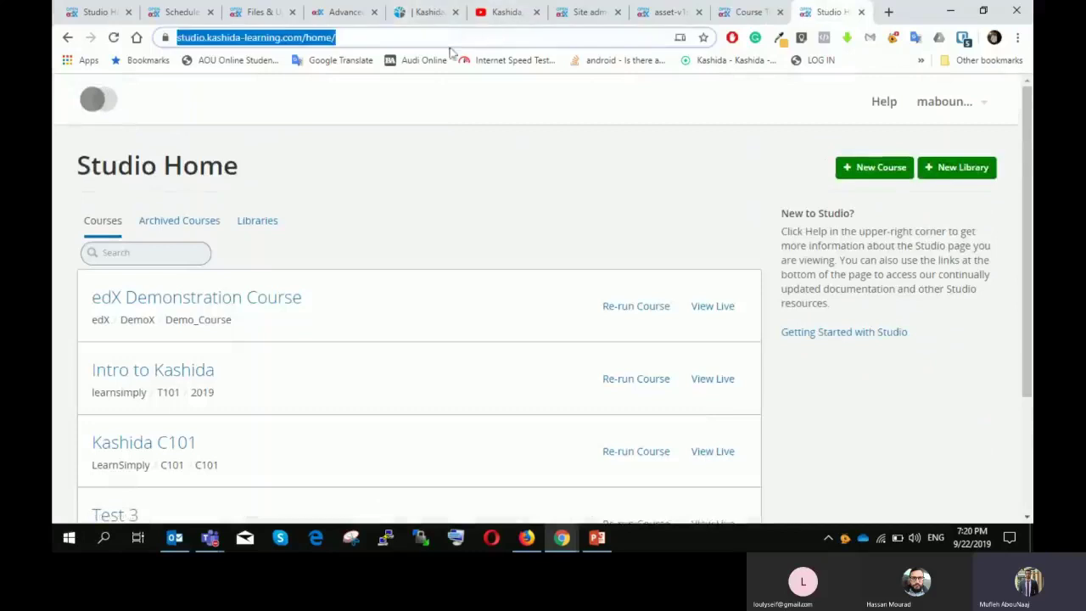
text(le)
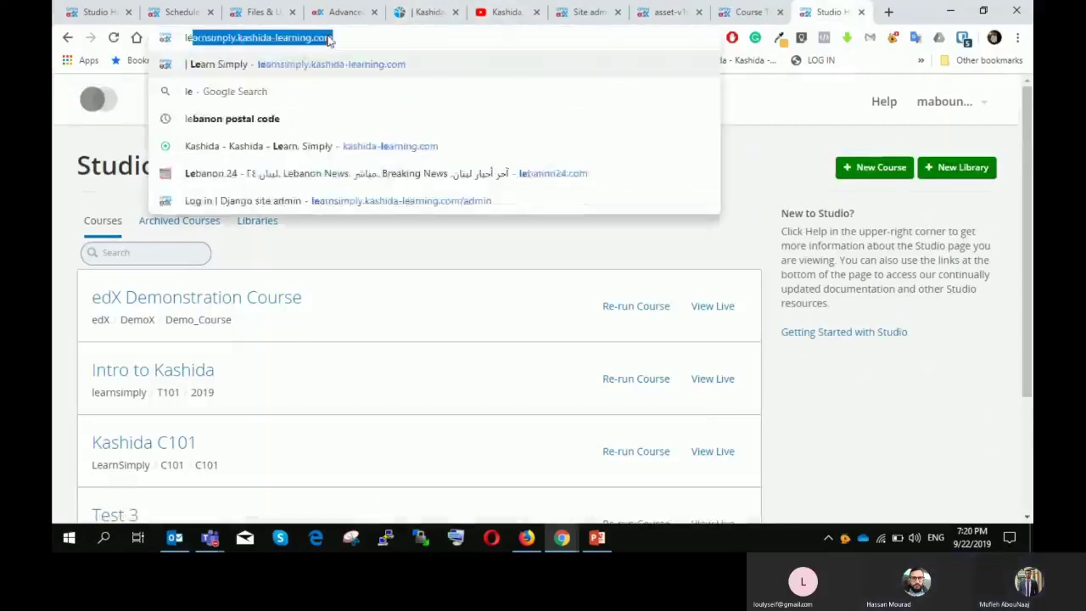
key(Return)
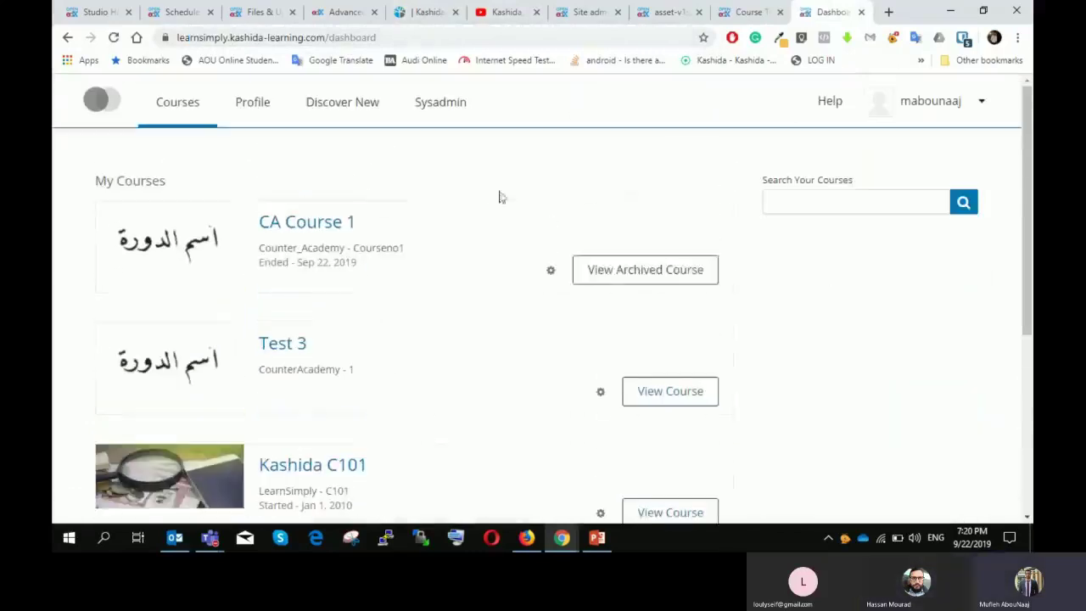
Step: Open the archived CA Course 1's Instructor Dashboard Membership panel and its staff username field
click(611, 281)
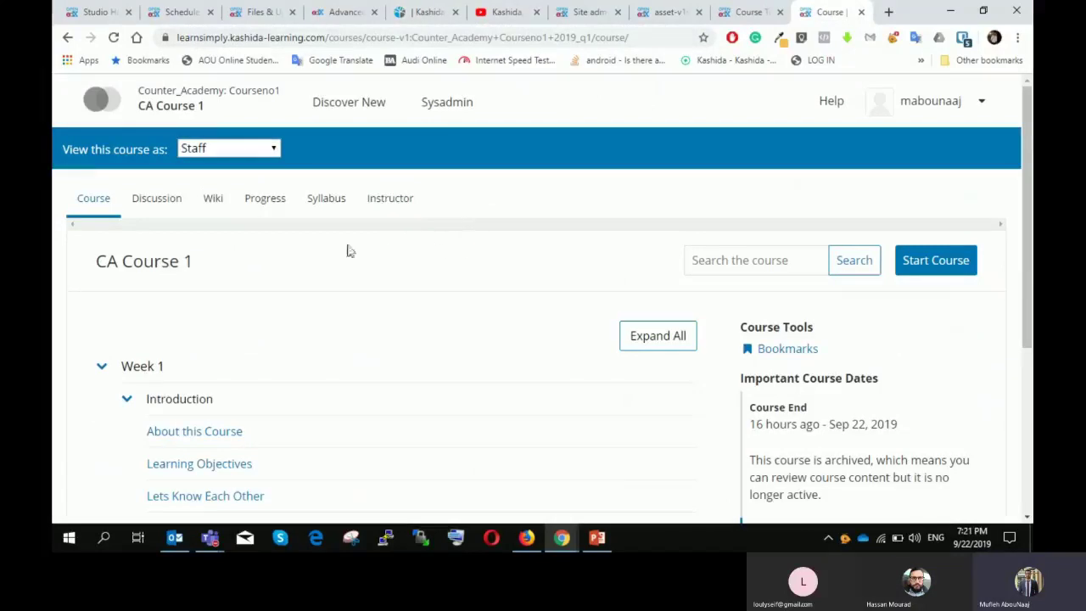
click(406, 205)
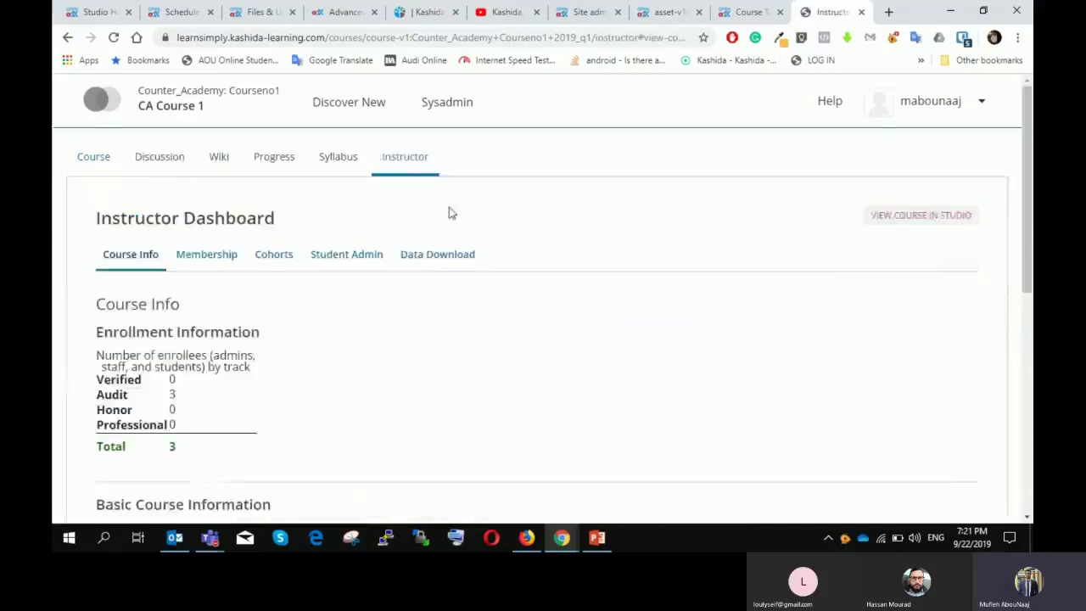
scroll(429, 211, down, 1)
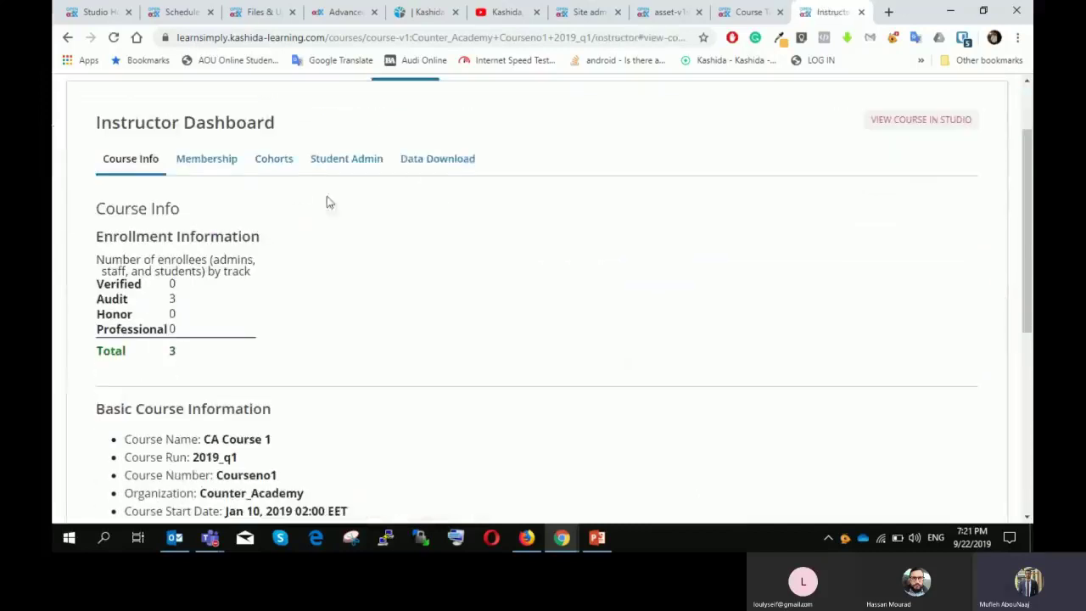
click(227, 169)
scroll(316, 197, down, 10)
scroll(180, 192, up, 1)
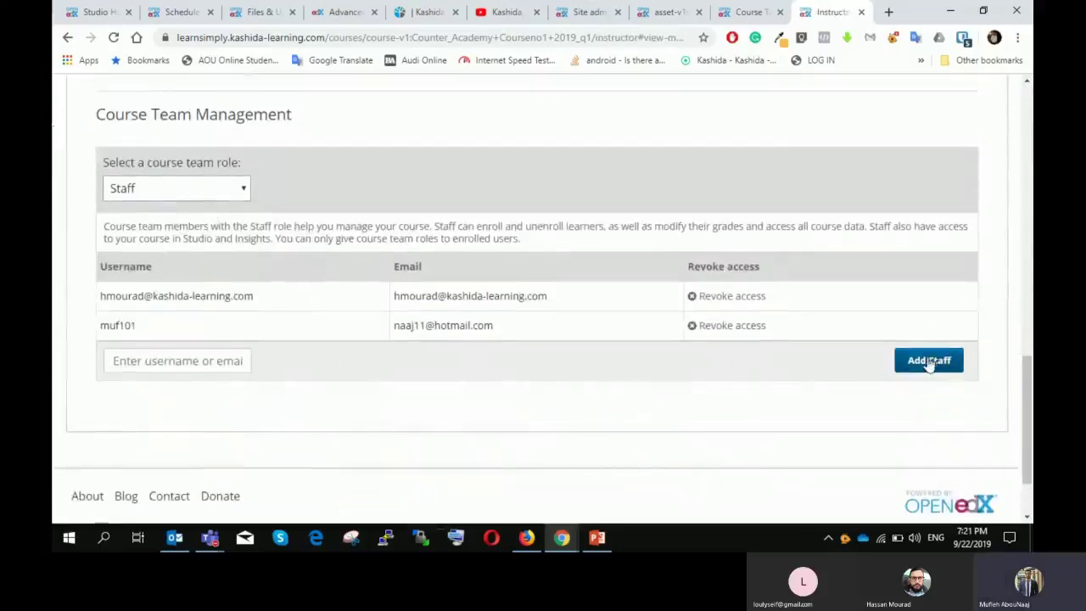
click(181, 360)
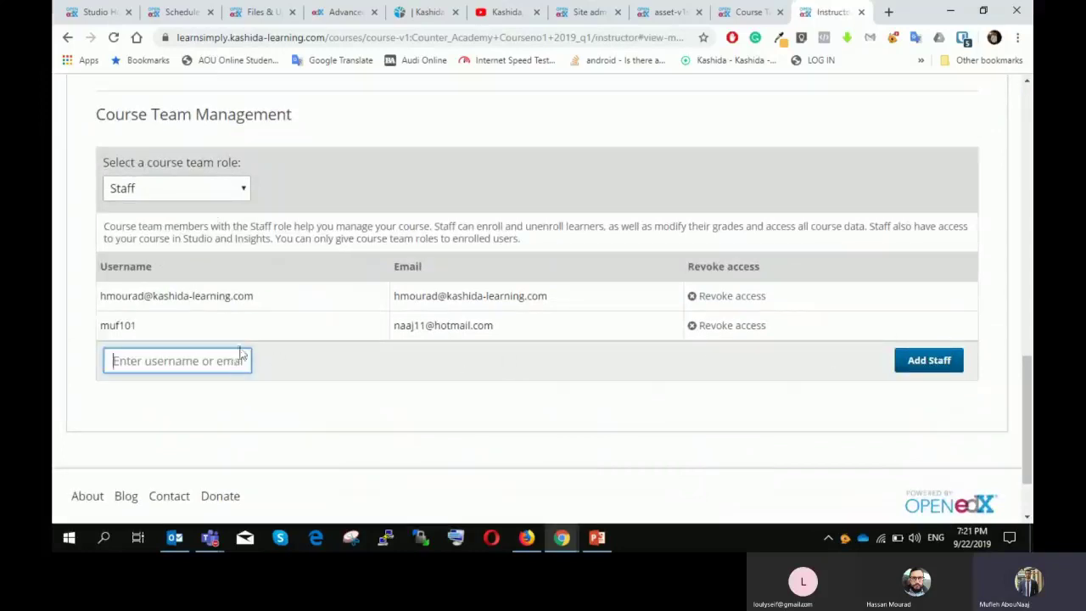
Step: Glance at the training presentation, then return to the Studio Course Team page
scroll(429, 291, up, 4)
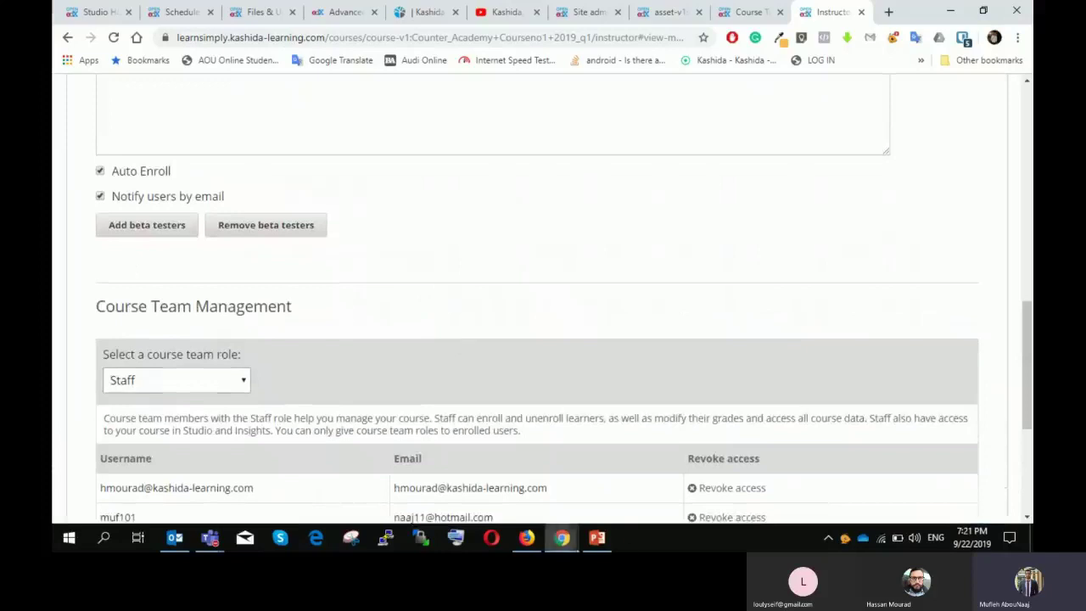
click(597, 534)
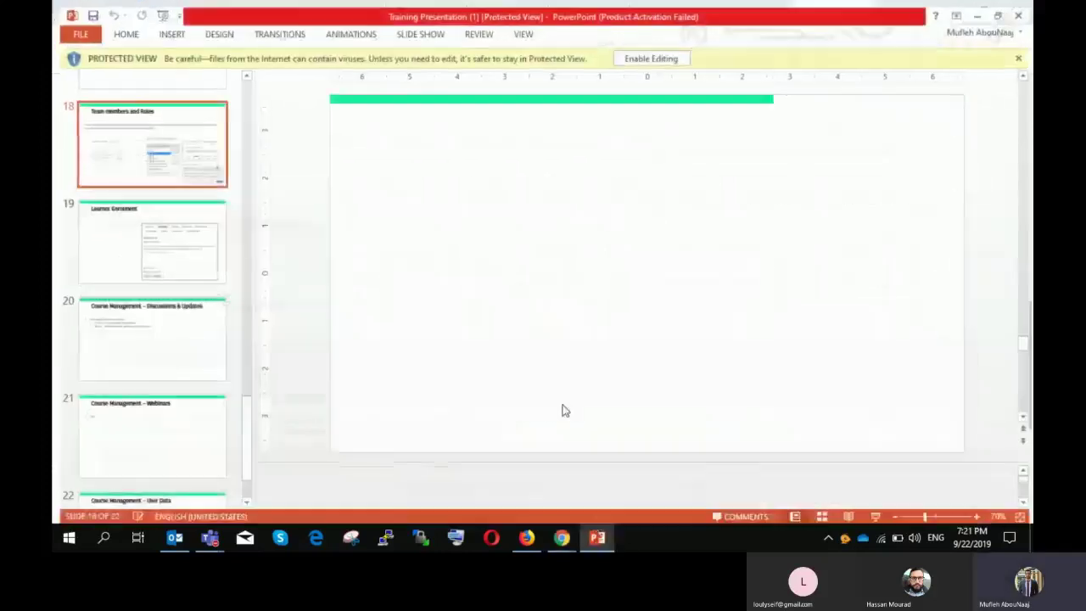
click(601, 540)
scroll(334, 246, up, 10)
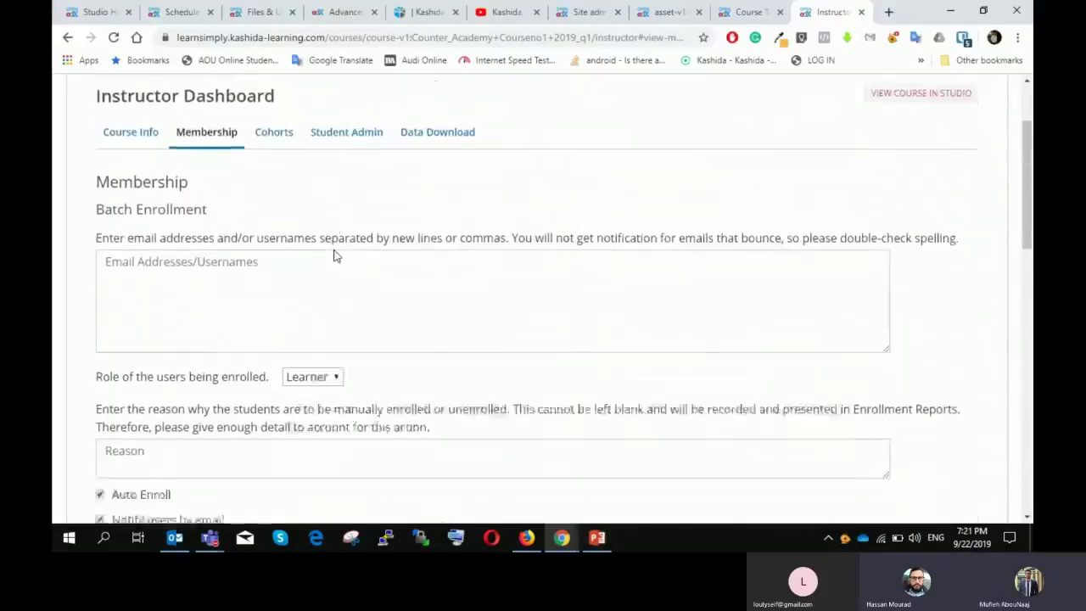
scroll(334, 252, down, 1)
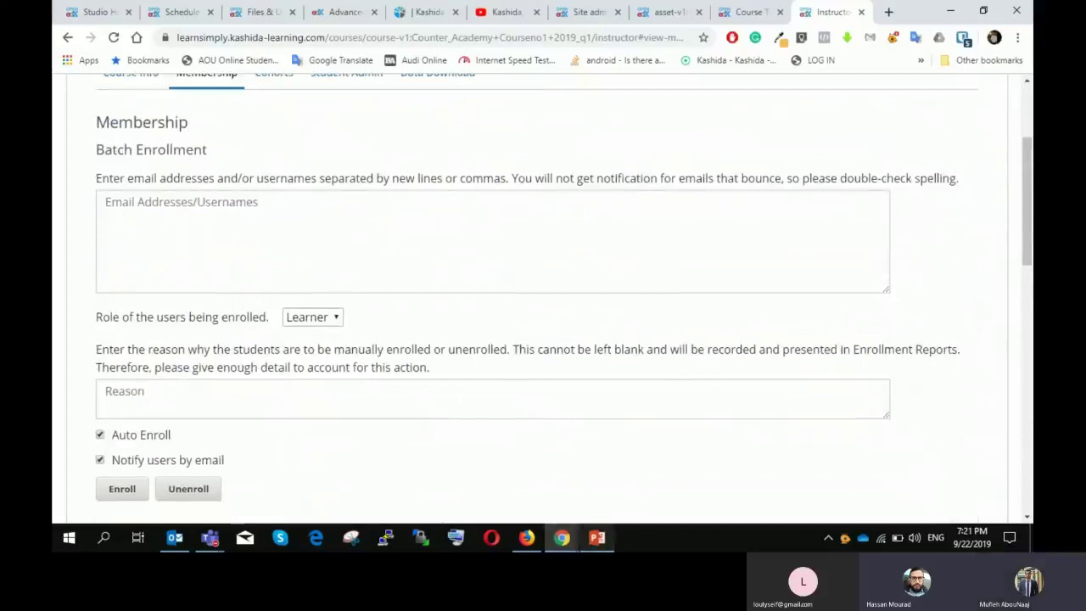
click(753, 11)
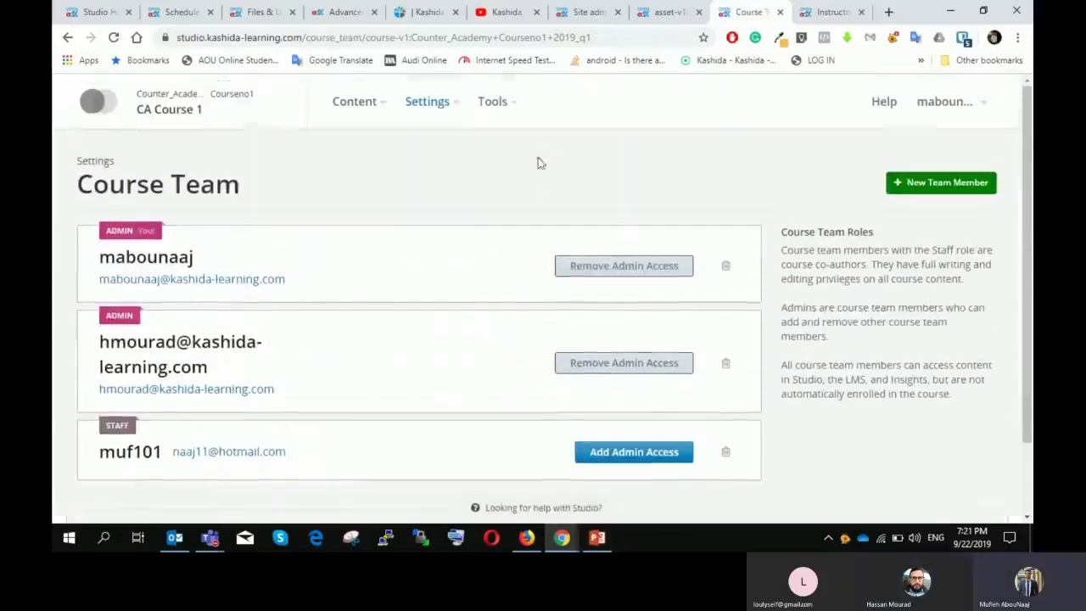
Step: Review CA Course 1's Grading settings: Fail 0–50, Pass 50–100, 00:00 grace period, and assignment types
click(447, 102)
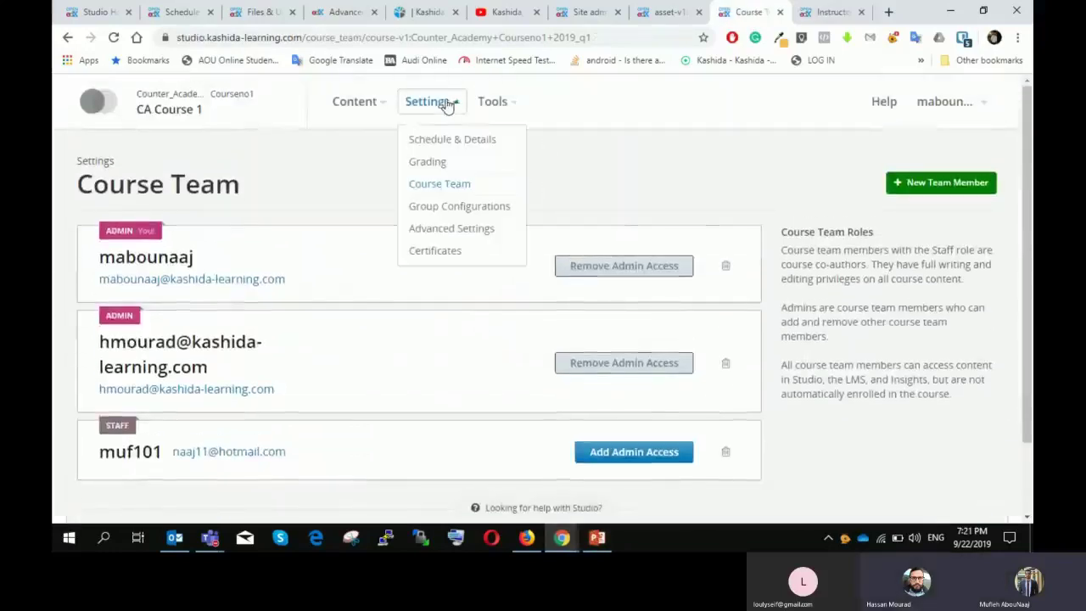
click(441, 164)
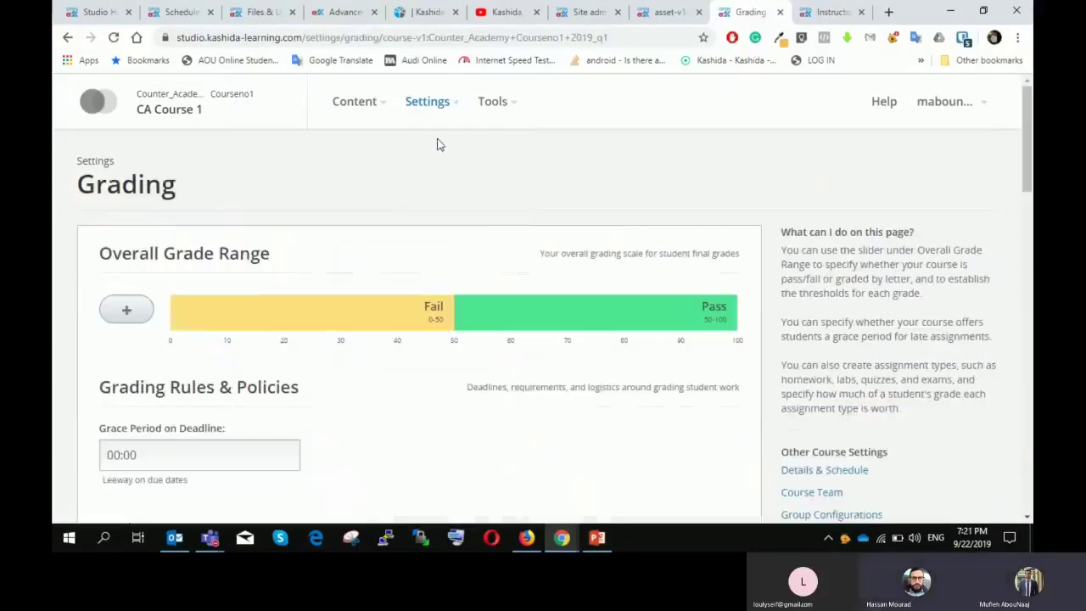
scroll(475, 166, down, 1)
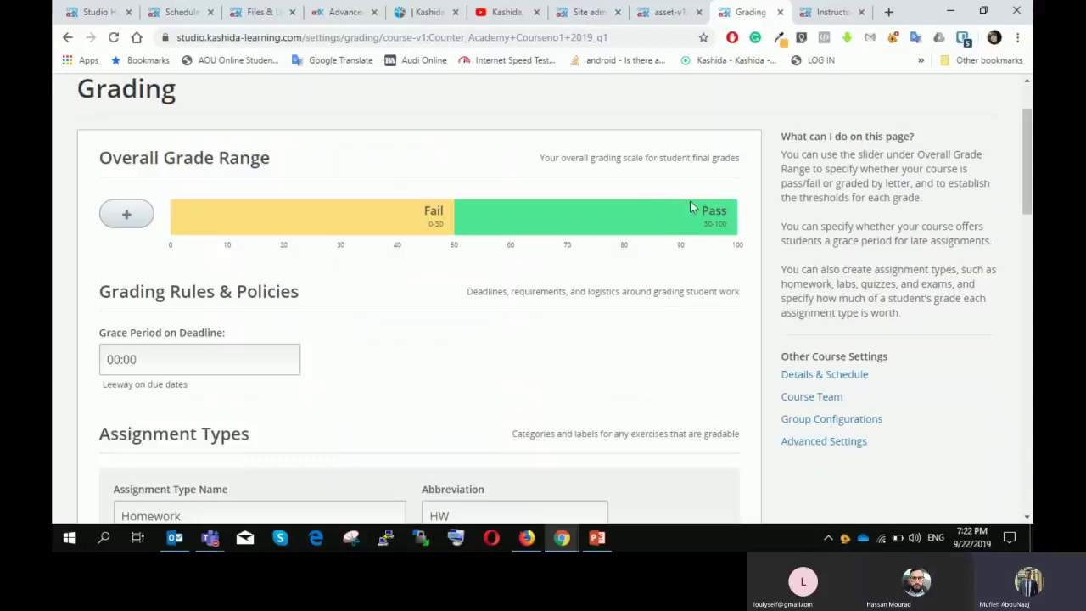
scroll(687, 206, down, 2)
scroll(683, 205, up, 3)
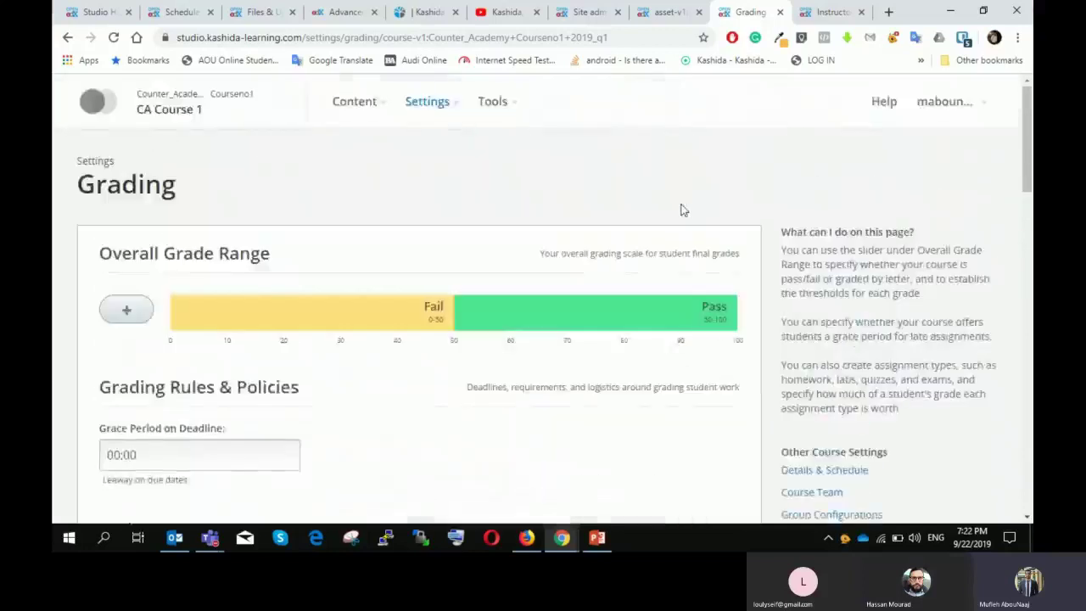
scroll(685, 210, down, 10)
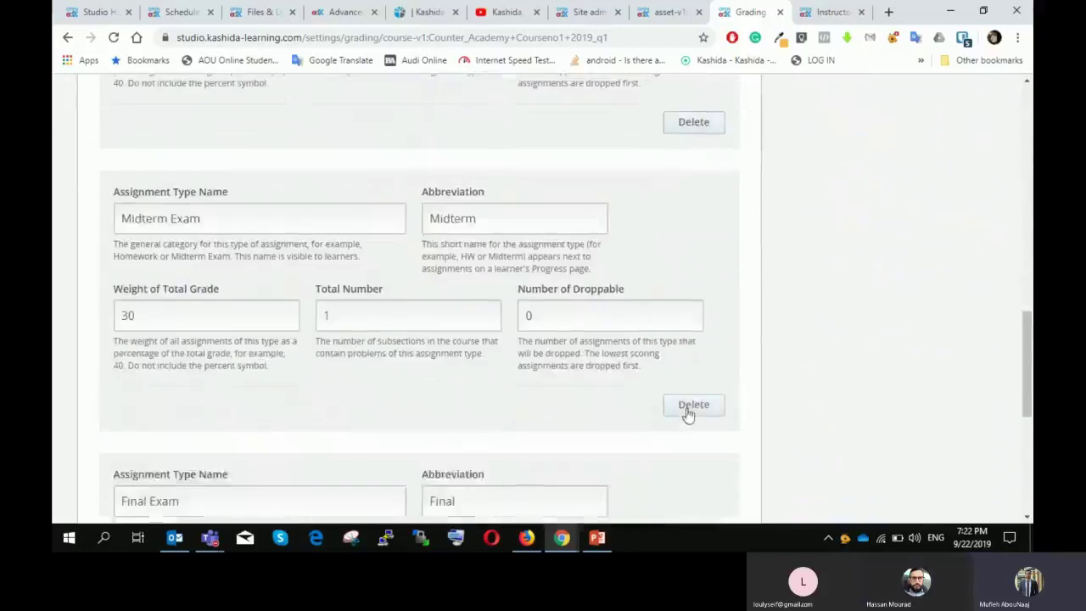
Step: Delete the Midterm Exam assignment type and add a third and fourth grade (C) to the range
click(692, 405)
scroll(530, 313, up, 4)
scroll(530, 313, up, 10)
scroll(479, 261, down, 1)
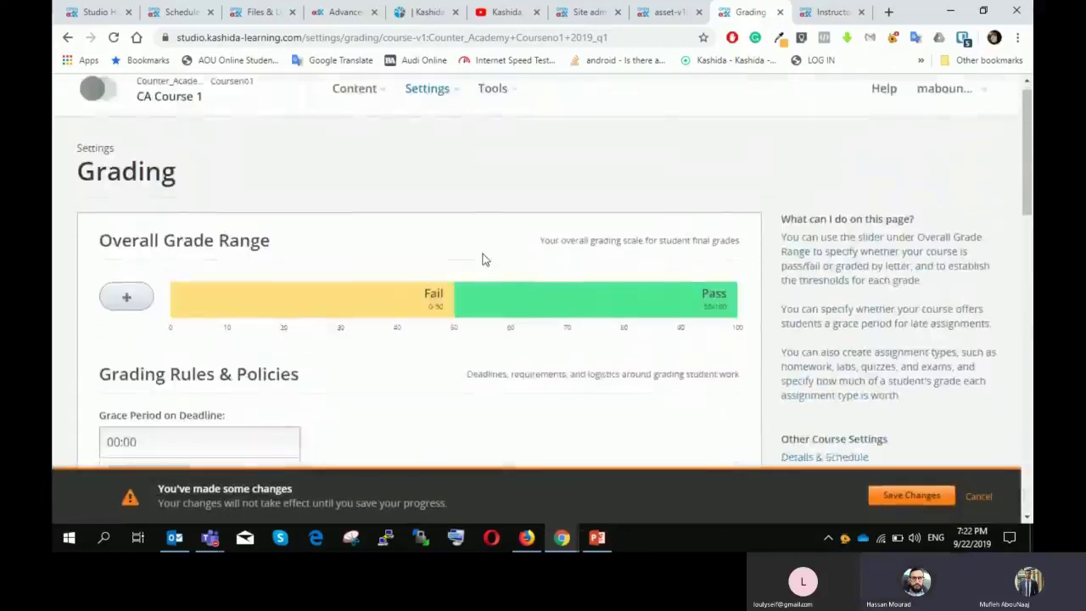
scroll(482, 259, down, 1)
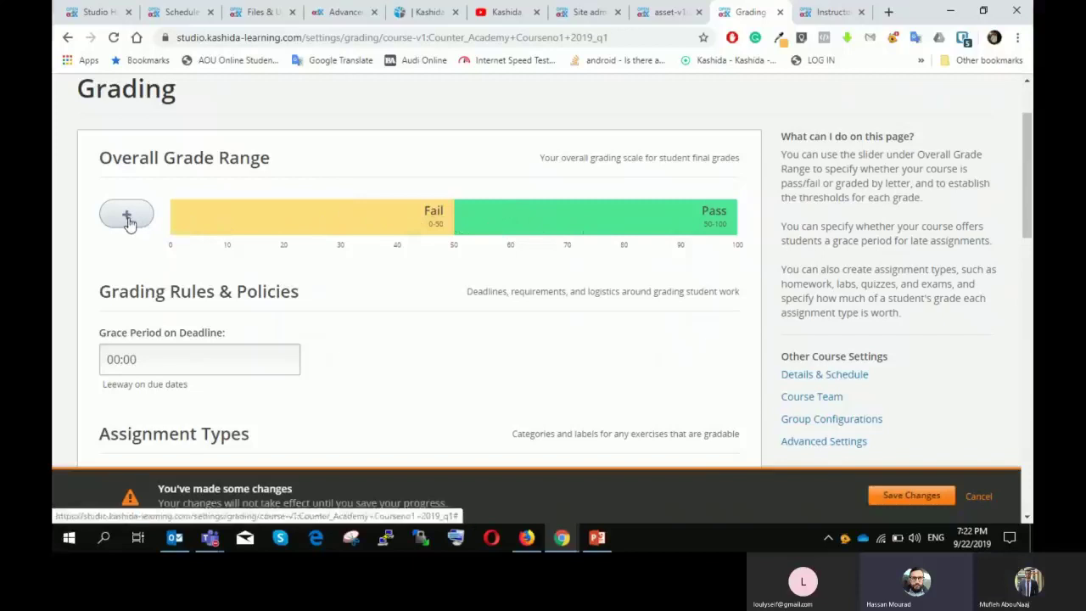
click(128, 215)
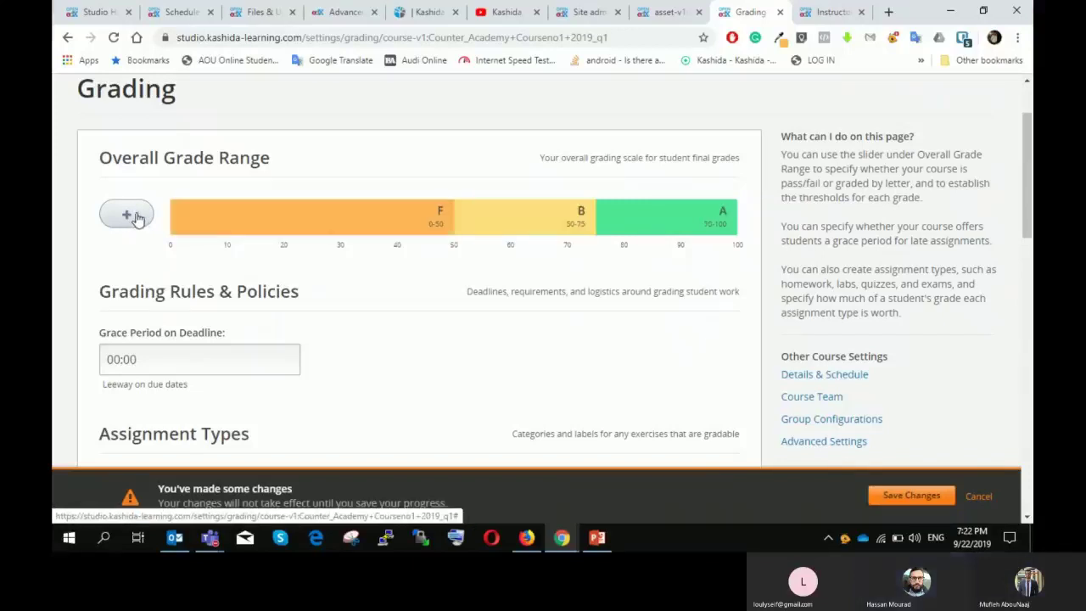
click(127, 216)
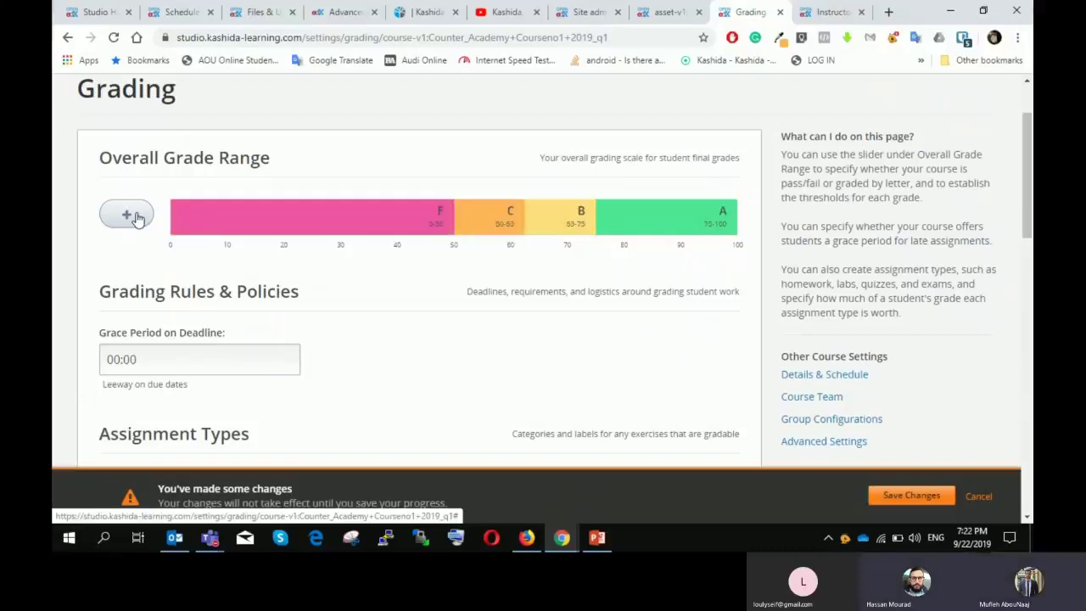
mouse_move(510, 202)
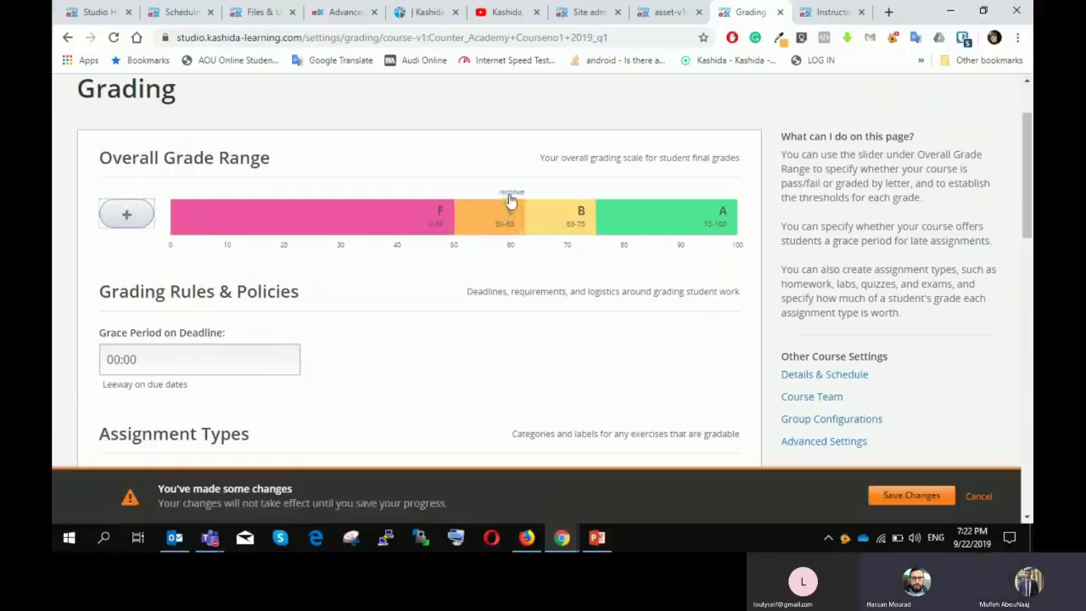
scroll(492, 237, down, 1)
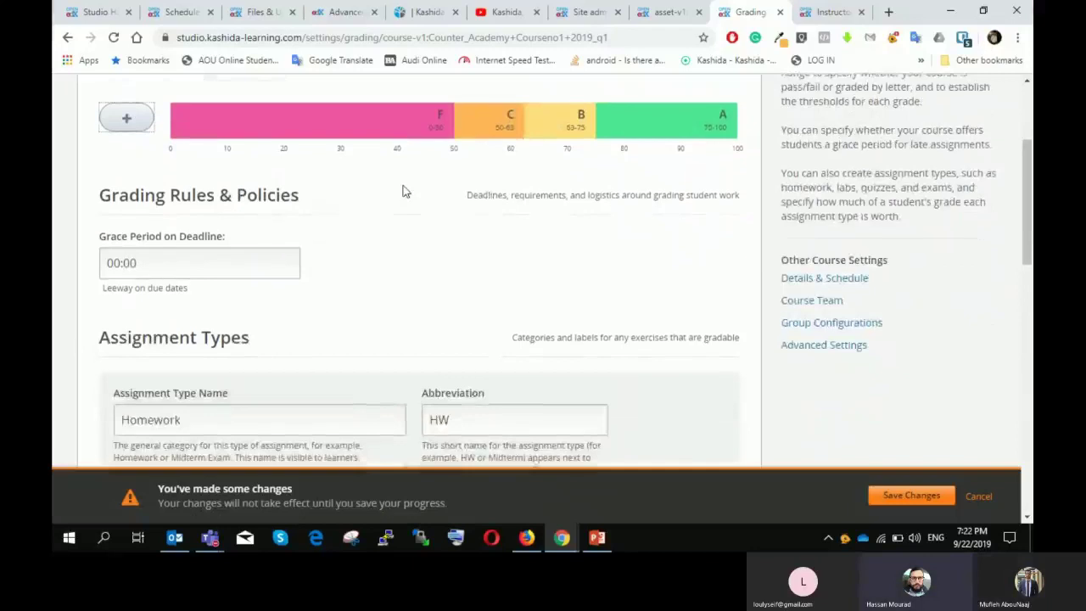
scroll(406, 192, up, 1)
scroll(405, 192, up, 1)
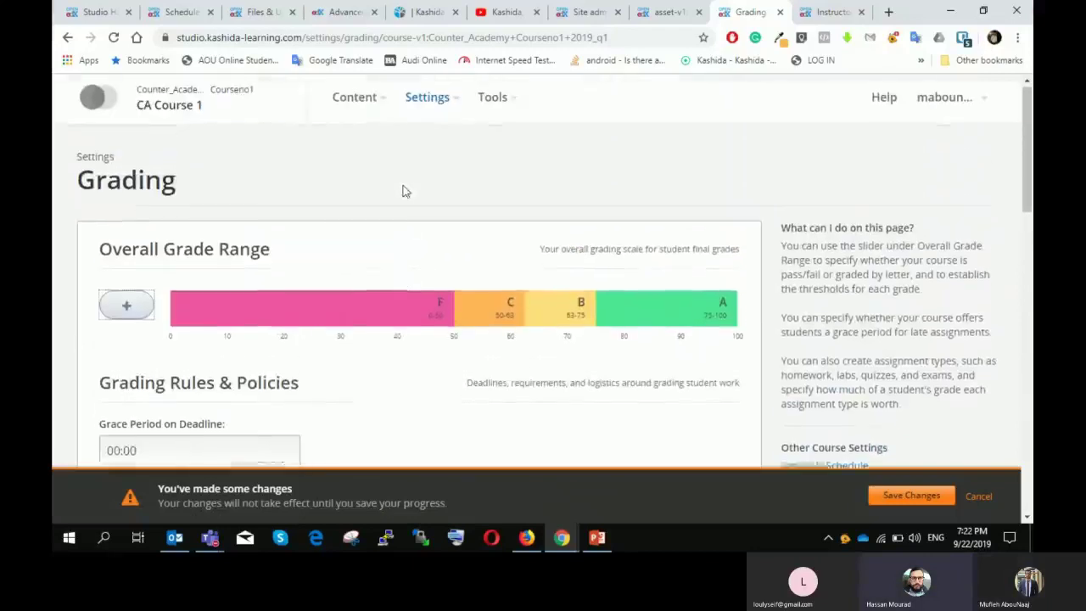
Step: Reload Grading via the Course Outline, dropping unsaved changes, and add another grade range
click(373, 107)
click(365, 141)
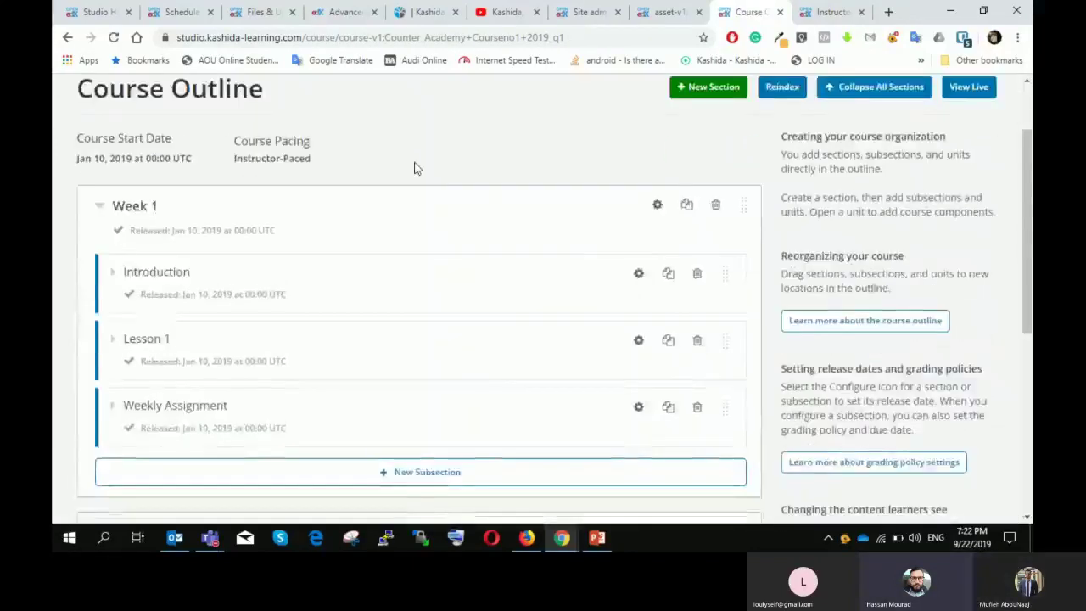
click(431, 103)
click(434, 162)
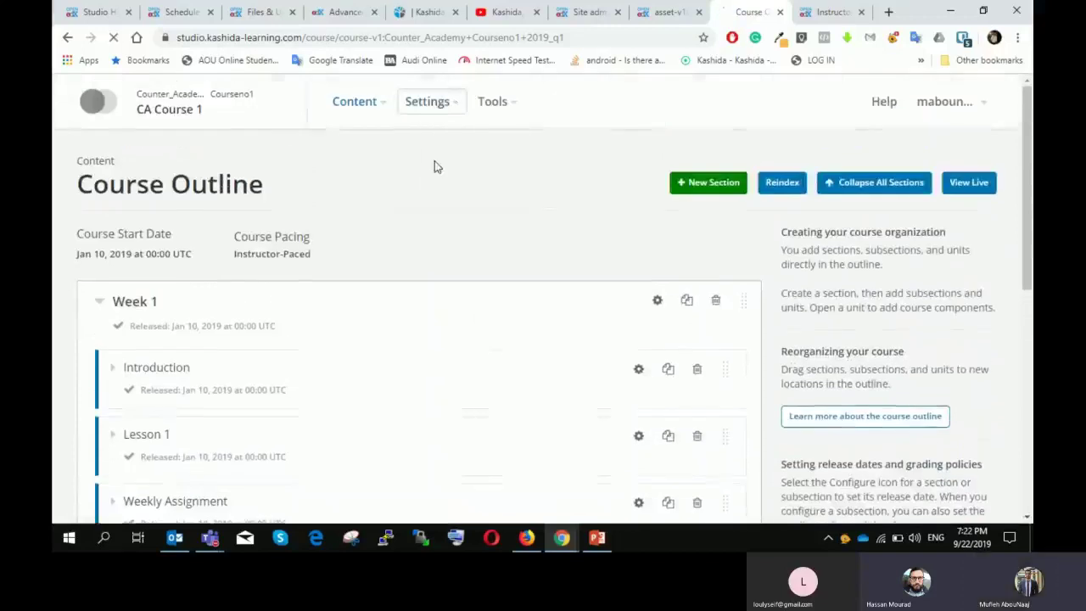
scroll(434, 166, down, 2)
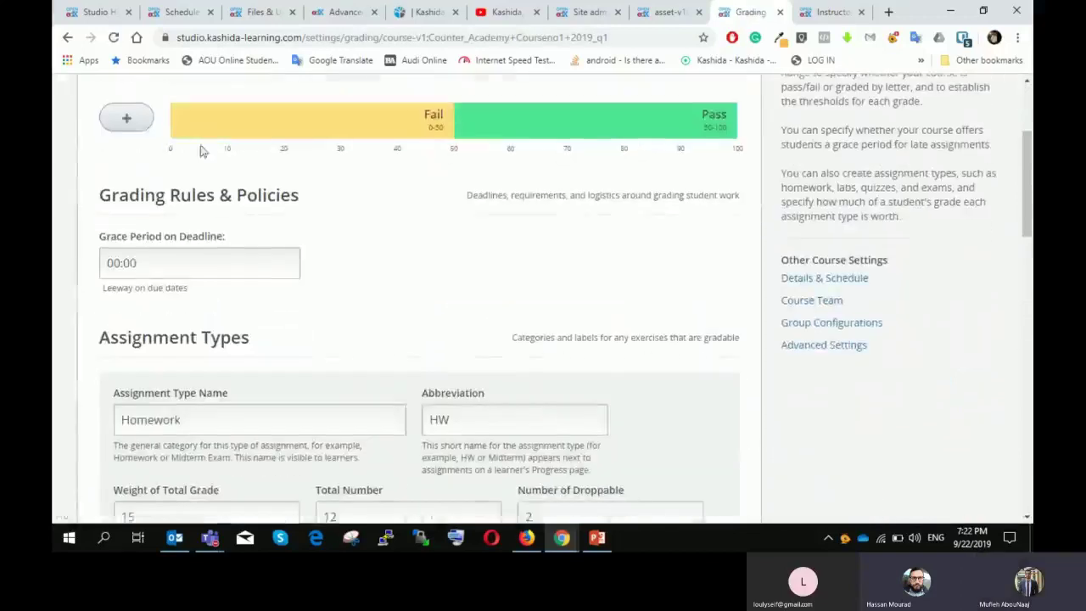
click(124, 116)
scroll(520, 218, down, 2)
Step: Add a new blank assignment type below Final Exam in the Assignment Types list
scroll(520, 218, down, 1)
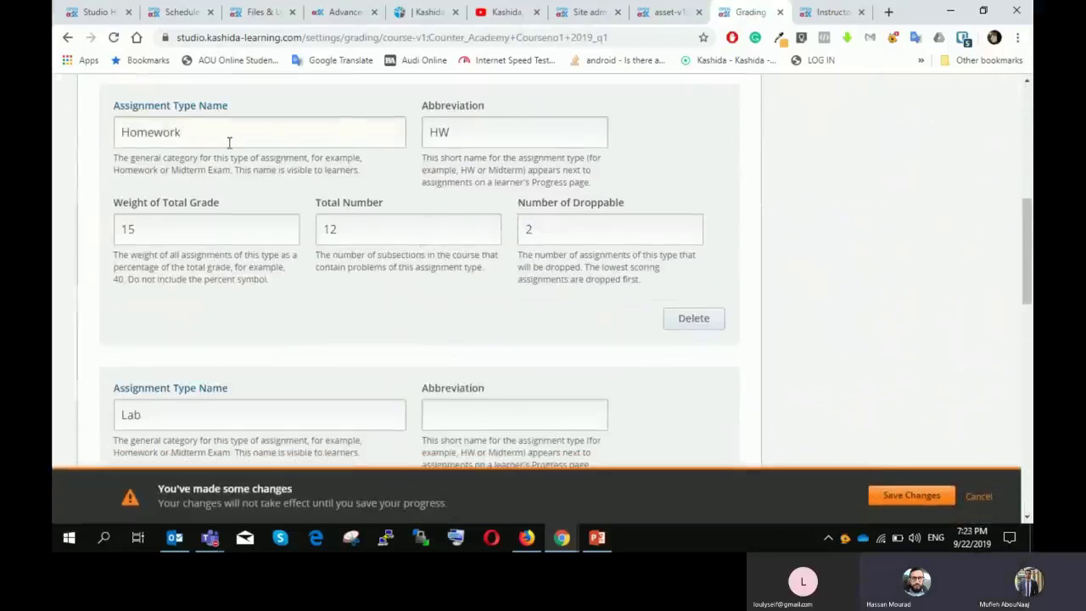
scroll(377, 164, up, 1)
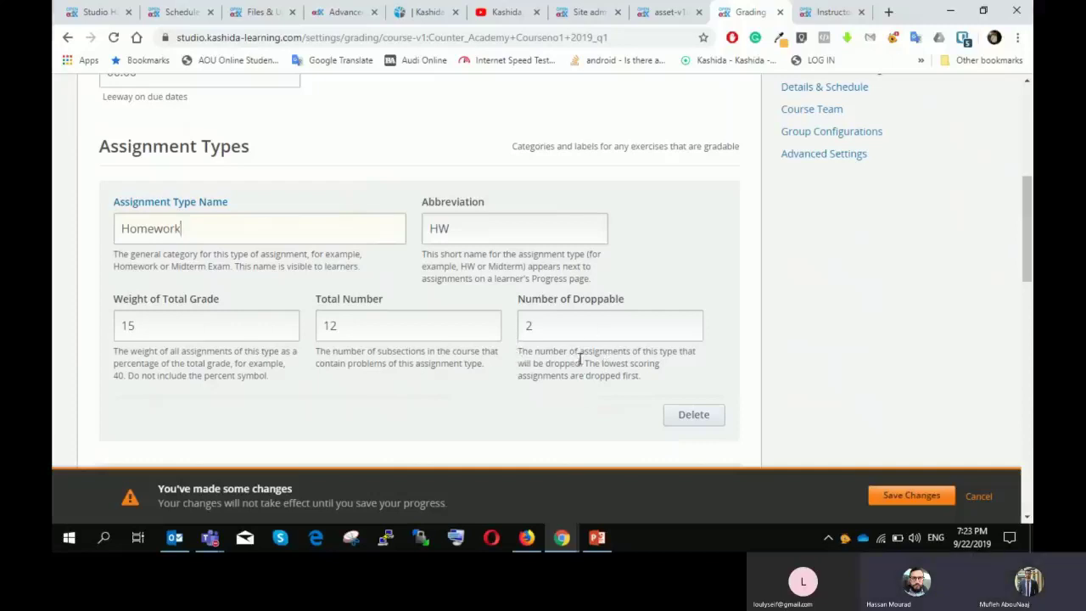
scroll(483, 297, up, 5)
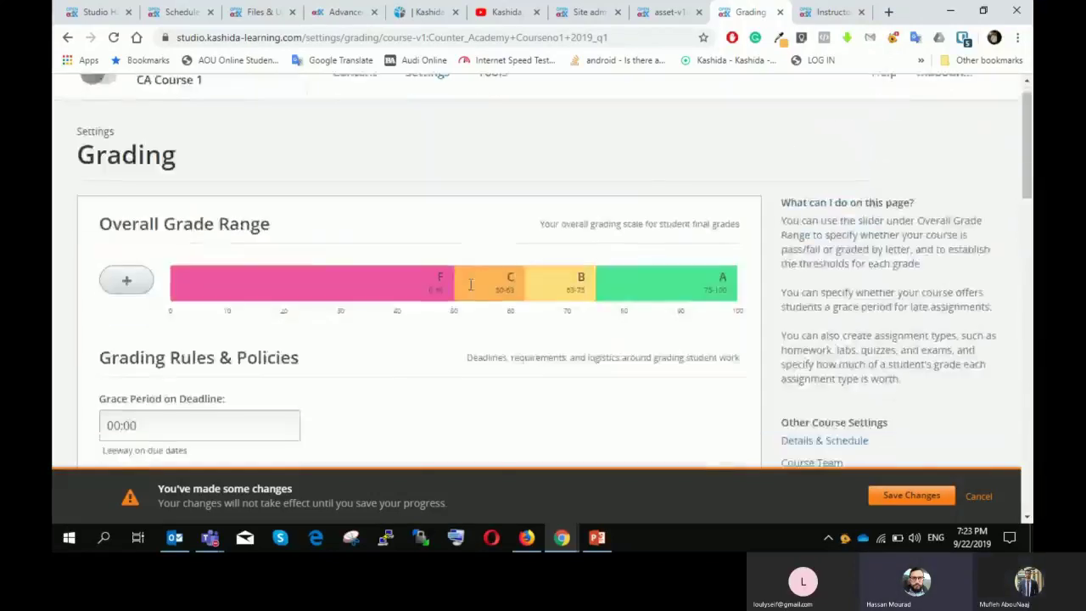
scroll(471, 289, down, 15)
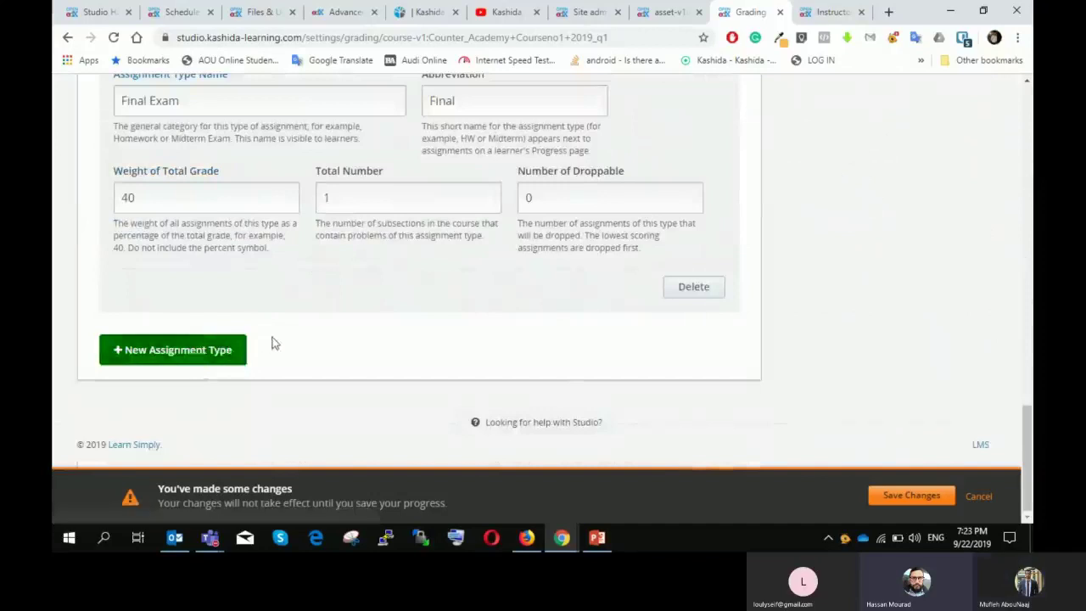
scroll(270, 343, up, 1)
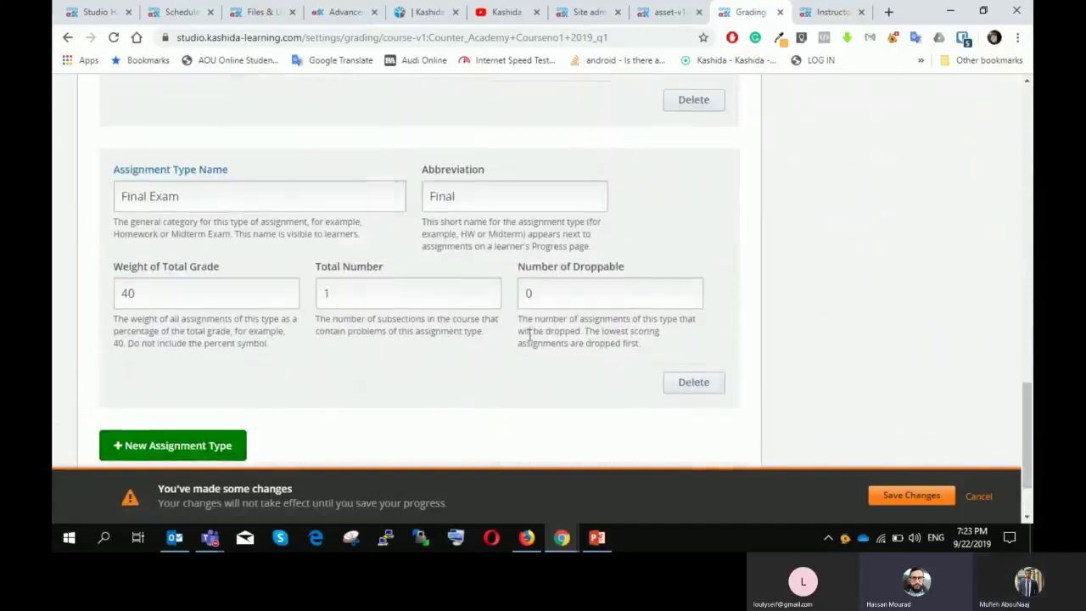
click(212, 447)
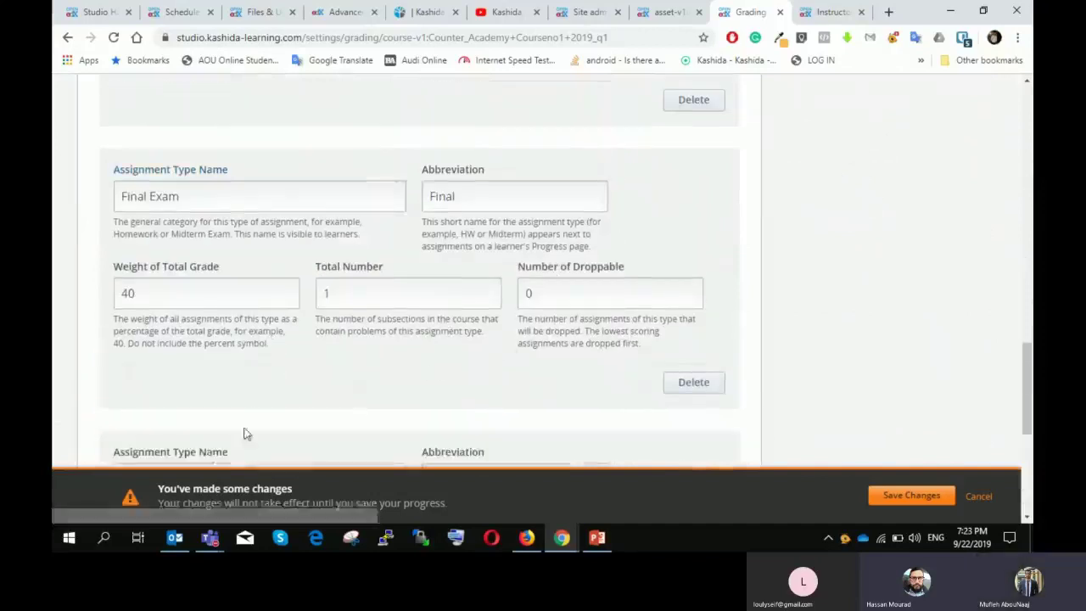
scroll(381, 331, down, 3)
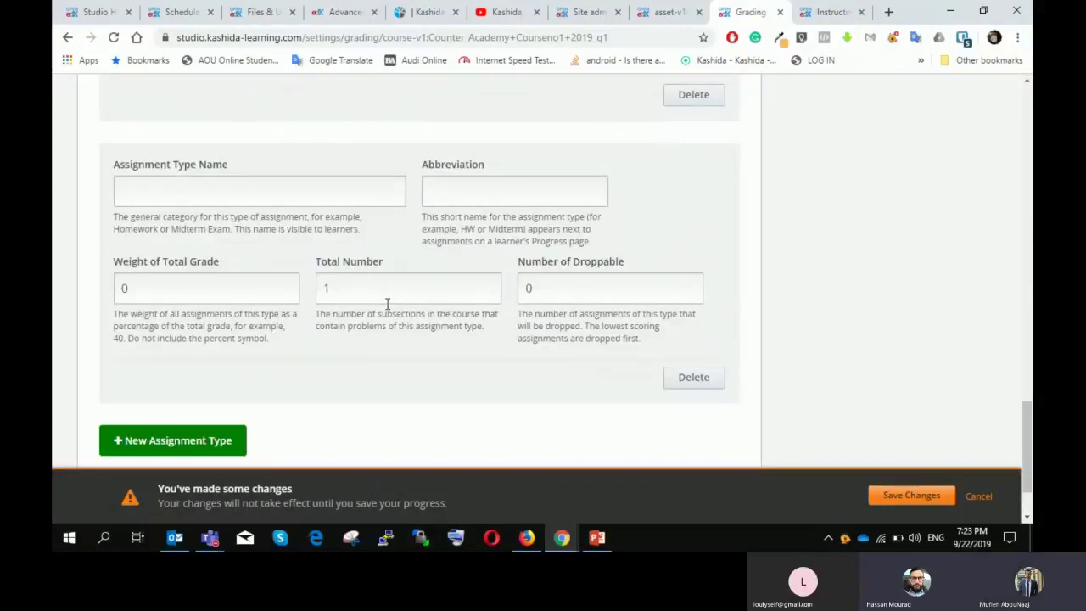
scroll(387, 304, up, 3)
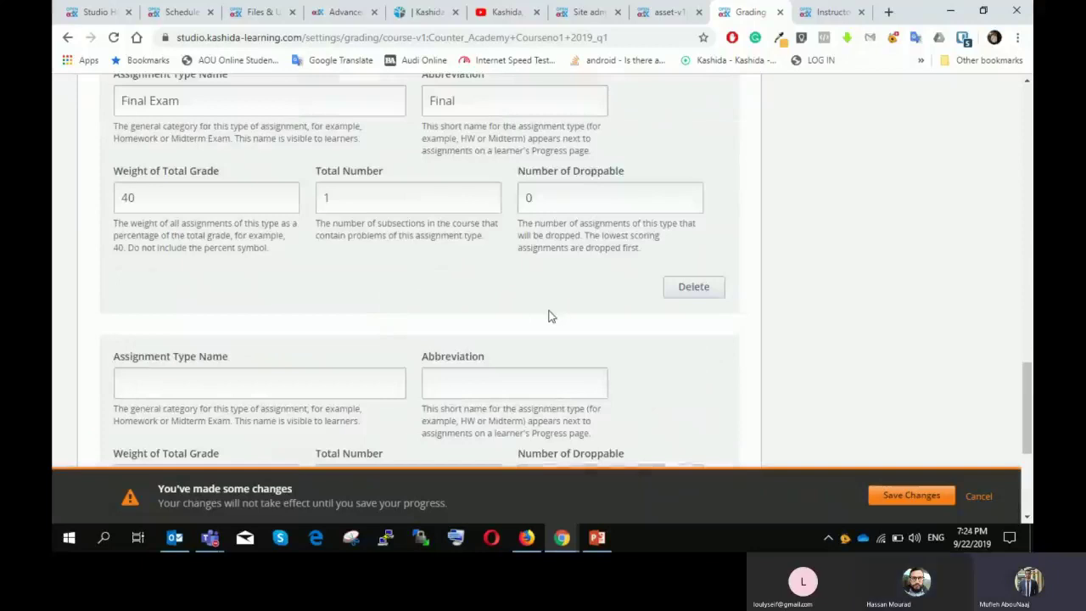
scroll(553, 316, up, 10)
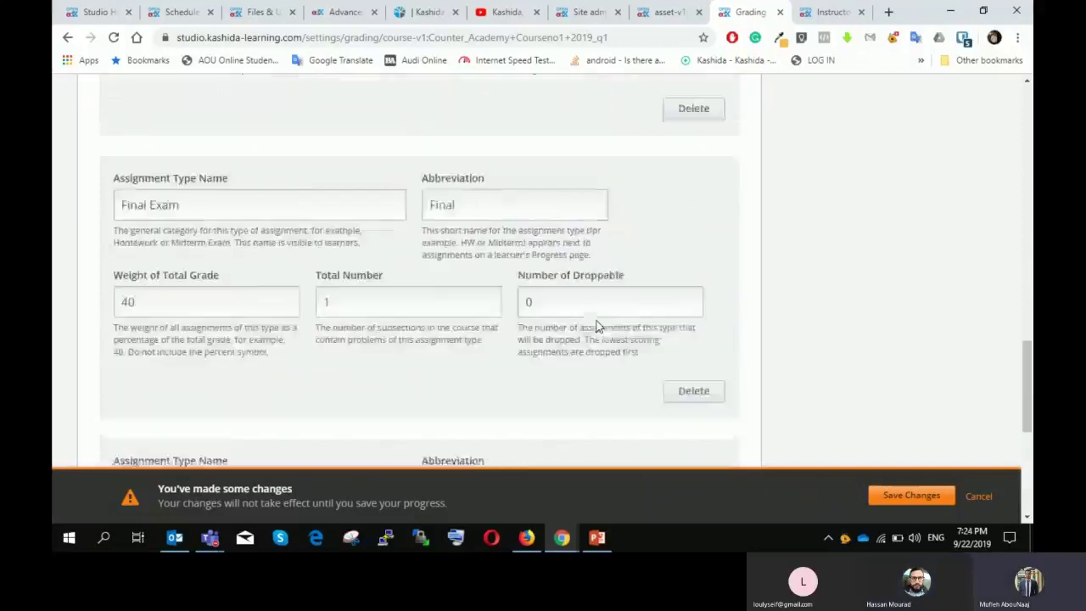
Step: Remove the C and B grades so the scale is just Fail 0–50 and Pass 50–100
scroll(542, 327, up, 3)
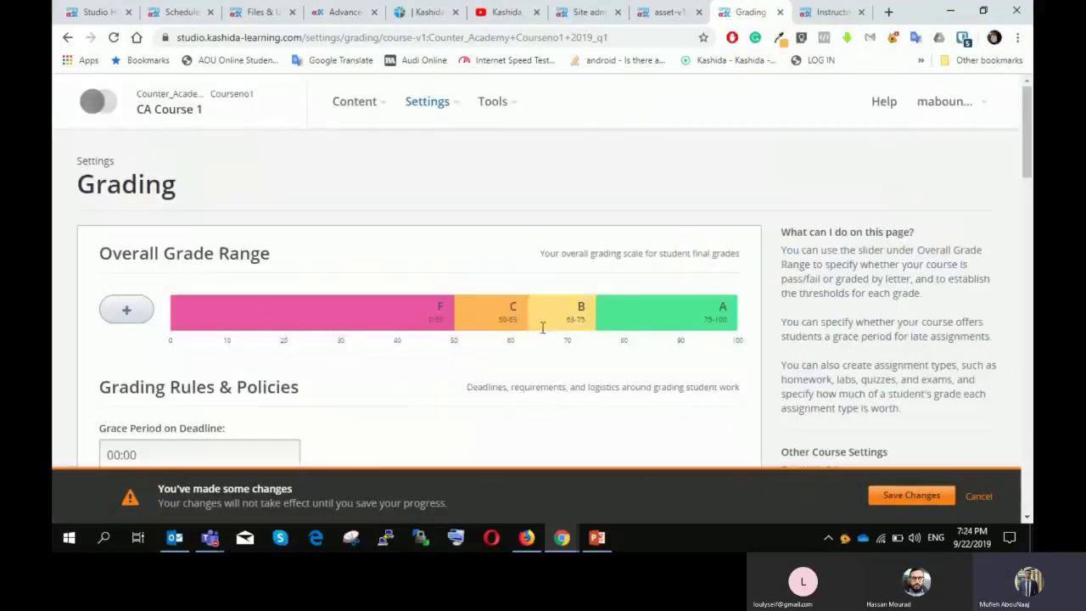
click(511, 289)
mouse_move(582, 296)
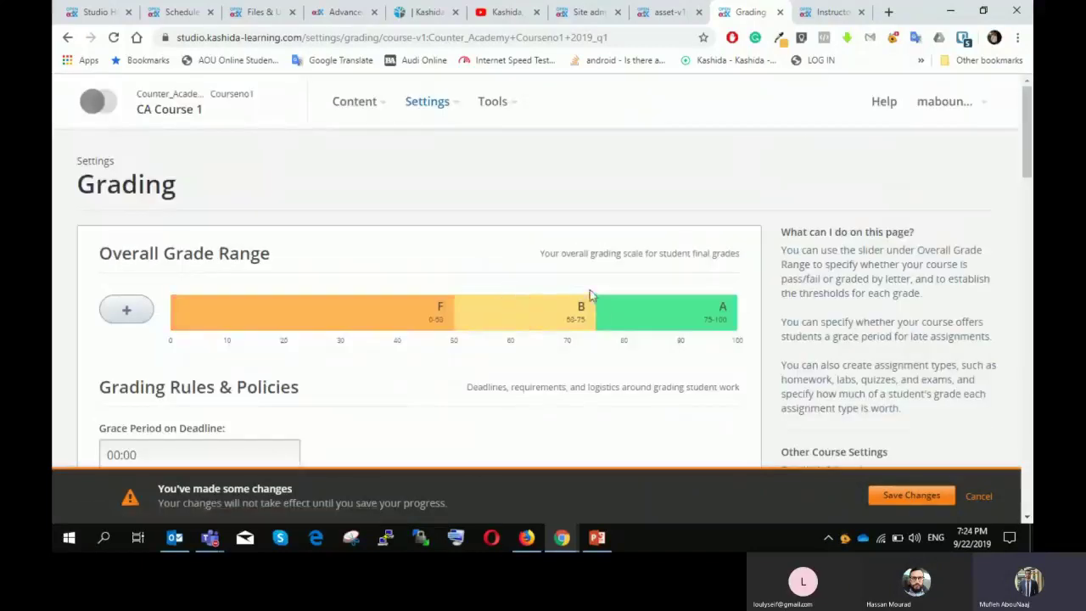
click(582, 289)
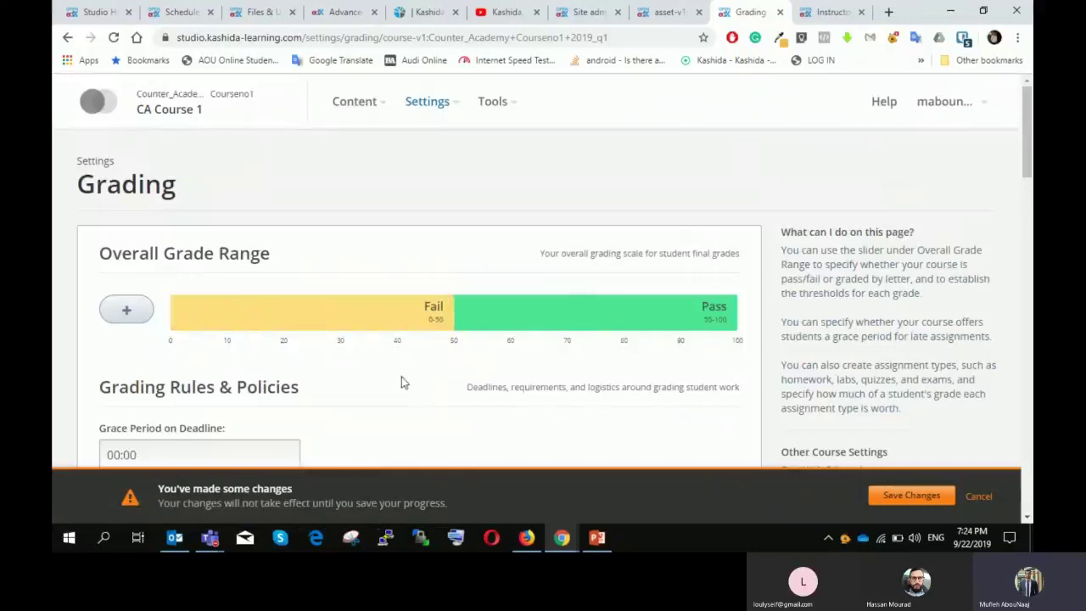
scroll(407, 339, down, 1)
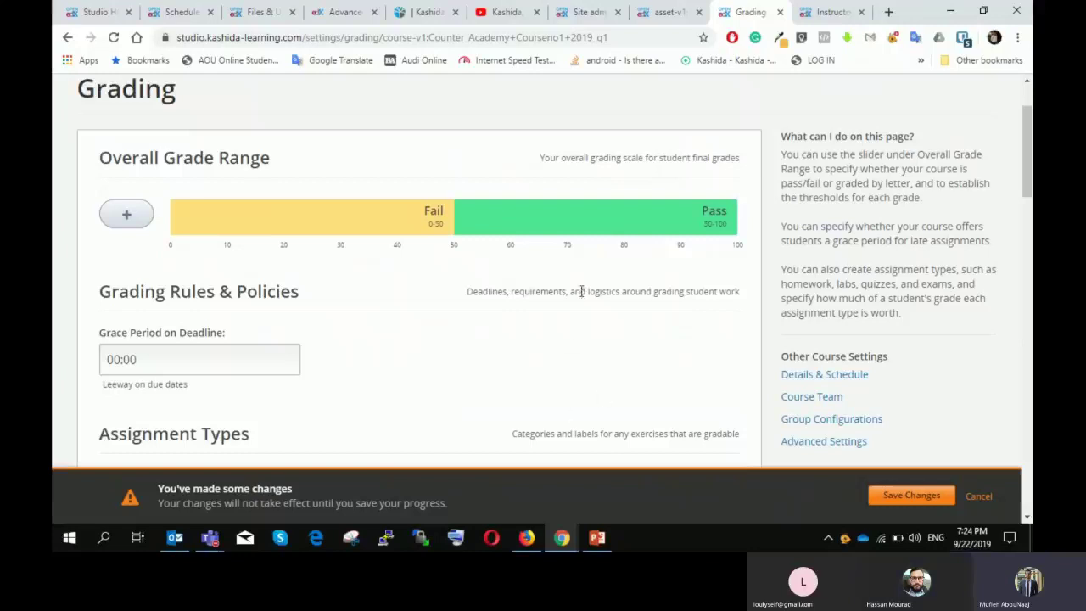
scroll(580, 291, up, 1)
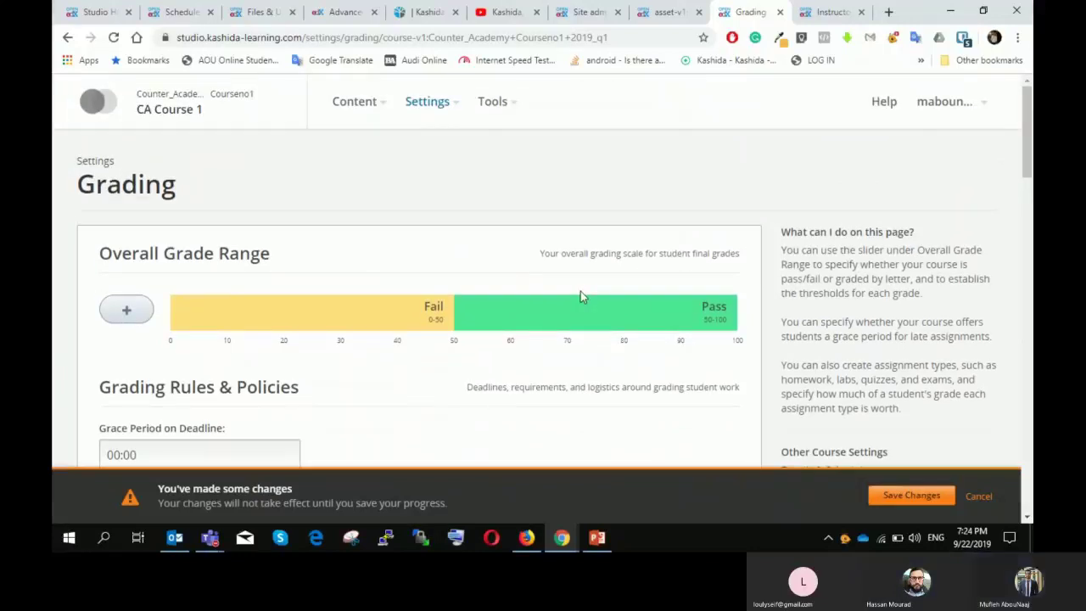
click(371, 109)
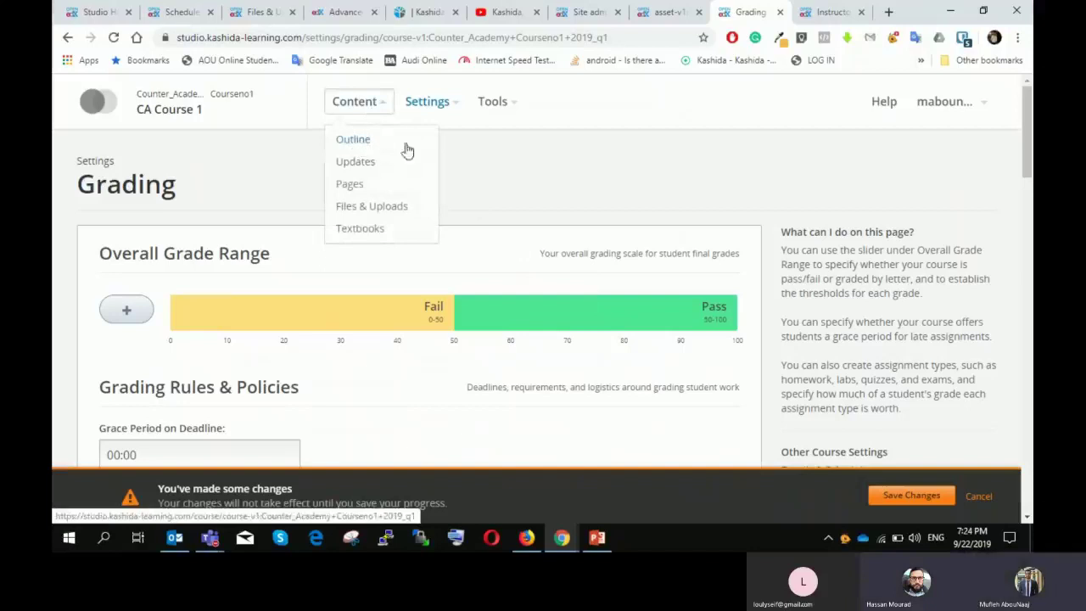
Step: Navigate to CA Course 1's Course Outline through the Content menu
click(489, 167)
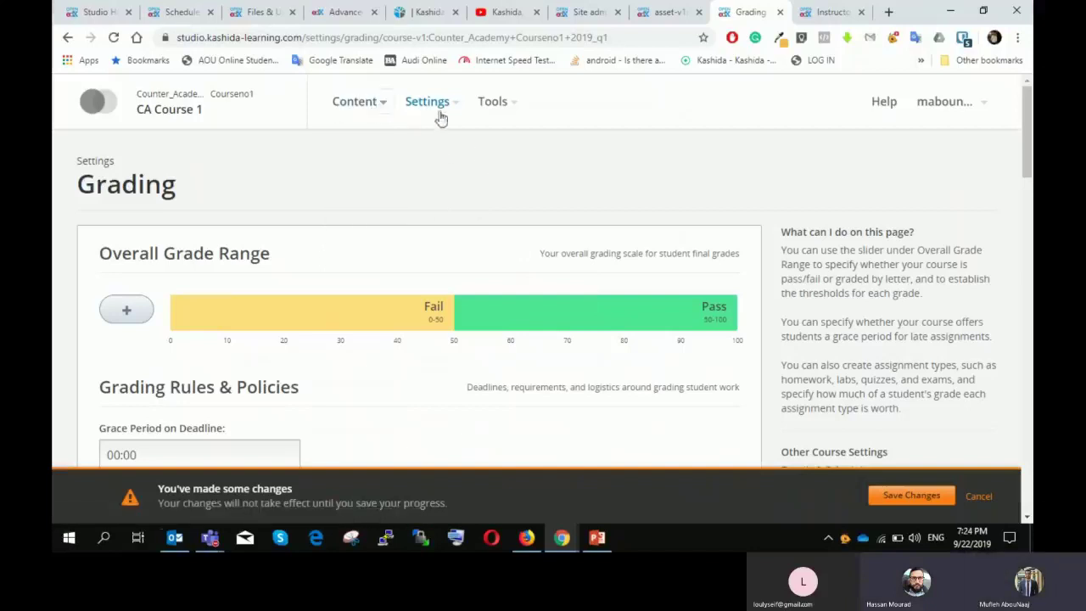
click(364, 102)
click(367, 141)
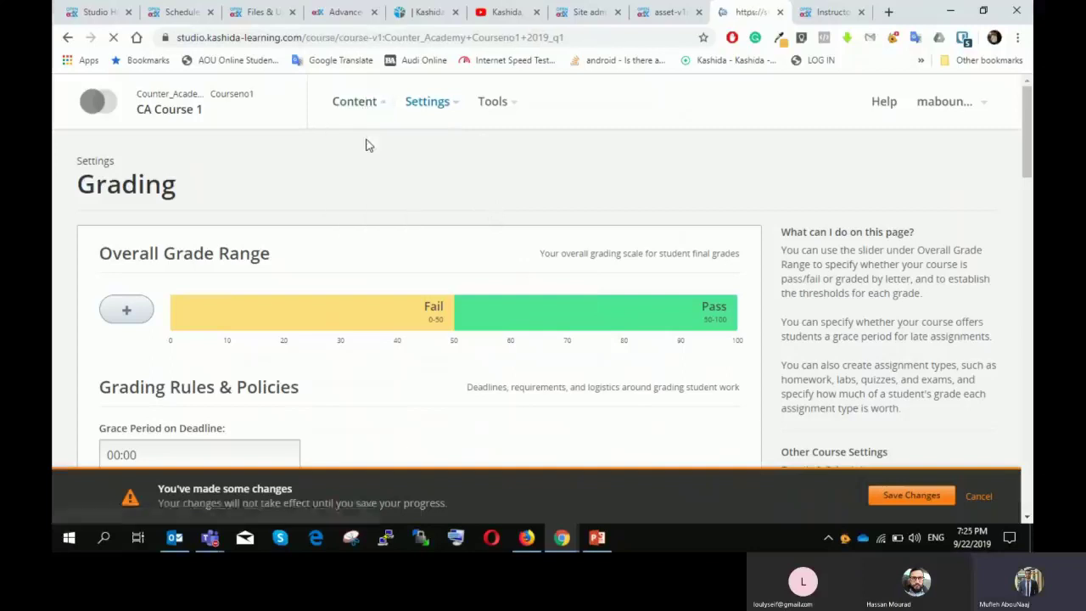
scroll(605, 262, down, 3)
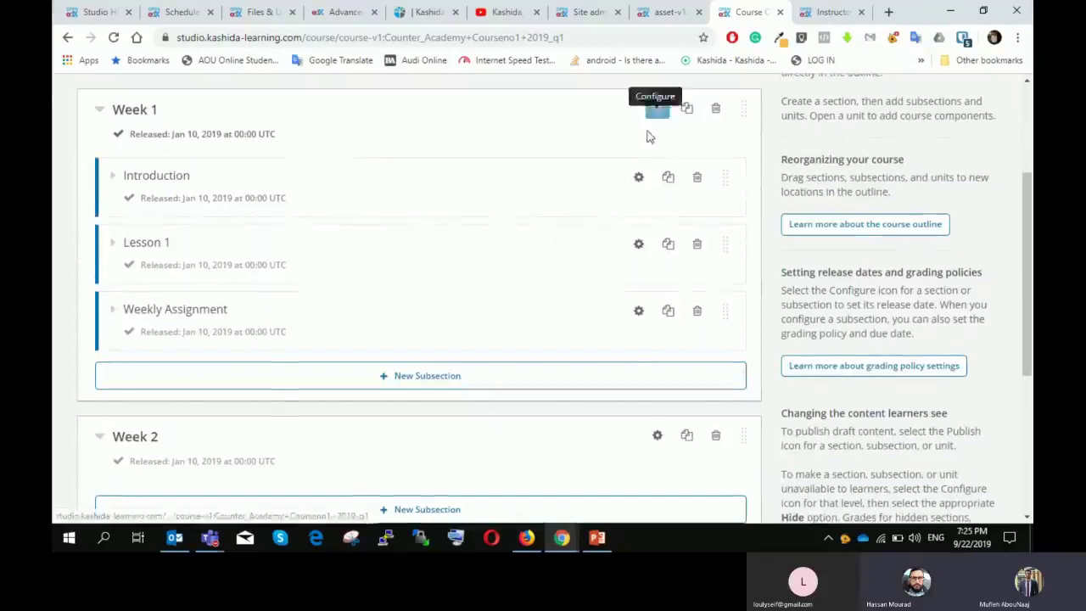
scroll(662, 117, down, 2)
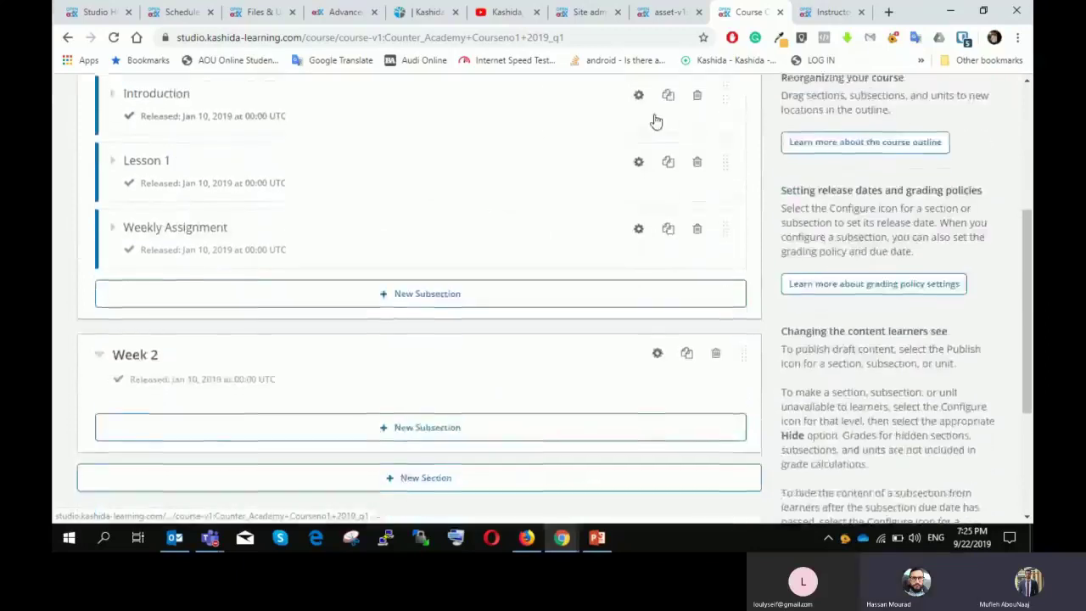
scroll(653, 144, up, 2)
Step: Open and close the Introduction subsection and Week 1 section settings without changes
click(640, 176)
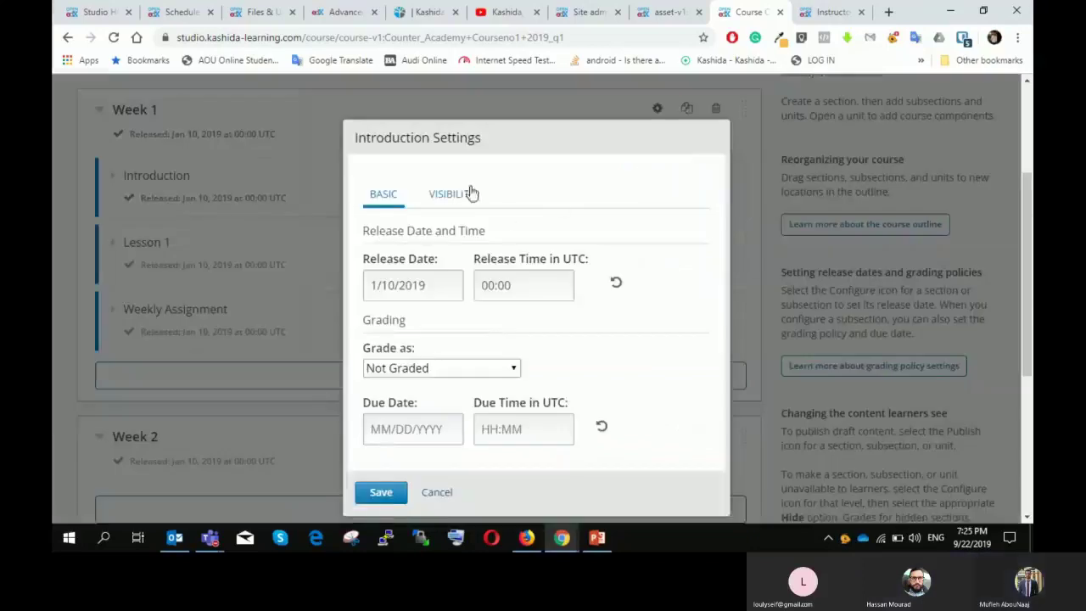
click(429, 496)
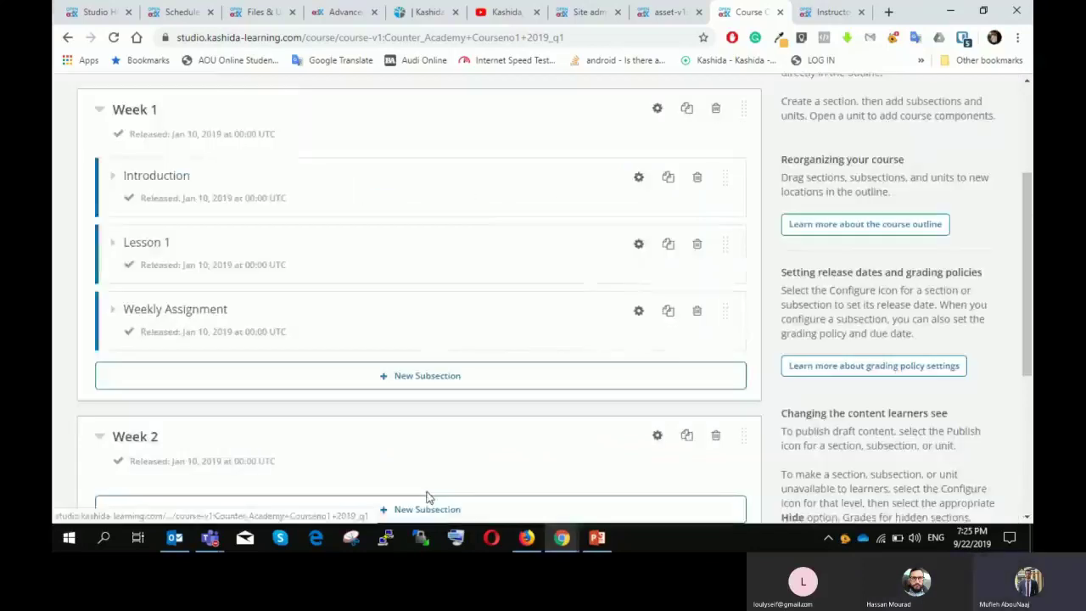
click(657, 108)
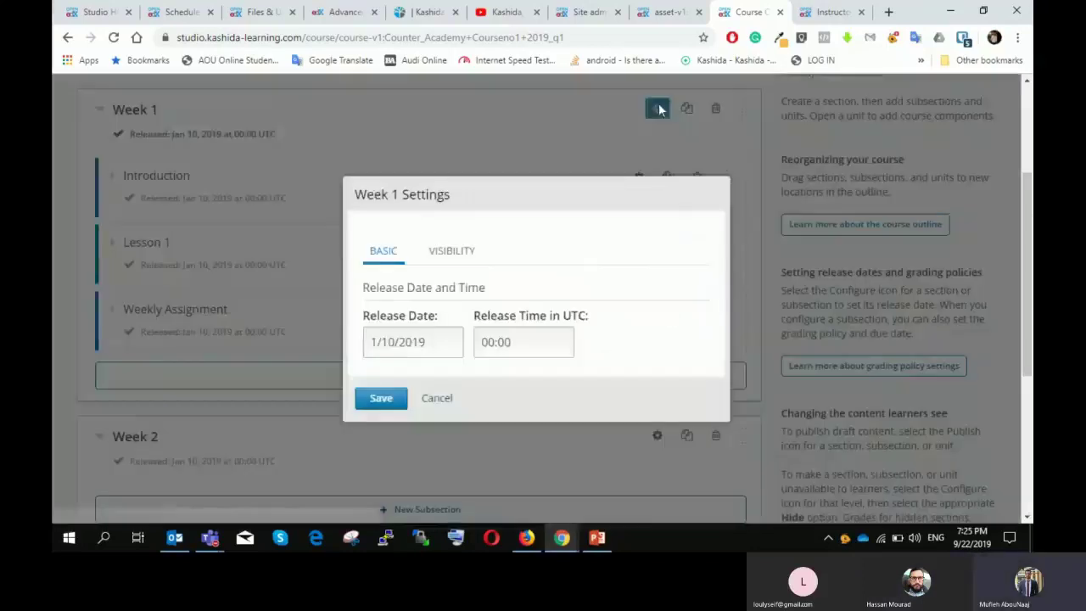
click(389, 397)
scroll(400, 330, down, 2)
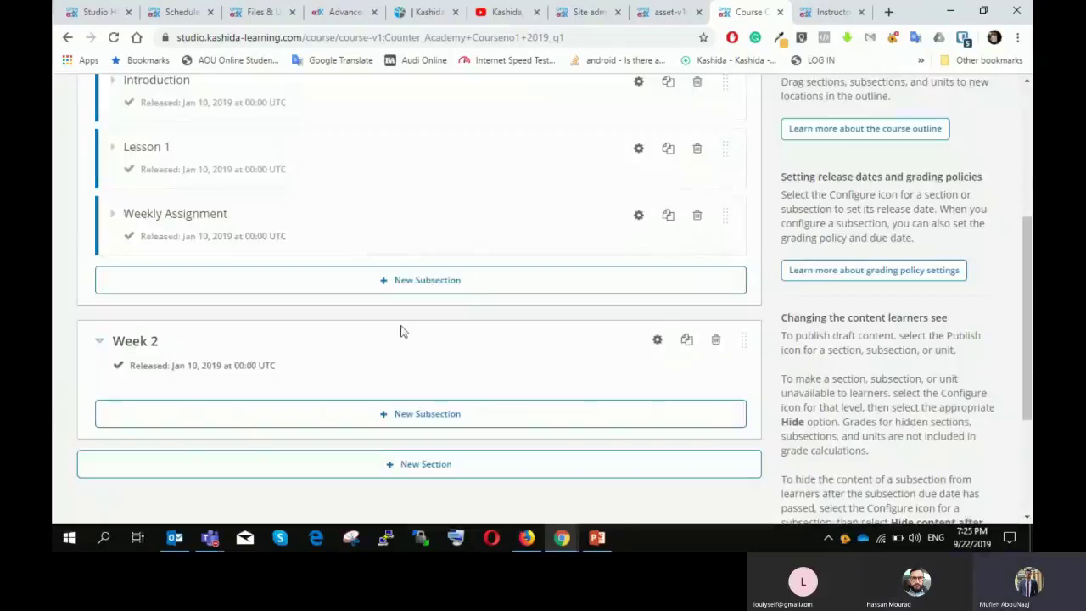
Step: Open the Weekly Assignment subsection's settings, review its grading types, and close unchanged
click(115, 215)
click(632, 223)
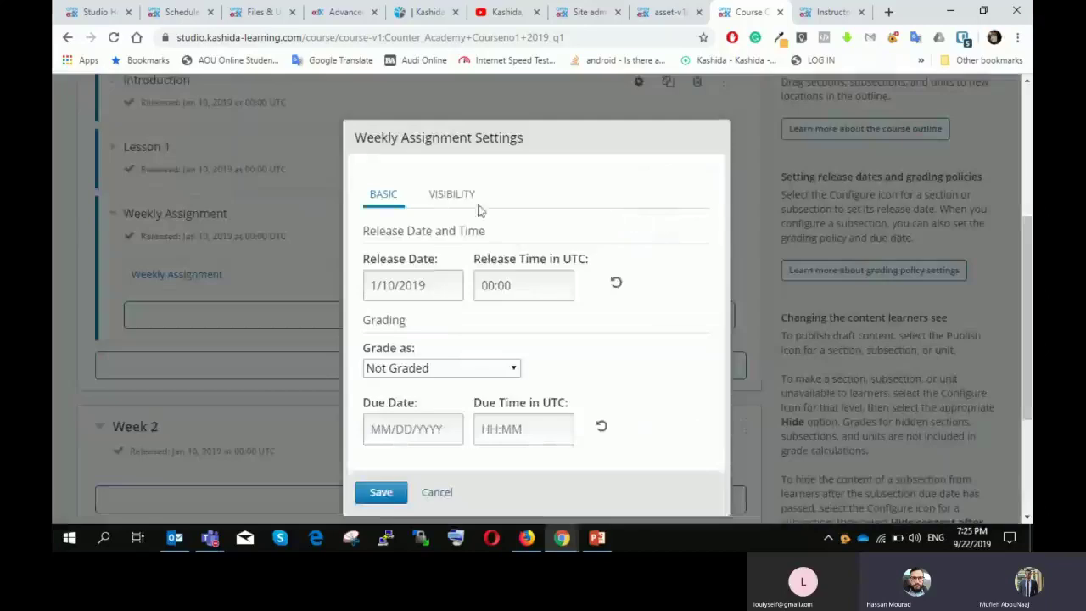
scroll(509, 255, down, 2)
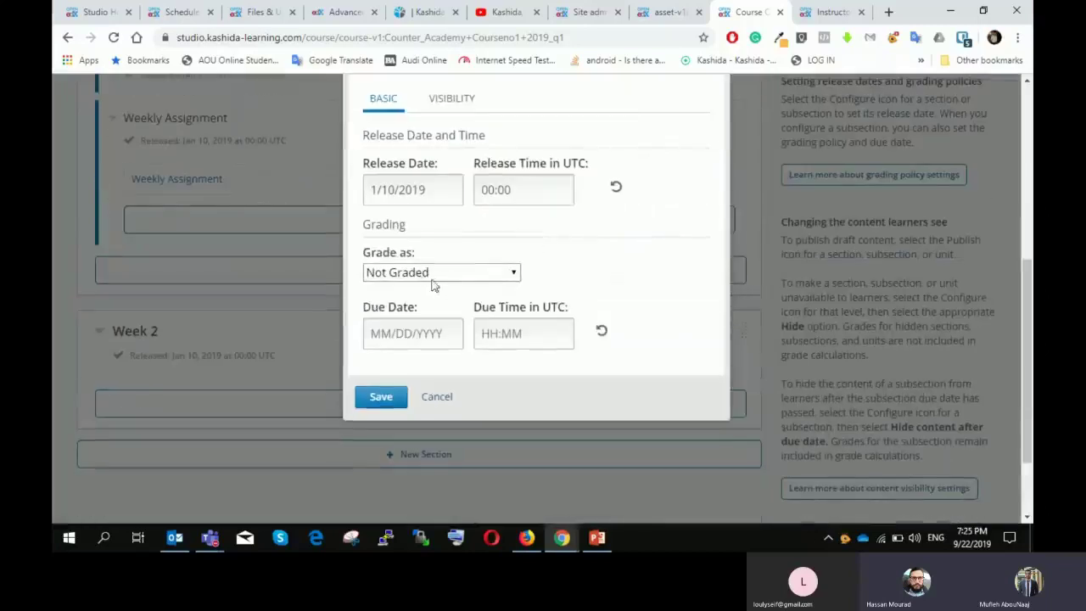
click(448, 273)
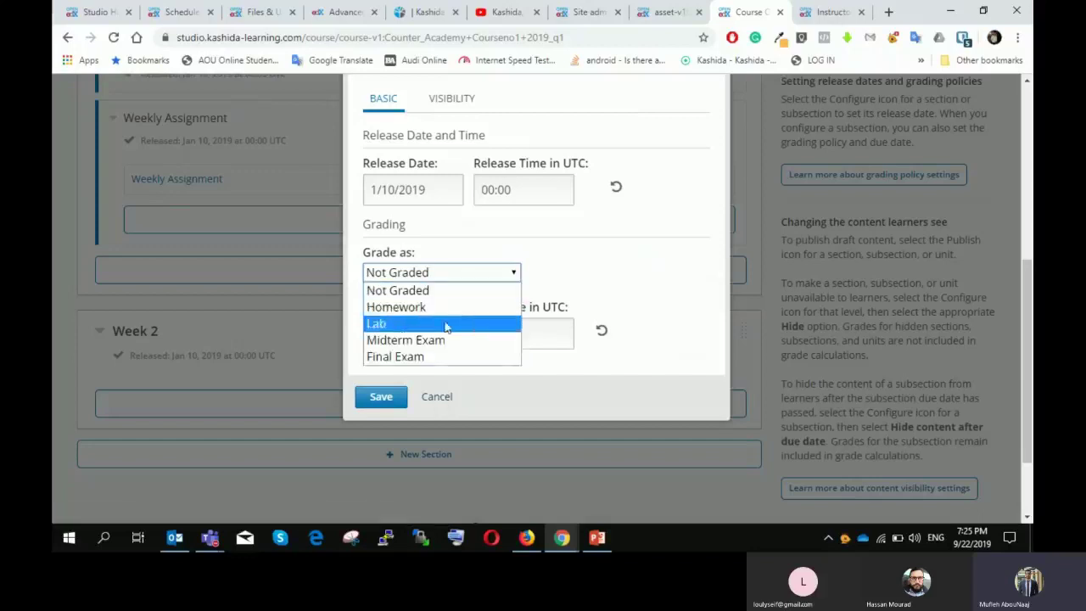
click(447, 399)
click(446, 399)
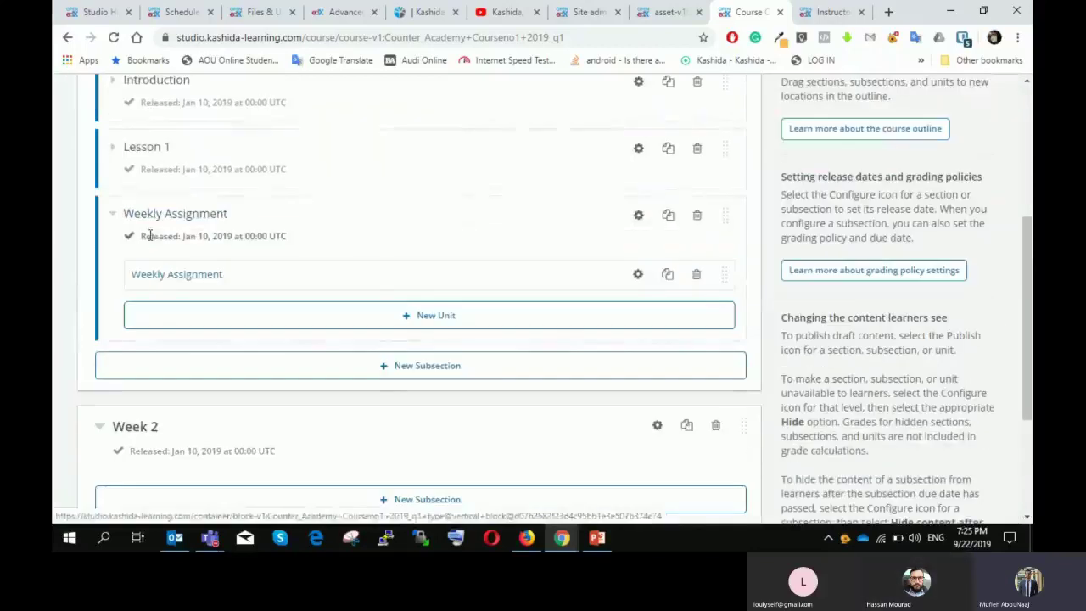
Step: Reopen Weekly Assignment settings, leave Grade as Not Graded, and cancel
click(639, 217)
click(448, 368)
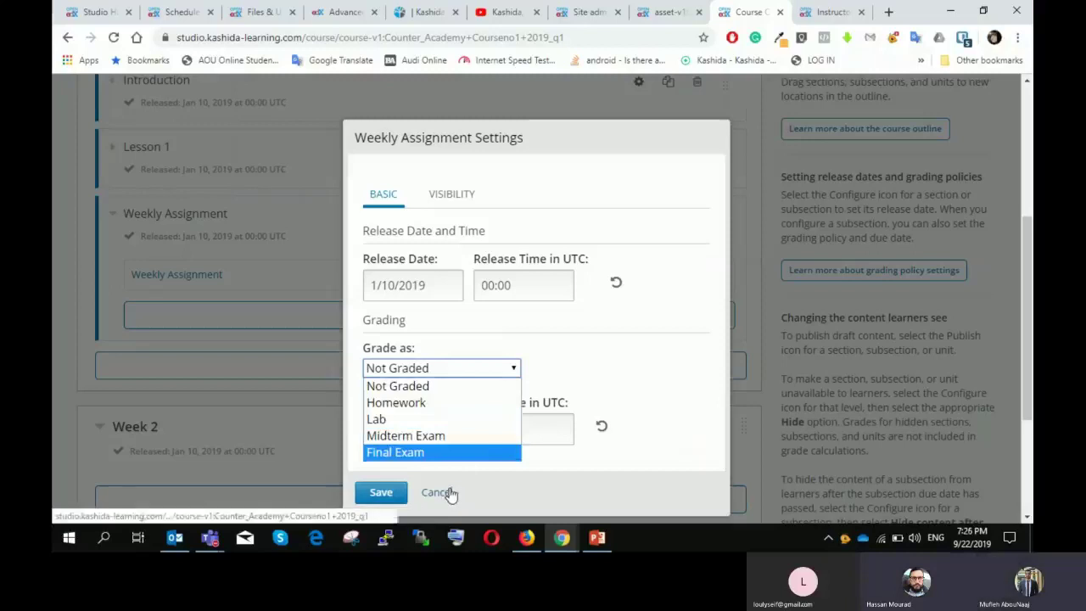
click(663, 538)
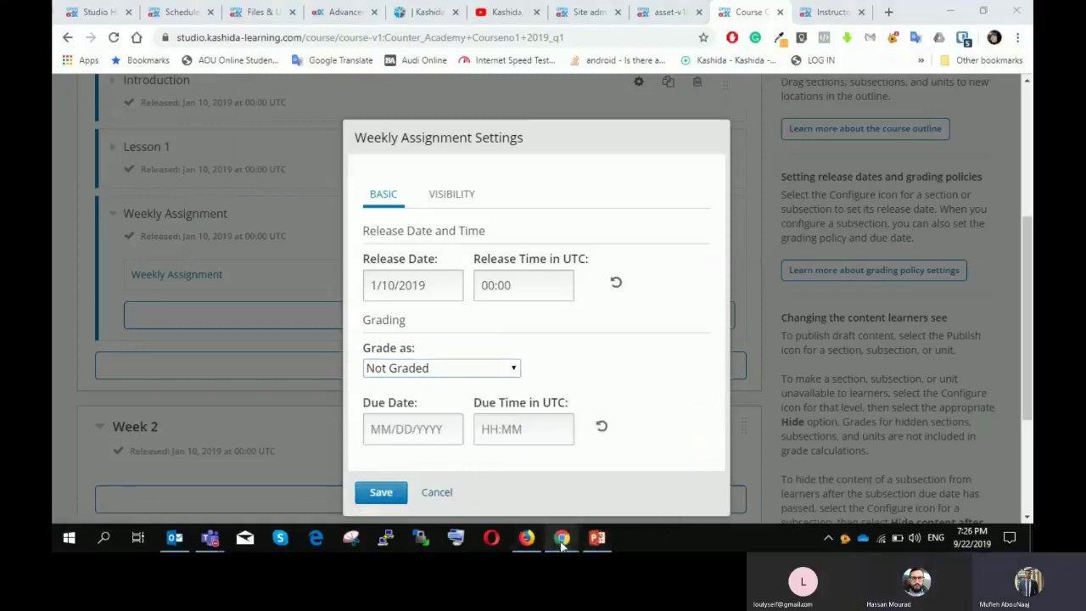
mouse_move(561, 542)
click(497, 480)
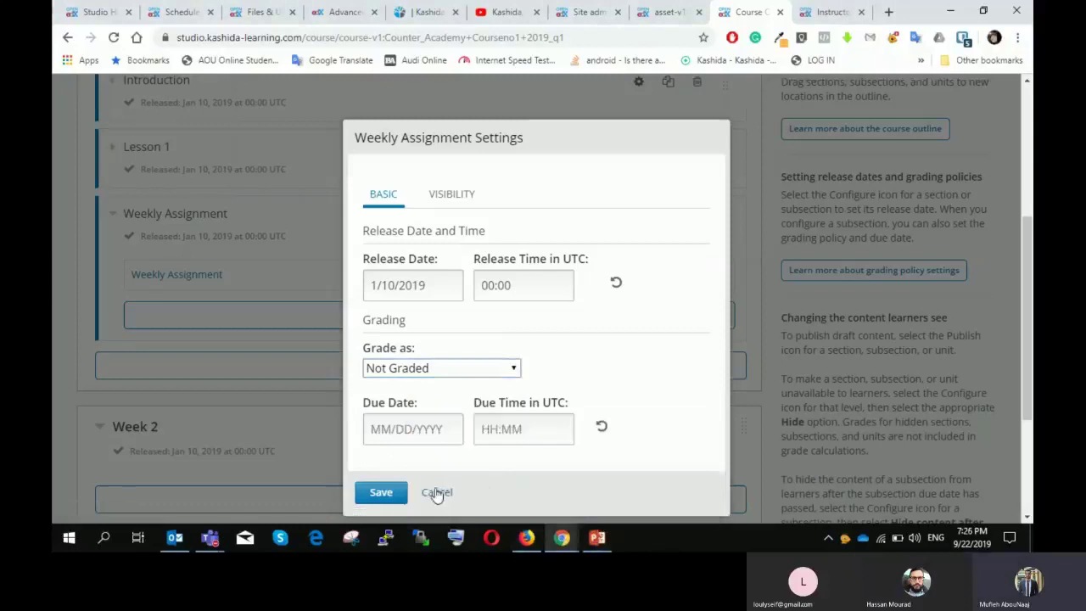
click(436, 491)
scroll(559, 295, up, 4)
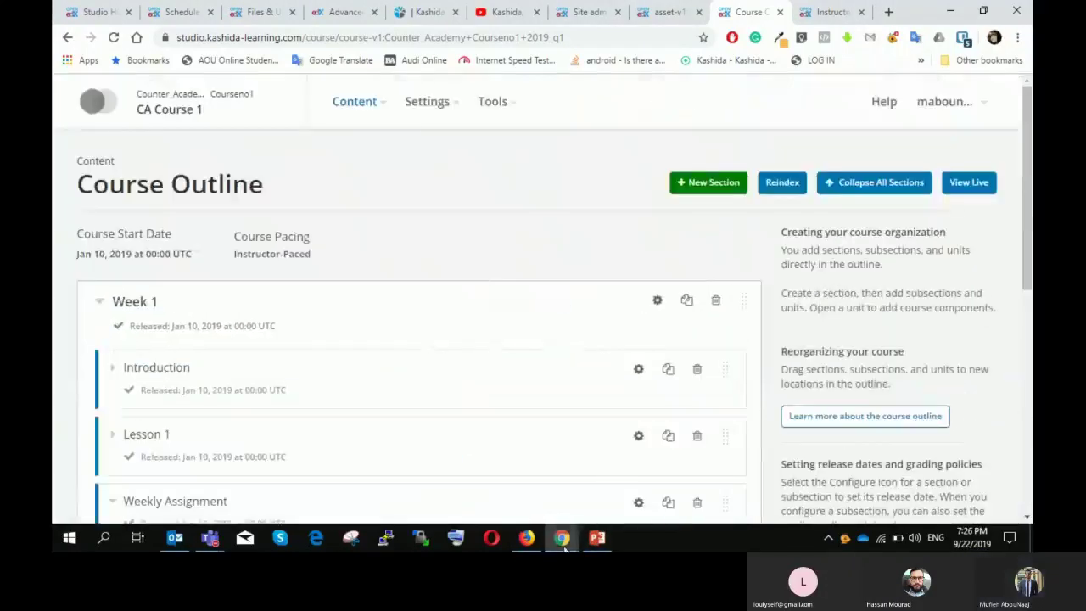
Step: View the Course Team Management role list on the Instructor Dashboard, keeping Staff selected
click(827, 12)
scroll(271, 225, up, 3)
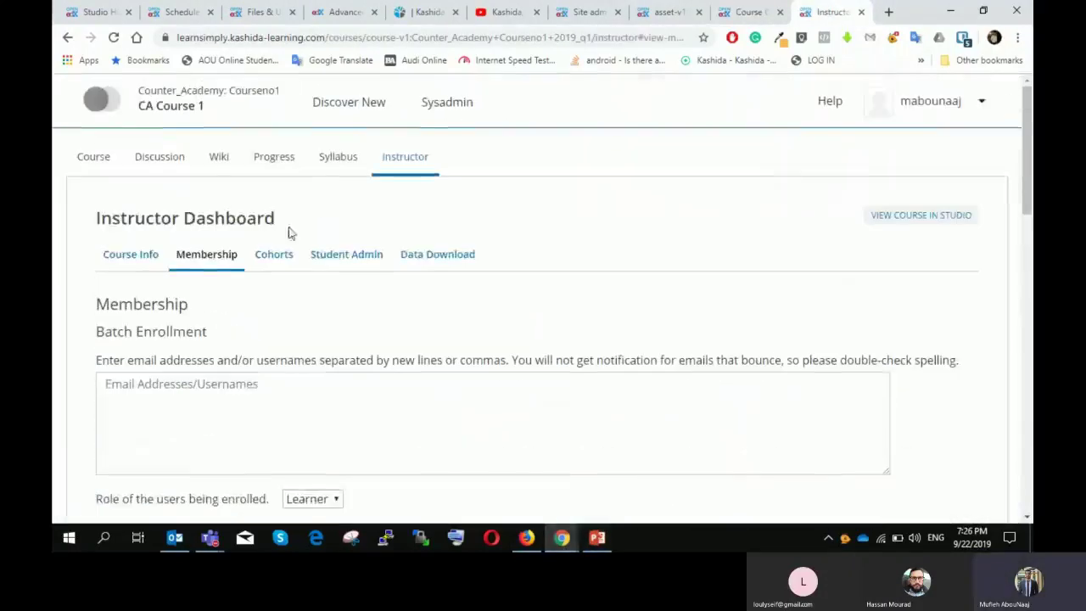
scroll(334, 206, down, 4)
click(237, 370)
scroll(331, 324, down, 1)
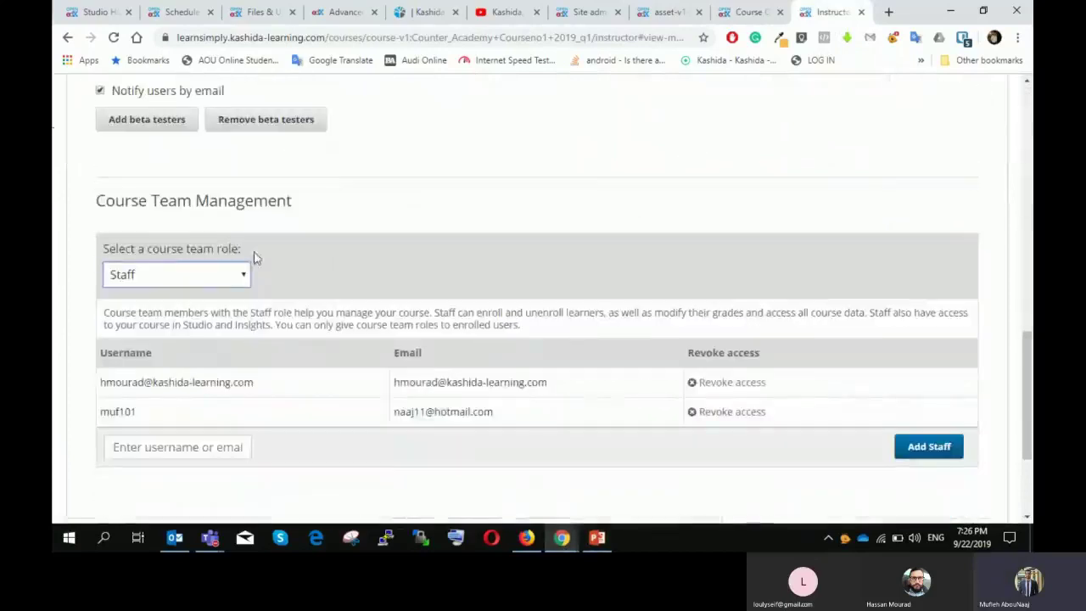
scroll(246, 268, down, 1)
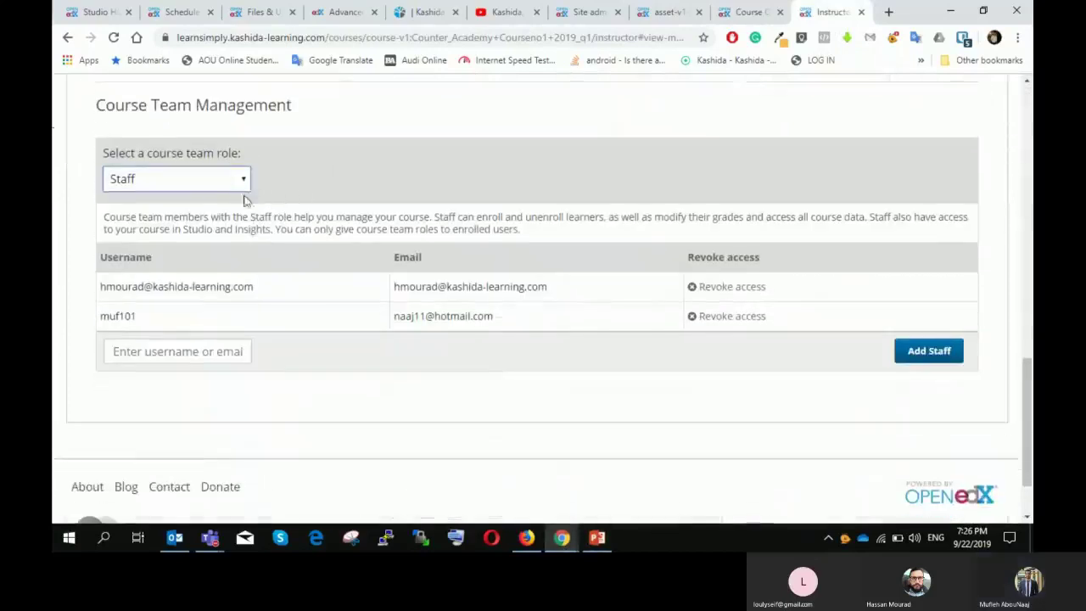
click(228, 180)
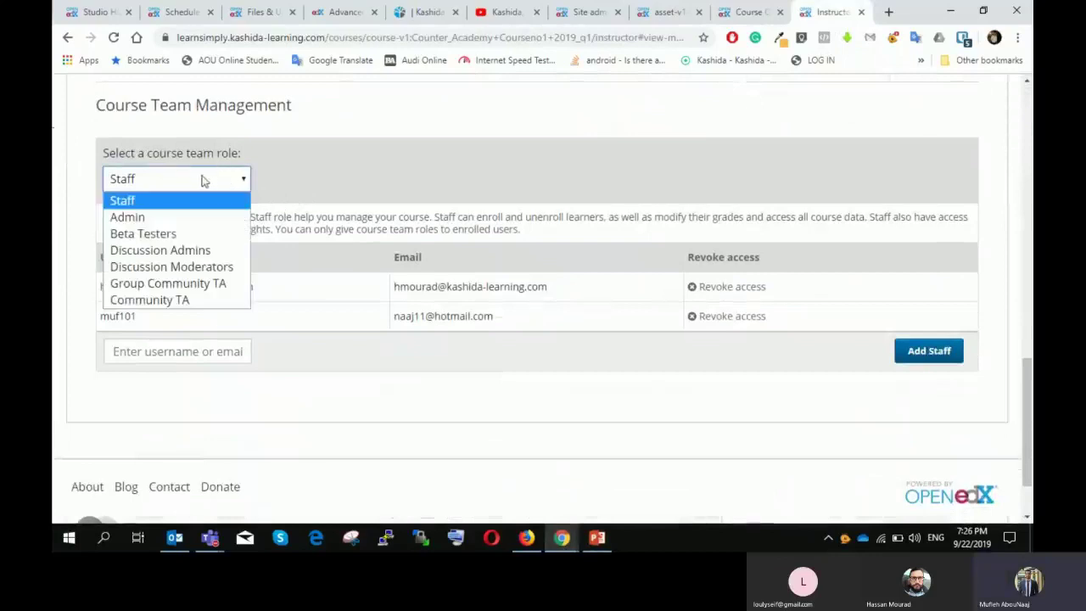
click(460, 183)
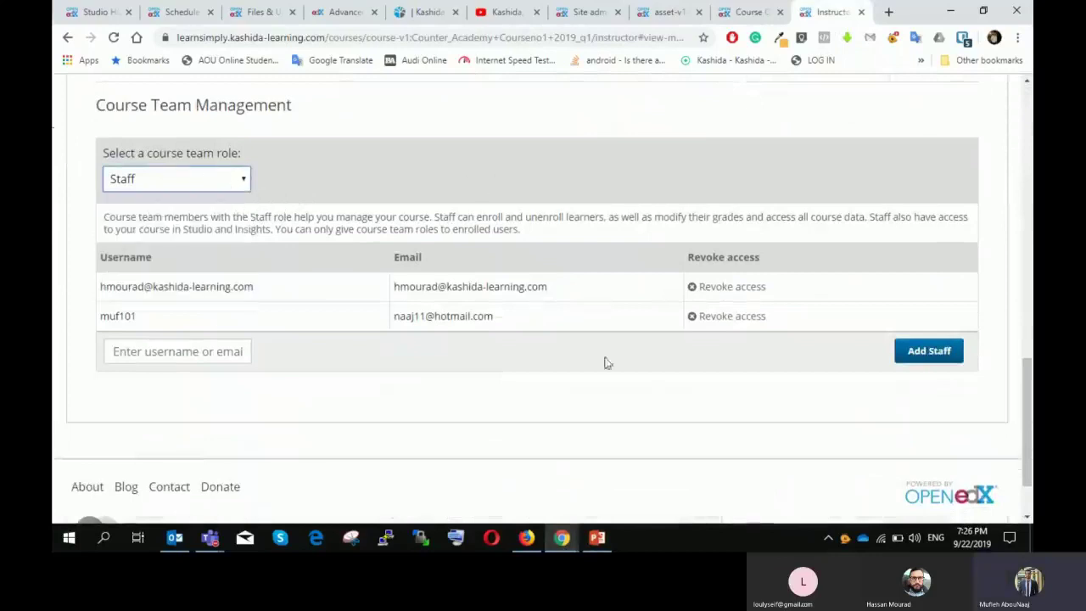
Step: Compare the role list with the presentation, ending on slide 18 'Team members and Roles'
click(598, 537)
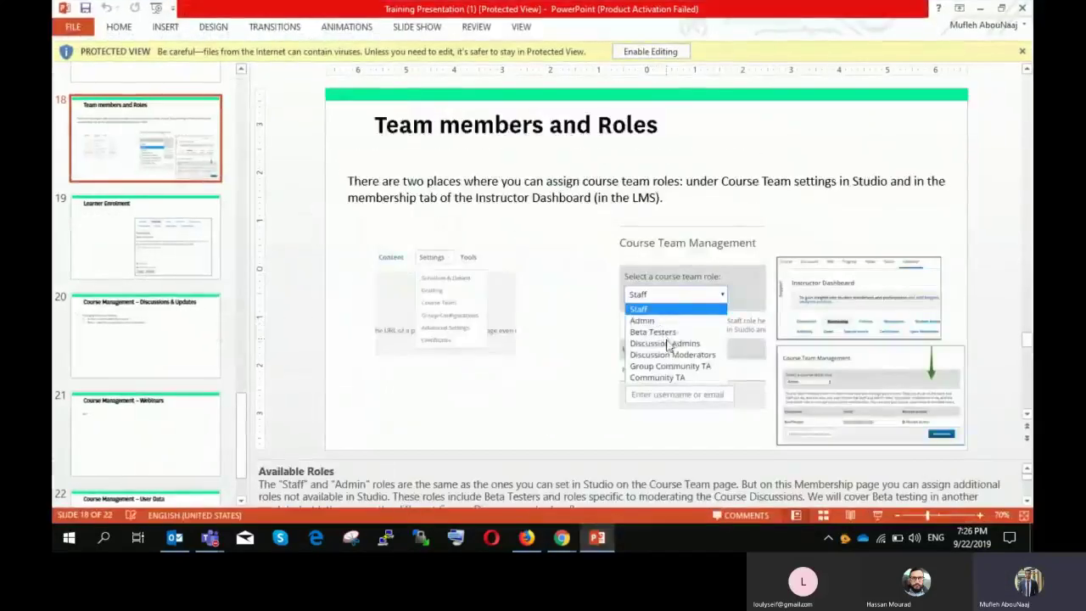
click(597, 540)
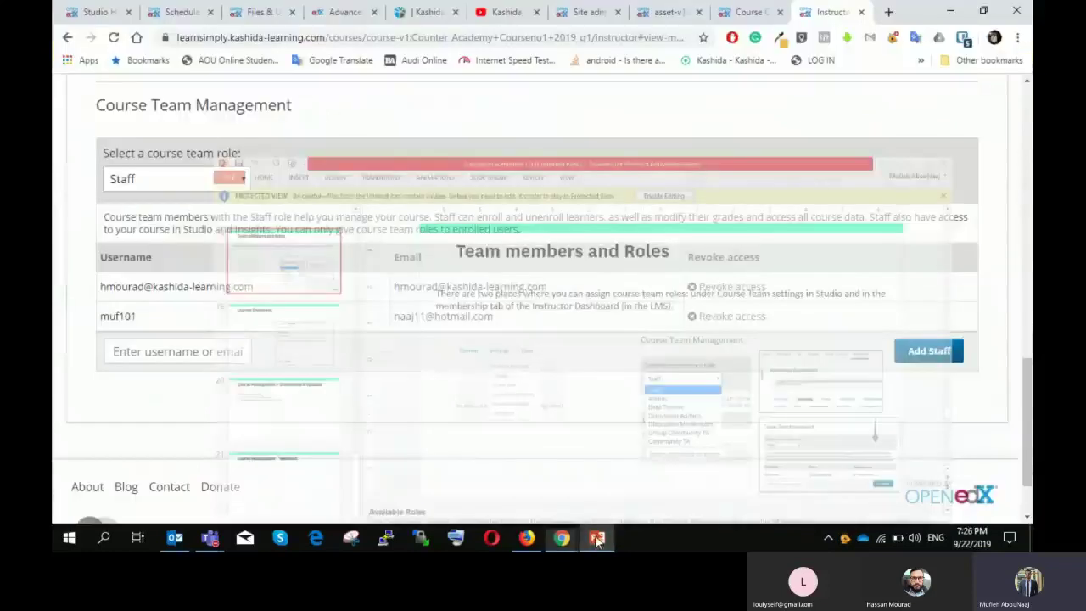
click(176, 178)
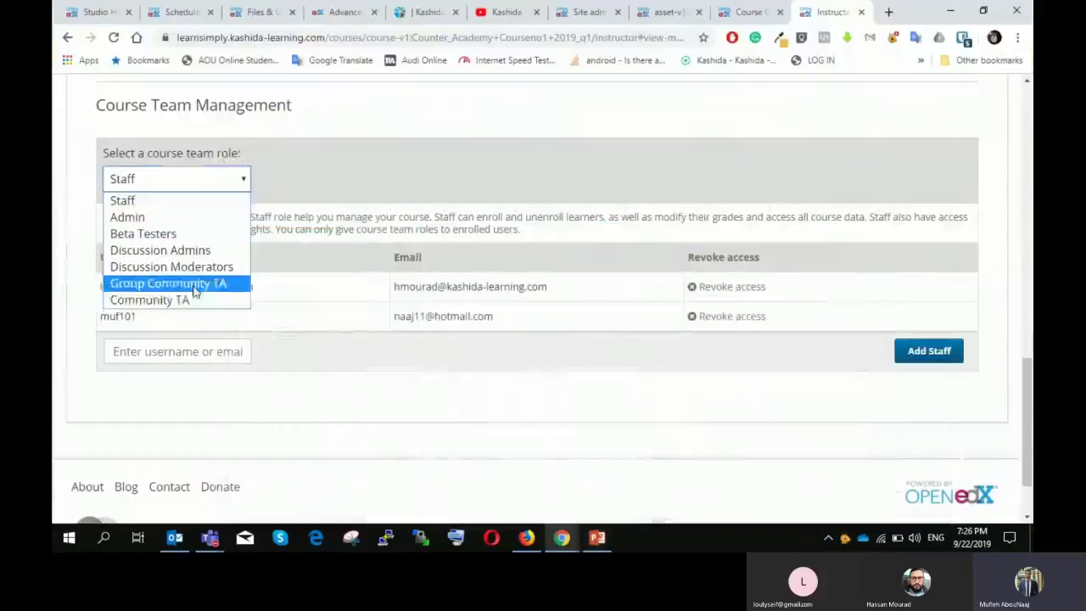
click(710, 424)
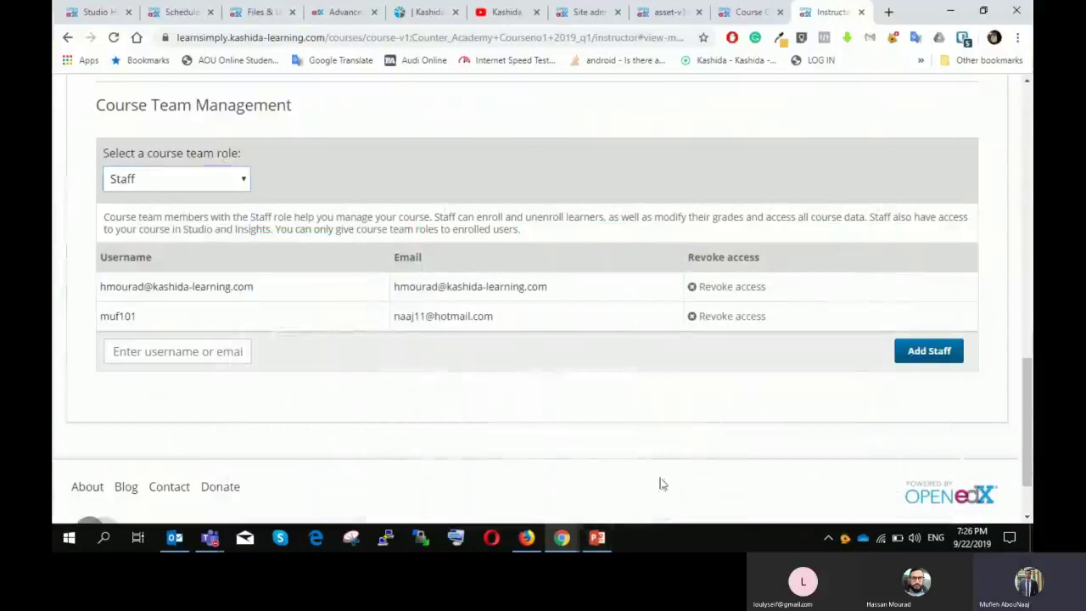
scroll(589, 330, up, 10)
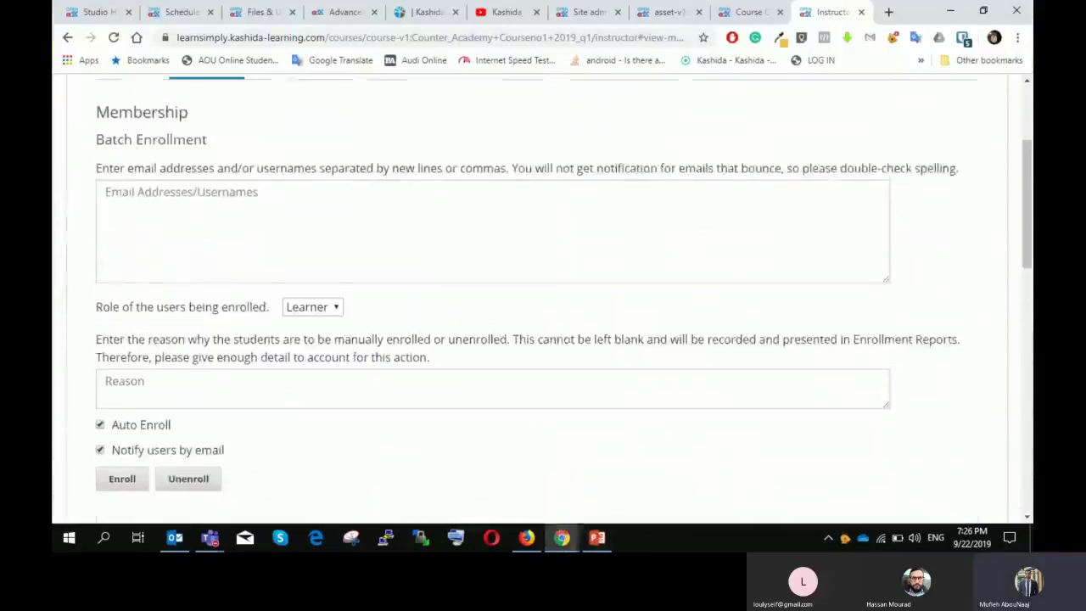
click(598, 536)
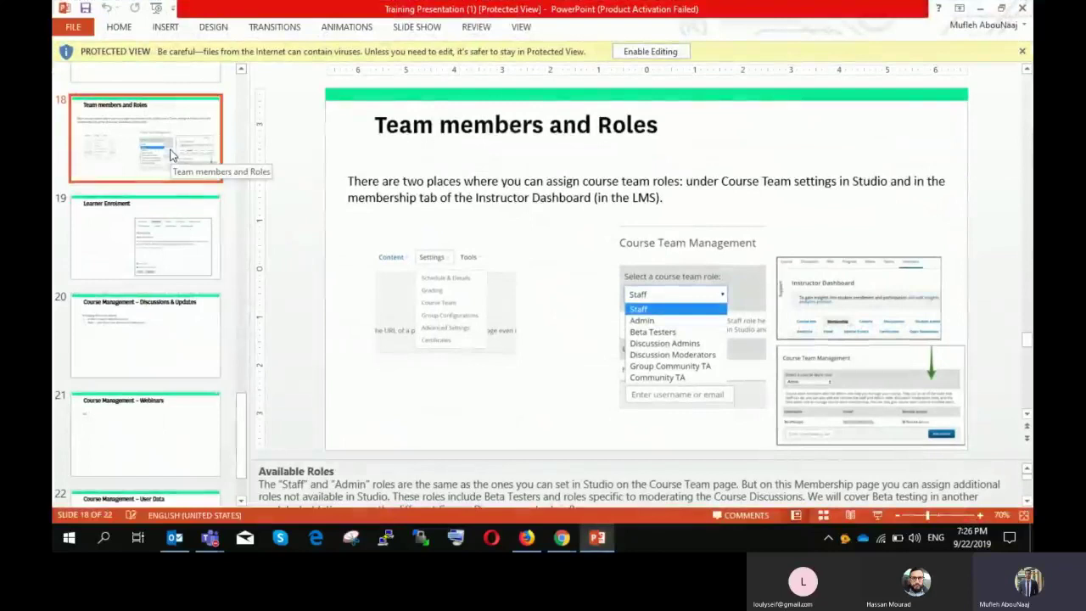
Step: Move to slide 19 'Learner Enrolment' and return to the Batch Enrollment form
click(181, 222)
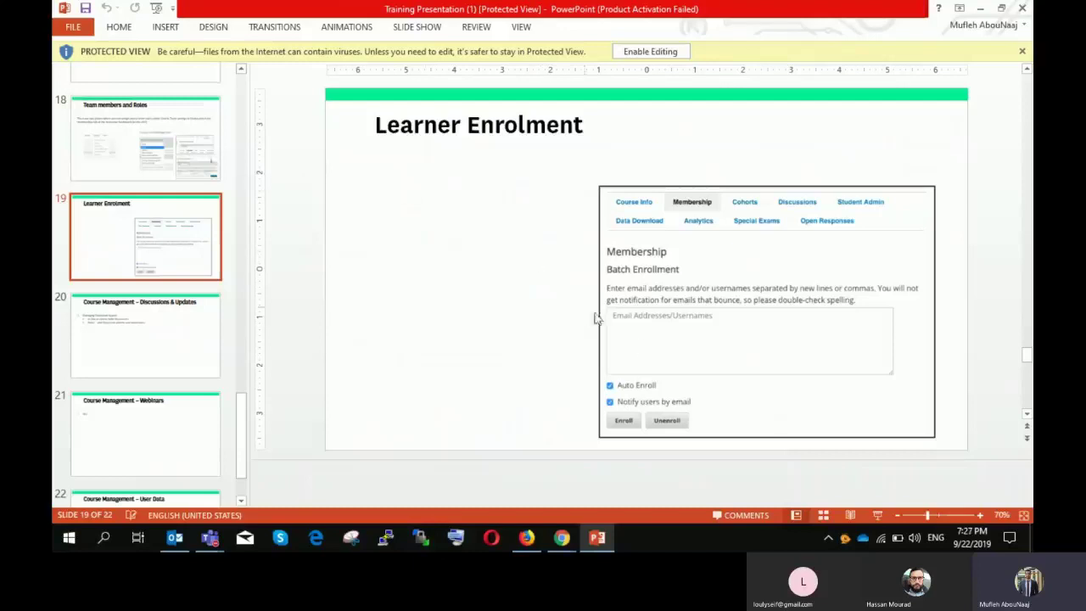
click(596, 537)
scroll(444, 184, up, 2)
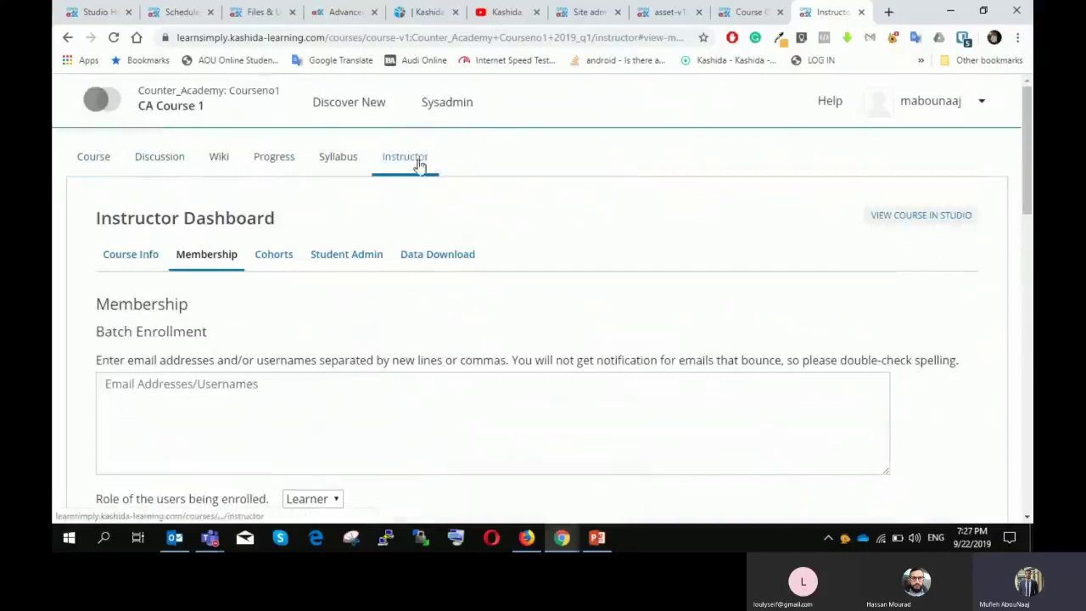
Step: Walk through the Batch Enrollment form's learner list and enrollment reason fields
scroll(417, 174, down, 1)
click(155, 306)
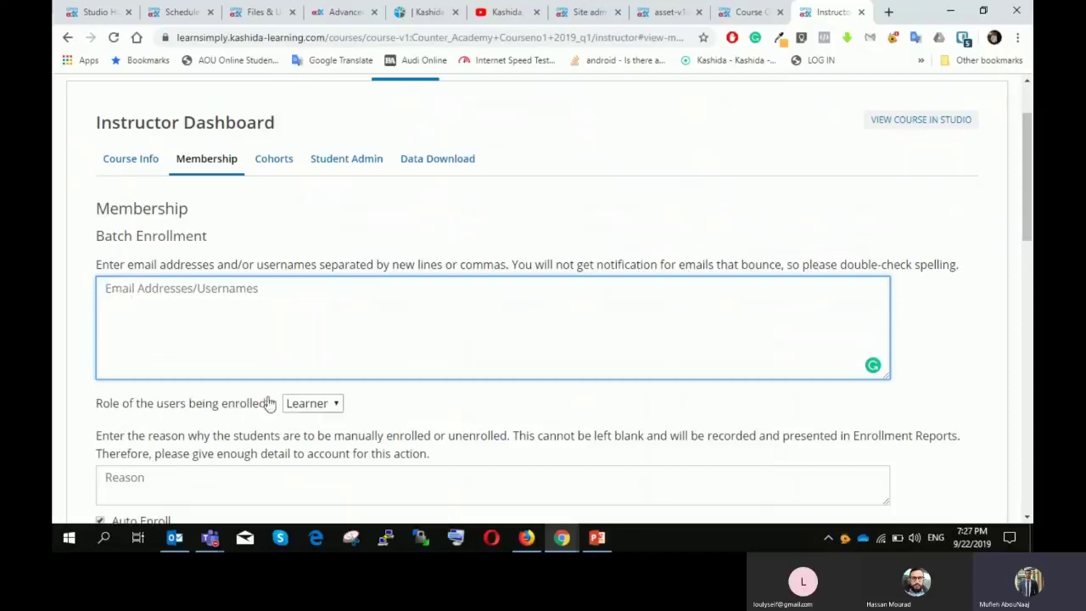
scroll(274, 390, down, 2)
click(175, 293)
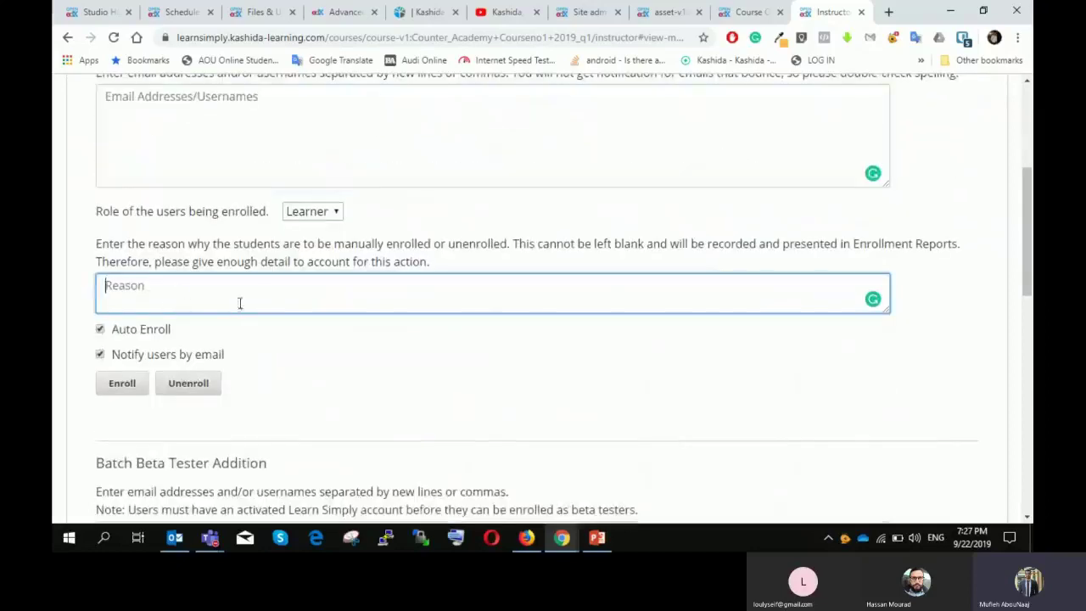
mouse_move(135, 341)
scroll(207, 275, up, 1)
click(152, 213)
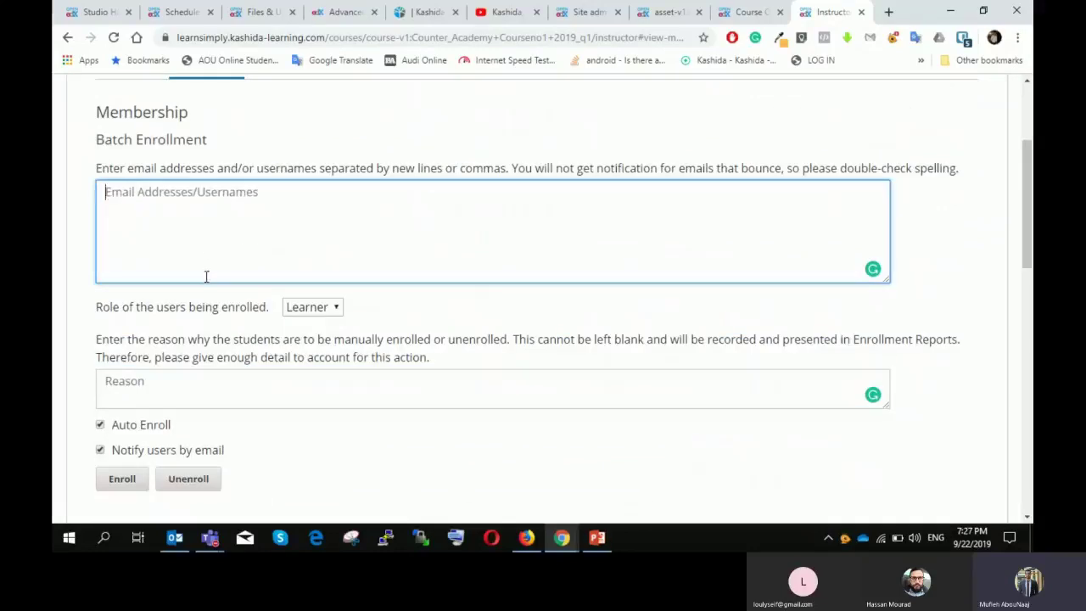
scroll(206, 277, down, 1)
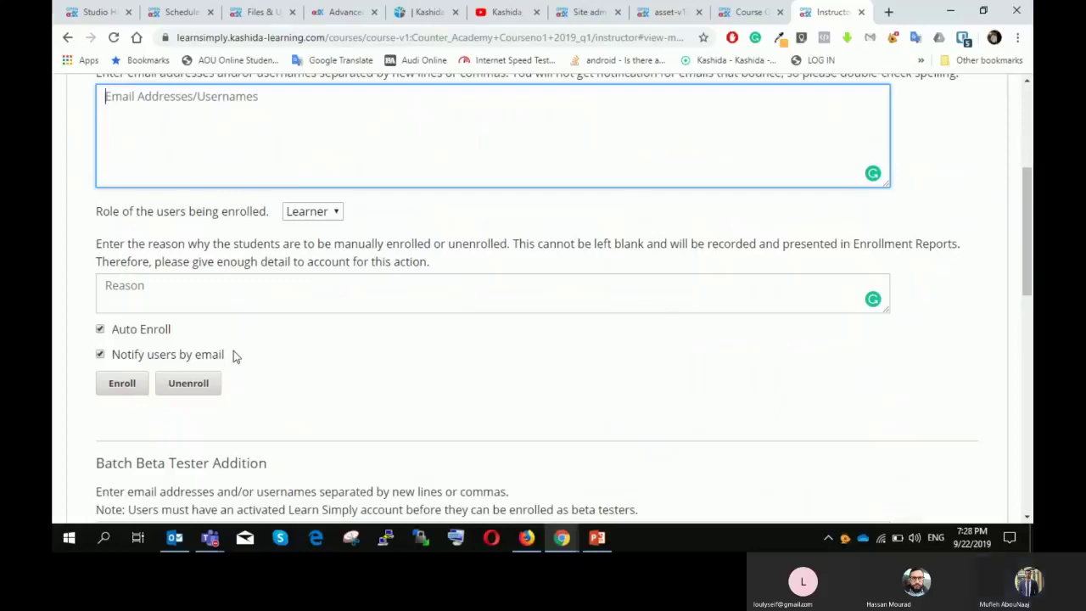
scroll(235, 355, up, 1)
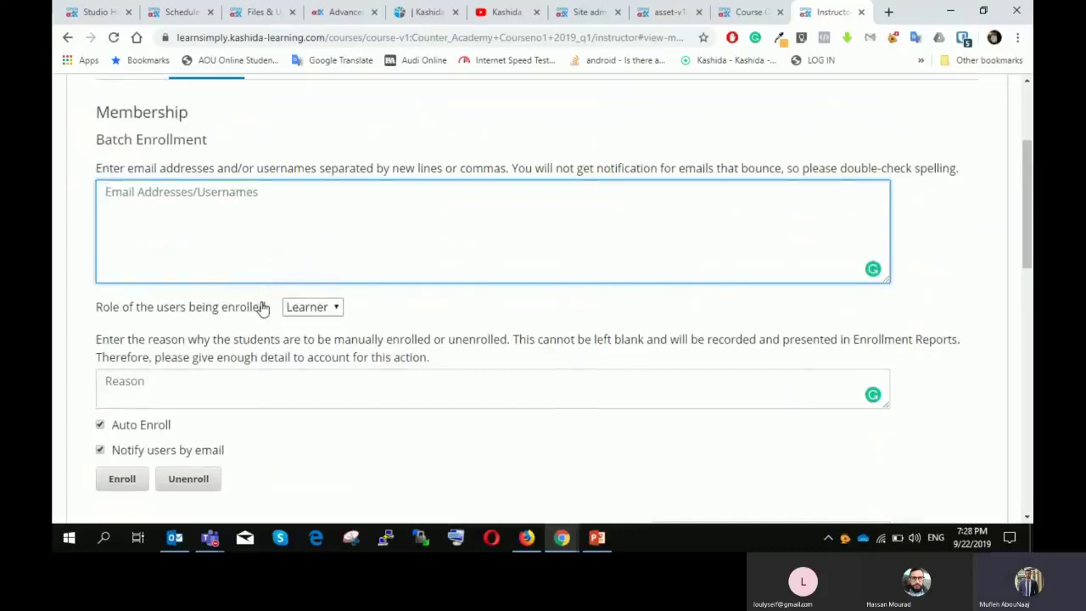
scroll(445, 214, up, 1)
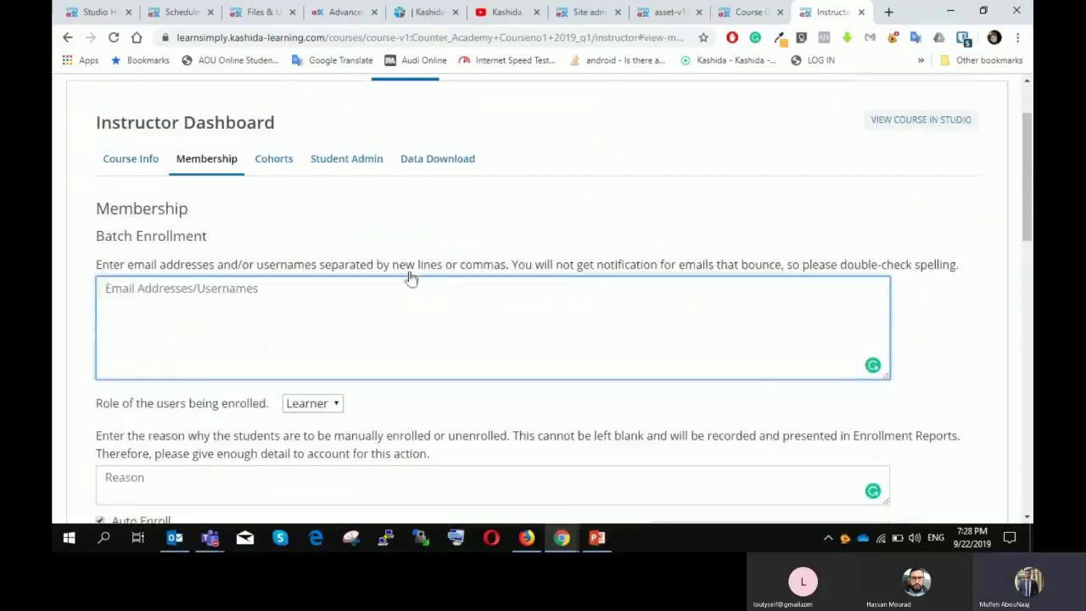
Step: View the Cohorts panel, then return to the Membership panel
click(285, 167)
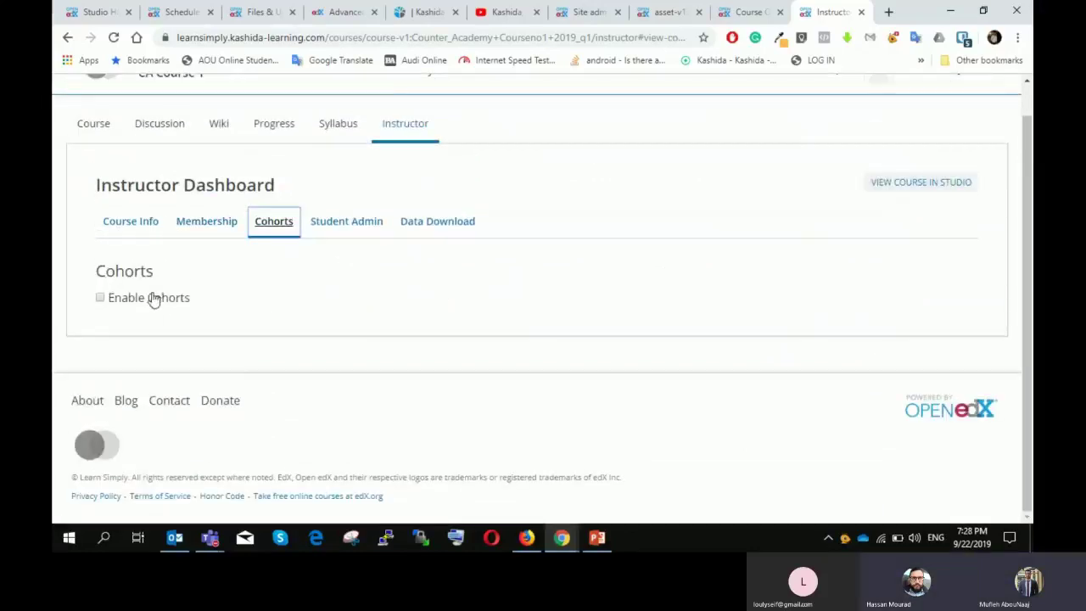
click(220, 225)
scroll(315, 269, down, 2)
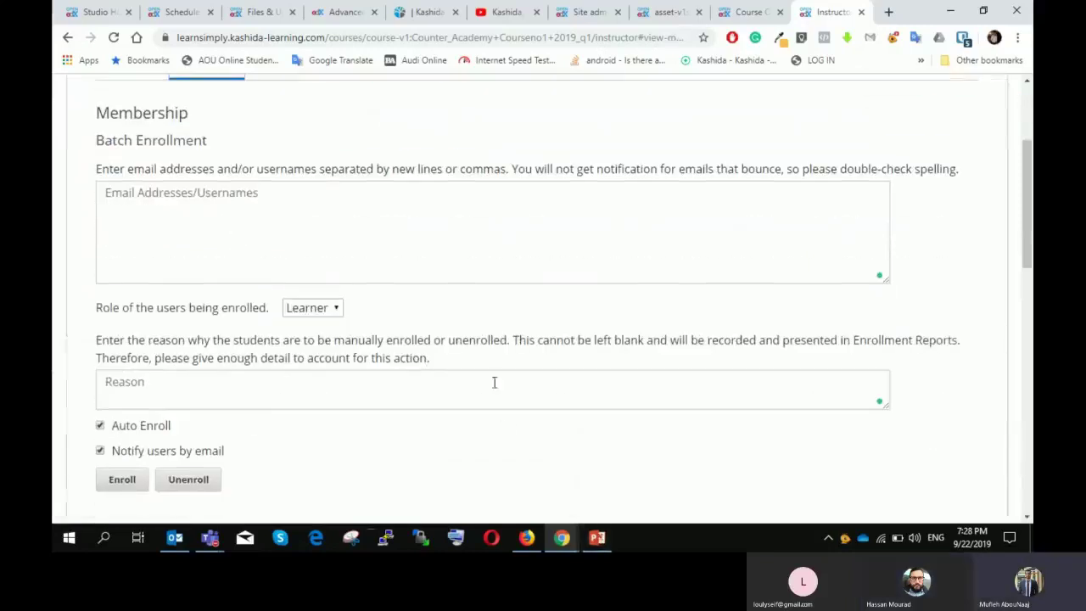
Step: Advance to slide 20 'Course Management – Discussions & Updates' and return to the Studio course outline
click(595, 539)
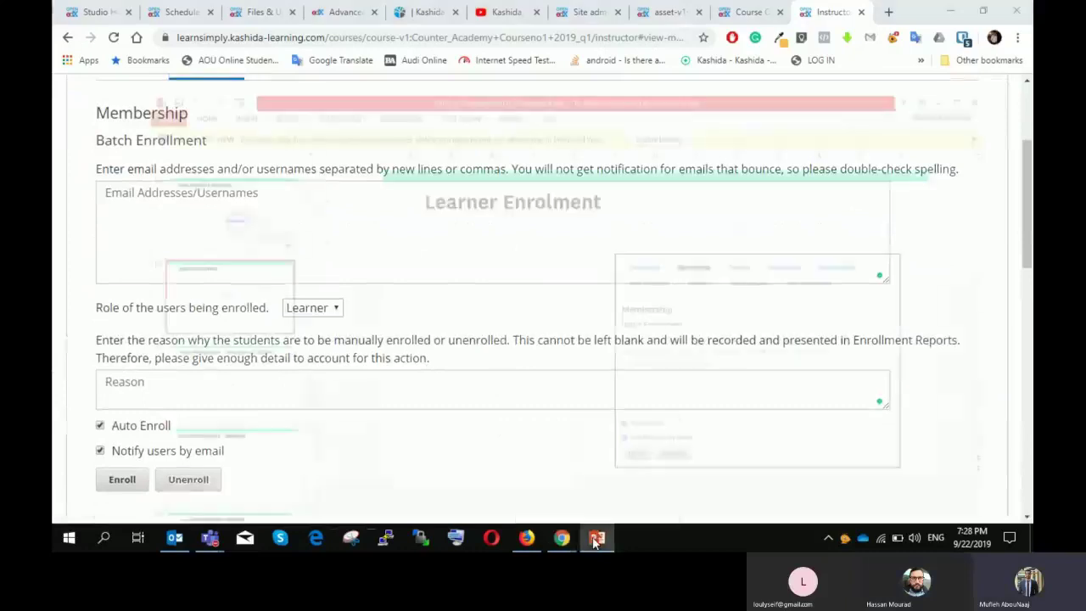
key(Down)
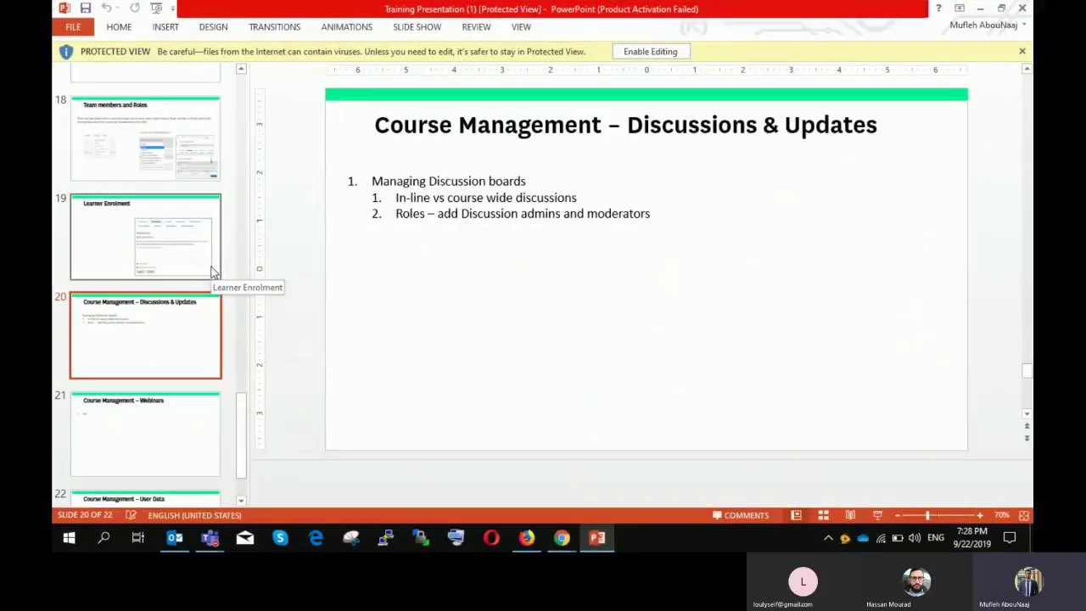
click(598, 540)
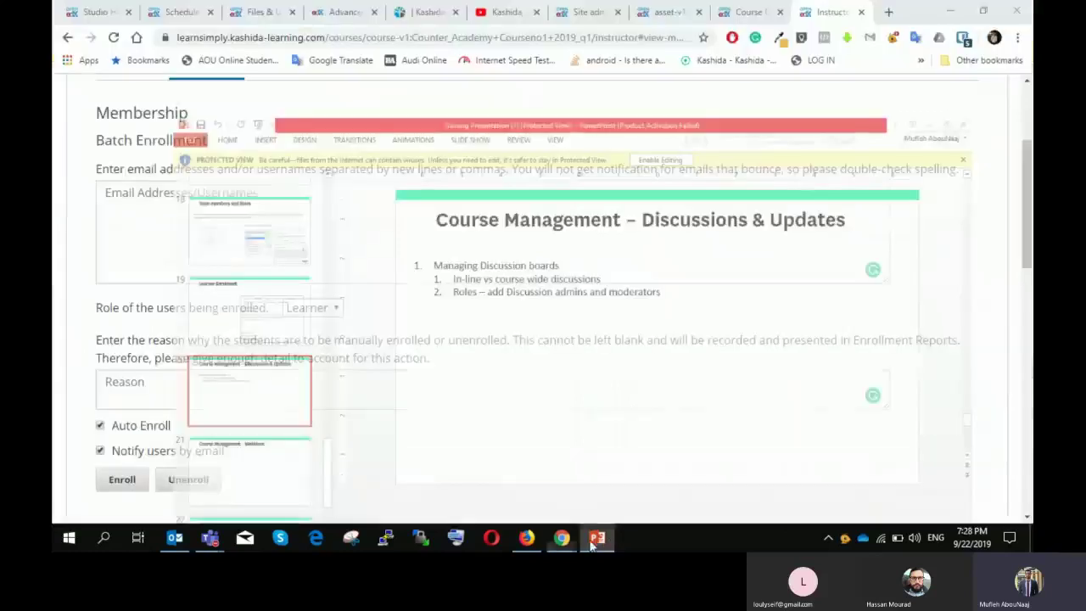
mouse_move(561, 540)
click(637, 468)
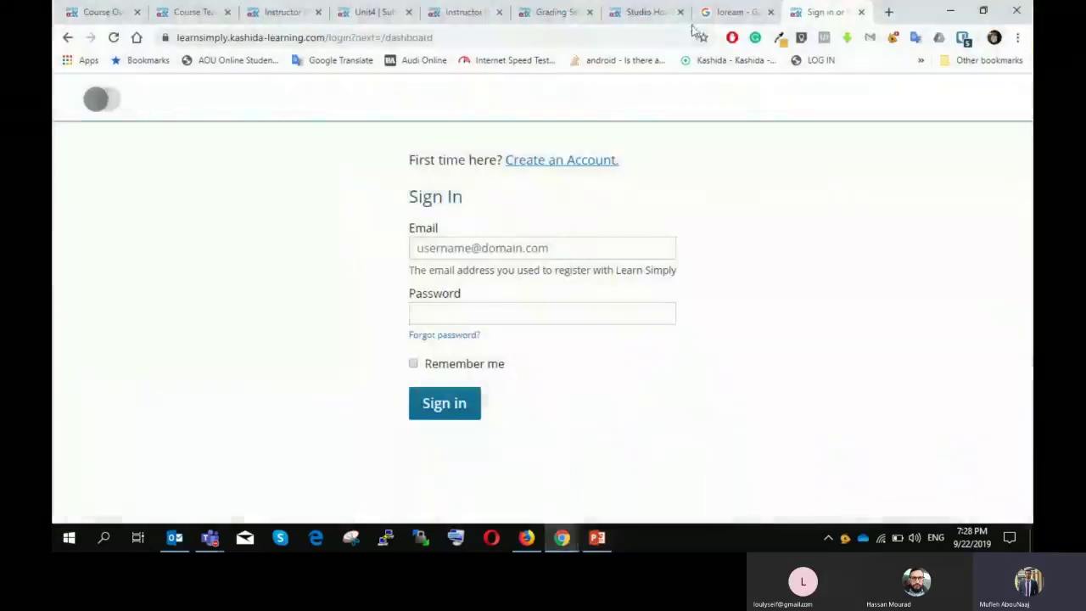
mouse_move(562, 539)
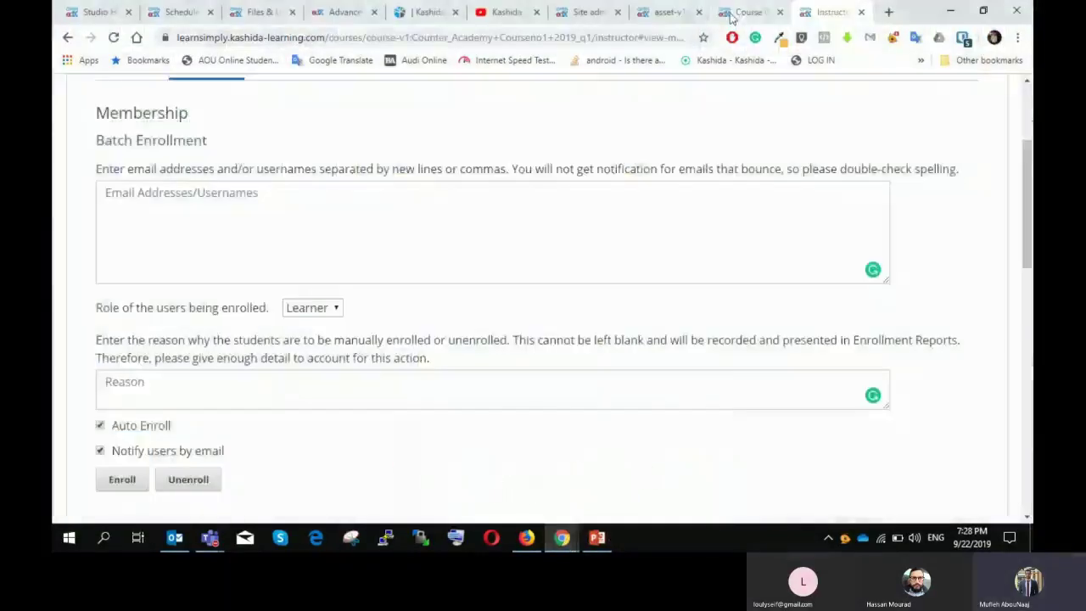
click(519, 470)
Step: Expand the Weekly Assignment, Lesson 1 and Introduction subsections to show their units
scroll(419, 194, down, 2)
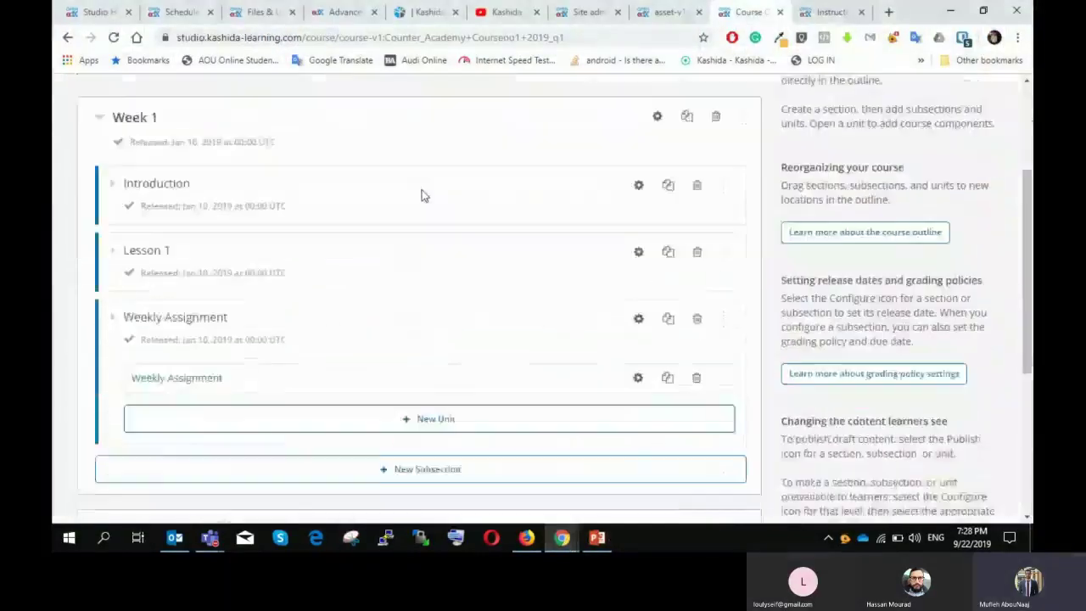
scroll(419, 194, up, 1)
scroll(383, 242, down, 2)
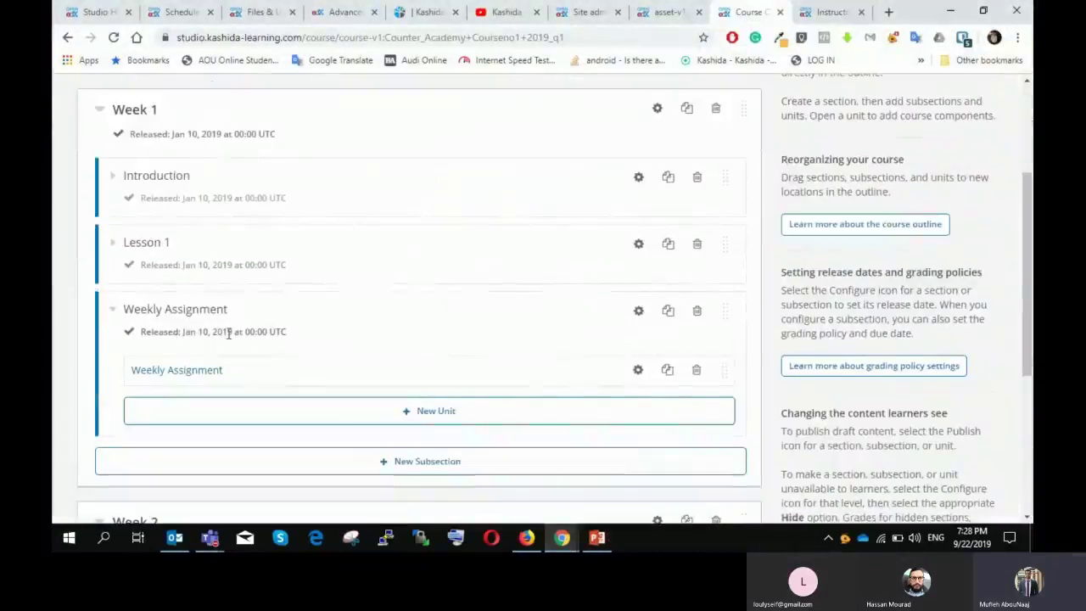
click(114, 310)
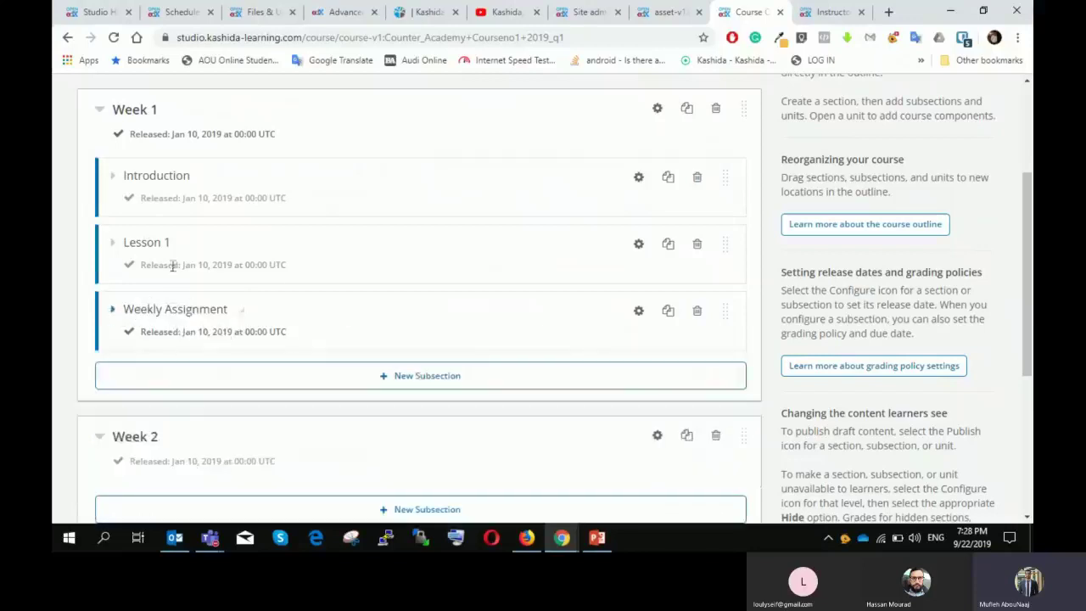
click(158, 308)
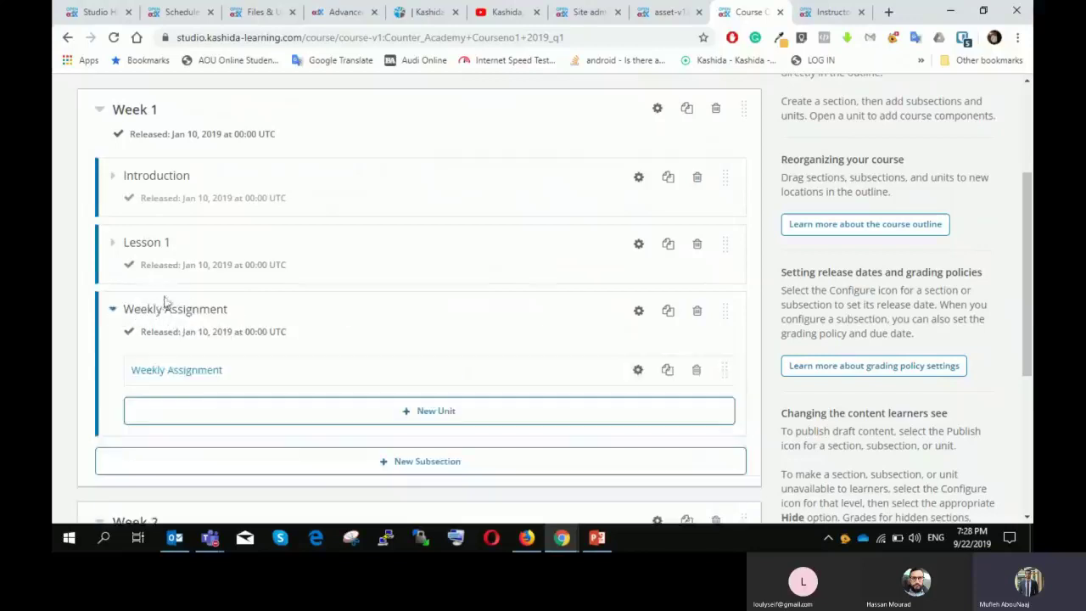
click(149, 244)
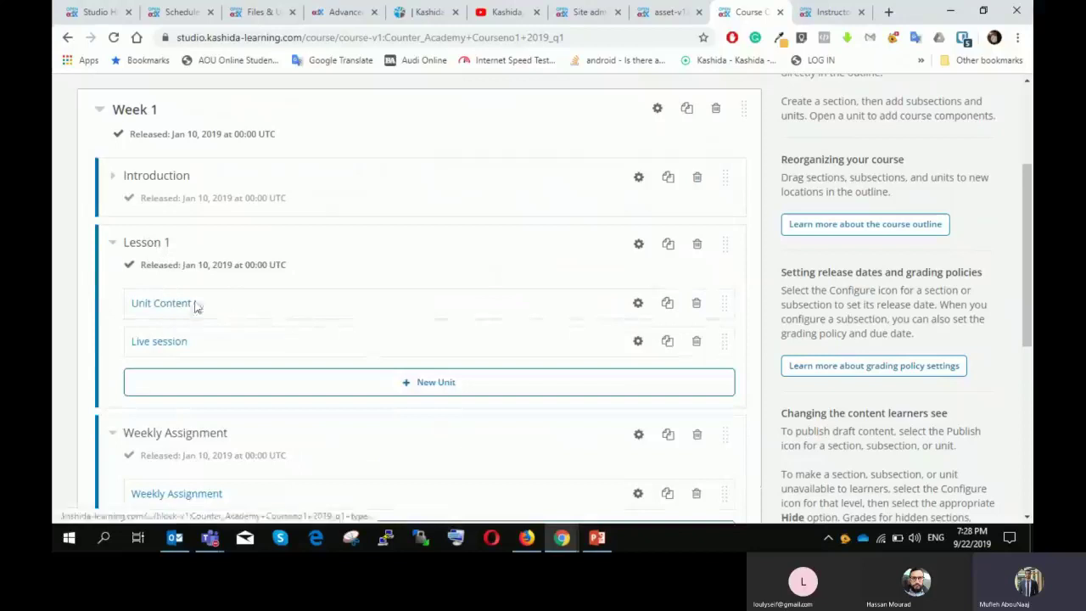
click(158, 178)
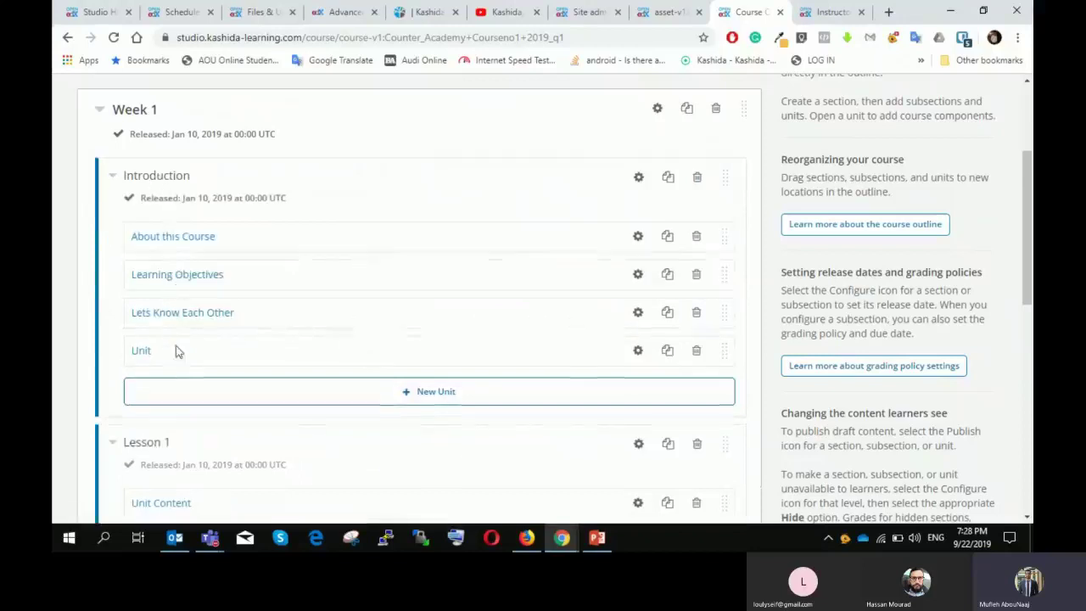
Step: Bring up PowerPoint slide 20, "Course Management – Discussions & Updates"
scroll(194, 344, down, 1)
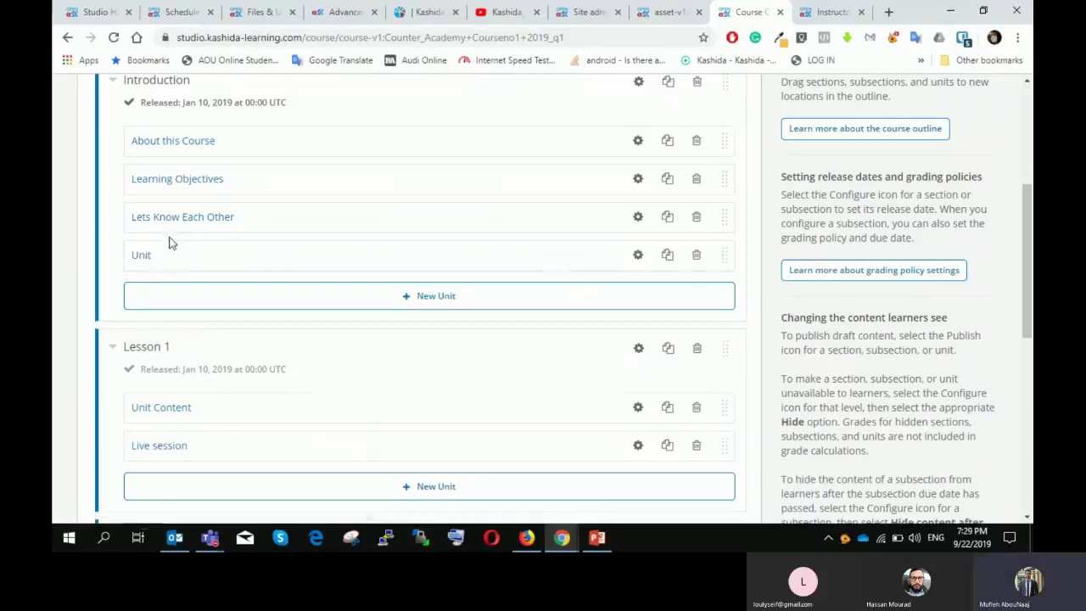
scroll(198, 249, up, 1)
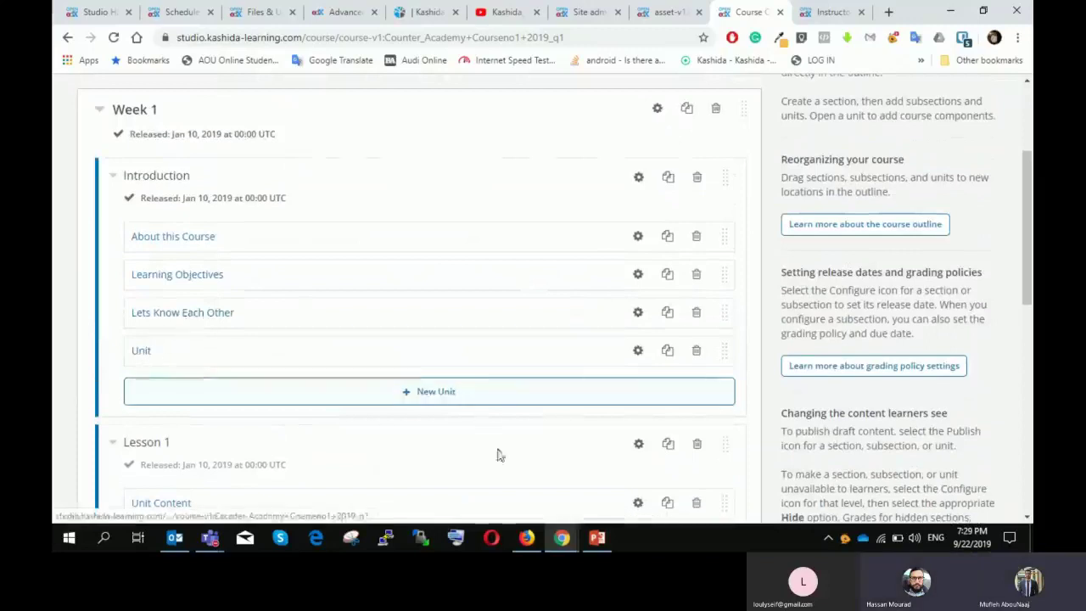
click(598, 543)
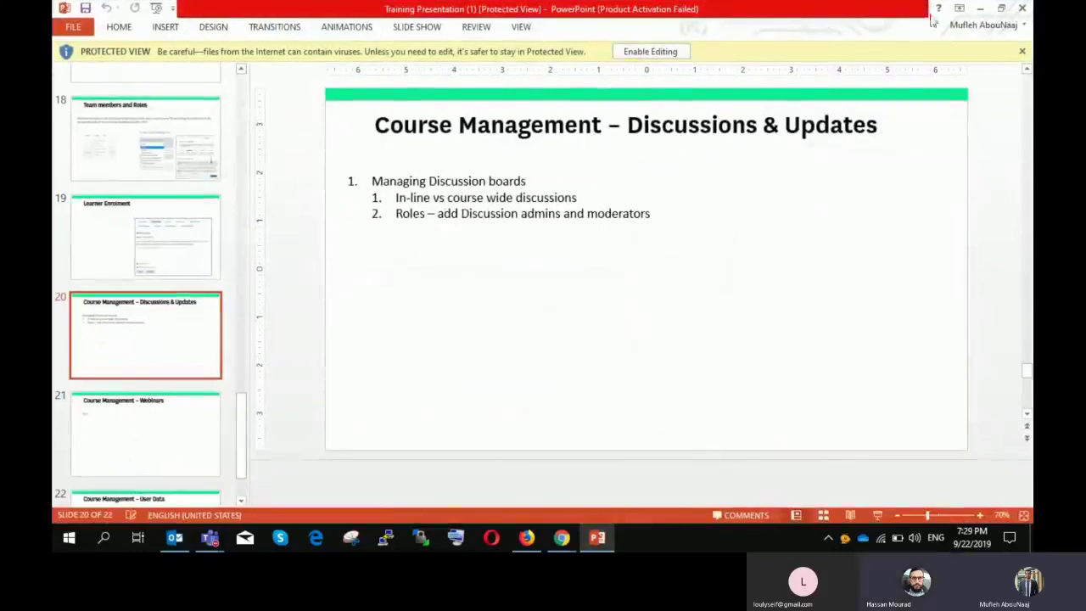
Step: Minimize PowerPoint and open the Lets Know Each Other unit in Studio
click(980, 11)
click(187, 314)
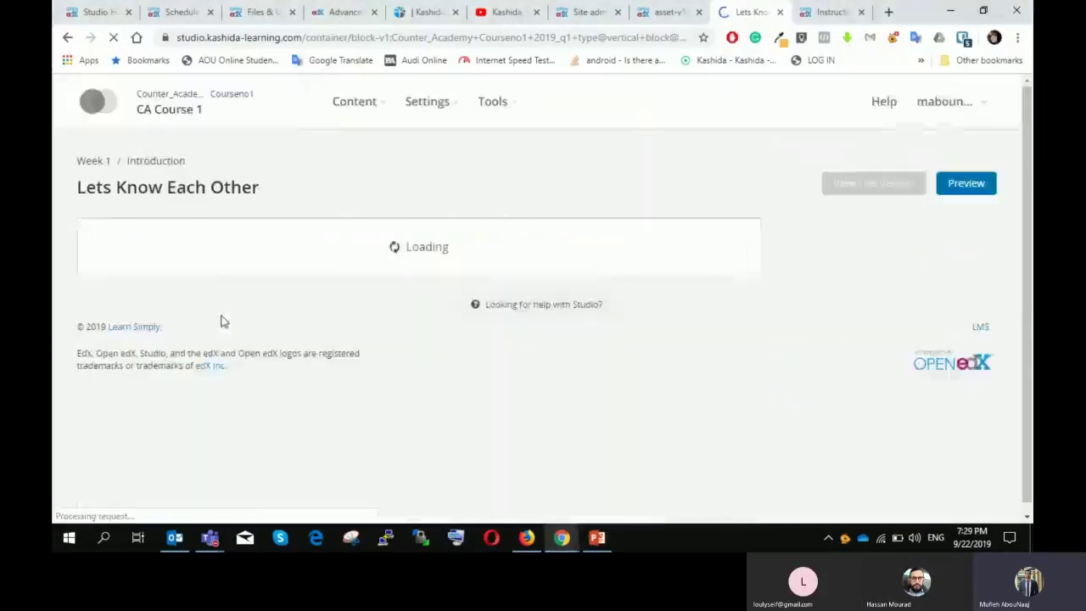
scroll(447, 229, down, 3)
scroll(447, 229, up, 2)
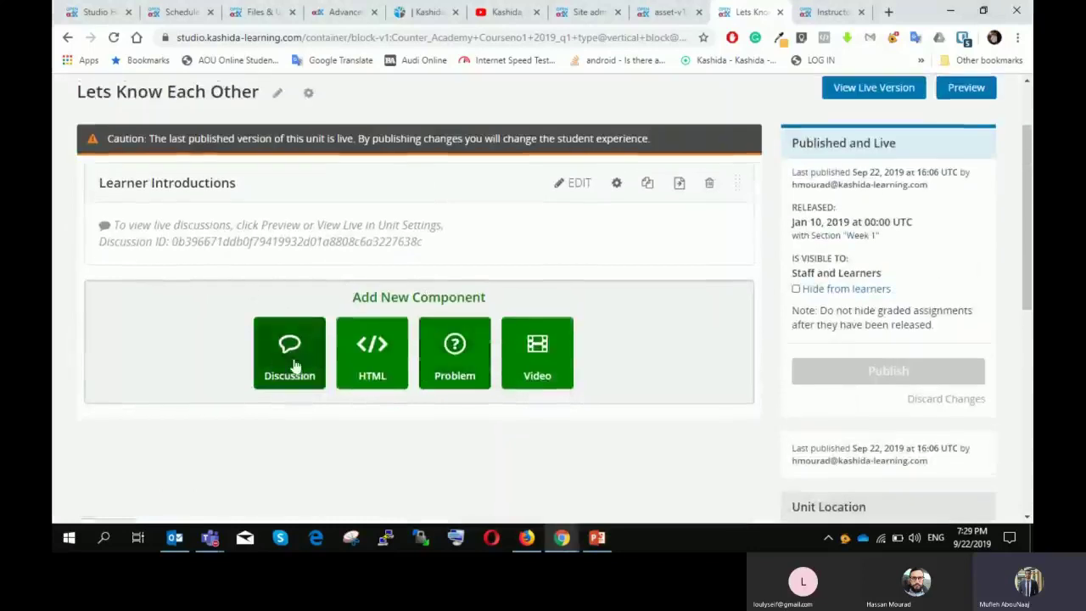
Step: Preview the unit as a learner, signing in to the preview site with saved credentials
click(973, 88)
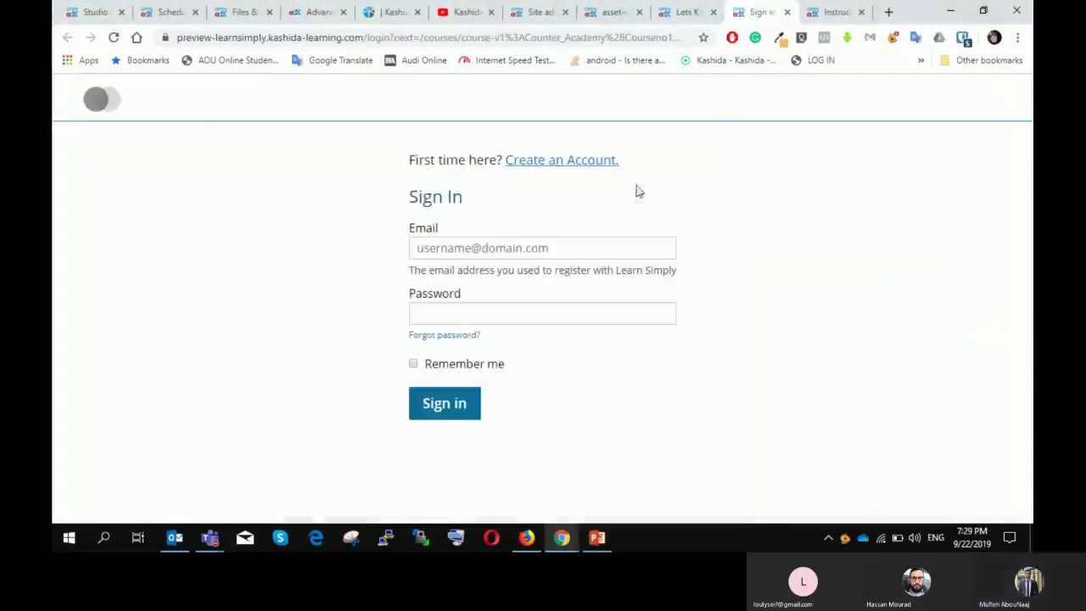
click(748, 125)
click(454, 412)
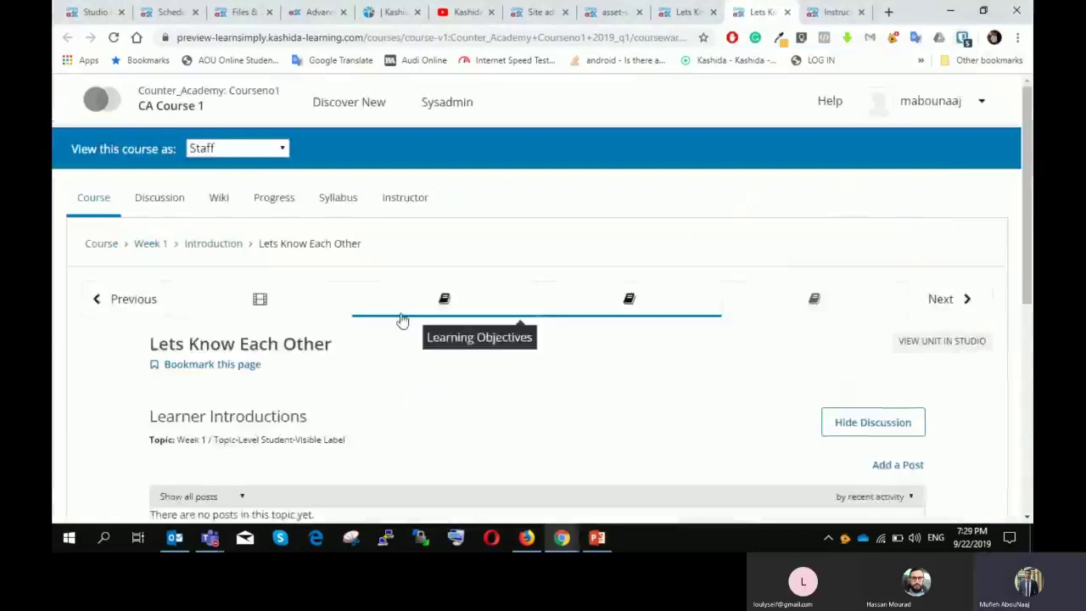
scroll(402, 316, down, 3)
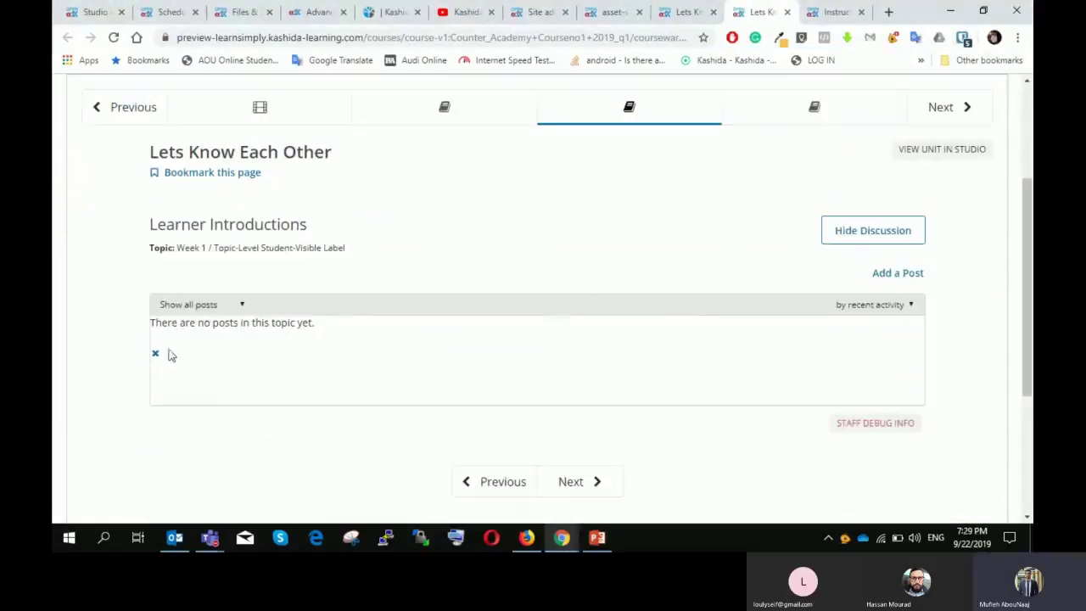
Step: Publish post "CA 1" with body "What is CA" in Learner Introductions
click(898, 274)
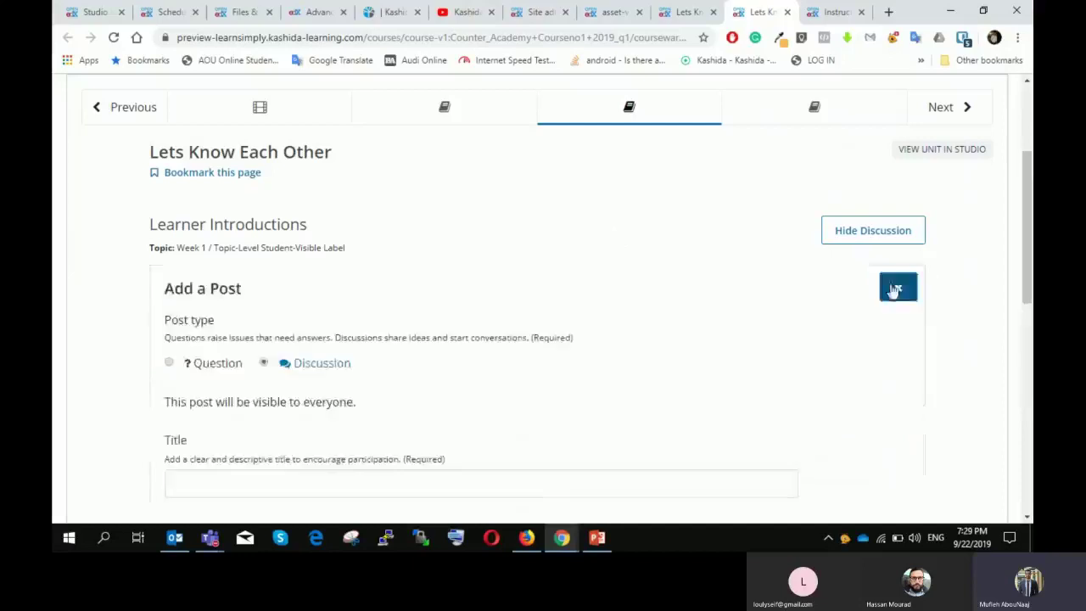
scroll(279, 284, down, 1)
click(187, 270)
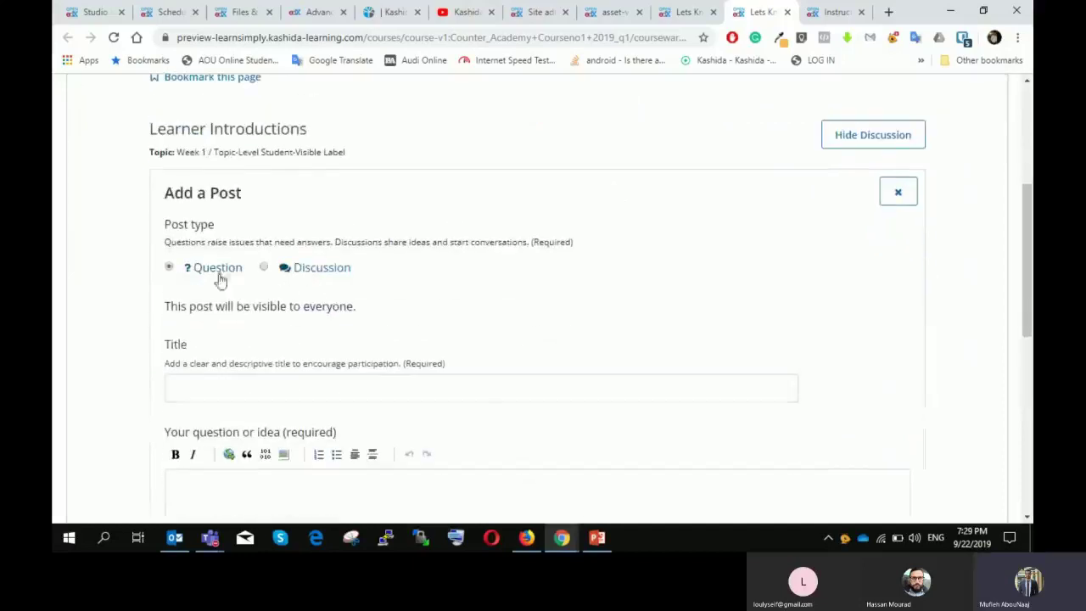
click(241, 389)
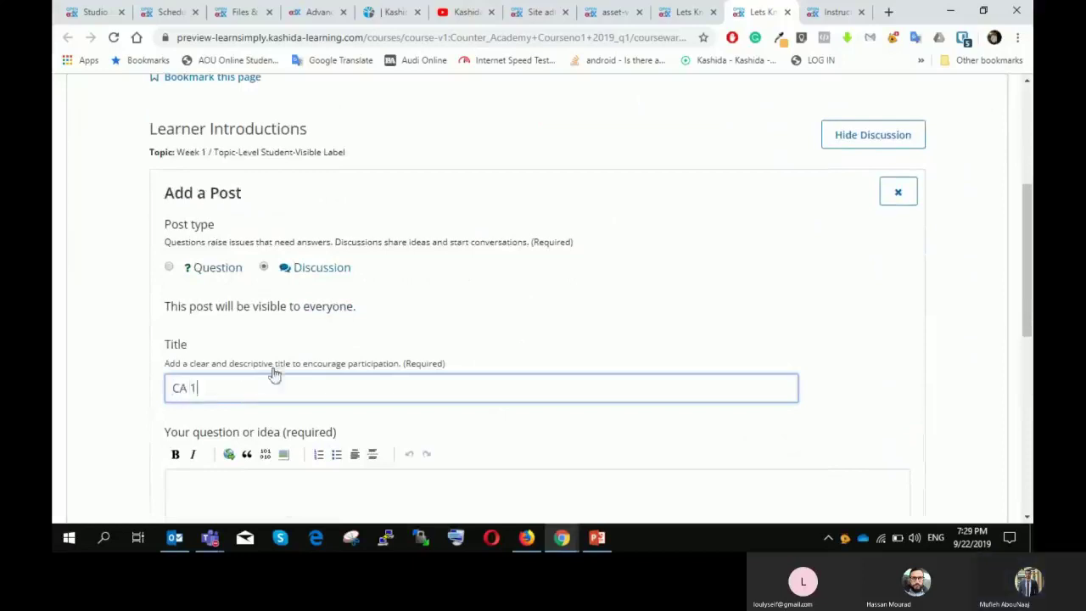
scroll(256, 380, down, 1)
click(235, 385)
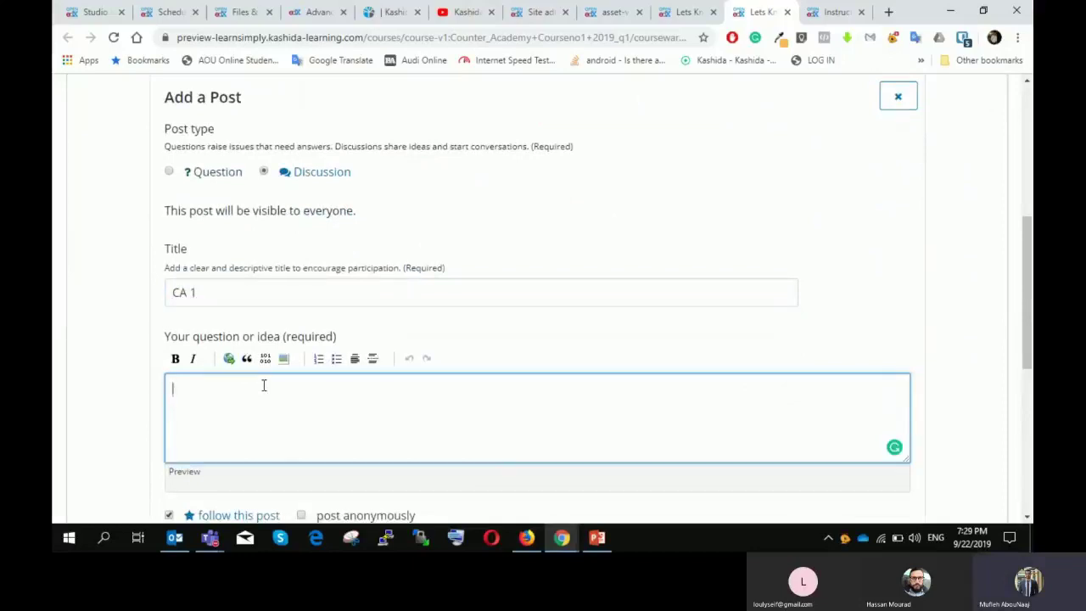
text(I)
text(Wha)
text(t is CA)
scroll(263, 385, down, 2)
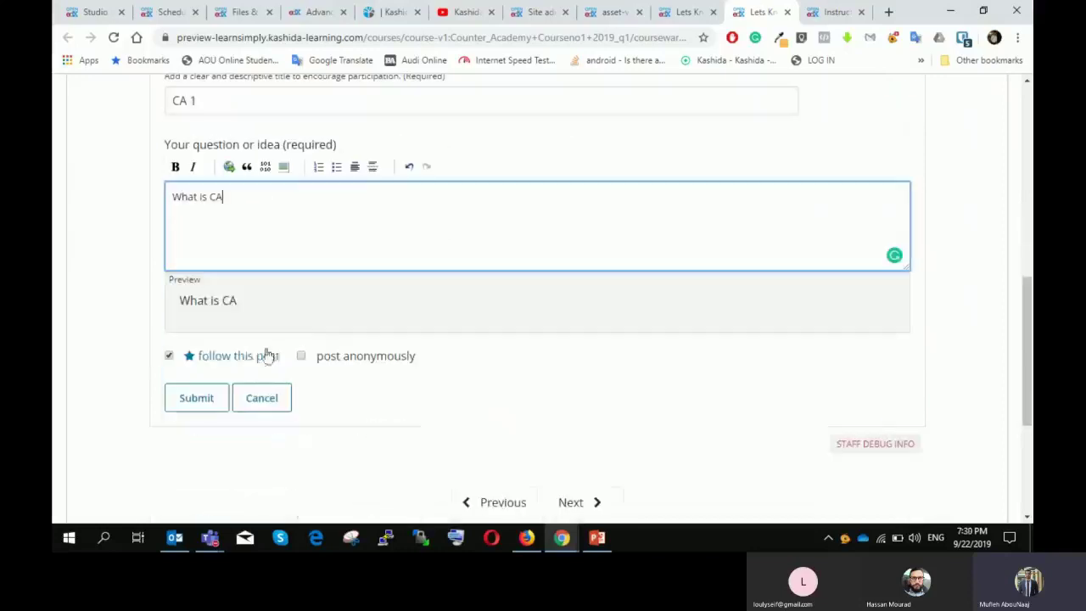
click(215, 399)
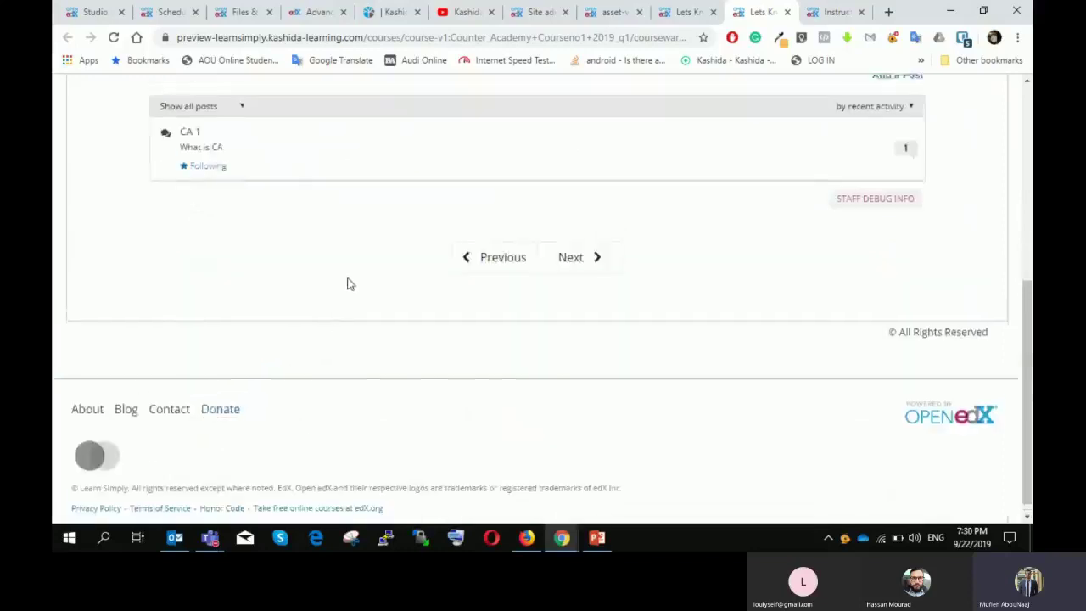
Step: Open the CA 1 thread and post the response "ggh"
scroll(331, 287, up, 1)
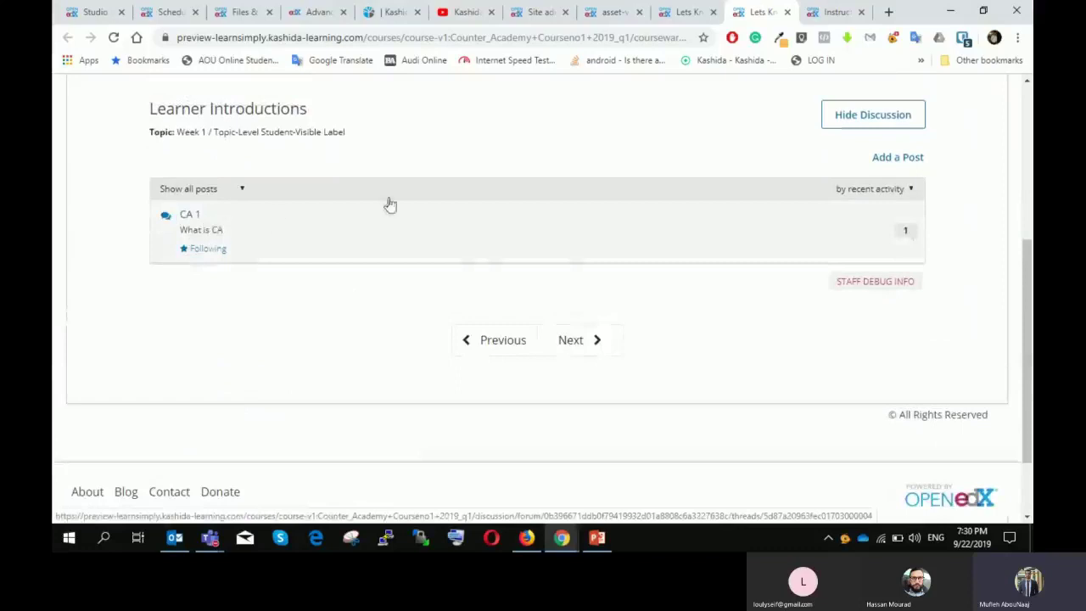
scroll(588, 193, up, 1)
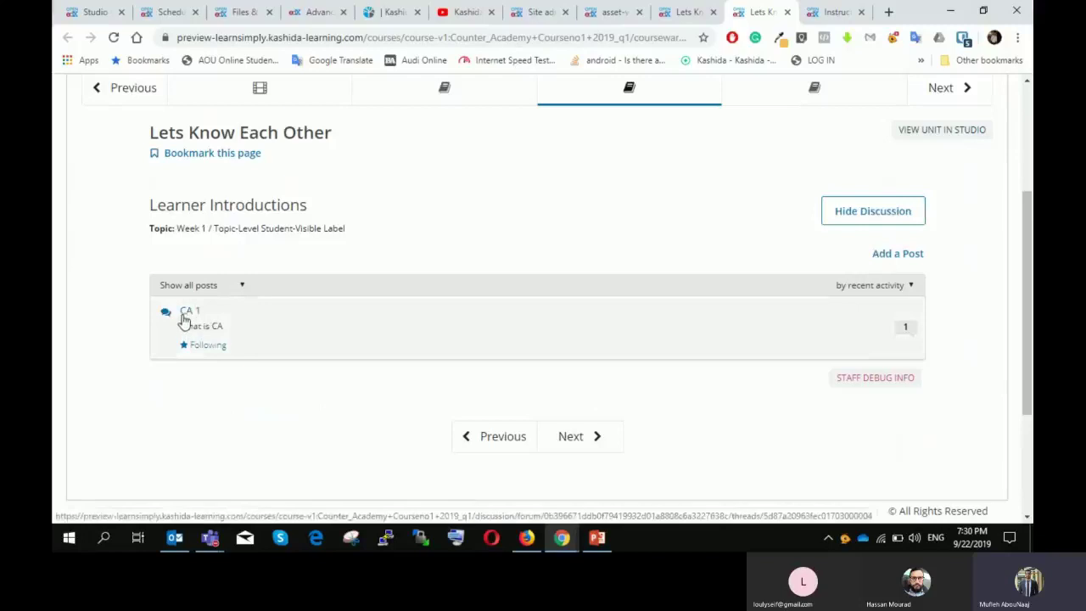
click(183, 315)
scroll(242, 316, down, 2)
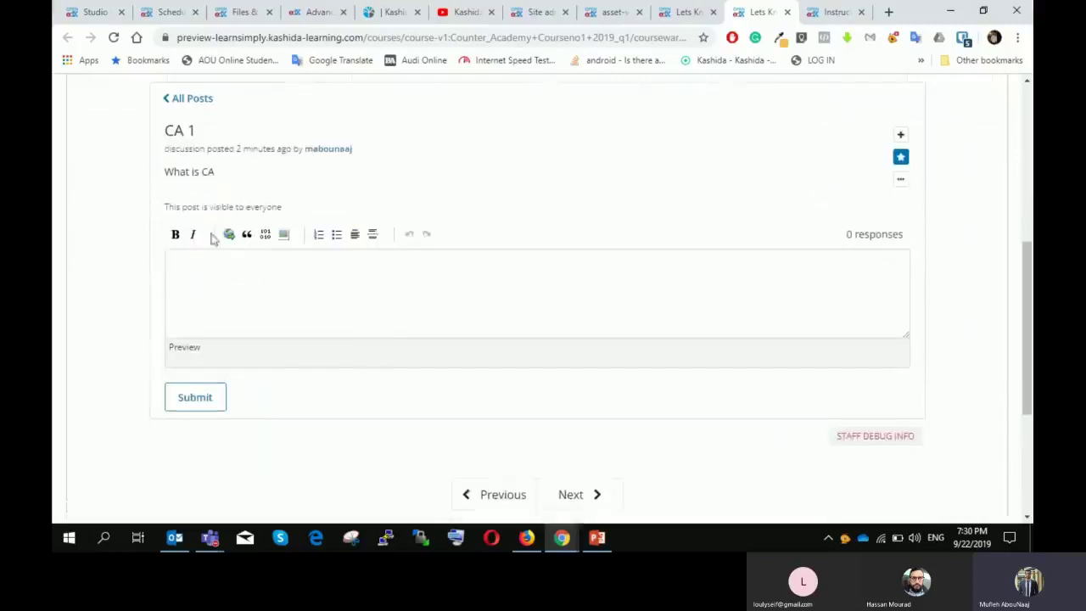
click(215, 289)
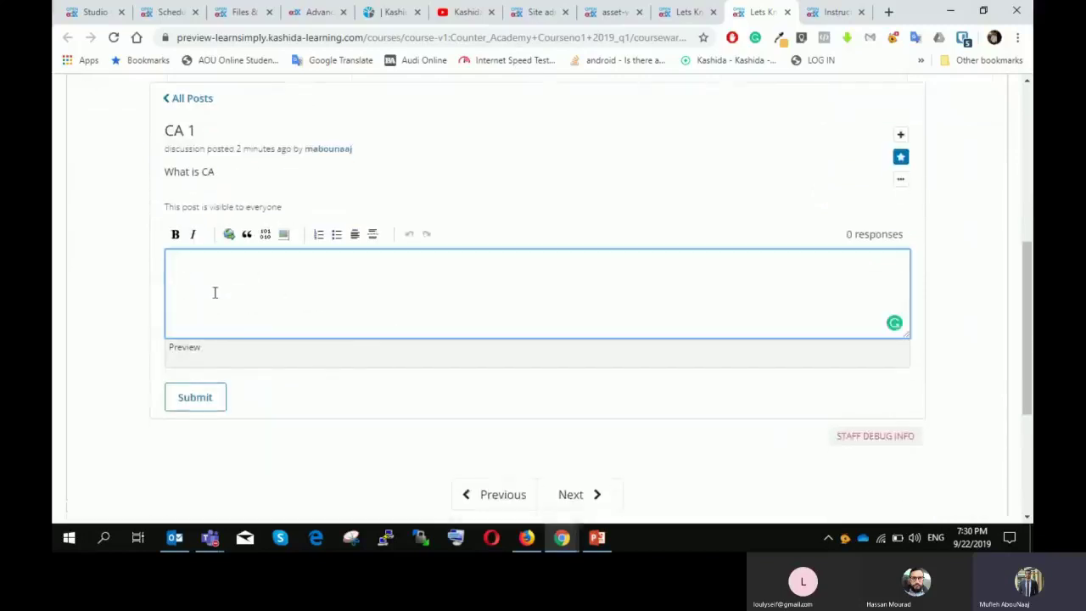
text(ggh)
click(195, 428)
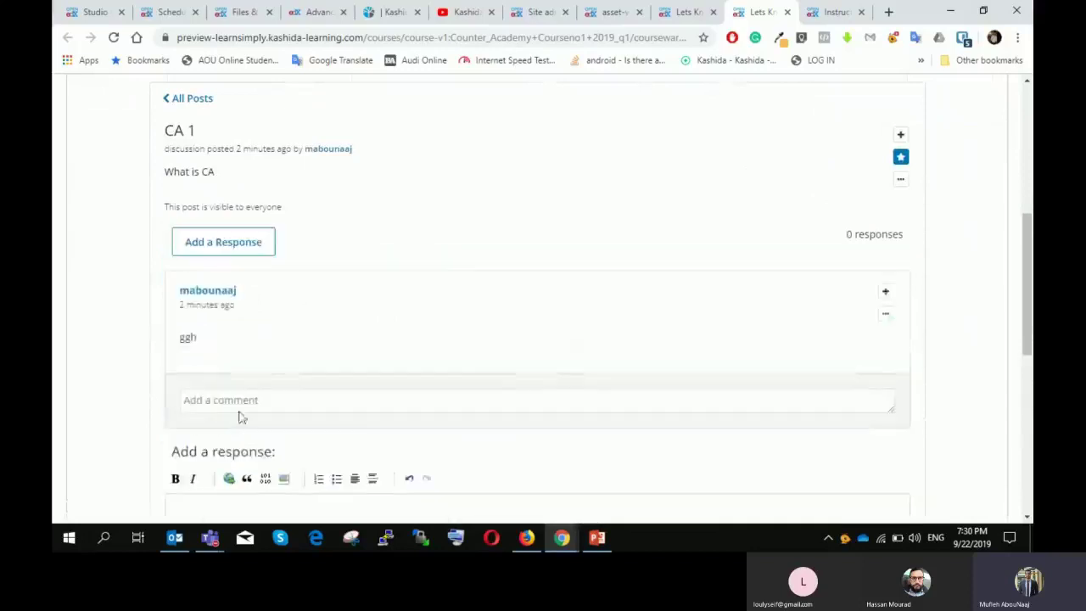
Step: Start a comment on the ggh response and review the thread
scroll(294, 373, up, 1)
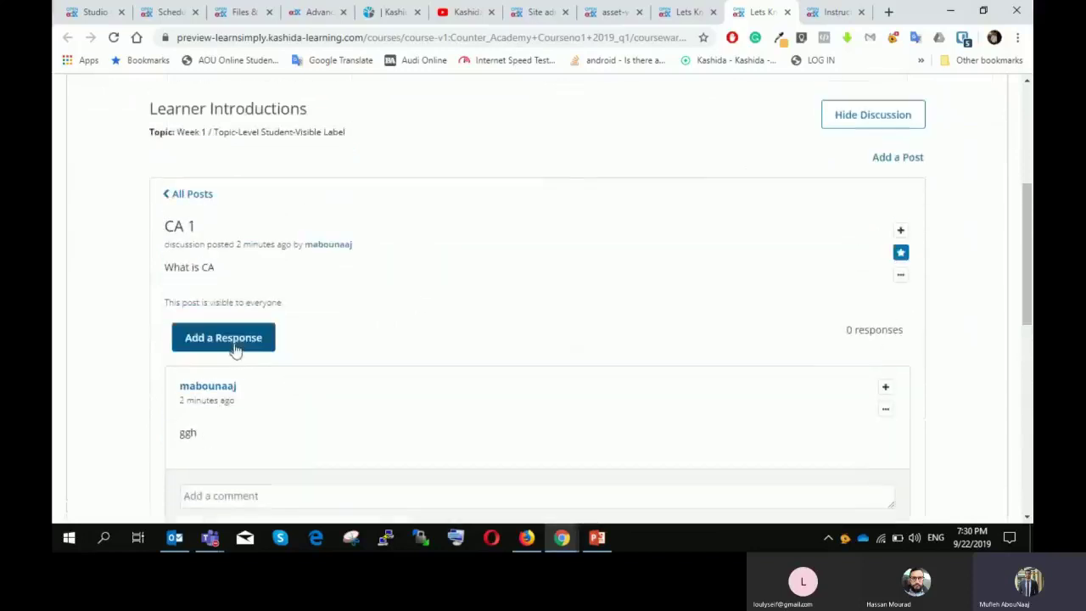
click(249, 349)
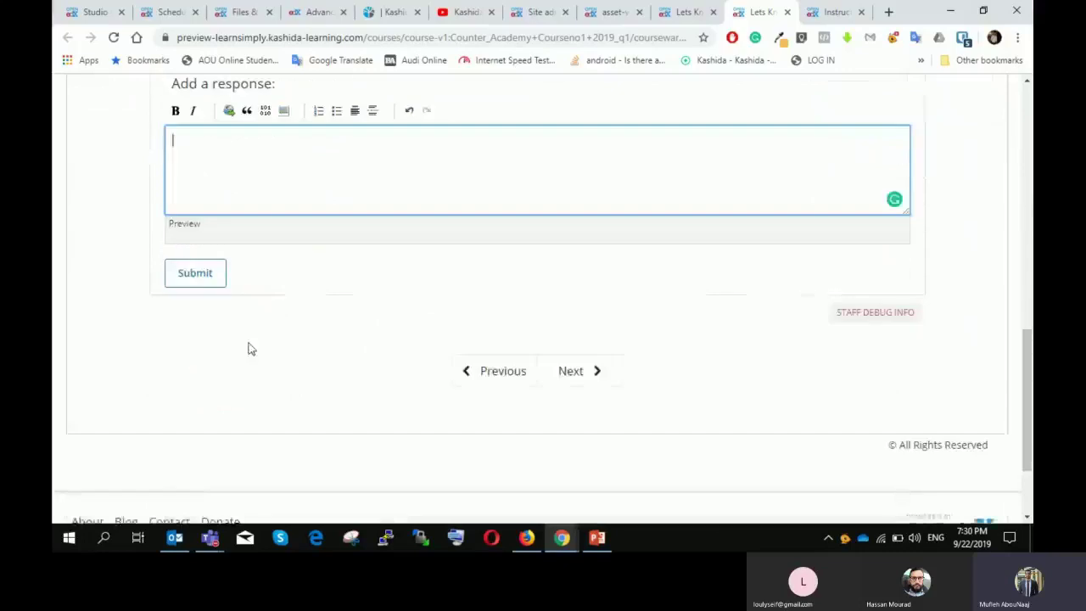
scroll(364, 381, up, 3)
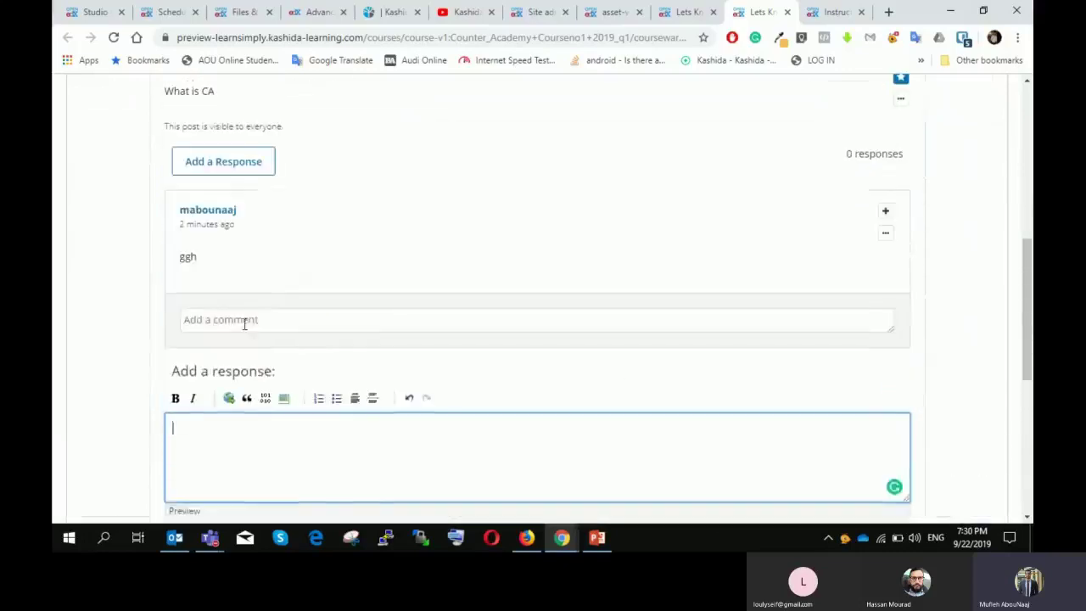
click(244, 320)
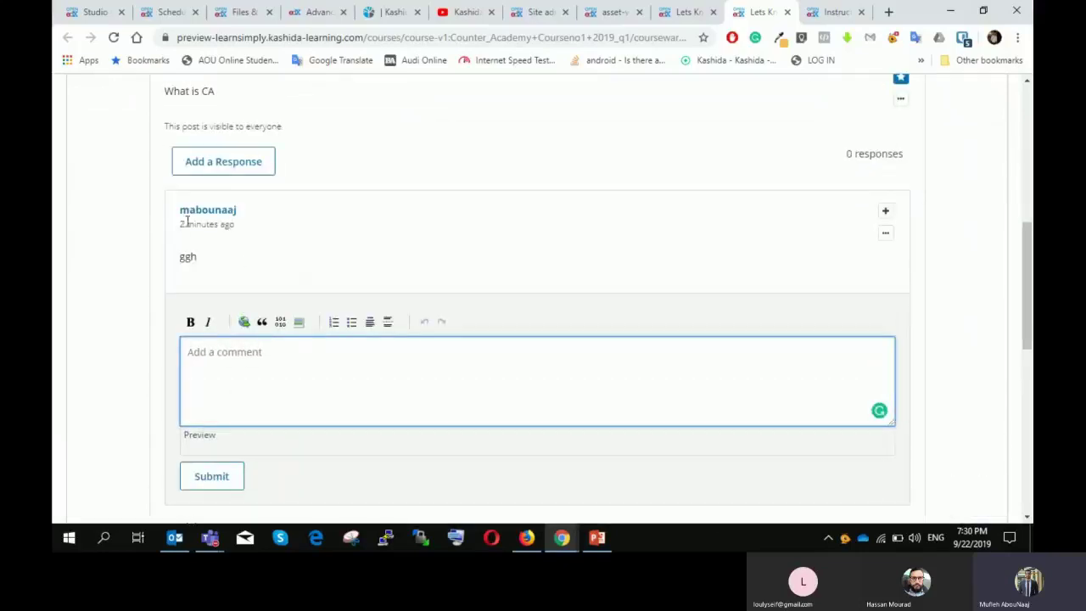
scroll(606, 295, down, 1)
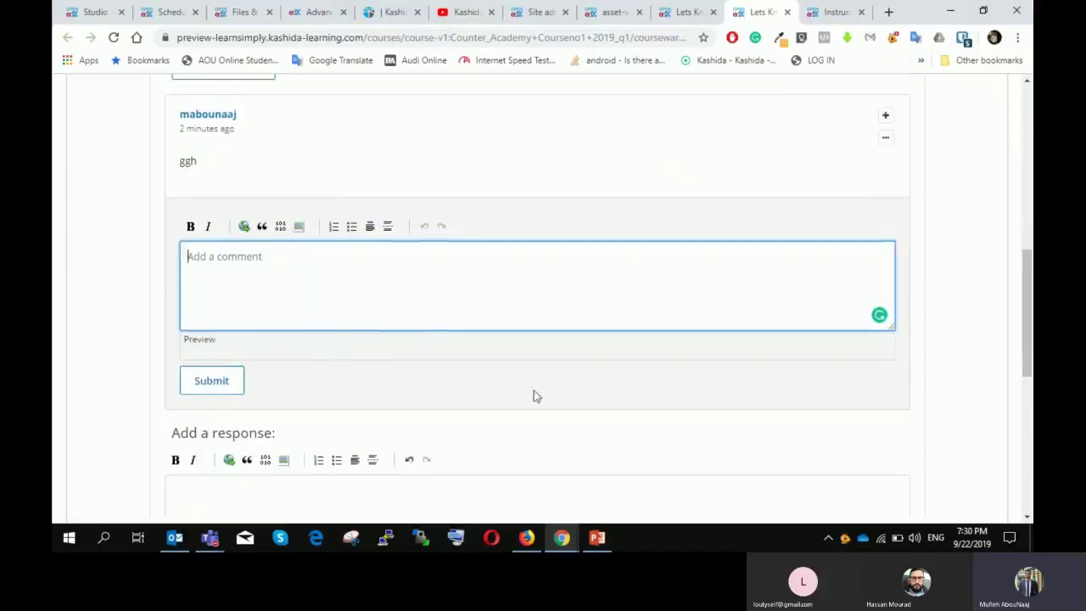
scroll(530, 399, up, 3)
scroll(533, 407, down, 1)
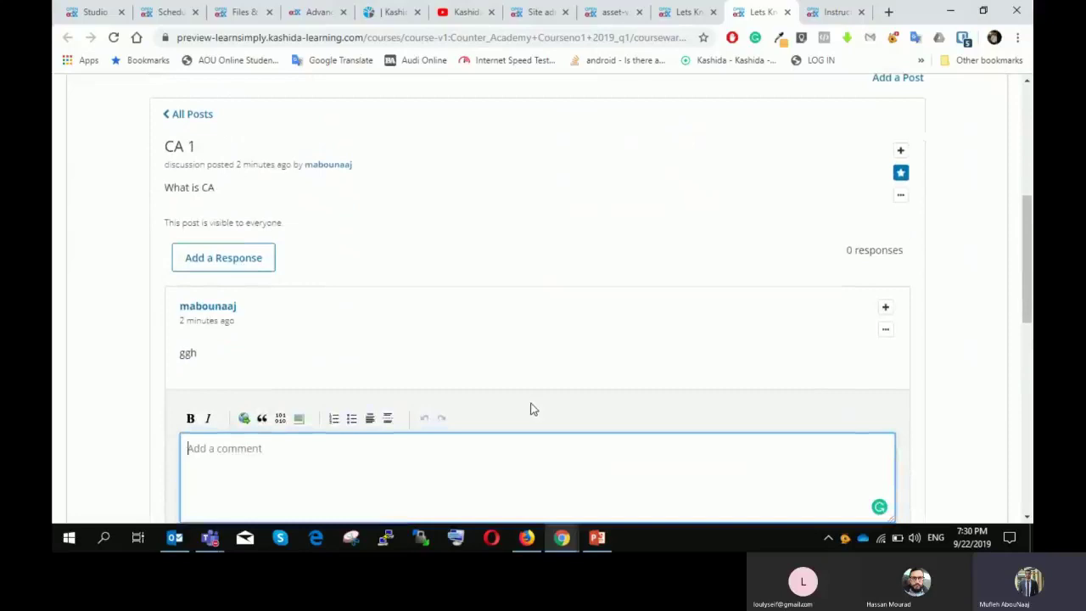
scroll(627, 262, up, 5)
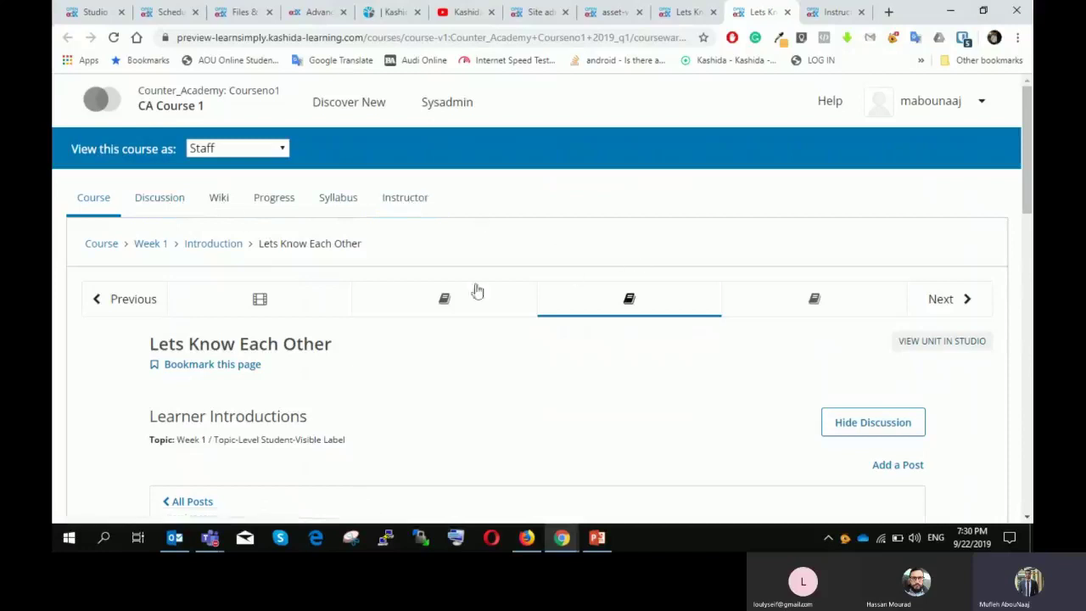
scroll(352, 273, down, 1)
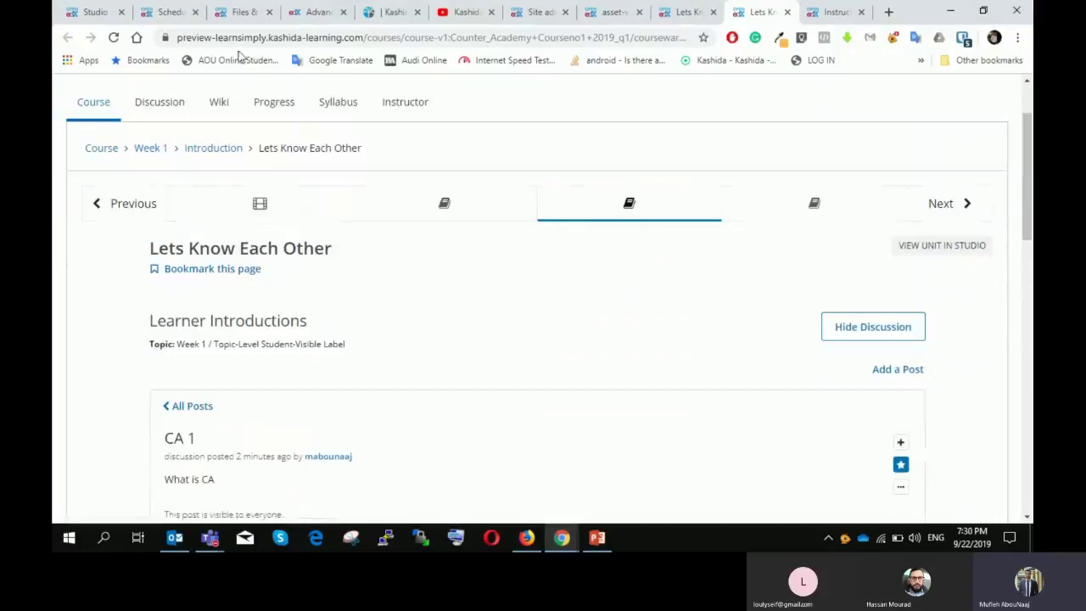
Step: On the course Discussion page, filter to the Week 1 topic and open CA 1
click(174, 115)
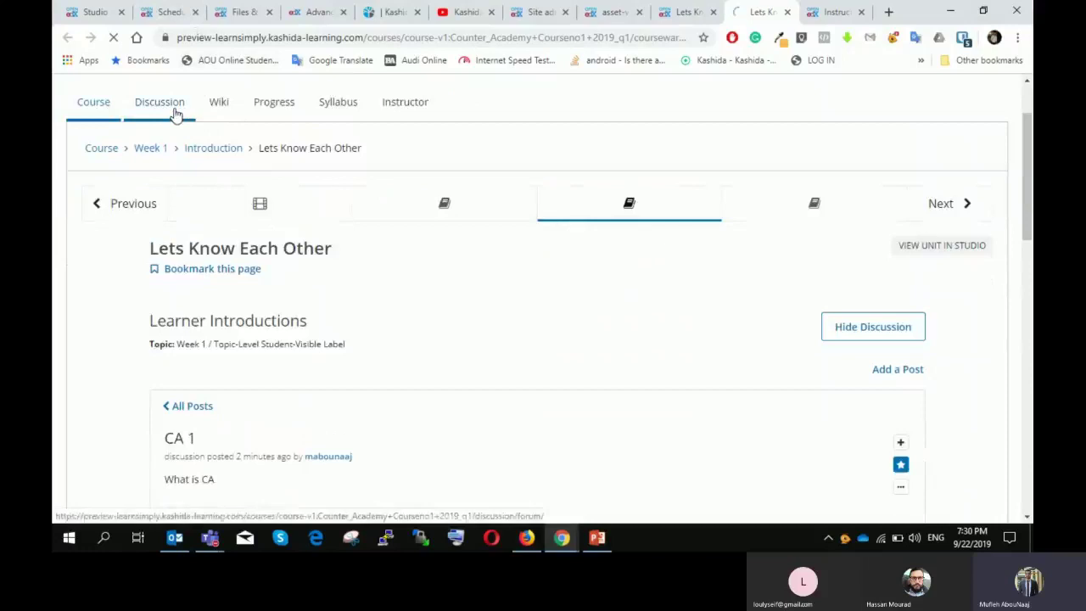
scroll(186, 230, down, 1)
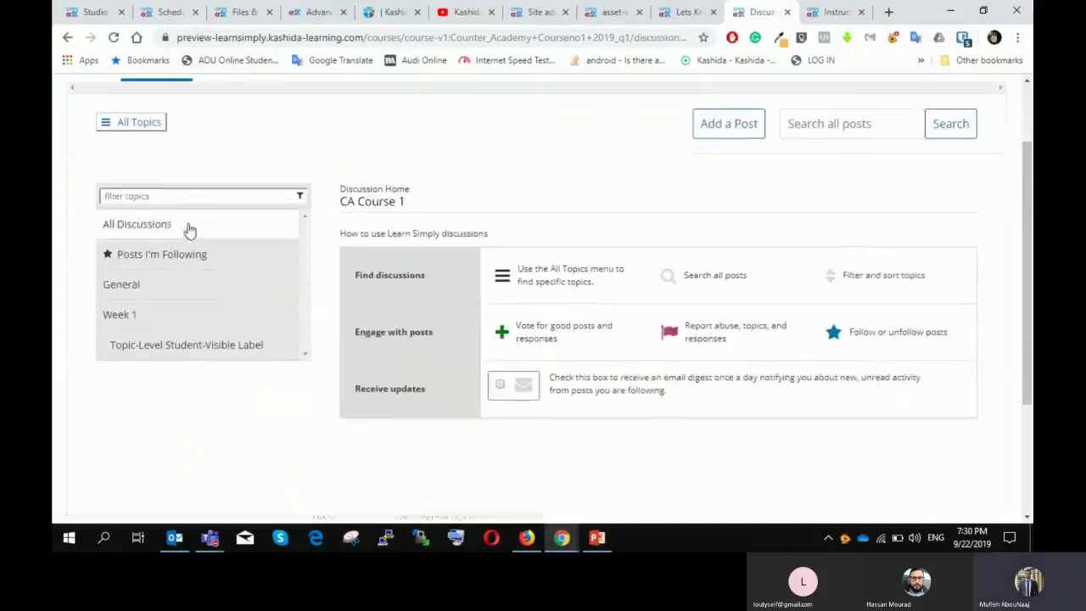
click(119, 314)
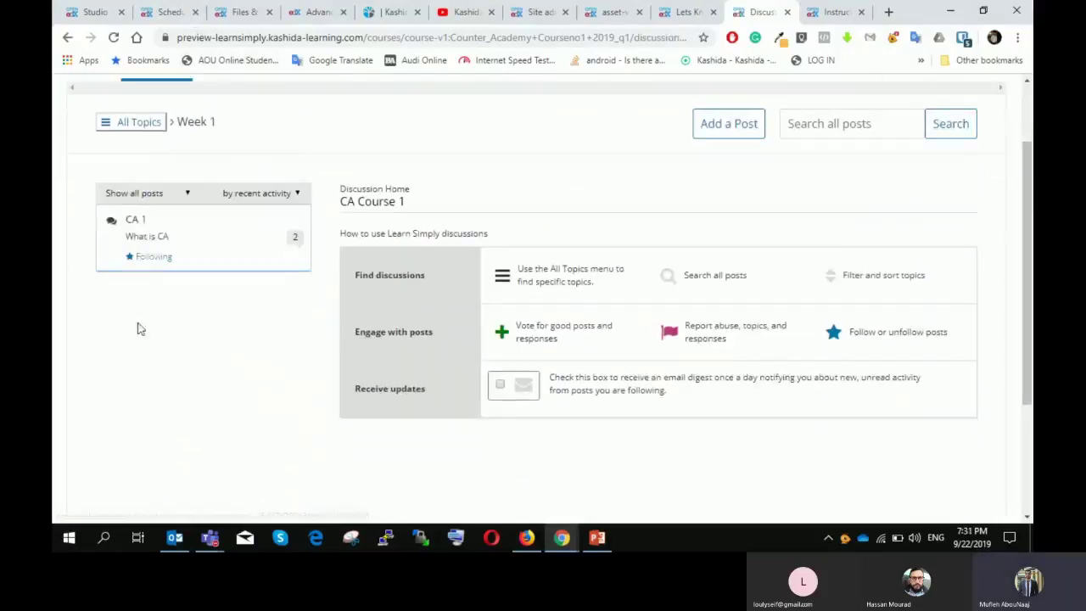
click(138, 226)
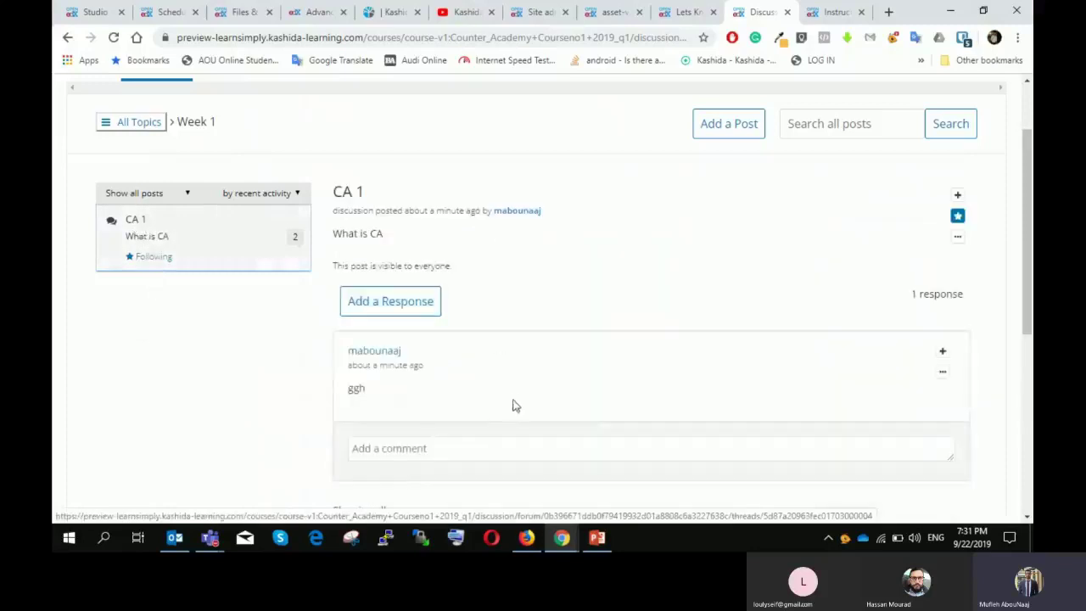
scroll(506, 390, up, 2)
Step: Return to CA Course 1's Course home and review Week 1's Introduction units
click(100, 162)
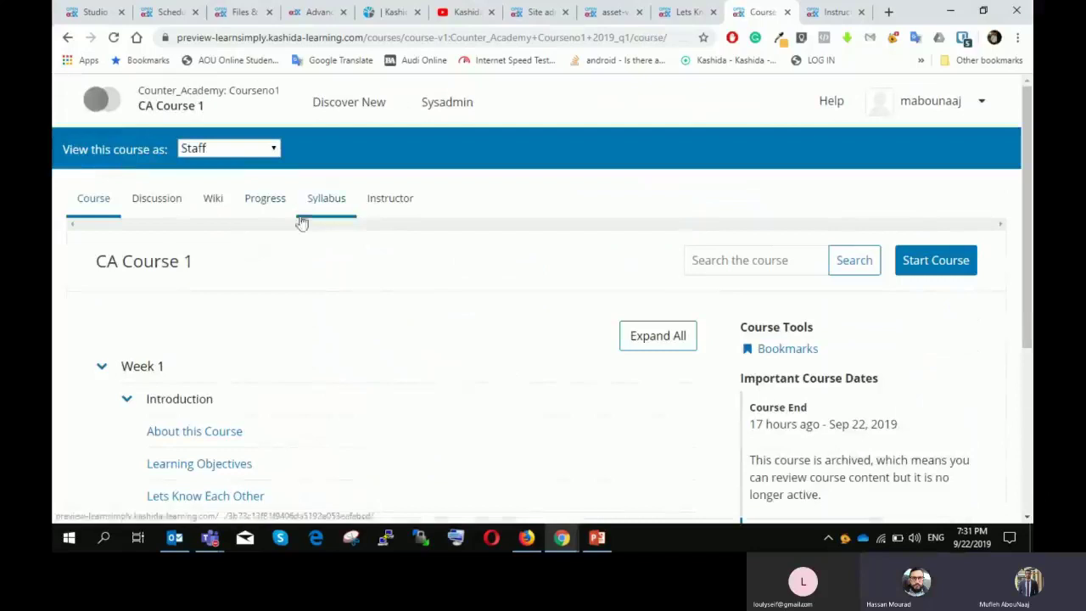
scroll(303, 238, down, 2)
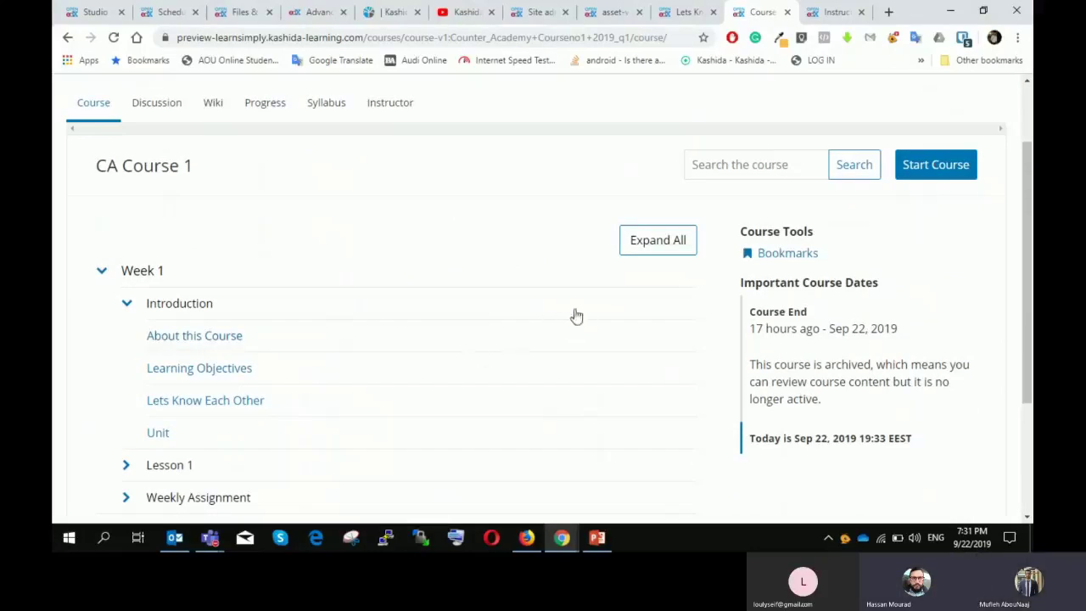
scroll(559, 310, up, 1)
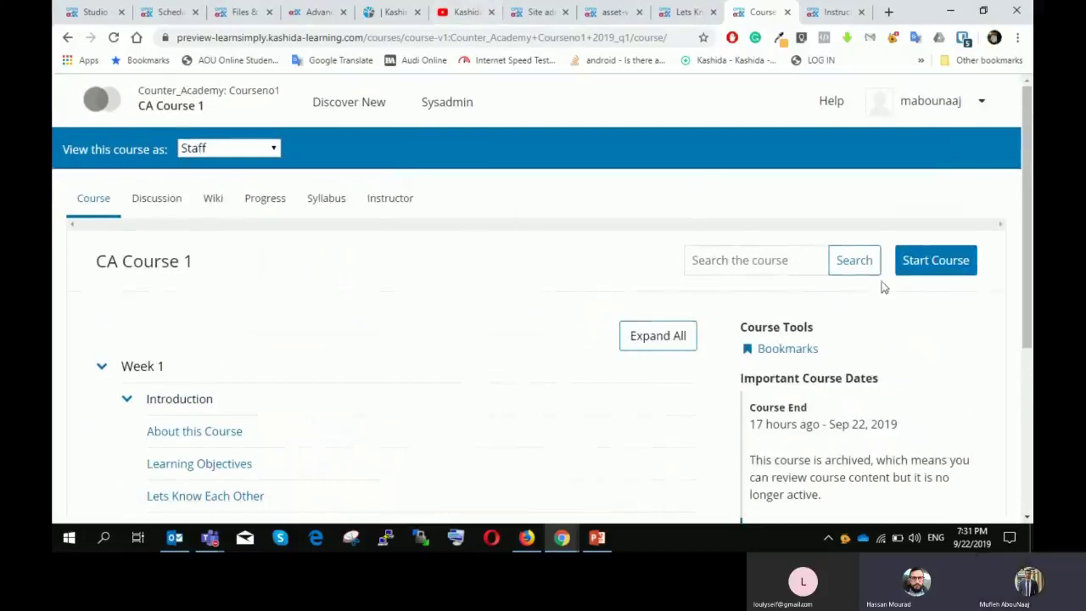
scroll(560, 271, down, 2)
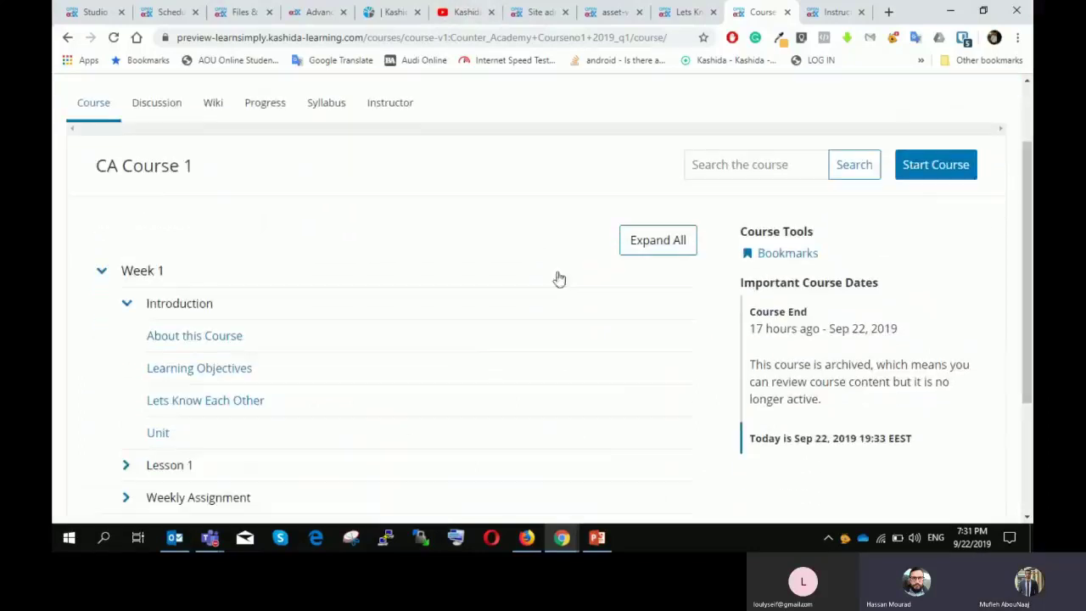
scroll(454, 271, up, 2)
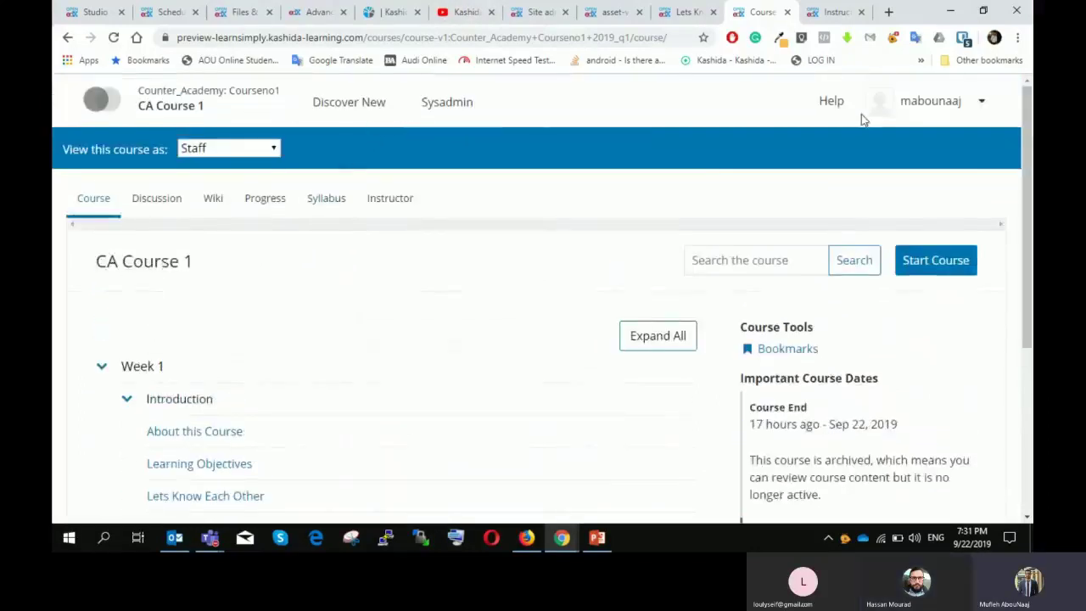
Step: Submit a new discussion post titled "General CA" with an empty body, which is rejected
click(153, 210)
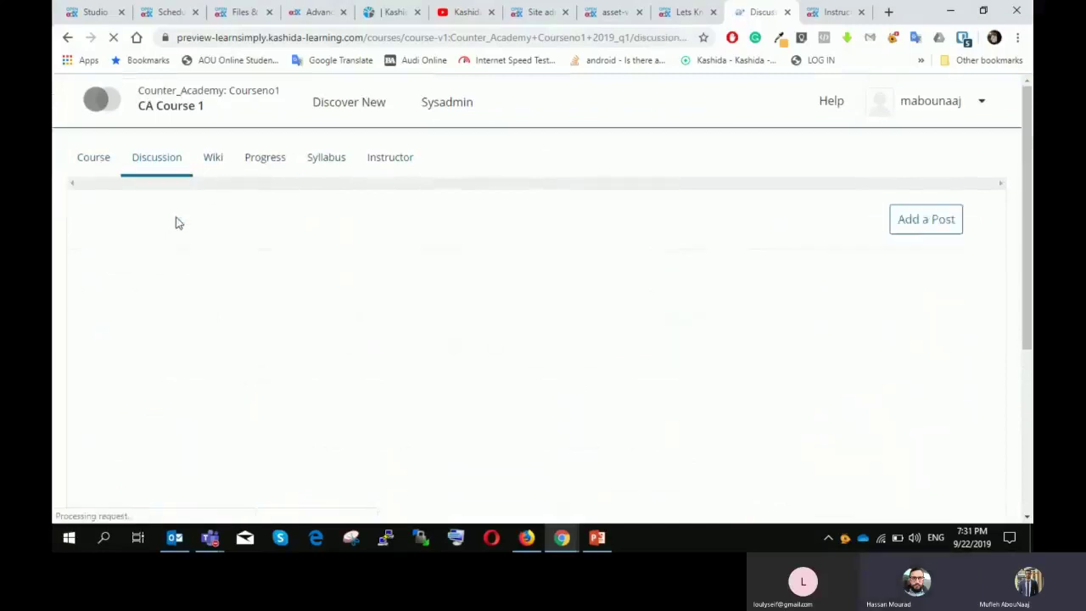
scroll(766, 263, down, 2)
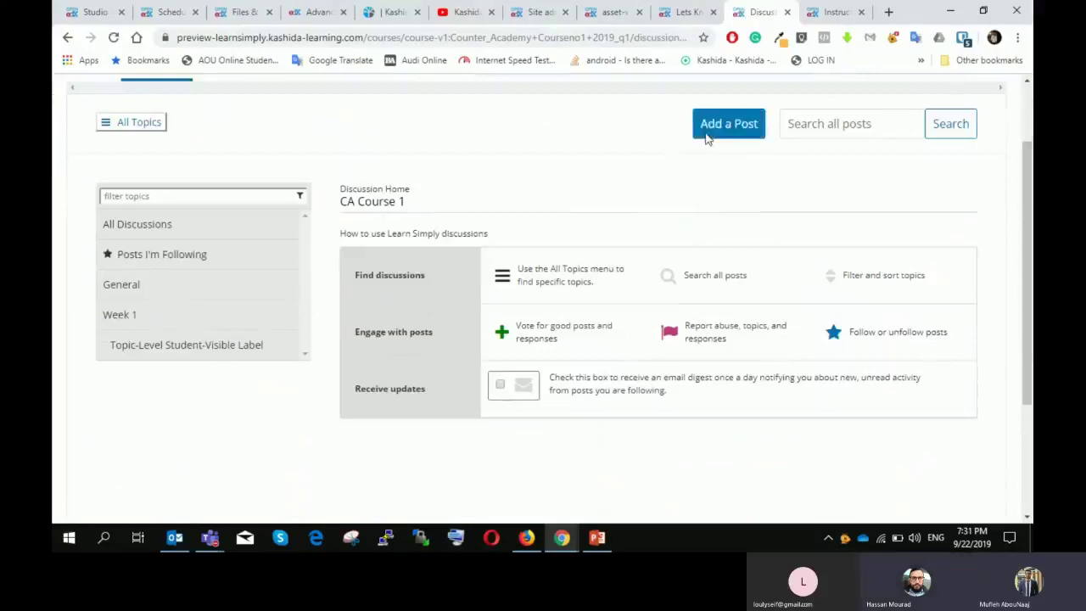
click(708, 135)
click(386, 355)
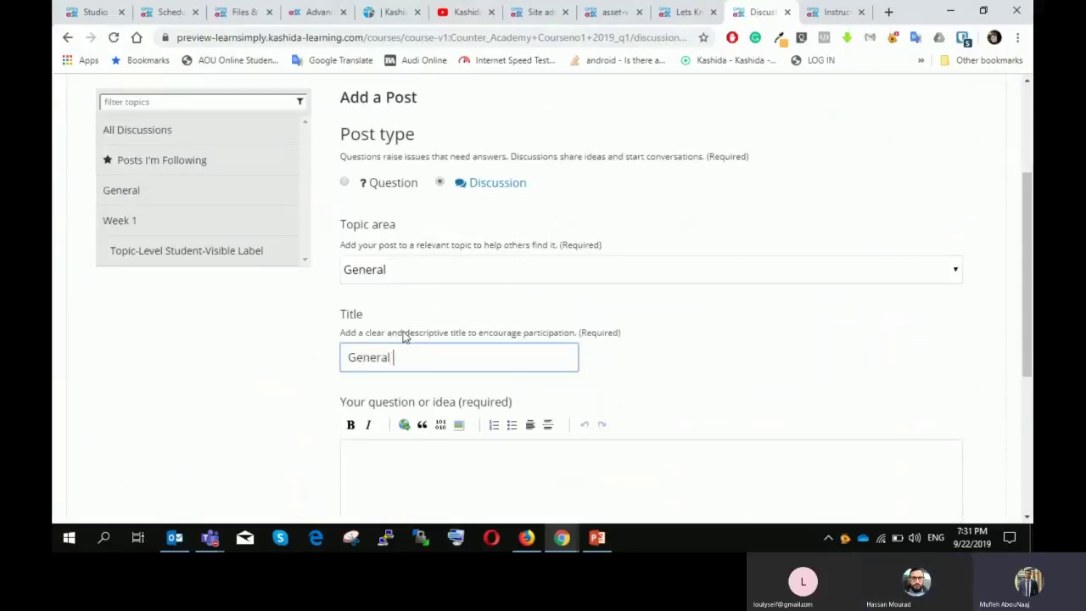
scroll(734, 361, down, 3)
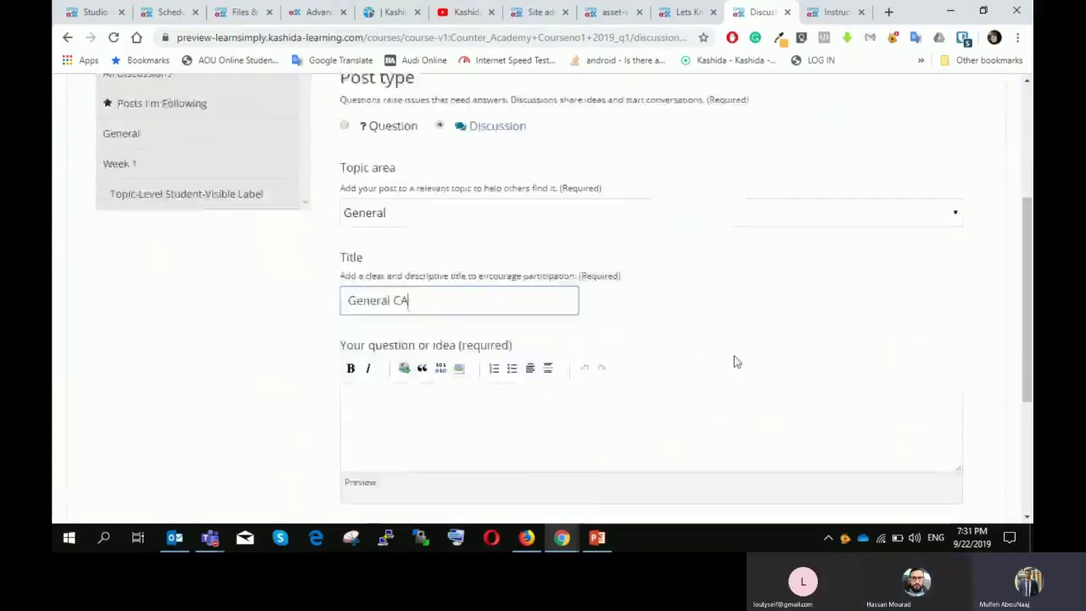
click(374, 440)
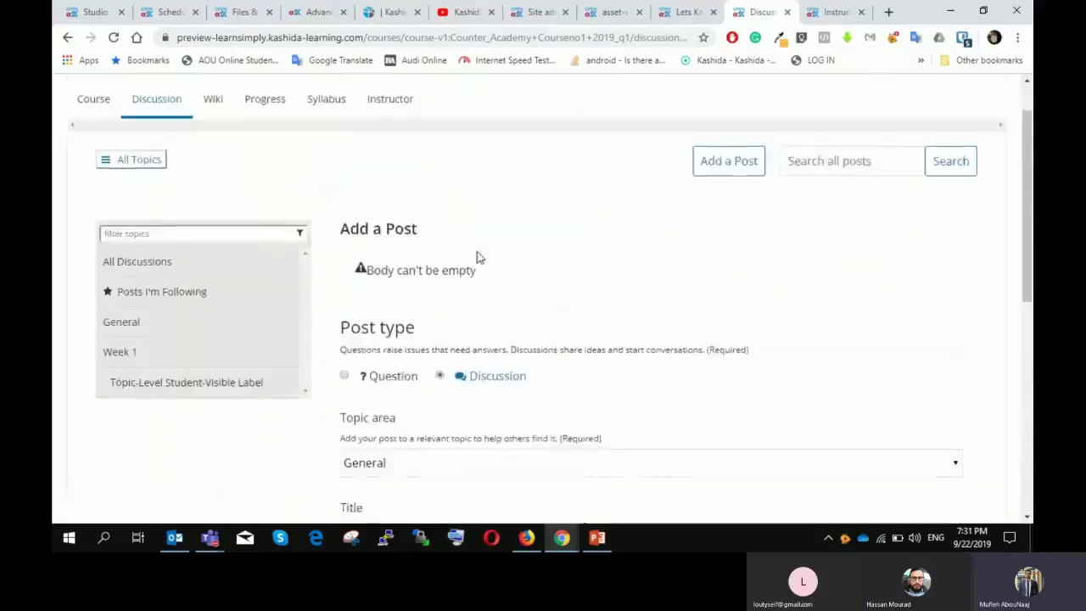
Step: Check the Topic area choices, keep General, then show the General topic's posts
scroll(477, 257, down, 5)
click(419, 284)
click(419, 206)
click(422, 208)
scroll(422, 208, up, 1)
click(404, 293)
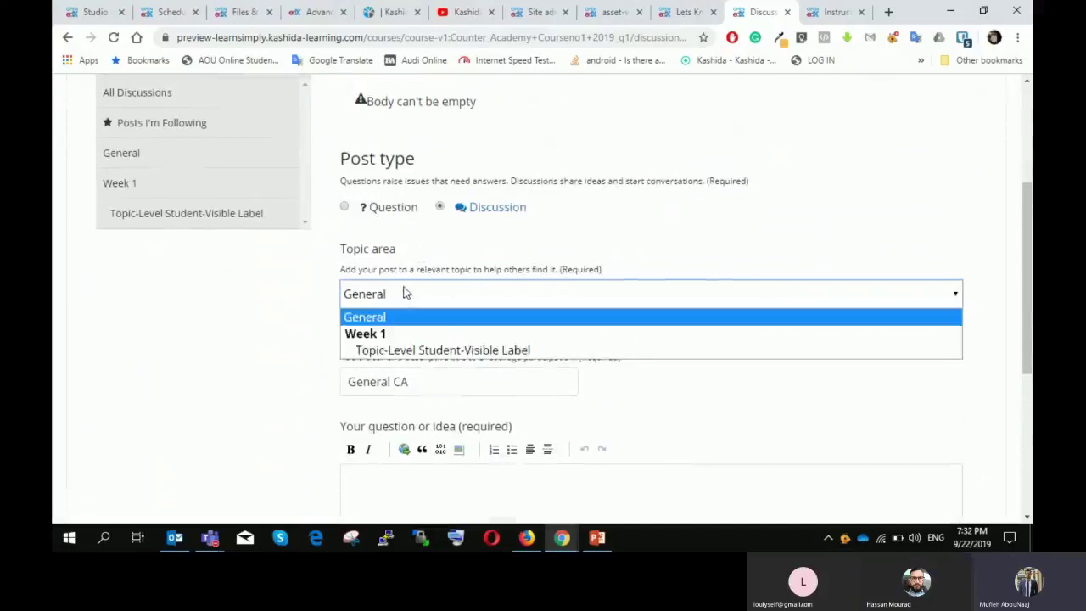
click(175, 276)
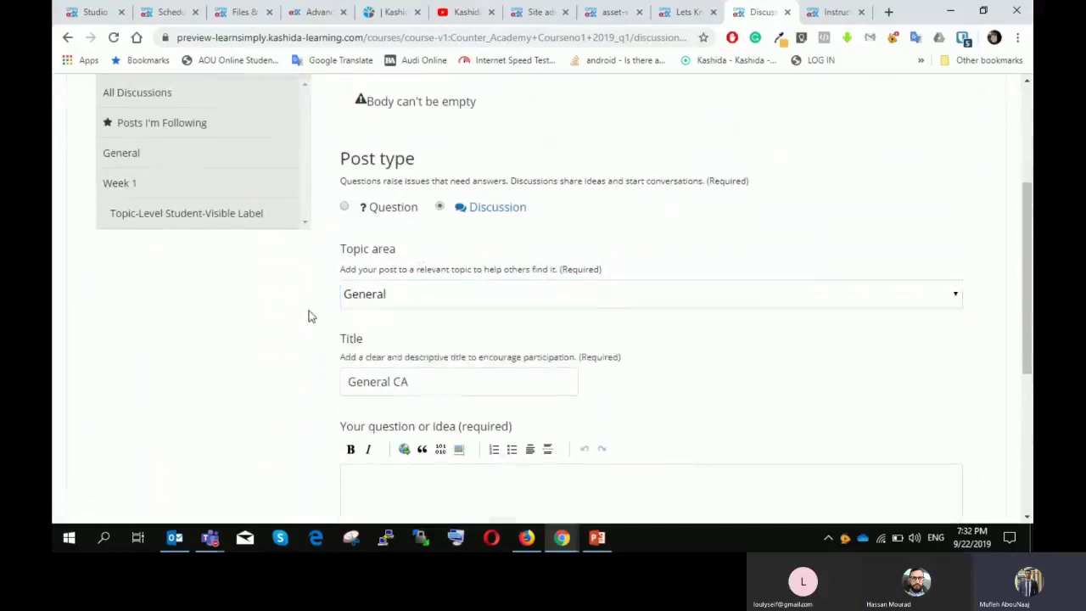
scroll(310, 312, up, 2)
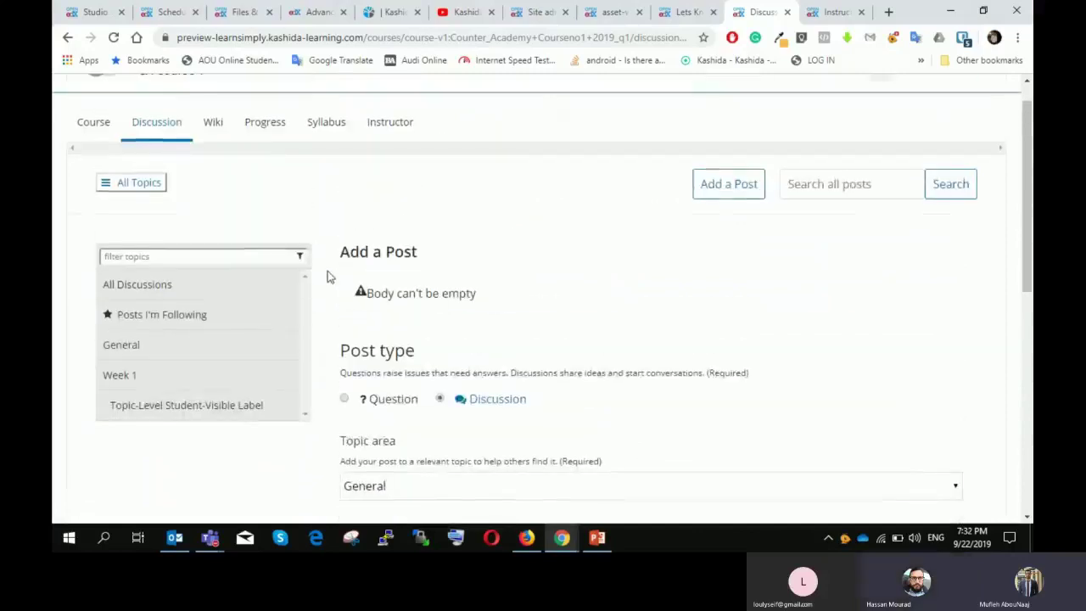
click(122, 348)
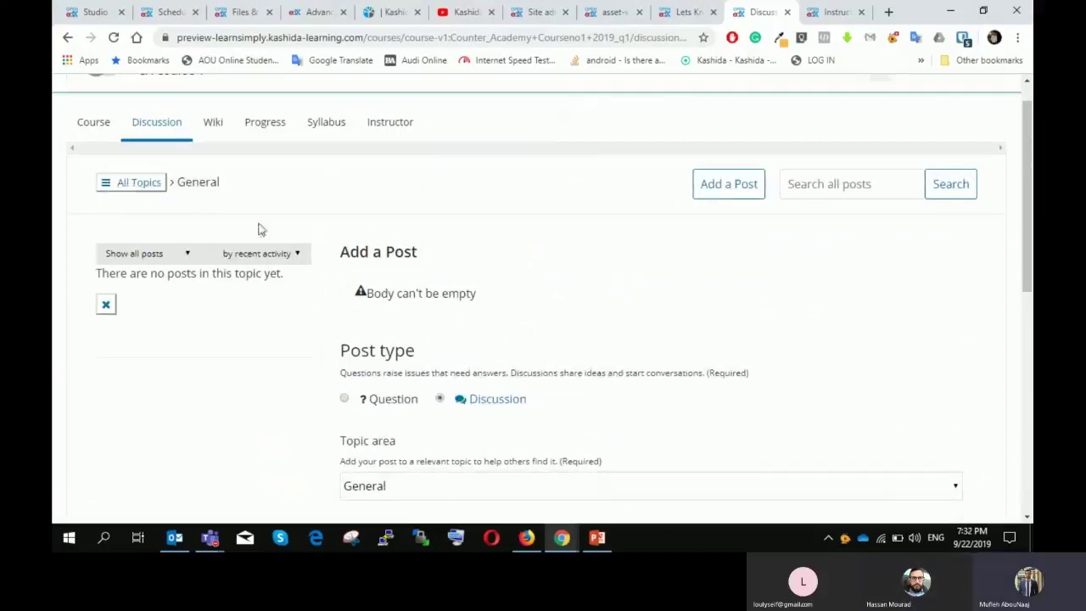
scroll(625, 235, down, 1)
scroll(598, 240, up, 1)
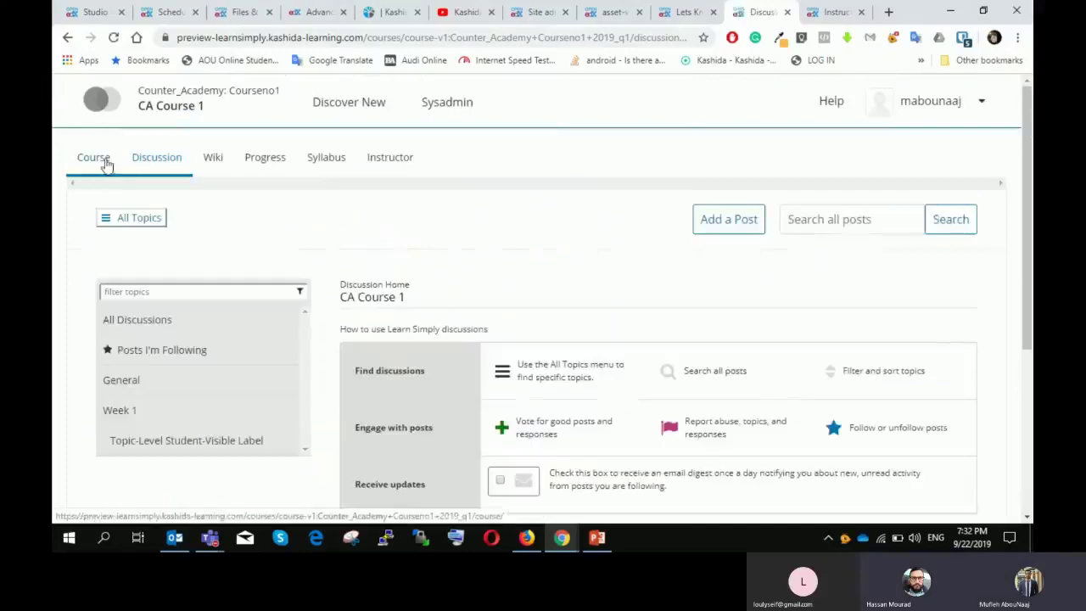
click(103, 161)
scroll(358, 187, down, 1)
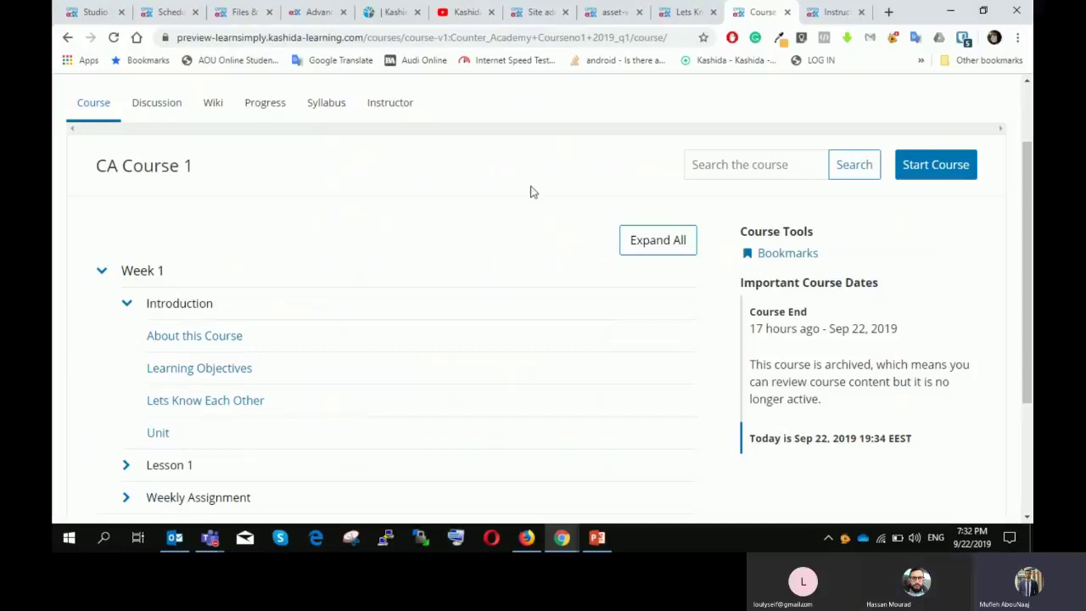
scroll(530, 187, down, 1)
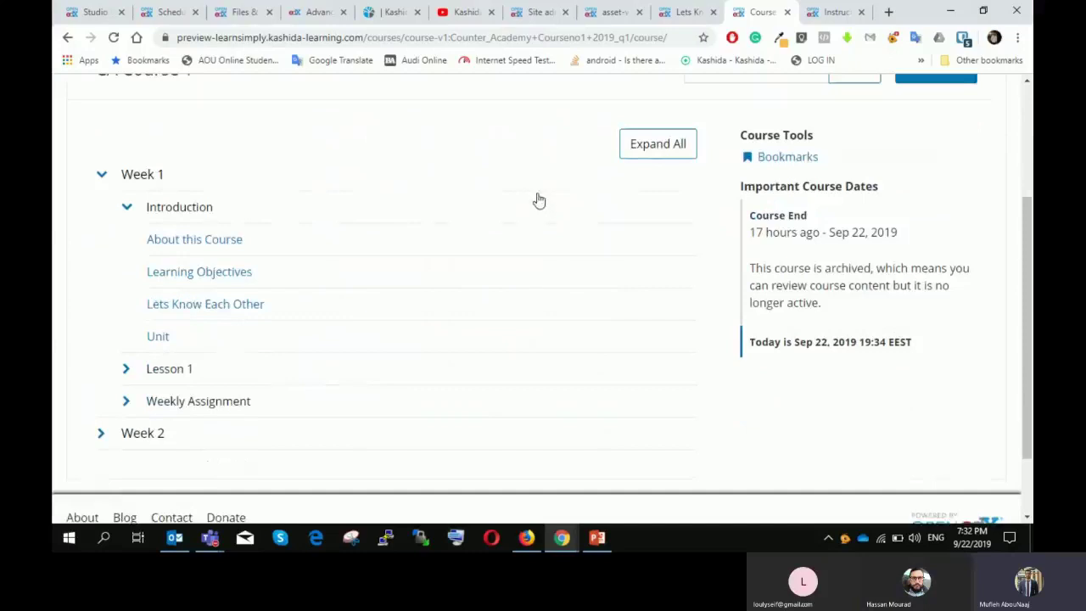
scroll(543, 202, up, 1)
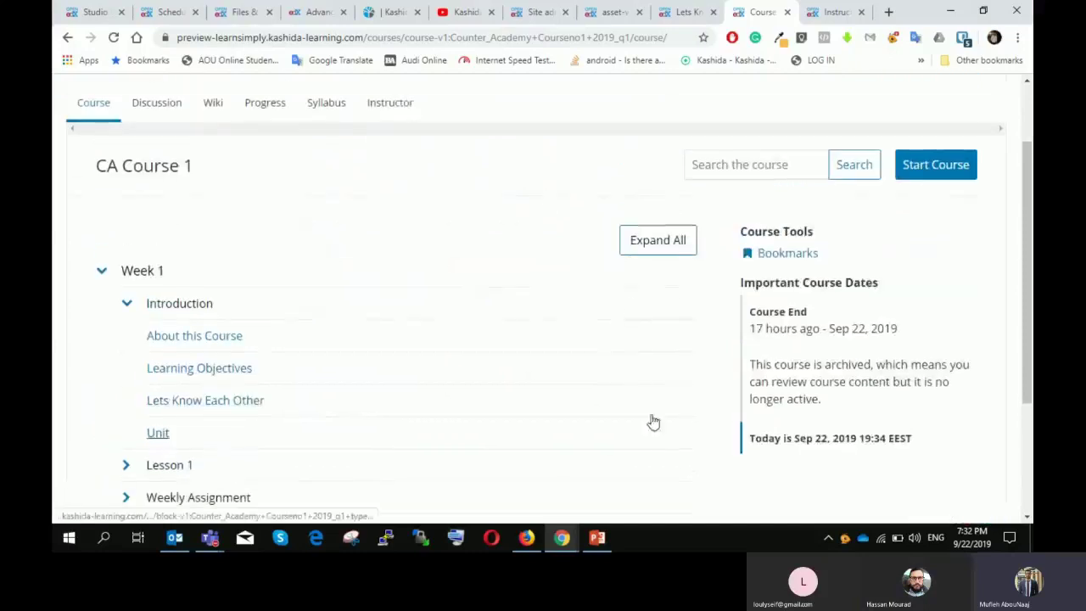
click(156, 103)
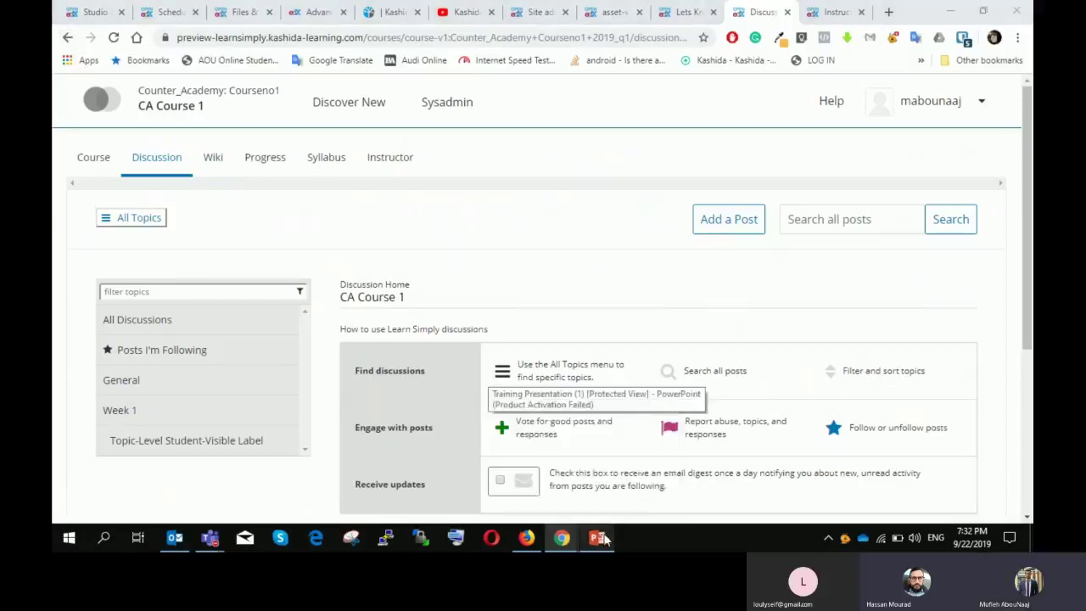
Step: Advance PowerPoint to slide 21, "Course Management – Webinars", listing Jitsi
click(597, 538)
scroll(436, 317, down, 1)
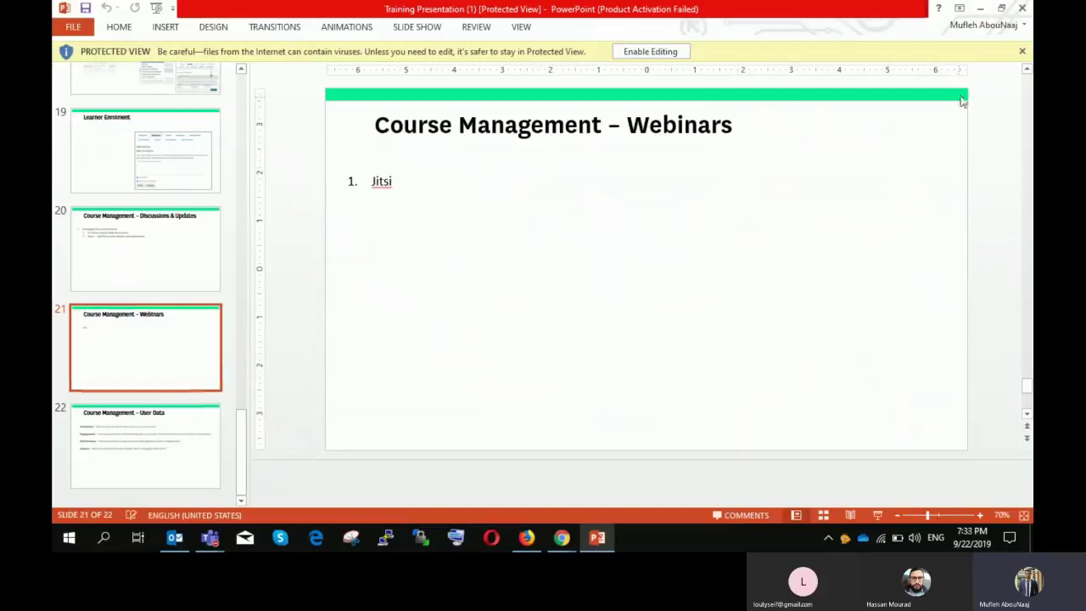
Step: In a new tab, go to learnsimply.kashida-learning.com and open the Intro to Kashida course
click(980, 11)
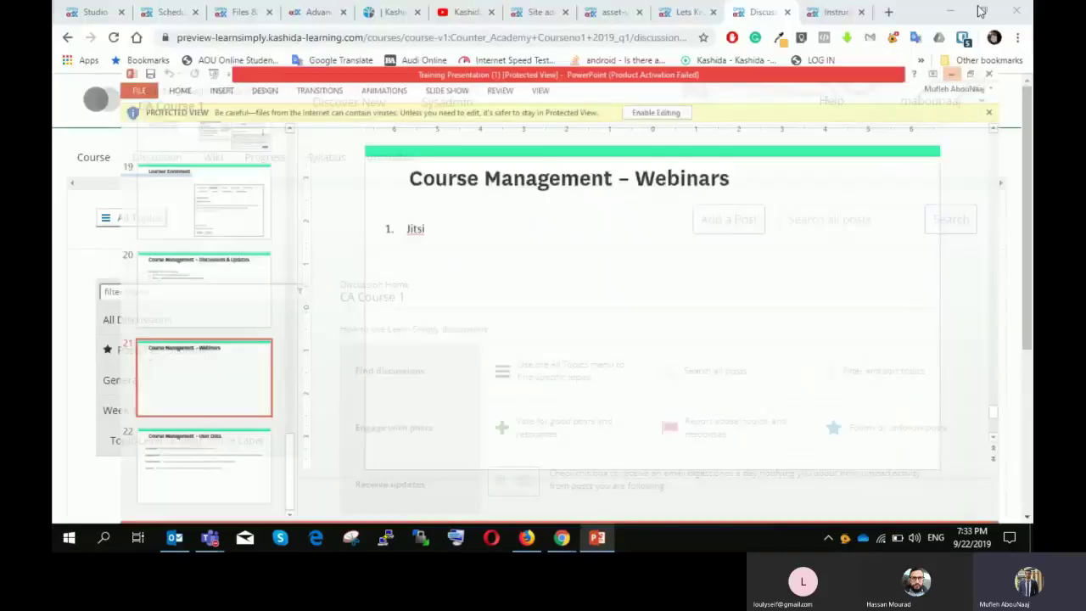
click(889, 12)
text(lea)
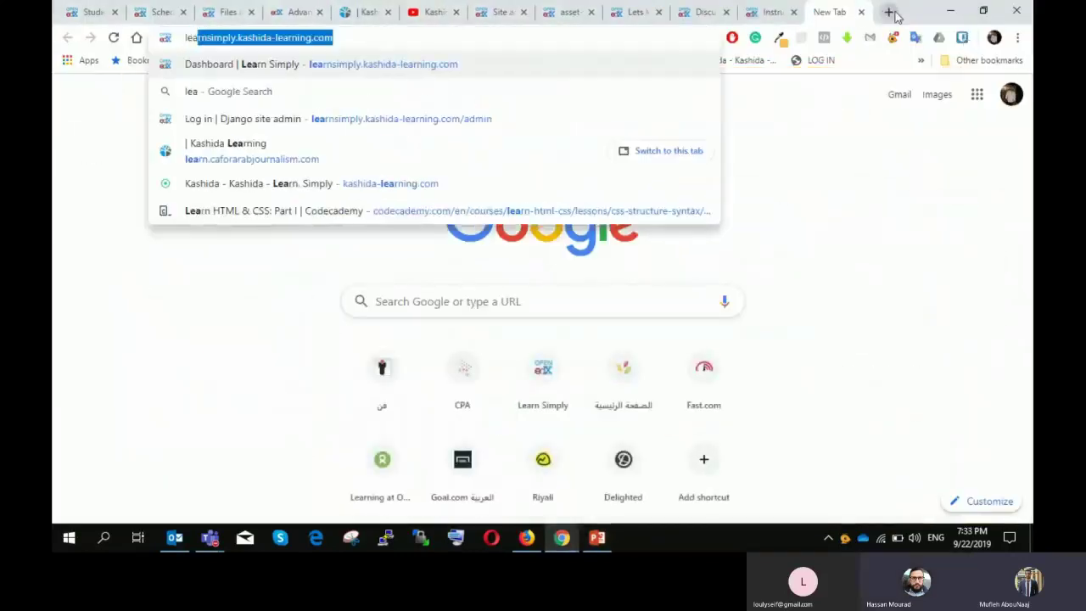
key(Return)
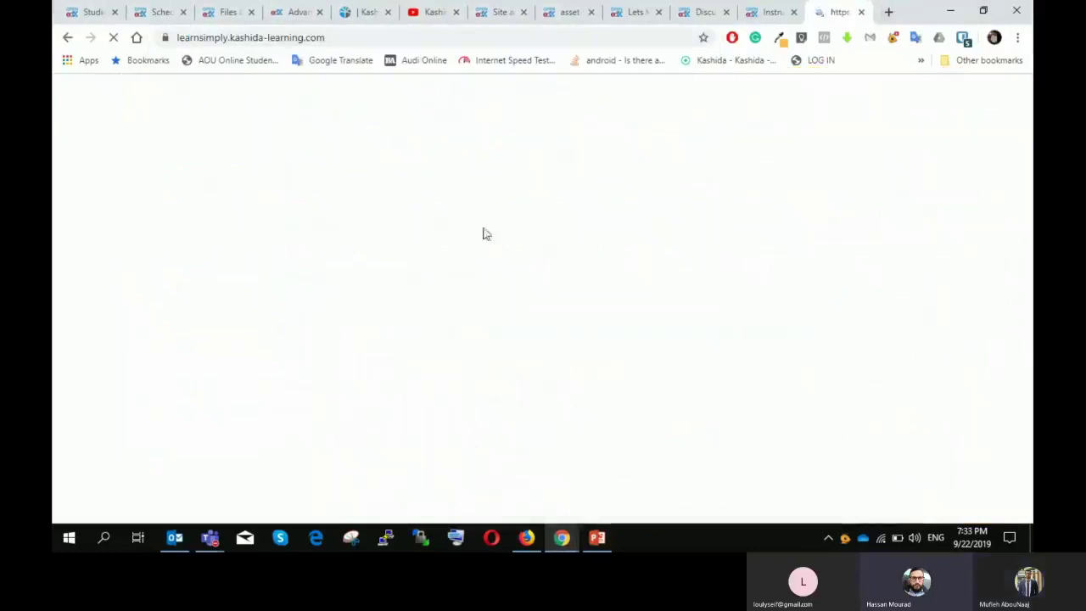
scroll(416, 235, down, 3)
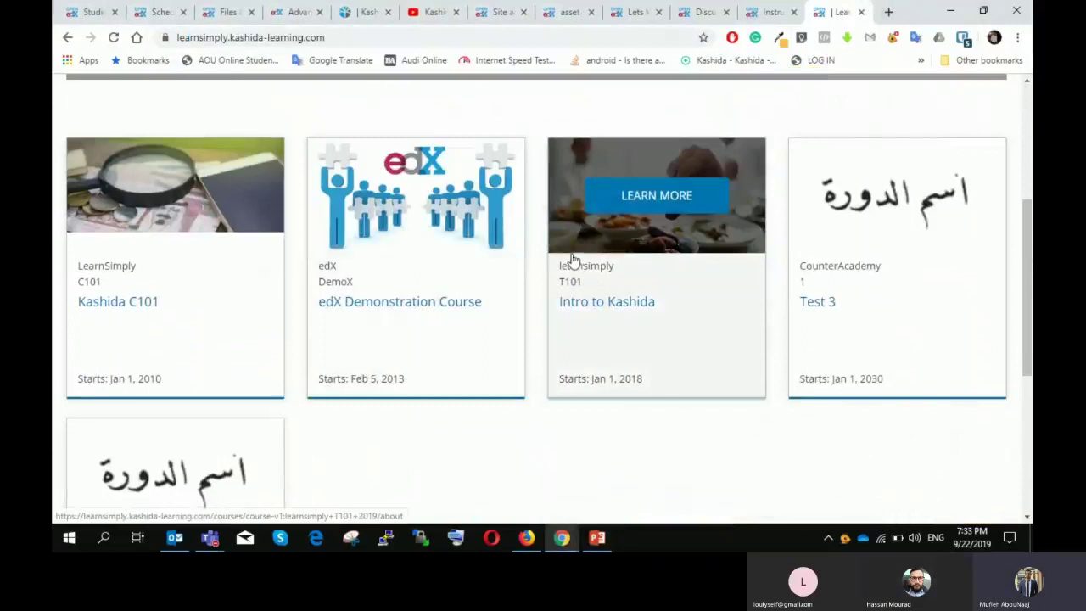
scroll(381, 305, down, 1)
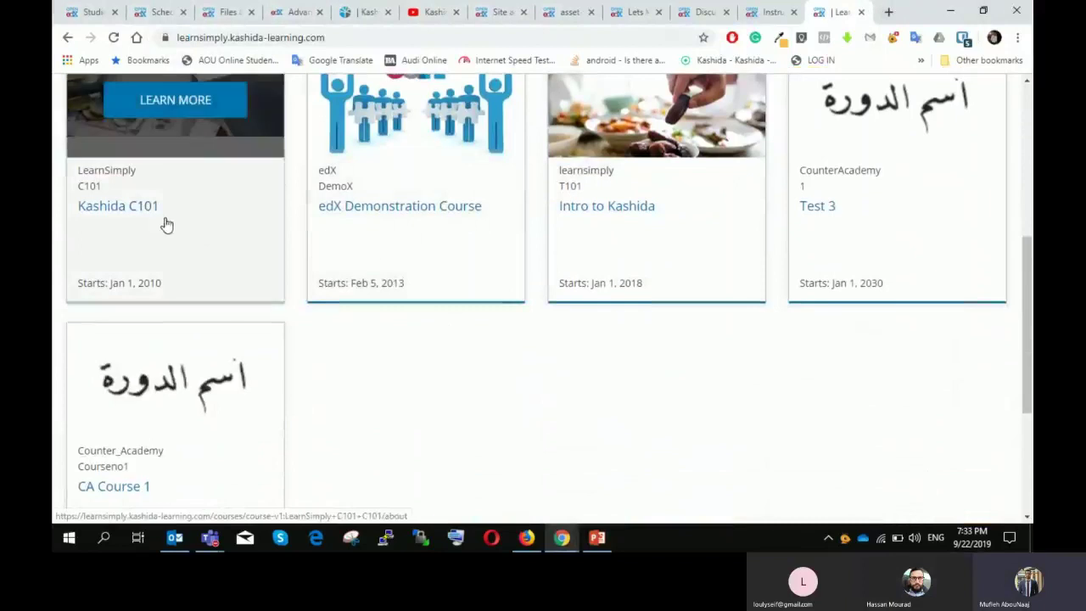
click(639, 218)
Step: Sign in with the saved credentials and open the Intro to Kashida course outline
click(964, 104)
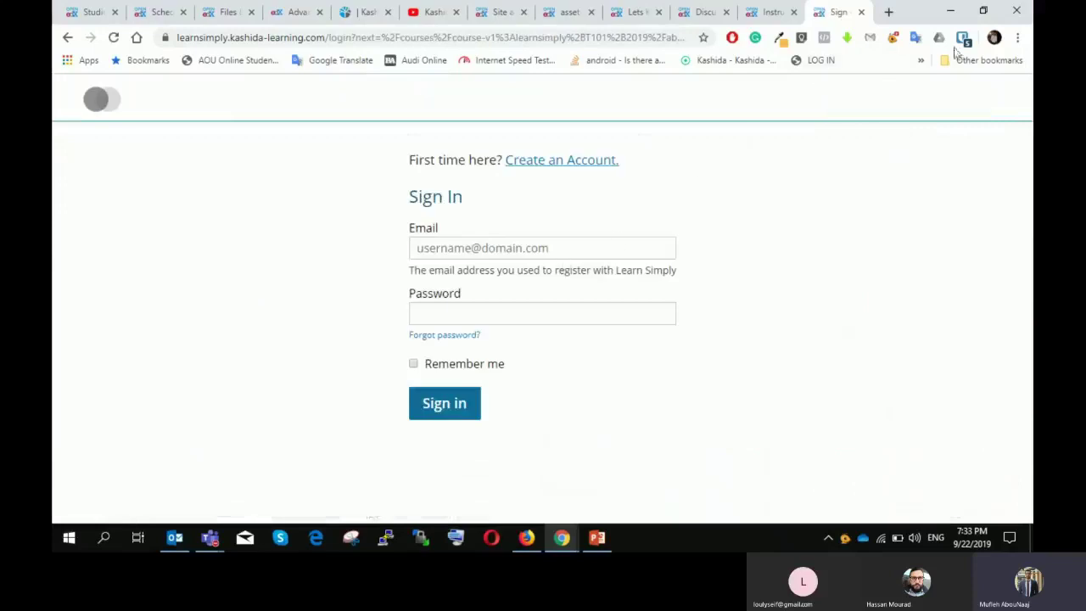
click(963, 37)
click(756, 118)
click(478, 406)
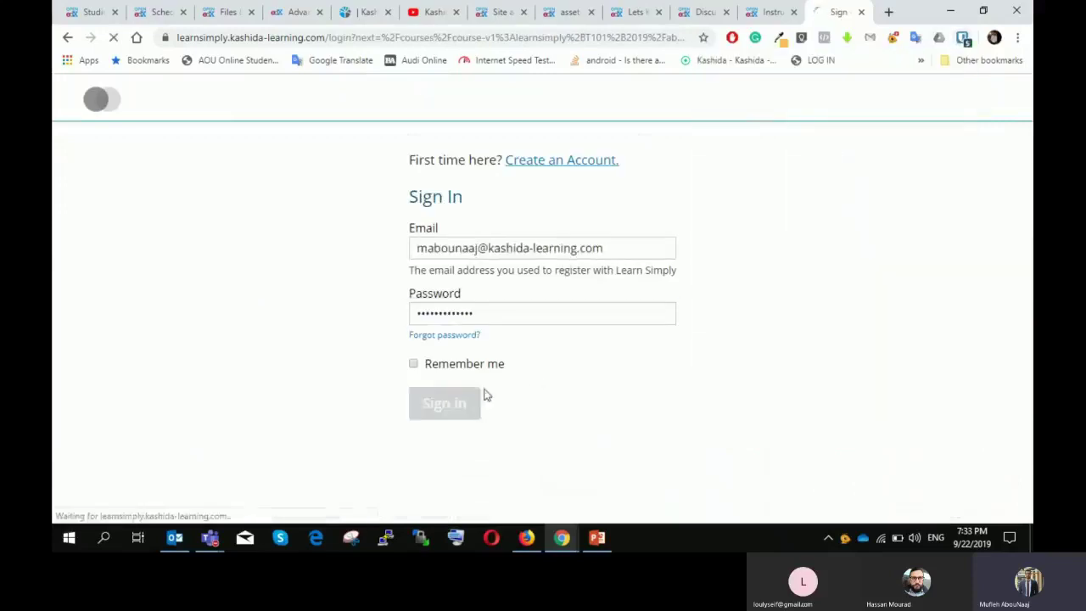
scroll(519, 294, down, 1)
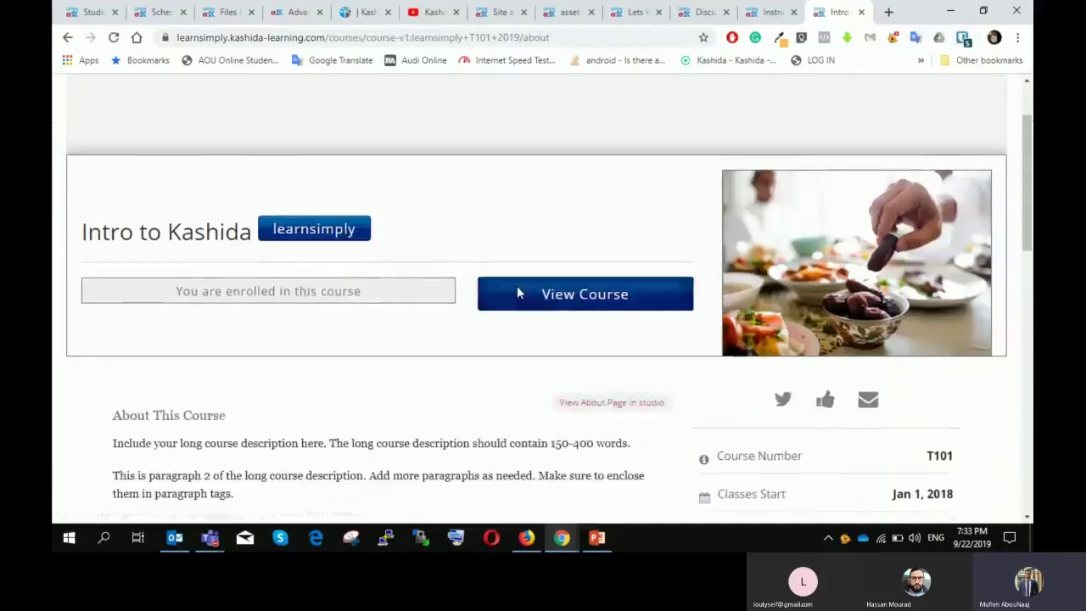
click(516, 289)
Step: Expand Topic 2 and the Webinar section to reveal the Jitsi unit
scroll(400, 258, down, 1)
scroll(401, 257, down, 1)
click(162, 313)
click(177, 373)
scroll(271, 331, down, 1)
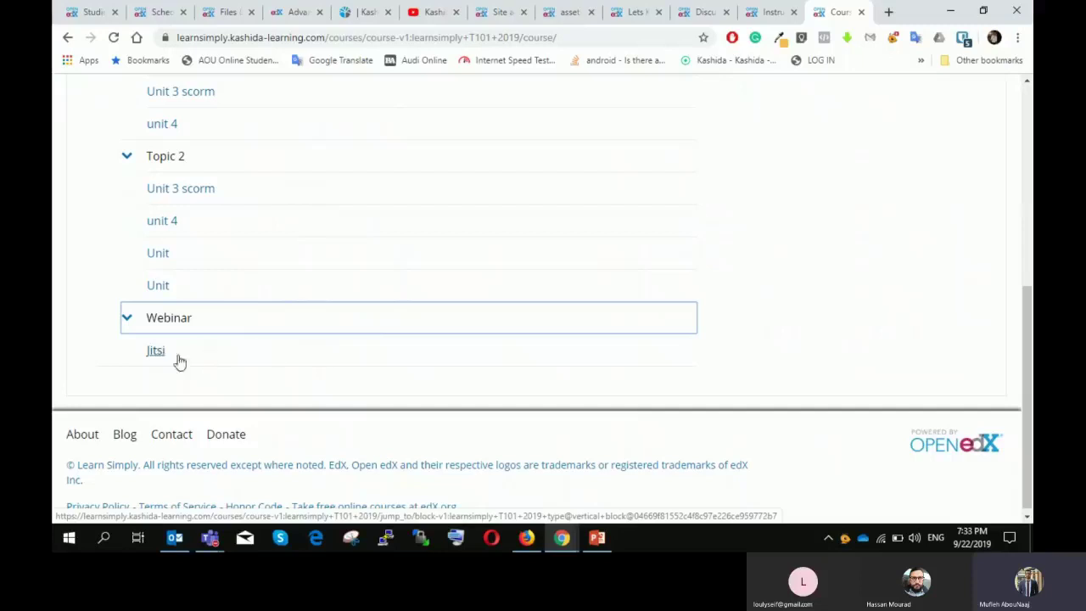
Step: Open the Jitsi webinar unit and dismiss the microphone and camera permission warnings
click(155, 356)
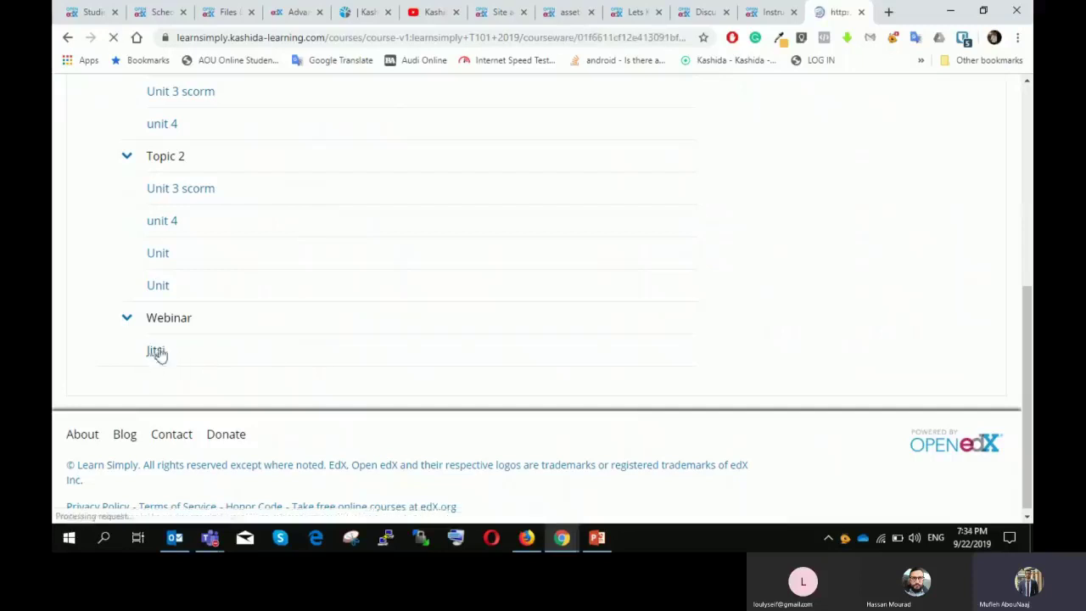
scroll(534, 291, down, 3)
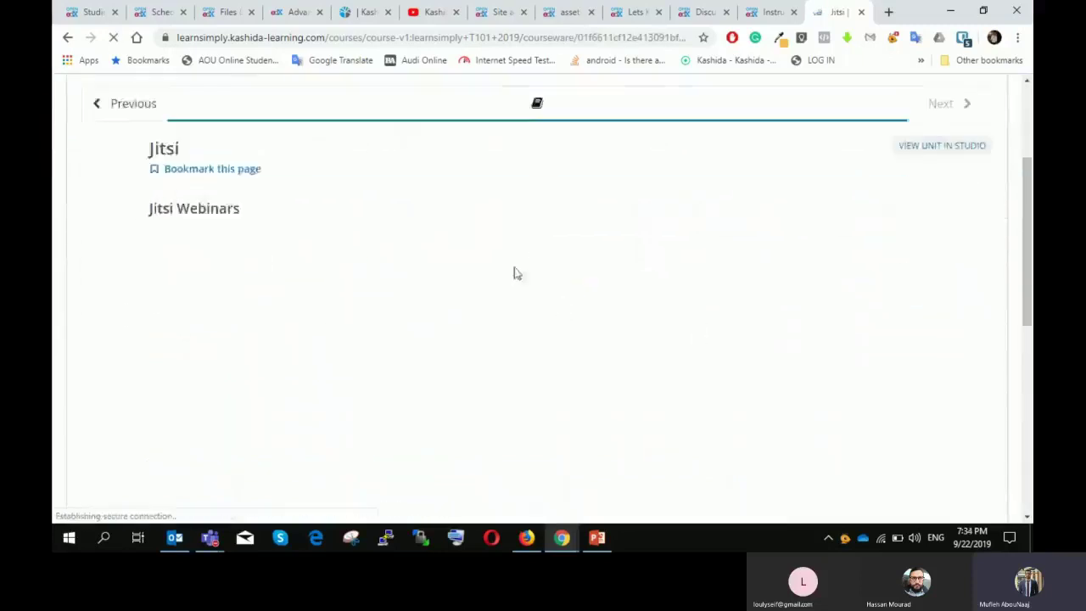
scroll(418, 242, up, 1)
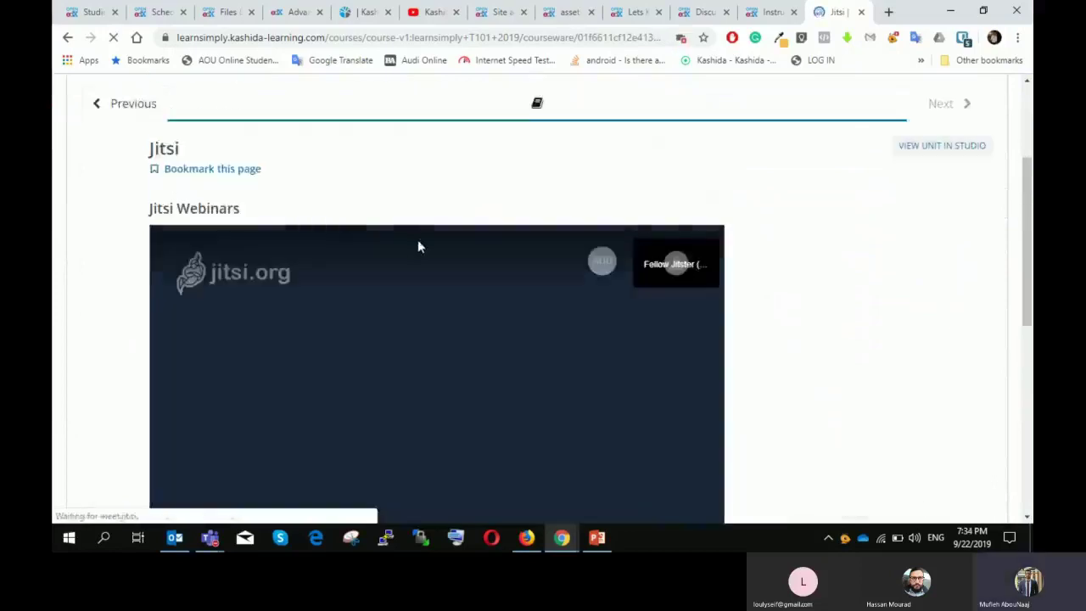
scroll(410, 245, down, 2)
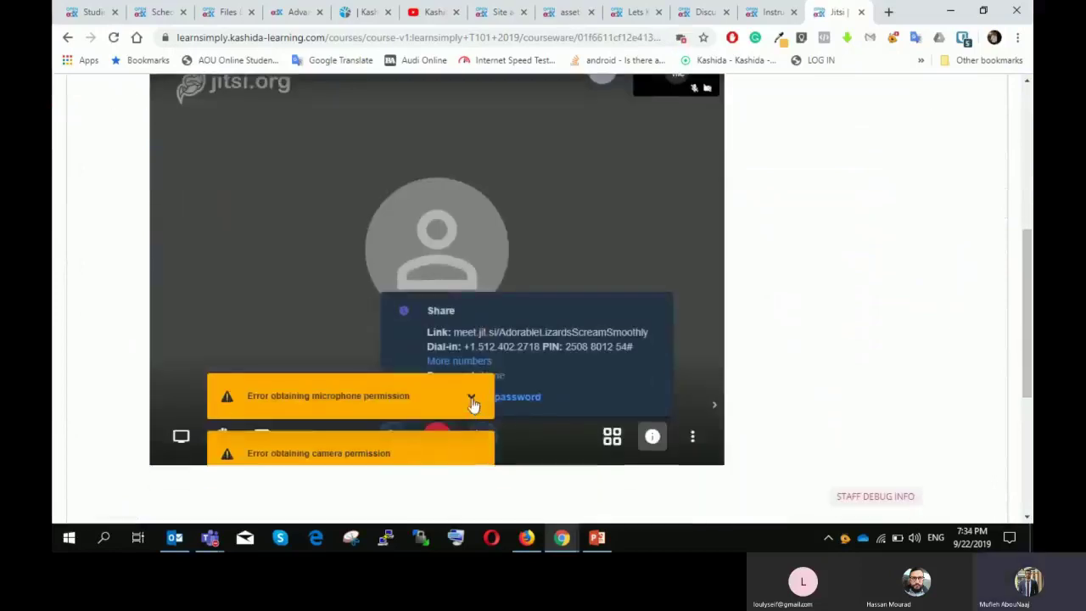
click(473, 399)
click(472, 340)
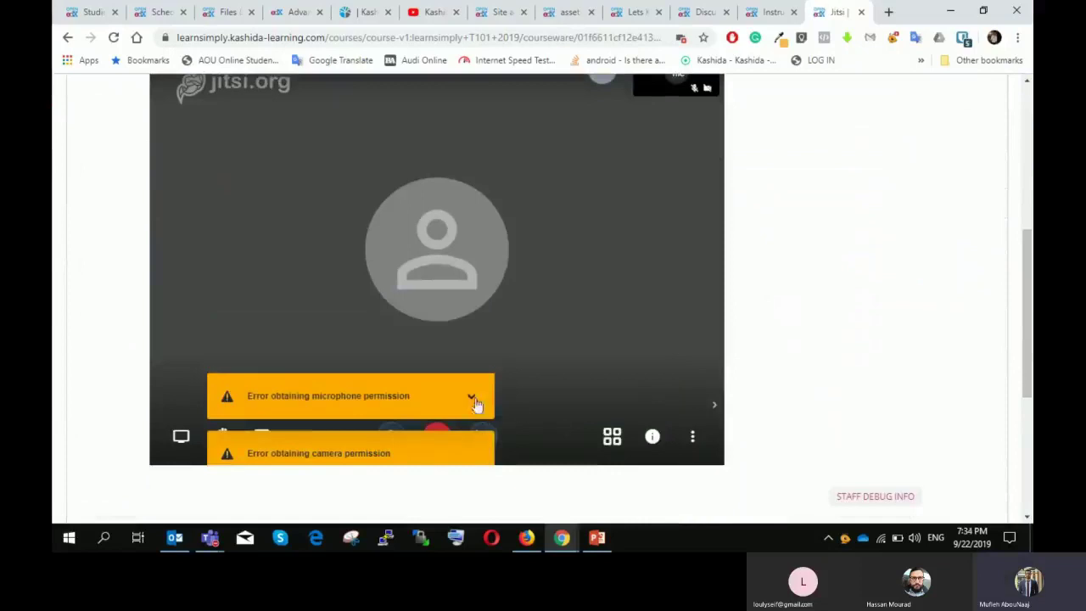
click(471, 395)
scroll(458, 374, down, 1)
click(262, 310)
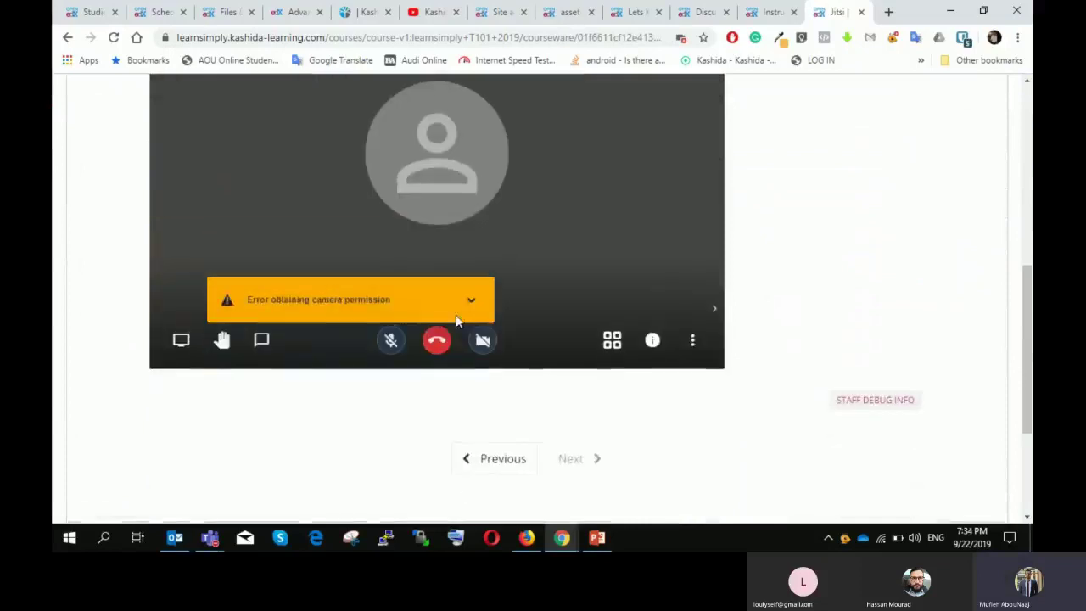
click(470, 305)
click(262, 310)
scroll(425, 297, up, 2)
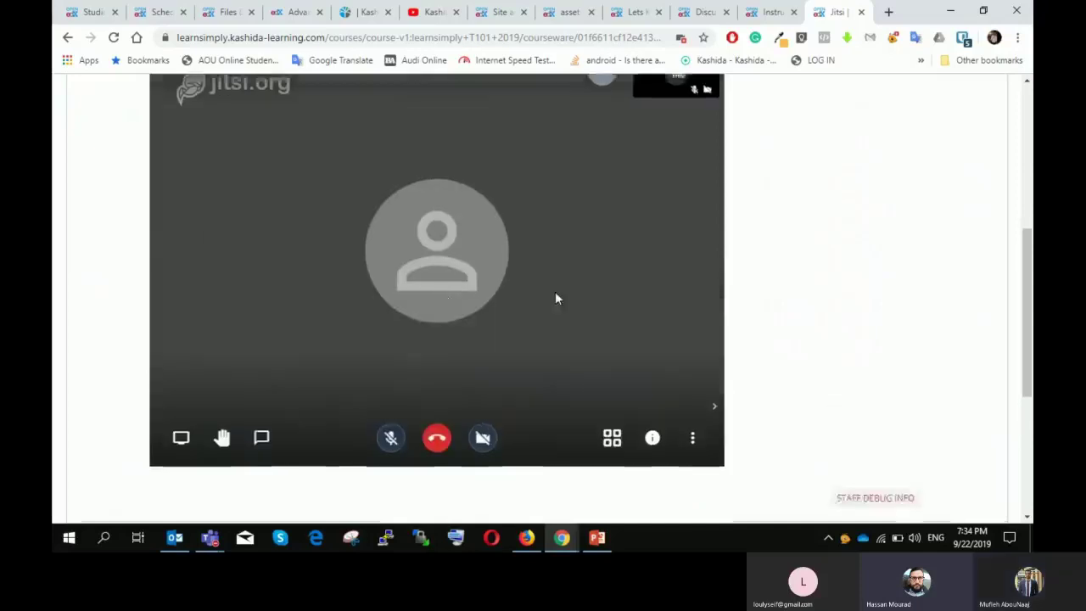
drag(1027, 225, 1026, 238)
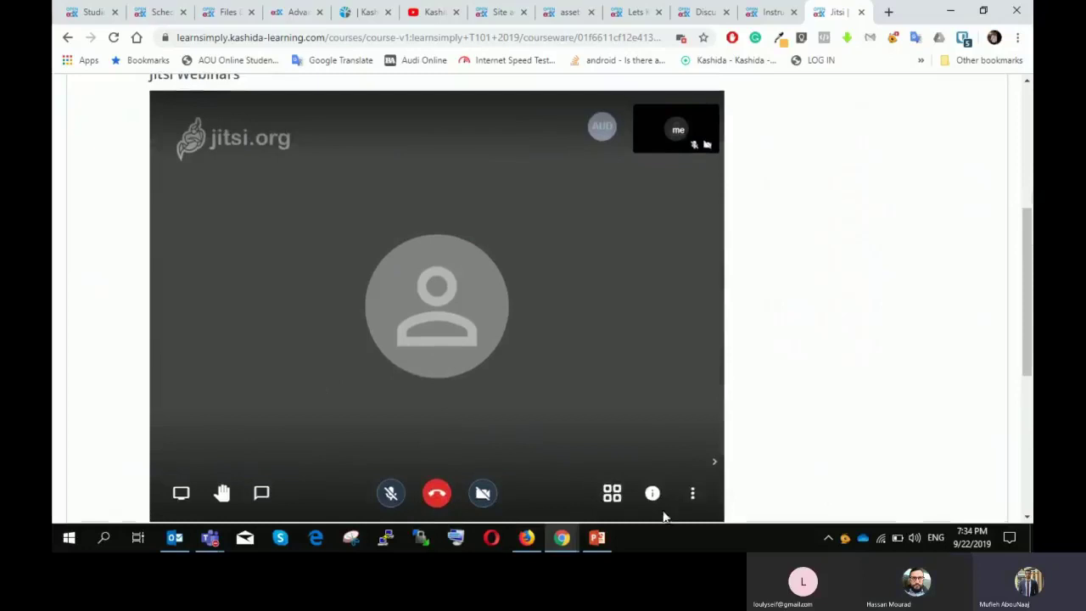
Step: Toggle the meeting's extra actions list and look over the embedded meeting
click(692, 493)
click(692, 493)
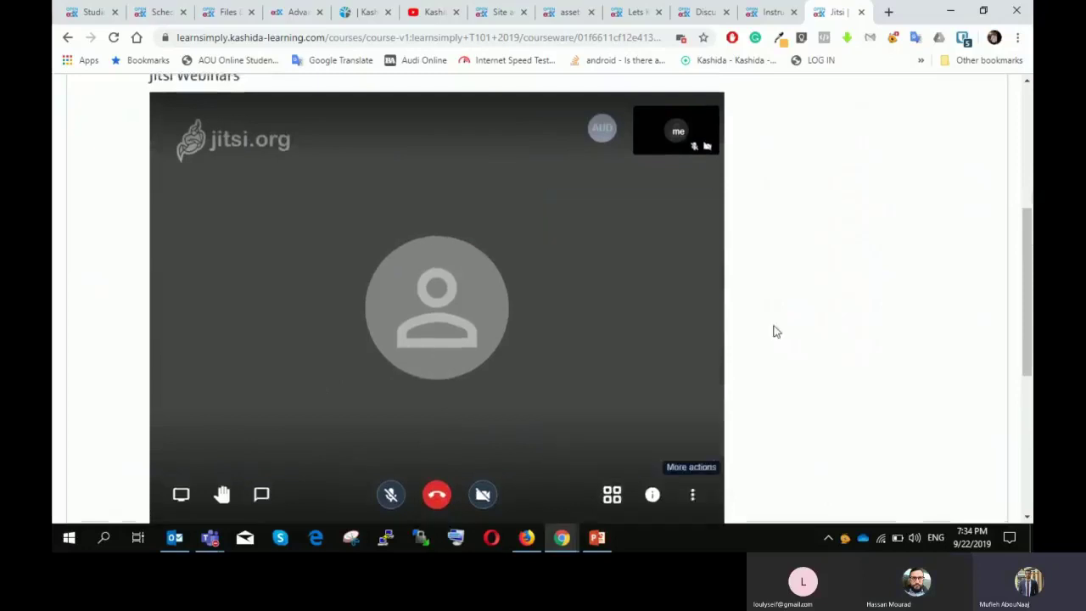
scroll(772, 332, up, 3)
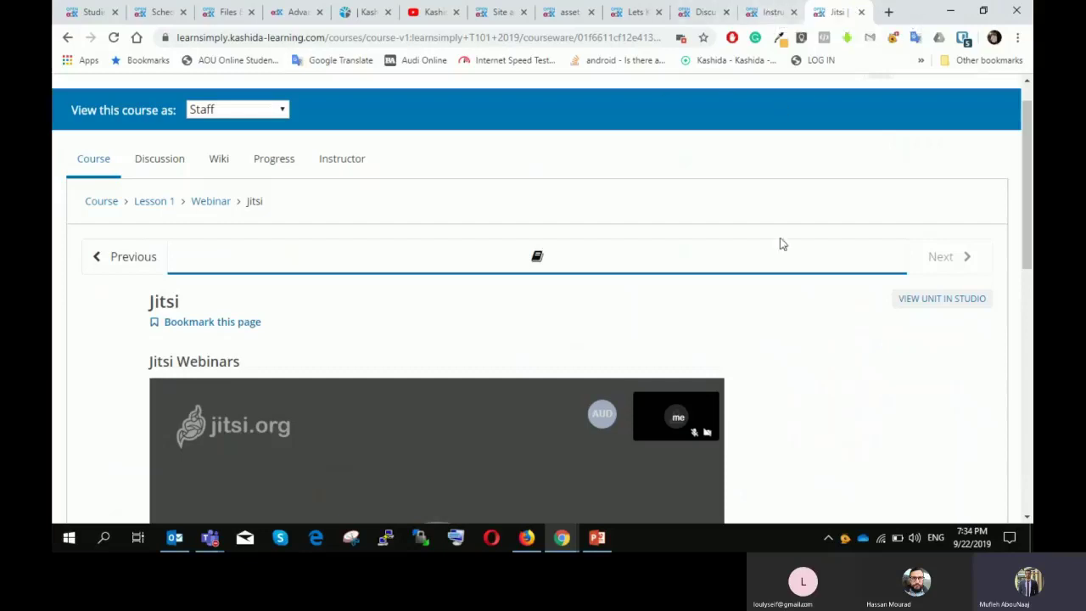
scroll(778, 243, down, 3)
scroll(551, 239, down, 1)
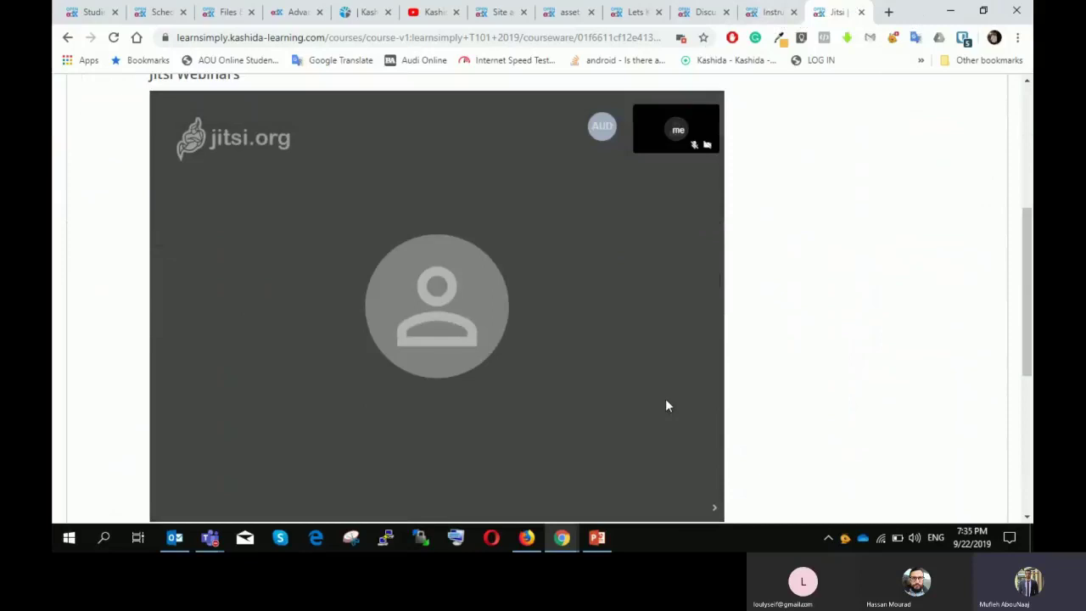
scroll(670, 373, down, 1)
scroll(650, 352, up, 1)
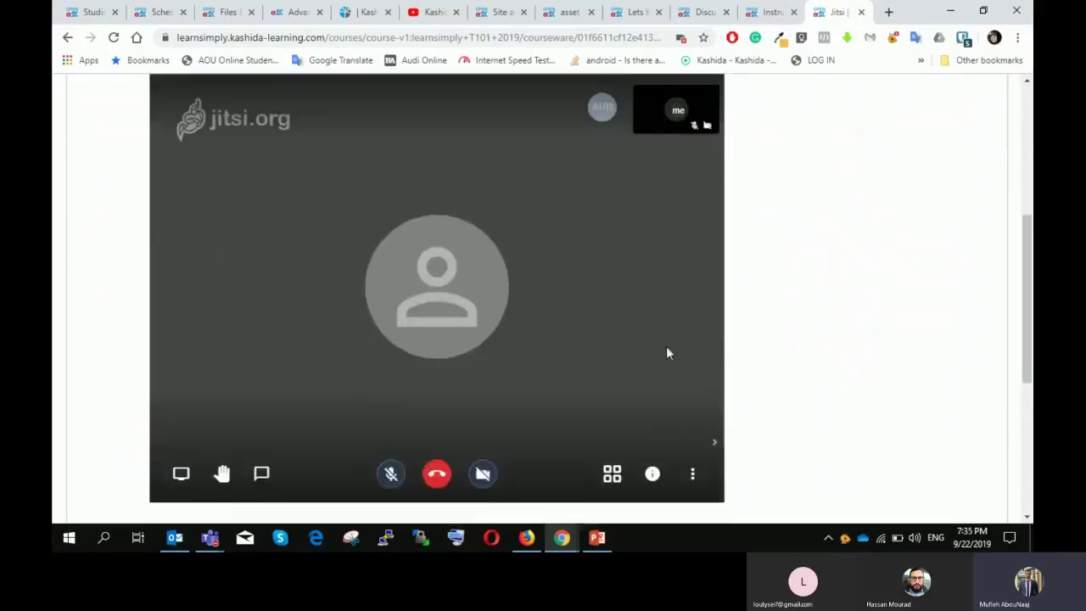
scroll(667, 353, up, 1)
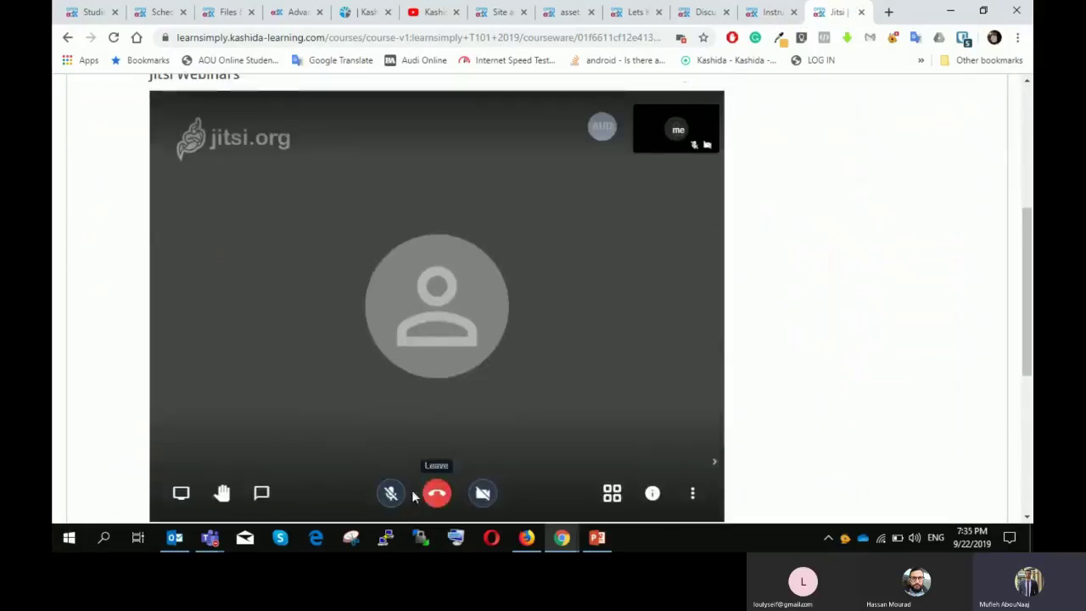
Step: In the meeting chat, enter a nickname and send the message "fi"
click(261, 493)
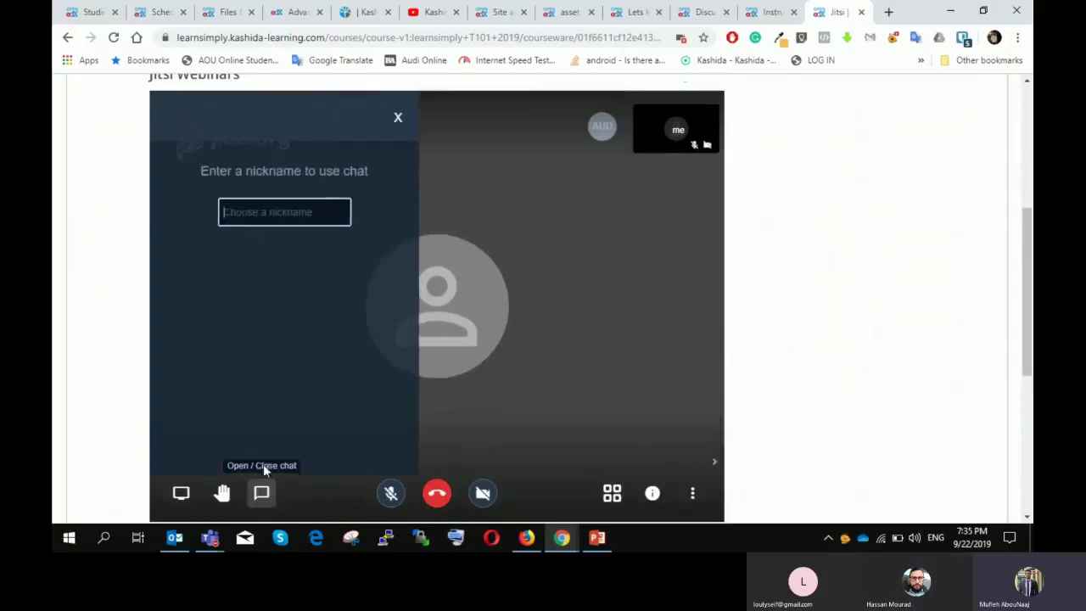
text(mul)
key(Return)
text(fi)
key(Return)
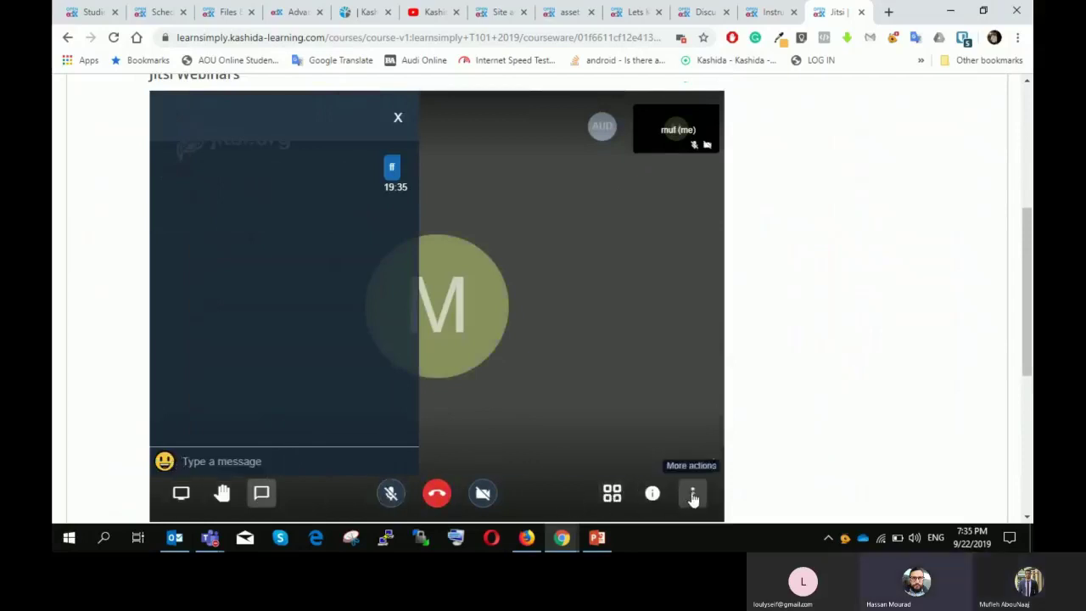
click(399, 119)
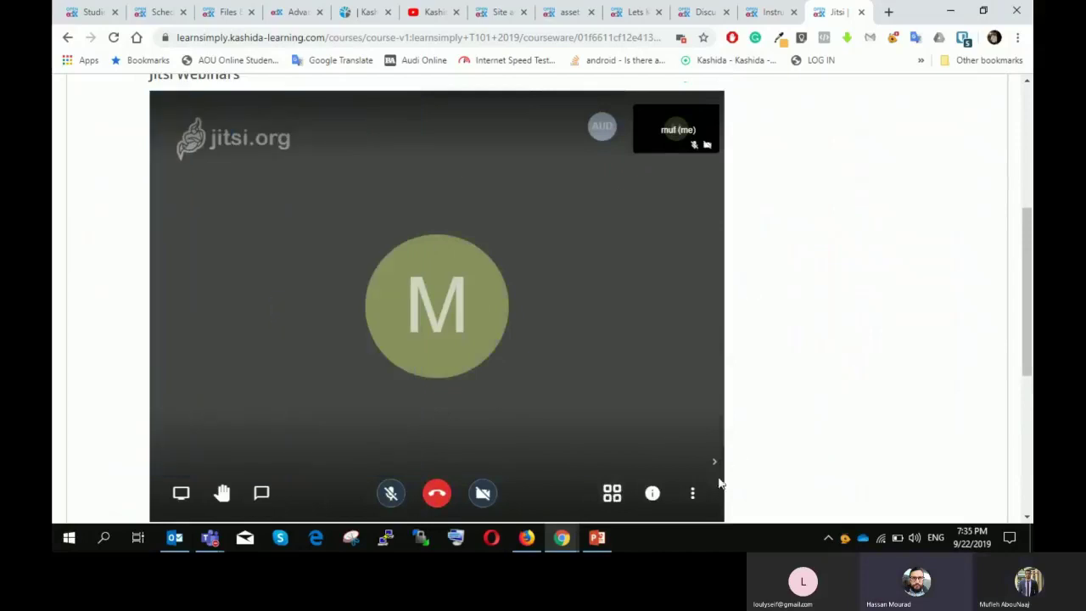
click(698, 495)
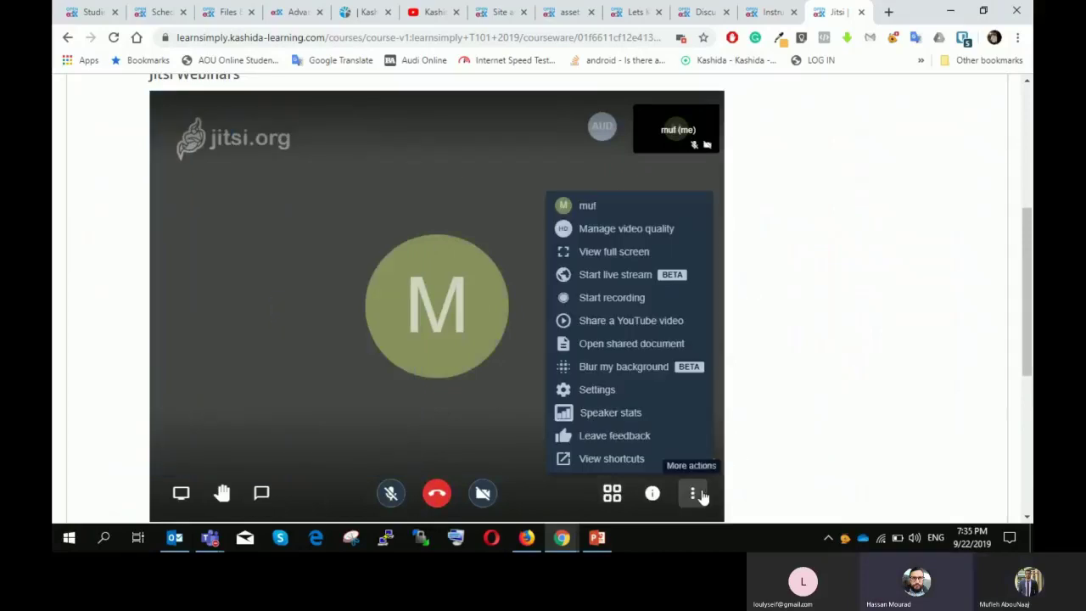
Step: Browse the More actions menu and chat, then leave the Jitsi call
click(697, 494)
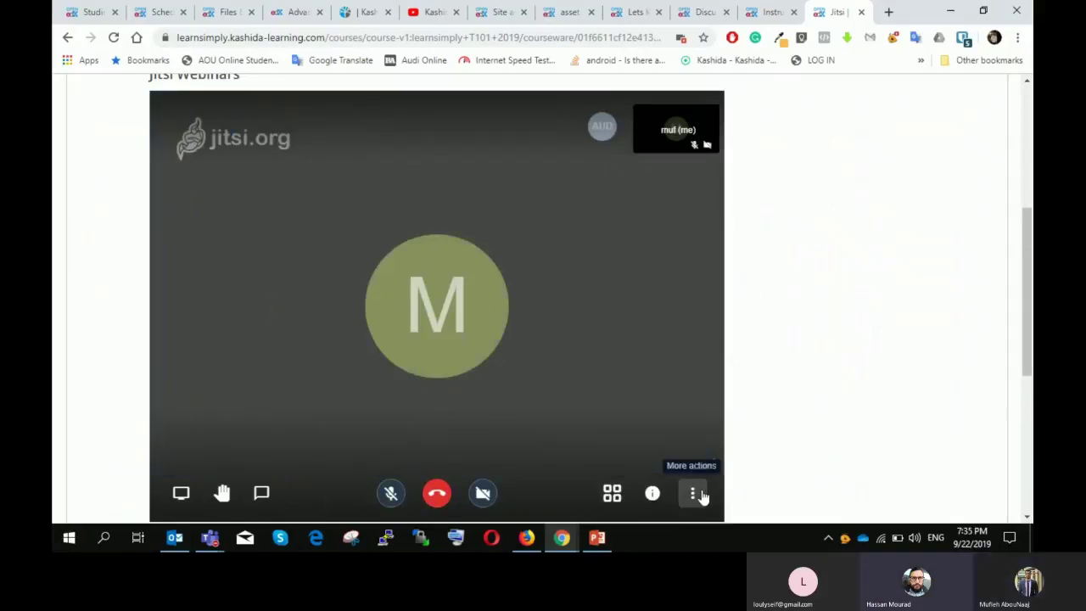
click(695, 495)
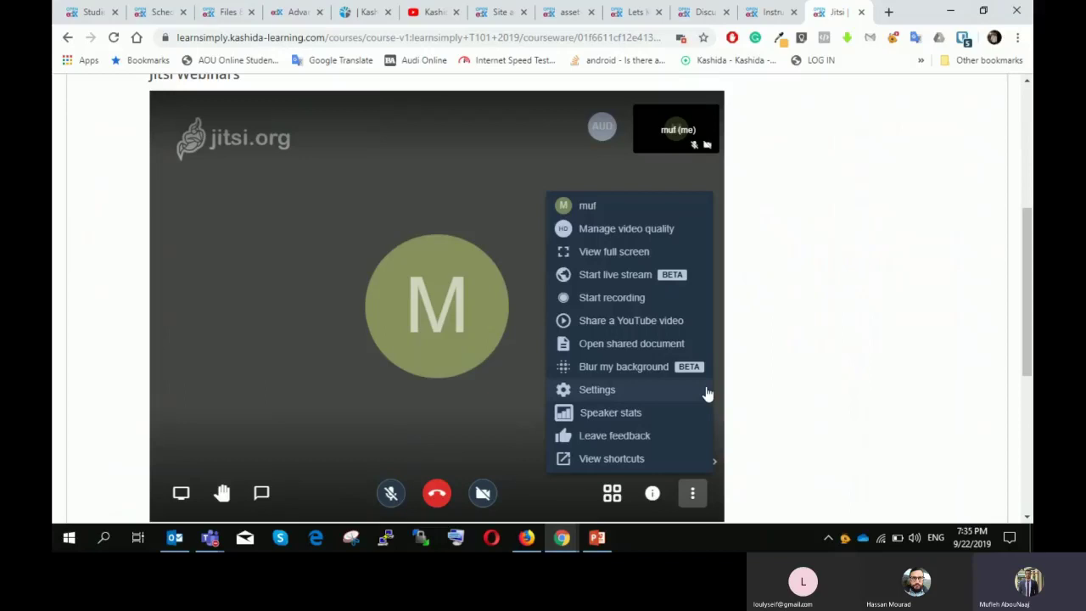
click(691, 494)
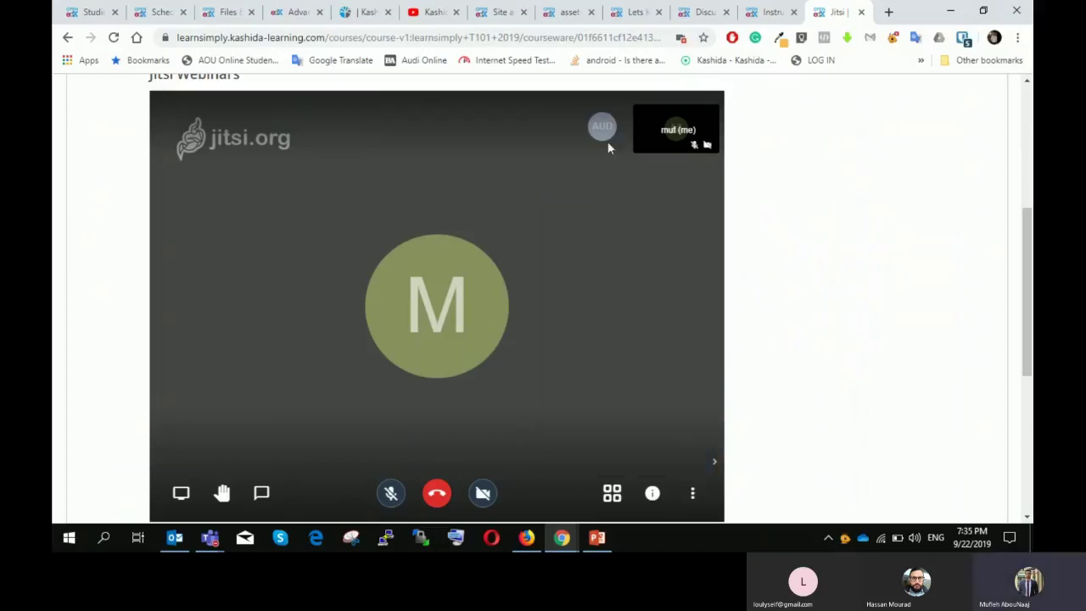
click(690, 499)
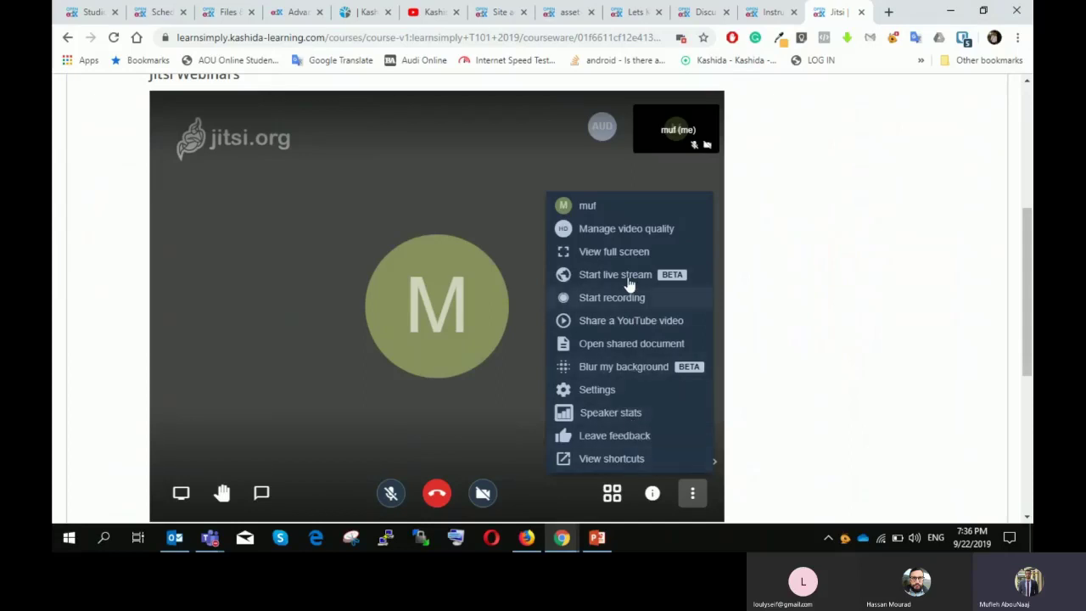
click(261, 495)
click(262, 495)
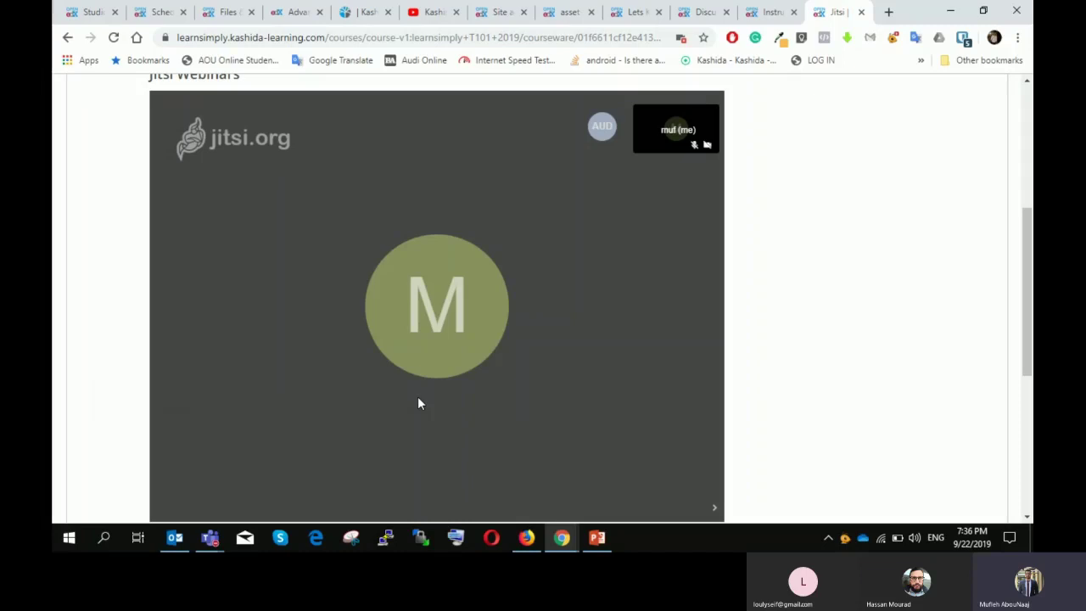
Step: Leave the Jitsi meeting, submit its rating to get the thank-you message, and return to PowerPoint
mouse_move(408, 125)
mouse_move(519, 297)
click(436, 493)
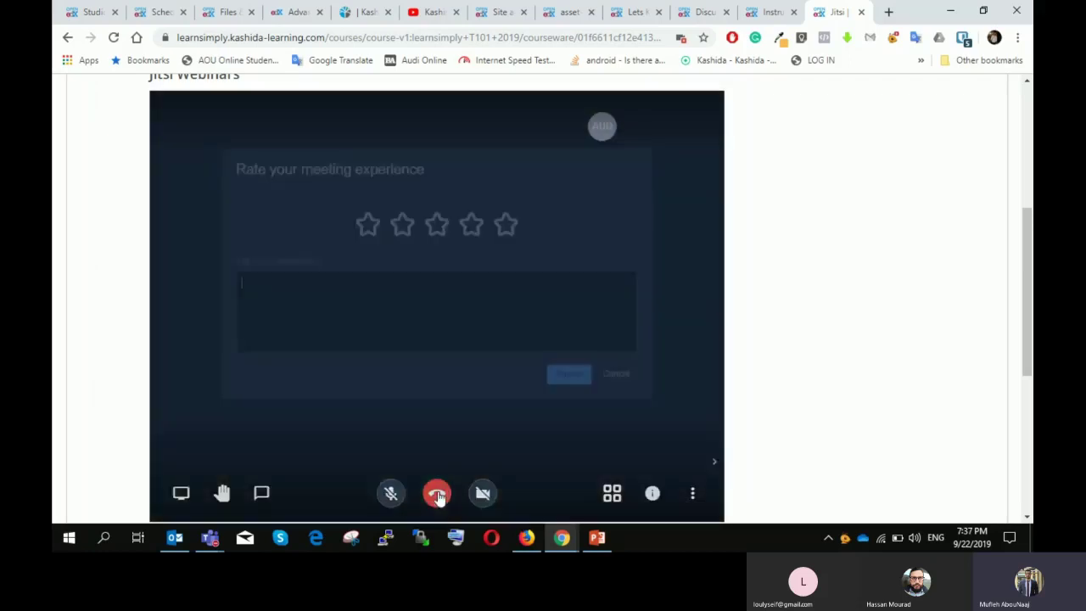
click(569, 362)
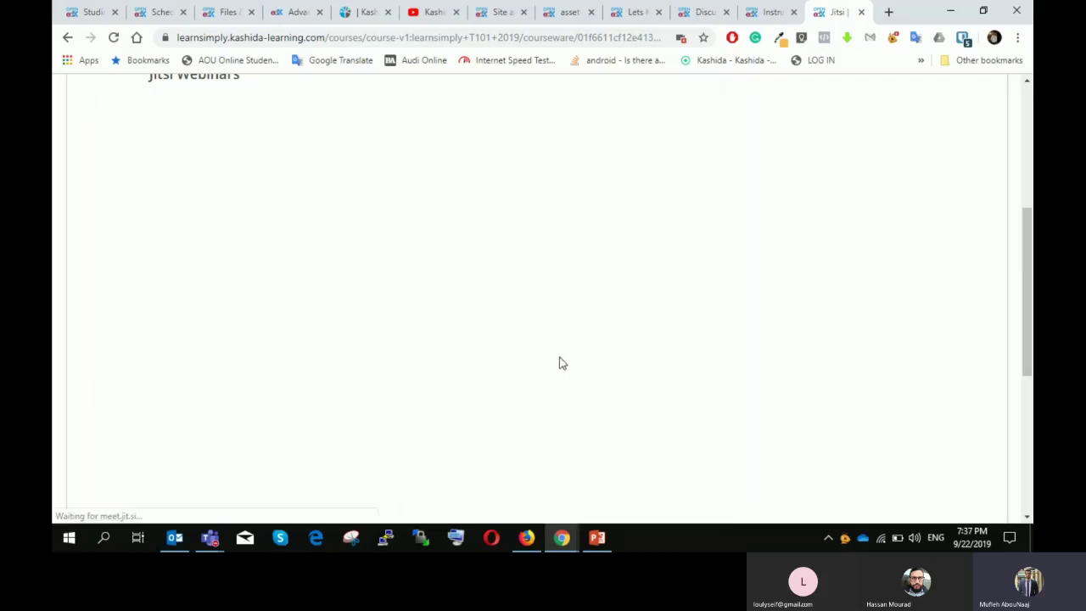
scroll(511, 330, up, 1)
scroll(512, 330, up, 1)
scroll(516, 330, down, 2)
scroll(517, 330, up, 1)
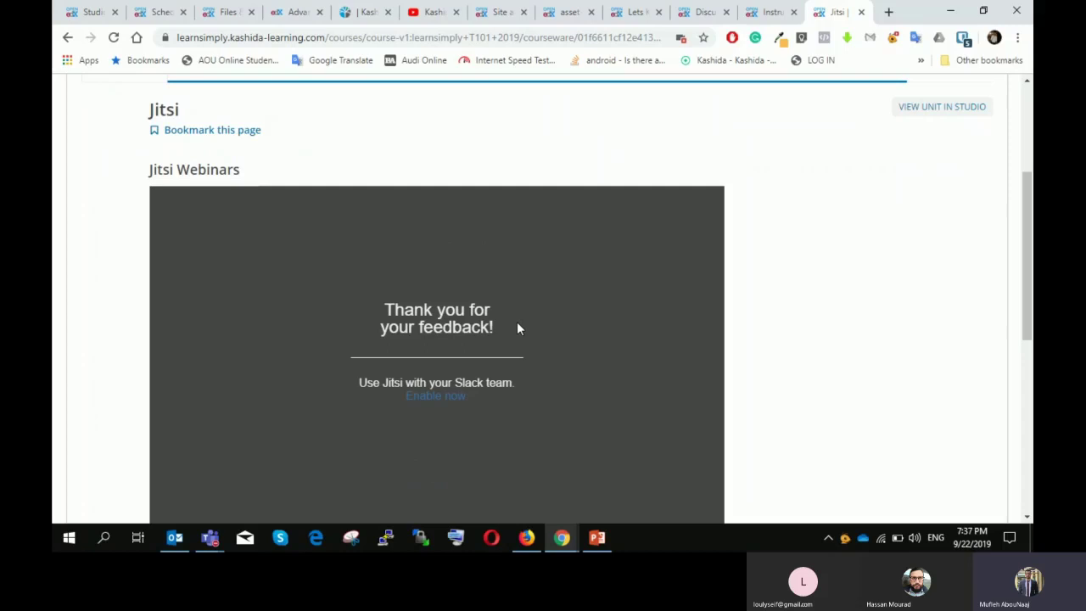
click(597, 537)
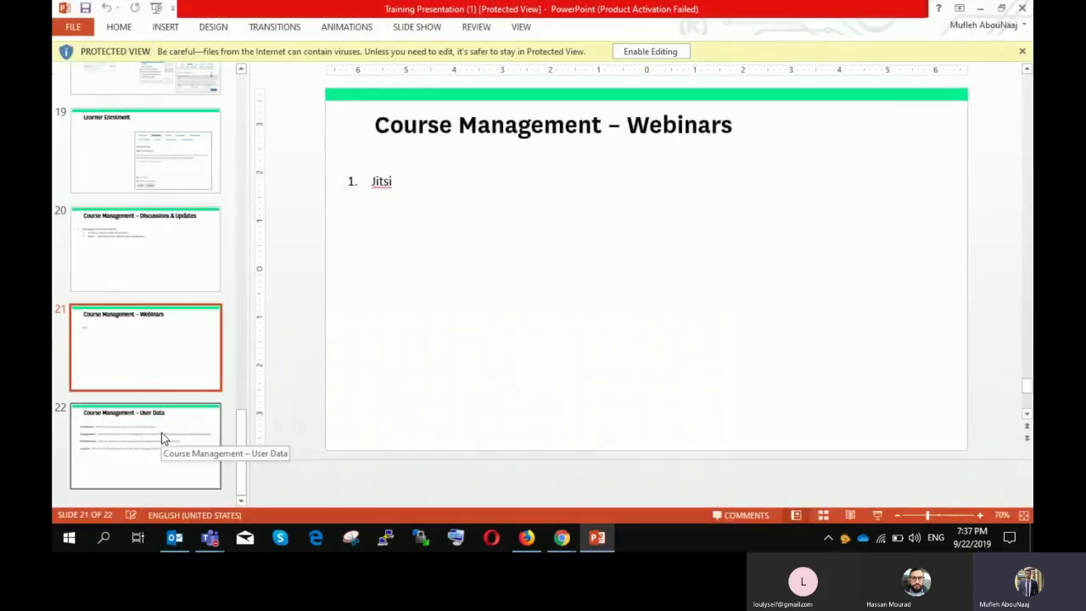
Step: Show slide 22, 'Course Management – User Data', then minimise PowerPoint to return to the course
click(163, 437)
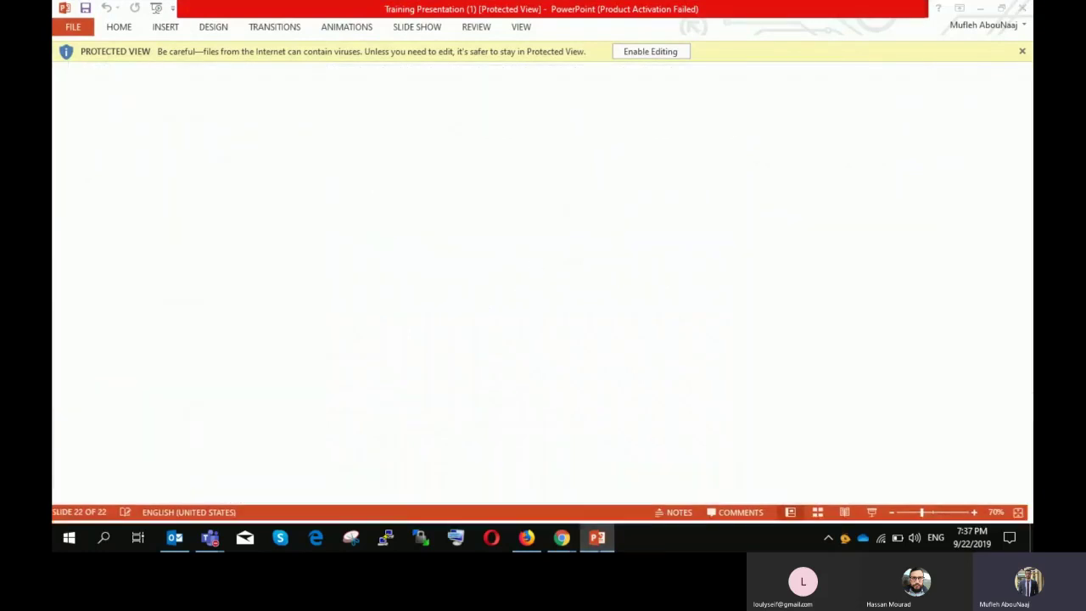
click(597, 537)
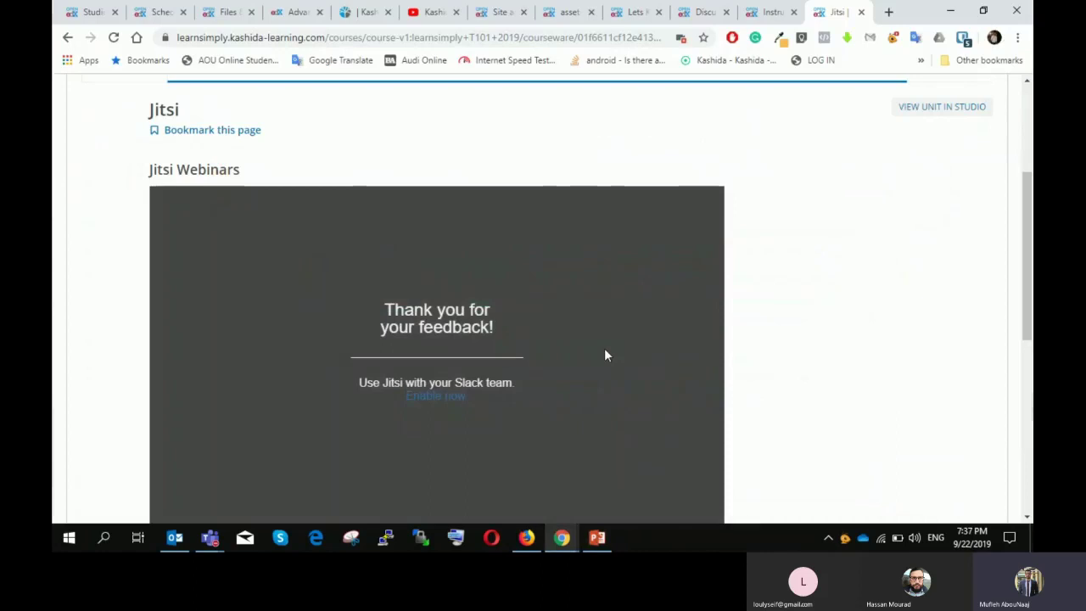
Step: Open the Intro to Kashida Instructor Dashboard at its Data Download tab
scroll(647, 177, up, 3)
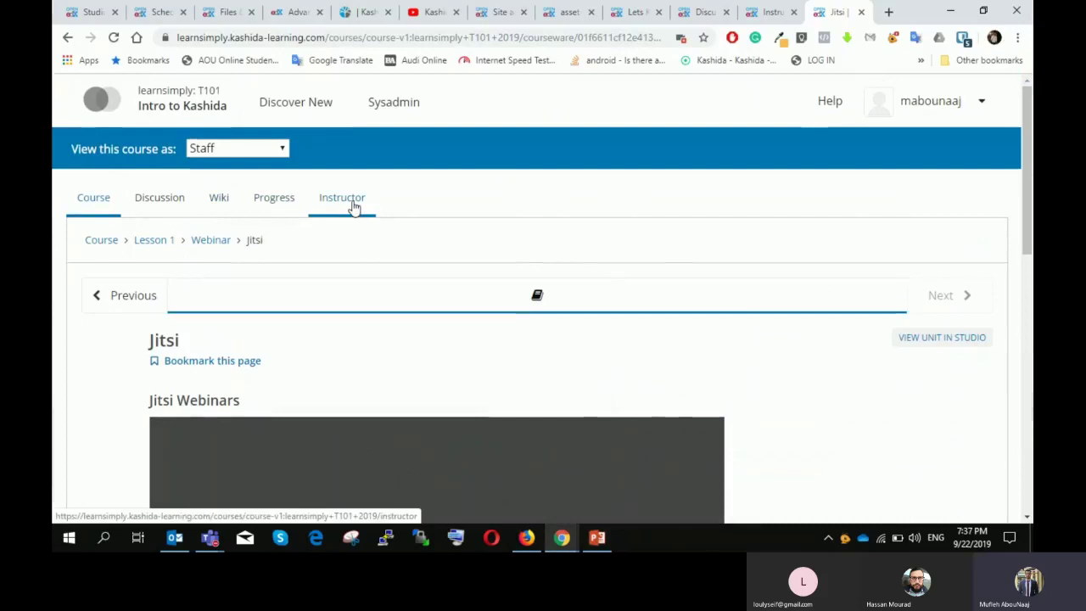
click(352, 205)
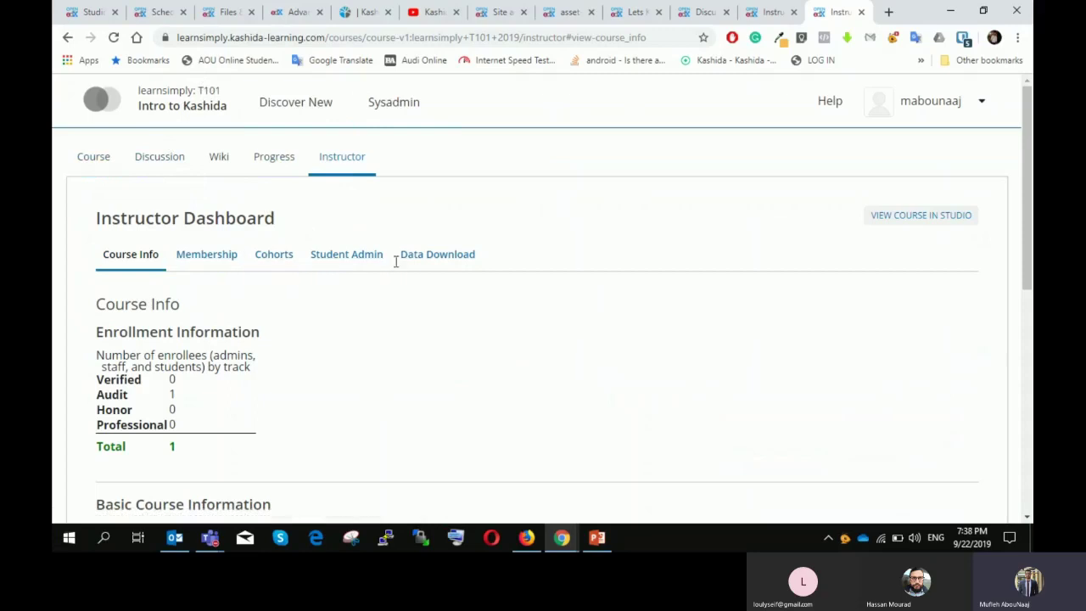
click(451, 261)
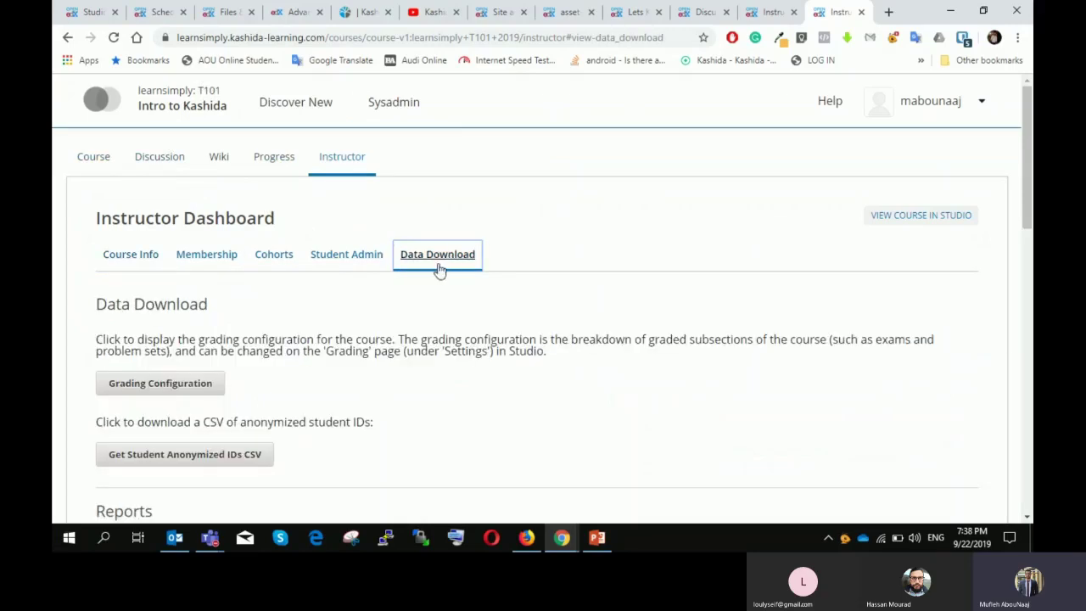
Step: Under Reports, request 'Download profile information as a CSV' for all enrolled students
scroll(439, 266, down, 2)
scroll(196, 189, down, 3)
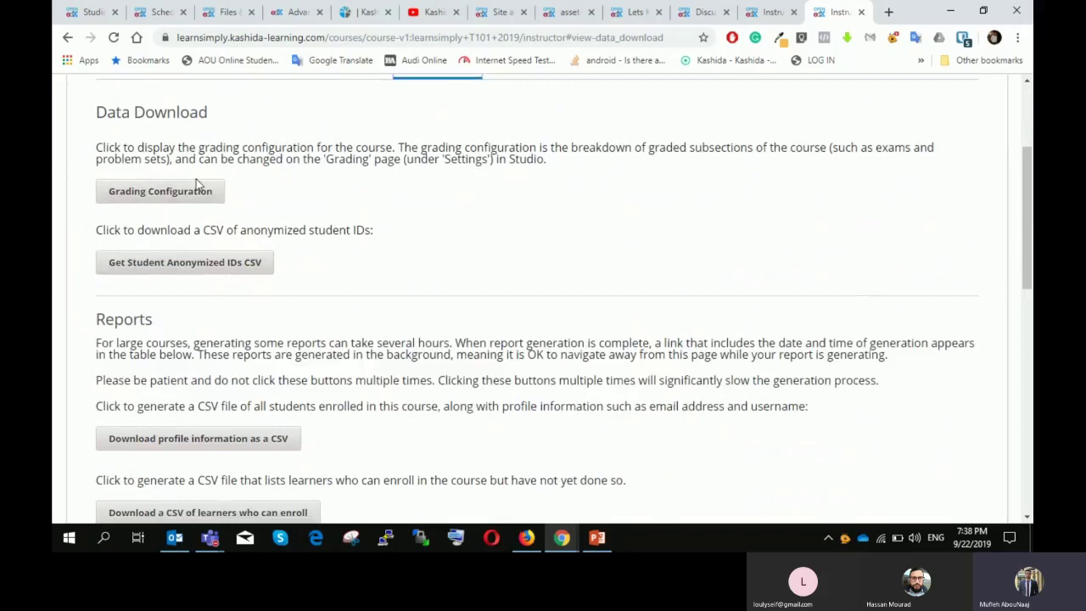
scroll(172, 132, up, 1)
scroll(180, 275, down, 1)
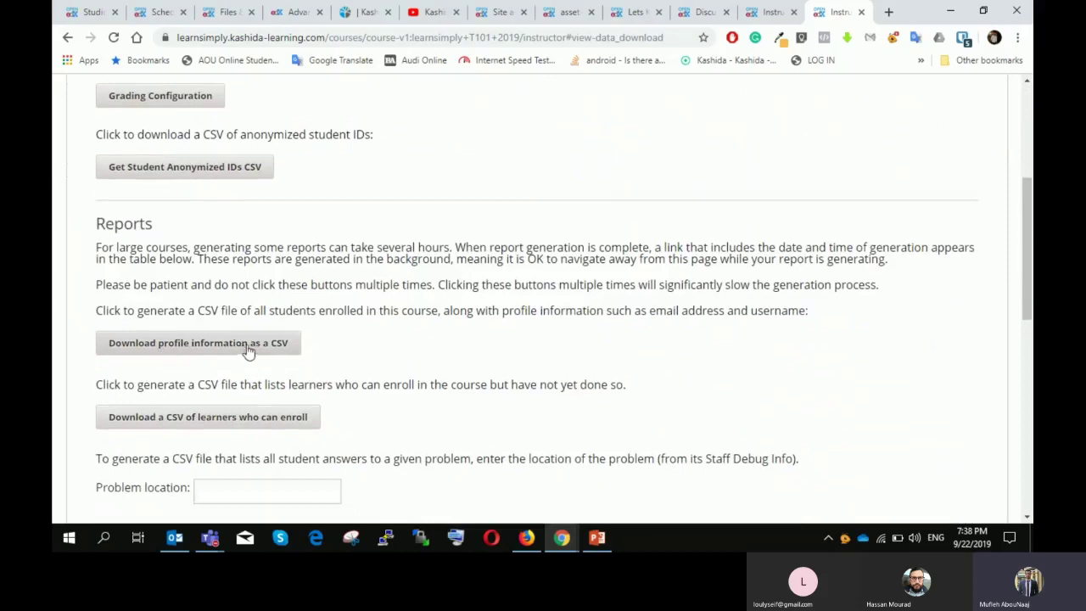
scroll(247, 332, down, 1)
scroll(254, 337, down, 1)
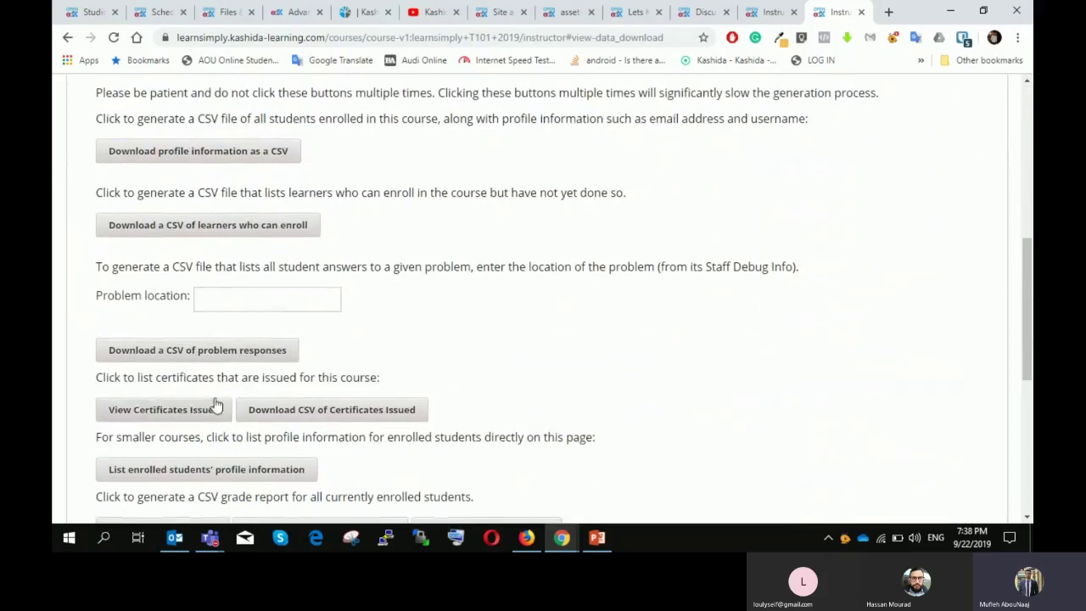
scroll(270, 317, up, 1)
scroll(271, 317, up, 1)
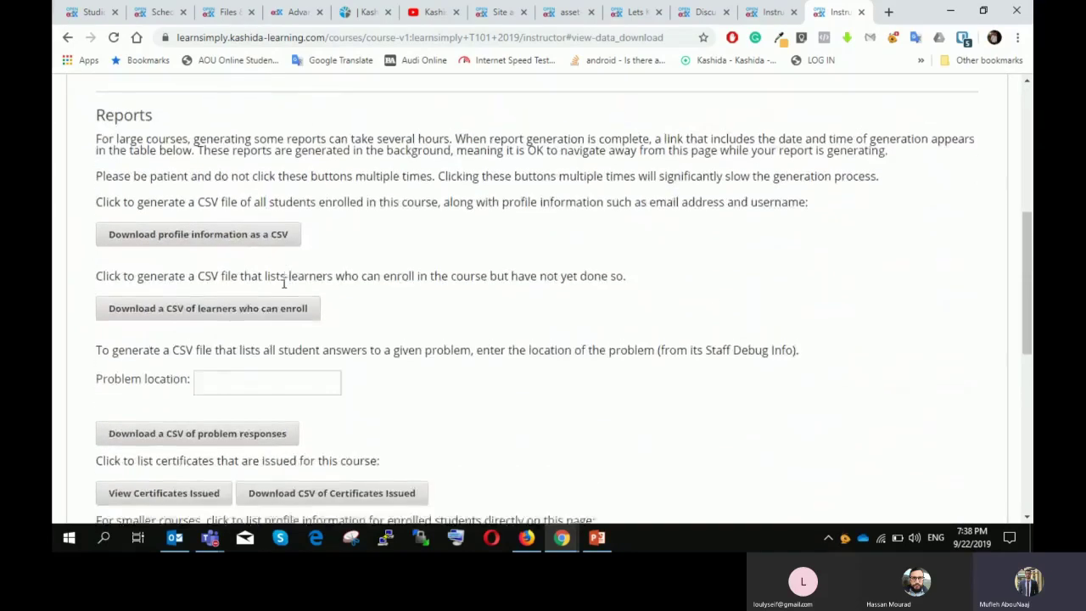
scroll(280, 301, down, 1)
scroll(287, 284, up, 1)
scroll(286, 294, up, 1)
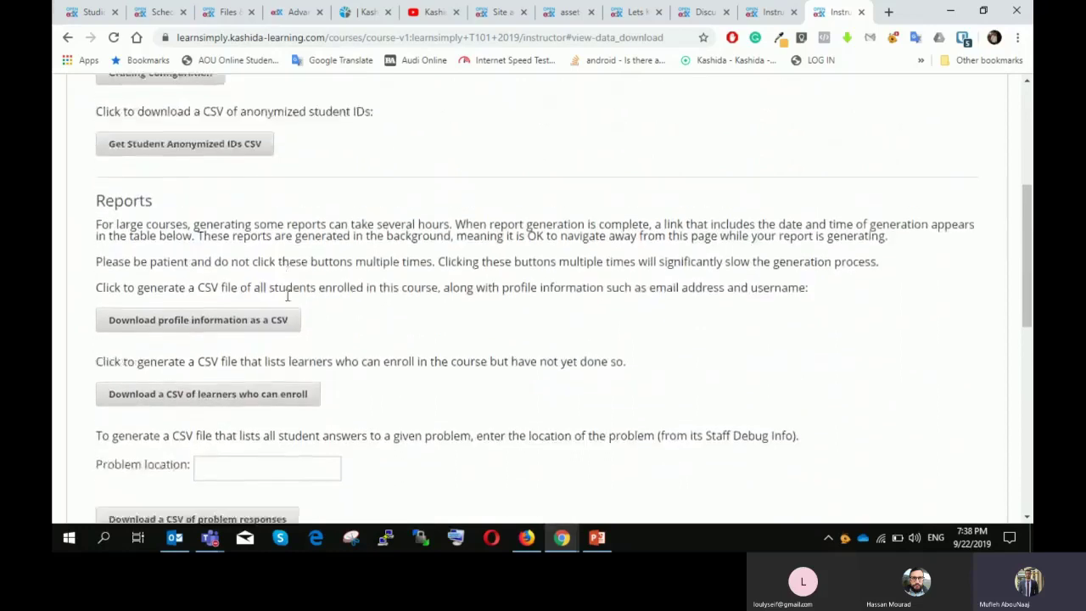
scroll(279, 307, down, 10)
scroll(213, 268, up, 5)
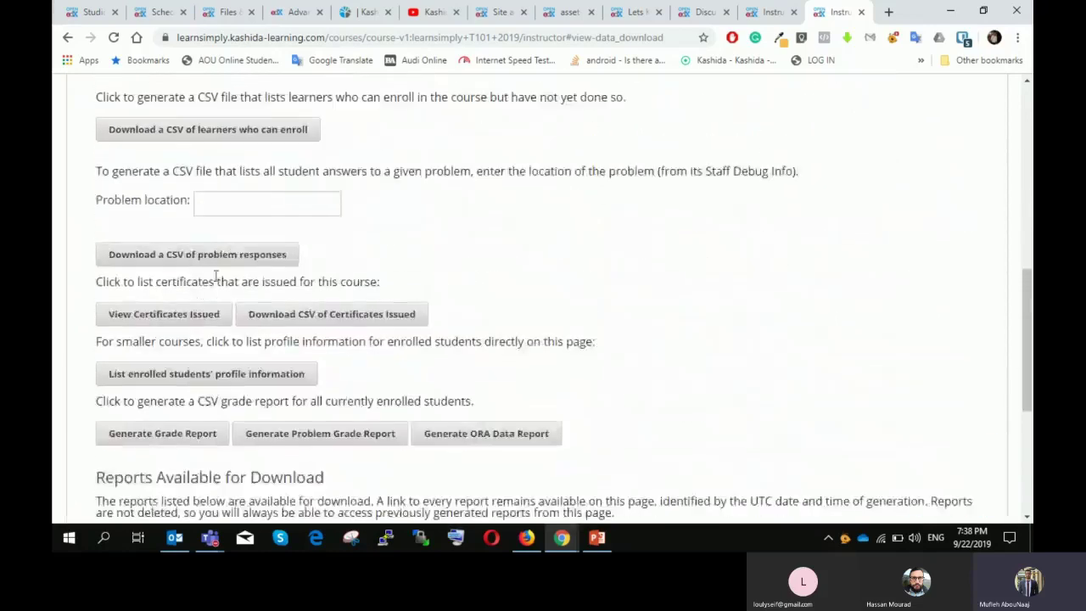
click(182, 161)
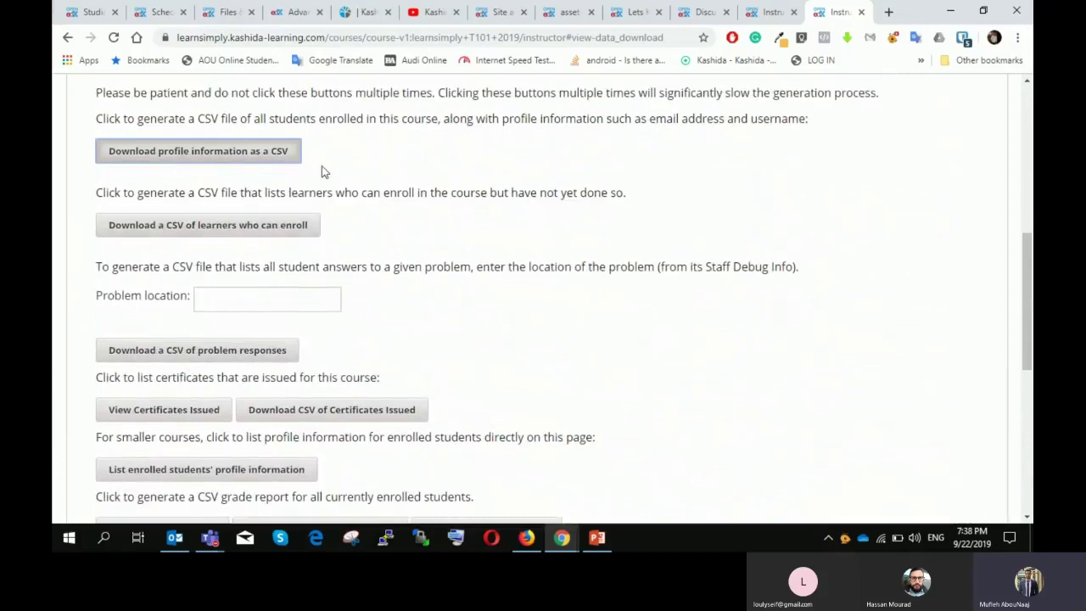
scroll(402, 196, down, 2)
scroll(401, 221, down, 5)
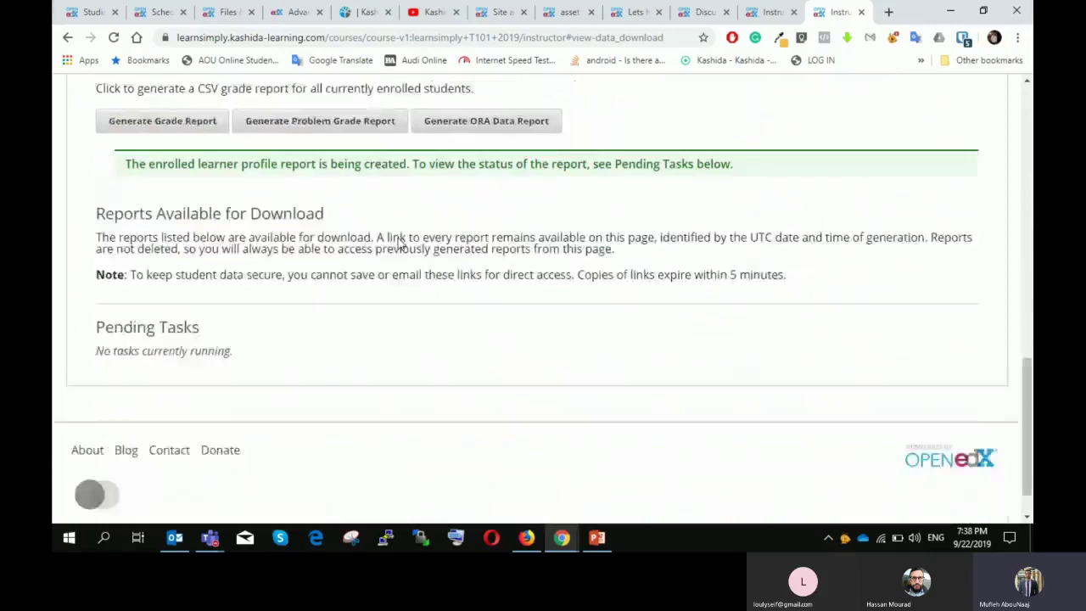
scroll(358, 269, up, 2)
scroll(235, 334, up, 7)
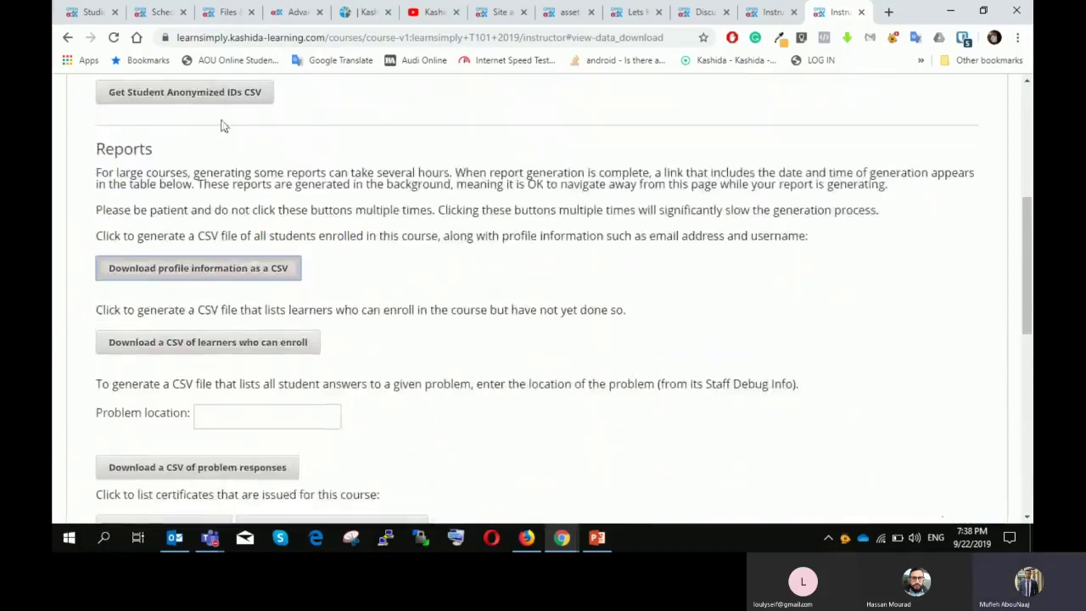
scroll(218, 162, up, 3)
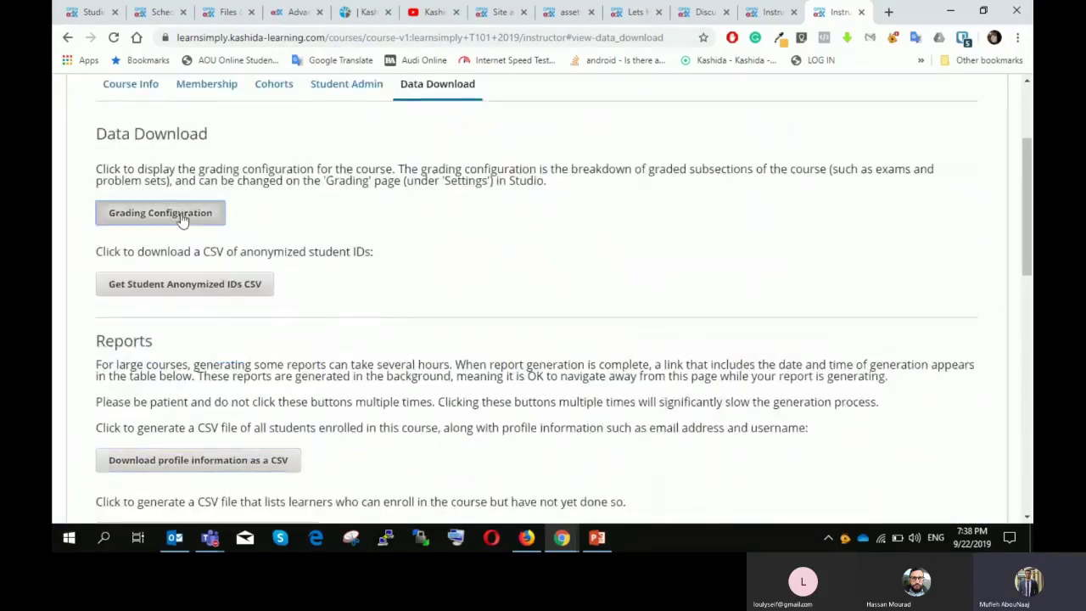
Step: Show the grading configuration, then start and cancel the anonymized student IDs CSV download
click(160, 213)
scroll(194, 212, down, 5)
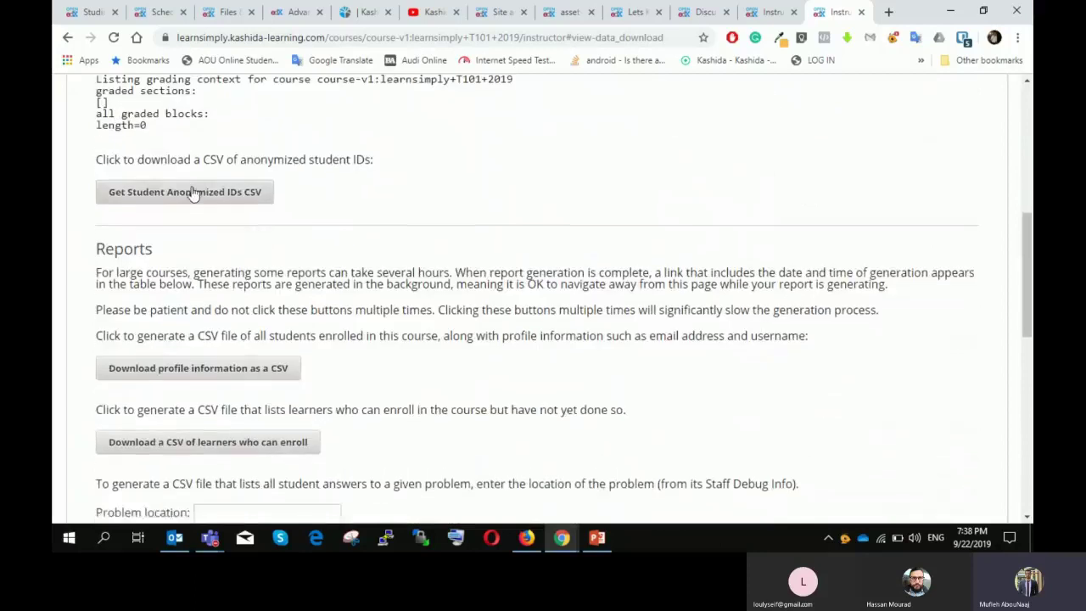
click(194, 196)
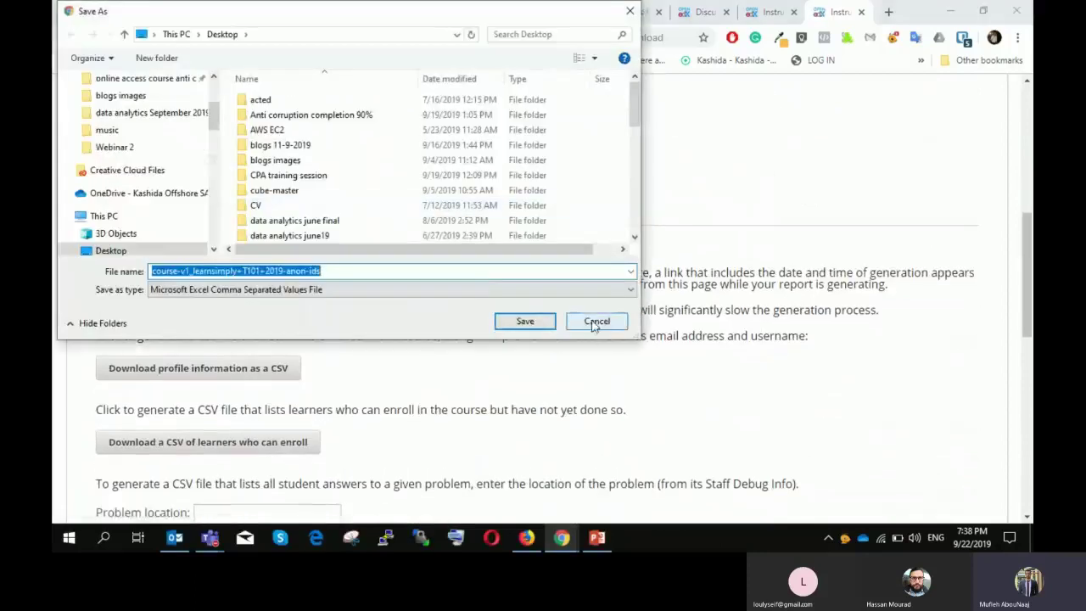
click(597, 322)
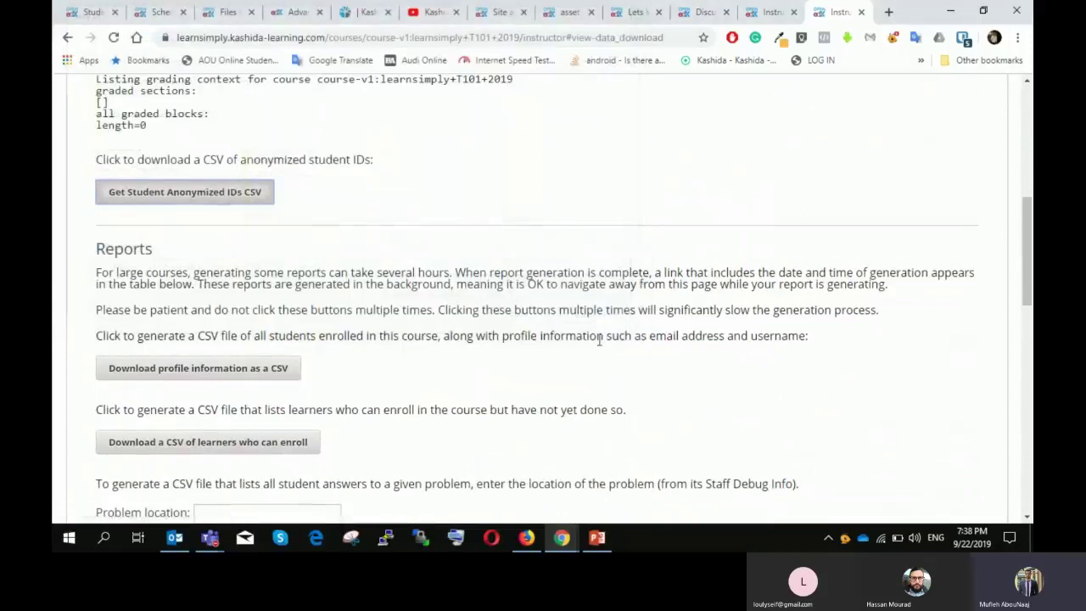
Step: Find learnsimply_T101_2019_student_profile_info_2019-09-22-1640.csv under Reports Available for Download
scroll(700, 371, down, 2)
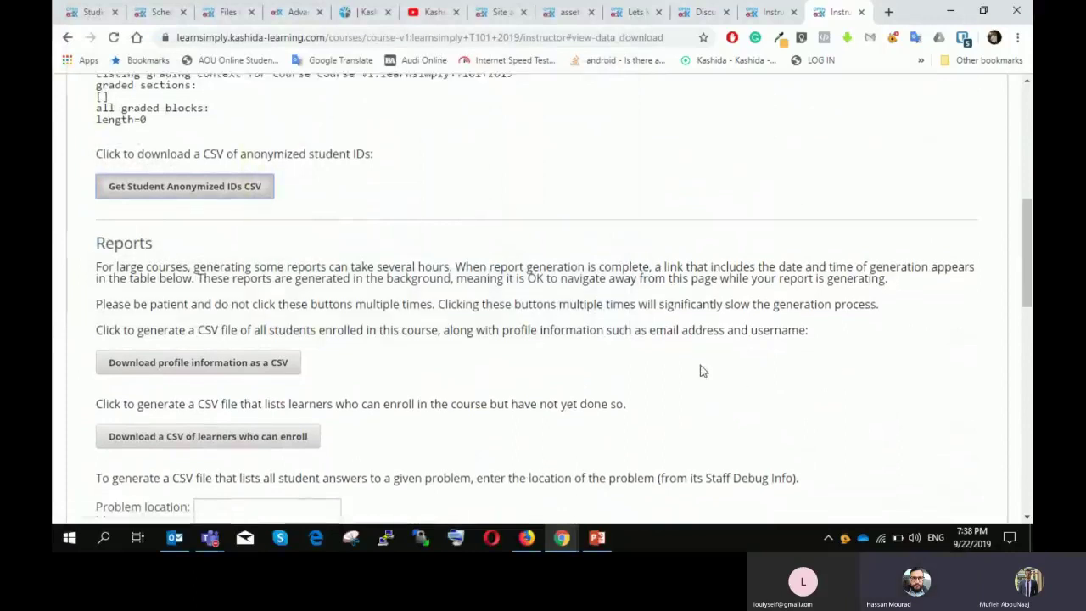
scroll(655, 367, down, 7)
scroll(382, 315, up, 2)
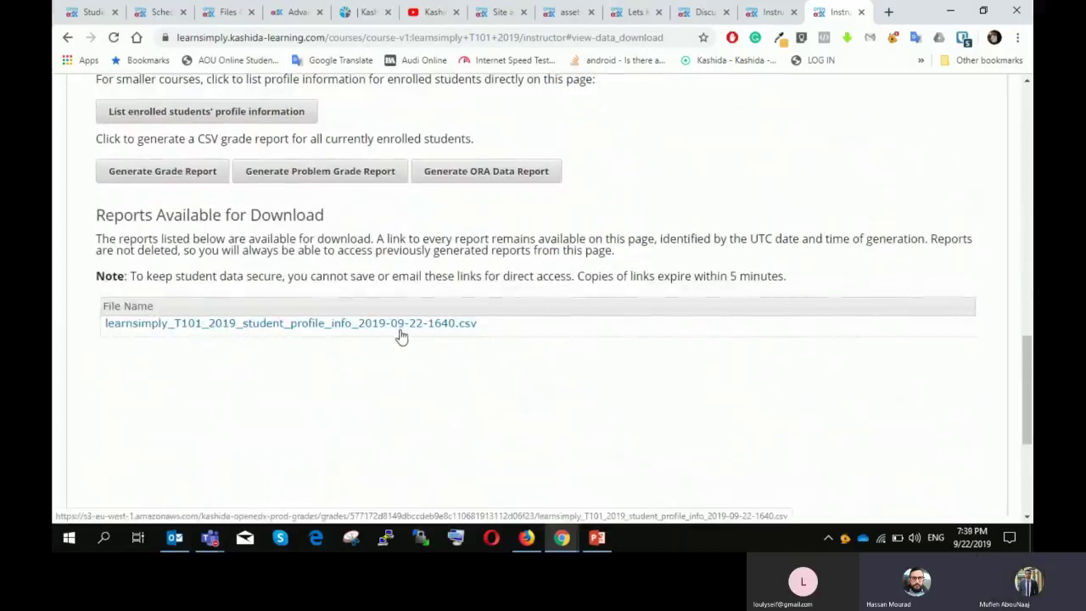
scroll(407, 323, up, 4)
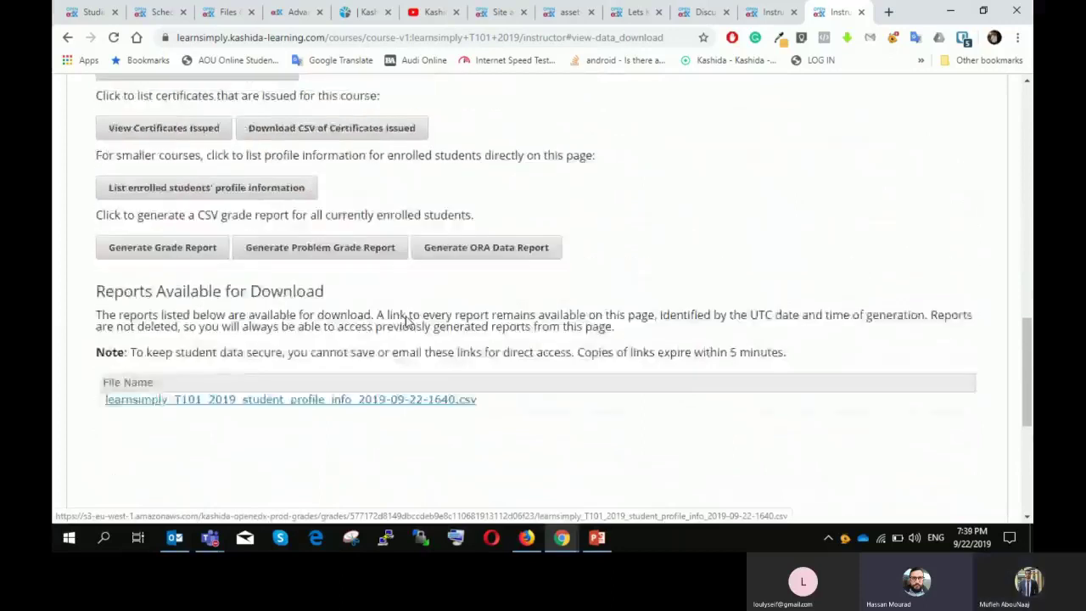
scroll(223, 314, down, 3)
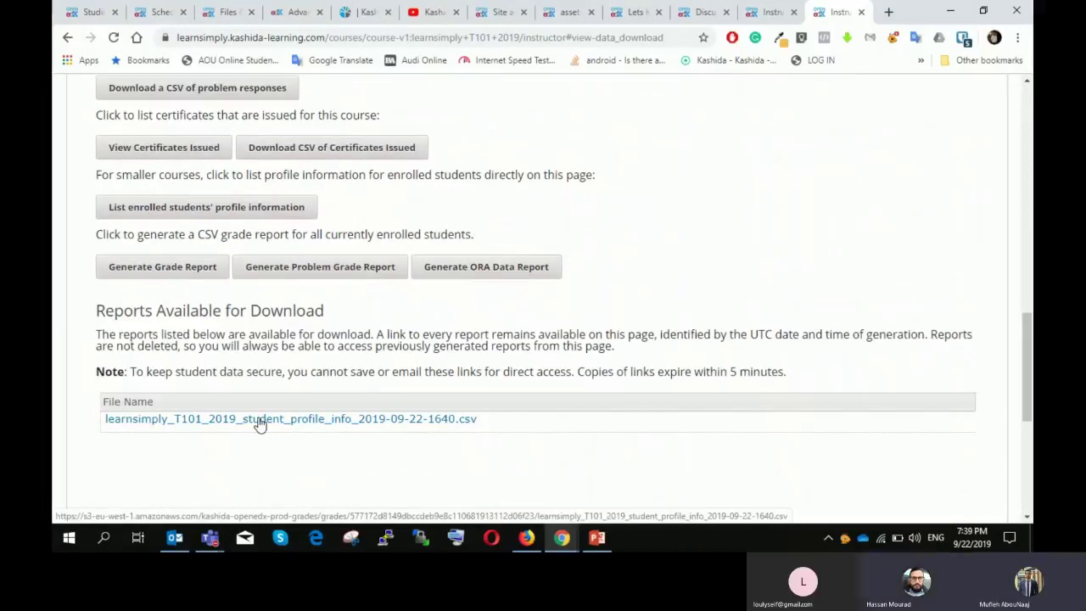
Step: Download the student_profile_info CSV report
click(259, 424)
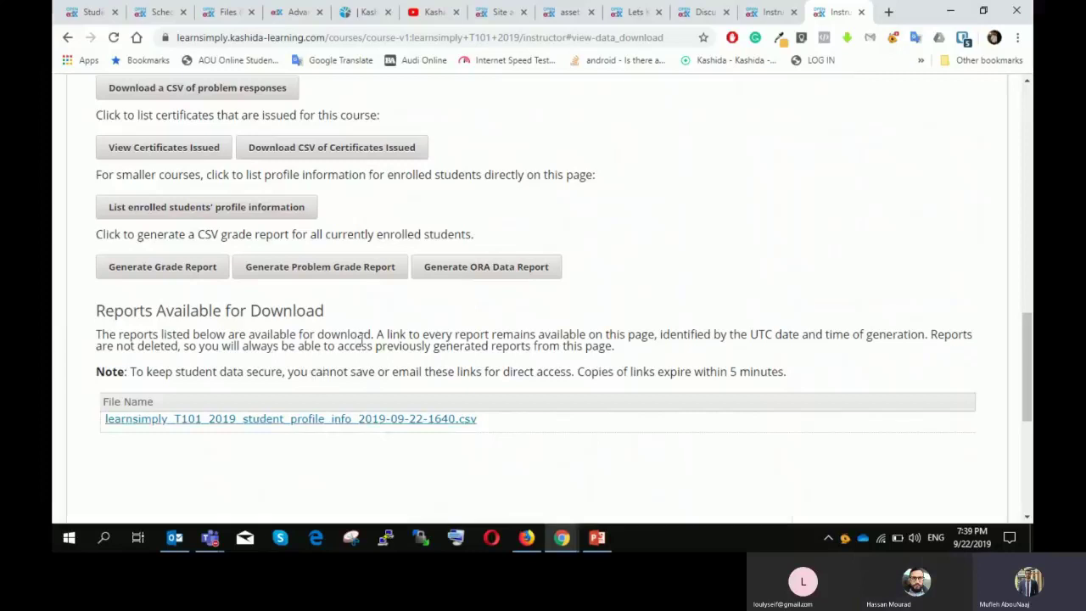
scroll(362, 338, up, 6)
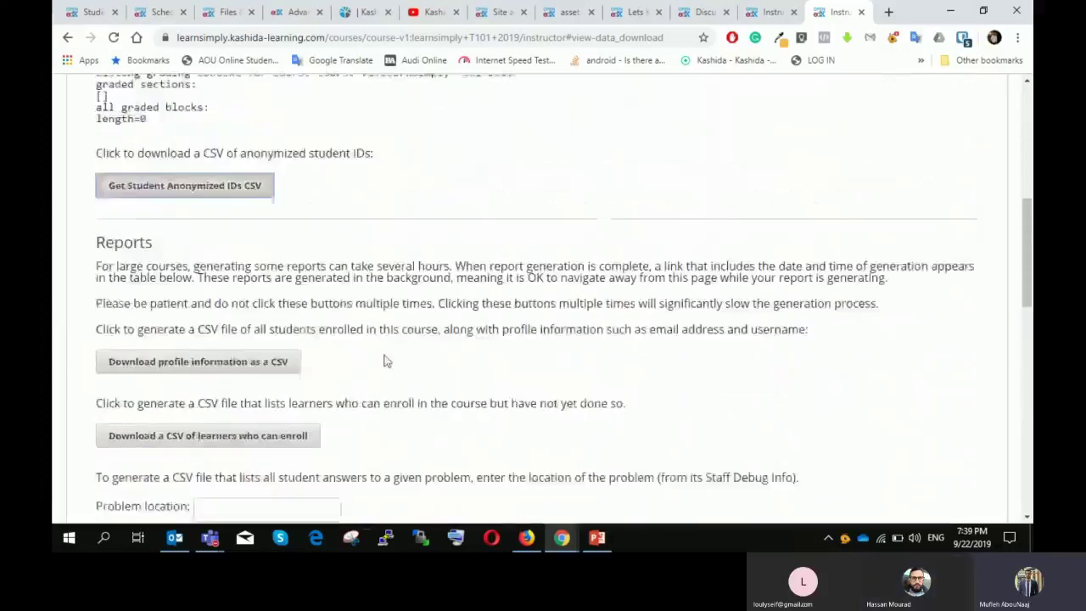
scroll(386, 375, up, 5)
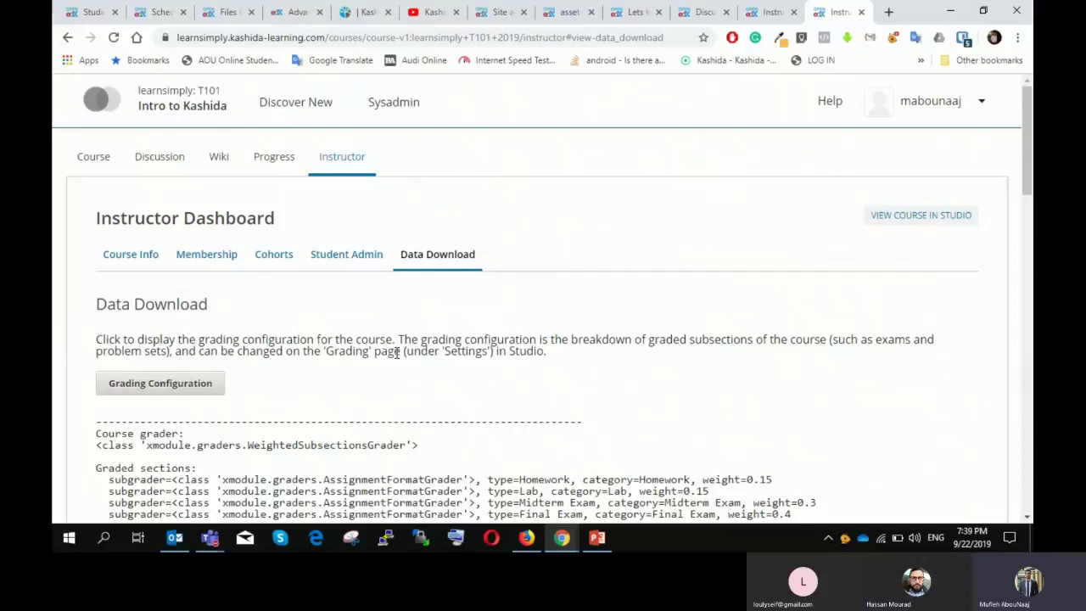
scroll(671, 356, down, 1)
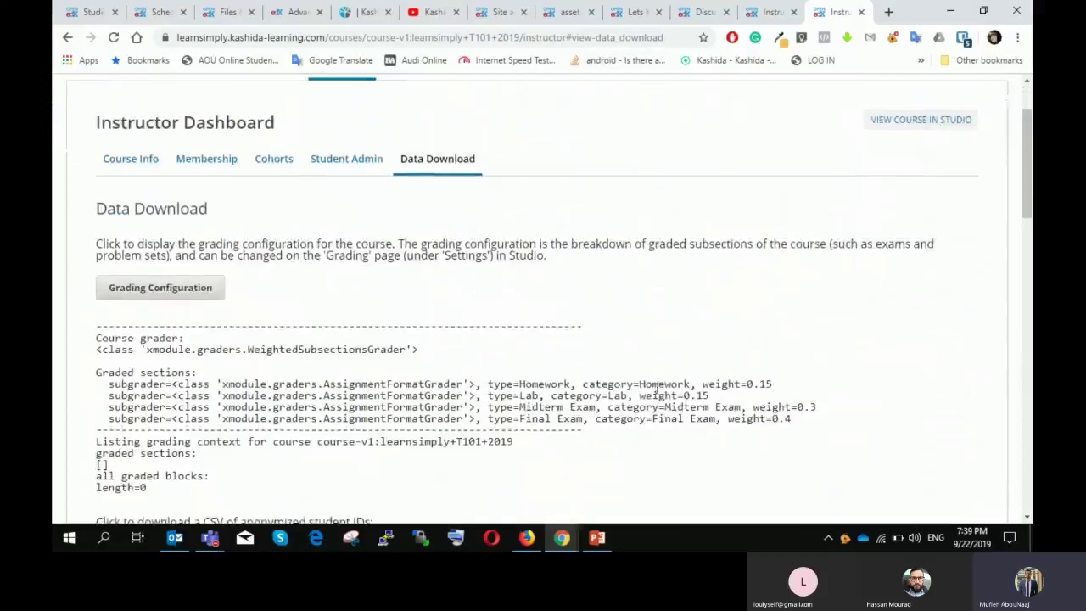
scroll(715, 197, up, 1)
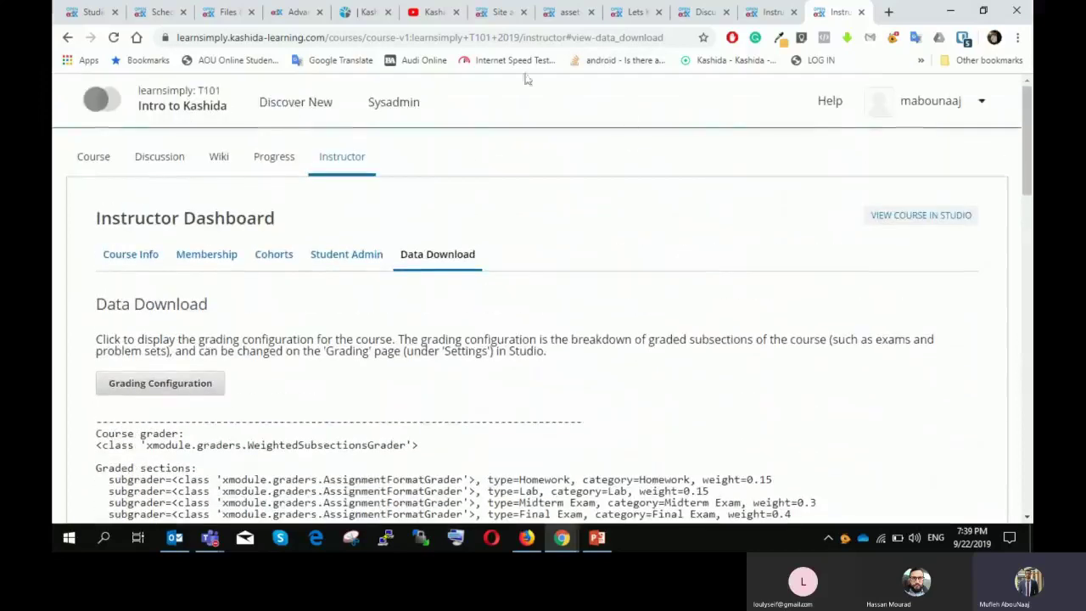
Step: Close the Kashida YouTube tab and switch to the PowerPoint training presentation
click(456, 13)
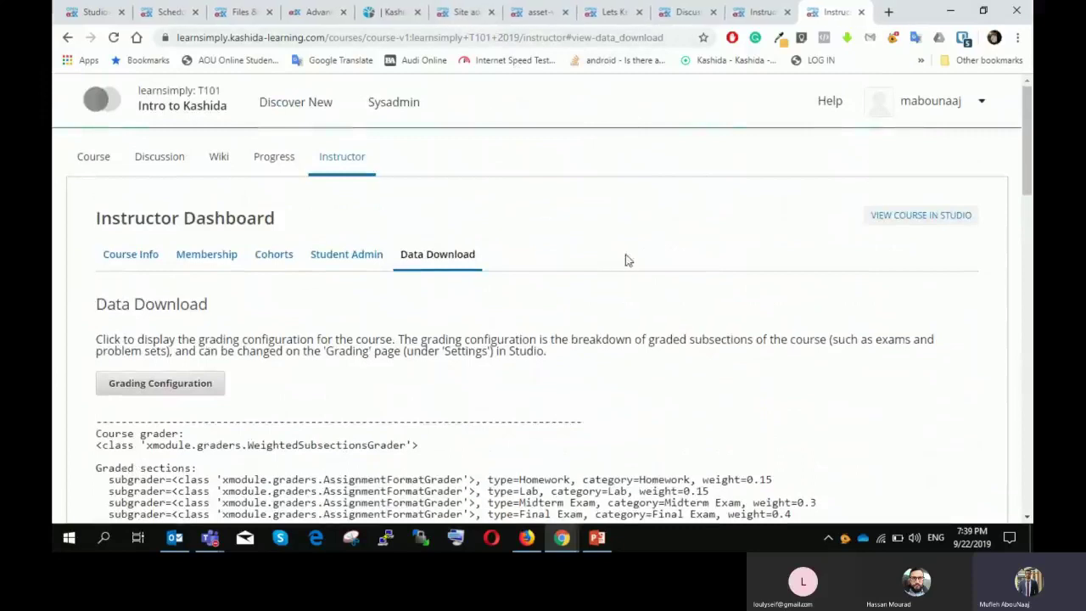
scroll(610, 269, down, 1)
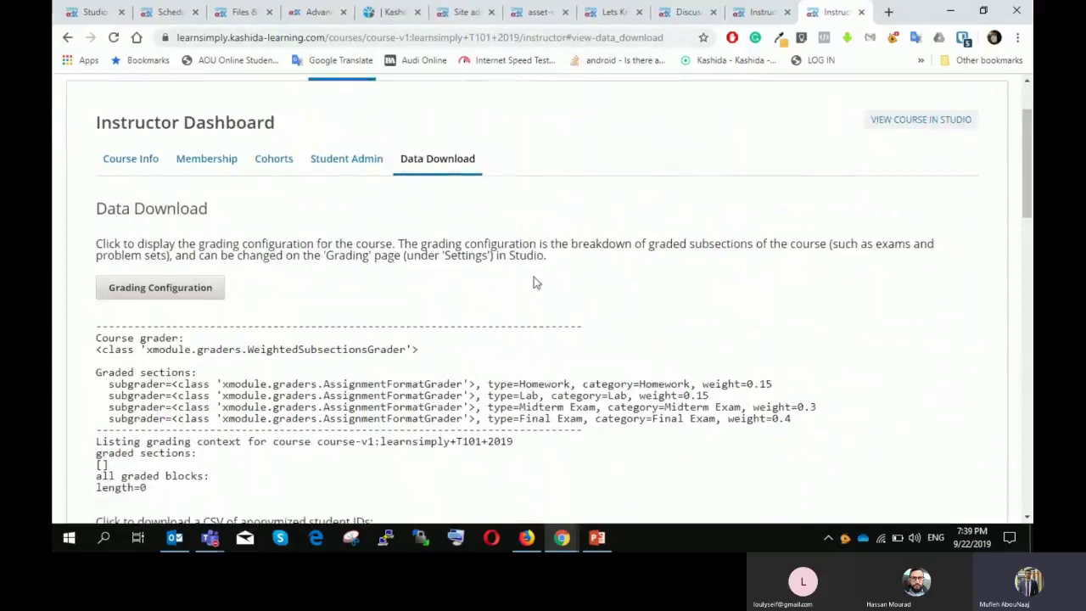
scroll(548, 256, down, 2)
scroll(552, 251, down, 2)
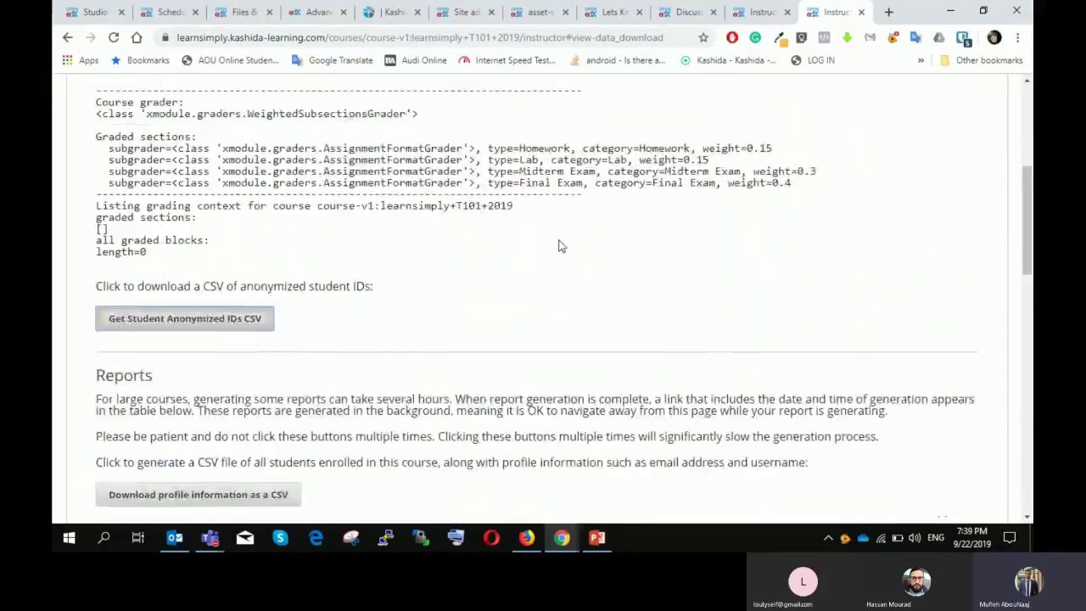
scroll(559, 246, up, 5)
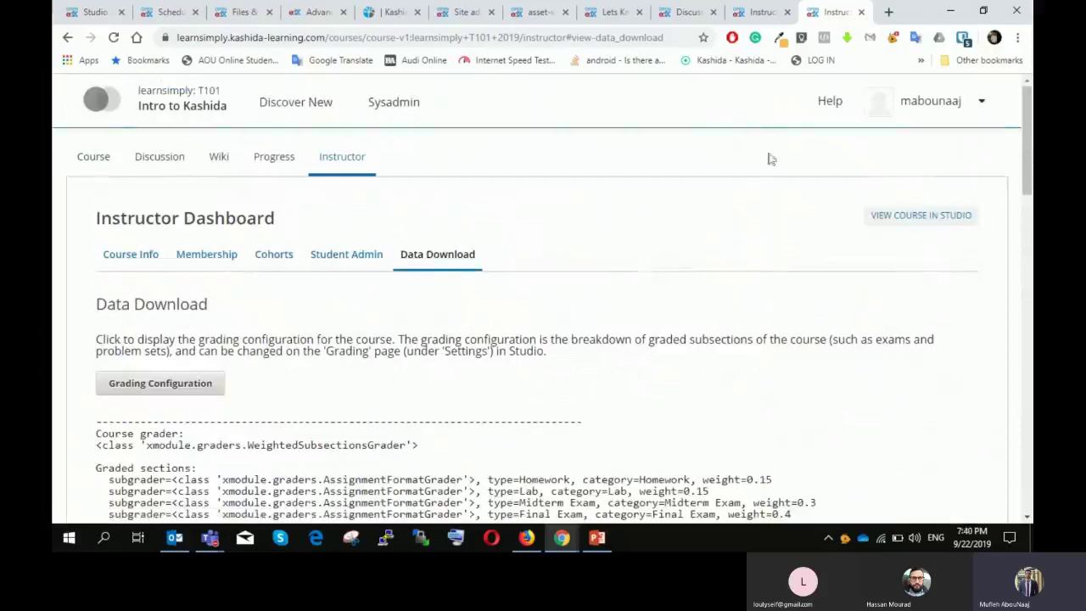
click(597, 540)
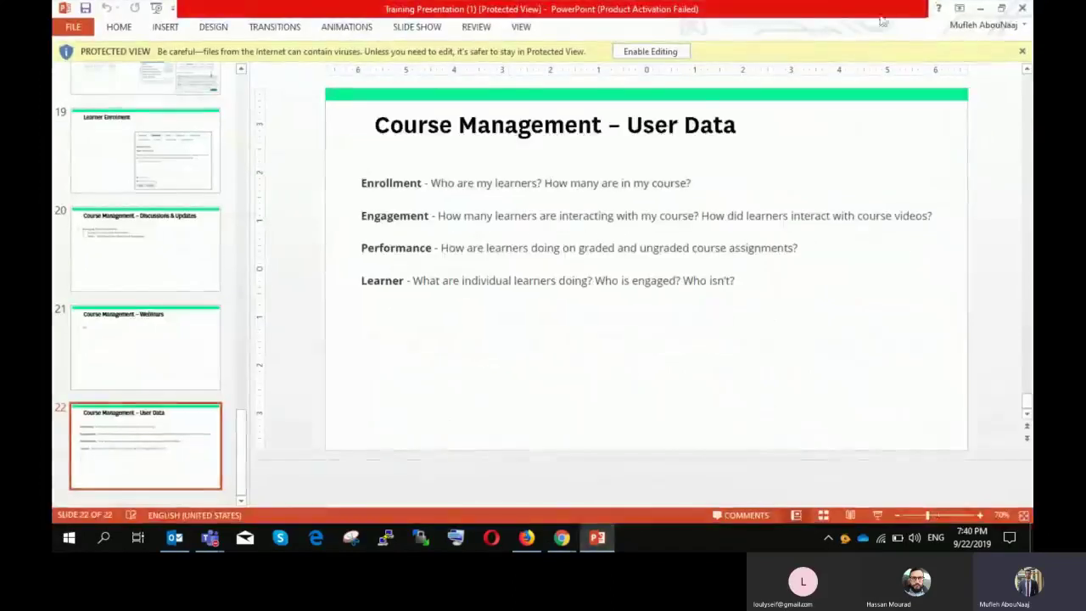
Step: Minimise PowerPoint, bring the Teams meeting window forward, and stop sharing the screen
click(981, 11)
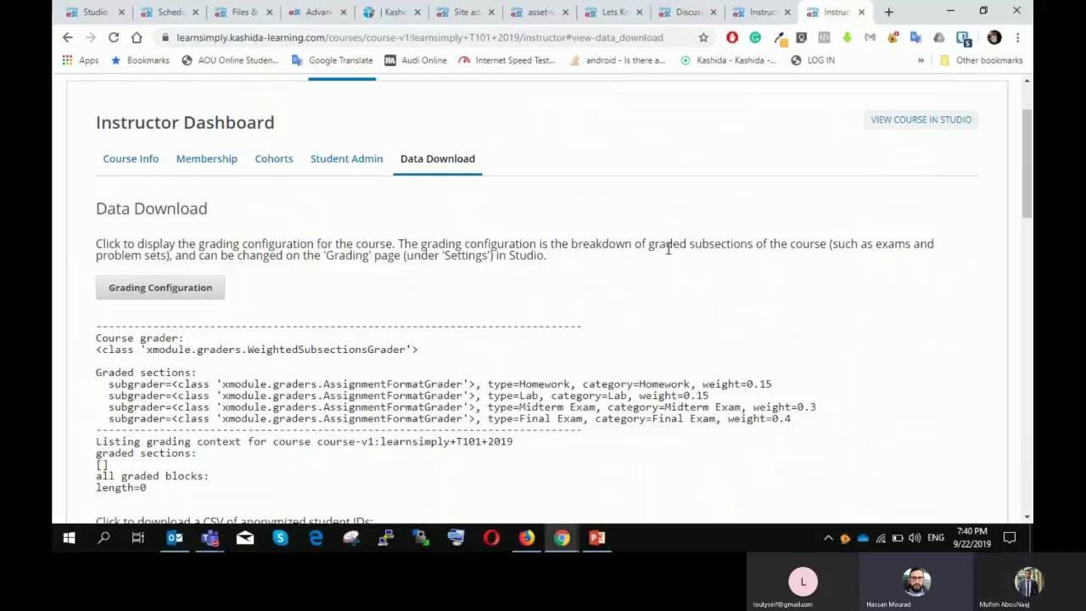
click(211, 537)
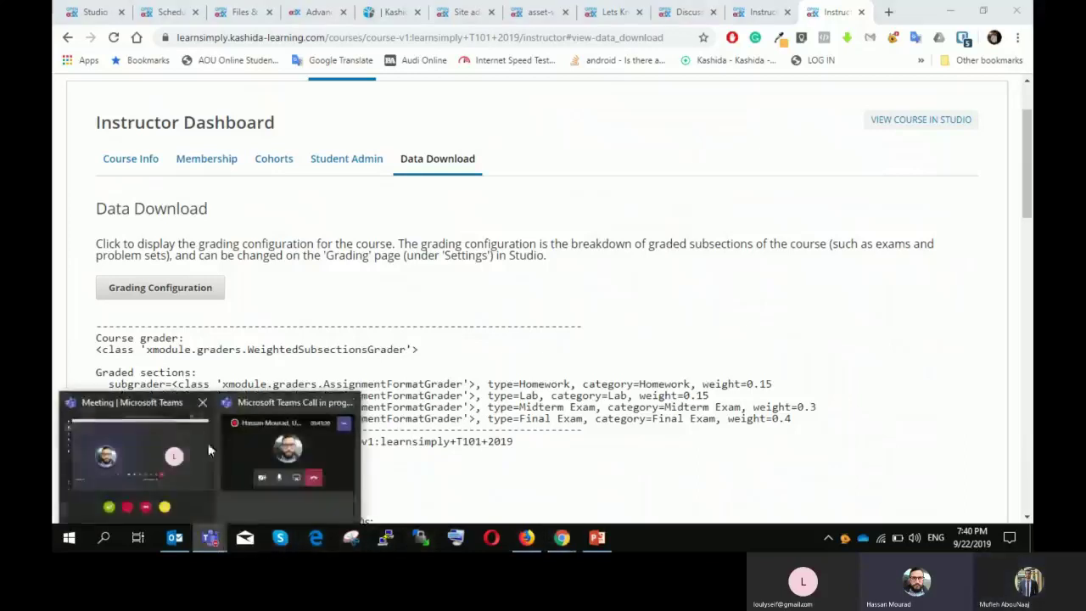
click(135, 454)
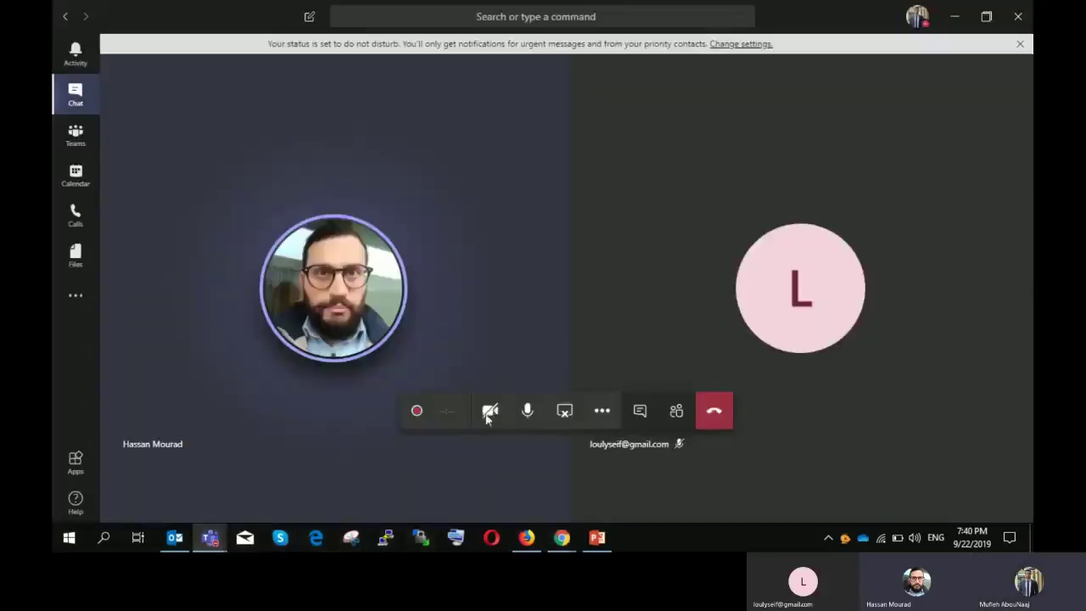
click(565, 414)
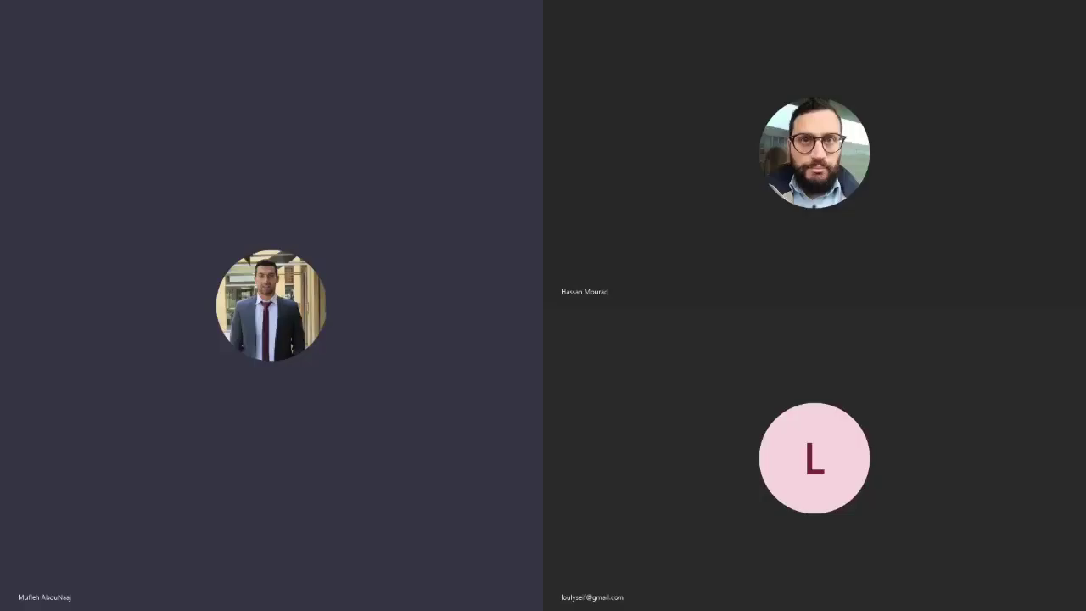